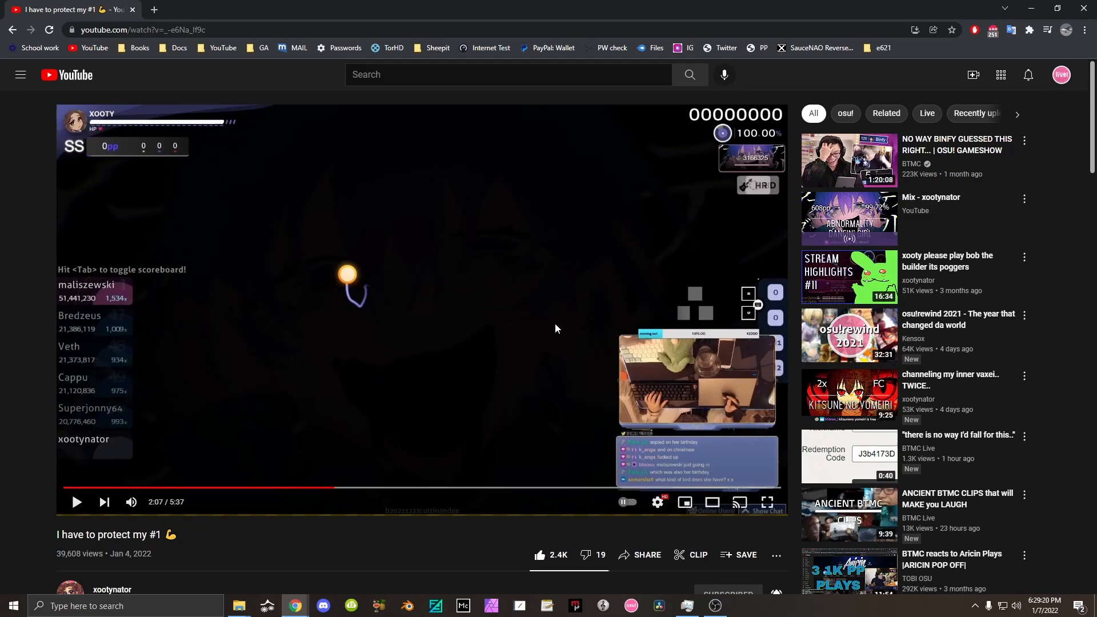
Open the Rec folder in File Explorer, select Xooty Dancin.mkv, and return to the browser.
mouse_move(239, 606)
left_click(294, 572)
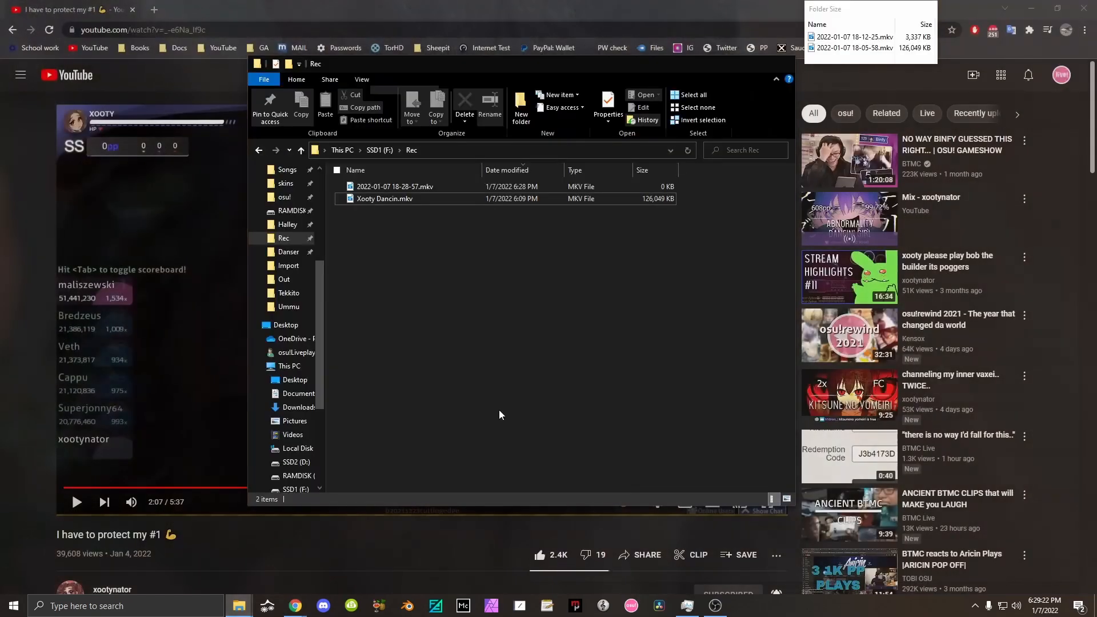
left_click(443, 201)
left_click_drag(540, 73, 794, 100)
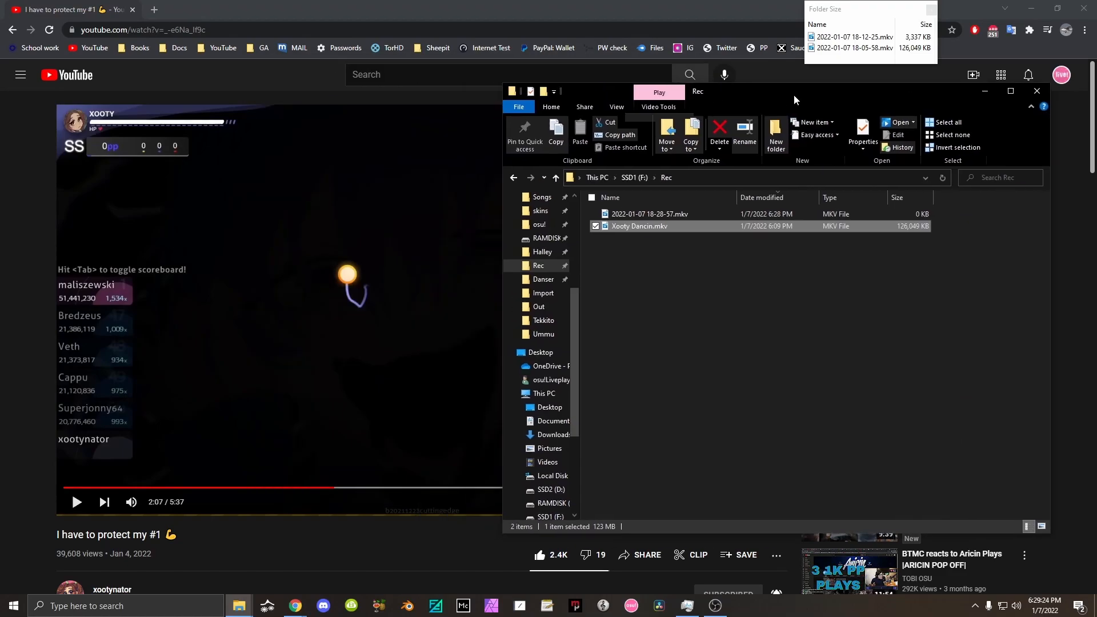
left_click(51, 196)
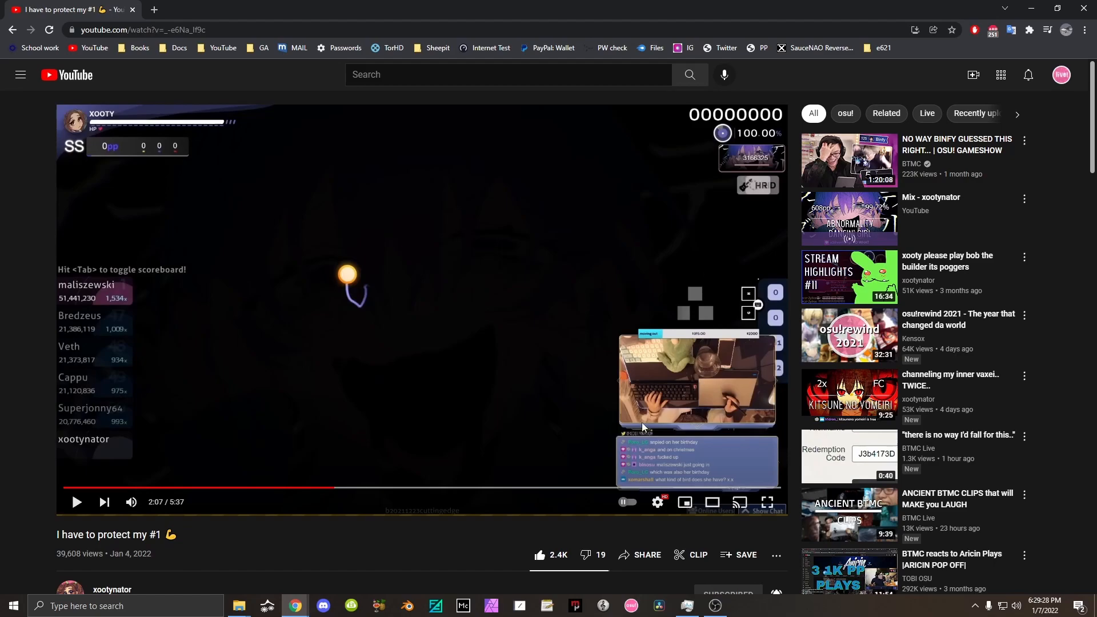
Open the HandBrake website at handbrake.fr in a new browser tab.
left_click(156, 10)
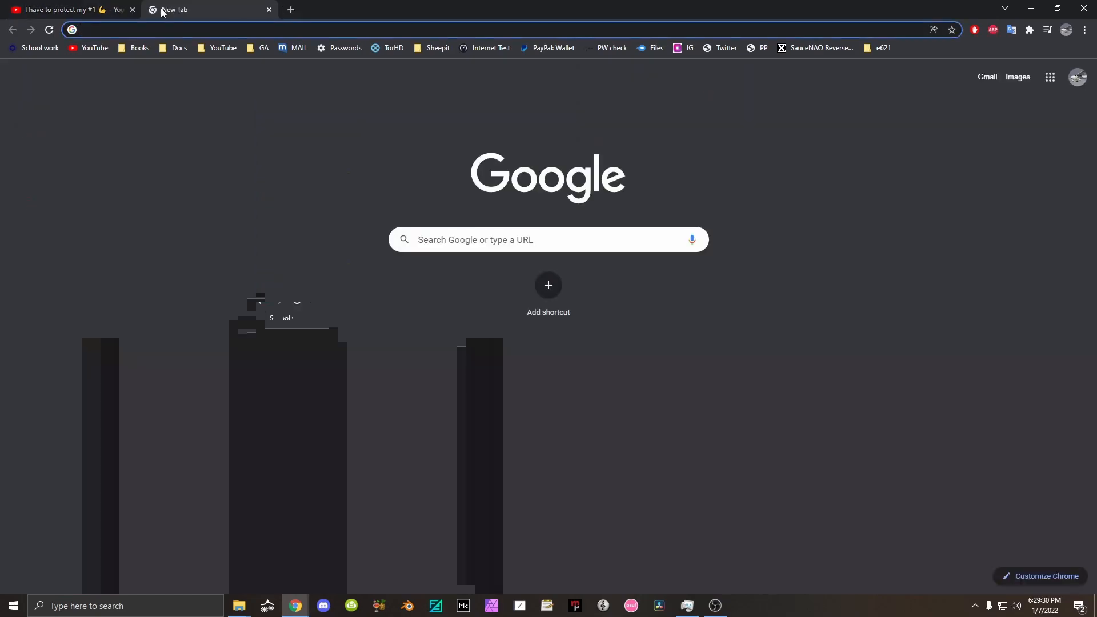
type("handbrake.fr")
key("Return")
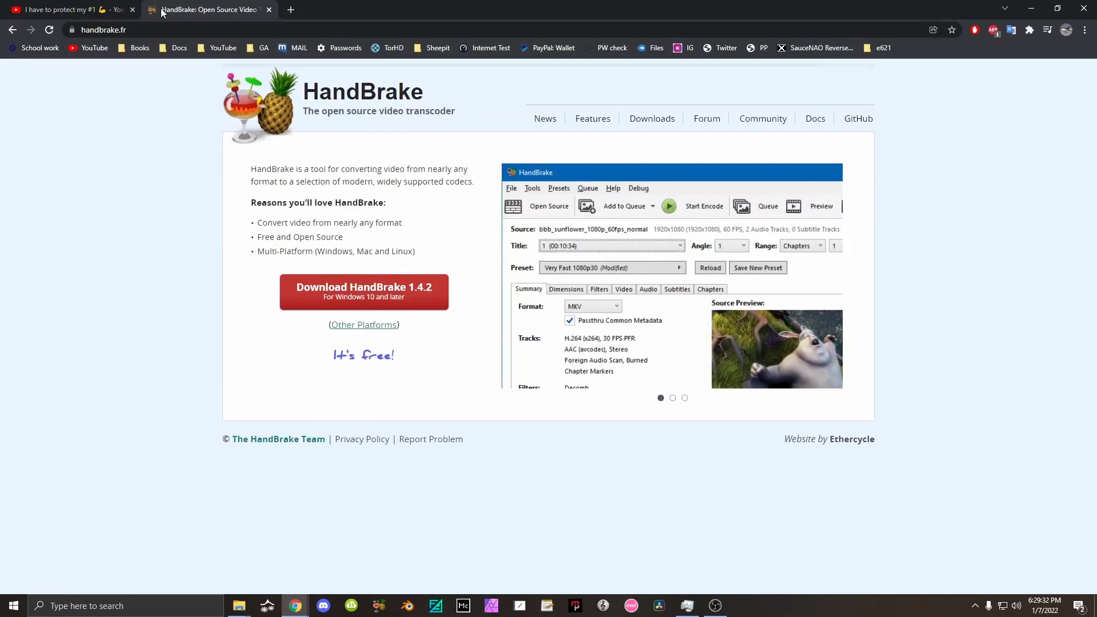
Launch HandBrake, close the website tab, and load Xooty Dancin.mkv from the Rec folder as the source.
left_click(382, 607)
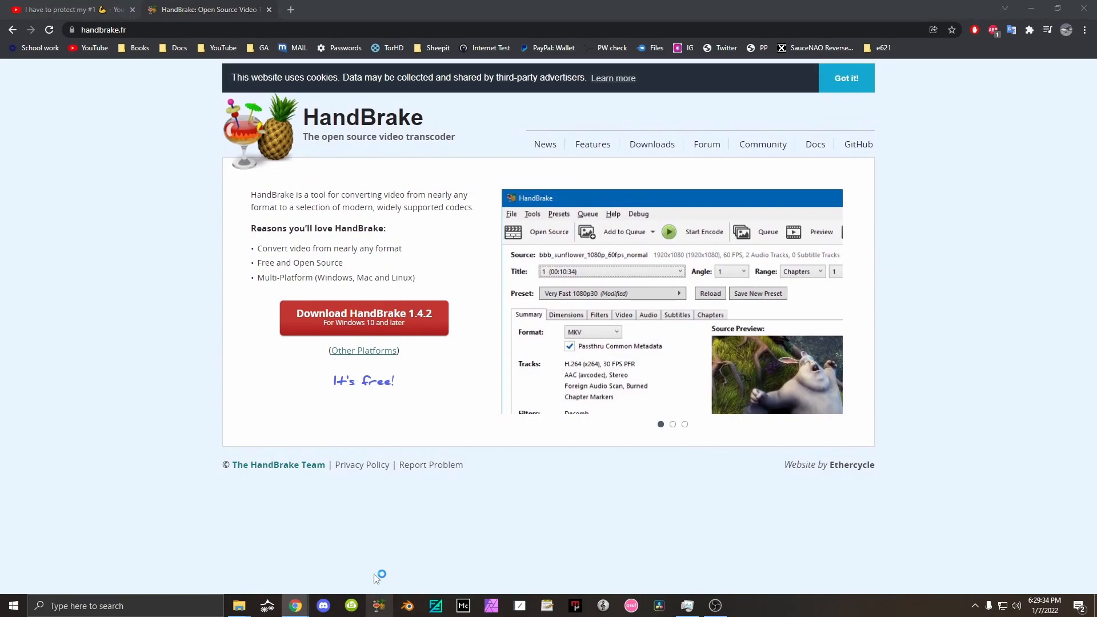
left_click(269, 11)
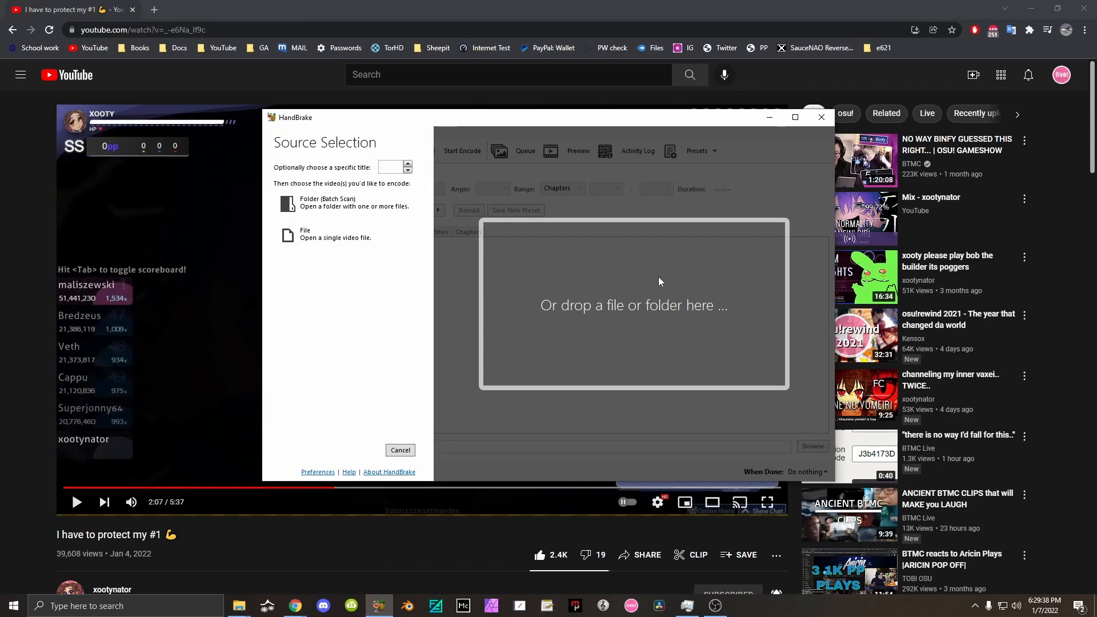
key("alt+Tab")
key("alt+Tab")
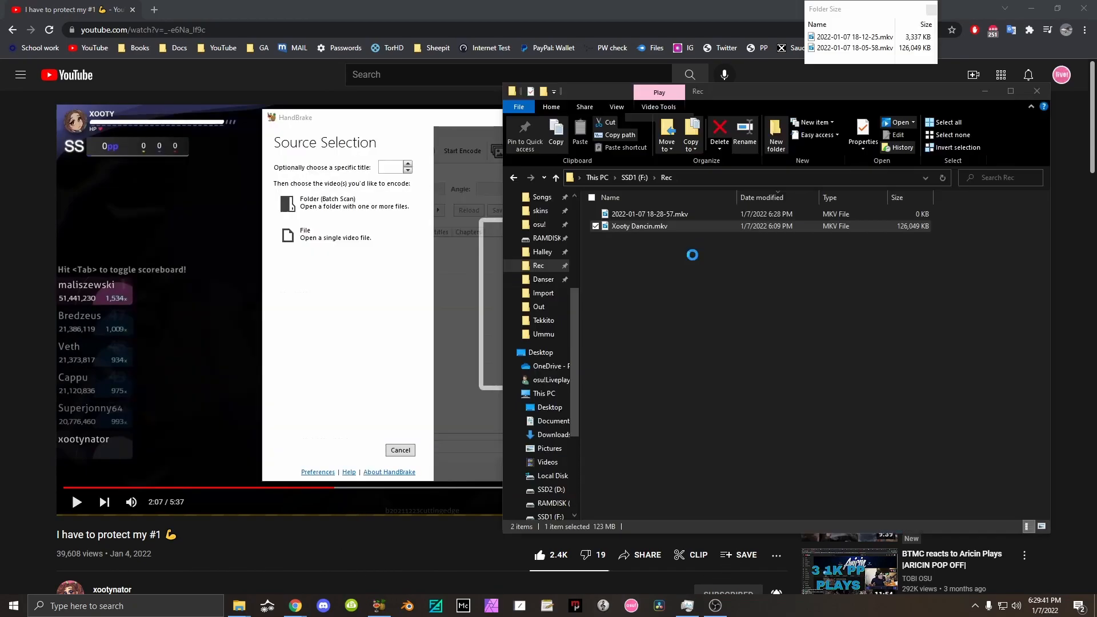
left_click_drag(715, 229, 420, 286)
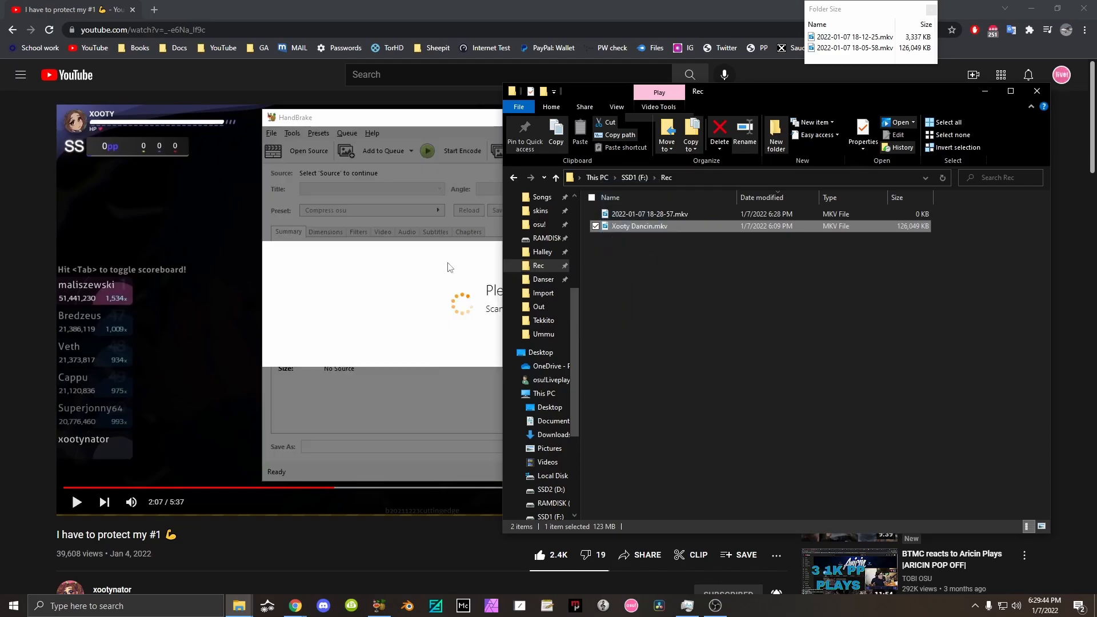
left_click(319, 133)
left_click(342, 229)
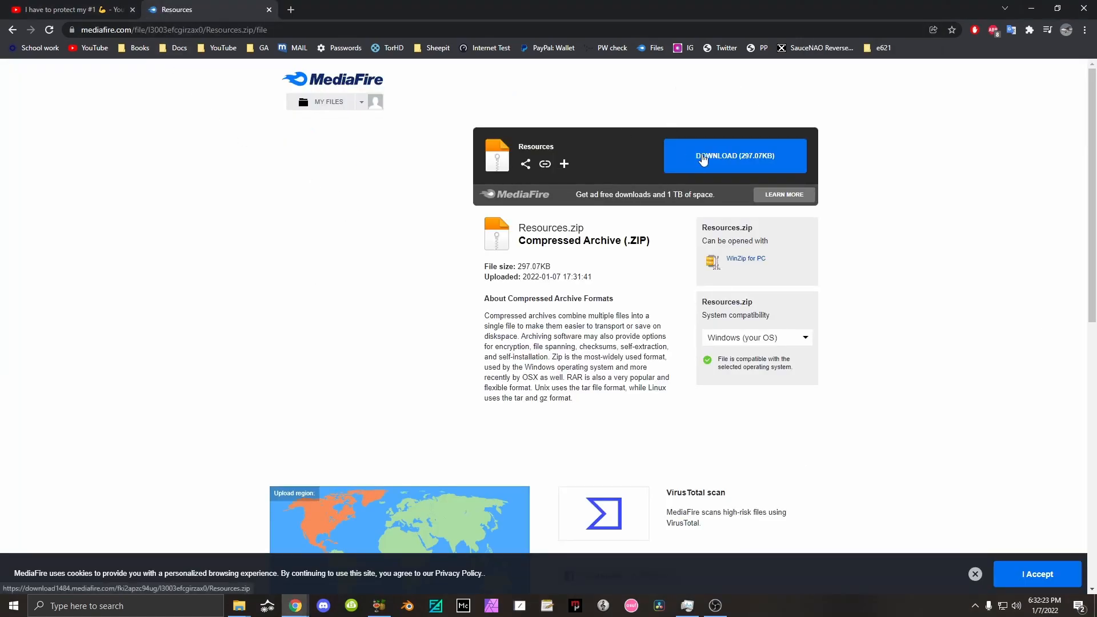
Download Resources.zip from MediaFire and delete the OBS-Studio-27.1.3 installer from the Danser folder.
left_click(701, 157)
key("alt+Tab")
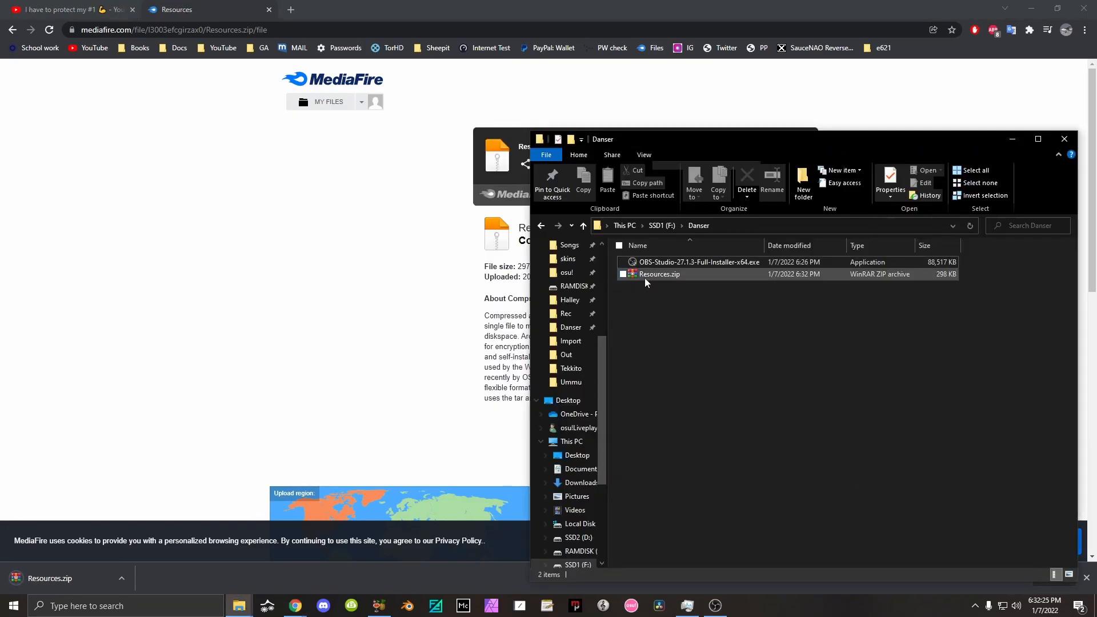
left_click(670, 273)
left_click(694, 263)
key("Delete")
Extract Resources.zip into the Danser folder and open the extracted Resources folder.
left_click(687, 262)
right_click(688, 261)
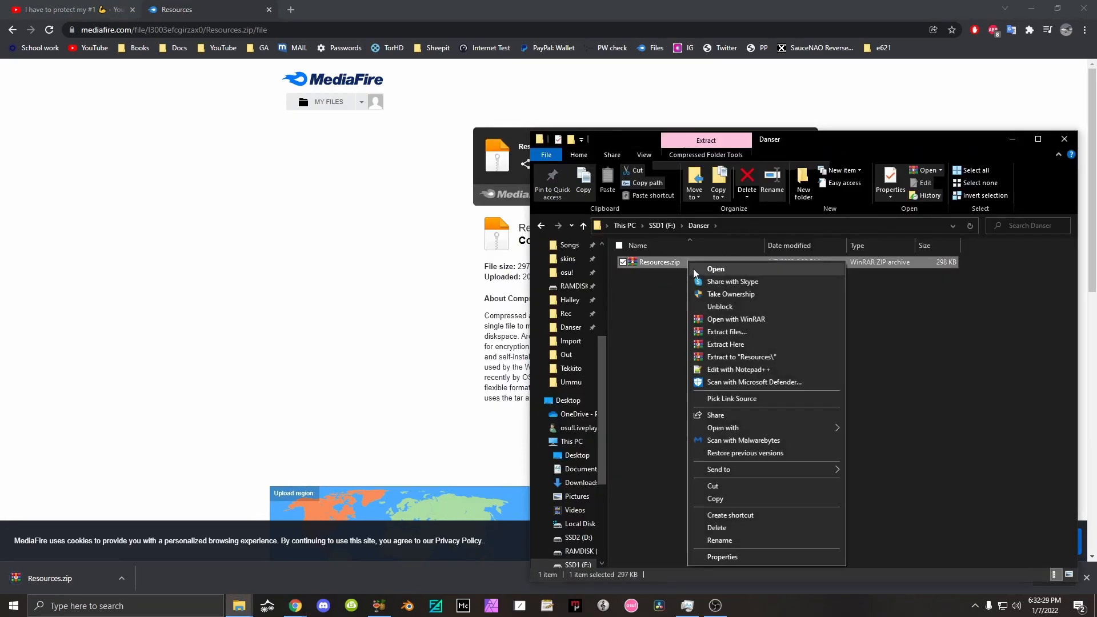
left_click(728, 345)
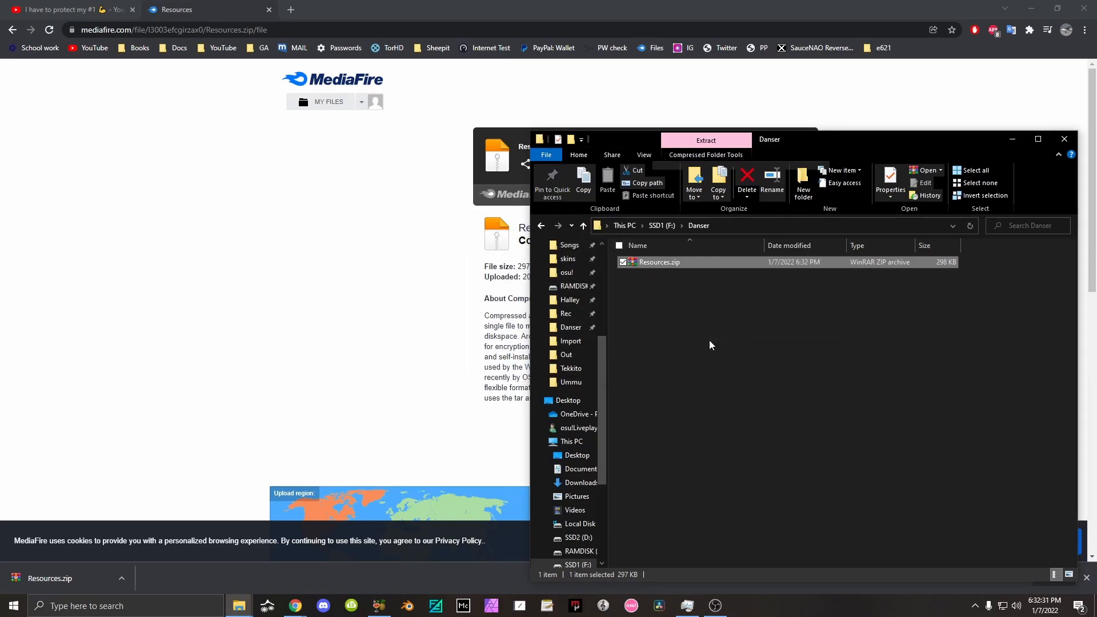
left_click(670, 263)
double_click(669, 262)
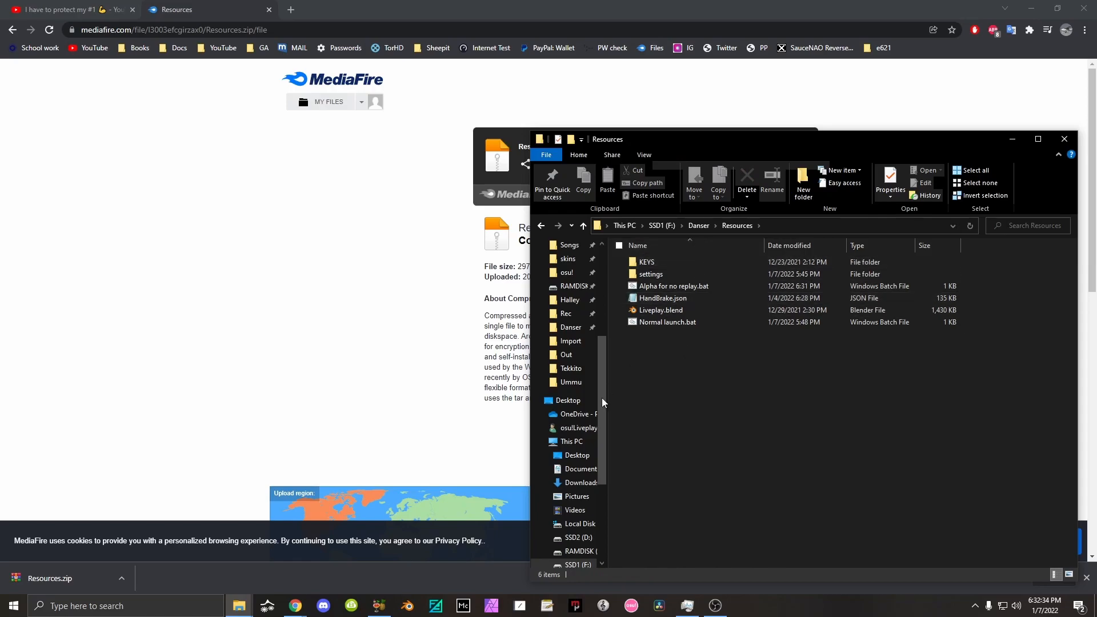
left_click(378, 606)
left_click(858, 343)
left_click(457, 341)
scroll(334, 332, "up", 2)
scroll(332, 325, "up", 3)
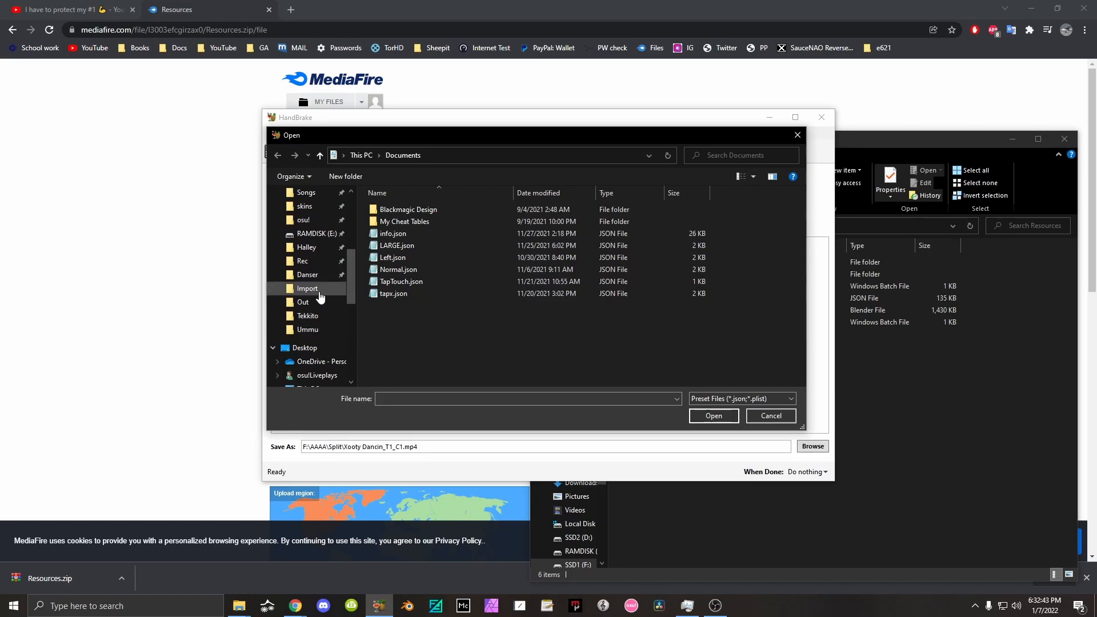
left_click(309, 275)
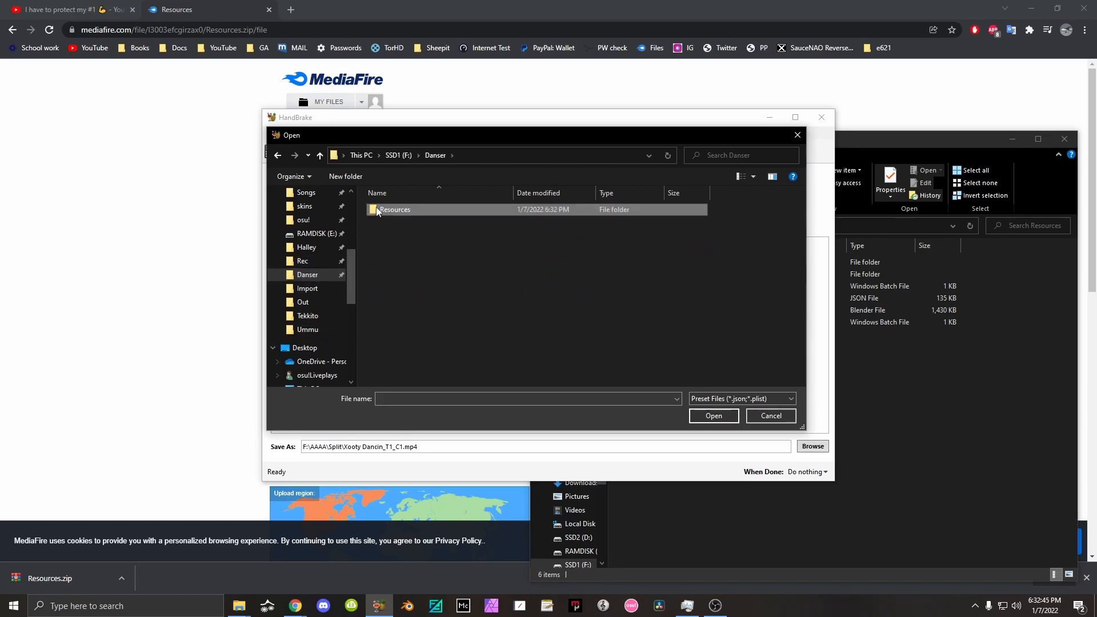
double_click(377, 211)
left_click(406, 231)
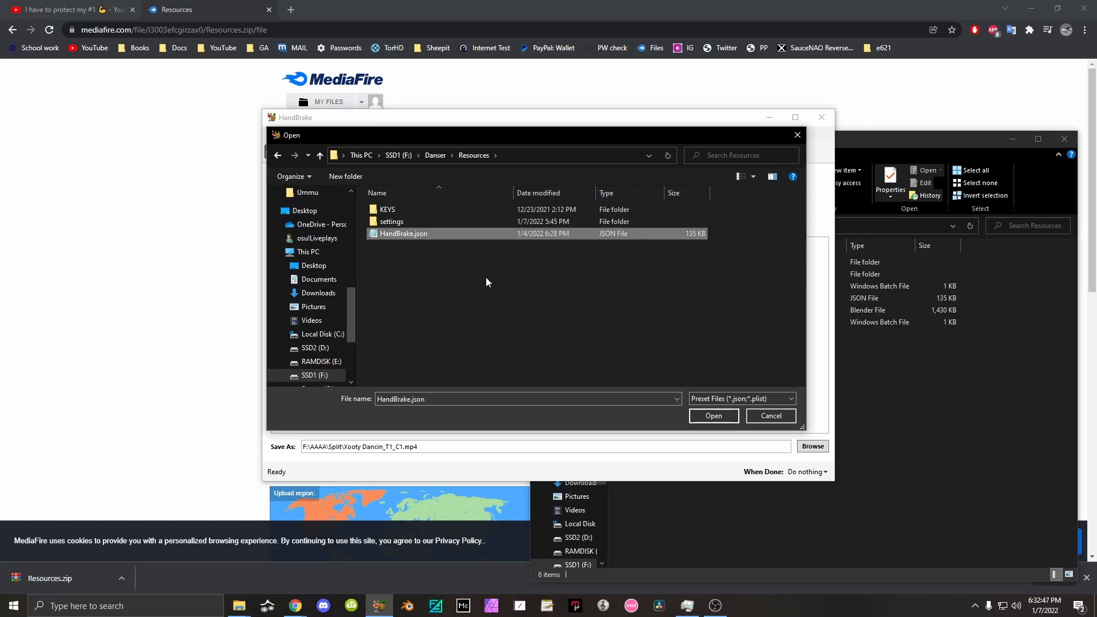
left_click(763, 419)
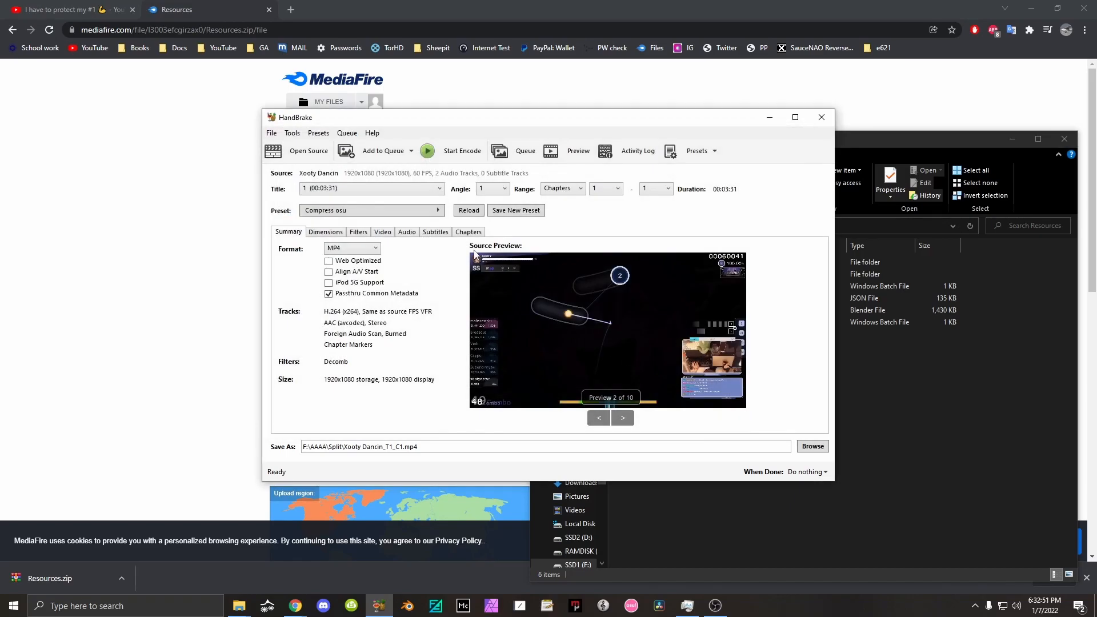
Go back up to the Danser folder in File Explorer and return to HandBrake.
left_click(918, 378)
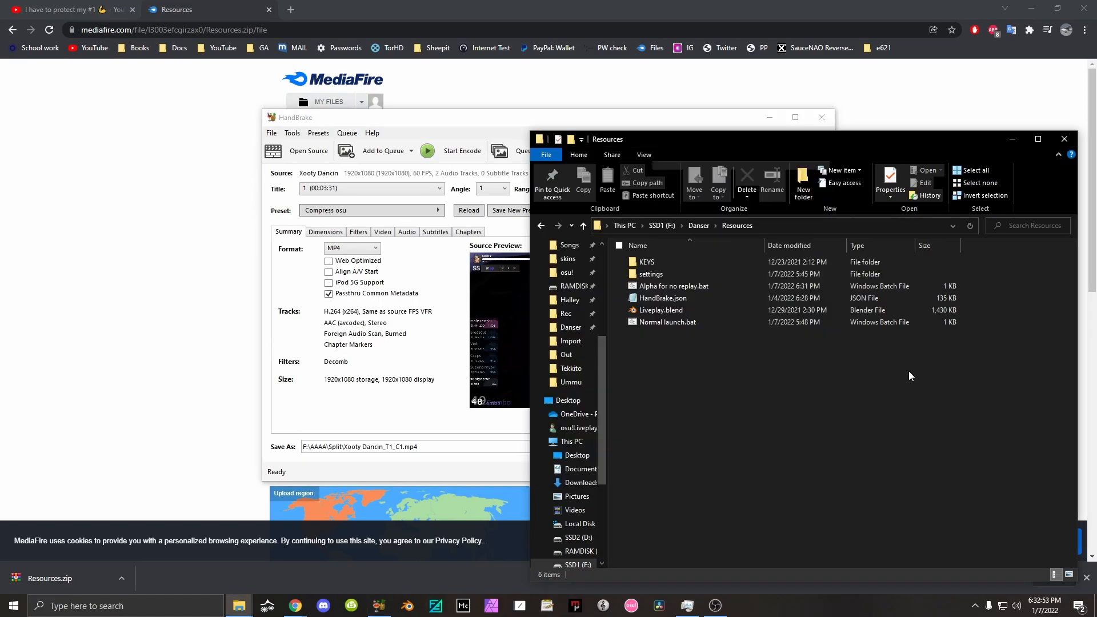
left_click(698, 226)
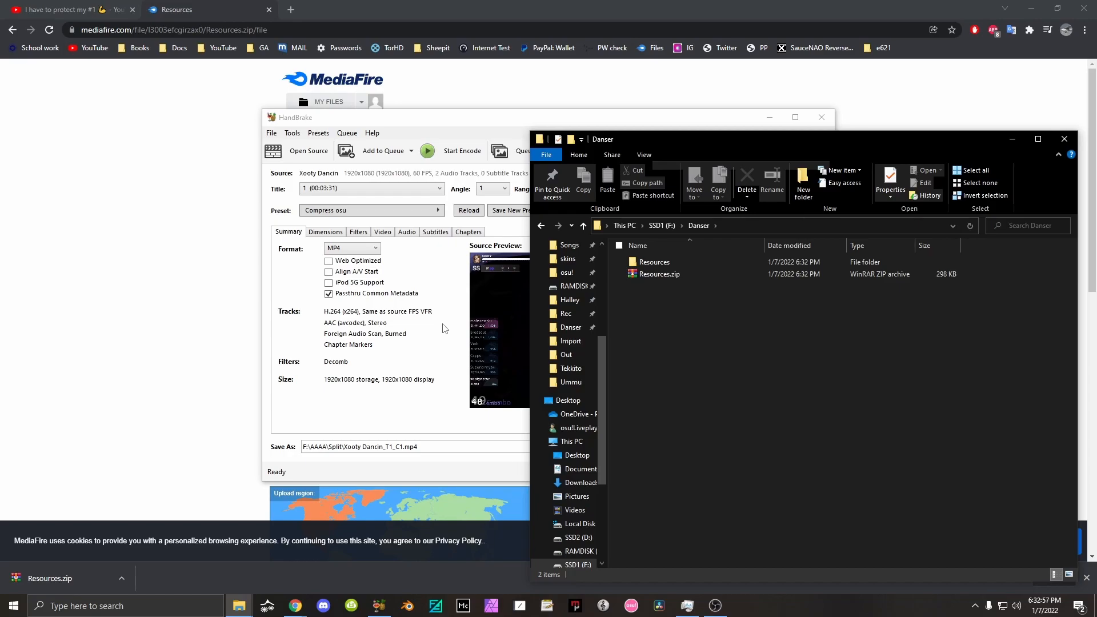
left_click(446, 288)
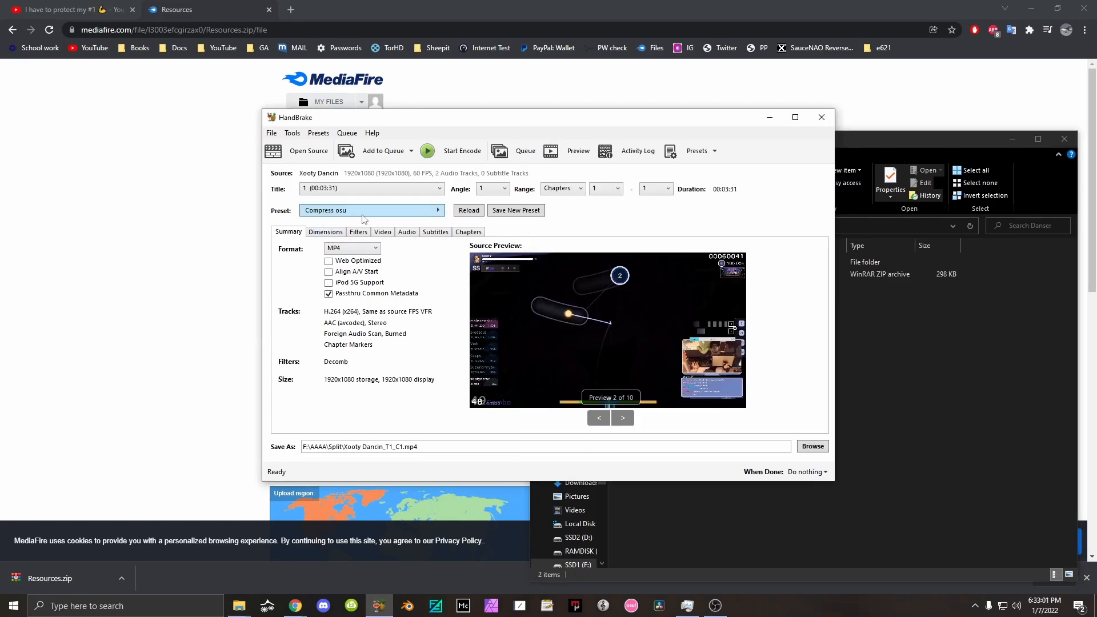
Apply the Xootynator preset from the Players group and review its cropping values.
left_click(325, 232)
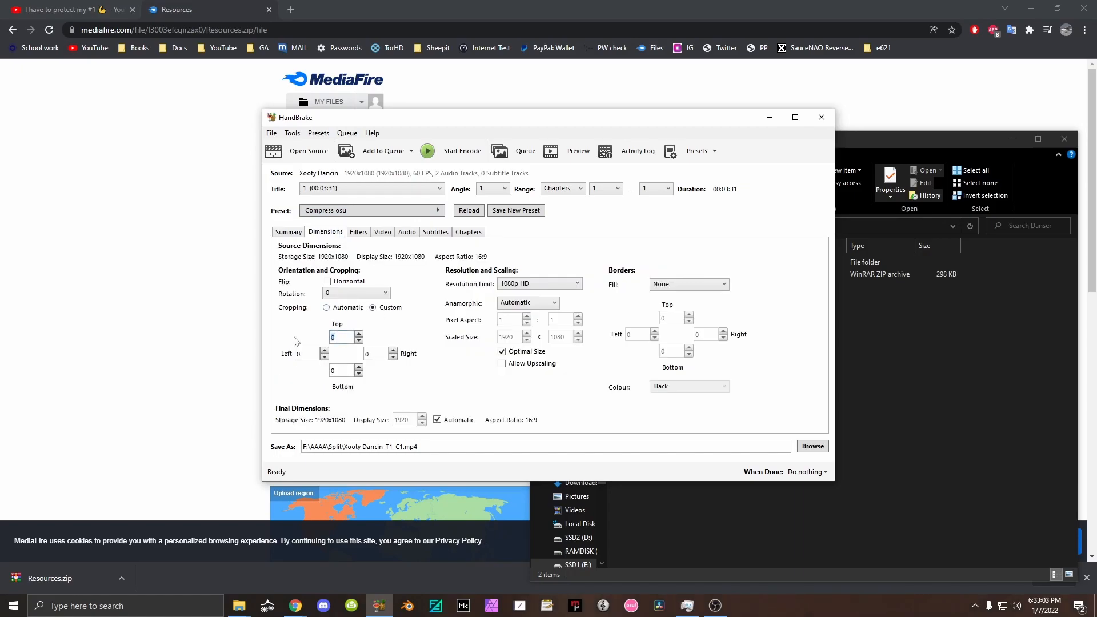
left_click(289, 232)
left_click(369, 210)
mouse_move(519, 277)
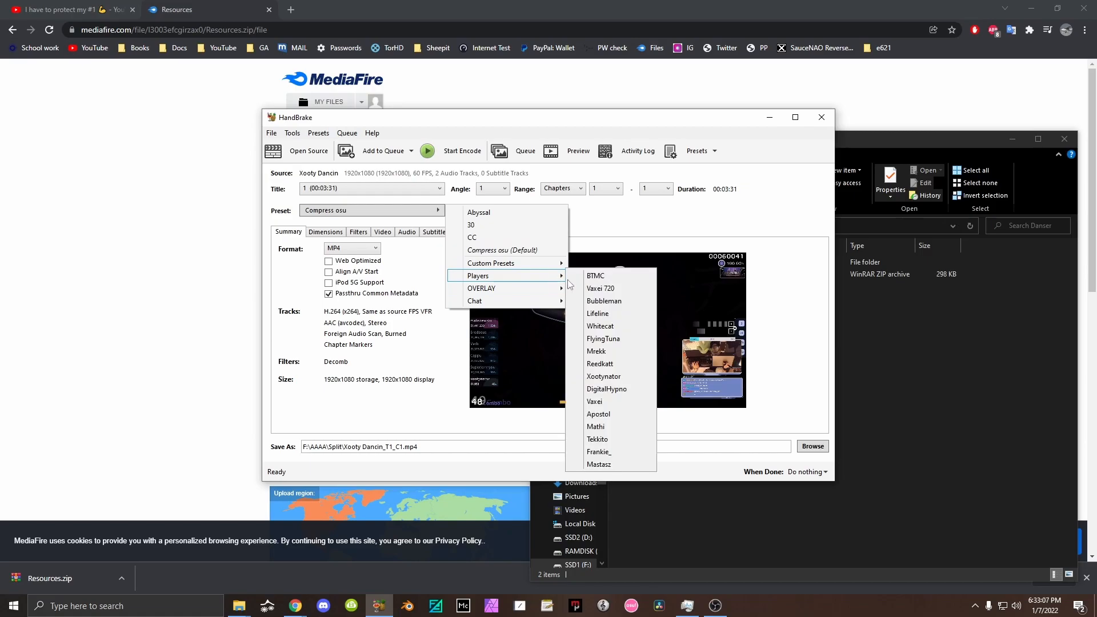
left_click(616, 377)
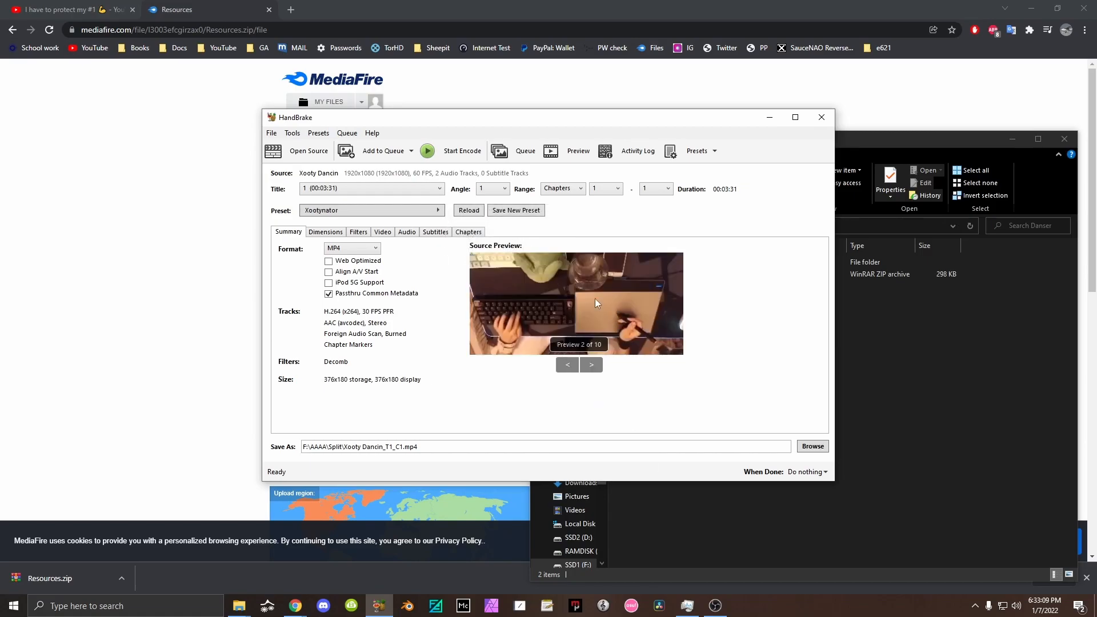
left_click(324, 232)
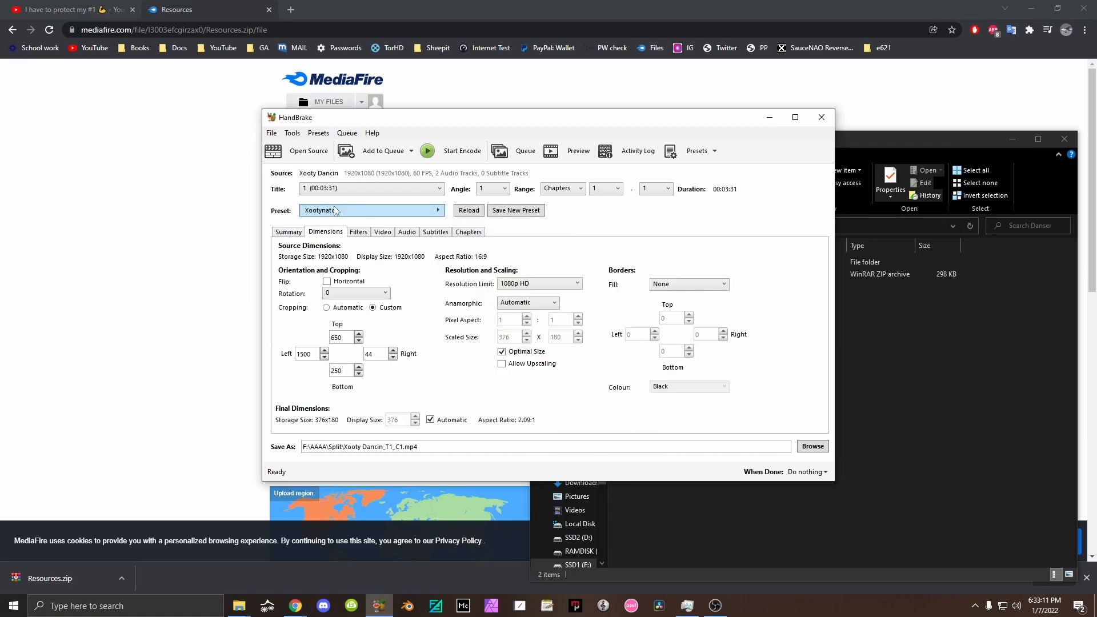
Apply the FlyingTuna preset from the Players group and compare its source preview and cropping values.
left_click(337, 210)
mouse_move(537, 275)
left_click(609, 340)
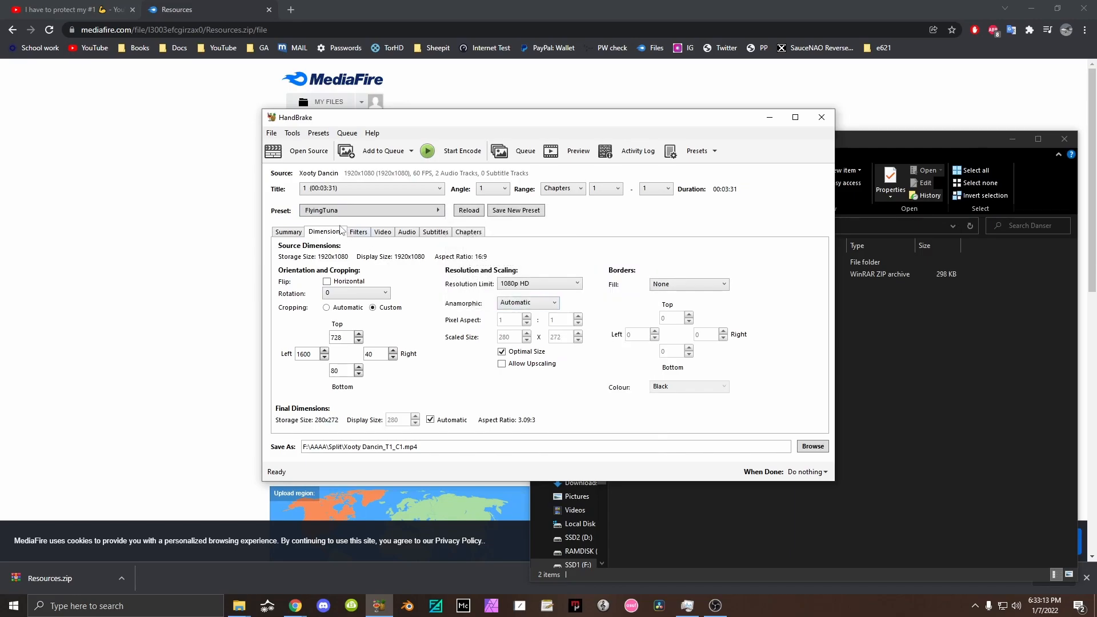
left_click(289, 232)
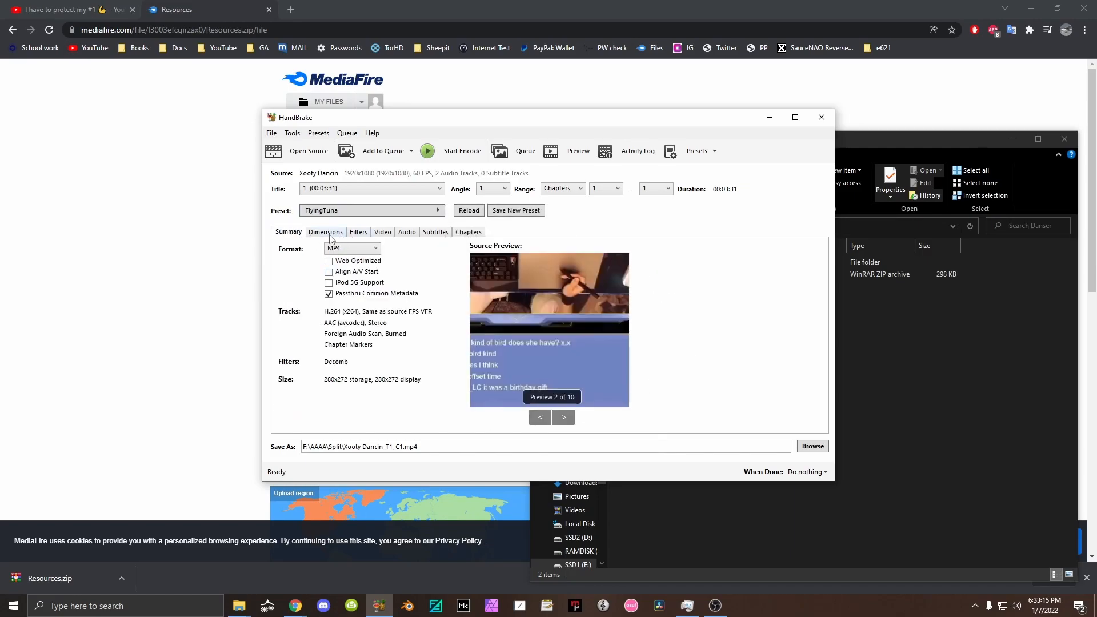
left_click(329, 234)
left_click_drag(314, 354, 251, 355)
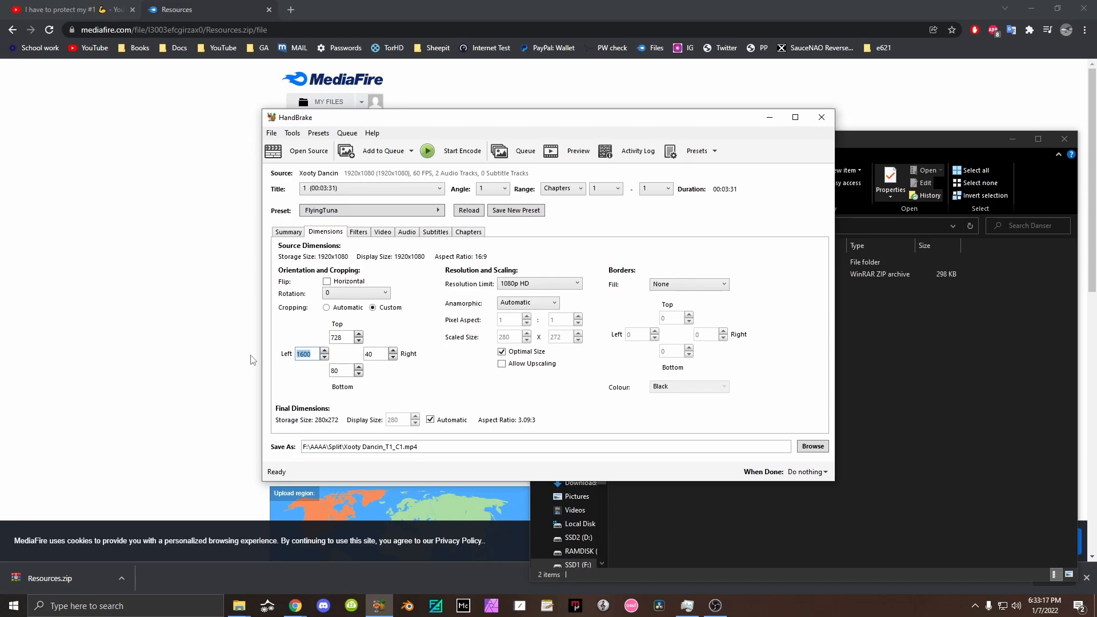
Check the video settings and reapply the Xootynator preset from the Players group.
left_click(382, 233)
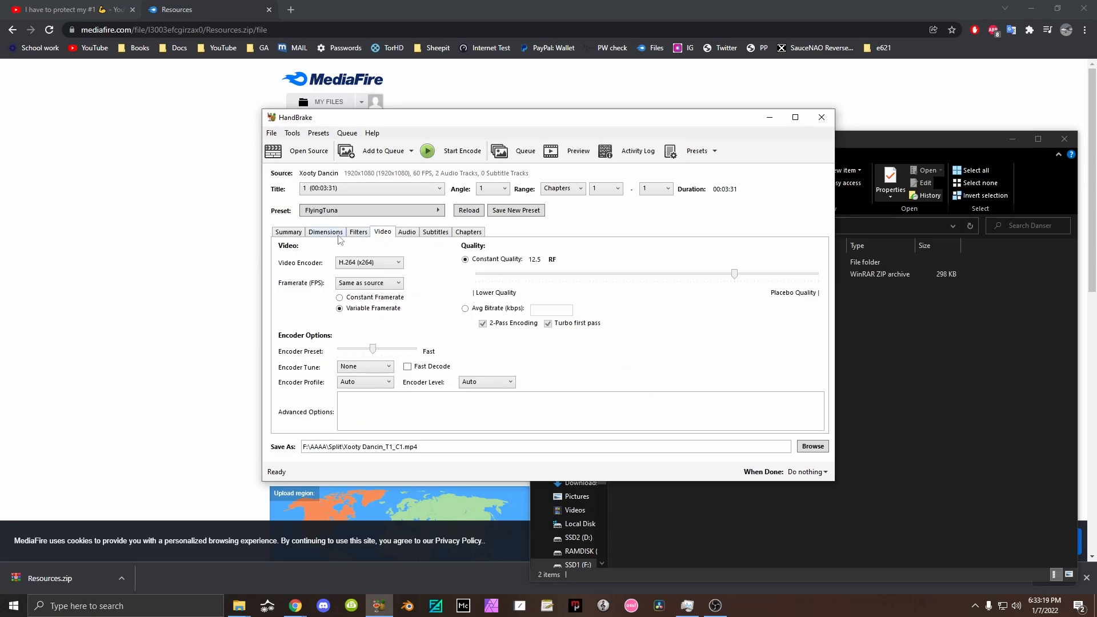
left_click(368, 211)
mouse_move(544, 278)
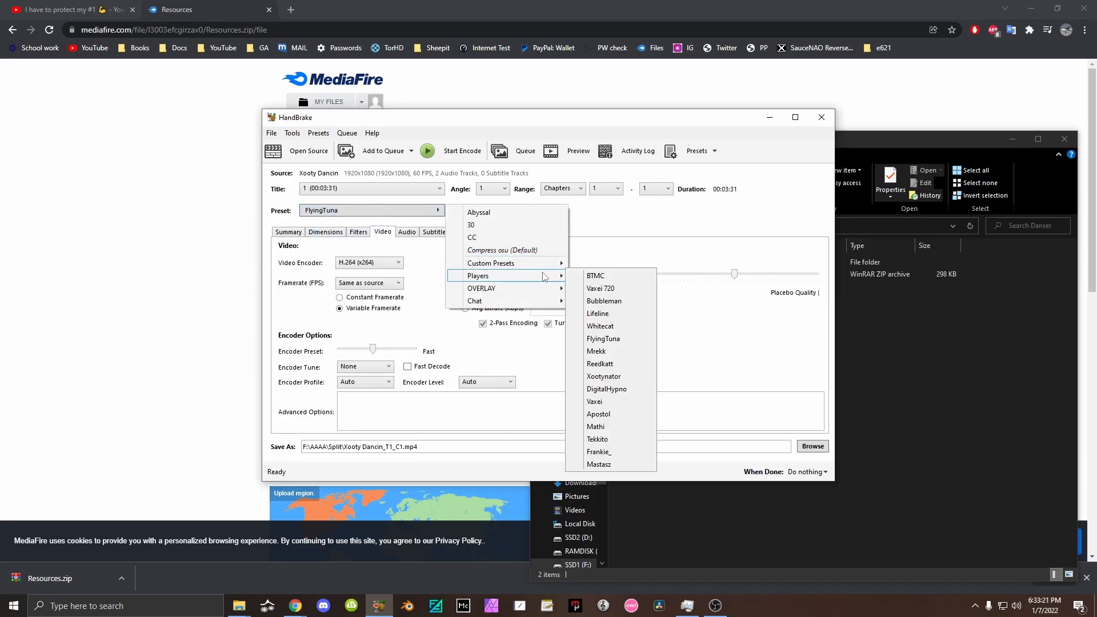
left_click(604, 377)
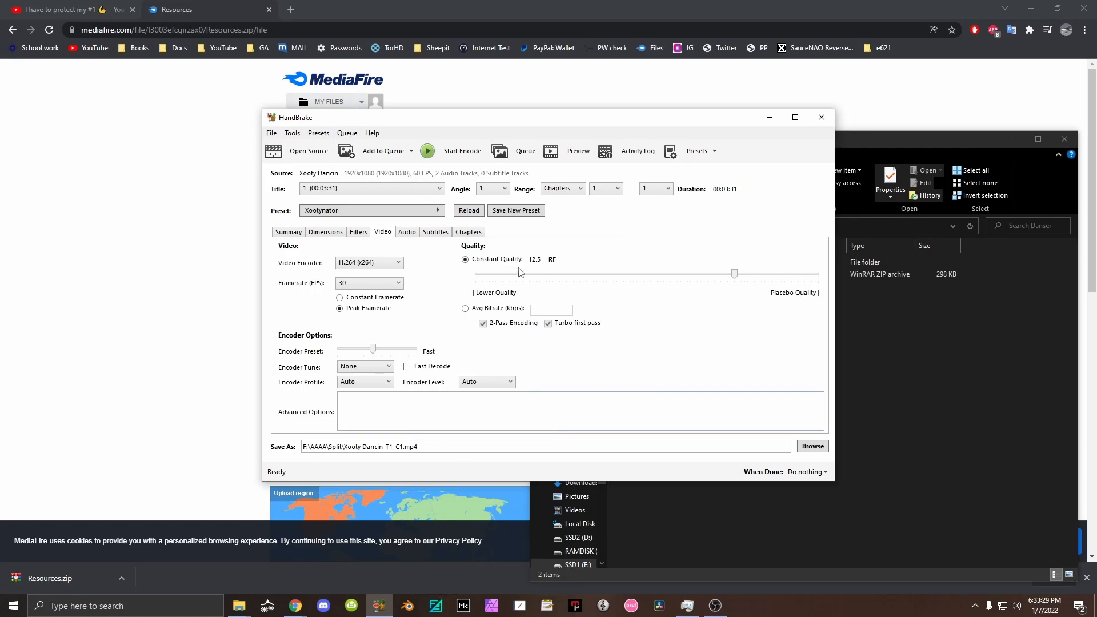
Set the video to a constant framerate of 60 FPS and return to the encode summary.
left_click(349, 299)
left_click(372, 285)
left_click(347, 432)
left_click(289, 232)
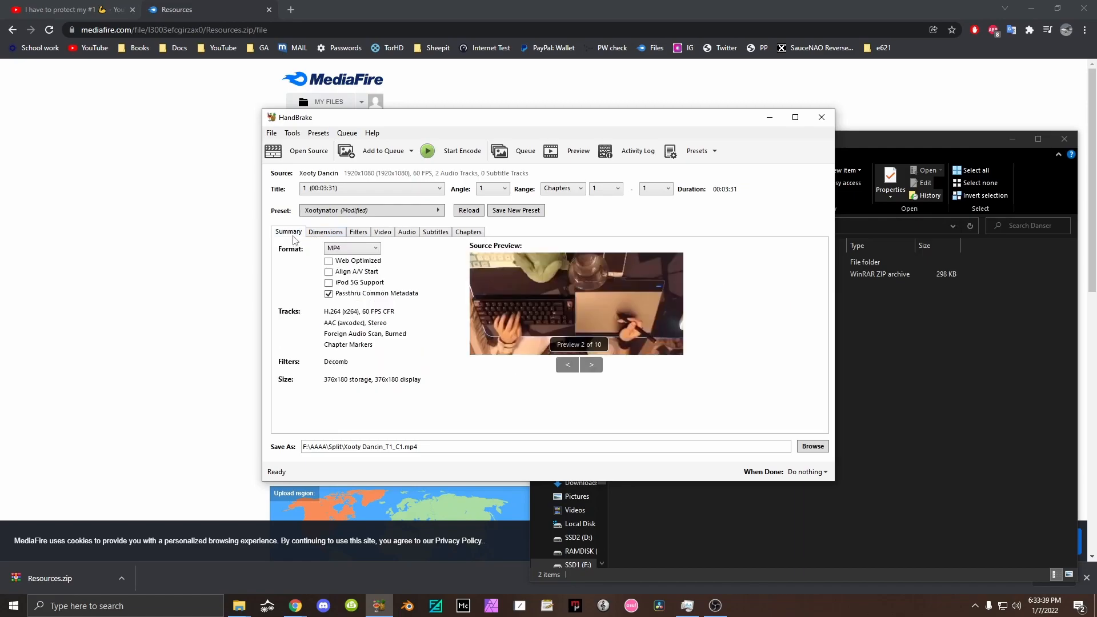
Choose the Danser folder as the save destination and create a new folder named Xooty Dancin in it.
left_click(800, 452)
scroll(320, 246, "down", 5)
scroll(321, 245, "up", 3)
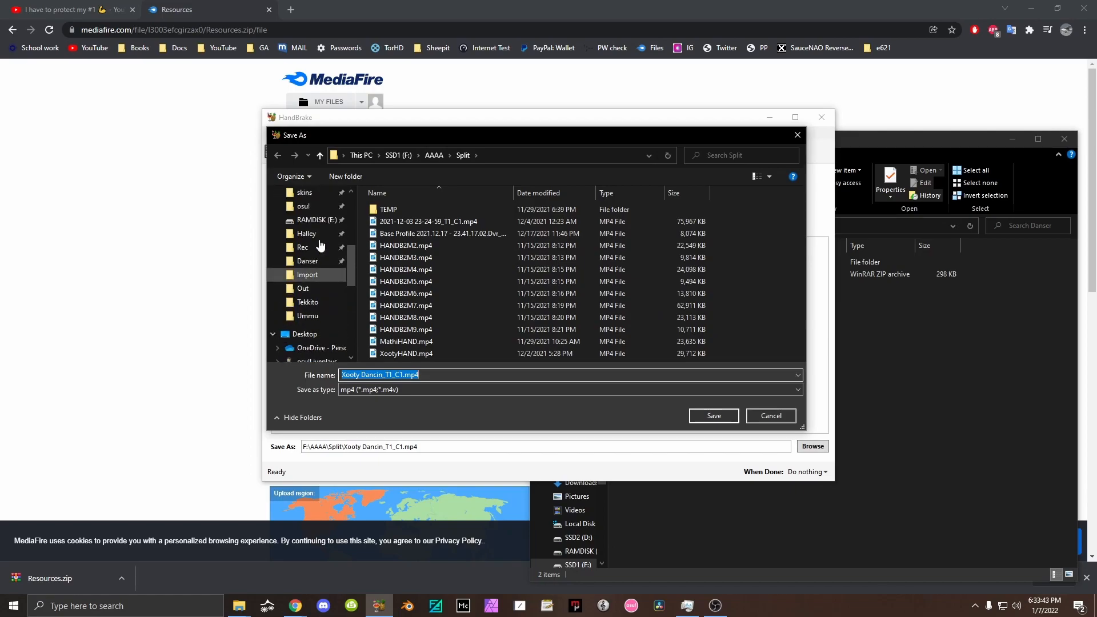
left_click(308, 261)
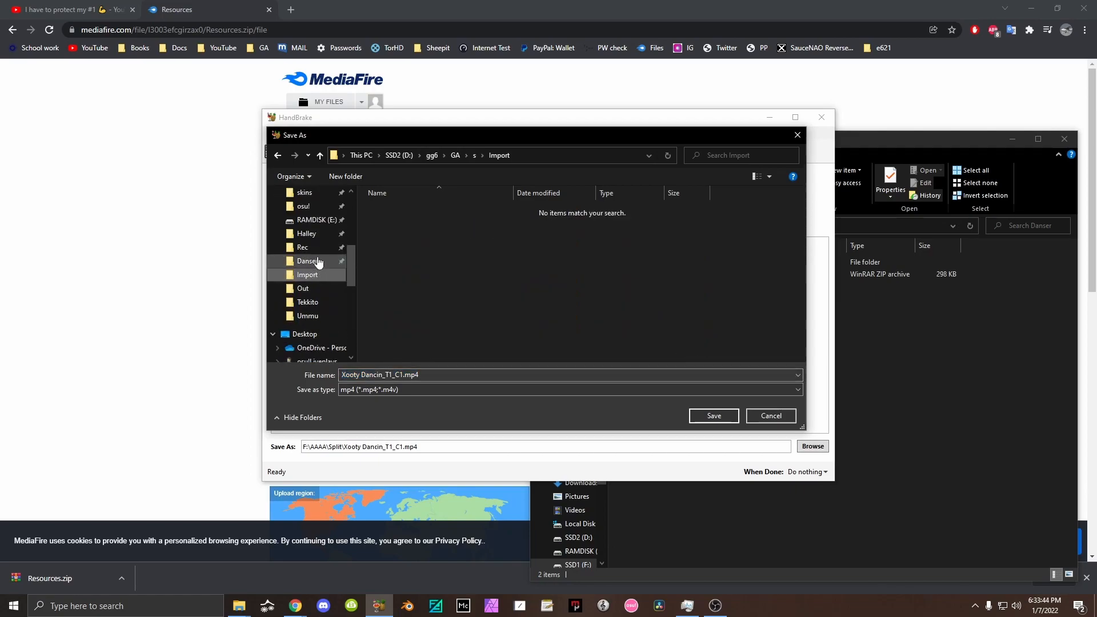
right_click(445, 233)
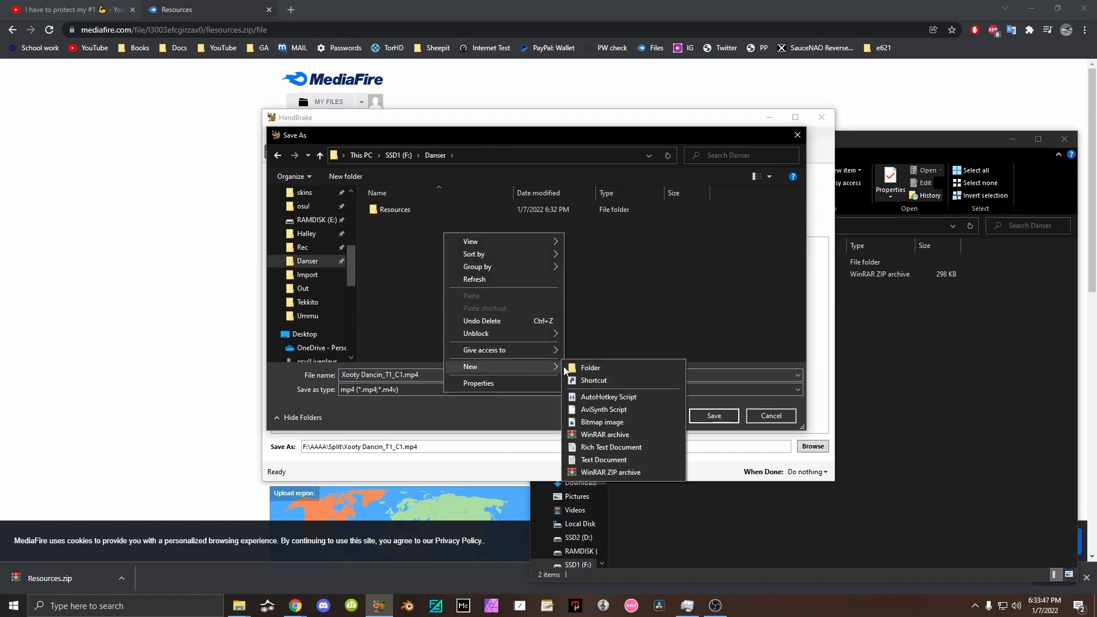
left_click(578, 369)
type("Xooty Danci")
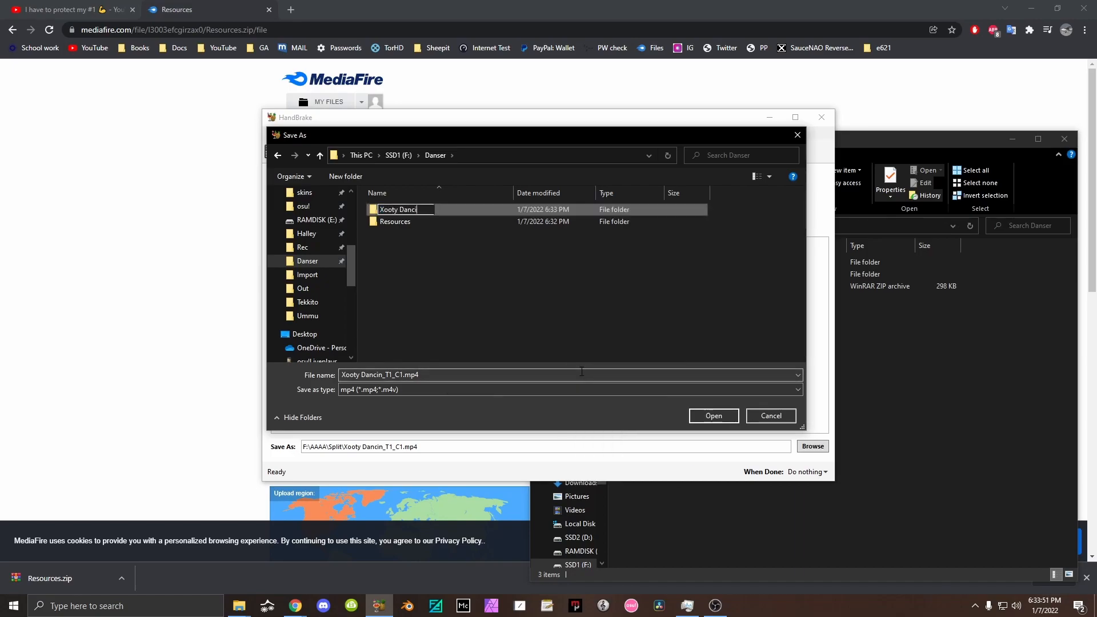
key("Return")
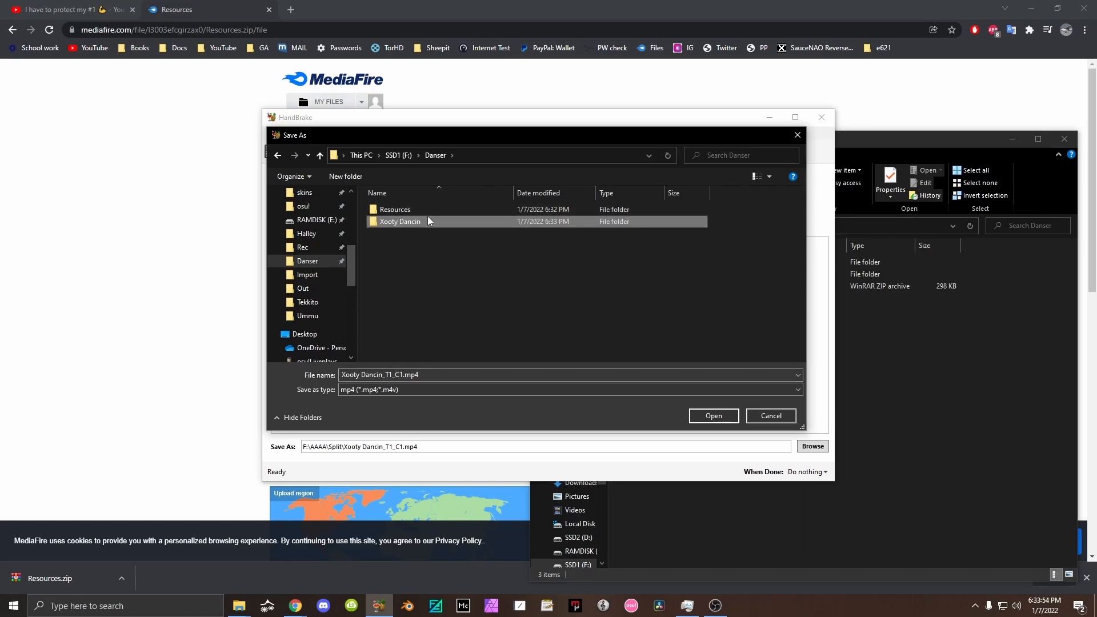
Name the output file HAND in the Xooty Dancin folder, start the encode and bring the Danser folder window forward.
double_click(427, 218)
left_click(436, 374)
key("ctrl+a")
type("HA")
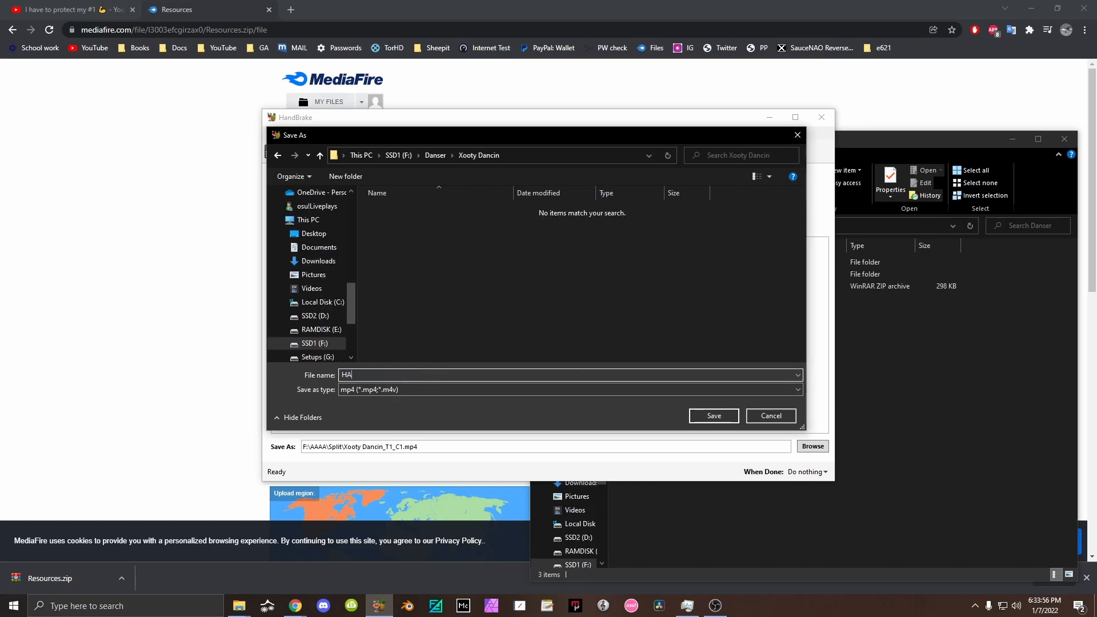
key("Return")
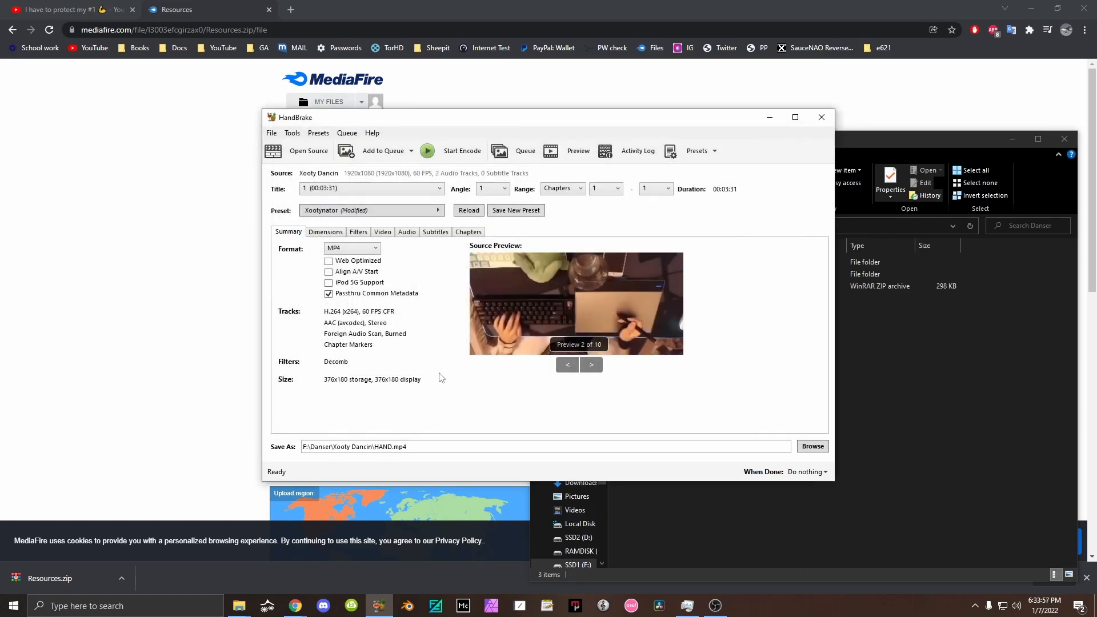
left_click(451, 149)
left_click(881, 360)
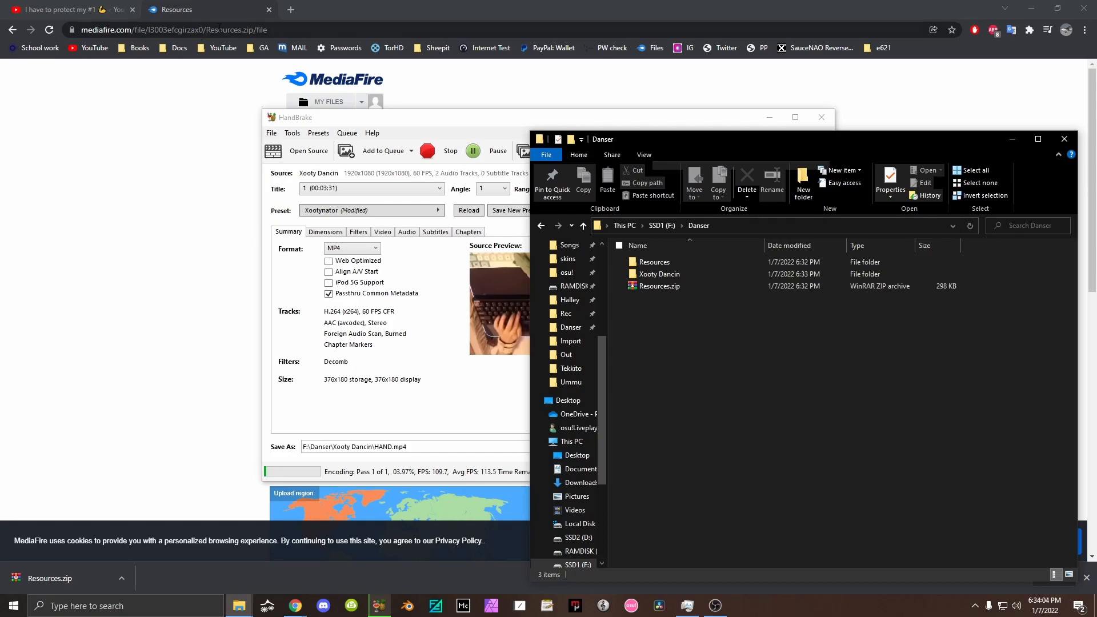
Switch to the Chrome browser, search the web for danser and open the Wieku/danser-go GitHub repository.
left_click(282, 25)
type("danser")
key("Return")
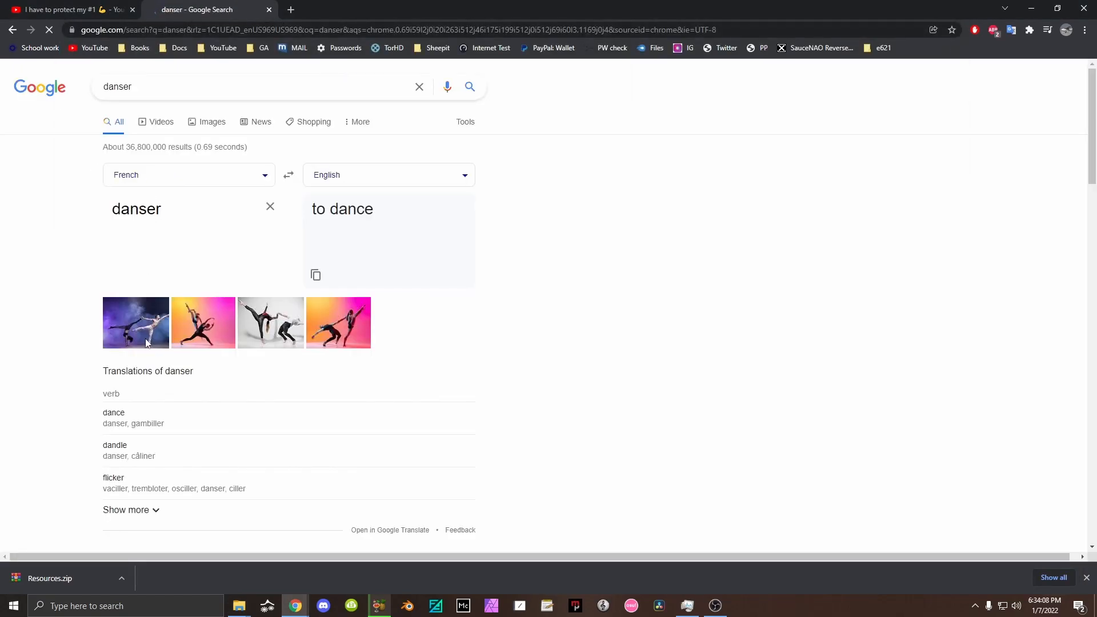
scroll(147, 311, "down", 9)
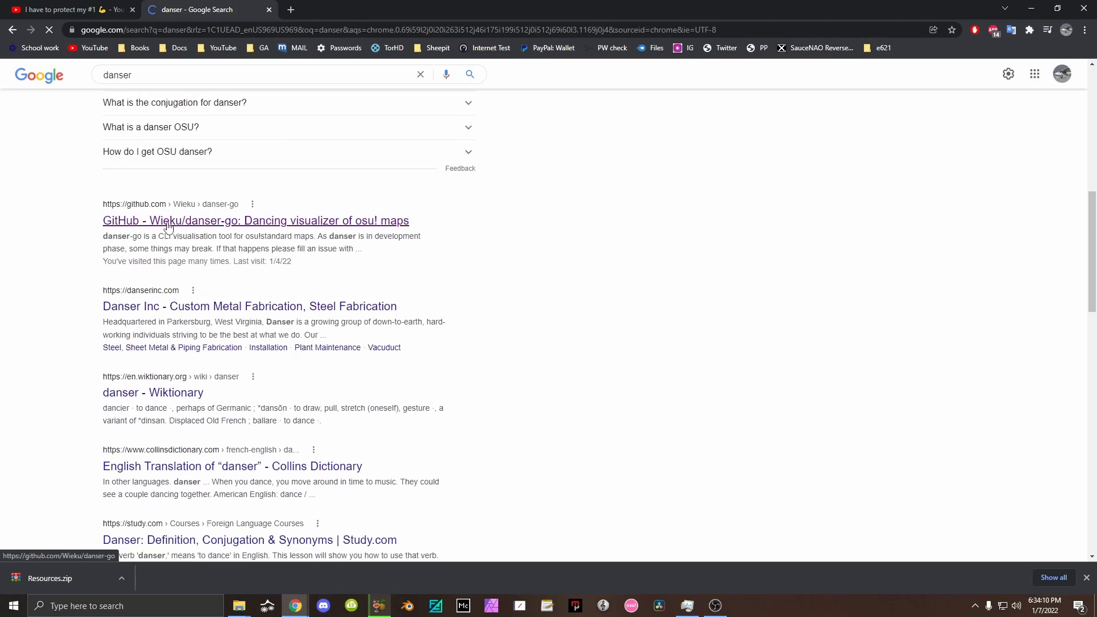
left_click(167, 224)
scroll(671, 422, "down", 4)
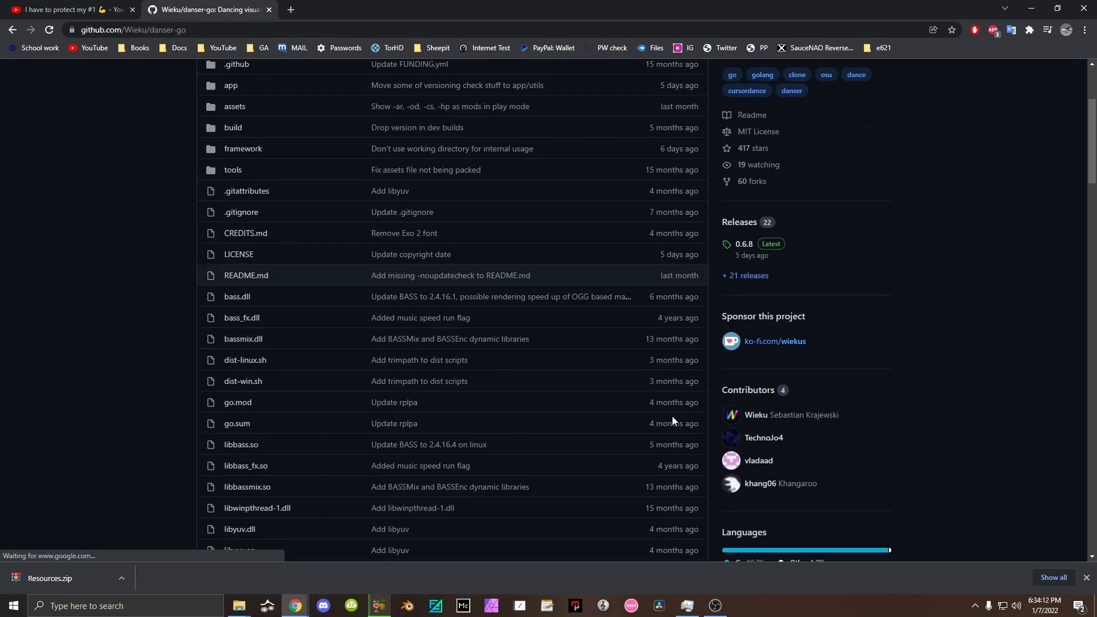
Open the latest danser-go release, 0.6.8, and download danser-0.6.8-win.zip from its assets.
left_click(752, 201)
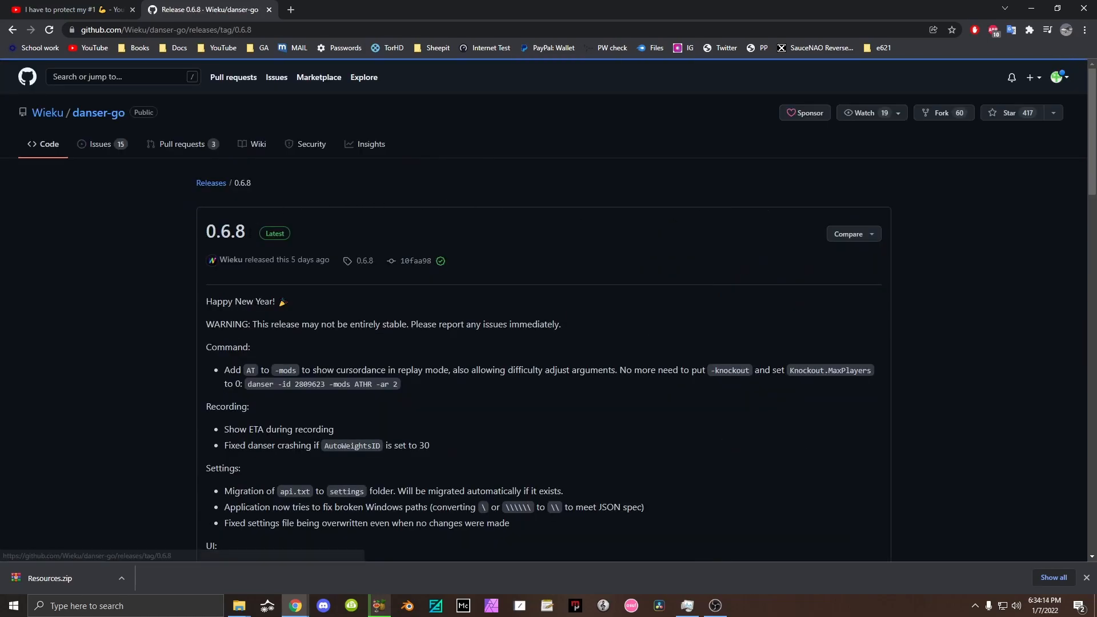
scroll(332, 381, "down", 12)
scroll(335, 387, "down", 10)
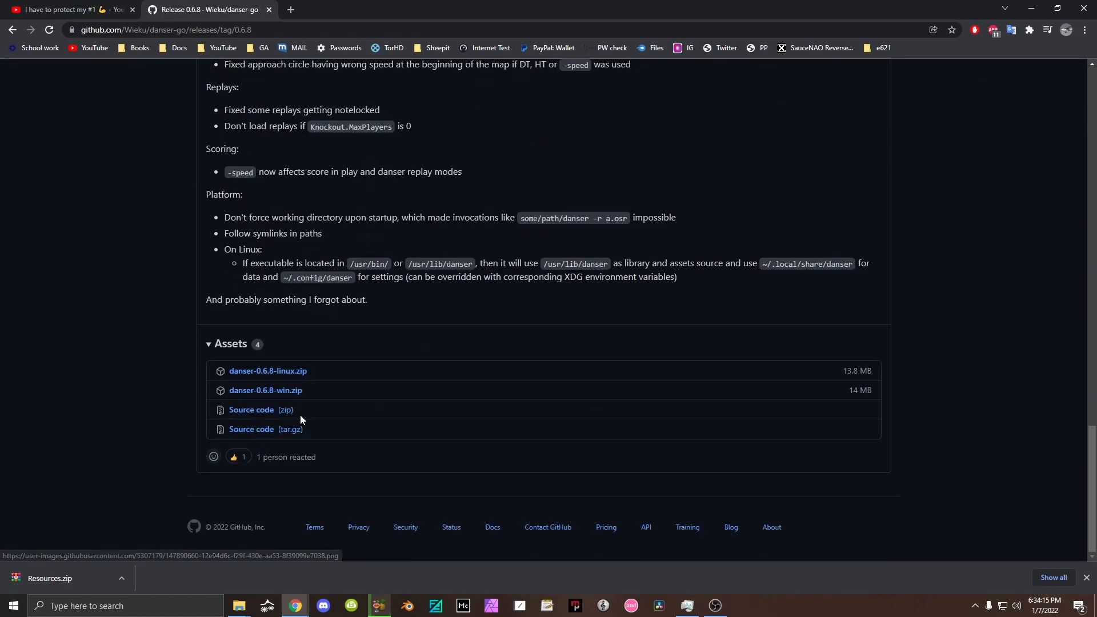
left_click(274, 393)
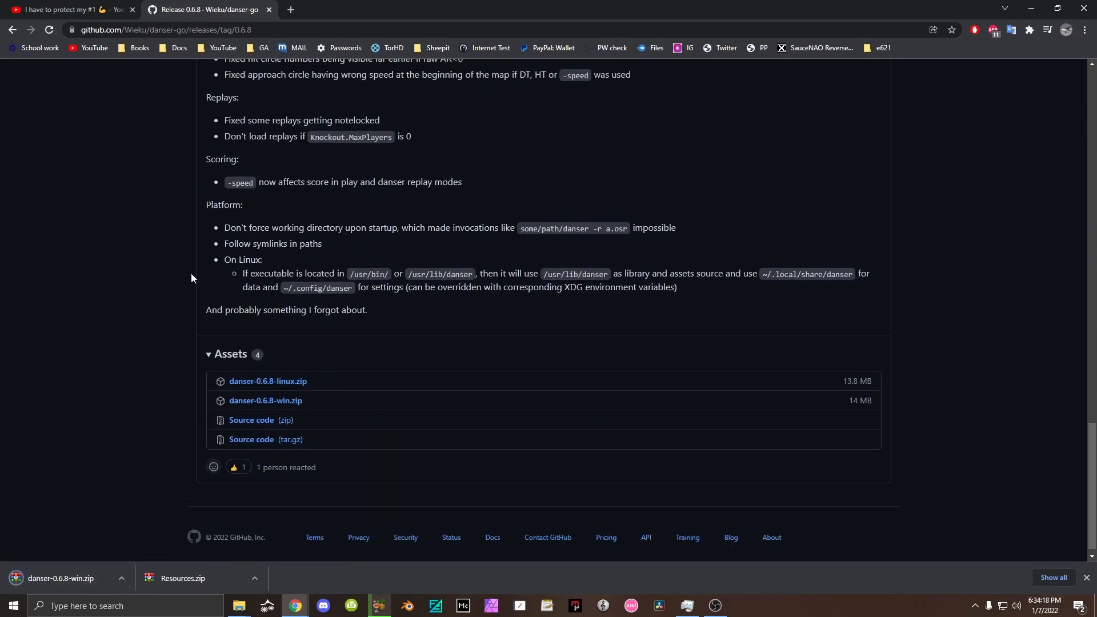
Go to ffmpeg.org/download.html#build-windows, follow the gyan.dev Windows builds and download ffmpeg-release-essentials.zip.
scroll(190, 274, "up", 8)
left_click(170, 30)
type("ffmpeg.org/download.html#build-windows")
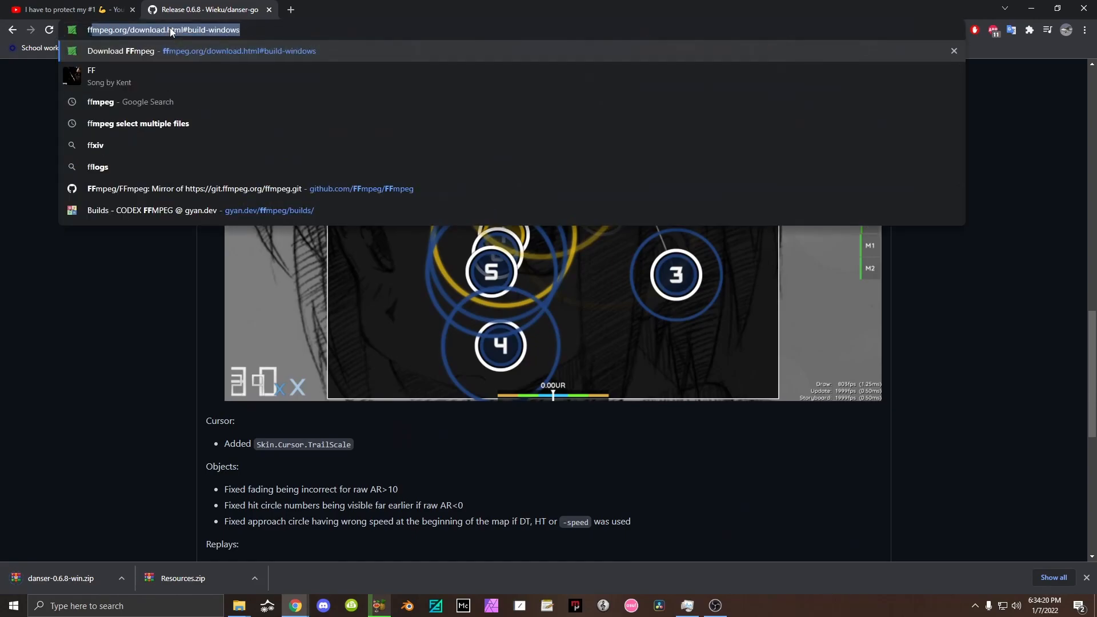
key("Return")
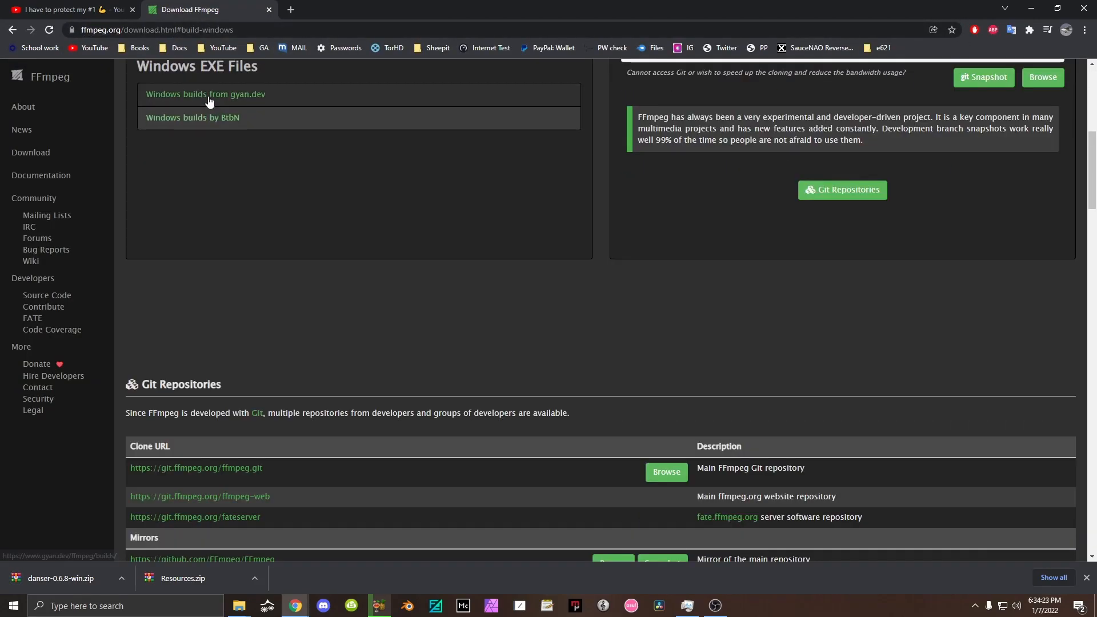
left_click(209, 94)
scroll(357, 400, "down", 10)
scroll(330, 366, "up", 4)
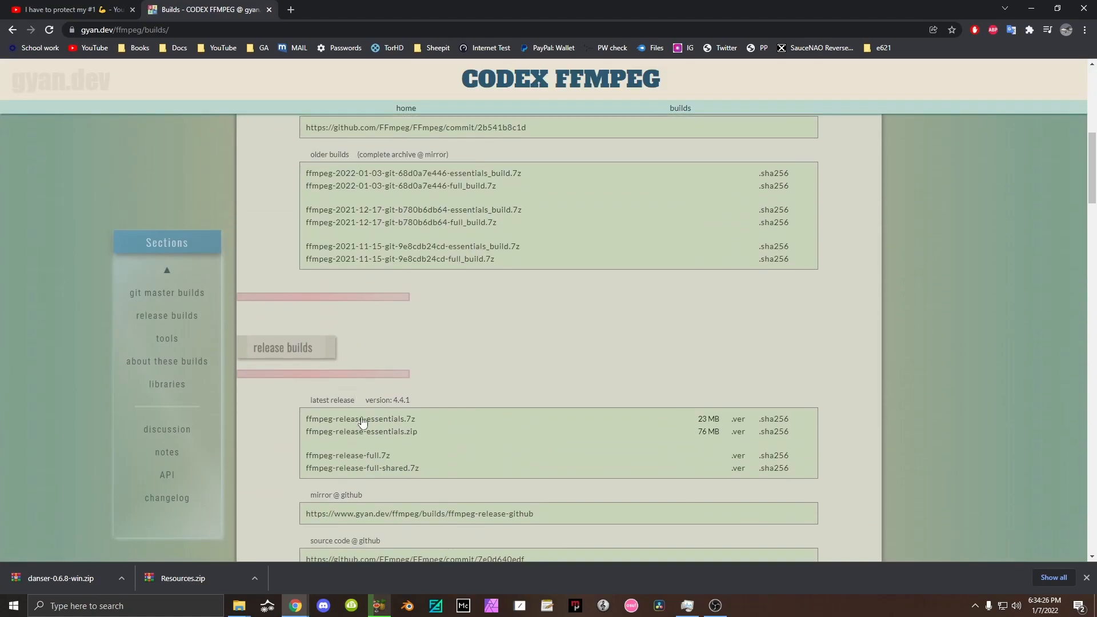
left_click(373, 437)
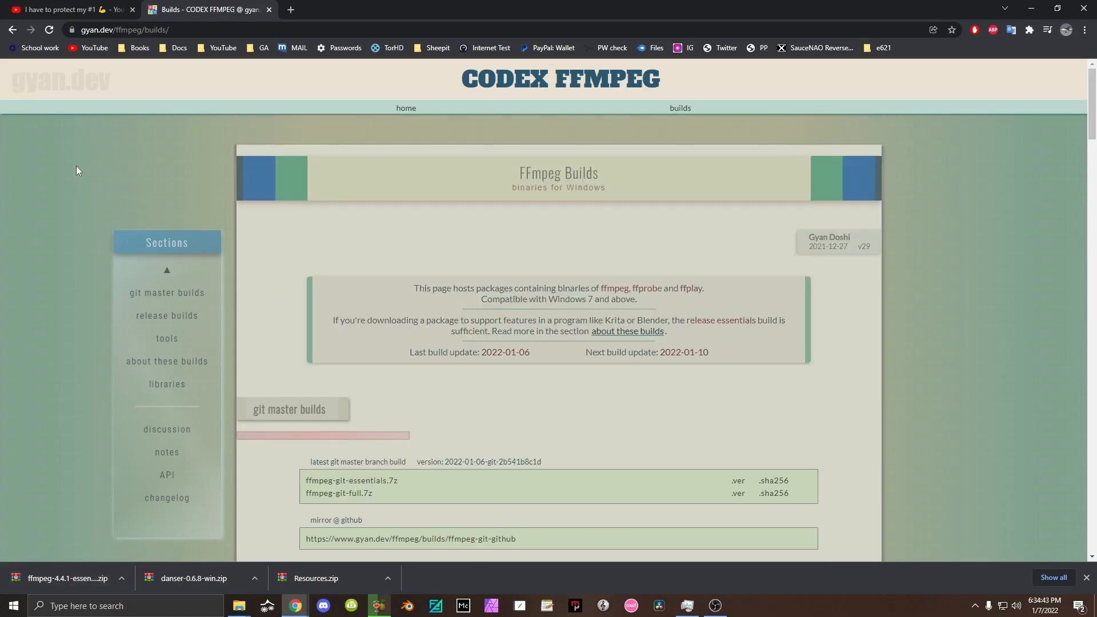
Open the map and skin links from the YouTube video's description in background tabs and close the FFmpeg builds page.
left_click(67, 7)
scroll(60, 332, "down", 6)
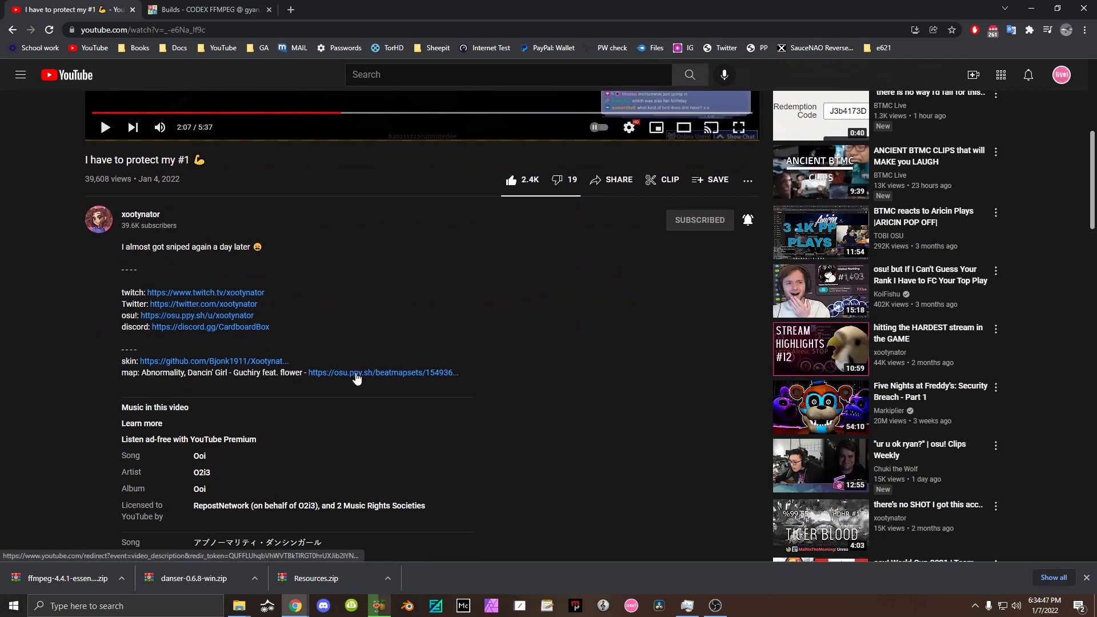
middle_click(355, 373)
middle_click(251, 362)
scroll(355, 249, "up", 6)
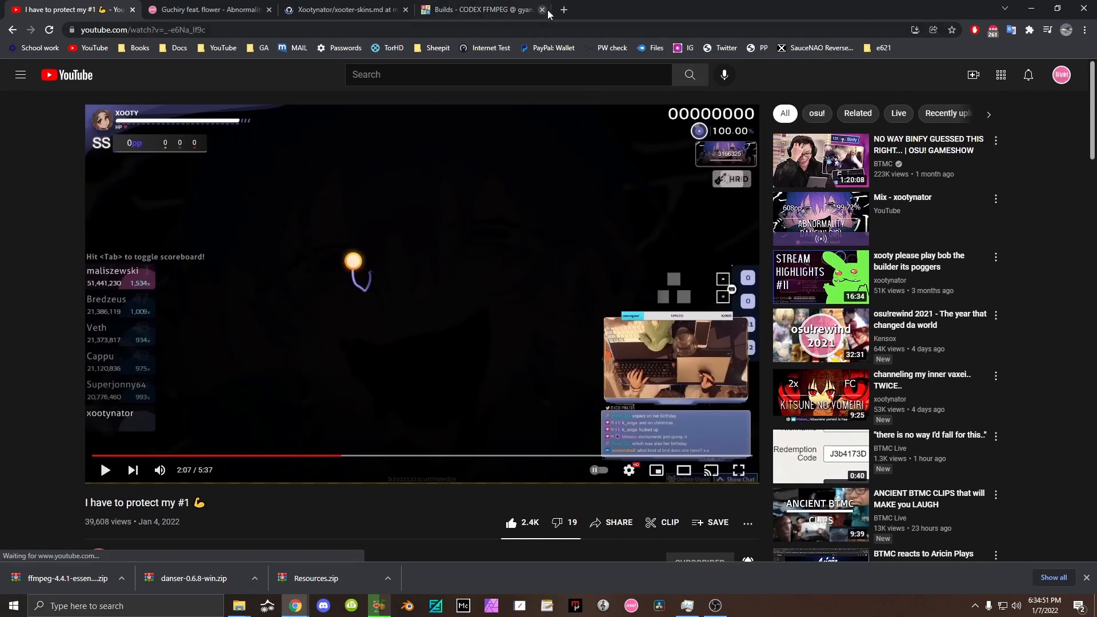
left_click(544, 10)
Browse the skin previews on the xooter-skins page and compare them with the skin used in the YouTube video.
left_click(349, 10)
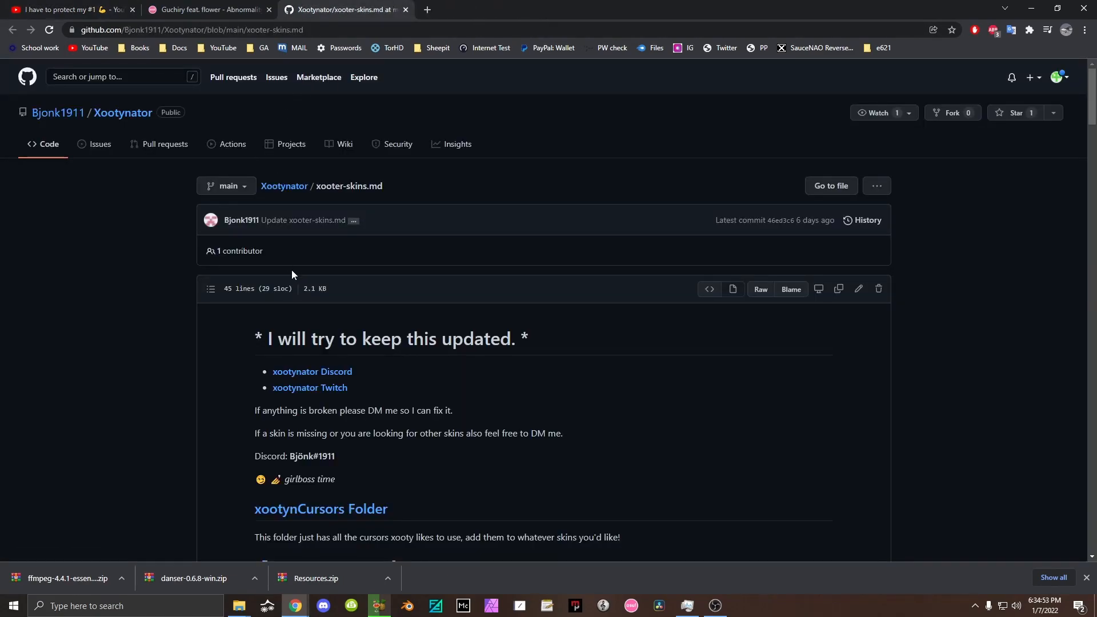
scroll(292, 269, "down", 6)
scroll(216, 180, "down", 3)
scroll(307, 199, "up", 1)
left_click(76, 9)
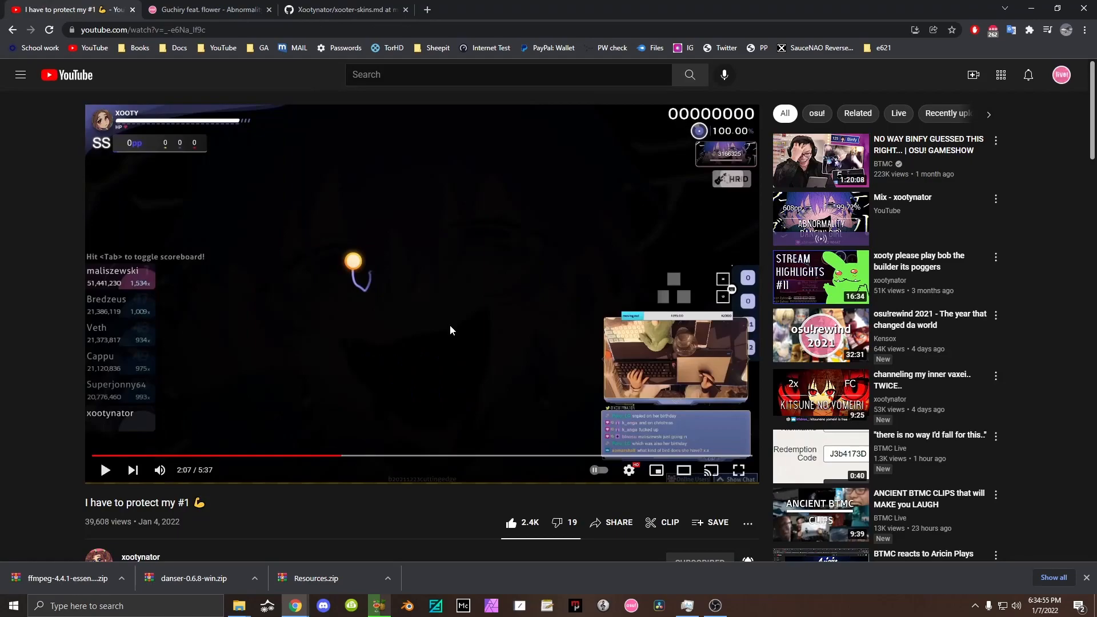
left_click(316, 5)
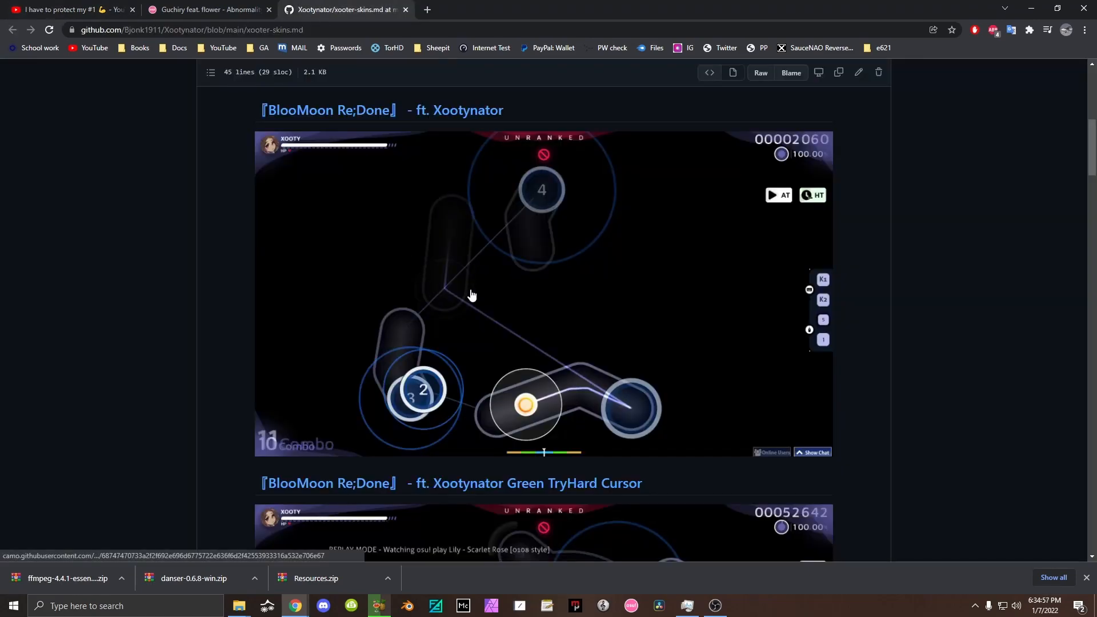
scroll(512, 287, "up", 1)
scroll(512, 287, "down", 2)
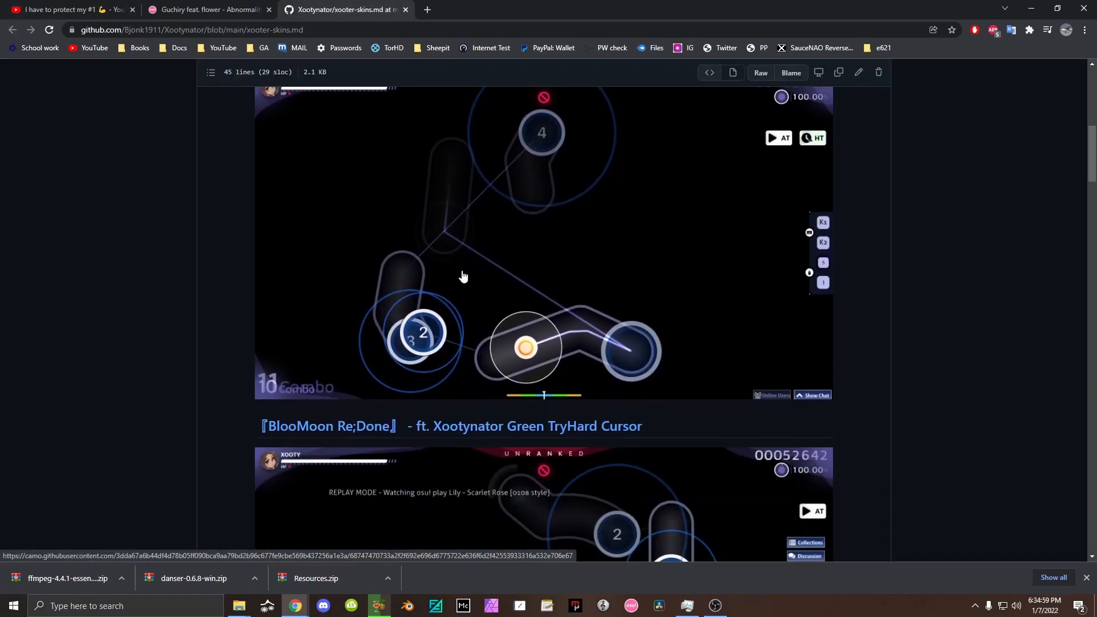
scroll(464, 277, "up", 3)
Download the XooMoon .osk skin from Google Drive, accepting the download despite the virus scan notice.
left_click(247, 7)
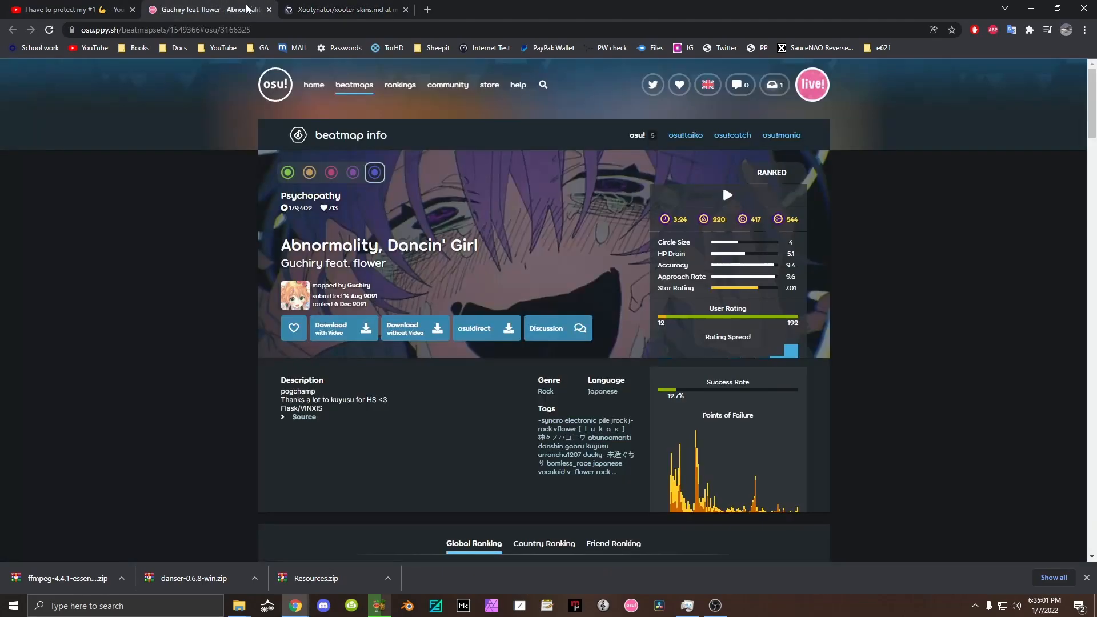
scroll(398, 175, "down", 1)
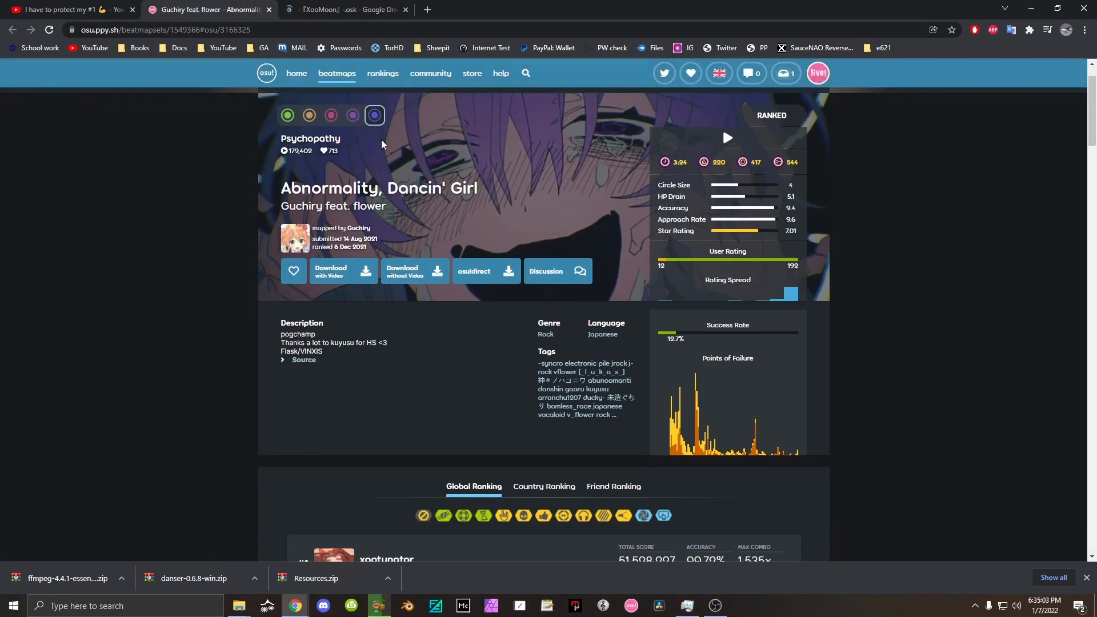
left_click(384, 9)
left_click(1021, 74)
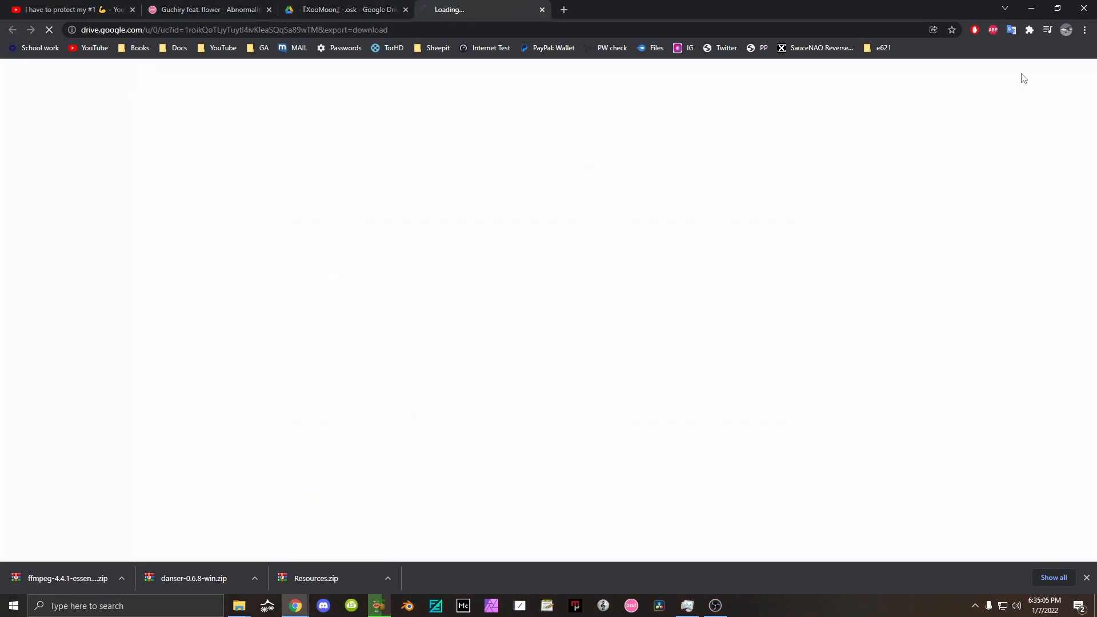
left_click(440, 175)
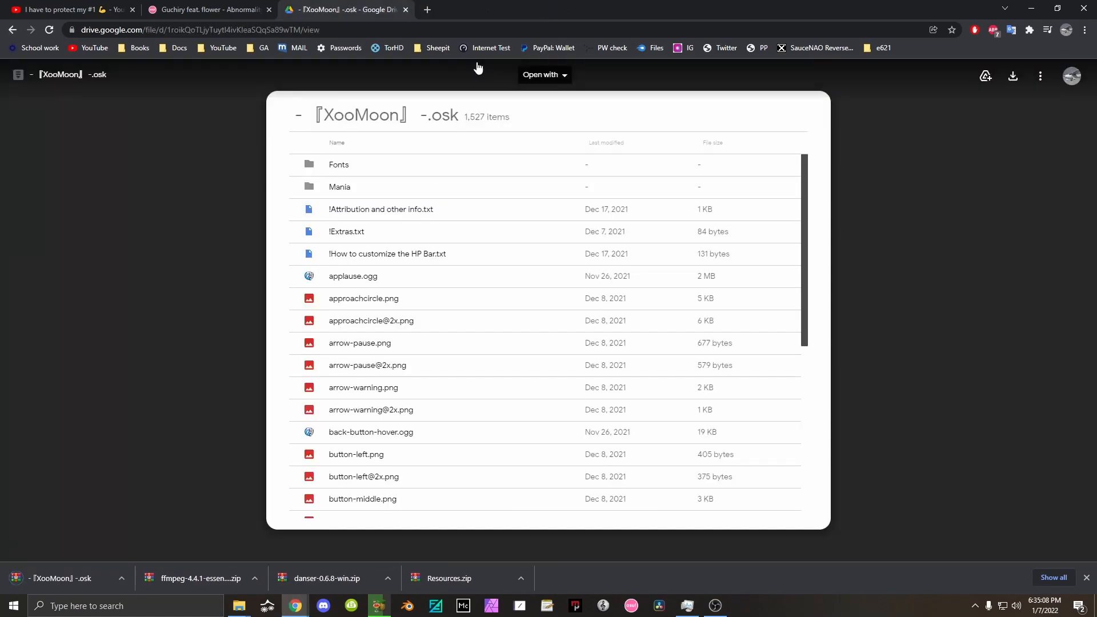
key("ctrl+w")
mouse_move(378, 73)
key("ctrl+shift+t")
key("ctrl+shift+t")
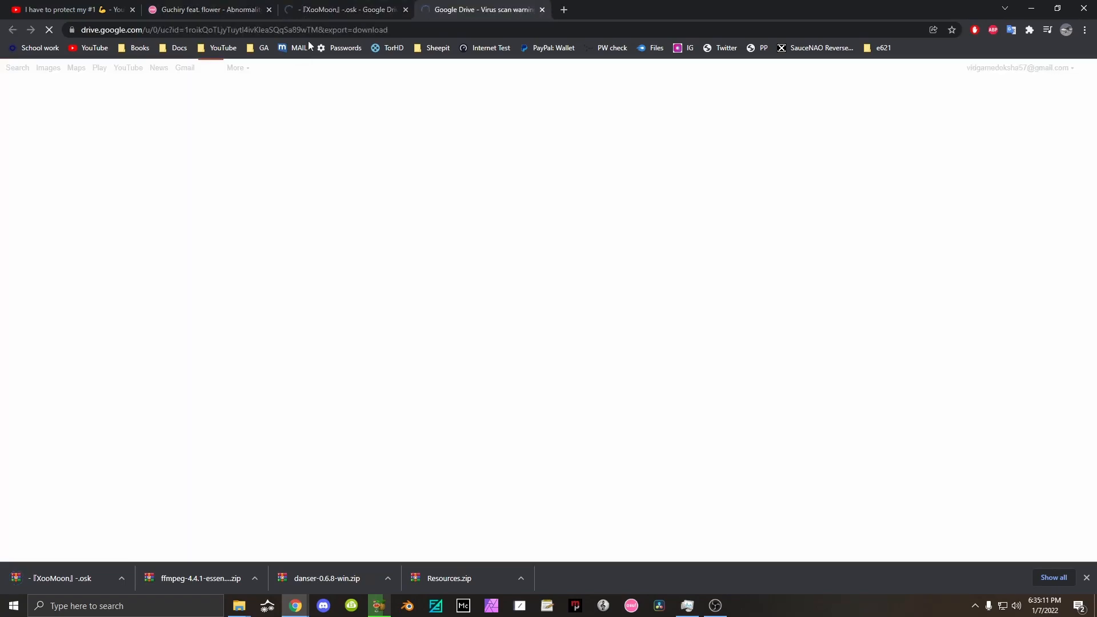
Download the Abnormality, Dancin' Girl beatmap without video and the replay of its #1 globally ranked score.
left_click(209, 8)
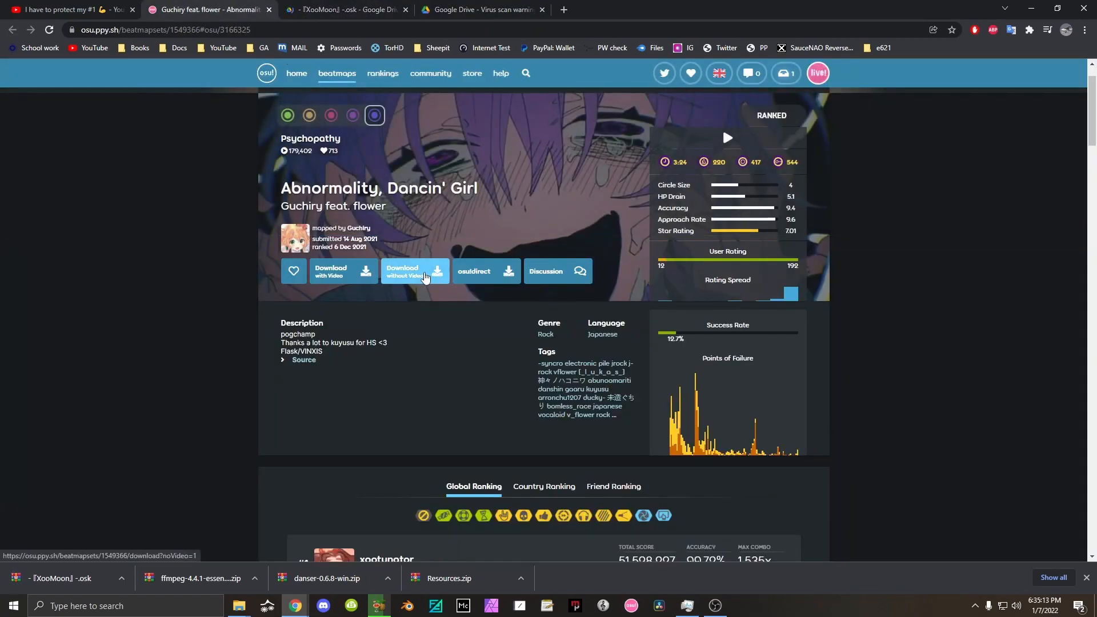
left_click(425, 277)
scroll(194, 251, "down", 6)
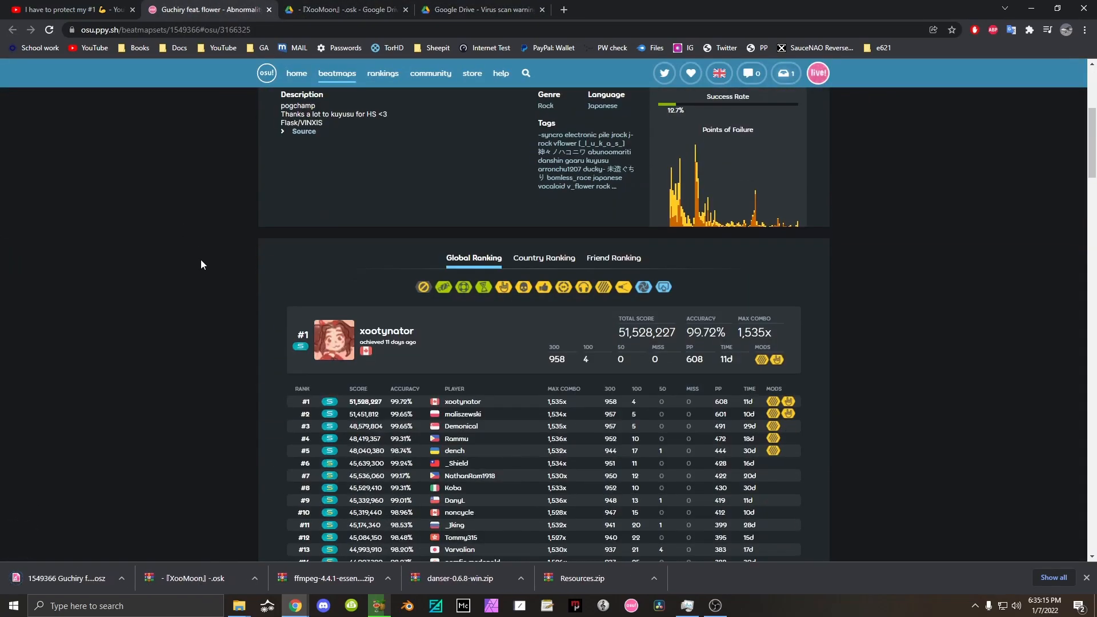
left_click(504, 294)
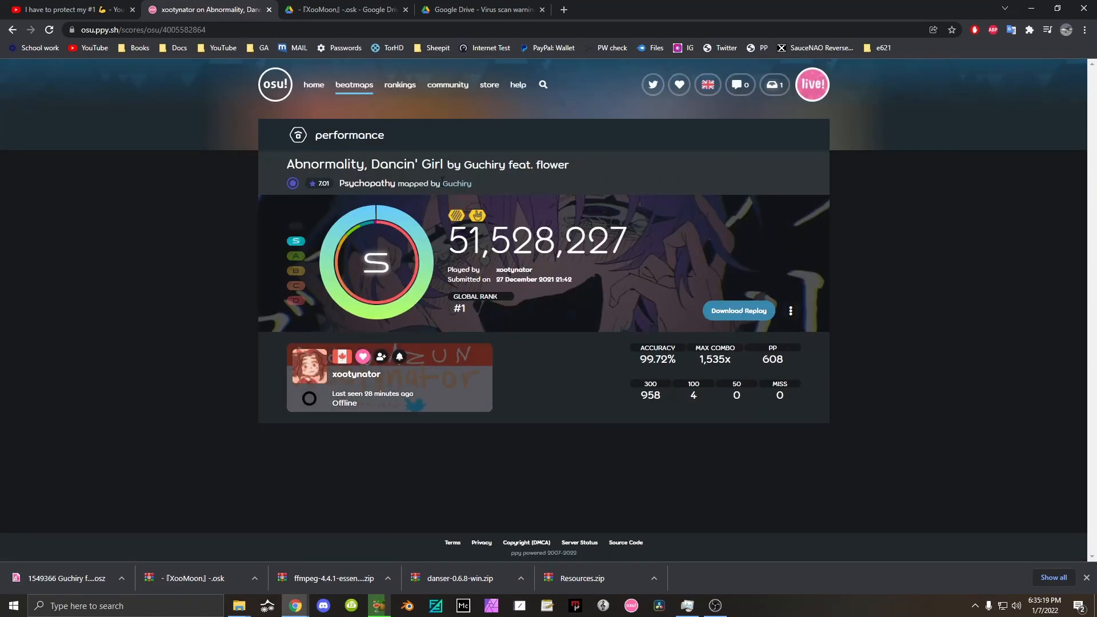
left_click(732, 313)
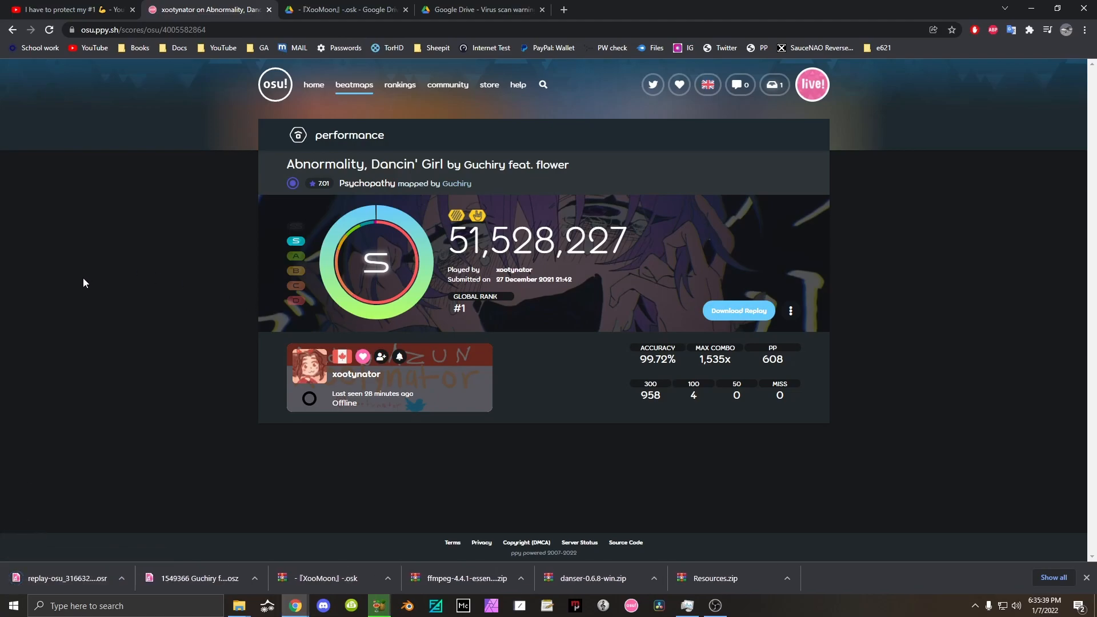
Return to the YouTube video and briefly play the gameplay from 2:07.
left_click(95, 10)
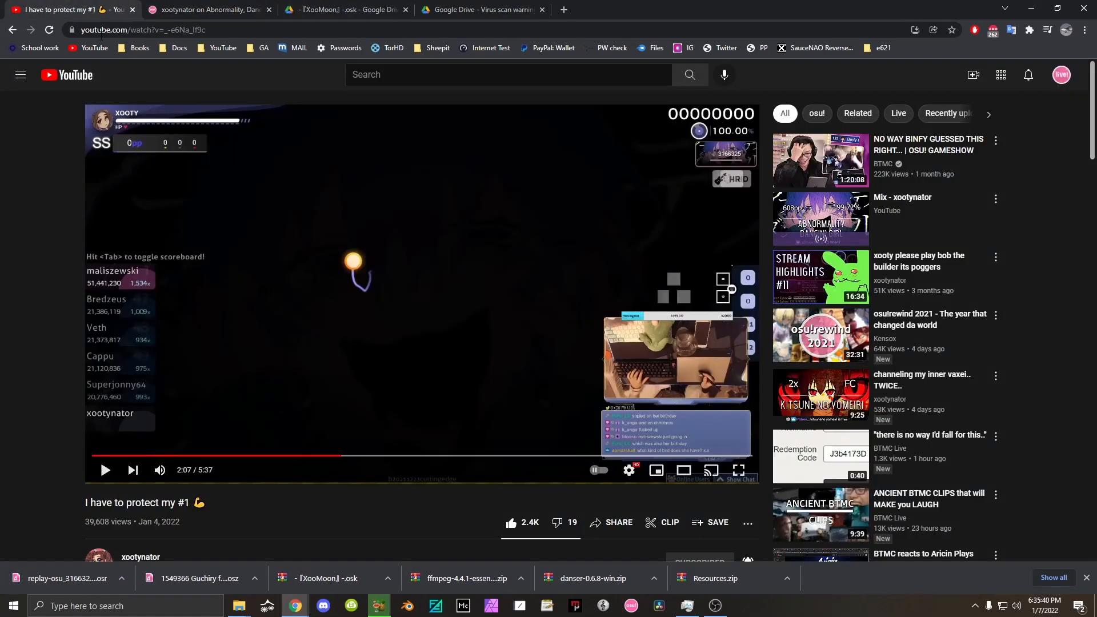
left_click(333, 324)
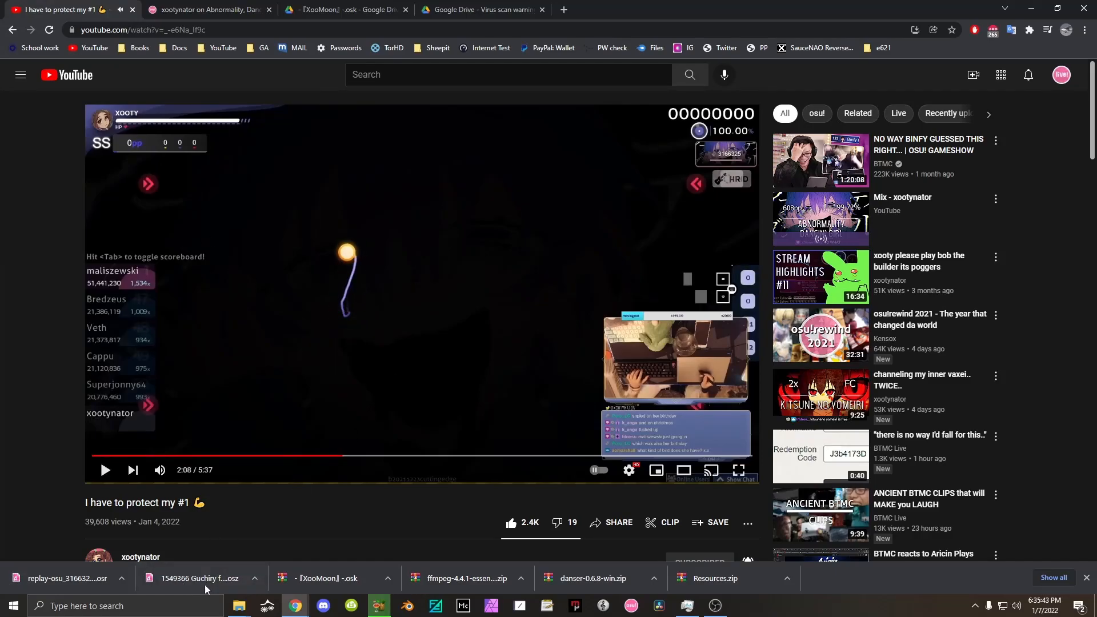
Switch to the Danser folder in File Explorer and extract danser-0.6.8-win.zip directly into it.
mouse_move(239, 605)
left_click(321, 553)
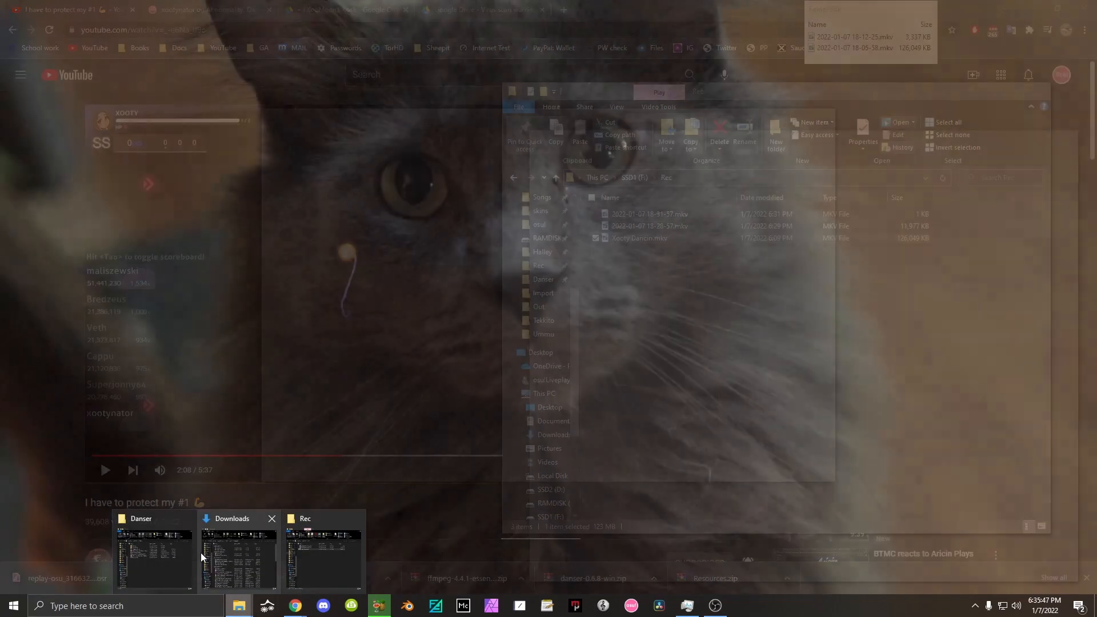
left_click(185, 547)
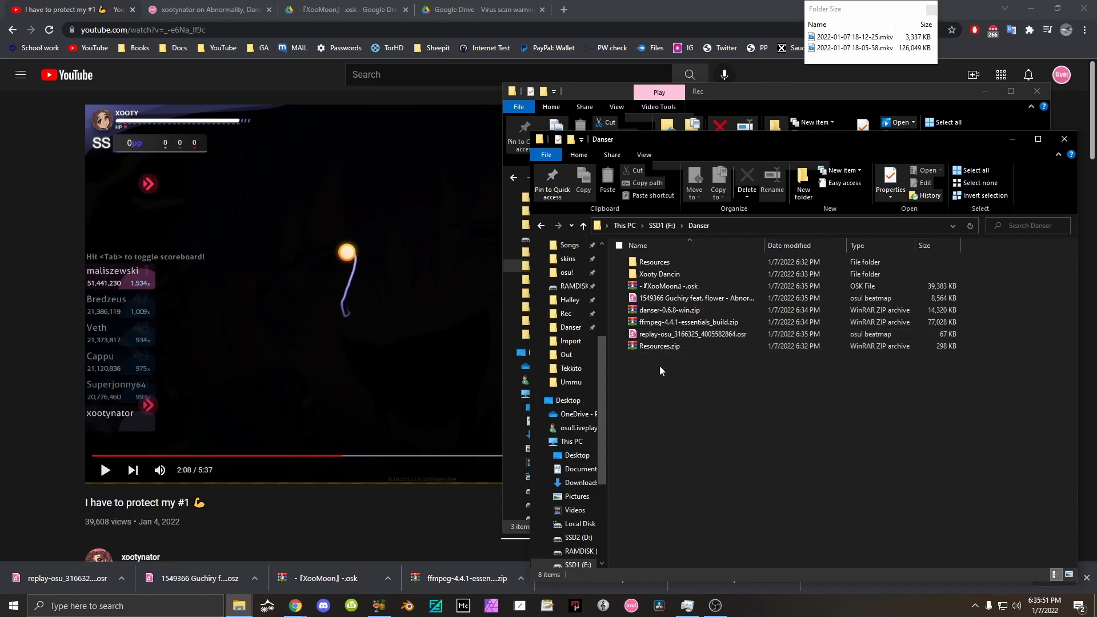
right_click(673, 310)
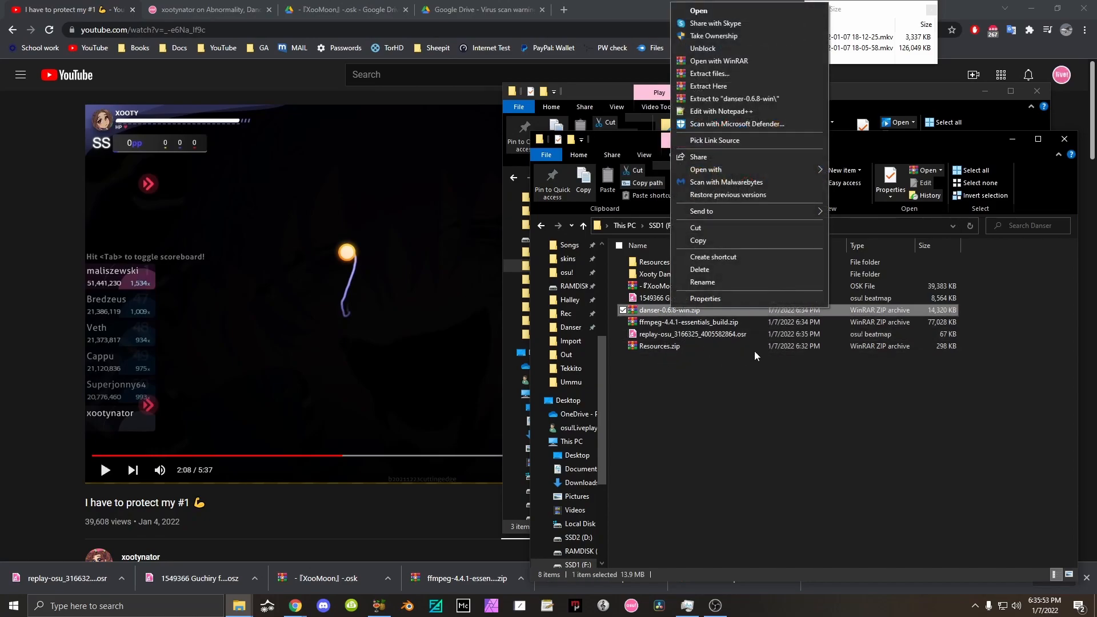
left_click(726, 97)
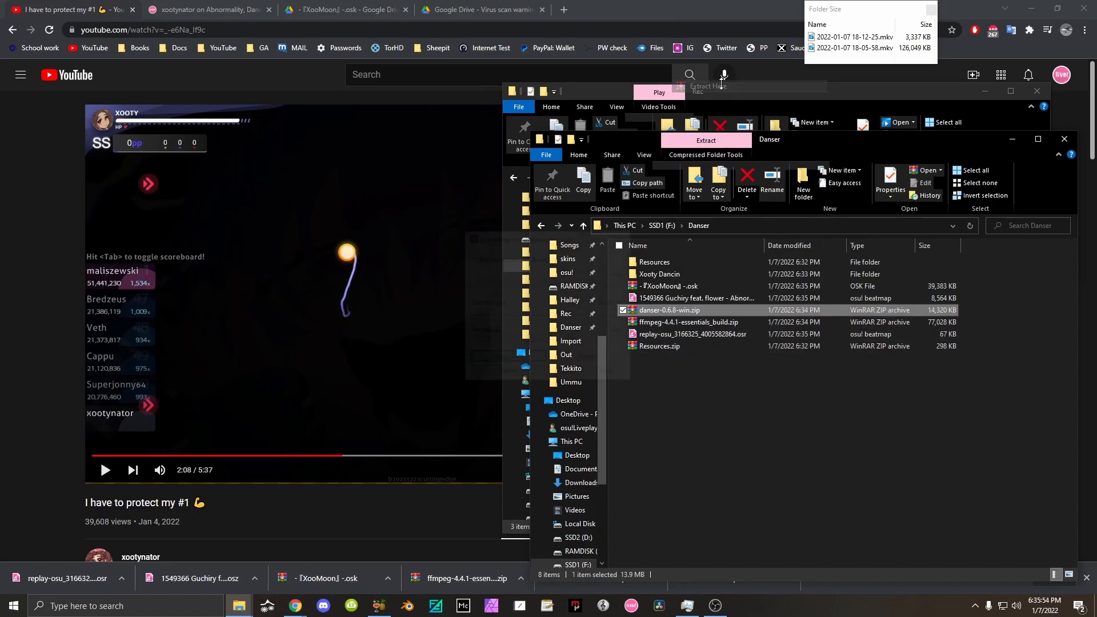
Extract ffmpeg-4.4.1-essentials_build.zip into the Danser folder, and delete both the danser and ffmpeg zip archives.
right_click(677, 322)
left_click(729, 160)
right_click(673, 374)
right_click(656, 383)
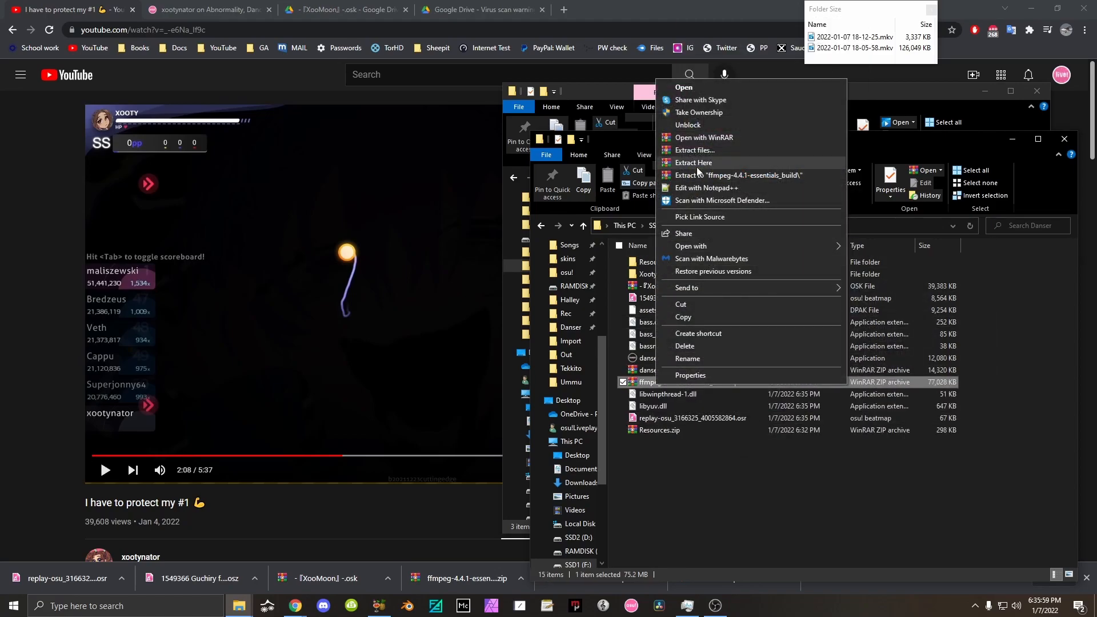
left_click(698, 173)
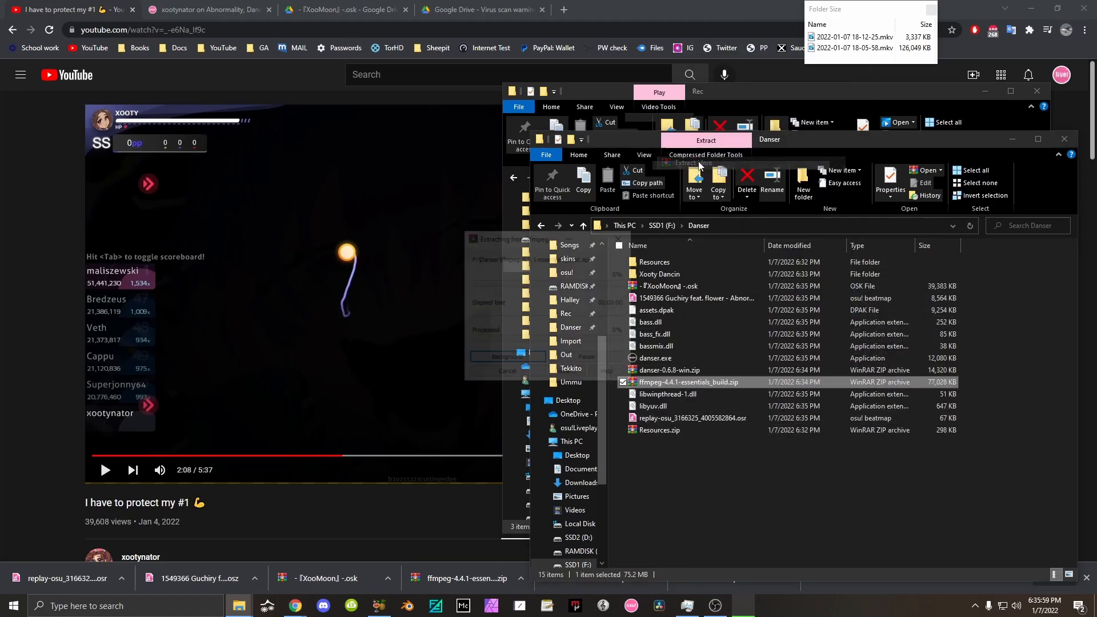
left_click(685, 385, "ctrl")
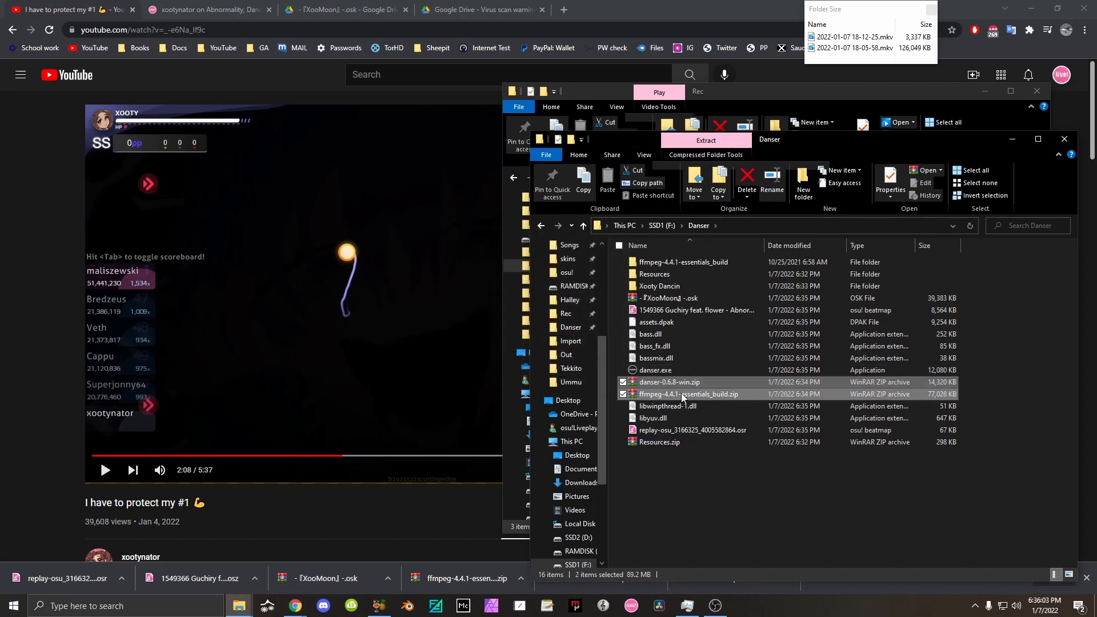
key("Delete")
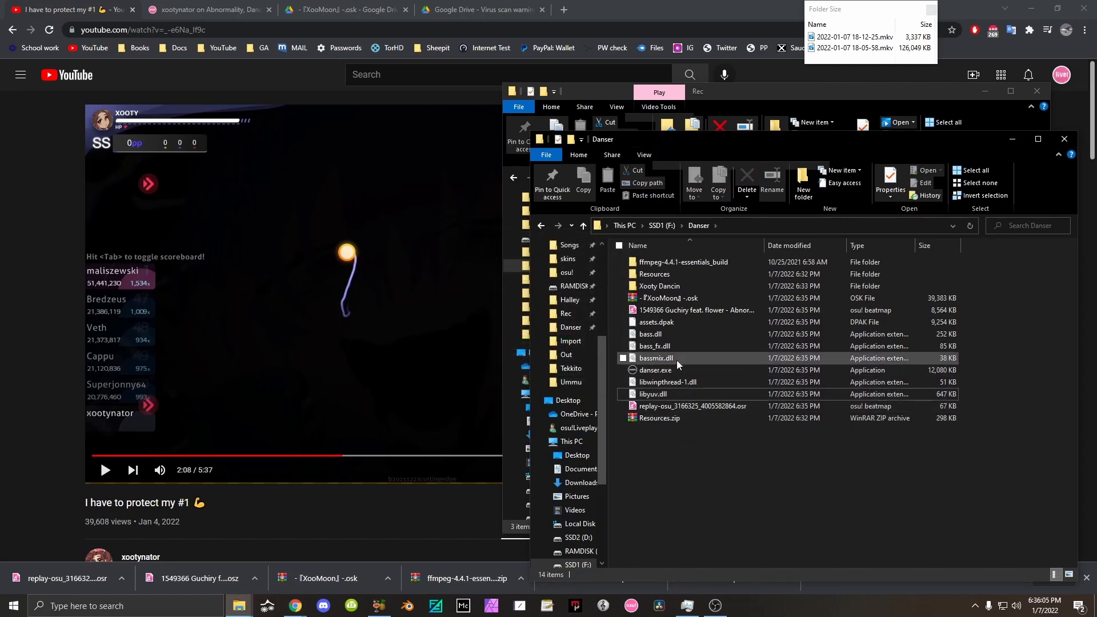
Move the settings folder out of Resources into the main Danser folder.
double_click(665, 275)
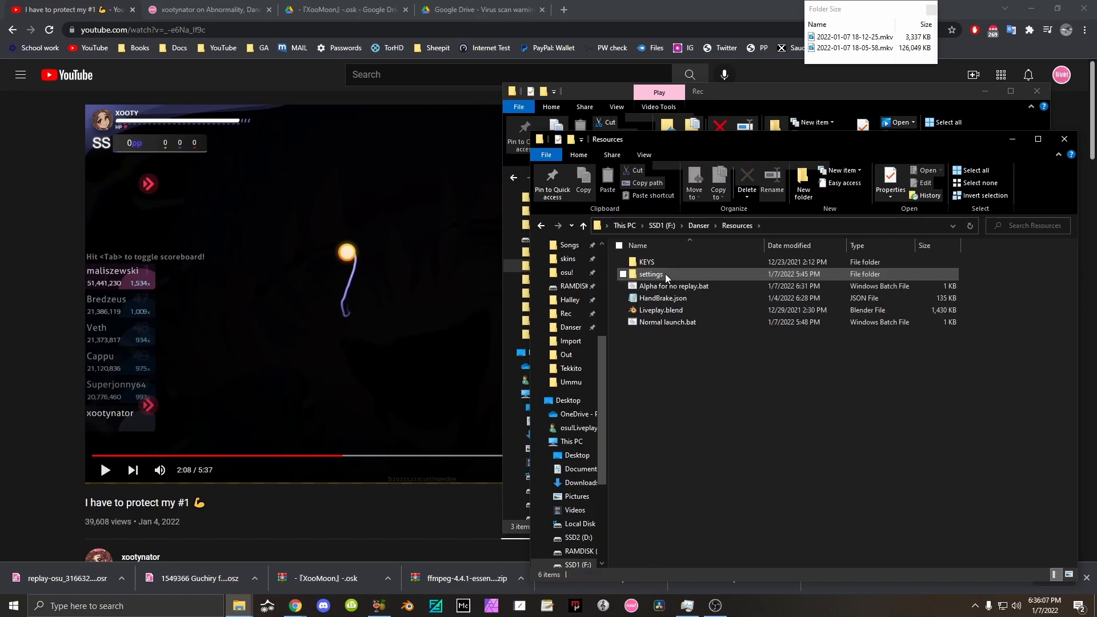
left_click_drag(666, 273, 704, 232)
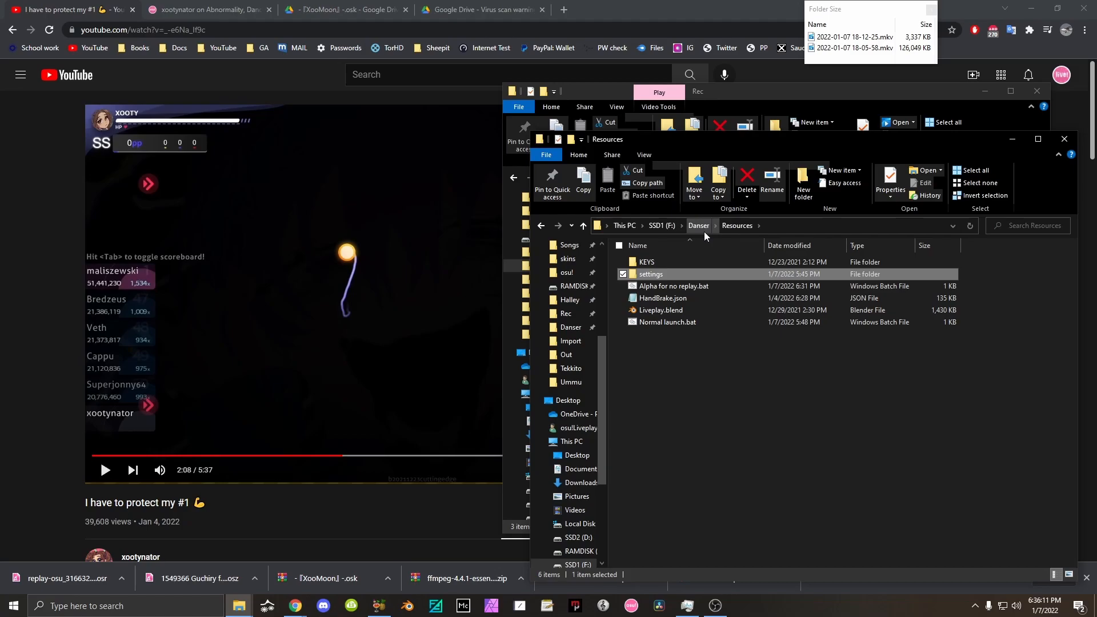
left_click(697, 226)
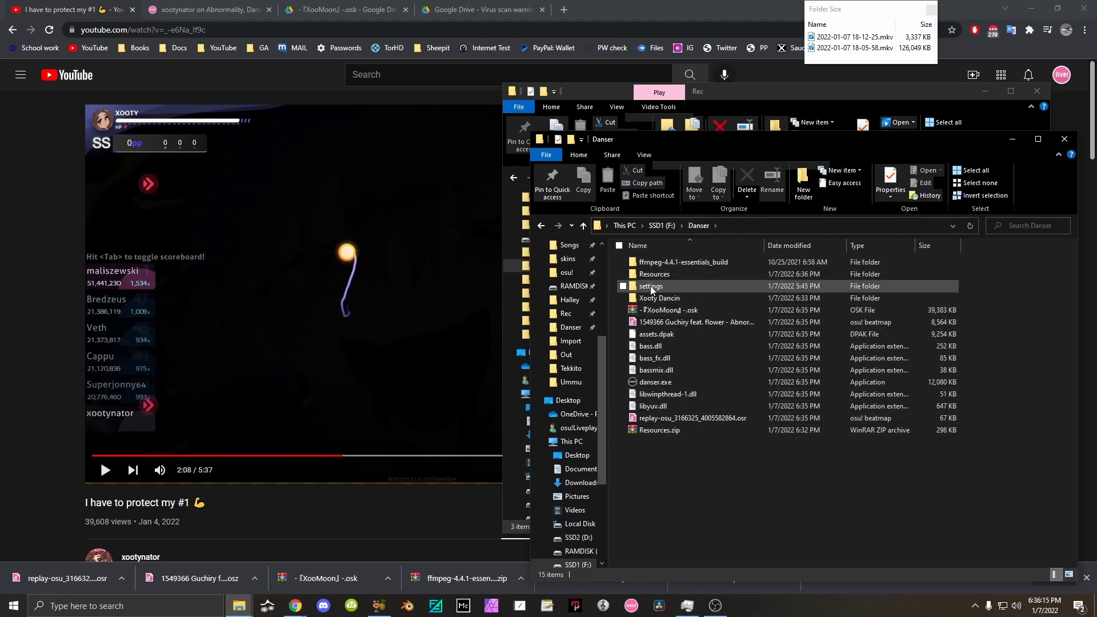
Check the JSON files inside the settings folder and return to the Danser folder.
left_click(654, 383)
left_click(670, 335)
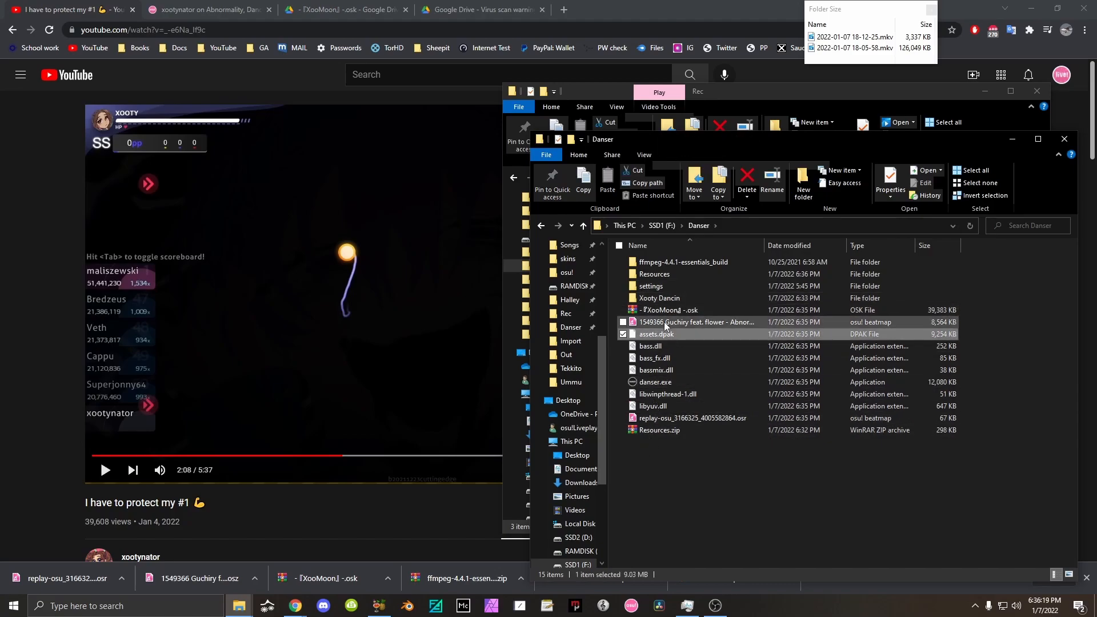
double_click(663, 285)
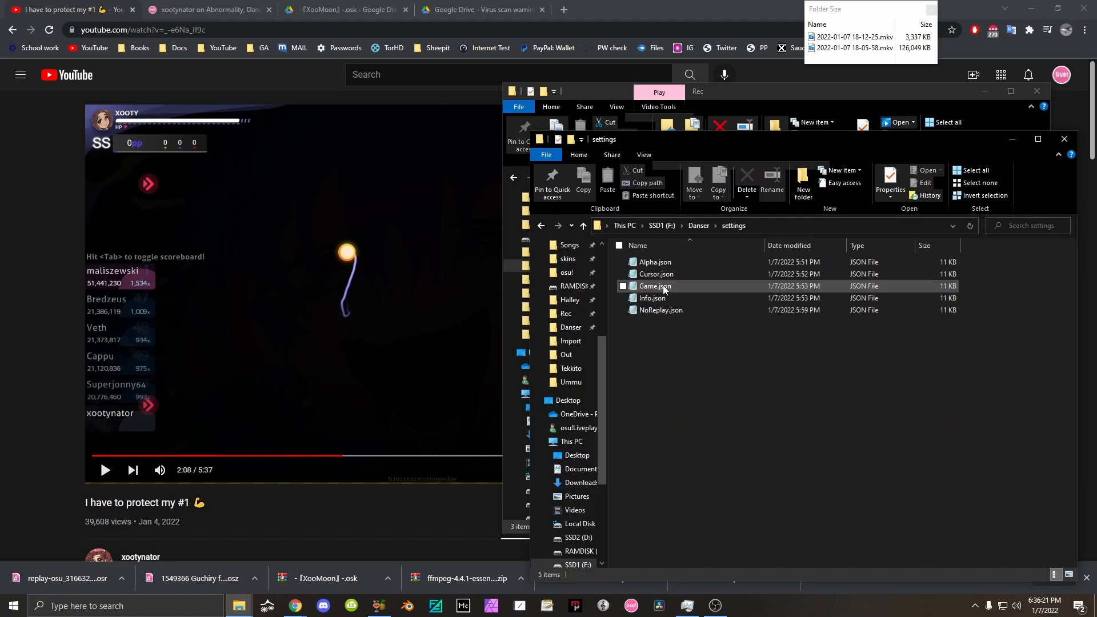
left_click(697, 226)
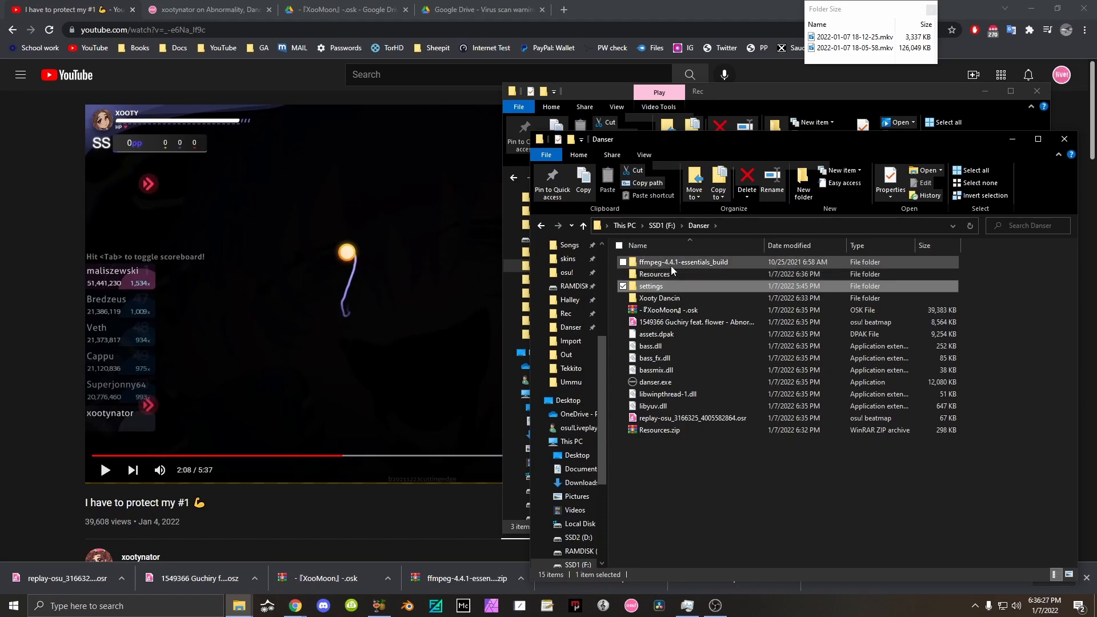
Locate the bin folder inside ffmpeg-4.4.1-essentials_build and open the Windows Environment Variables settings.
double_click(671, 266)
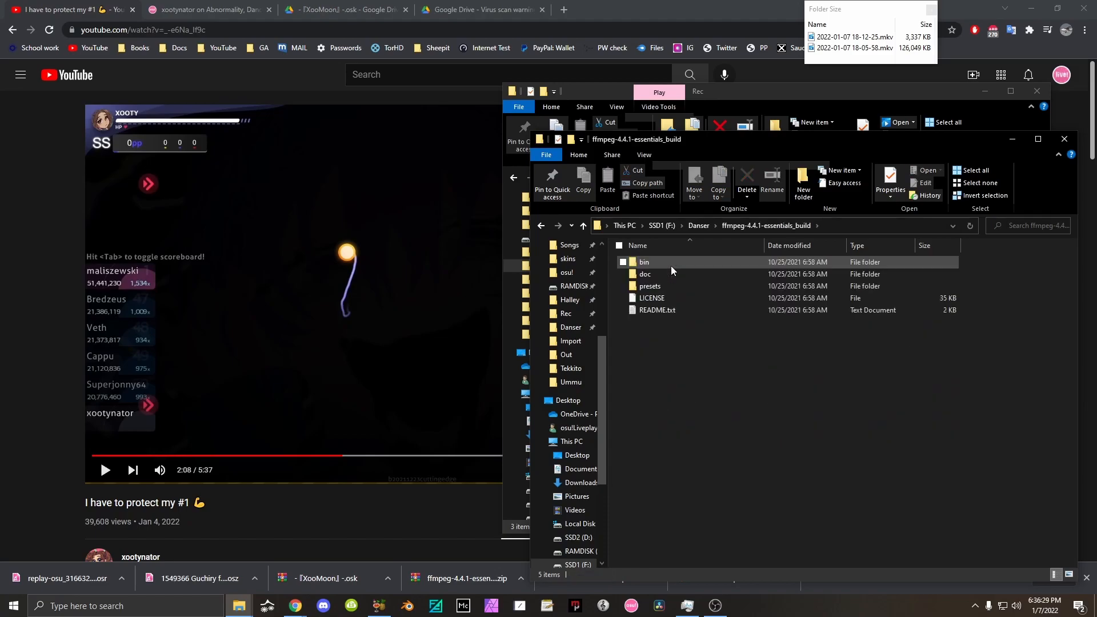
left_click(666, 262)
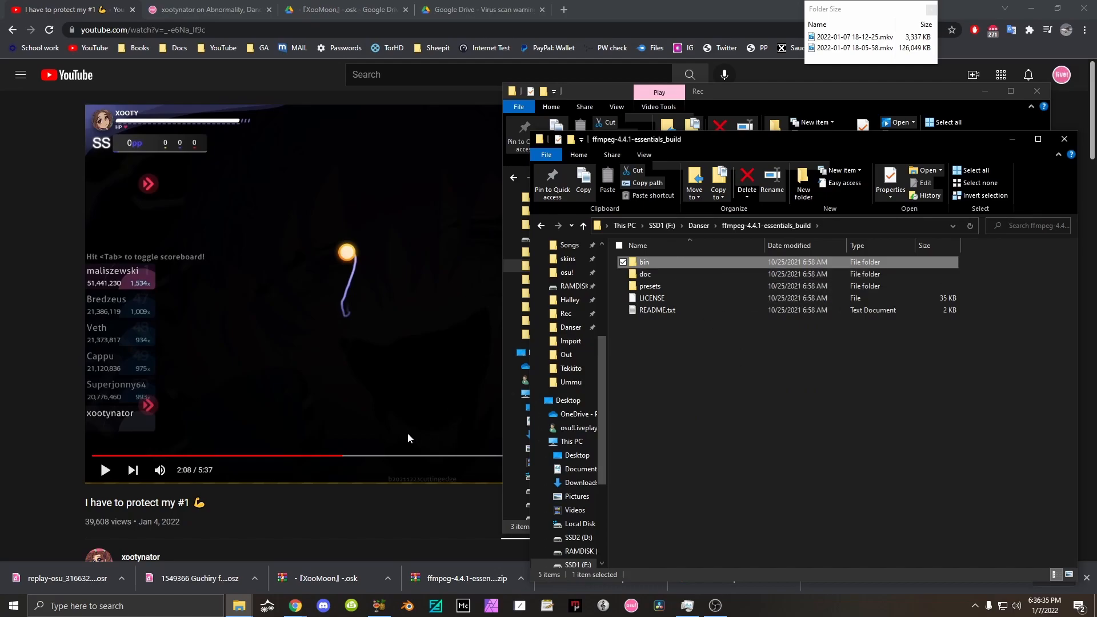
left_click(171, 607)
type("en")
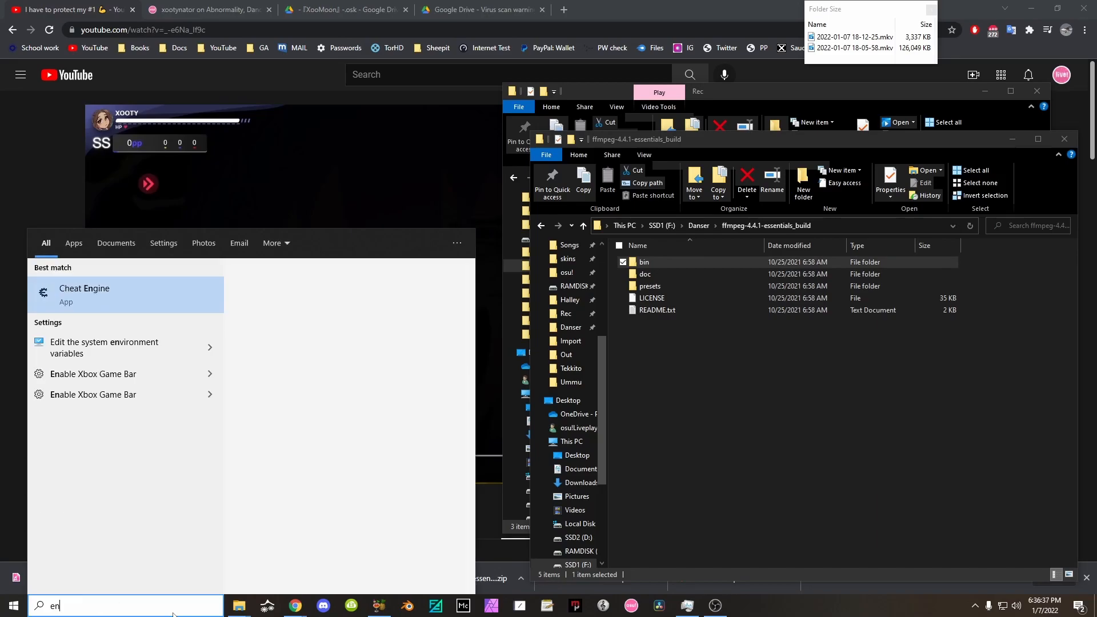
key("Down")
key("Down")
key("Return")
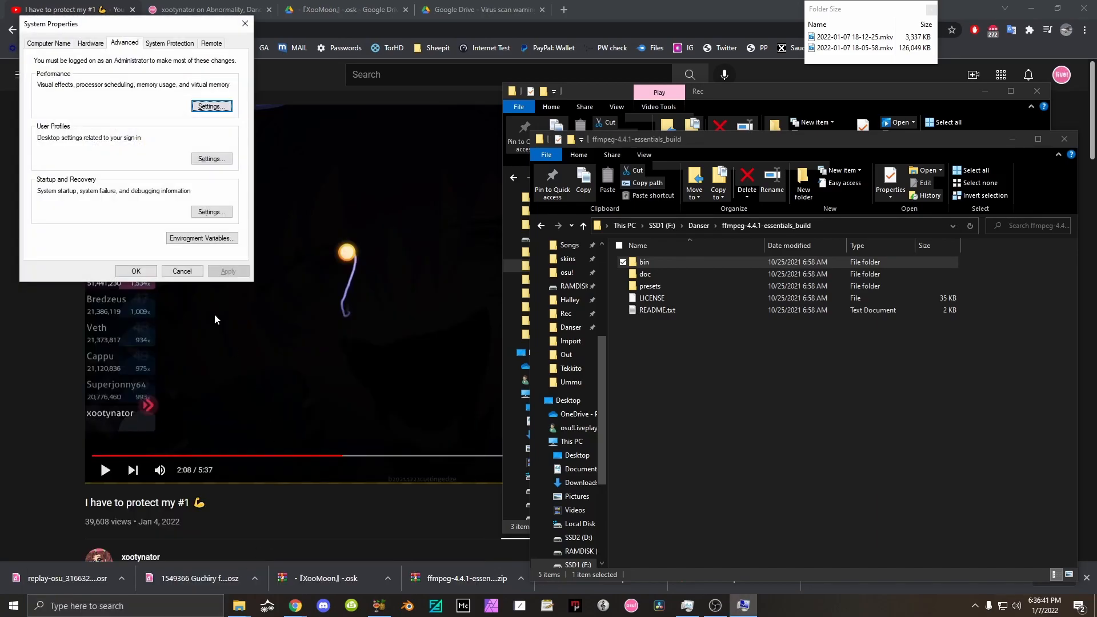
left_click(185, 239)
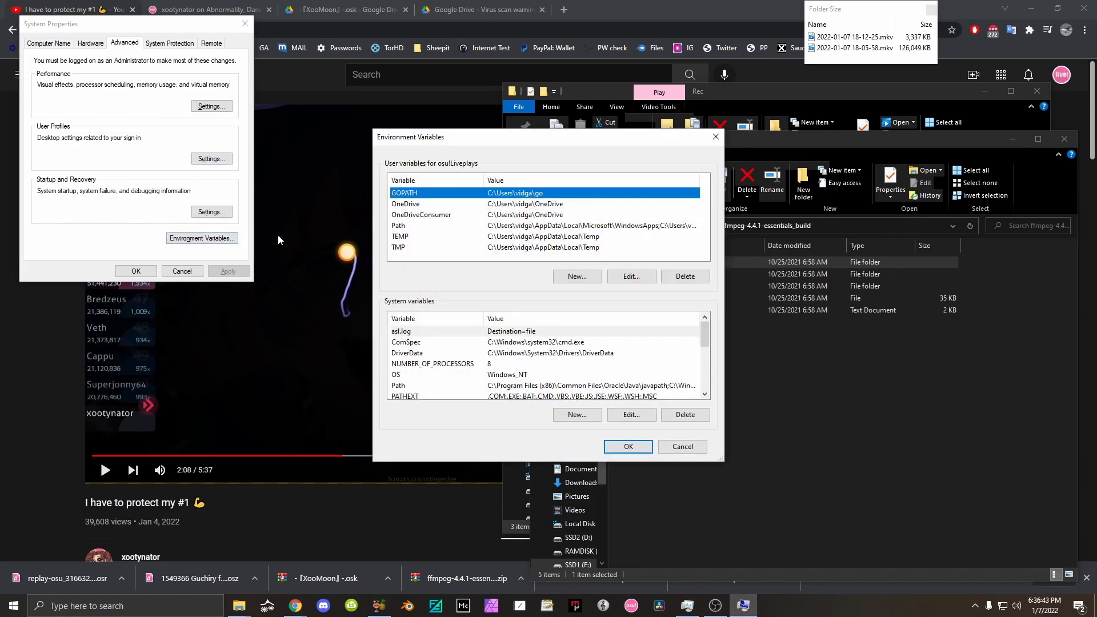
Edit the system Path variable and delete its existing F:\Danser\ffmpeg-4.4.1-essentials_build\bin entry.
scroll(407, 355, "down", 1)
scroll(449, 359, "up", 1)
scroll(435, 368, "down", 1)
left_click(409, 356)
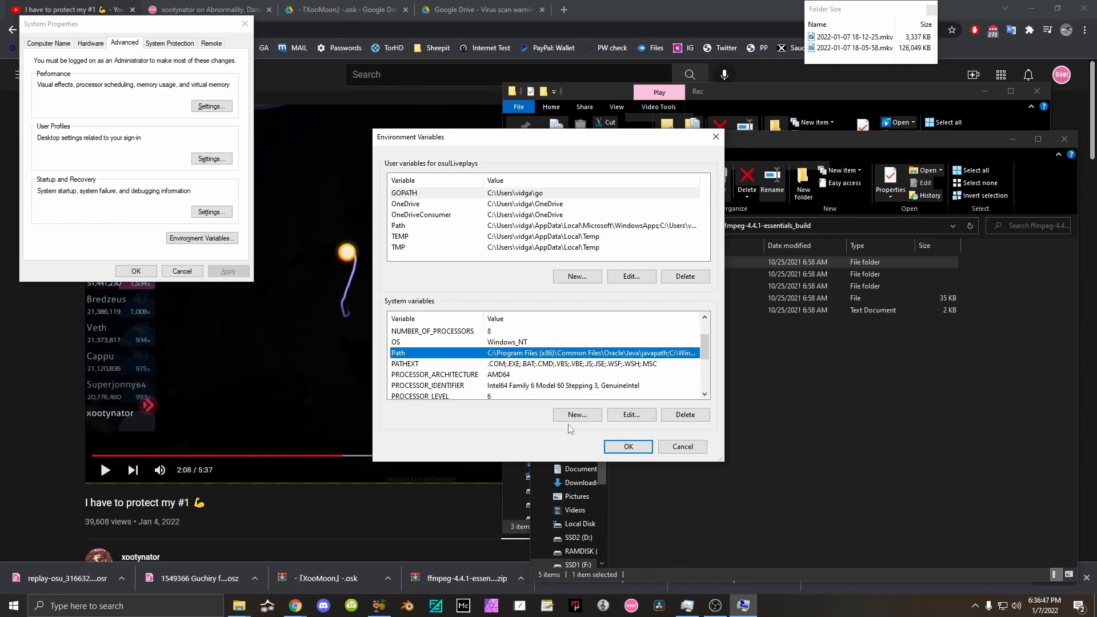
left_click(632, 414)
left_click(534, 284)
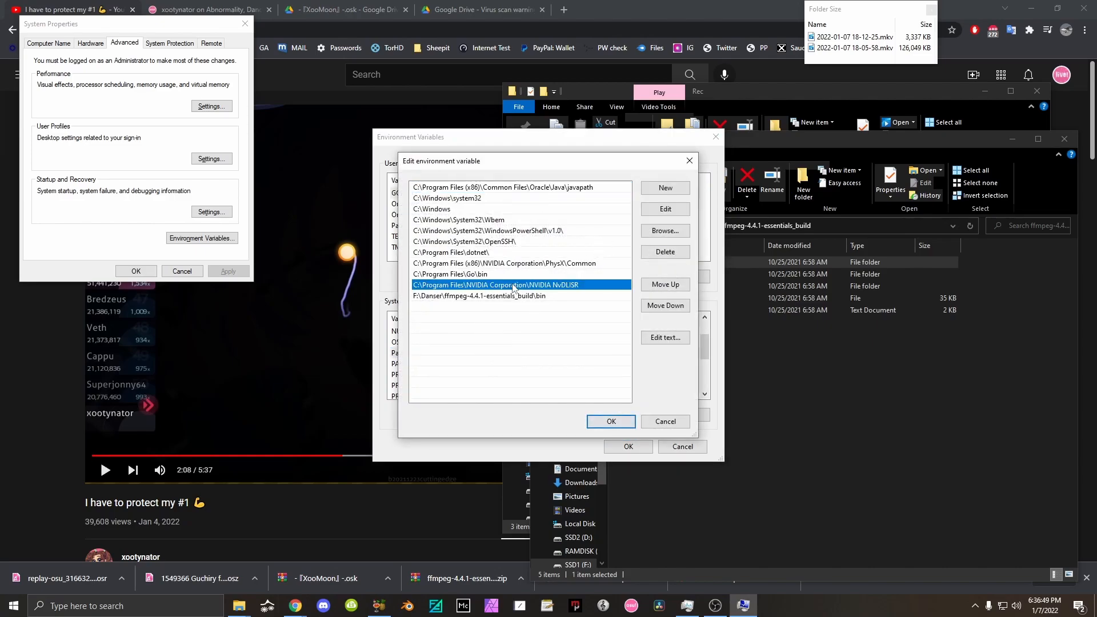
left_click(500, 296)
left_click(685, 250)
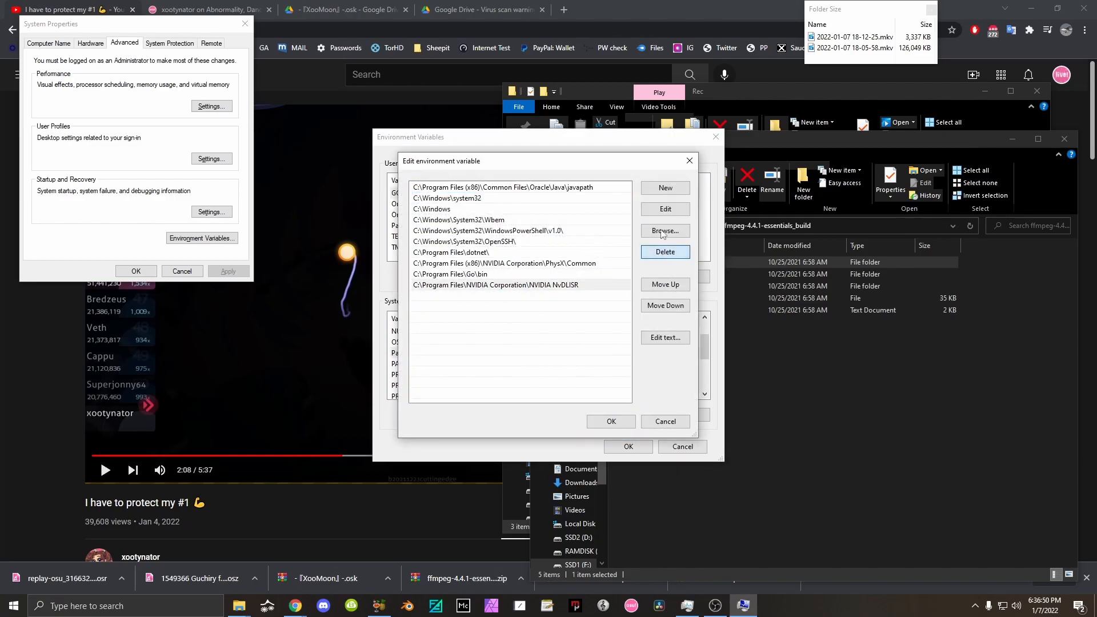
Add the copied path of the ffmpeg bin folder, F:\Danser\ffmpeg-4.4.1-essentials_build\bin, to the system Path variable and save the system settings.
left_click(666, 188)
left_click(872, 225)
left_click(850, 229)
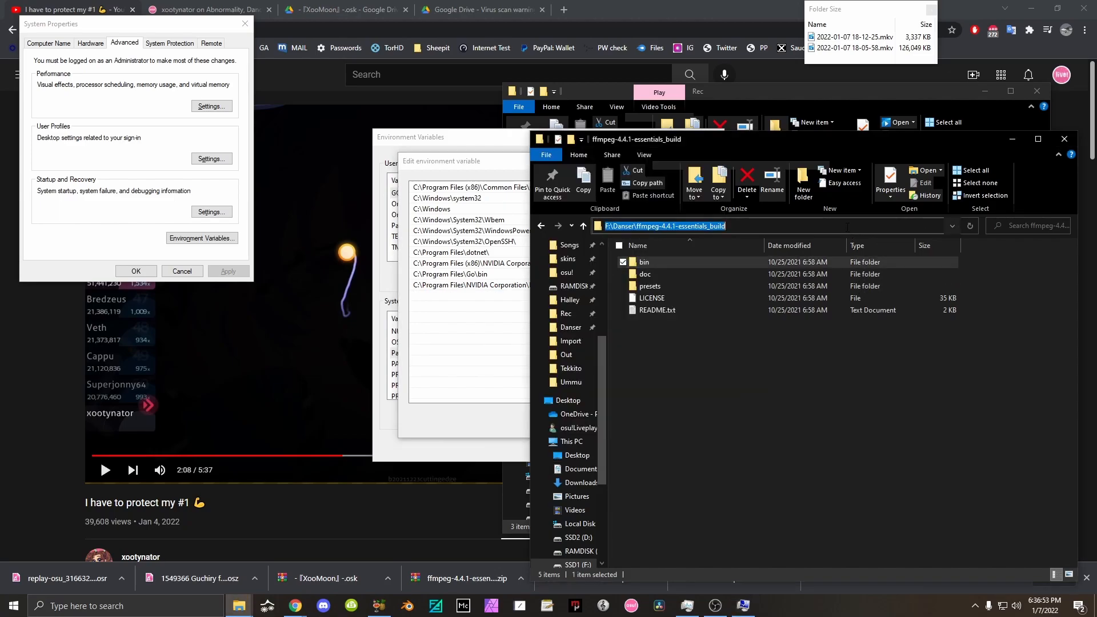
double_click(701, 258)
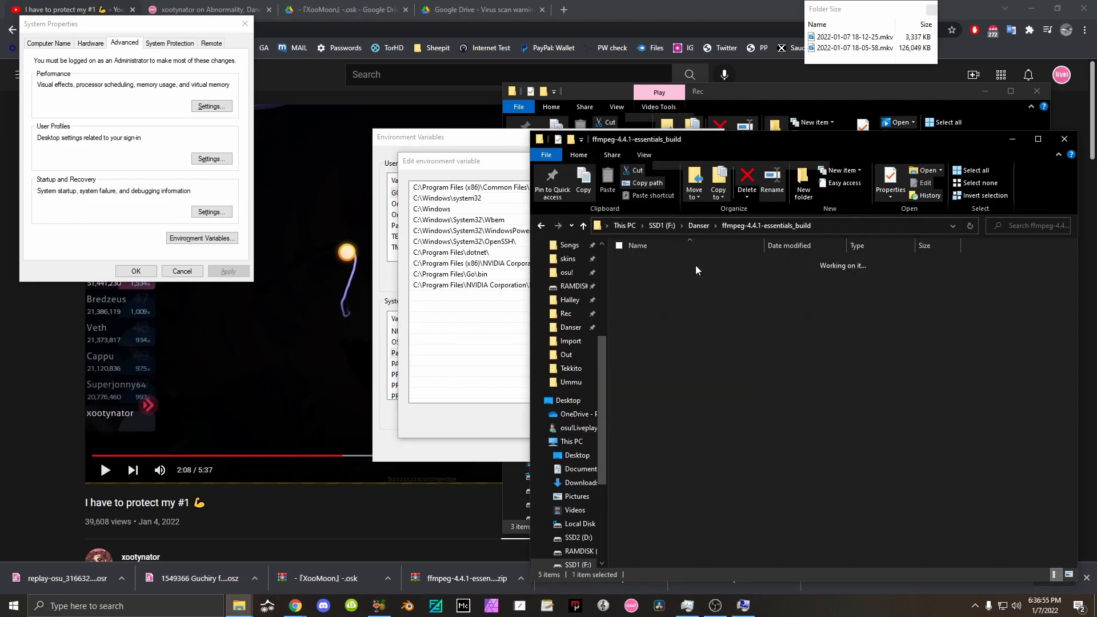
left_click(846, 227)
key("ctrl+c")
left_click(480, 354)
left_click(665, 188)
key("ctrl+v")
left_click(612, 421)
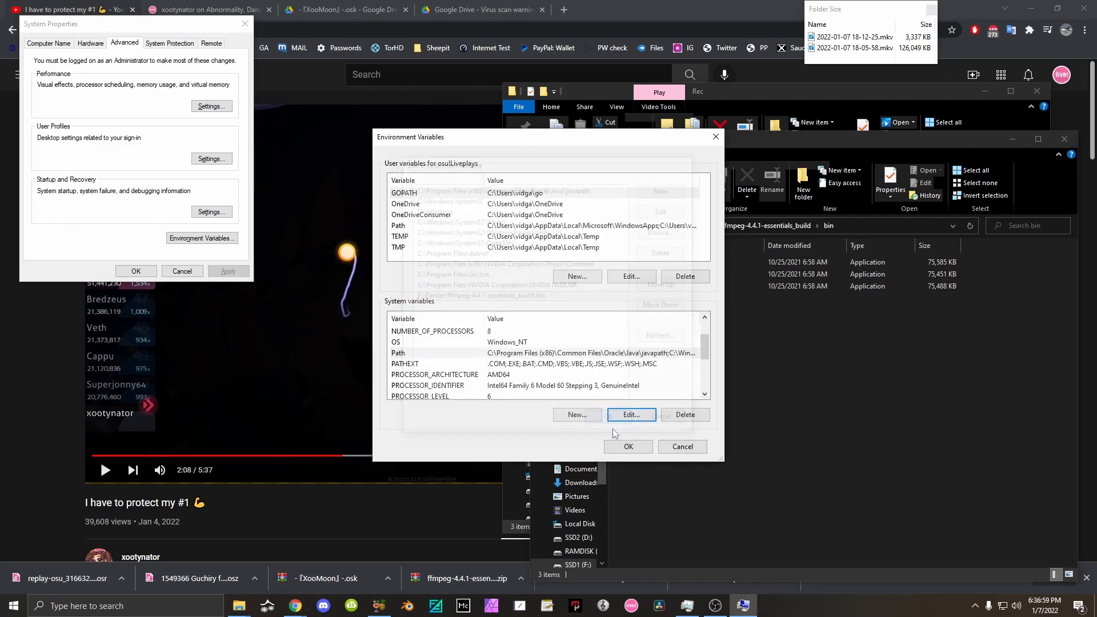
left_click(628, 446)
left_click(150, 269)
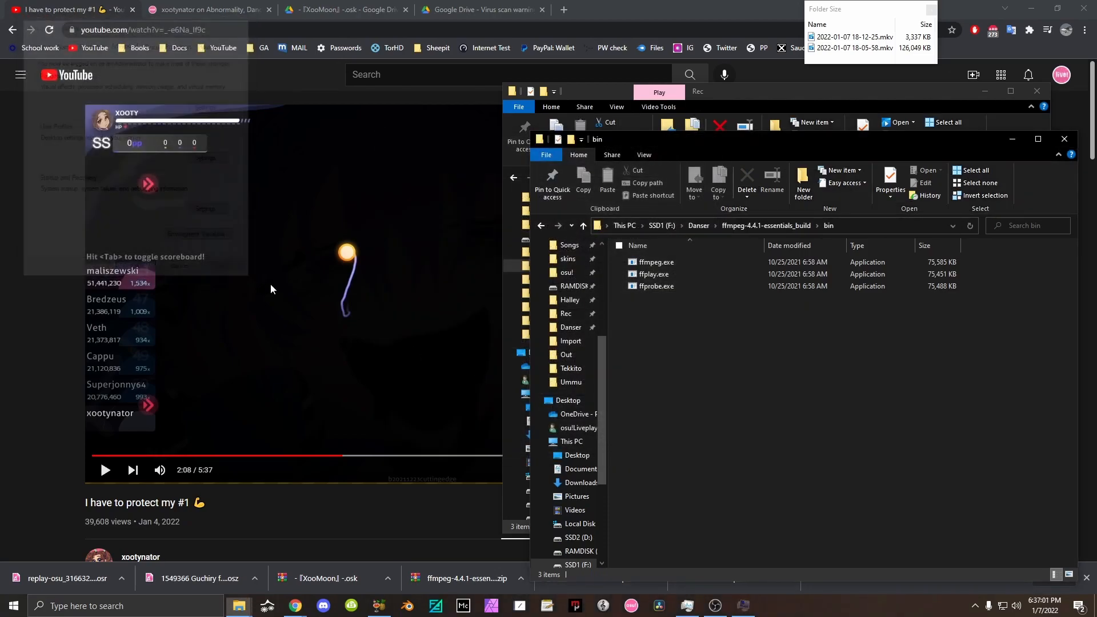
Create a new folder named Songs in the Danser folder.
left_click(700, 227)
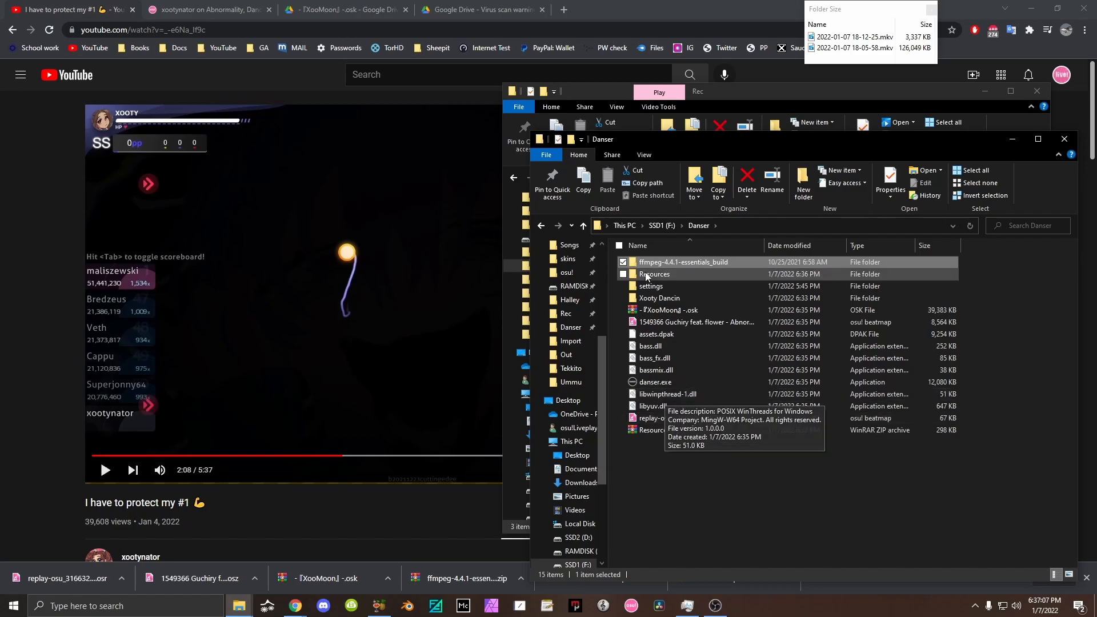
left_click(684, 498)
right_click(684, 498)
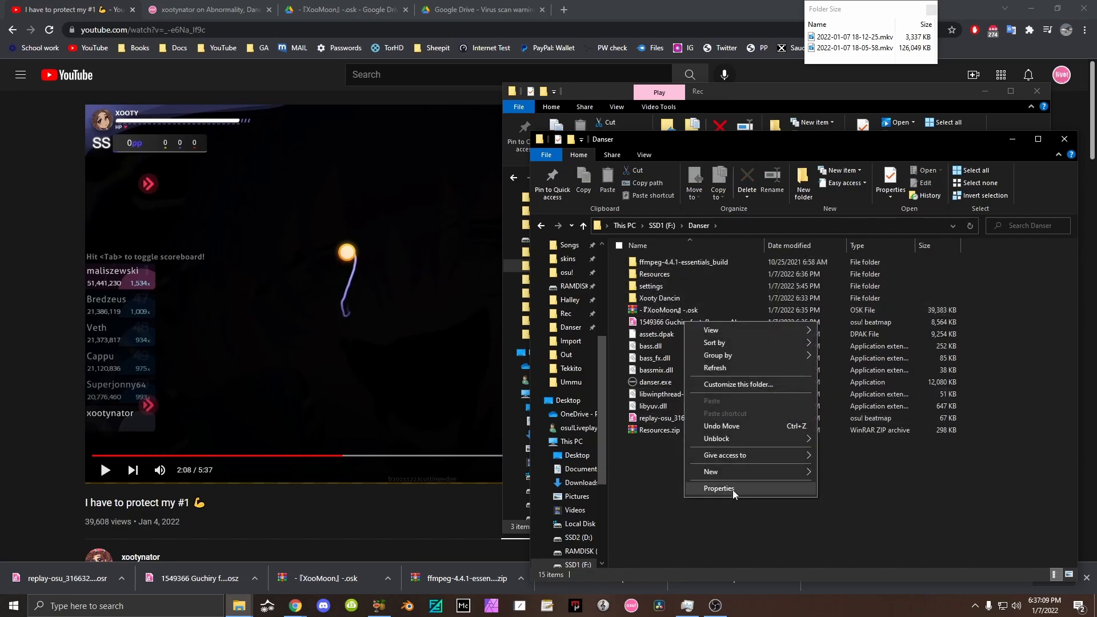
mouse_move(766, 470)
left_click(833, 473)
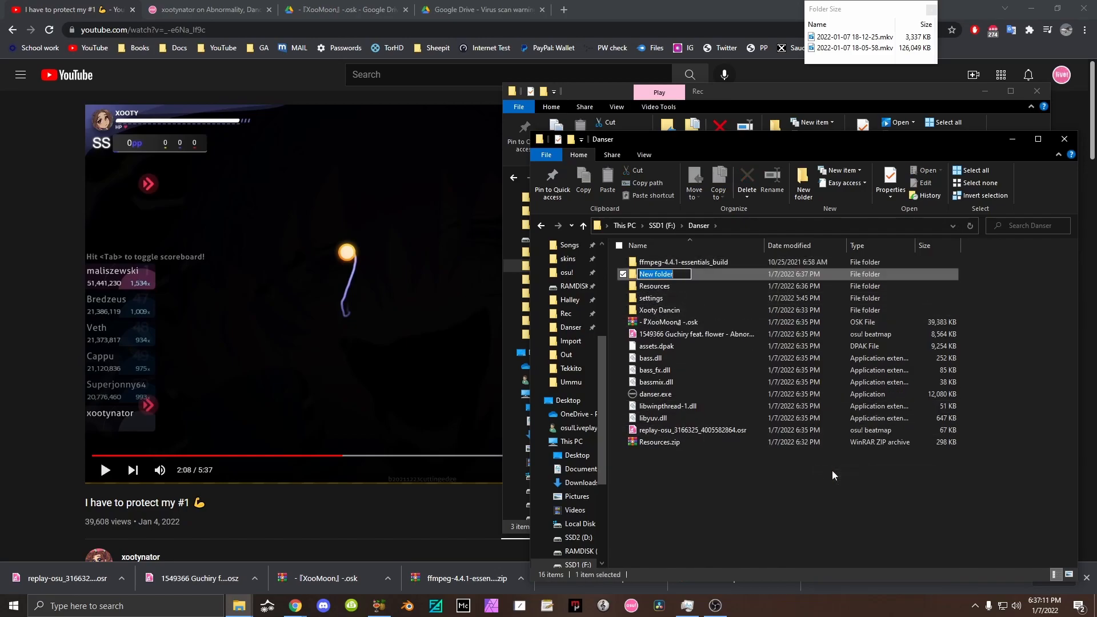
type("Song")
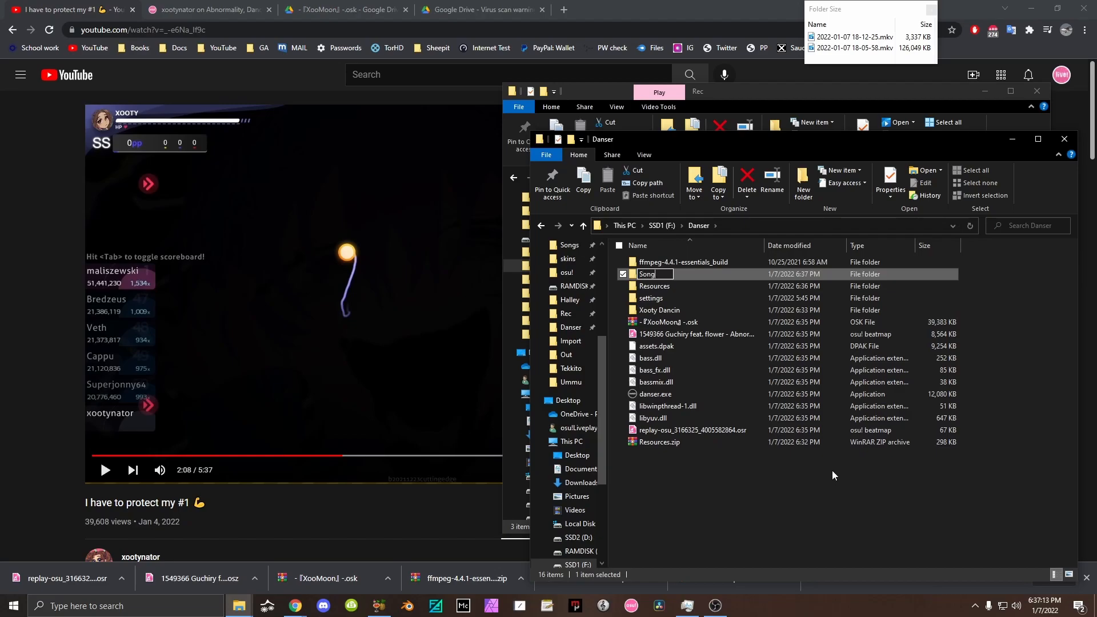
type("s")
left_click(832, 471)
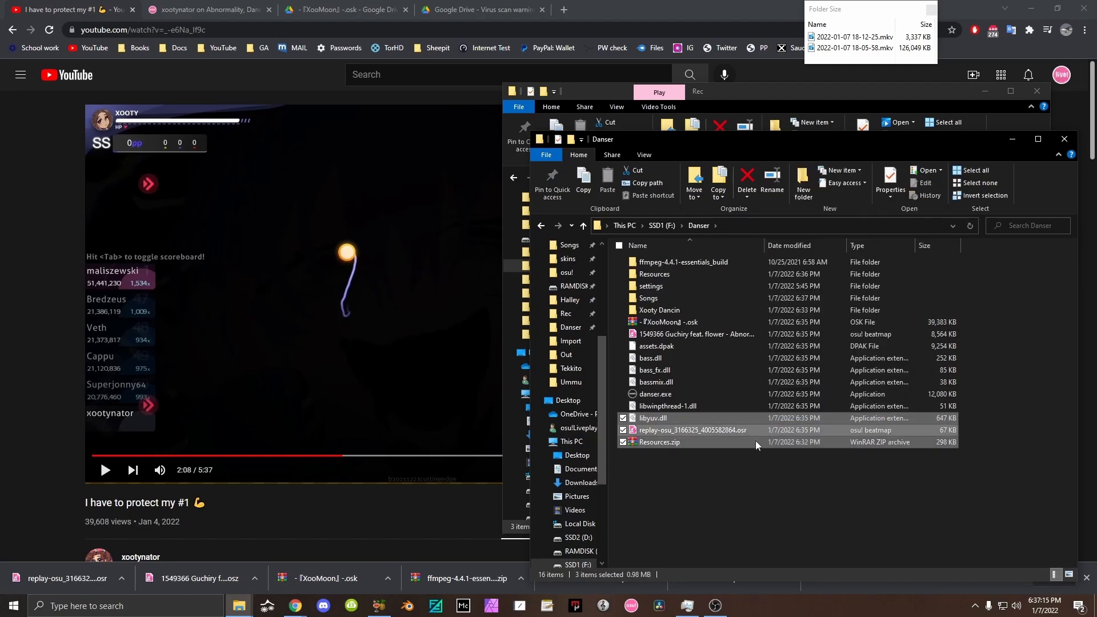
Create a new folder named Replay in the Danser folder.
right_click(703, 489)
mouse_move(727, 463)
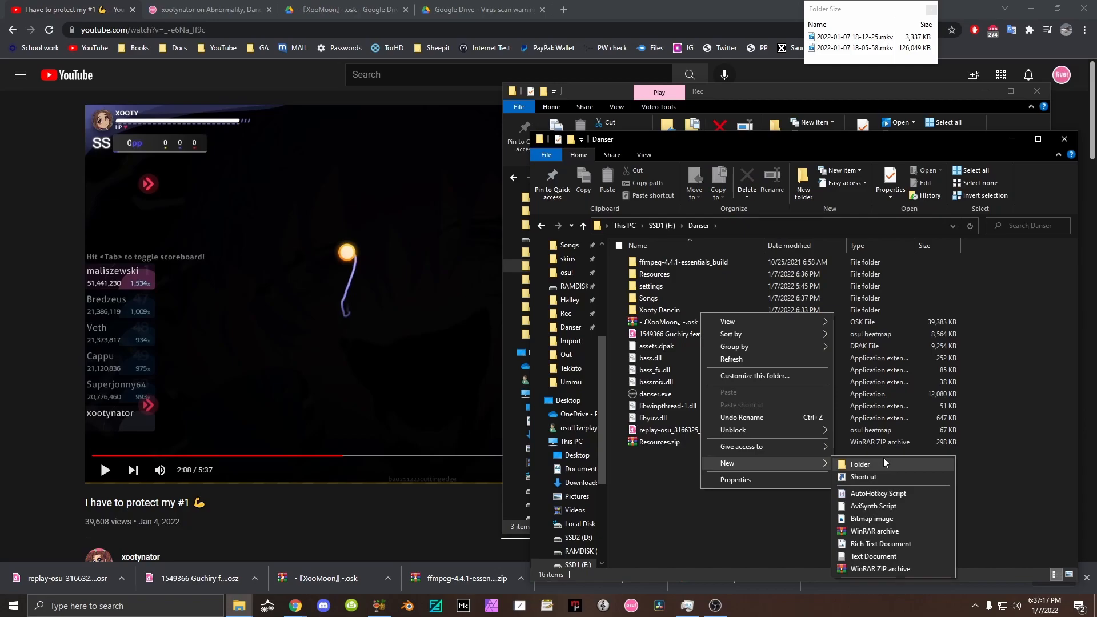
left_click(884, 458)
type("Replay")
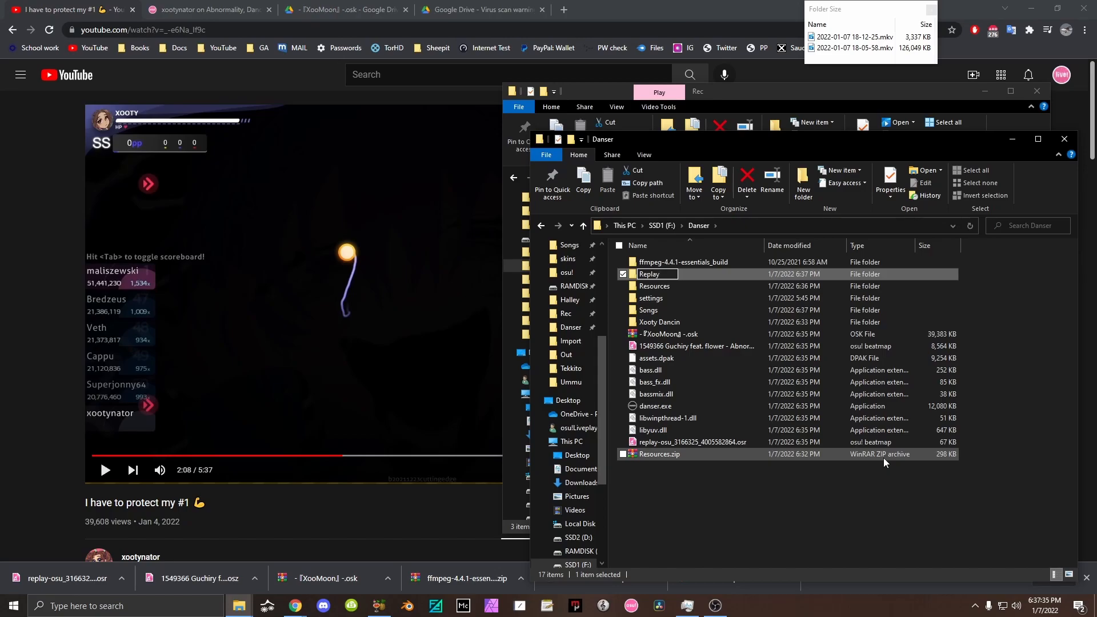
key("Return")
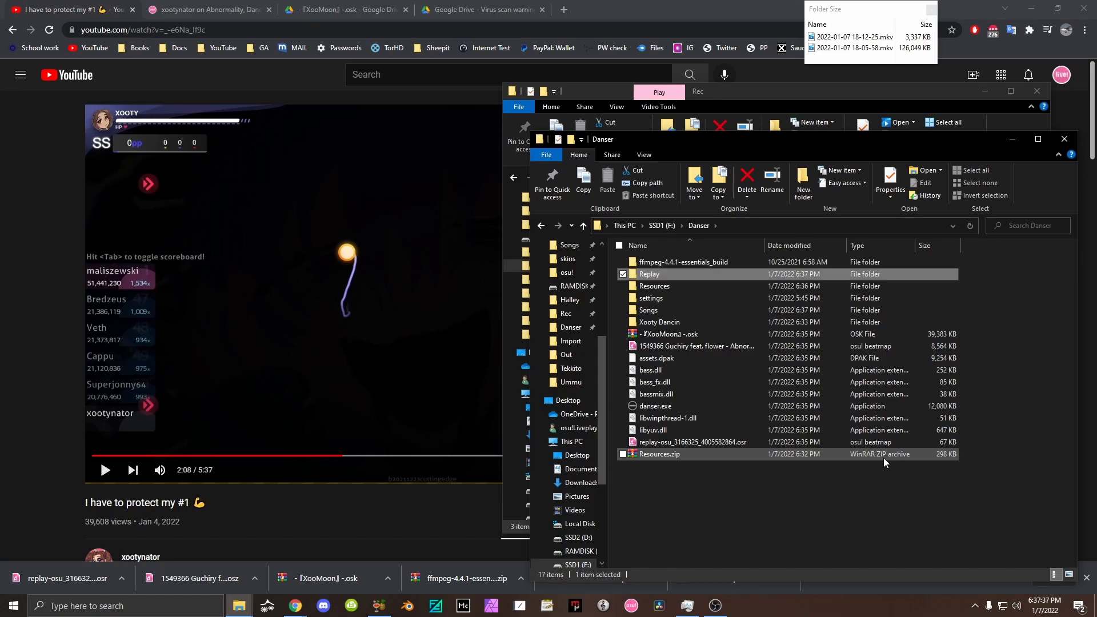
Rename the downloaded replay file in the Danser folder to XootyDancin.osr and move it into the Replay folder.
right_click(688, 499)
left_click(667, 444)
left_click(667, 444)
type("X")
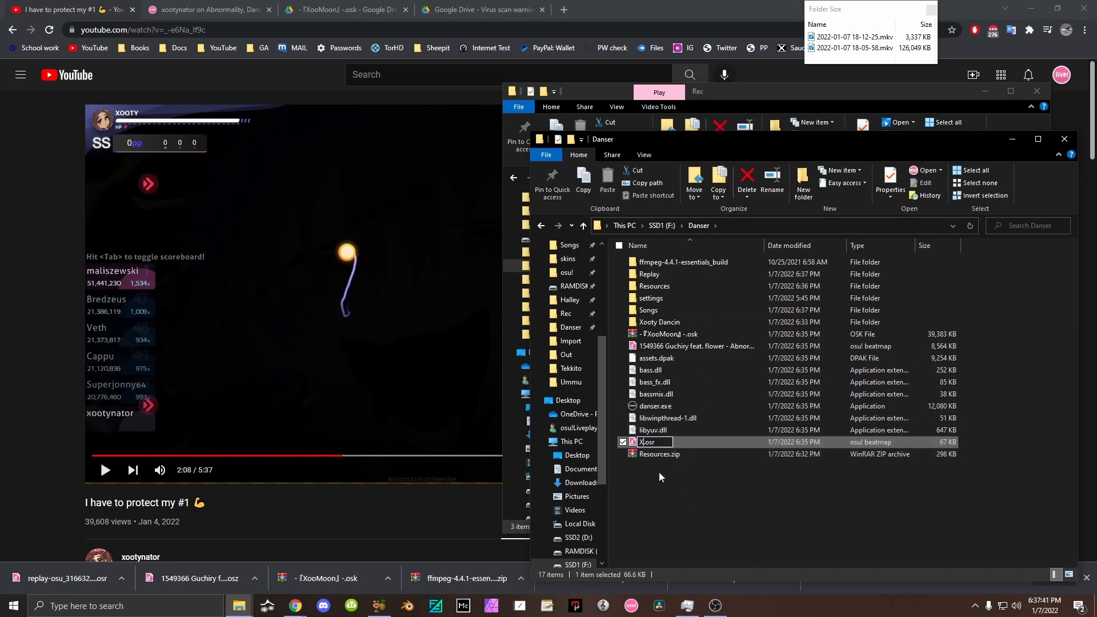
type("ootyDancin")
key("Return")
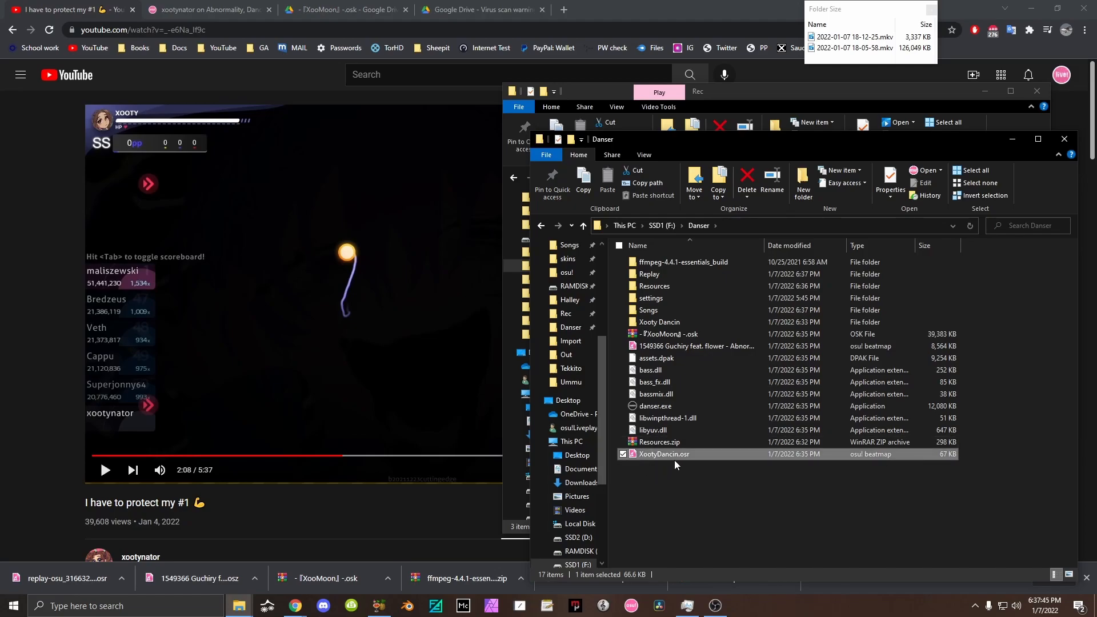
left_click_drag(674, 455, 667, 274)
Create a new folder named Skins in the Danser folder.
right_click(701, 492)
mouse_move(753, 457)
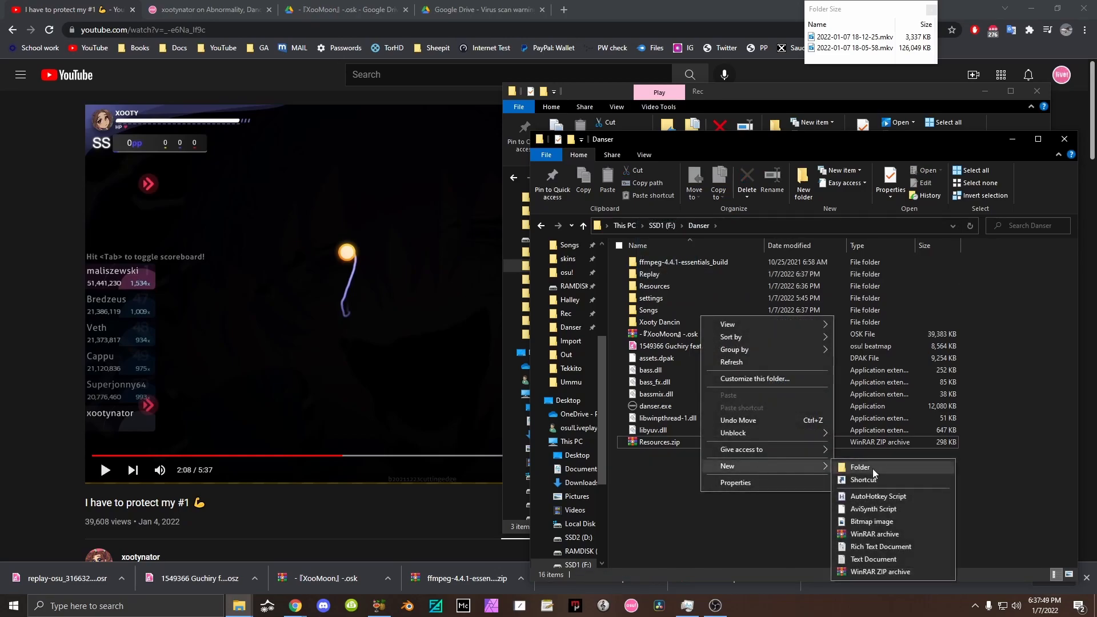
left_click(870, 469)
key("s")
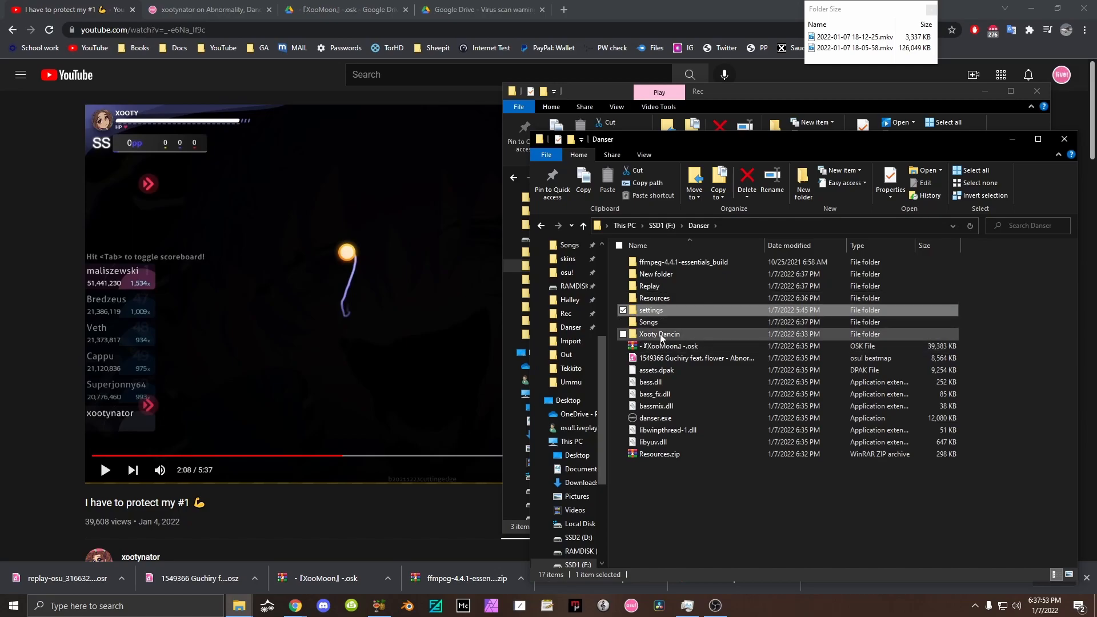
left_click(657, 274)
key("F2")
type("Sk")
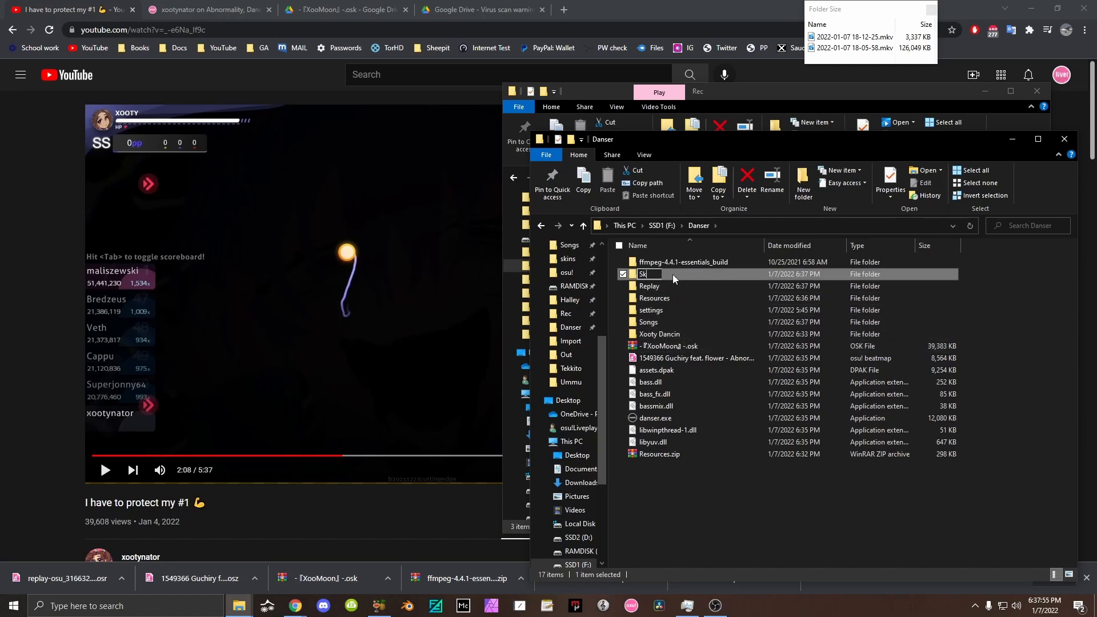
type("ins")
key("Return")
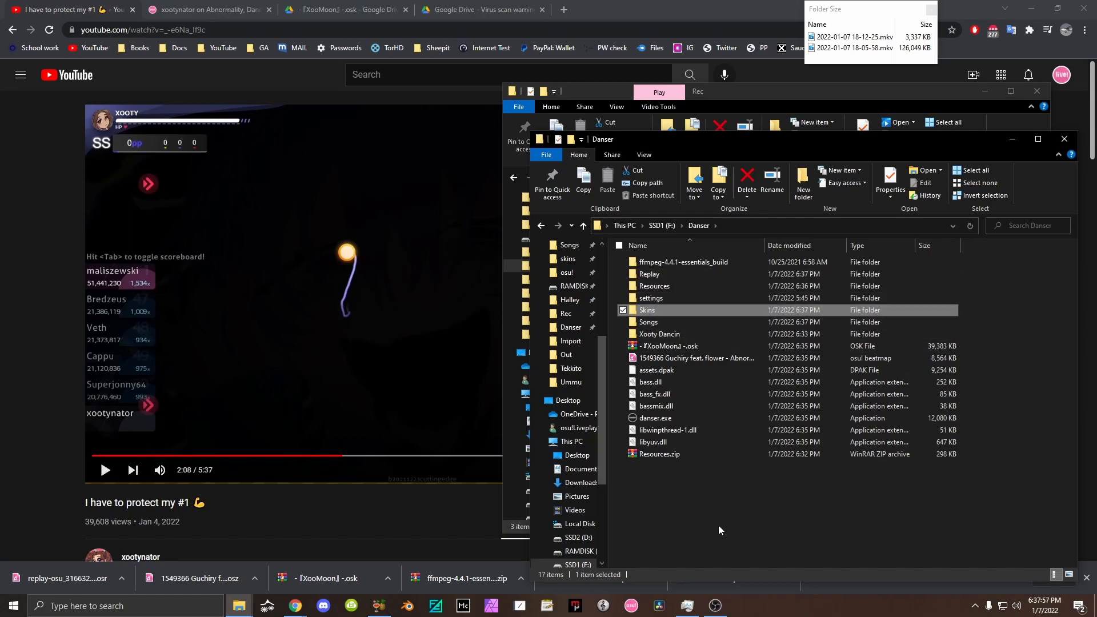
Create a new folder named Output in the Danser folder.
right_click(718, 524)
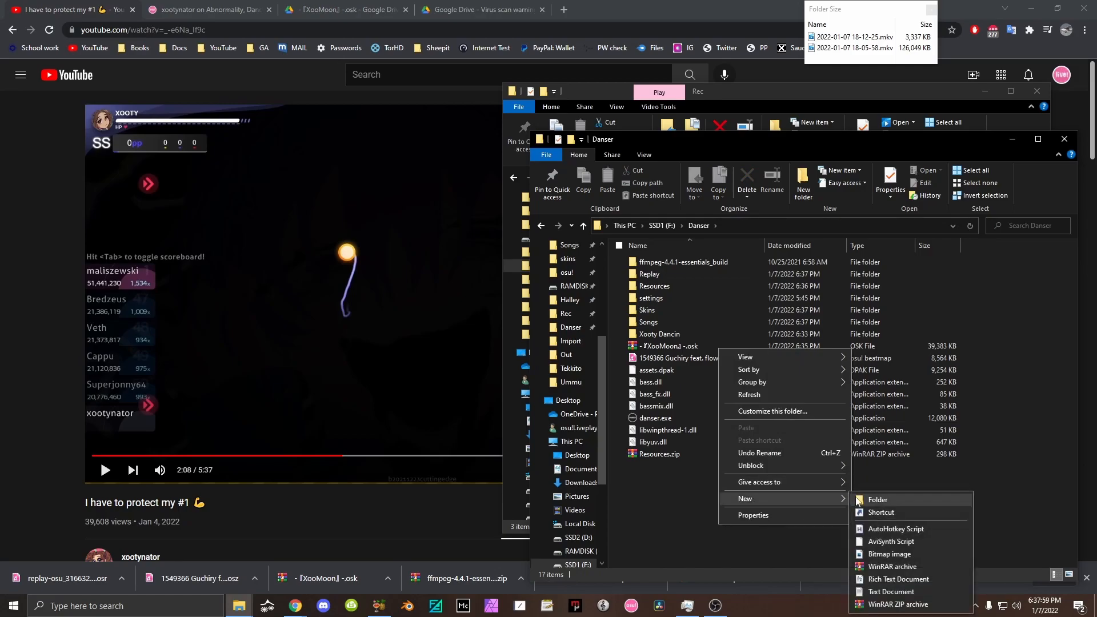
left_click(856, 501)
type("Outpu")
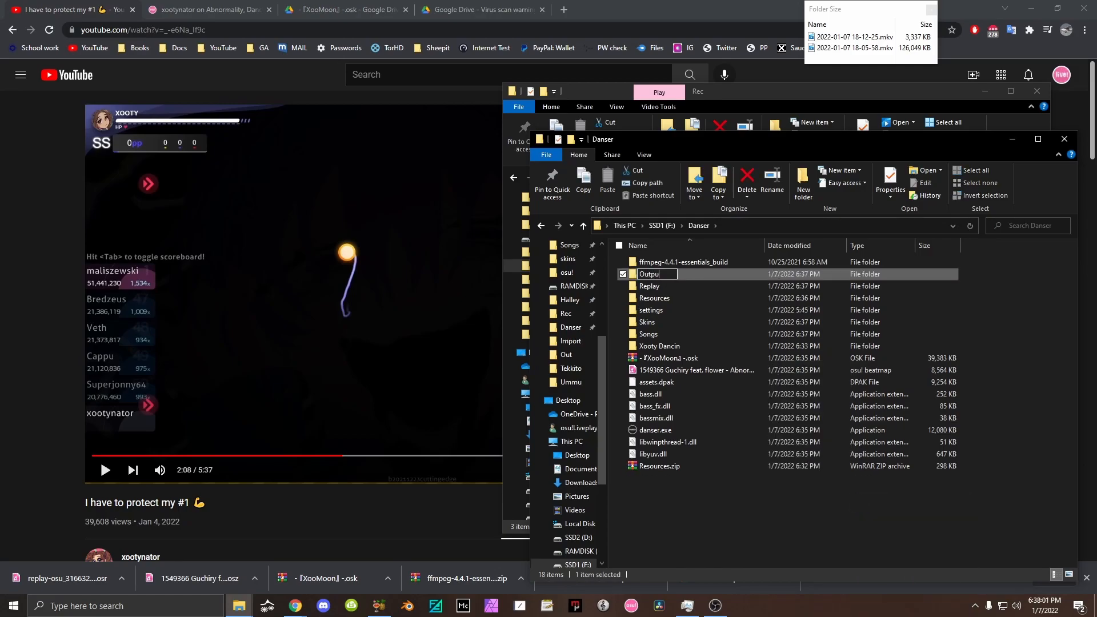
key("Return")
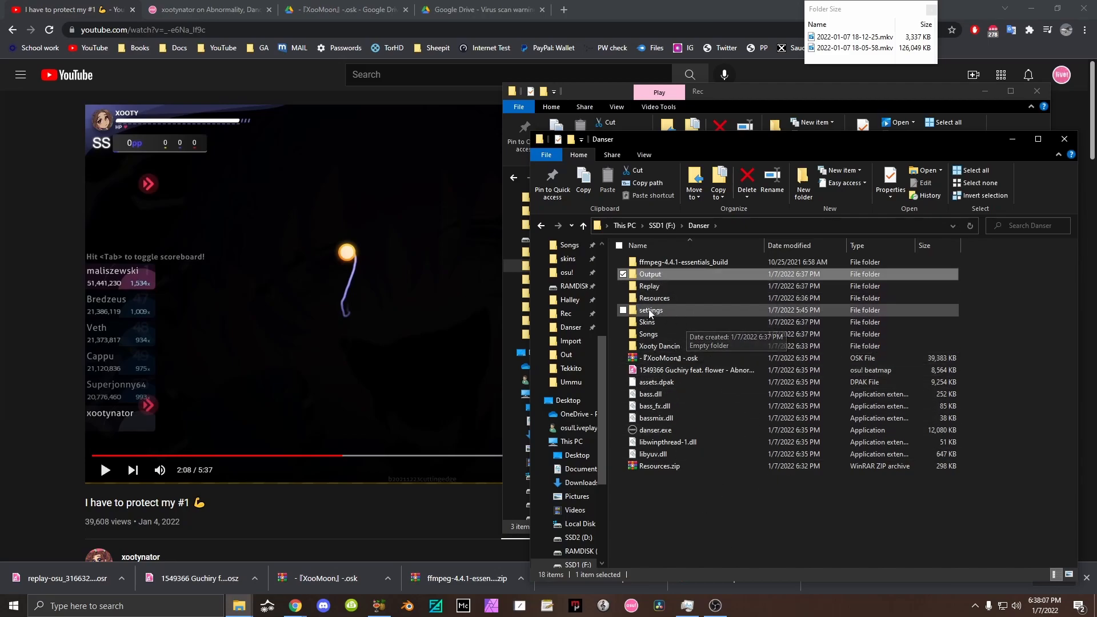
Move Alpha for no replay.bat and Normal launch.bat from the Resources folder up into the Danser folder.
double_click(653, 299)
left_click(657, 311)
left_click(663, 273)
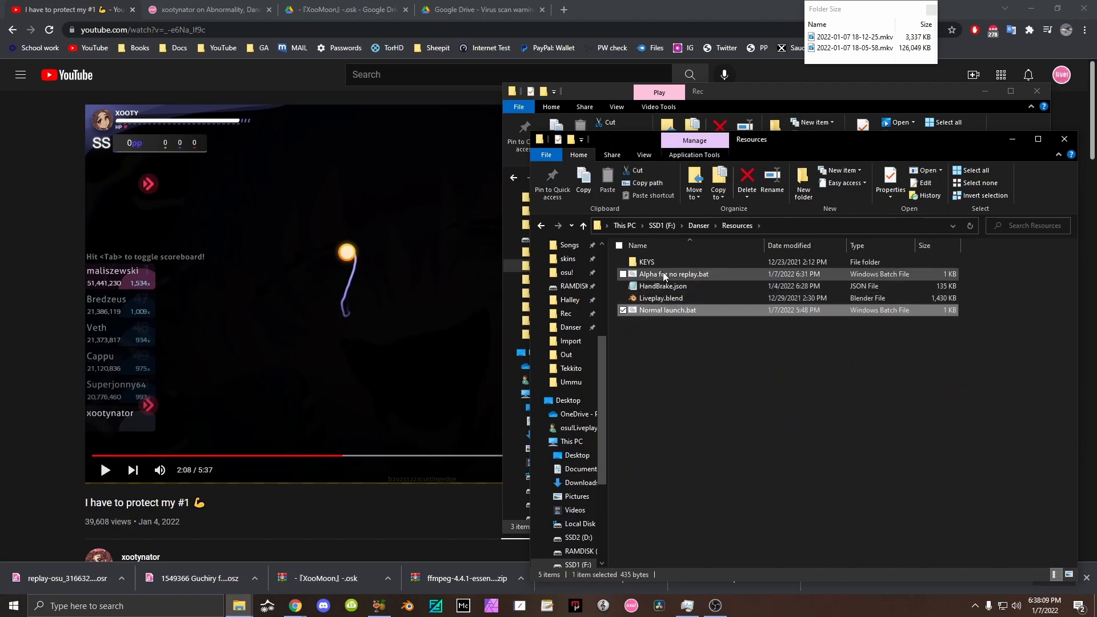
left_click(667, 311, "ctrl")
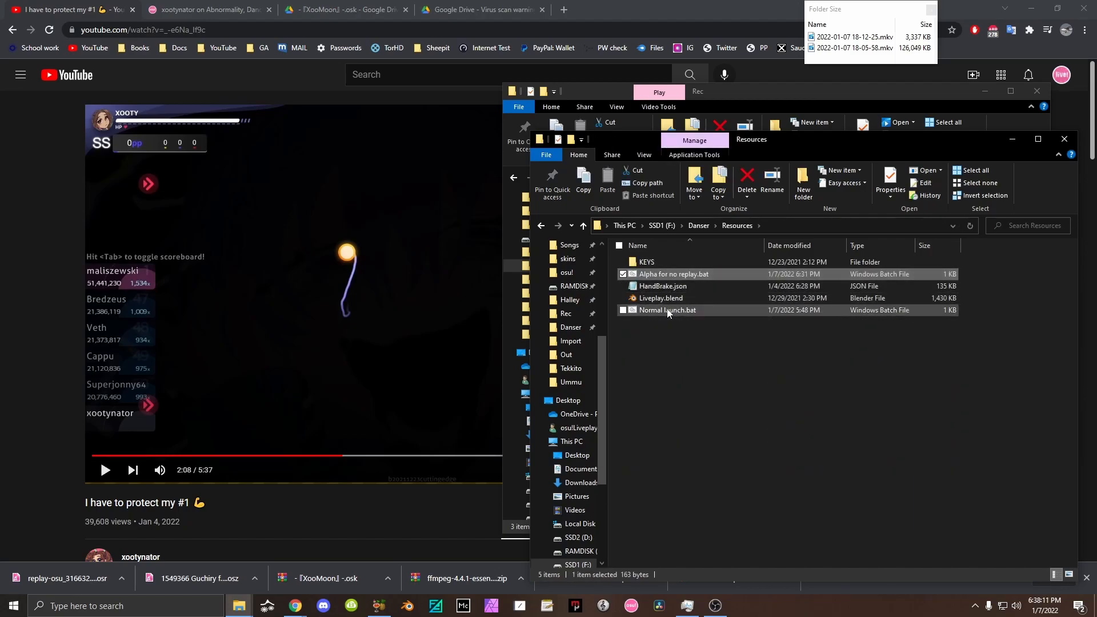
left_click_drag(666, 275, 701, 228)
left_click(700, 227)
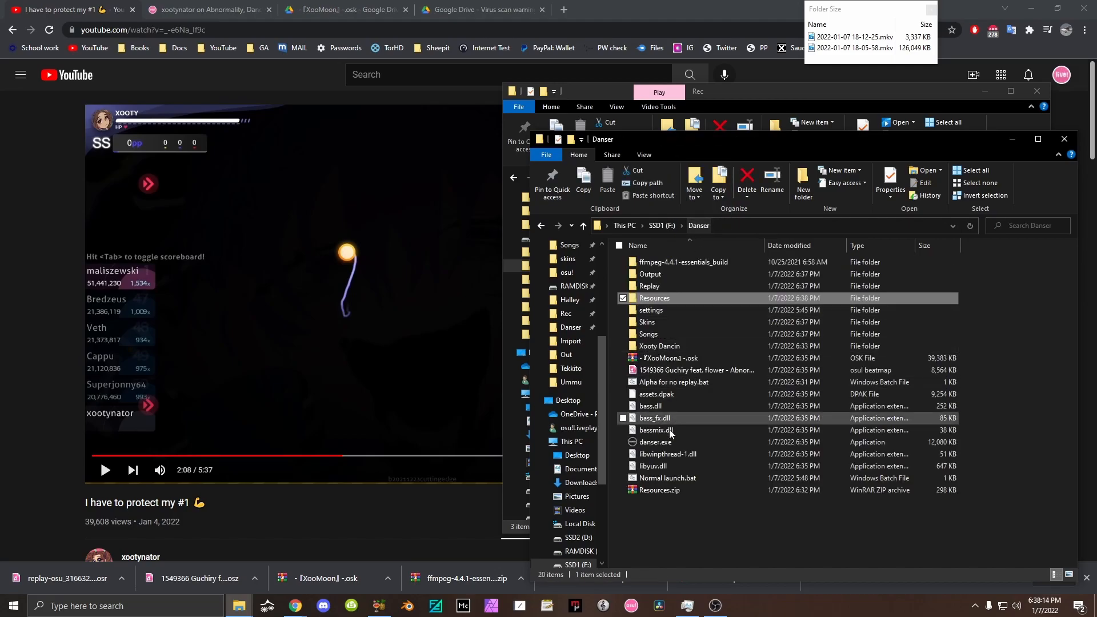
Create a new folder named Launch in the Danser folder and move the two .bat files into it.
right_click(679, 512)
mouse_move(792, 485)
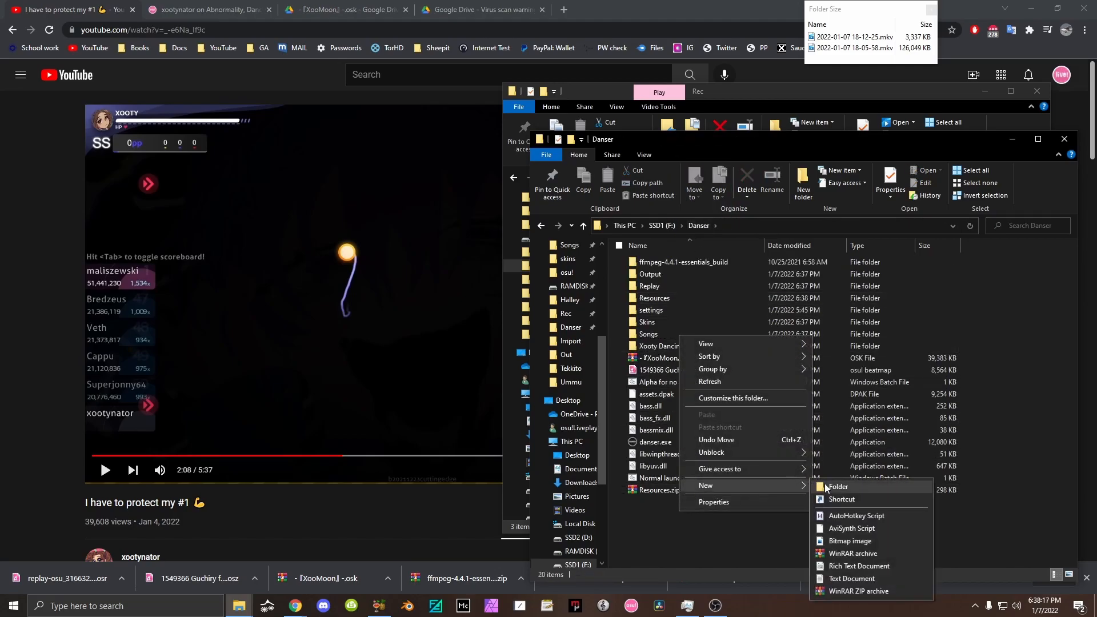
left_click(830, 486)
type("Launch")
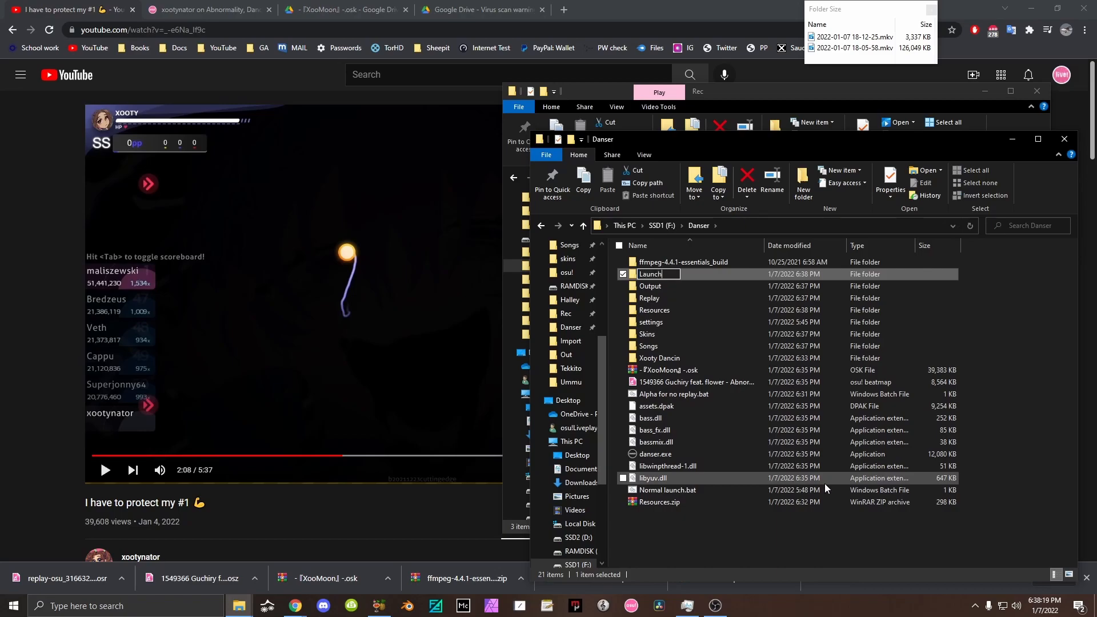
left_click(669, 394)
left_click(665, 490, "ctrl")
left_click_drag(666, 490, 656, 276)
Move the KEYS folder from Resources into the Skins folder.
double_click(653, 314)
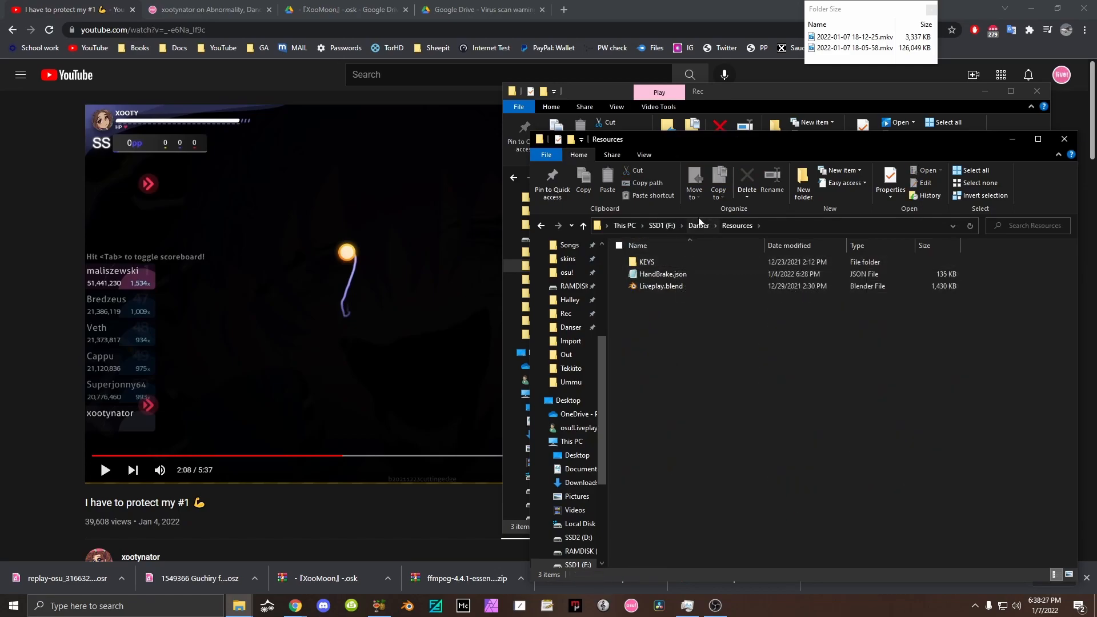
left_click(663, 261)
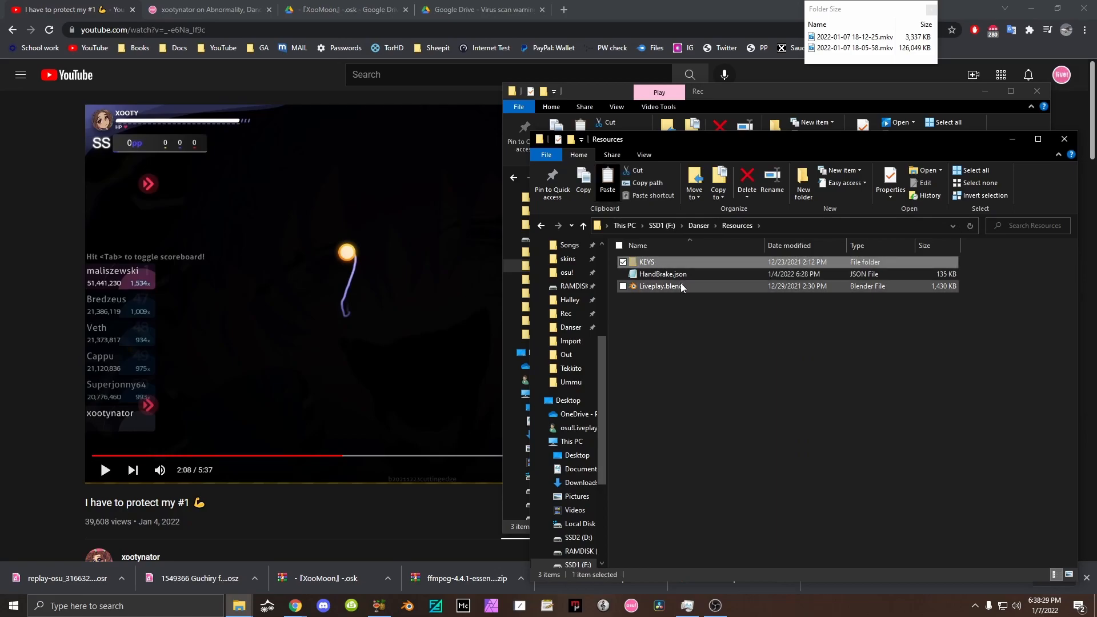
left_click(699, 225)
double_click(660, 330)
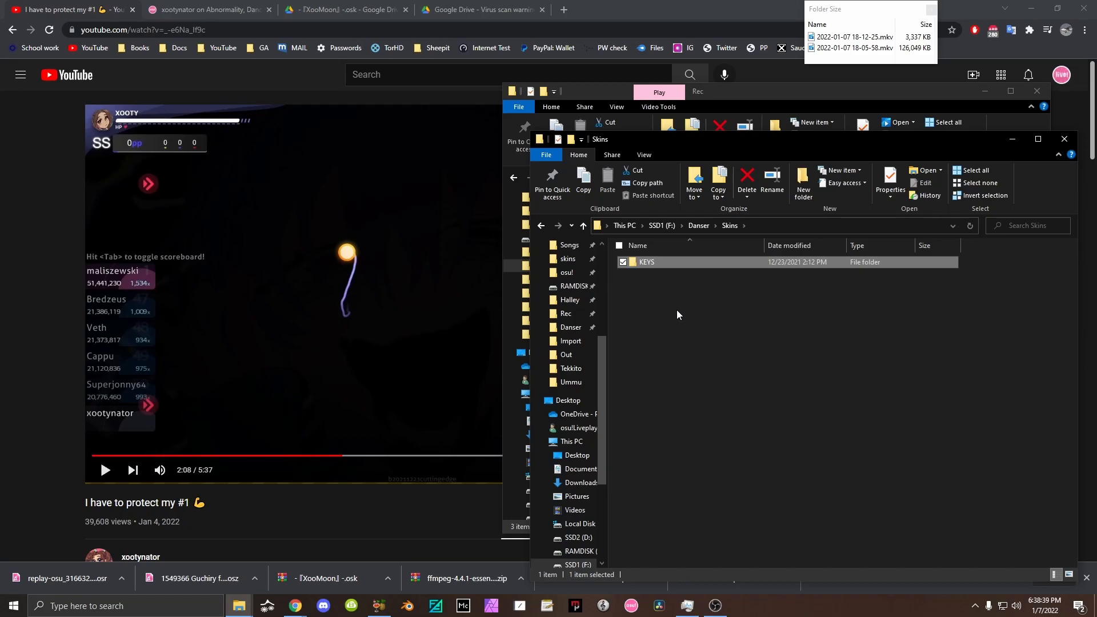
Move the 1549366 Guchiry beatmap file from the Danser folder into the Songs folder.
left_click(707, 226)
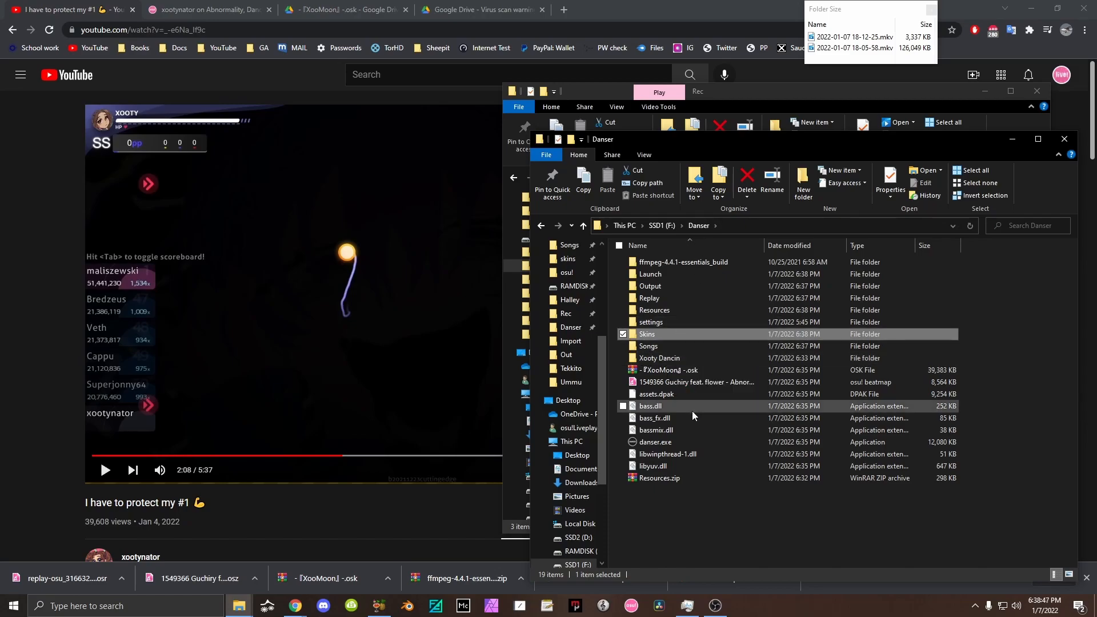
left_click(676, 383)
left_click_drag(674, 385, 652, 348)
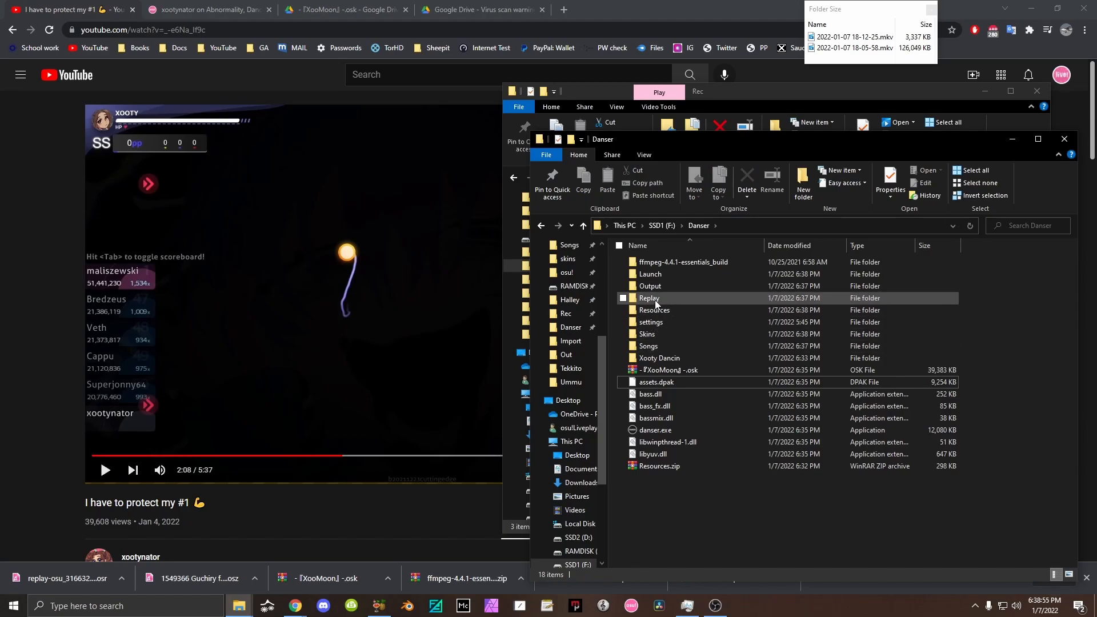
Open Alpha.json from the settings folder and copy the path of the Danser folder, F:\Danser.
double_click(659, 322)
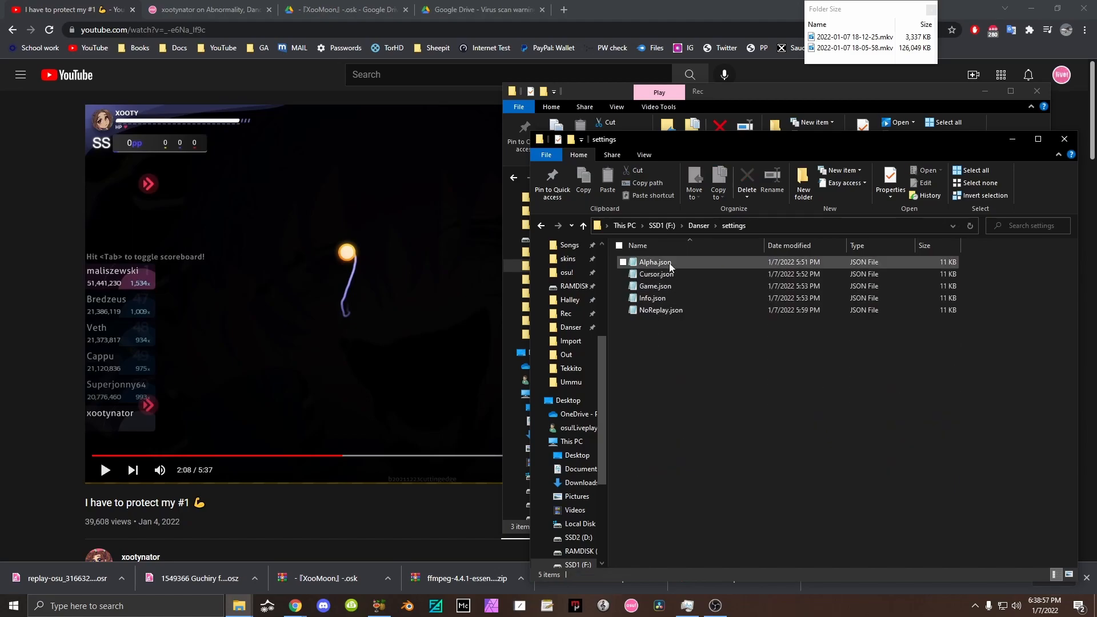
double_click(706, 264)
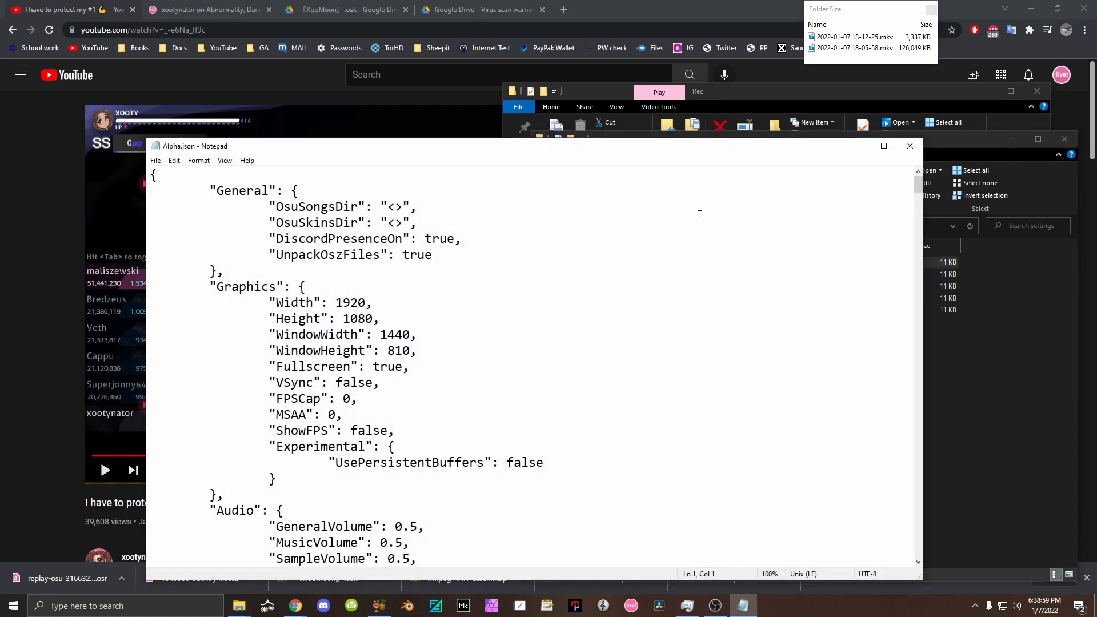
left_click_drag(403, 206, 388, 207)
left_click(991, 429)
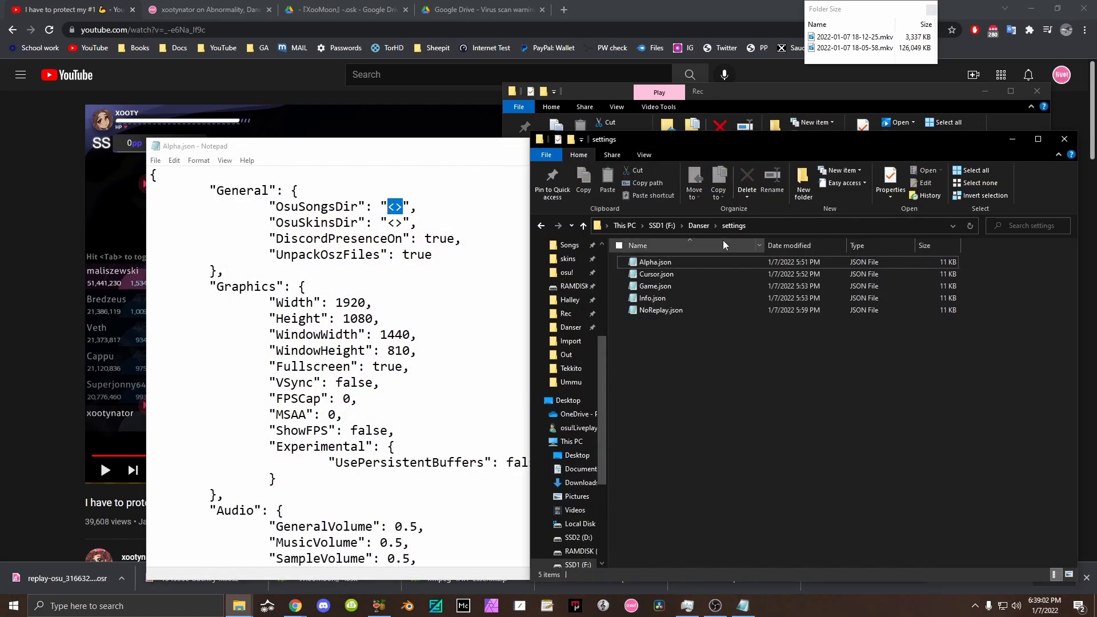
left_click(688, 225)
left_click(649, 347)
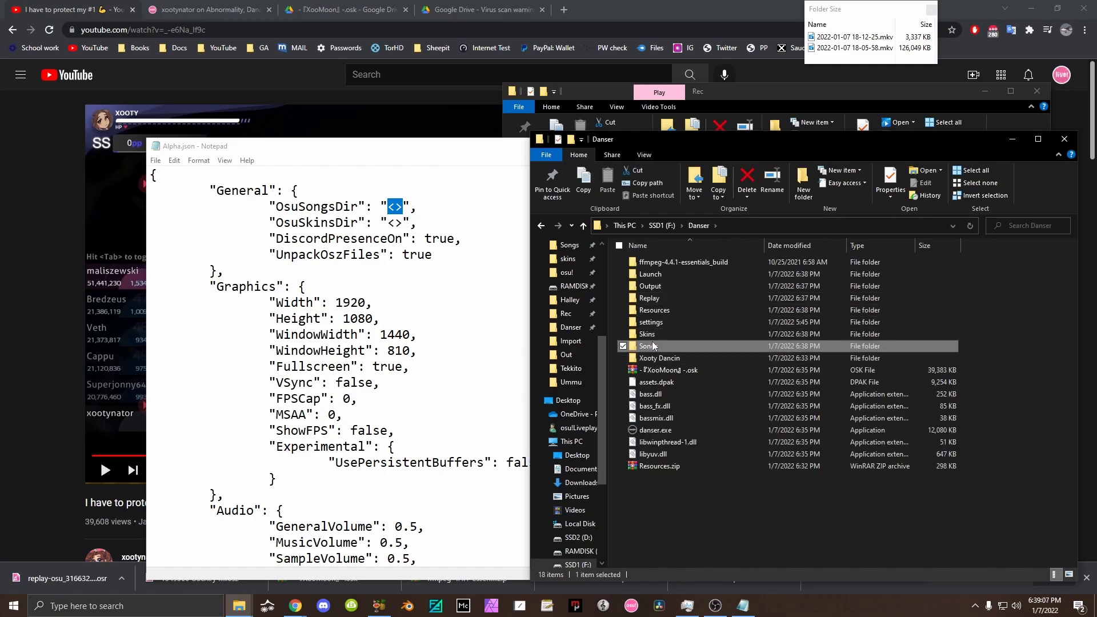
left_click(657, 335)
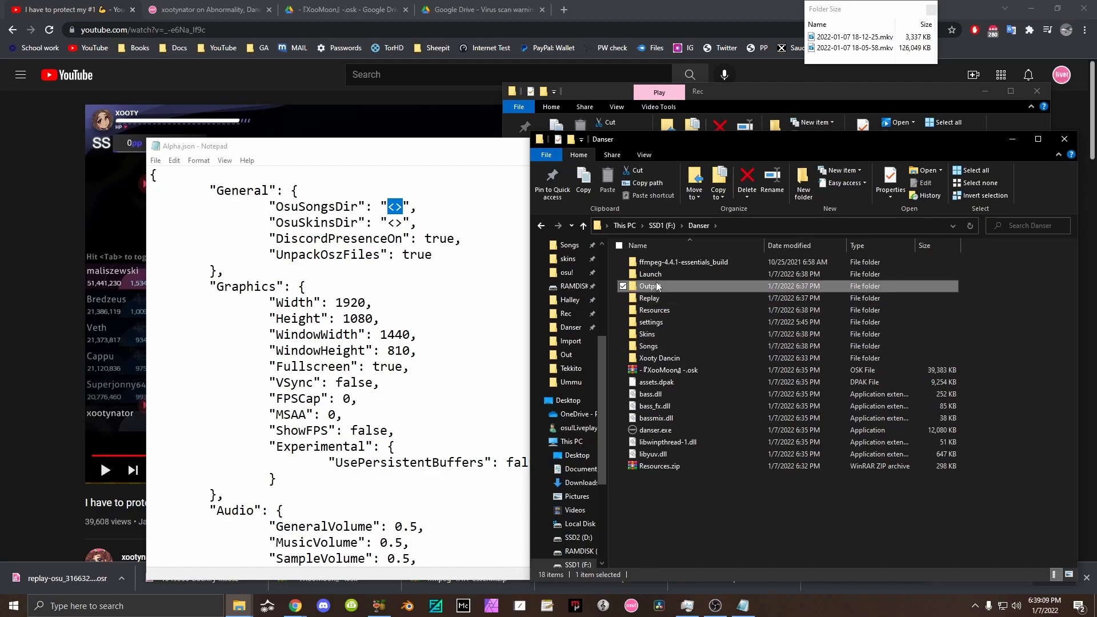
left_click(722, 226)
key("ctrl+c")
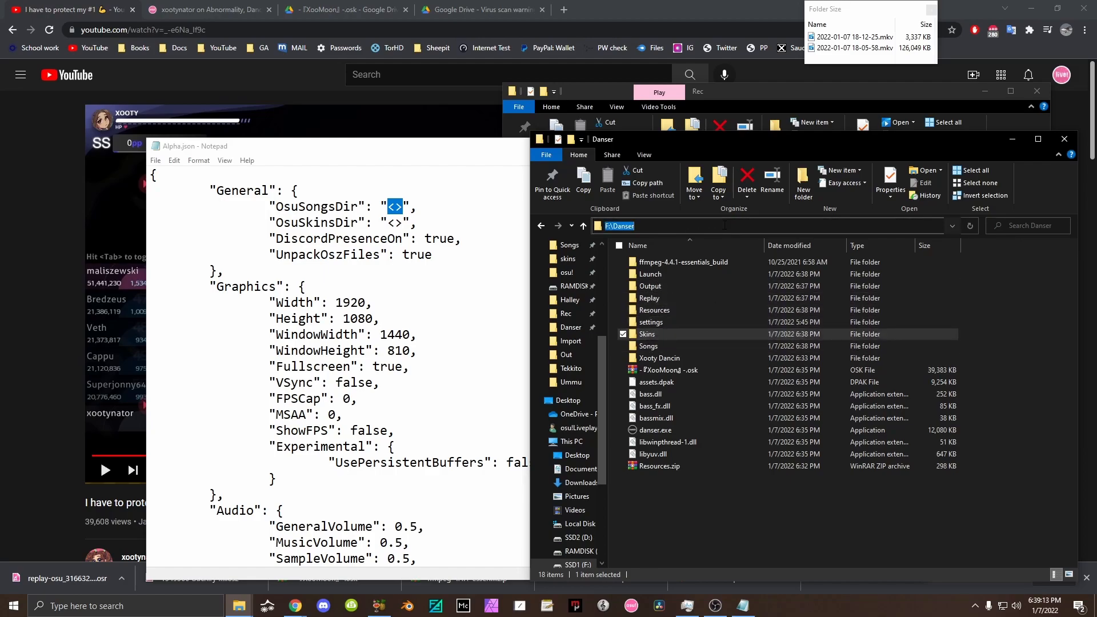
Set OsuSongsDir in Alpha.json to F:\\Danser\\Songs, copying the F:\\Danser\\ part for reuse.
left_click(391, 206)
left_click_drag(402, 207, 388, 205)
key("ctrl+v")
left_click(403, 206)
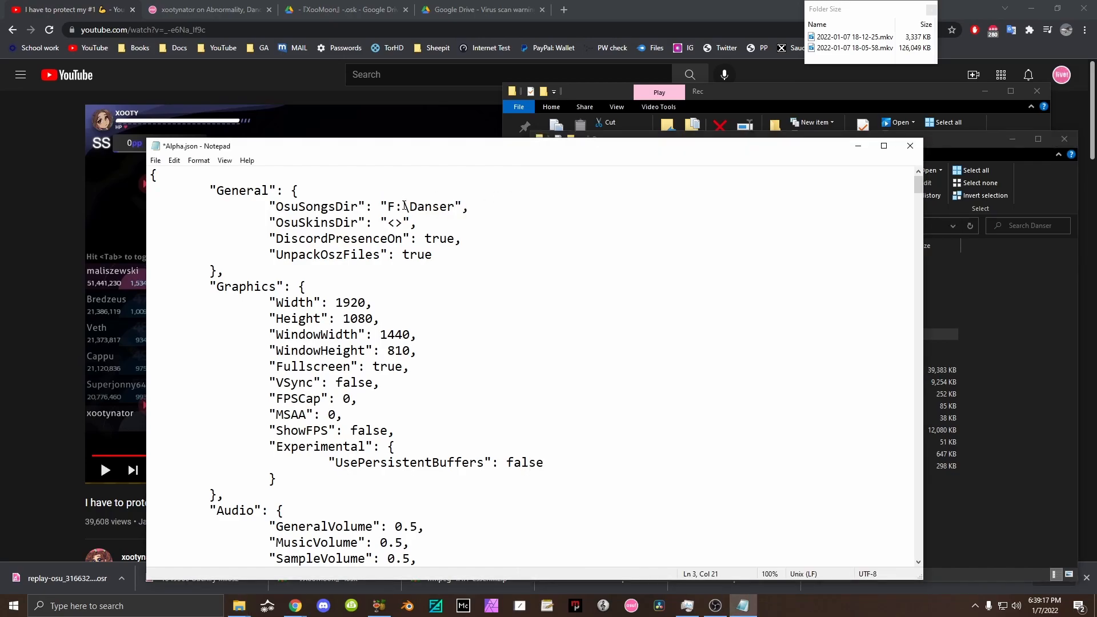
type("\\")
left_click(464, 207)
type("\\\\")
left_click_drag(389, 206, 478, 208)
key("ctrl+c")
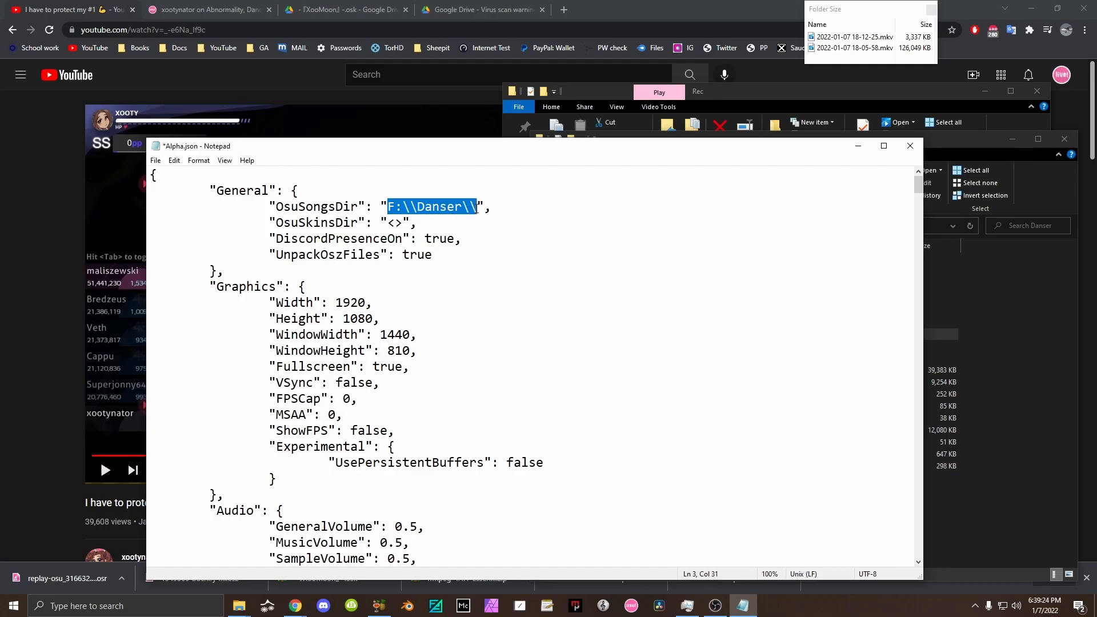
left_click(478, 206)
type("Songs")
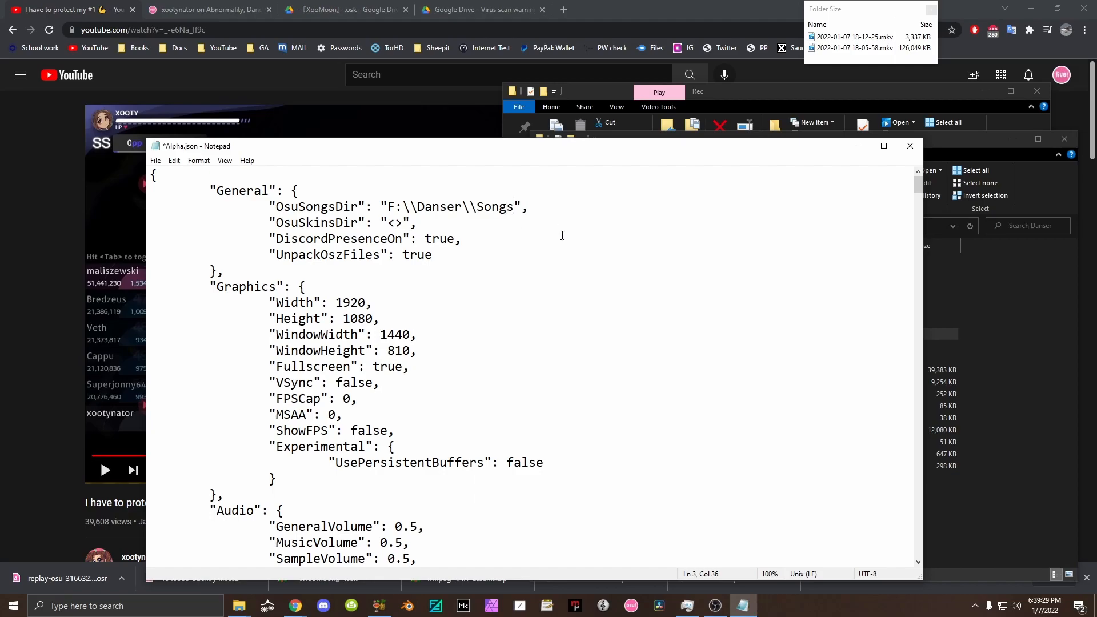
Set OsuSkinsDir in Alpha.json to F:\\Danser\\Skins and save the file.
mouse_move(403, 225)
left_mouse_down()
mouse_move(383, 224)
mouse_move(401, 223)
left_mouse_up()
key("ctrl+v")
type("Skins")
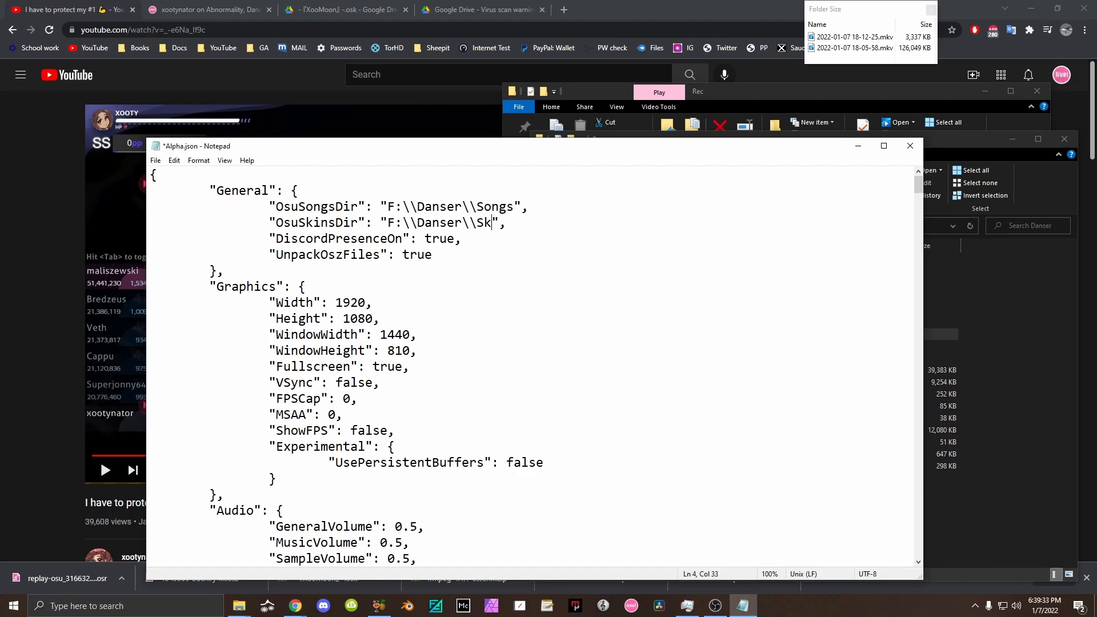
key("ctrl+s")
Set OutputDir near the end of Alpha.json to F:\\Danser\\Output, then save and close the file.
left_click_drag(917, 191, 883, 566)
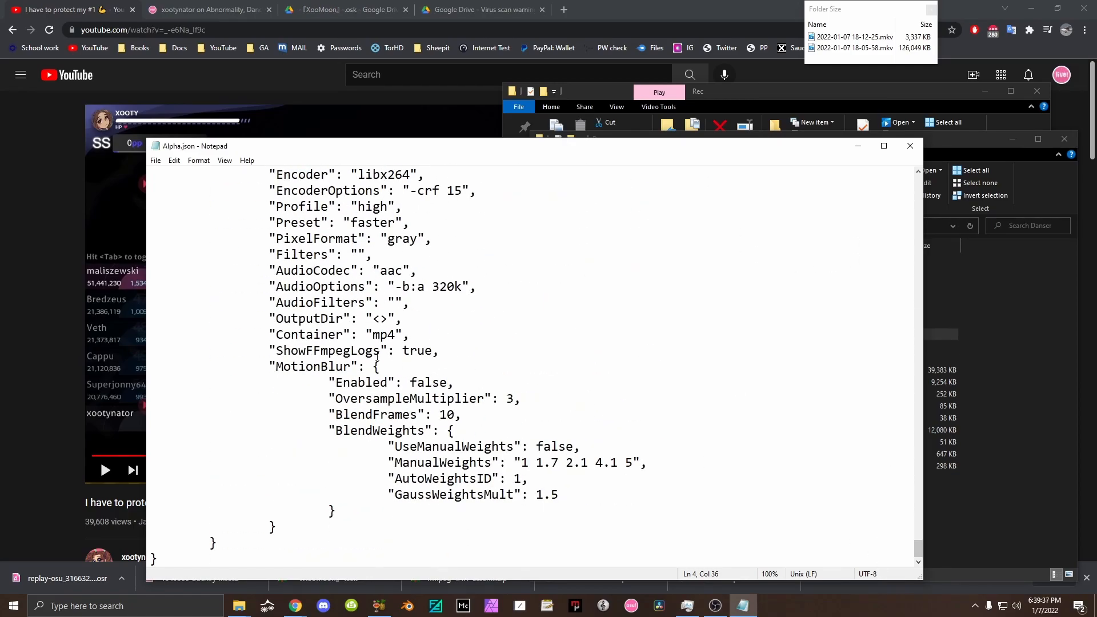
left_click_drag(373, 318, 388, 318)
key("ctrl+v")
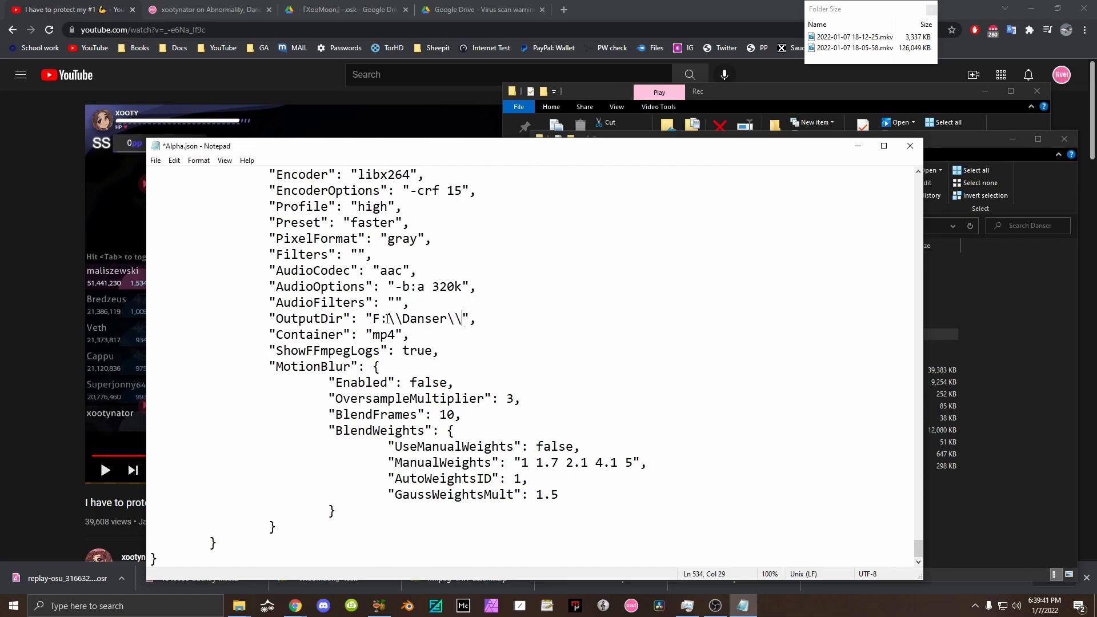
type("Output")
key("ctrl+s")
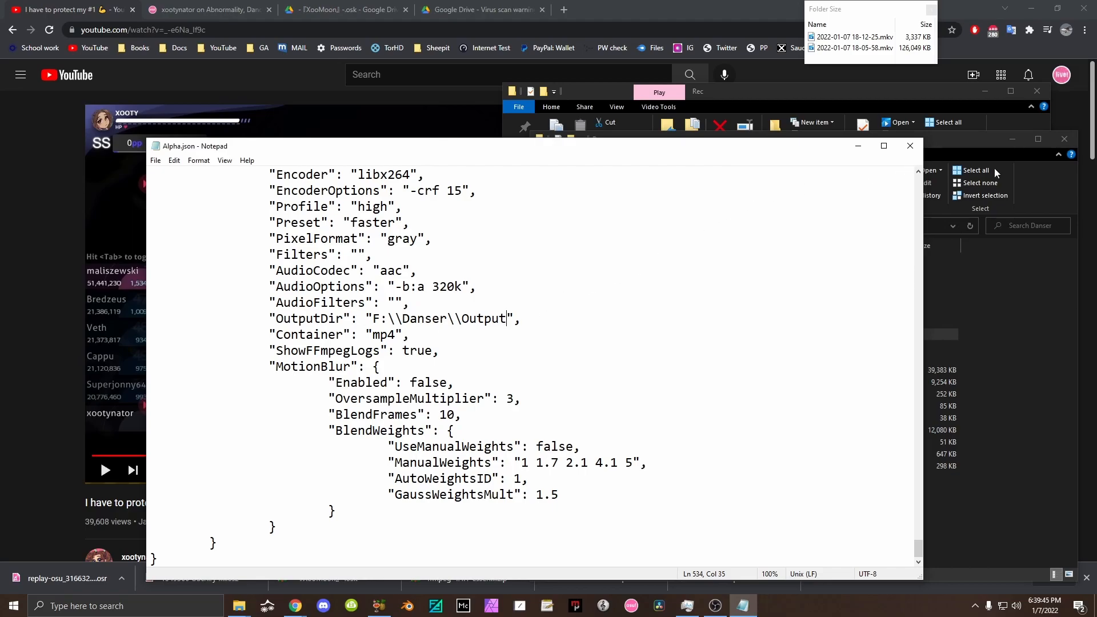
left_click(910, 146)
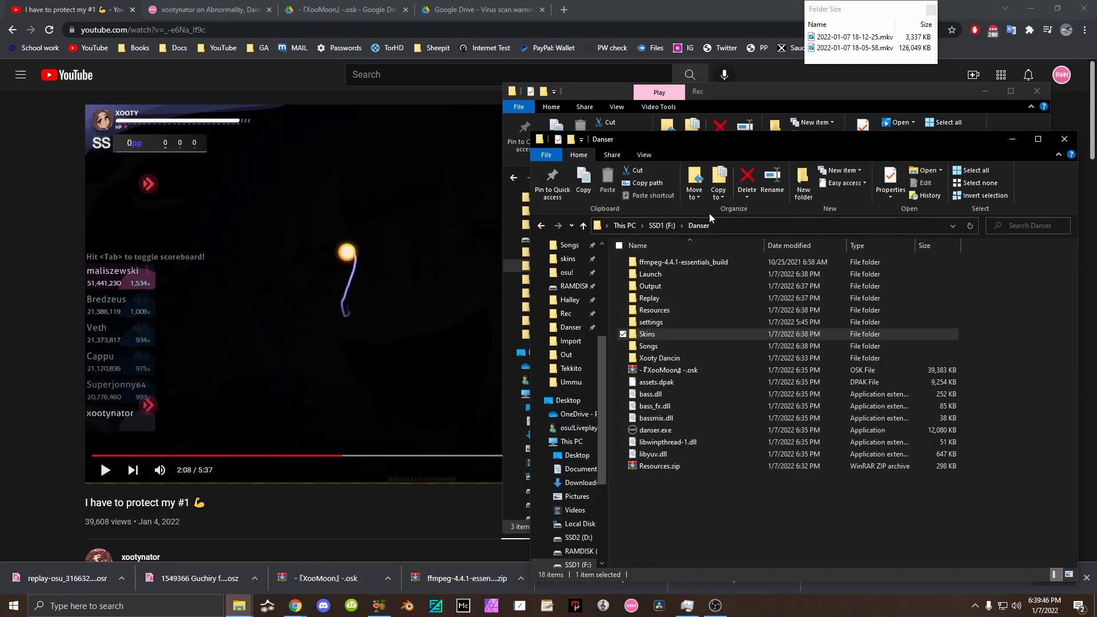
Open Cursor.json from the settings folder and locate its empty OsuSongsDir value.
double_click(666, 320)
double_click(658, 275)
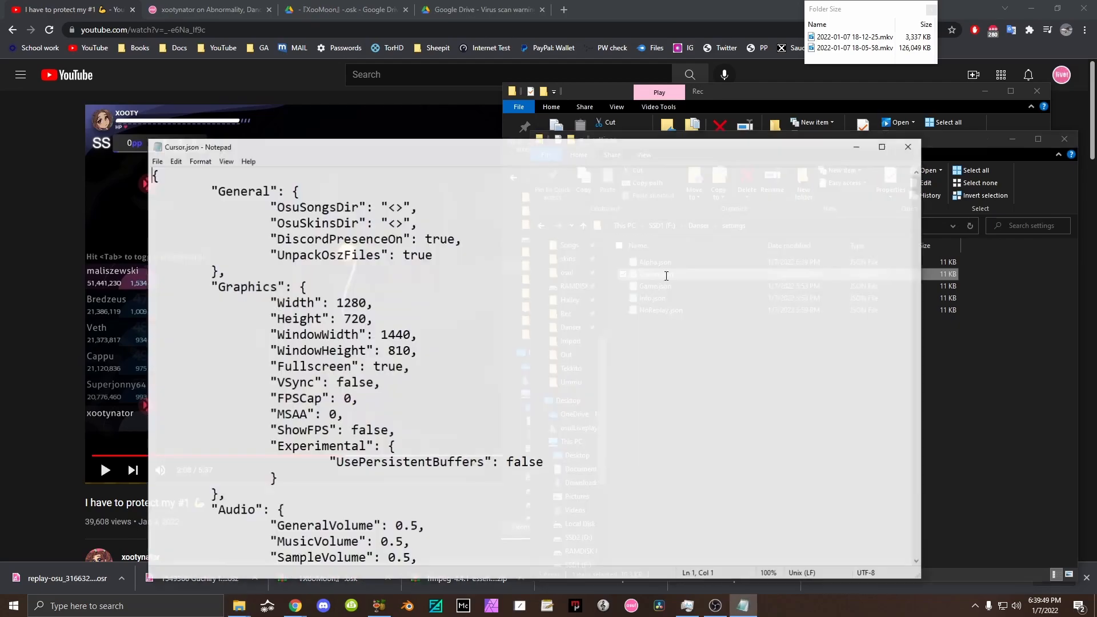
left_click_drag(388, 207, 402, 206)
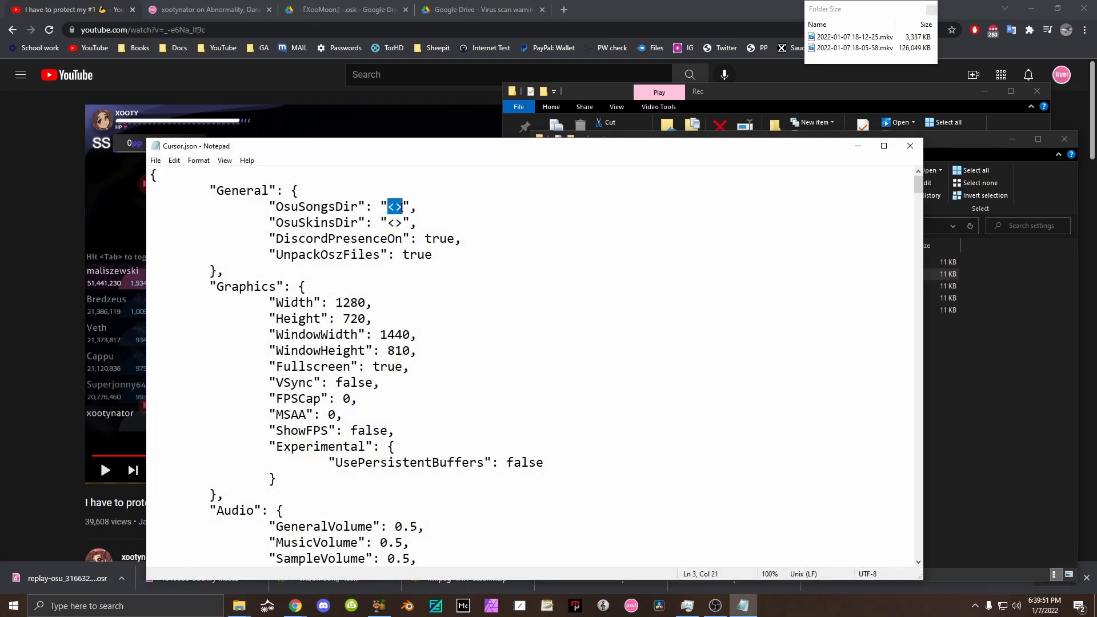
left_click(952, 373)
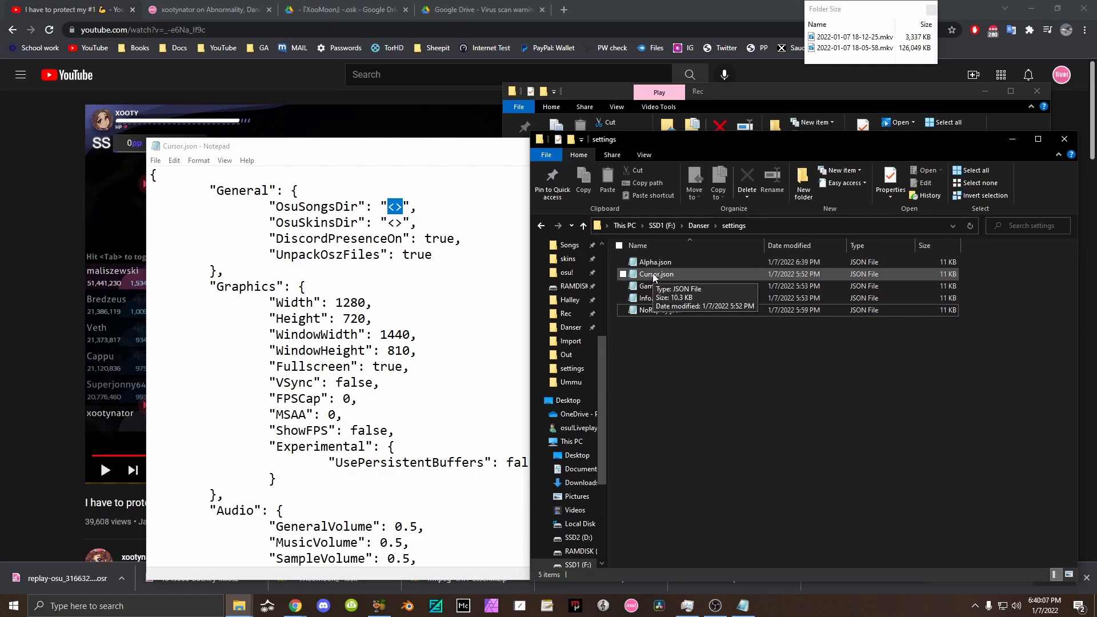
left_click(653, 310)
left_click(646, 335)
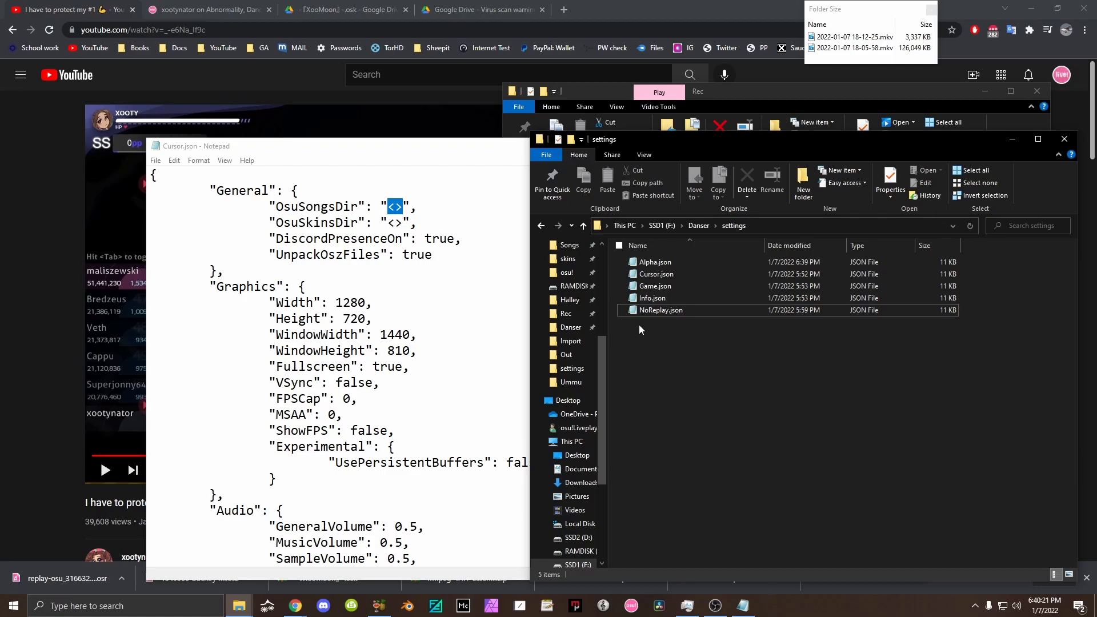
Open NoReplay.json and find the UseComboColors setting.
double_click(647, 311)
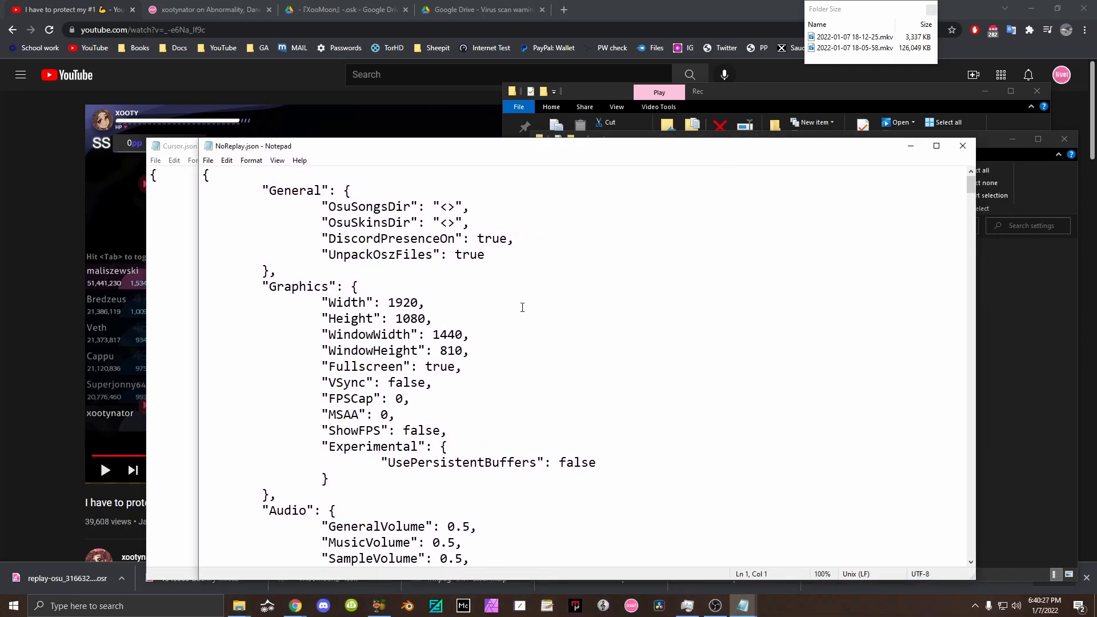
key("ctrl+f")
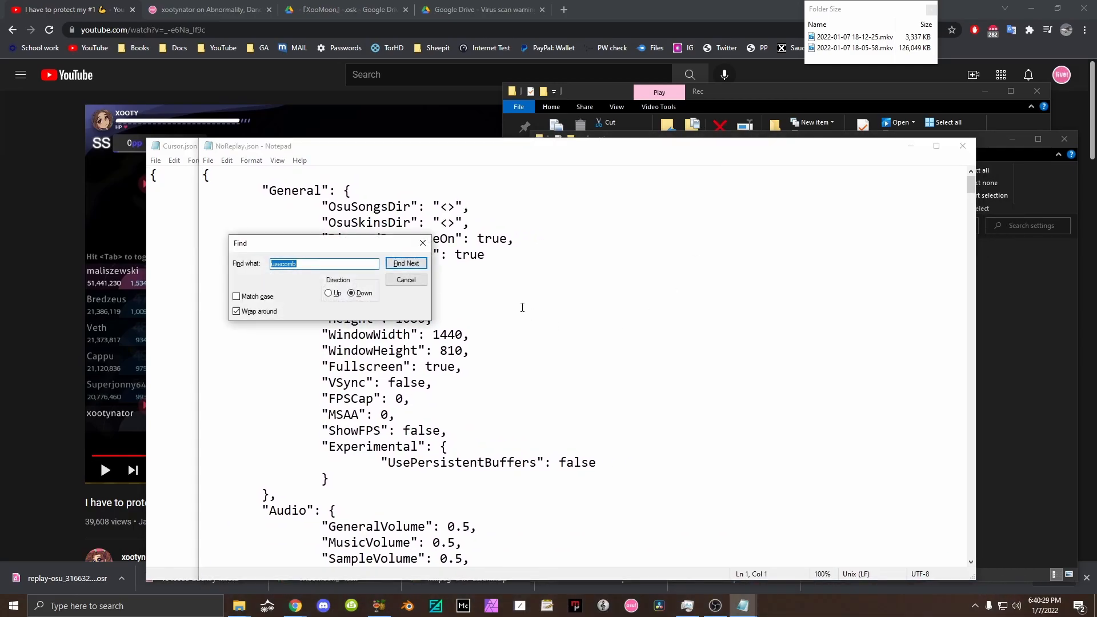
key("Return")
key("Escape")
scroll(492, 422, "down", 3)
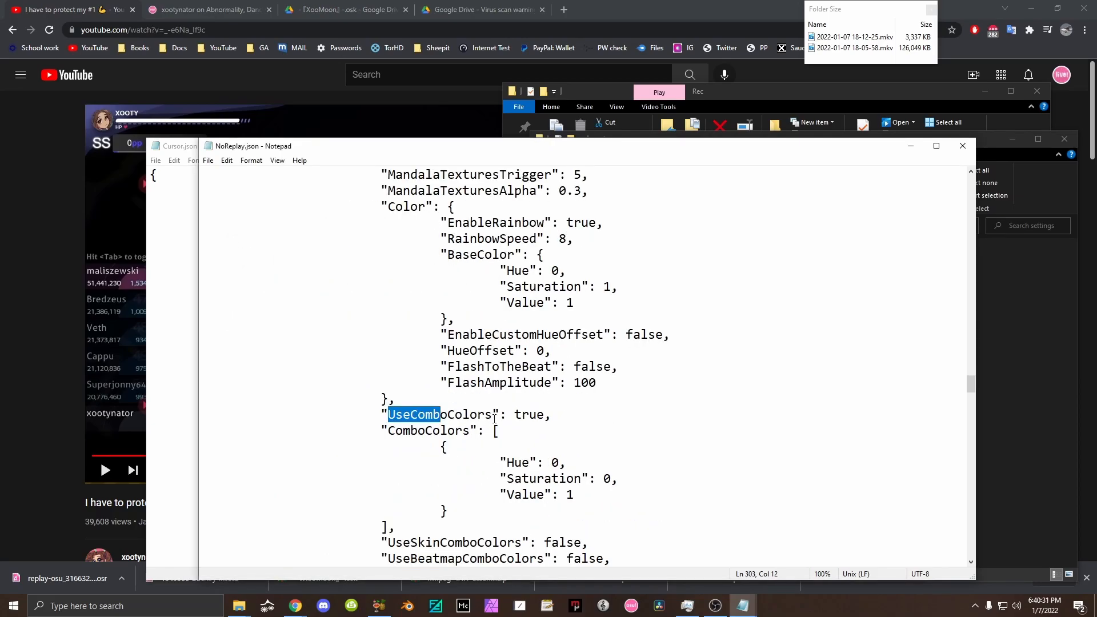
Examine the UseComboColors switch and the ComboColors saturation and value entries in NoReplay.json, and close the file.
left_click_drag(521, 413, 544, 414)
left_click(602, 420)
left_click(574, 493)
left_click_drag(573, 494, 568, 494)
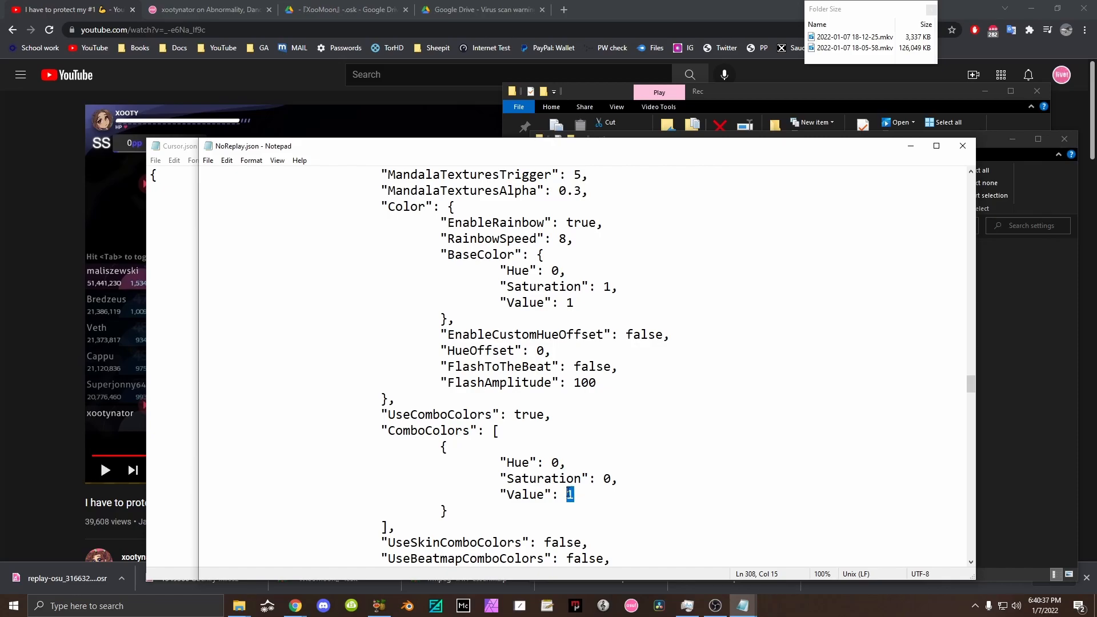
left_click(583, 495)
mouse_move(620, 480)
left_mouse_down()
mouse_move(582, 483)
mouse_move(601, 479)
left_mouse_up()
left_click(605, 481)
left_click(618, 449)
left_click(963, 146)
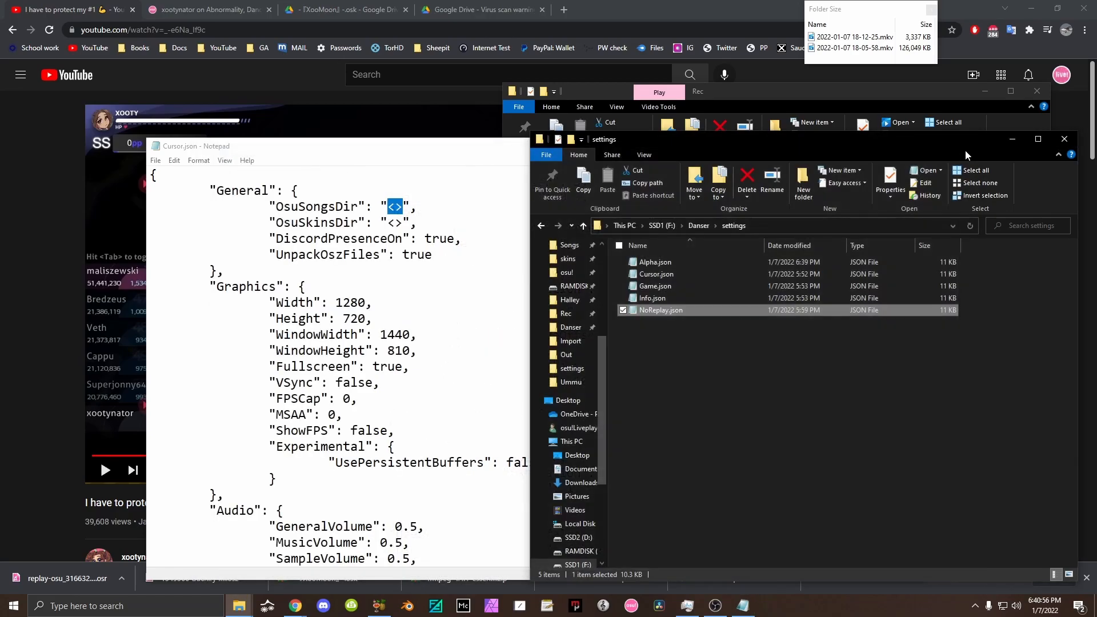
Review the OsuSongsDir, OsuSkinsDir and graphics entries in Cursor.json.
left_click(781, 383)
left_click(424, 206)
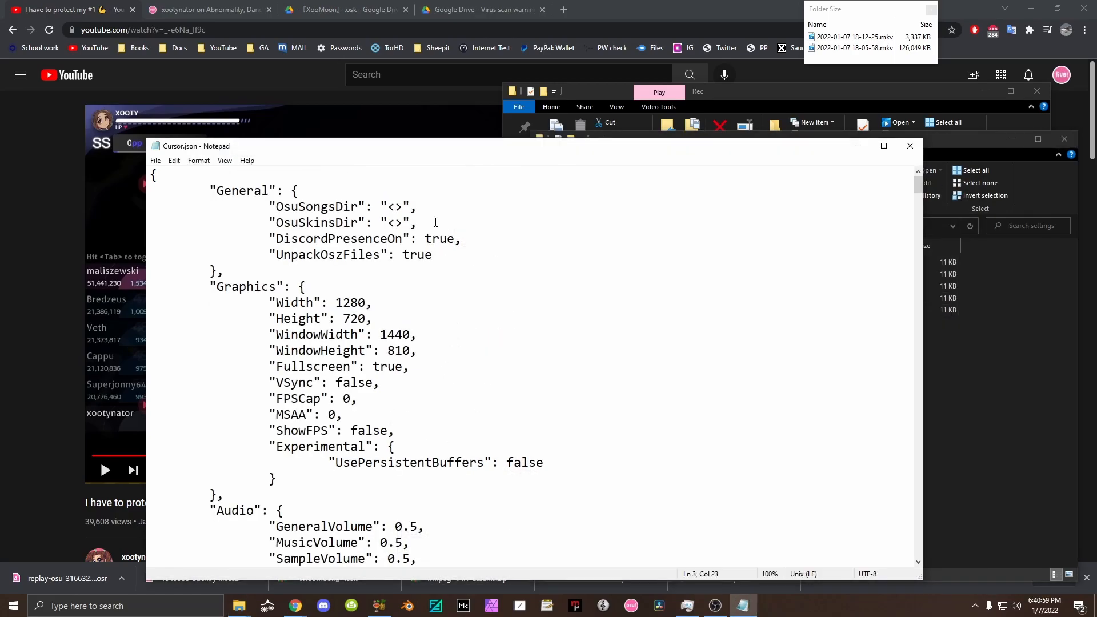
left_click(1011, 410)
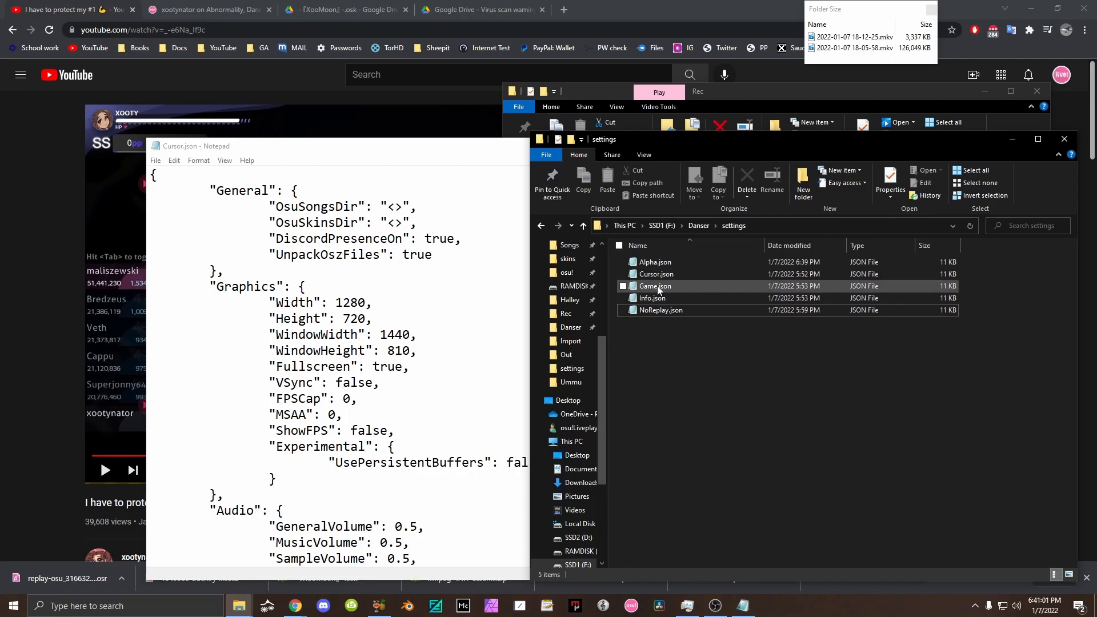
left_click(384, 305)
left_click(390, 324)
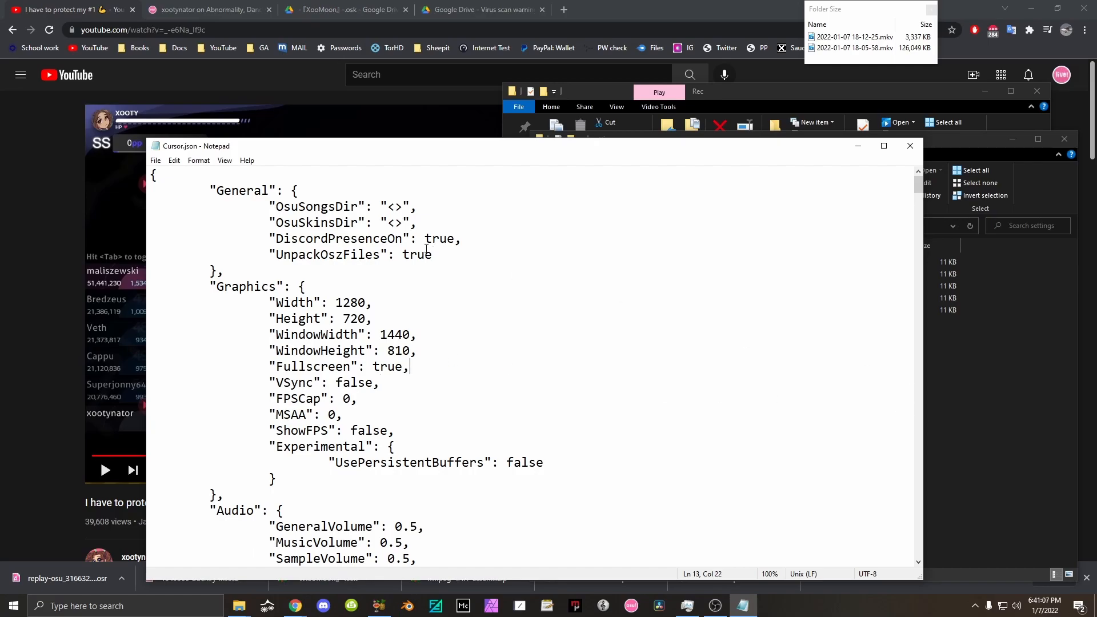
left_click_drag(387, 205, 402, 221)
left_click(402, 222)
scroll(435, 275, "down", 6)
scroll(436, 284, "up", 6)
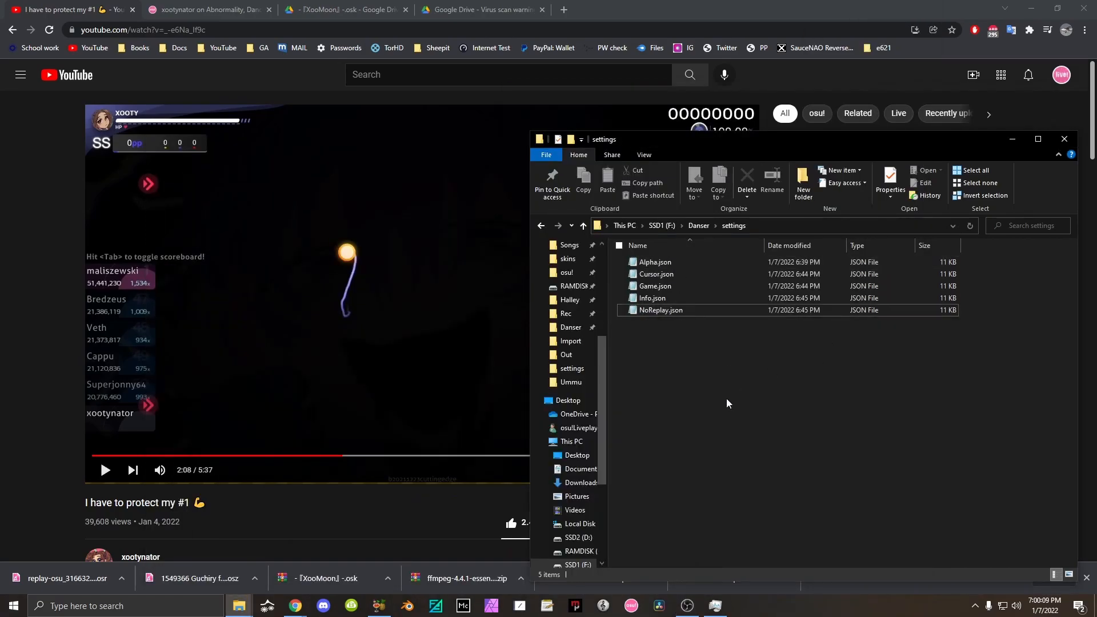
Check the songs and skins paths in NoReplay.json and Info.json, plus the OutputDir path in Info.json, closing both files.
double_click(662, 309)
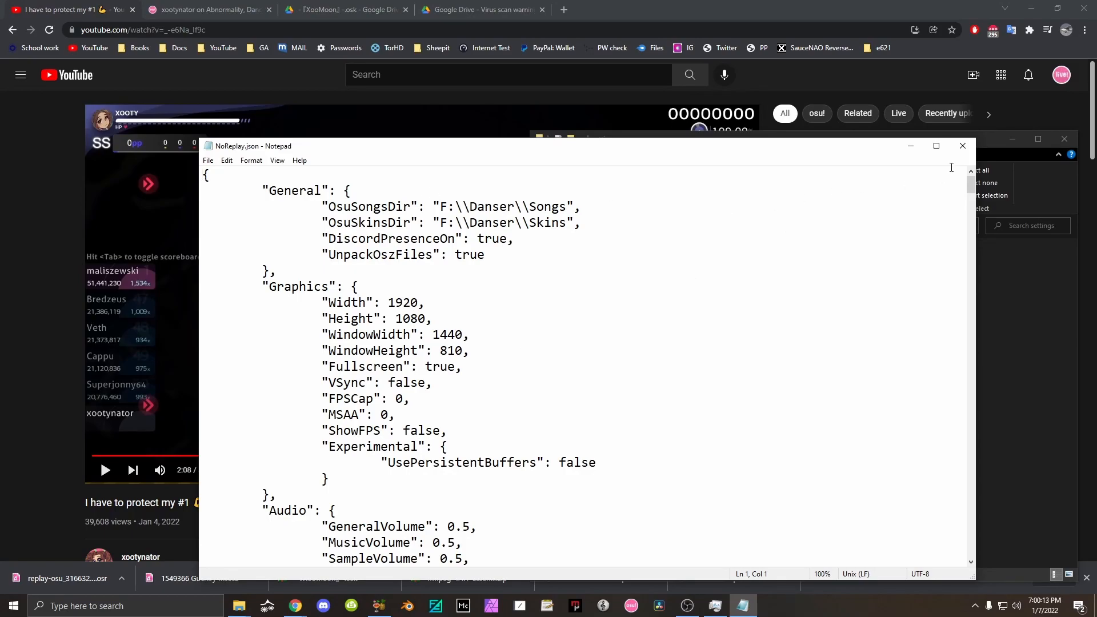
left_click(962, 146)
double_click(677, 298)
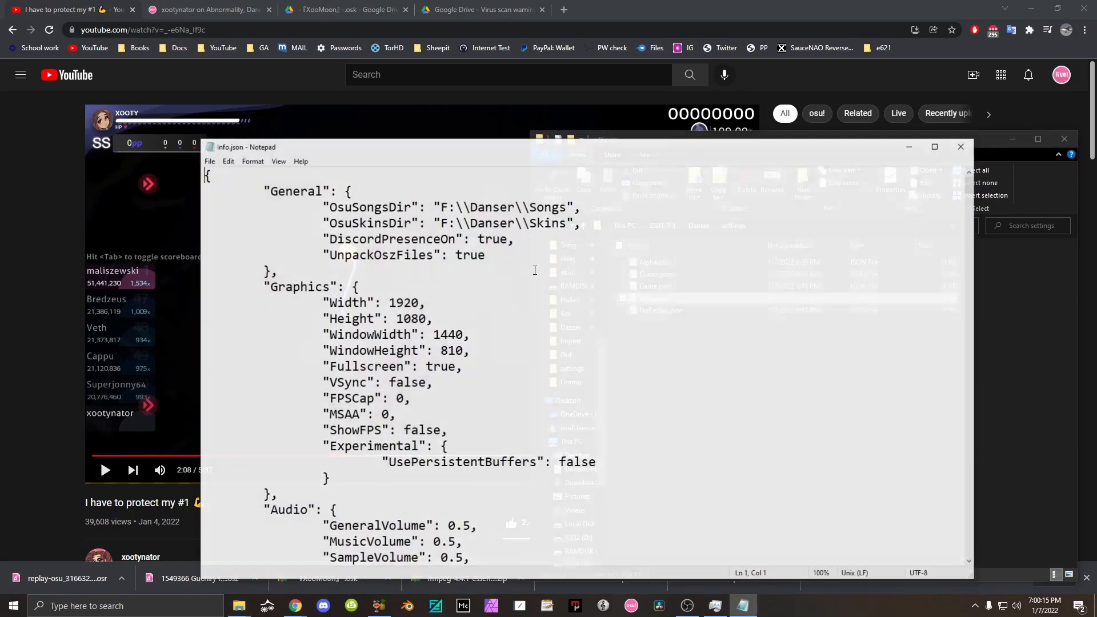
left_click_drag(972, 186, 956, 558)
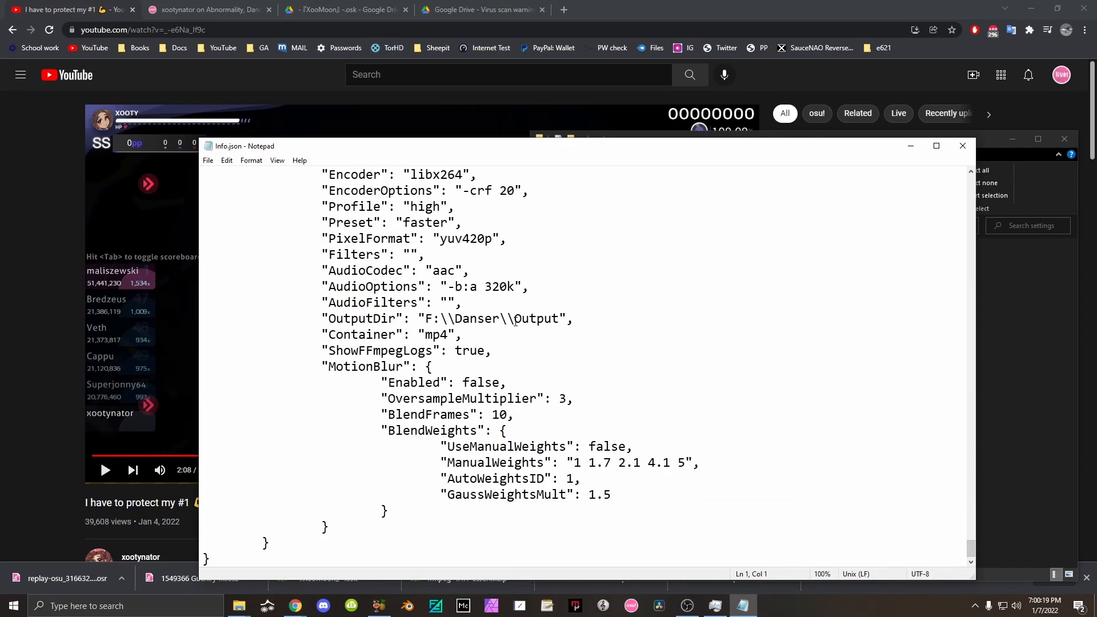
left_click(963, 146)
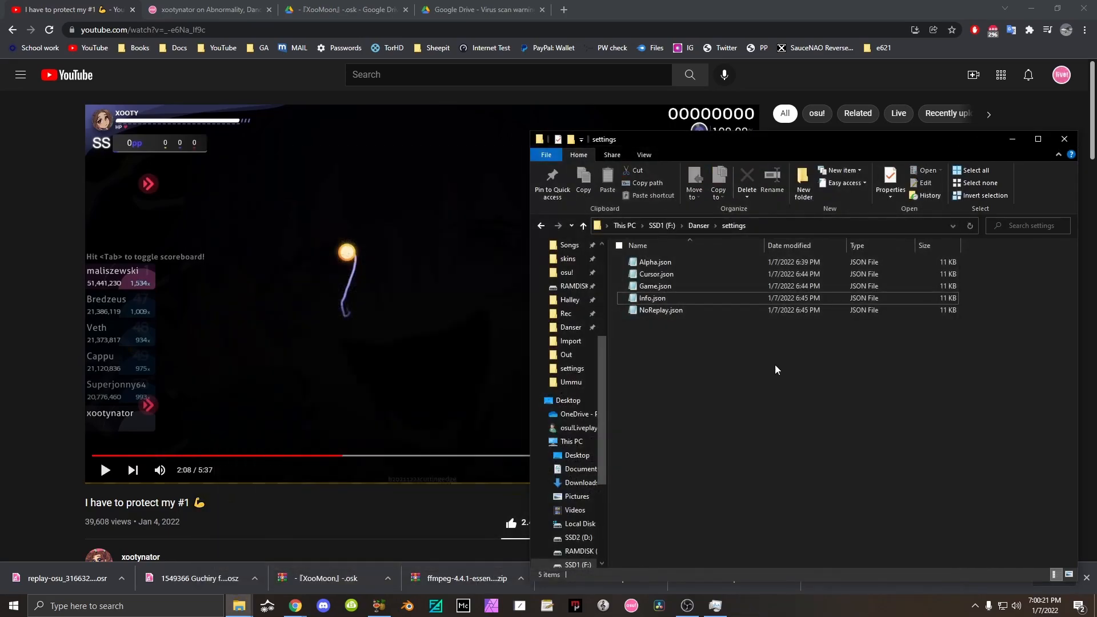
Move the -『XooMoon』-.osk skin file from the Danser folder into its Skins folder.
left_click(698, 225)
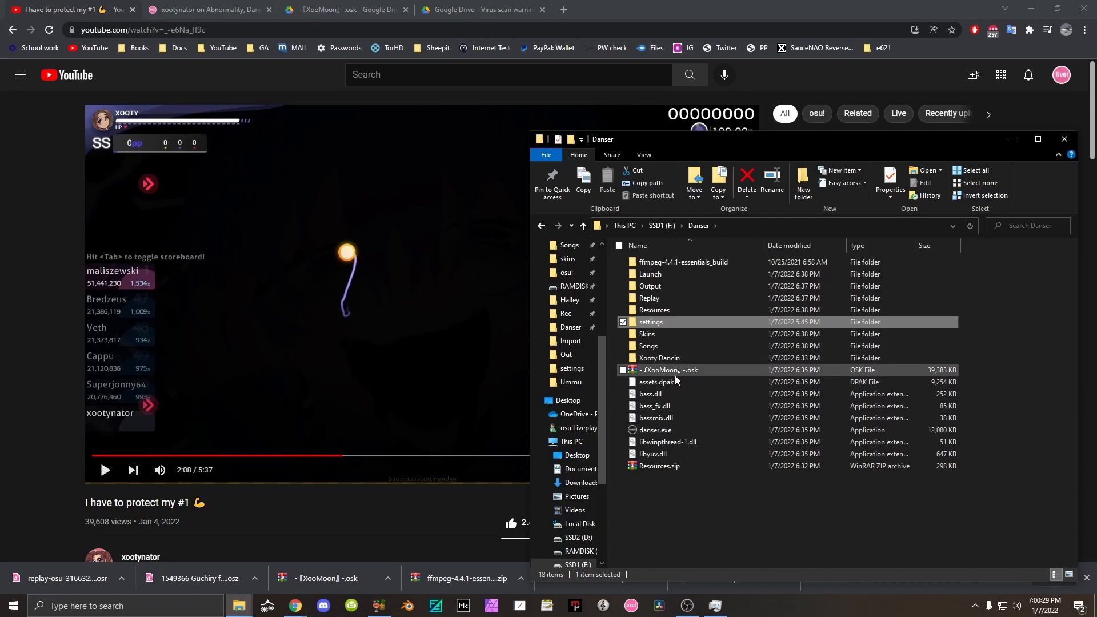
left_click(680, 372)
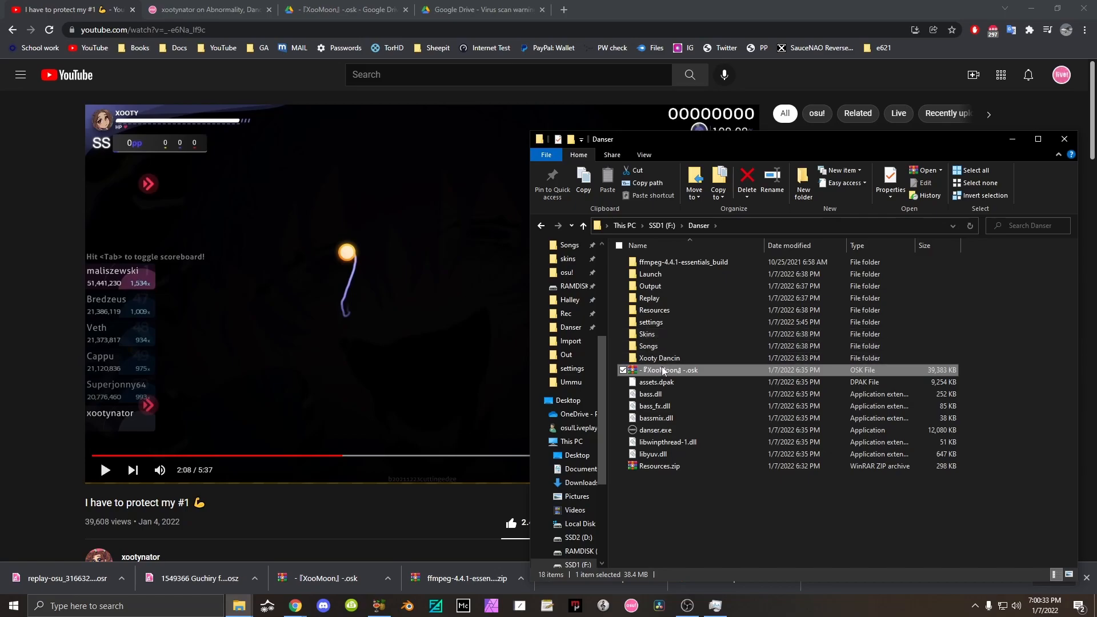
left_click_drag(703, 370, 672, 332)
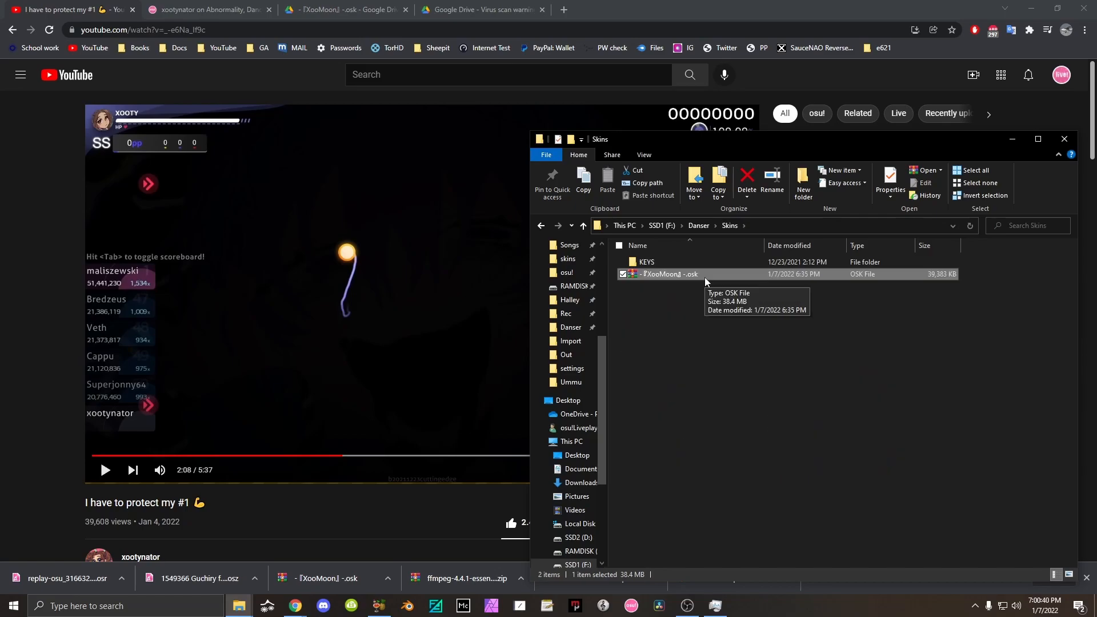
Change the extension of the -『XooMoon』- skin file in the Skins folder from .osk to .zip.
key("F2")
left_click(706, 276)
left_click_drag(706, 276, 692, 275)
type("zip")
key("Return")
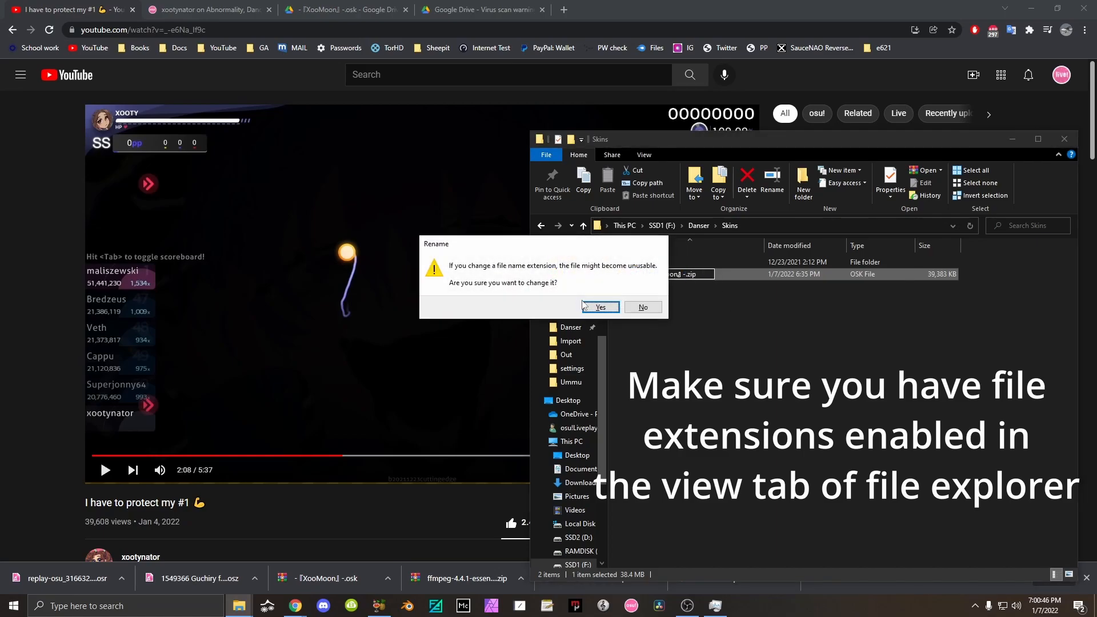
left_click(586, 307)
Extract the -『XooMoon』-.zip archive into its own folder and rename that folder XootyNew.
right_click(658, 275)
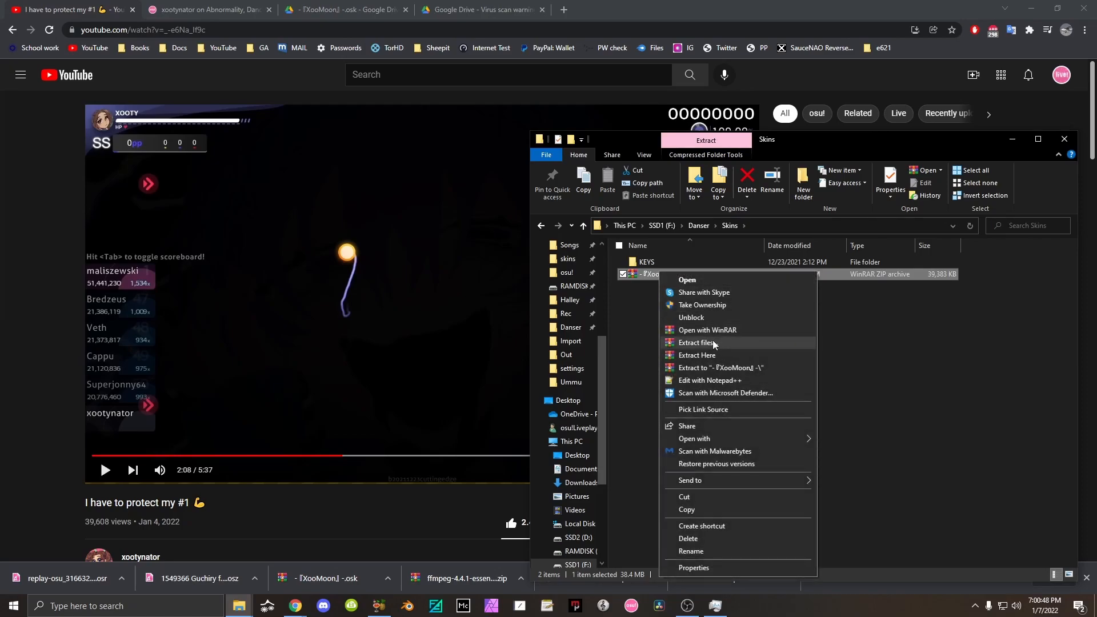
left_click(714, 368)
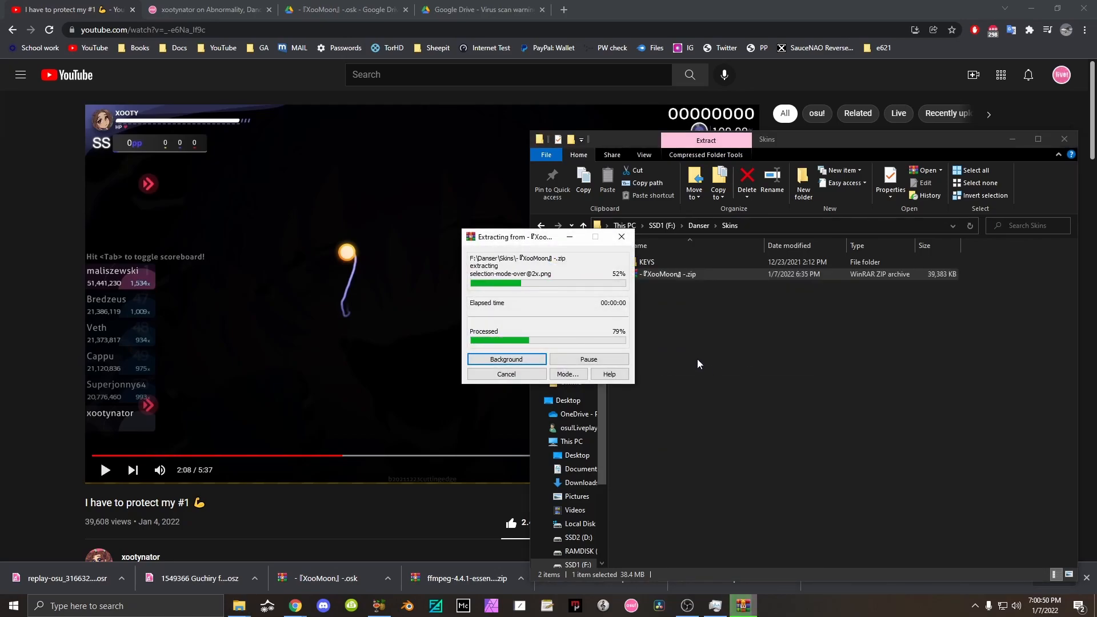
left_click(676, 264)
left_click(676, 264)
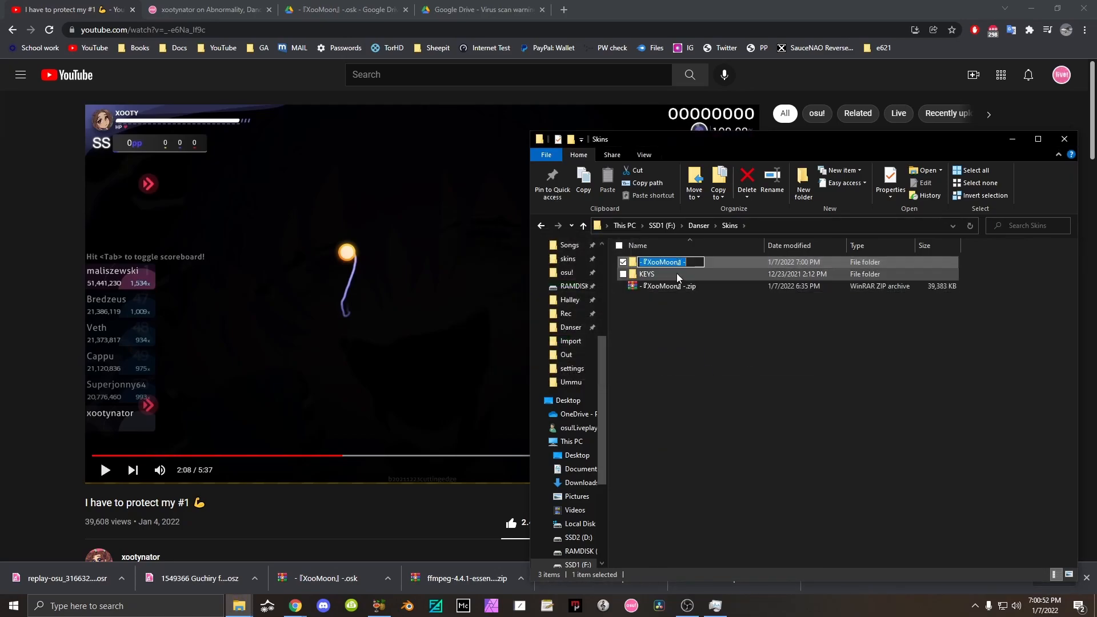
type("Xootynewqq")
key("BackSpace")
type("New")
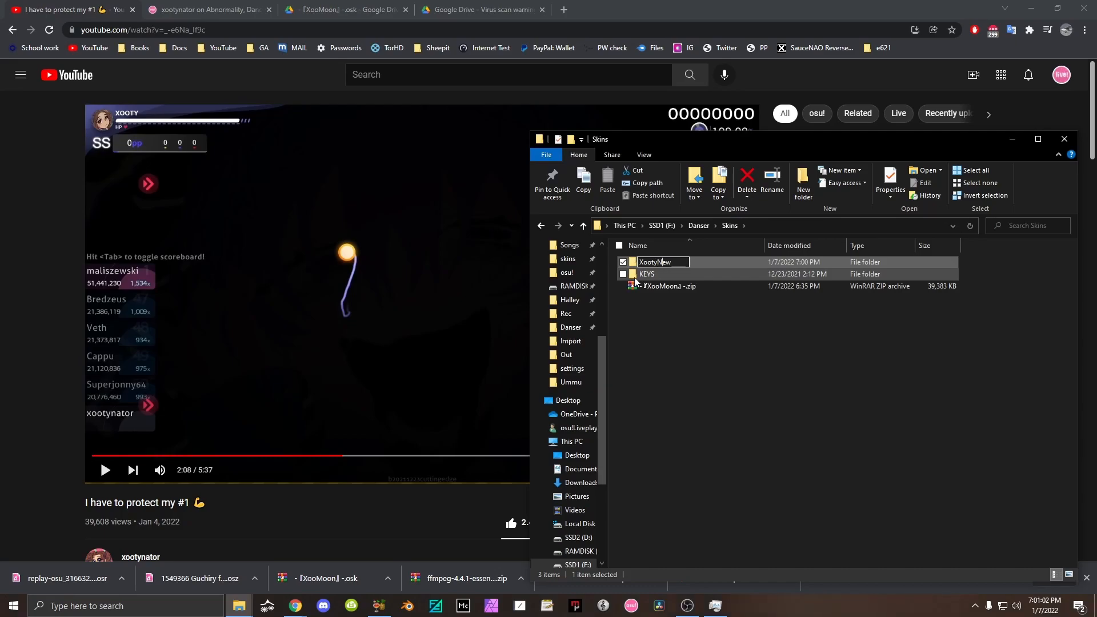
key("Return")
Delete the -『XooMoon』-.zip archive and look through the files in the XootyNew skin folder.
left_click(661, 289)
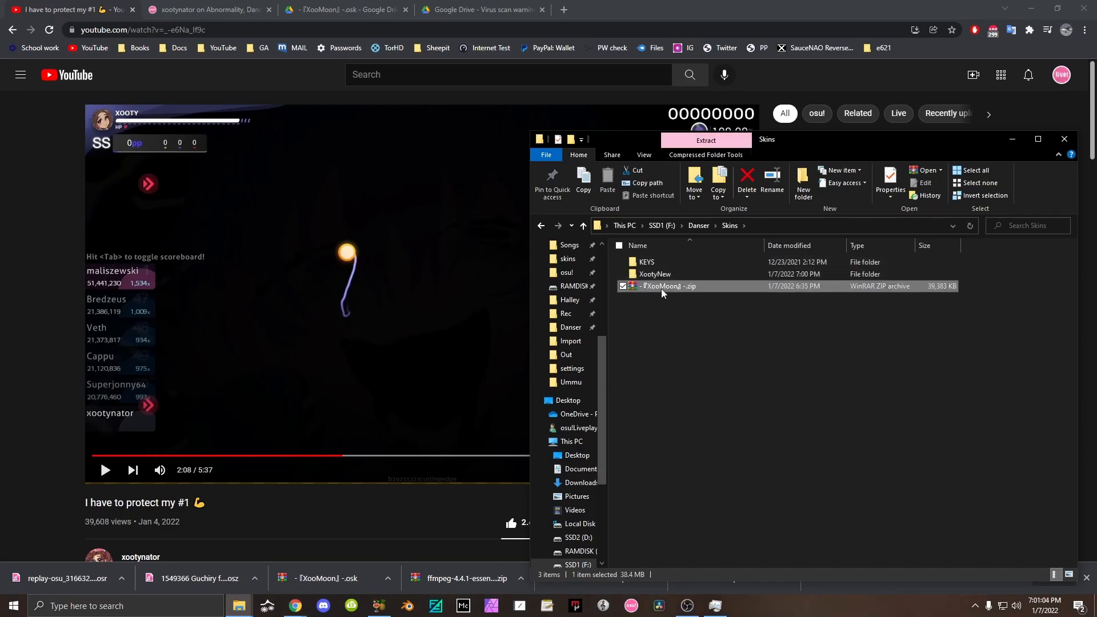
key("Delete")
double_click(667, 274)
scroll(668, 294, "down", 5)
scroll(670, 284, "up", 10)
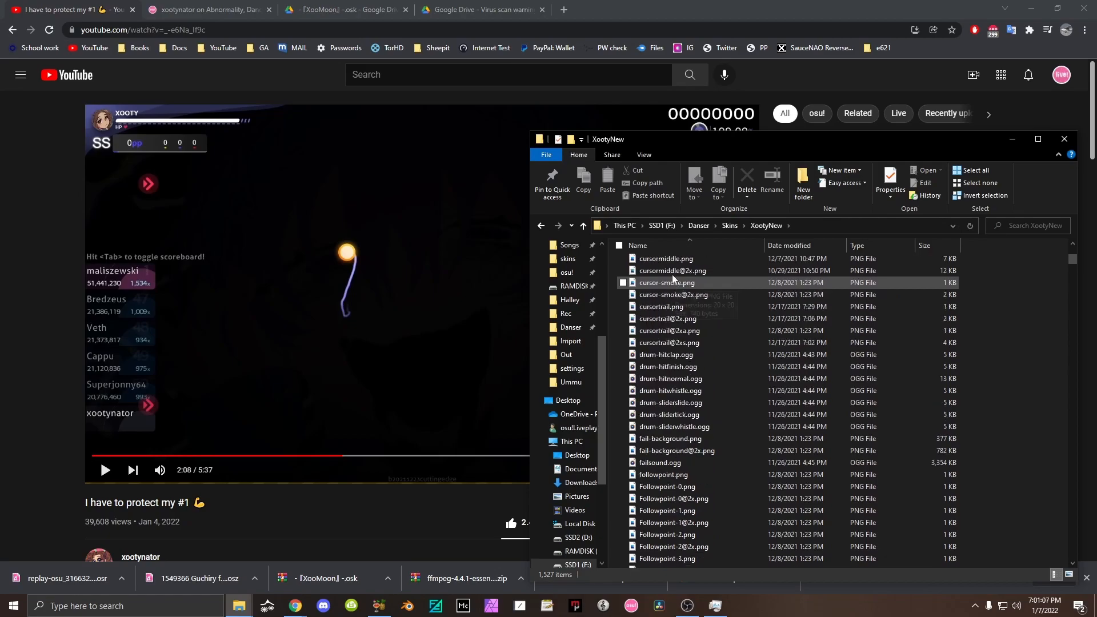
left_click(730, 225)
left_click(741, 364)
Open Normal launch.bat from Danser's Launch folder for editing in Notepad.
left_click(693, 226)
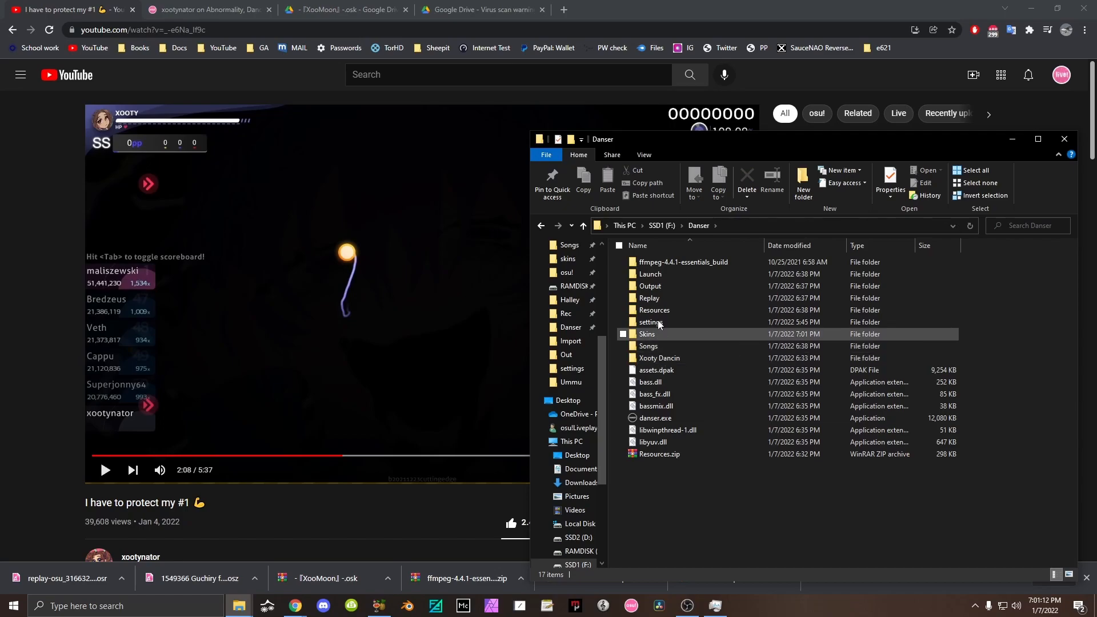
double_click(657, 274)
left_click(668, 275)
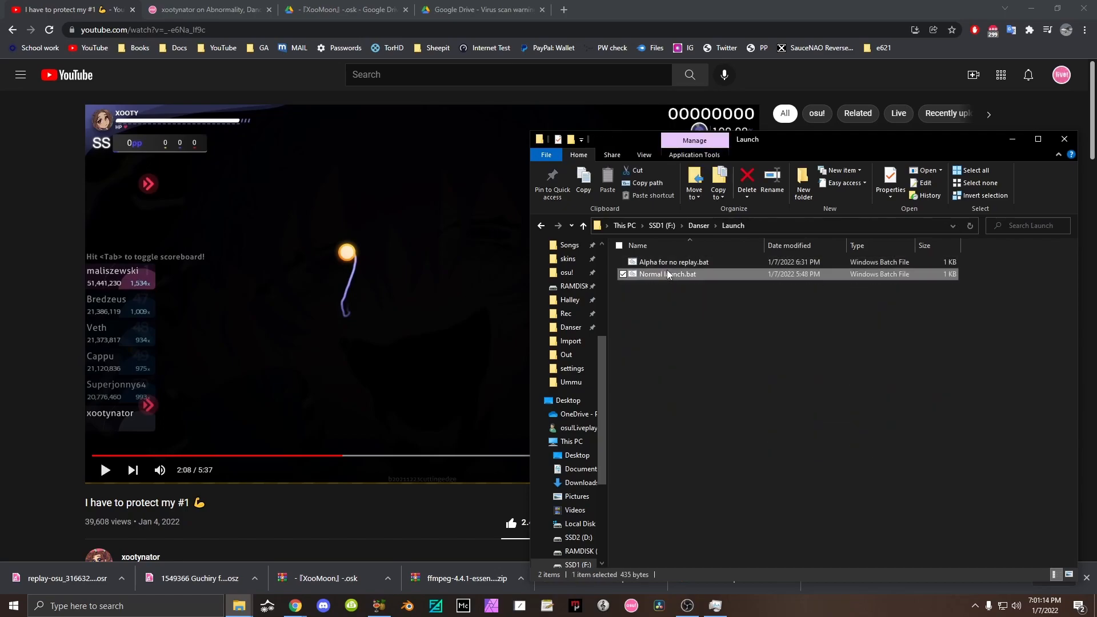
right_click(668, 275)
left_click(693, 281)
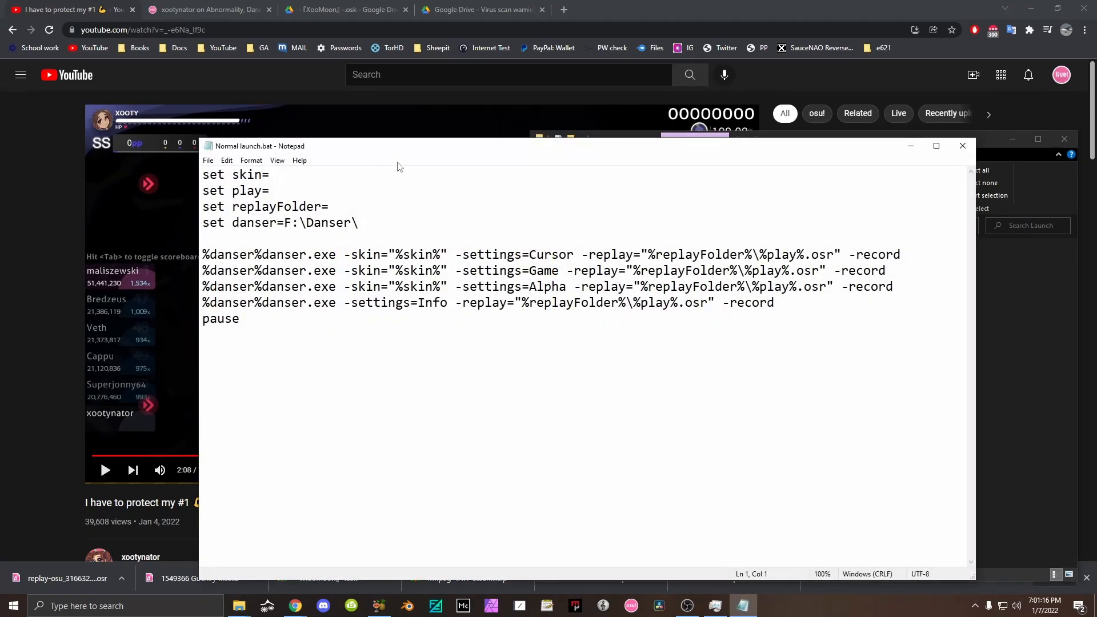
left_click_drag(480, 149, 438, 108)
Set skin to XootyNew and play to XootyDancin in Normal launch.bat.
left_click(263, 141)
type("X")
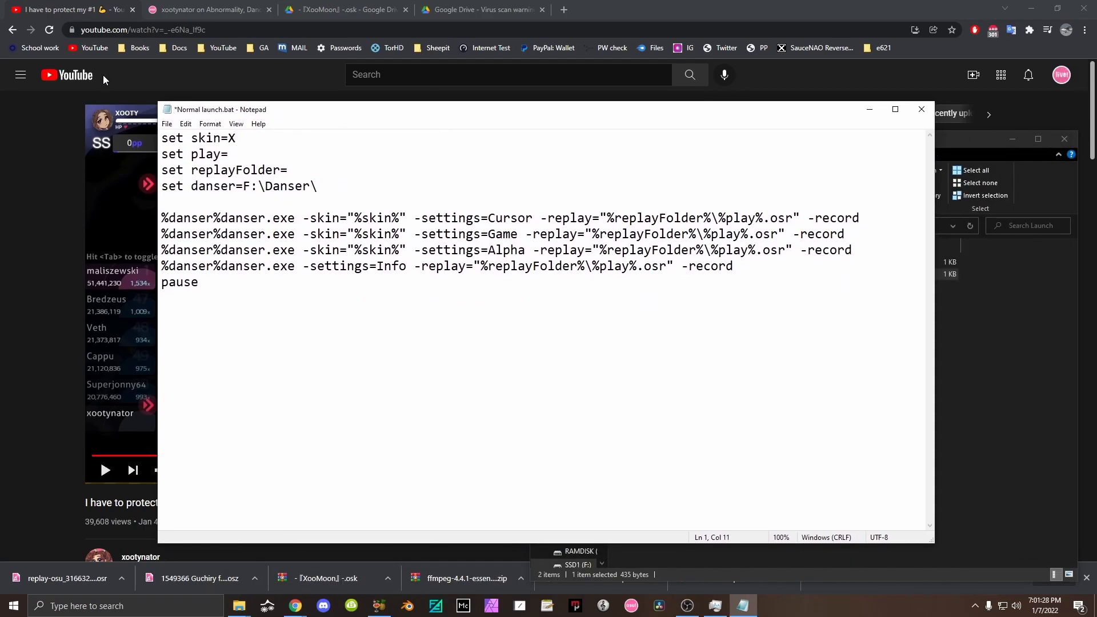
type("ootyNew set play=")
type("X")
type("ootyDancin")
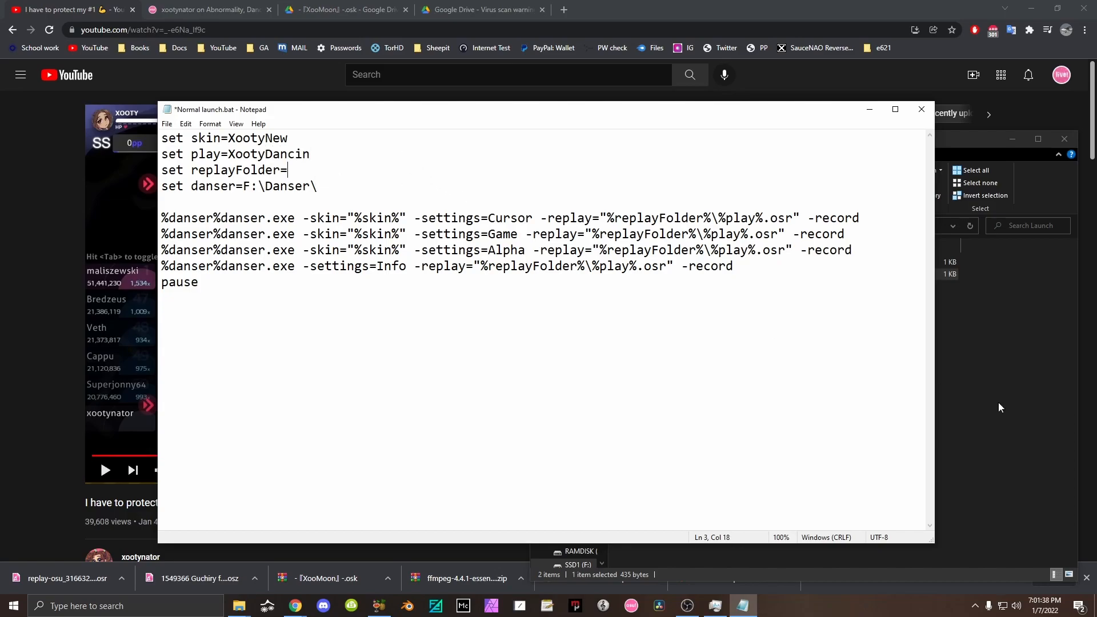
Copy the path of Danser's Replay folder and set replayFolder to F:\Danser\Replay in Normal launch.bat.
left_click(942, 423)
key("alt+Up")
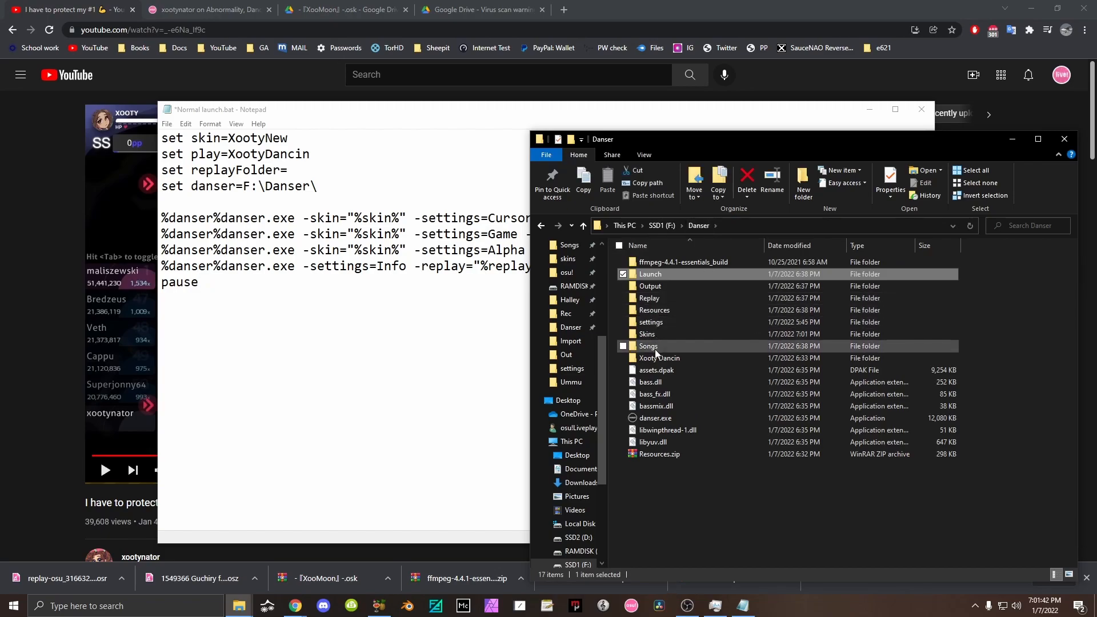
double_click(649, 298)
left_click(759, 226)
key("ctrl+c")
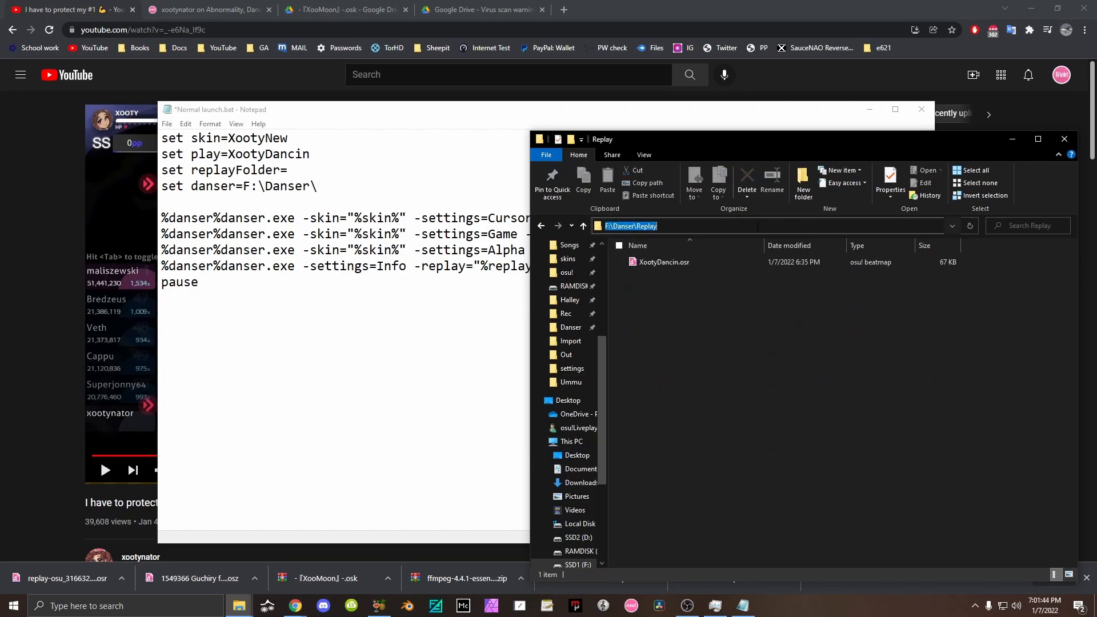
left_click(332, 185)
left_click(288, 169)
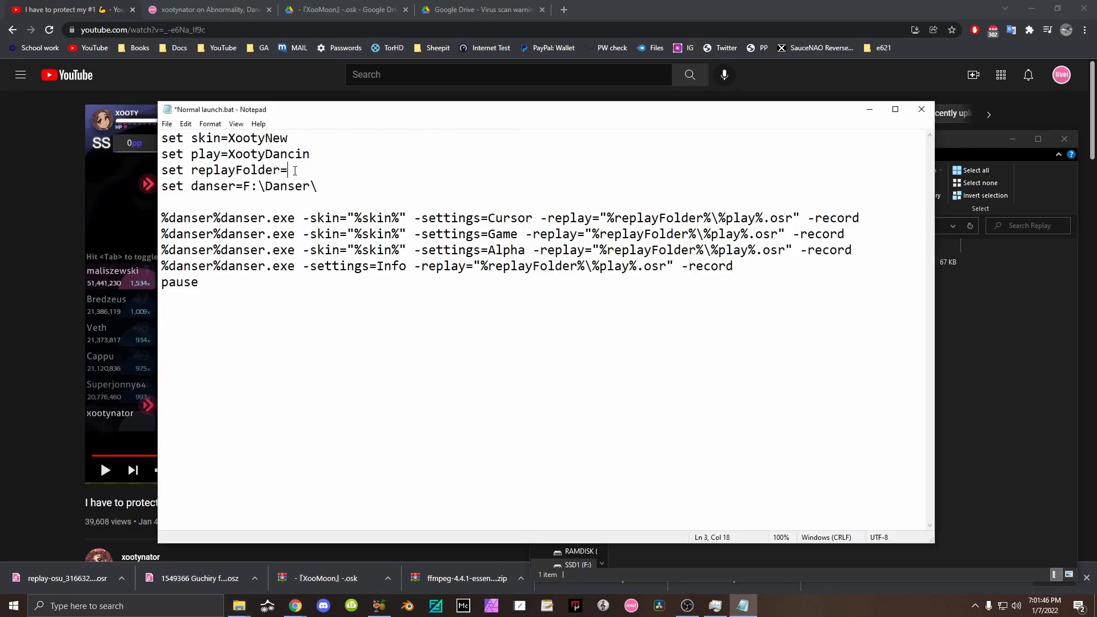
key("ctrl+v")
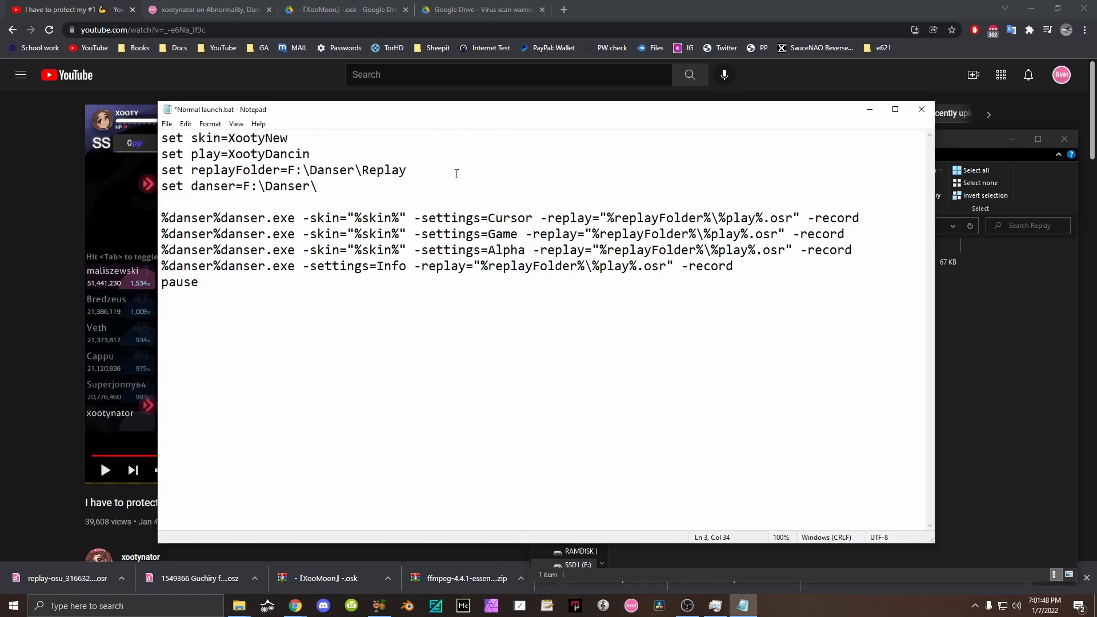
Check the danser path in Normal launch.bat against the Danser folder, then save and close the file.
left_click_drag(322, 188, 244, 187)
left_click(960, 400)
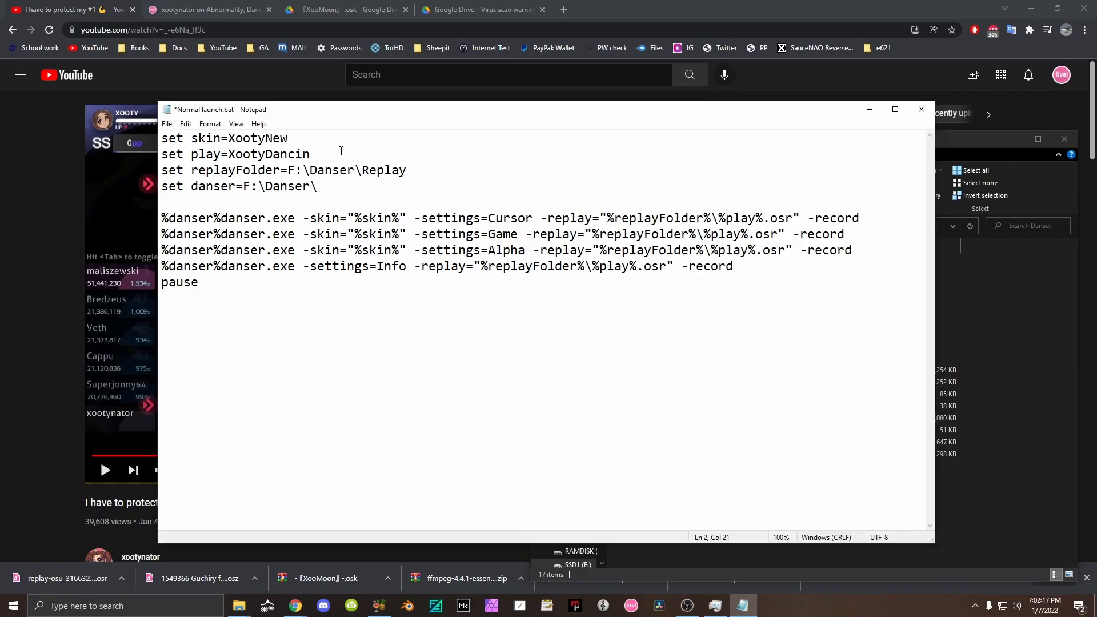
key("ctrl+s")
left_click(922, 110)
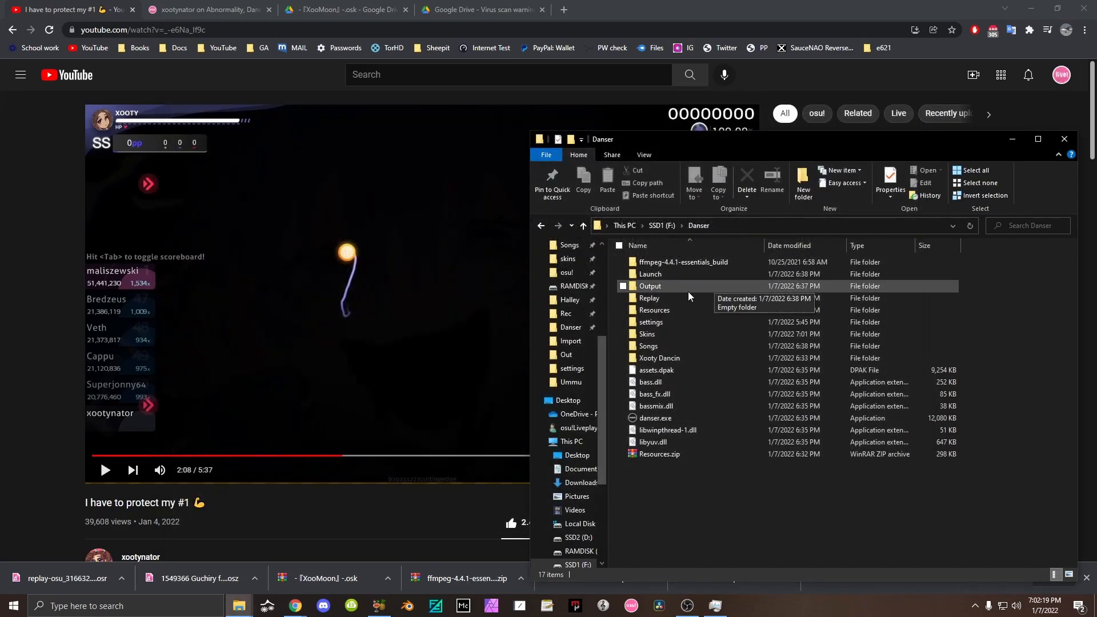
Run Normal launch.bat from the Launch folder to start the recordings and return to the Danser folder.
double_click(704, 275)
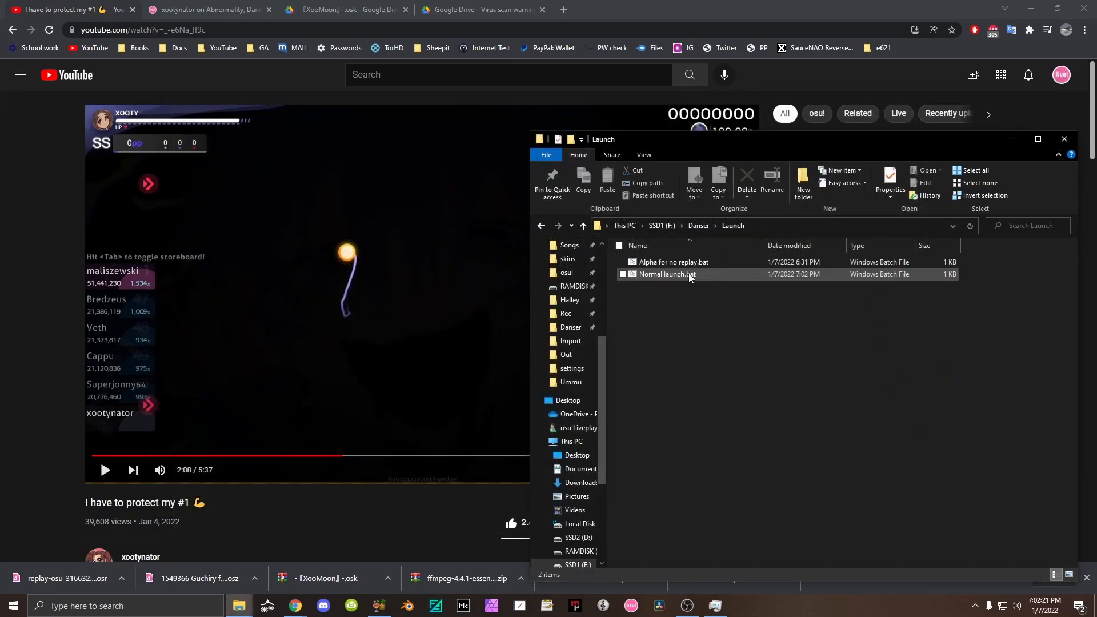
double_click(691, 275)
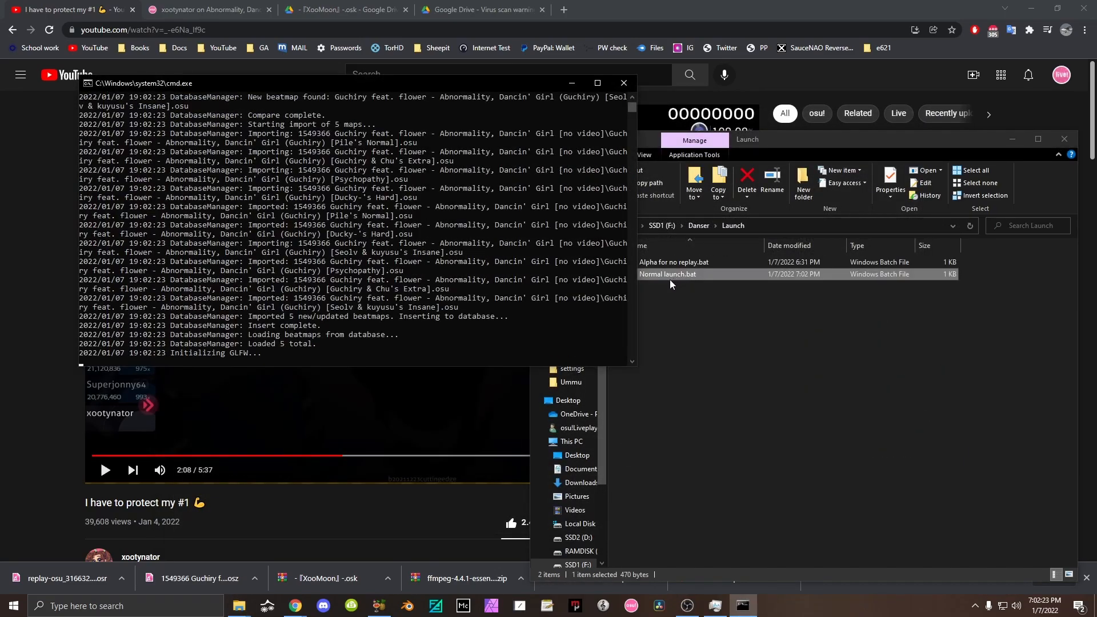
left_click(708, 357)
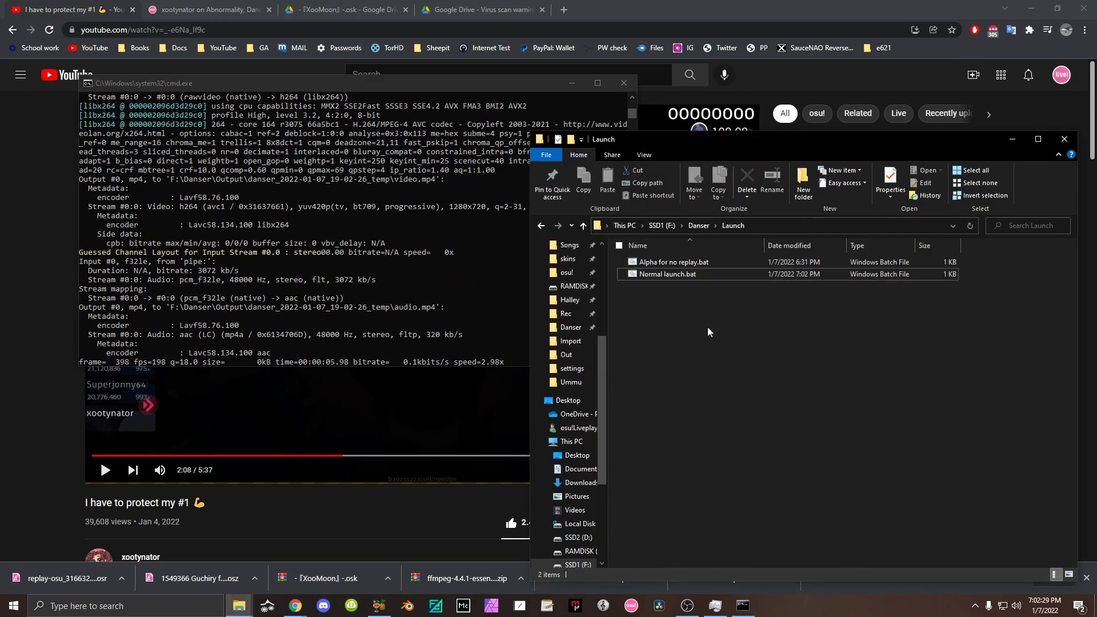
key("alt+Up")
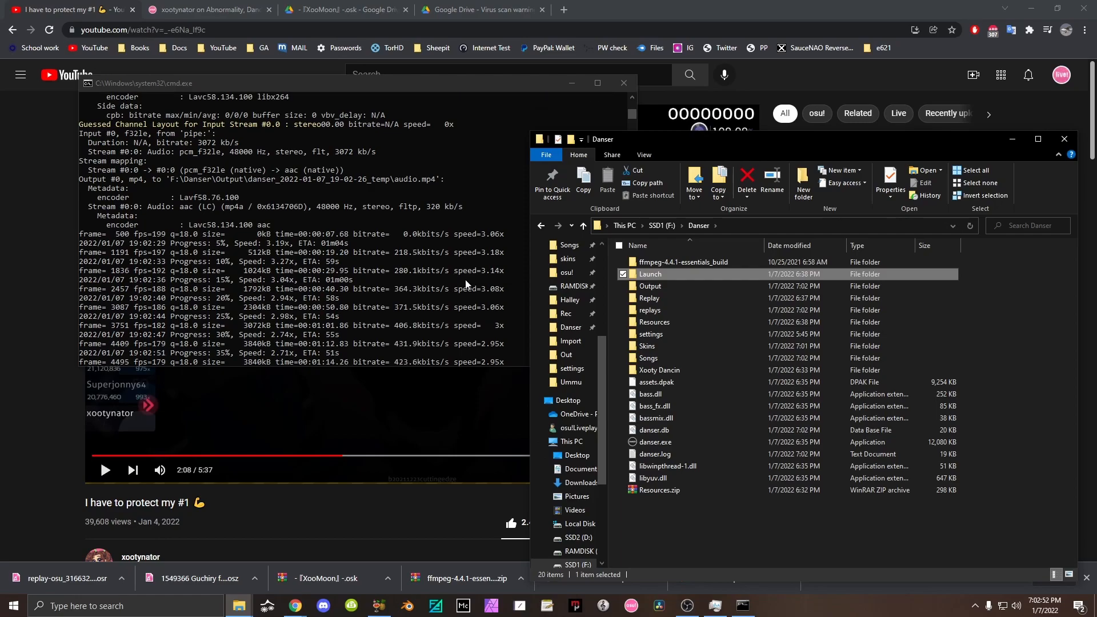
Search the web for blender, view the download page on blender.org and close it.
left_click(564, 9)
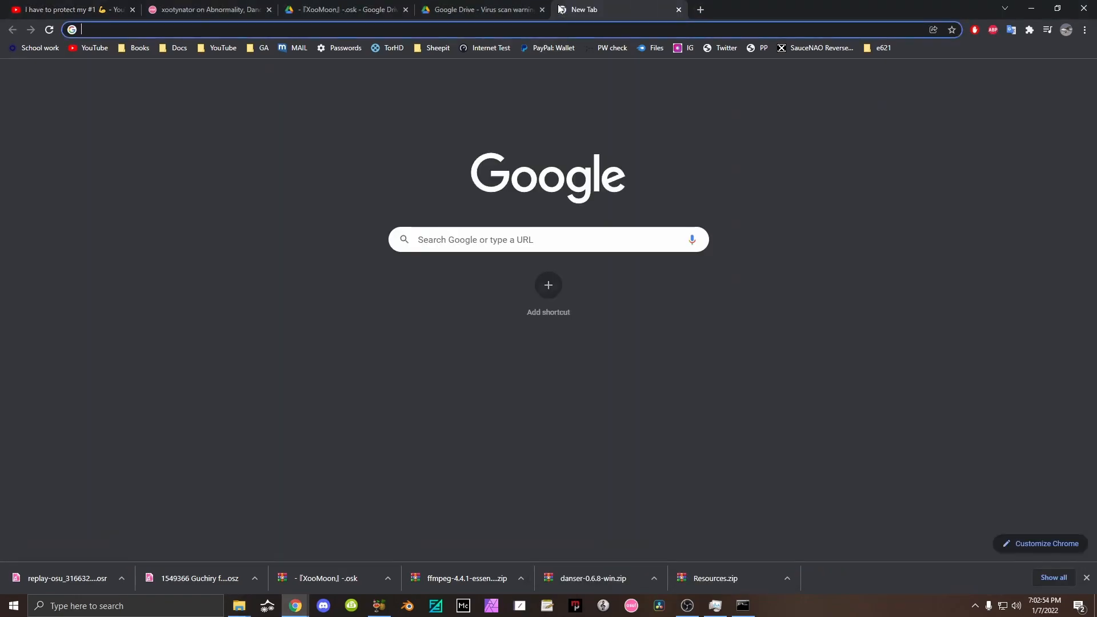
type("blender")
key("Return")
left_click(116, 186)
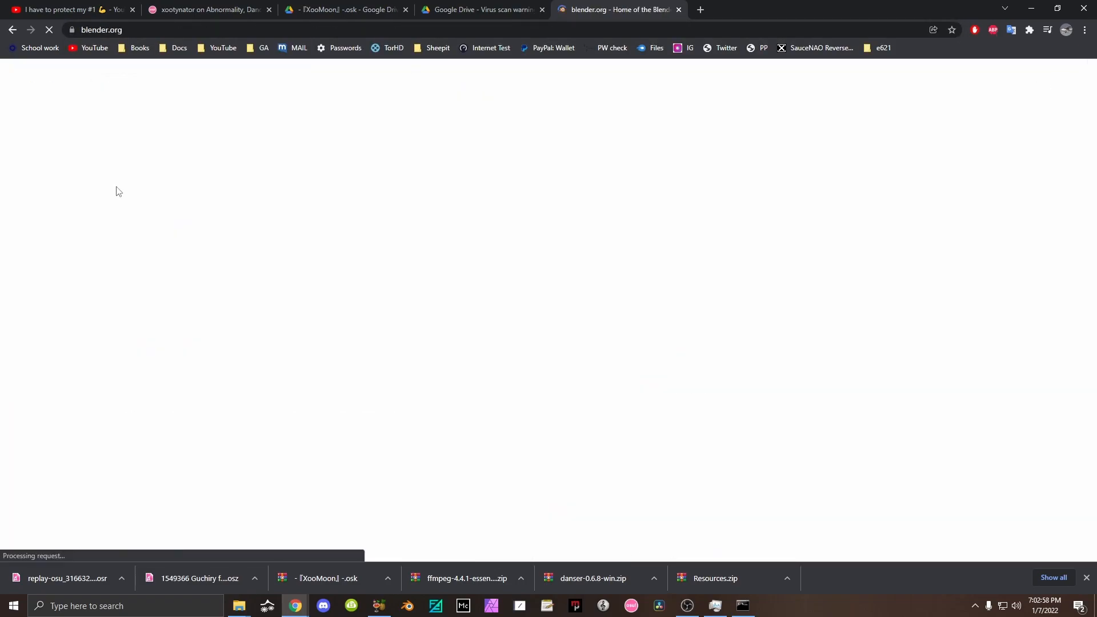
left_click(289, 348)
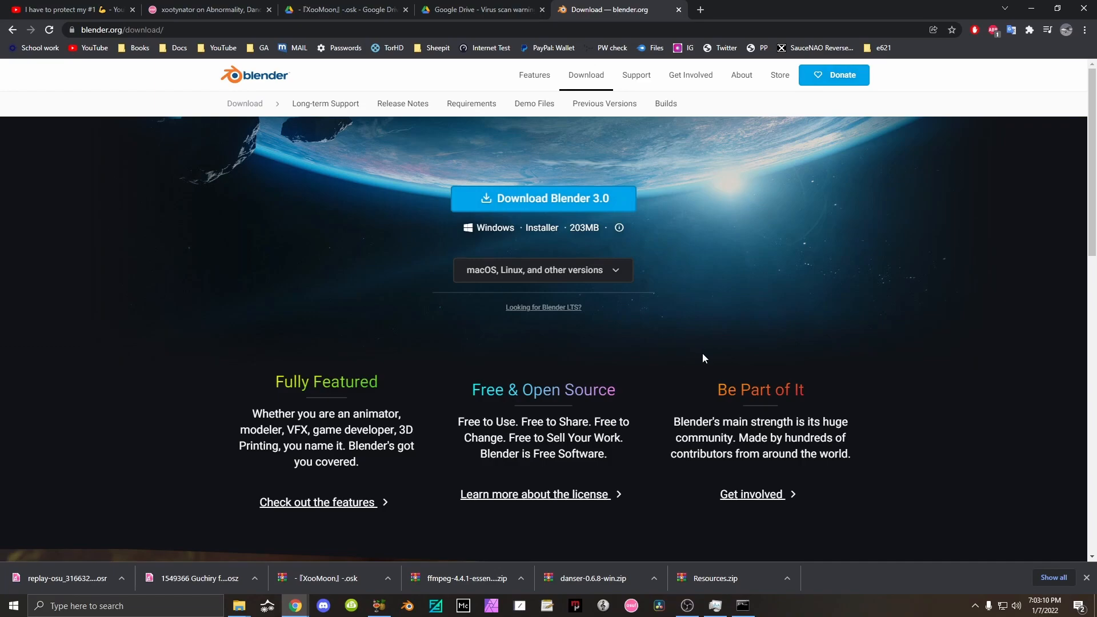
key("ctrl+w")
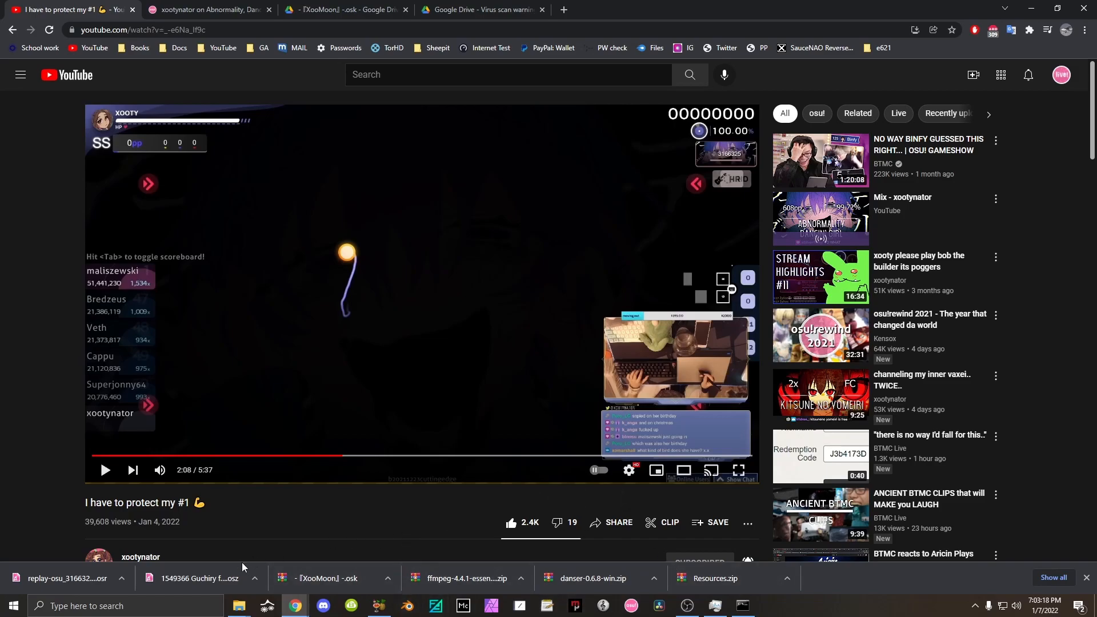
Open Liveplay.blend from Danser's Resources folder in Blender.
mouse_move(240, 608)
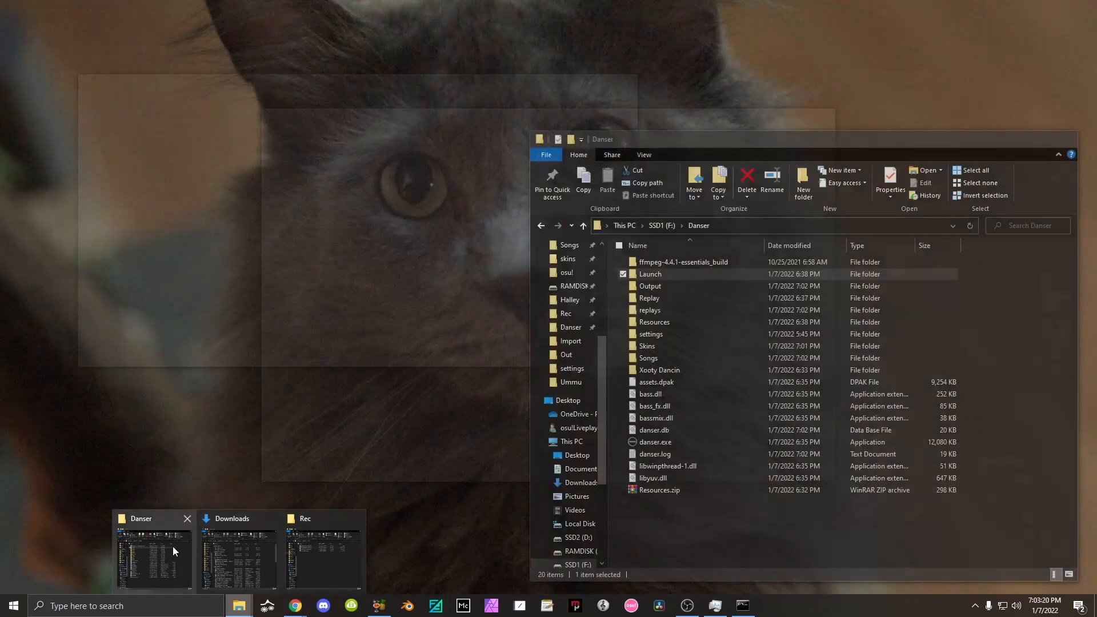
left_click(173, 546)
double_click(706, 324)
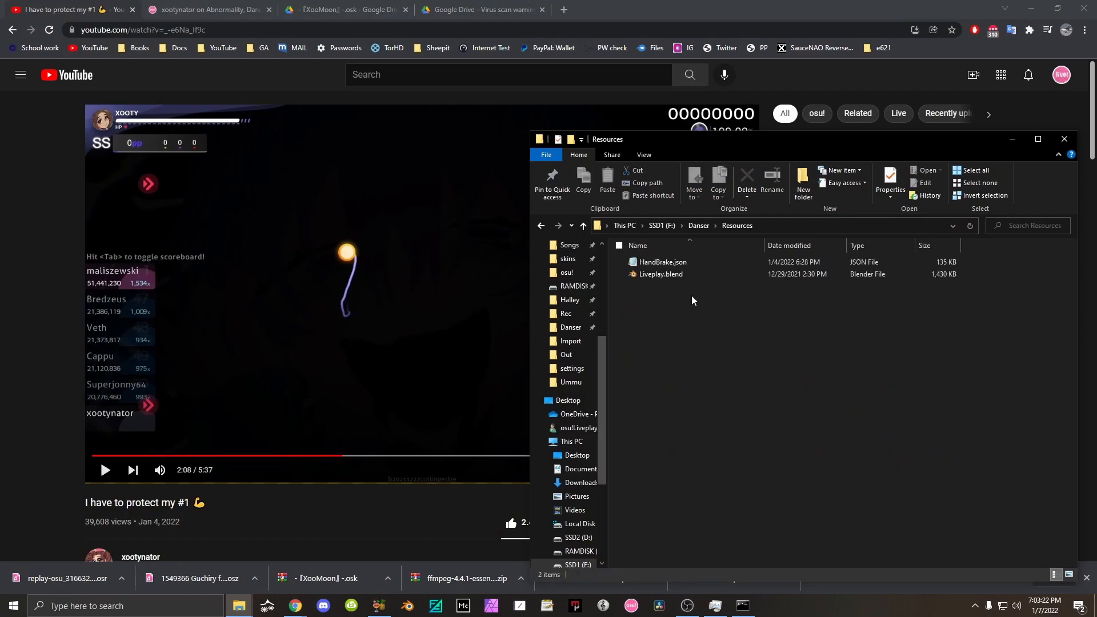
left_click(701, 263)
double_click(697, 277)
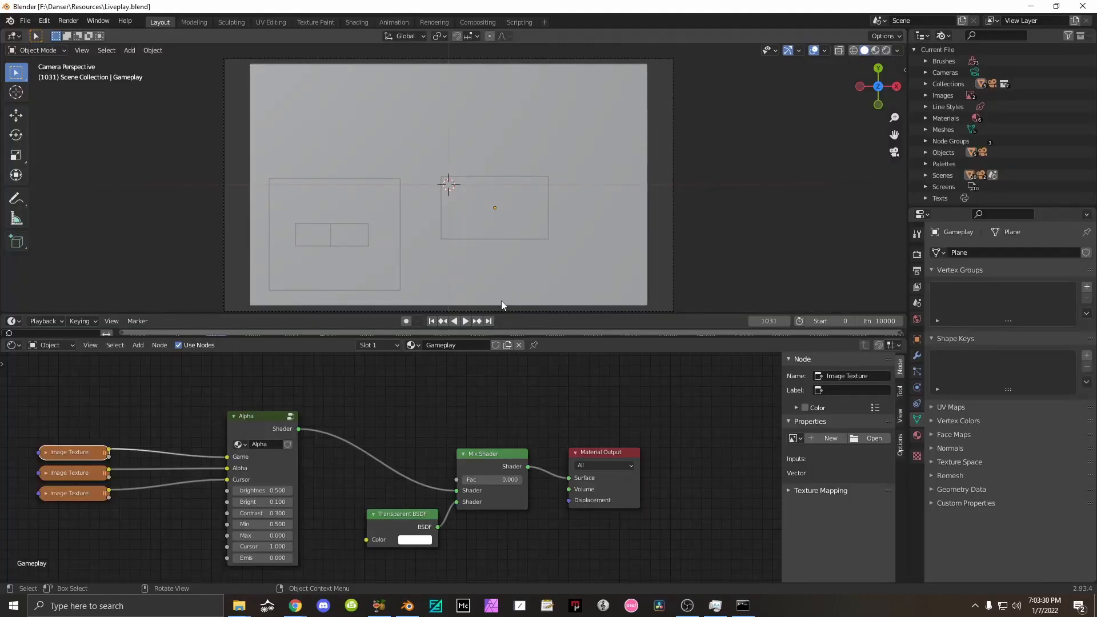
Examine the liveplay template by selecting its gameplay, overlay and hand planes and viewing their material nodes.
middle_click_drag(302, 415, 394, 390)
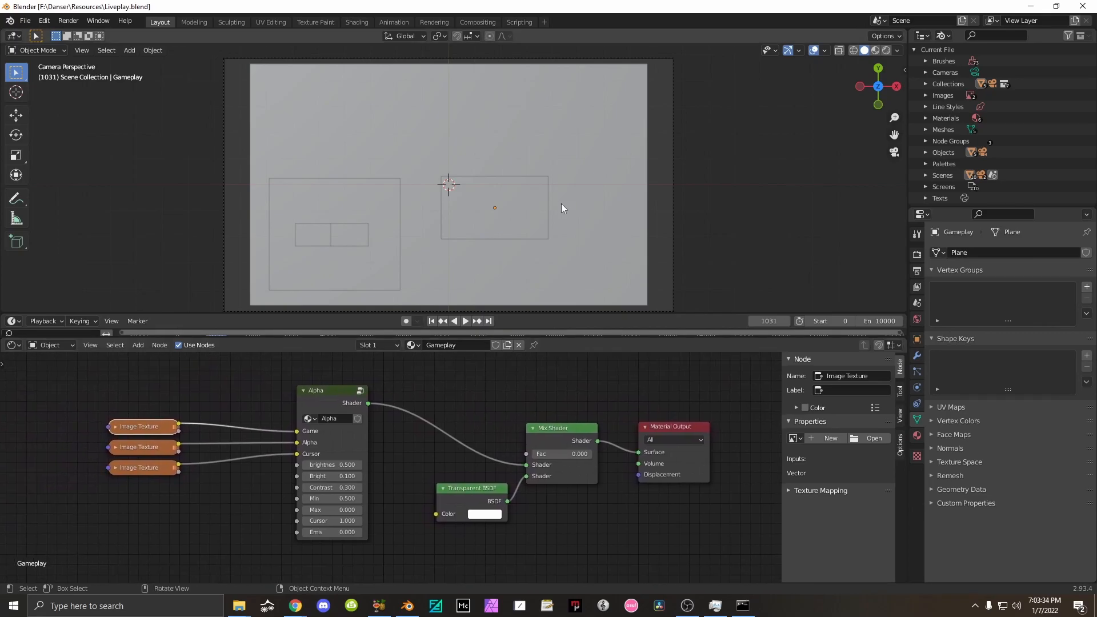
left_click(604, 209)
left_click(490, 222)
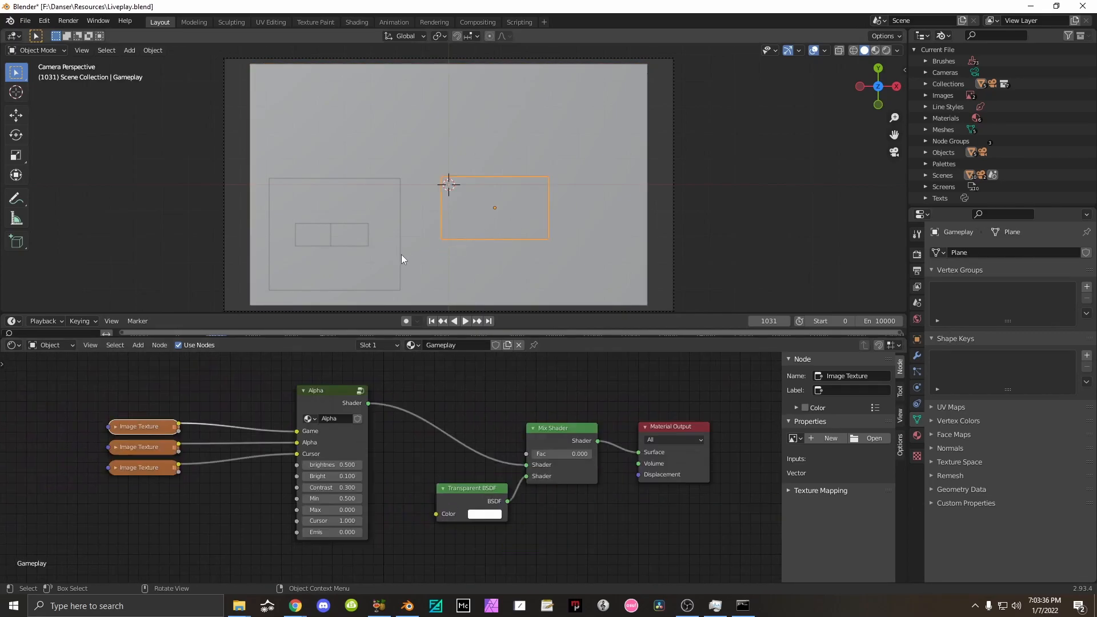
left_click(388, 238)
left_click(318, 228)
left_click(687, 181)
left_click(652, 172)
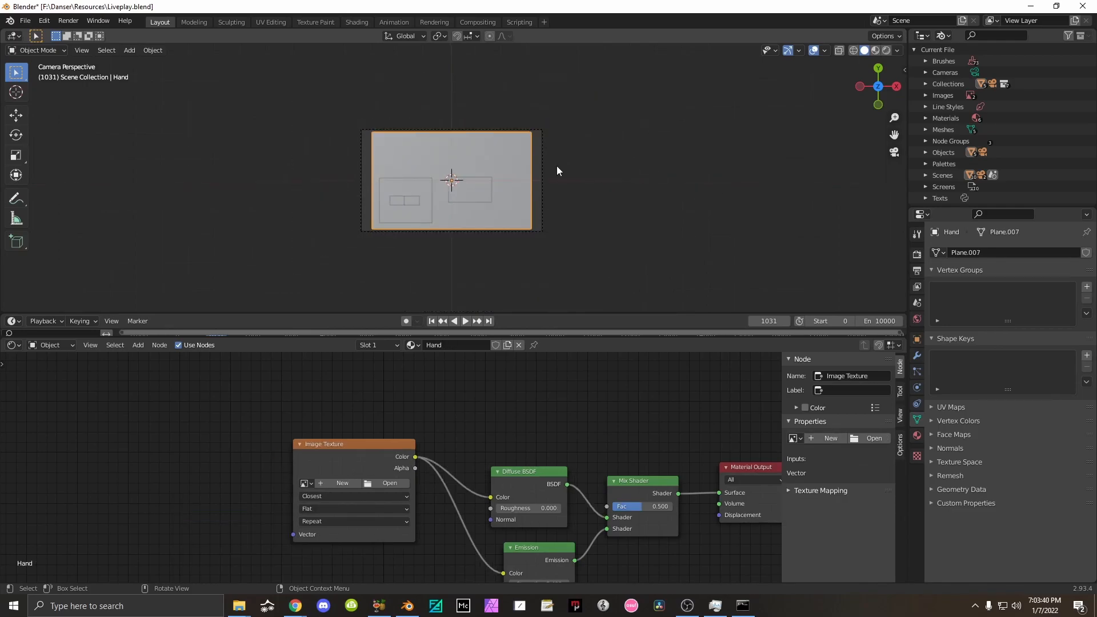
left_click(677, 131)
left_click(644, 141)
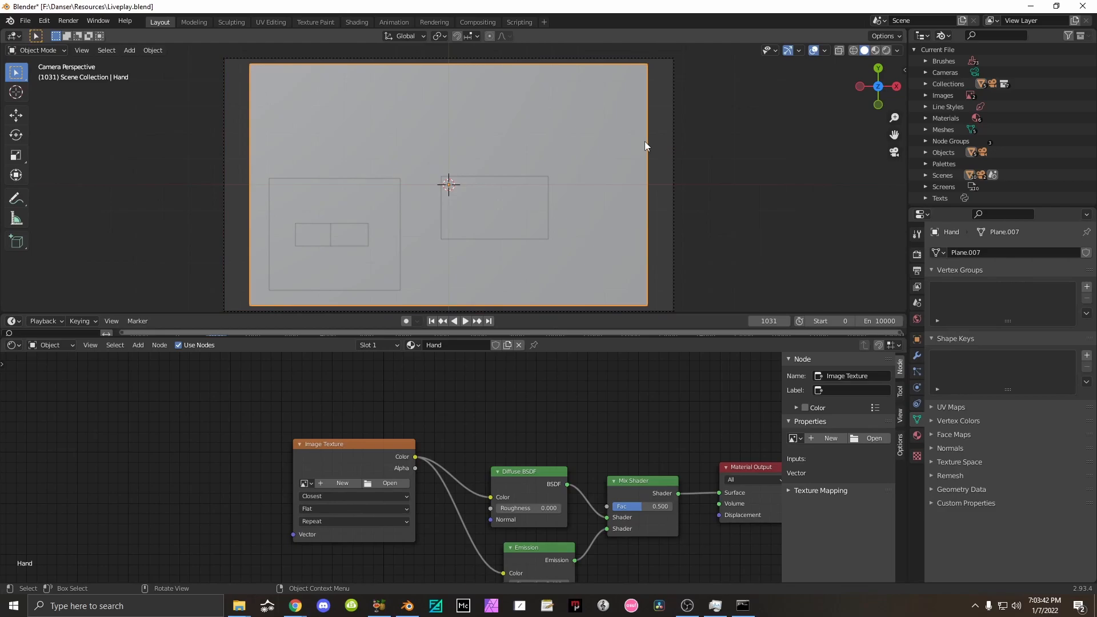
left_click(656, 130)
left_click(633, 147)
left_click(659, 142)
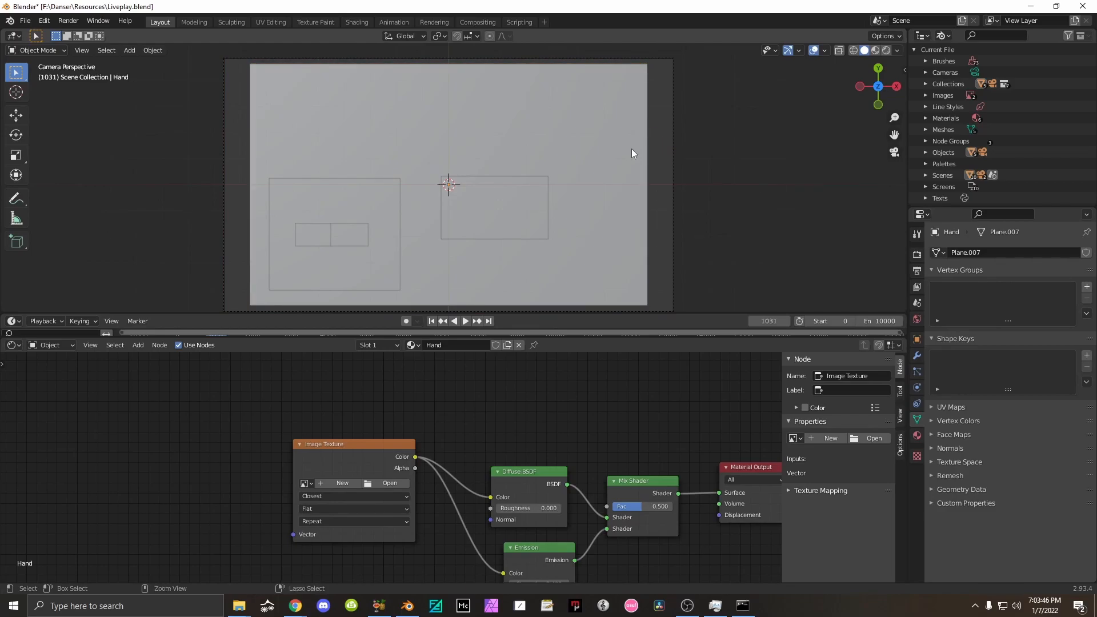
Save a copy of the Blender project as XootyDancin.blend in F:\Danser\Xooty Dancin.
key("ctrl+shift+s")
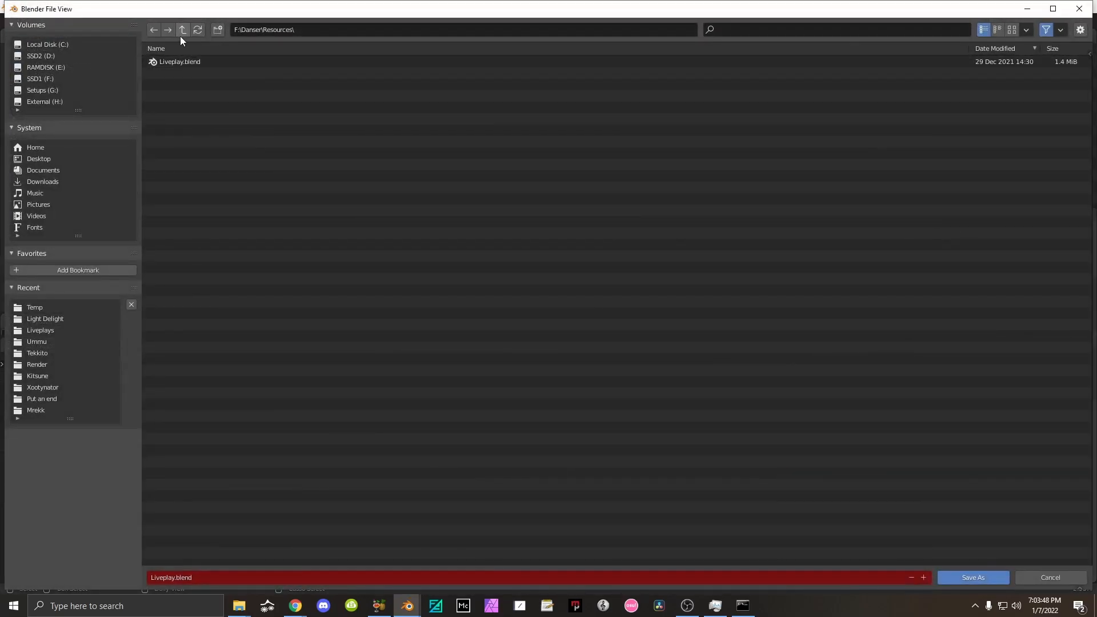
left_click(181, 30)
double_click(173, 143)
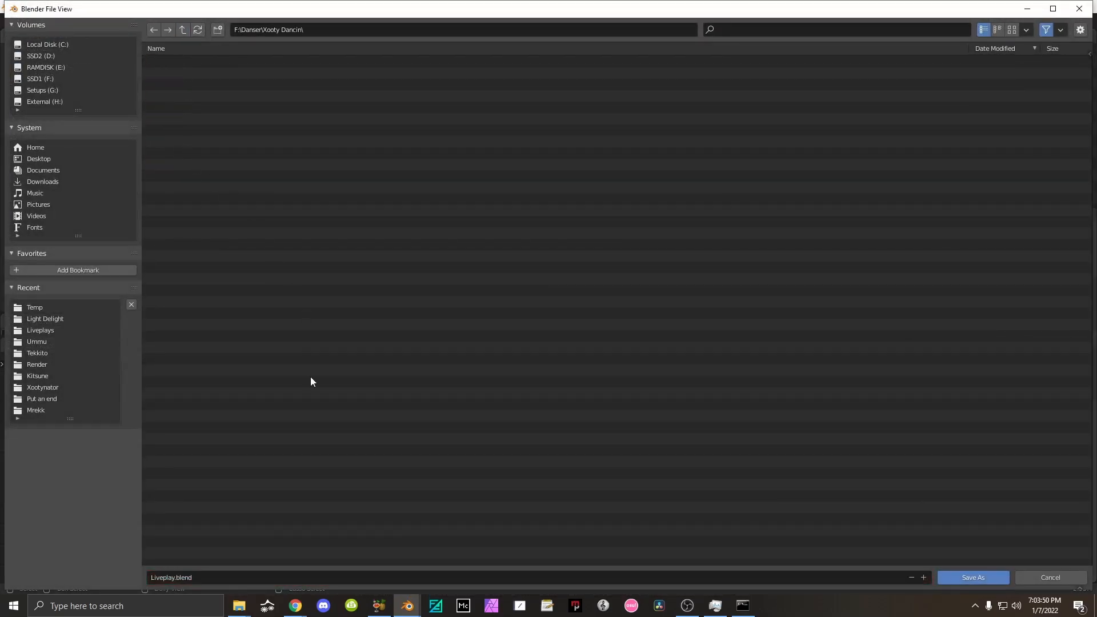
left_click(171, 578)
double_click(171, 579)
type("Xooty")
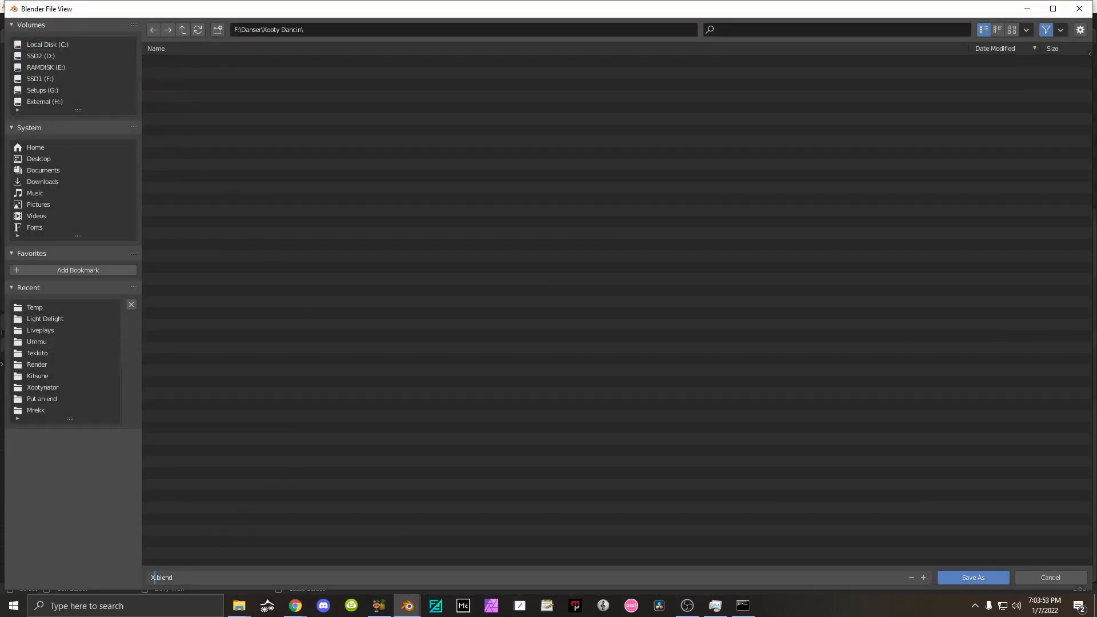
type("Dancin")
key("Return")
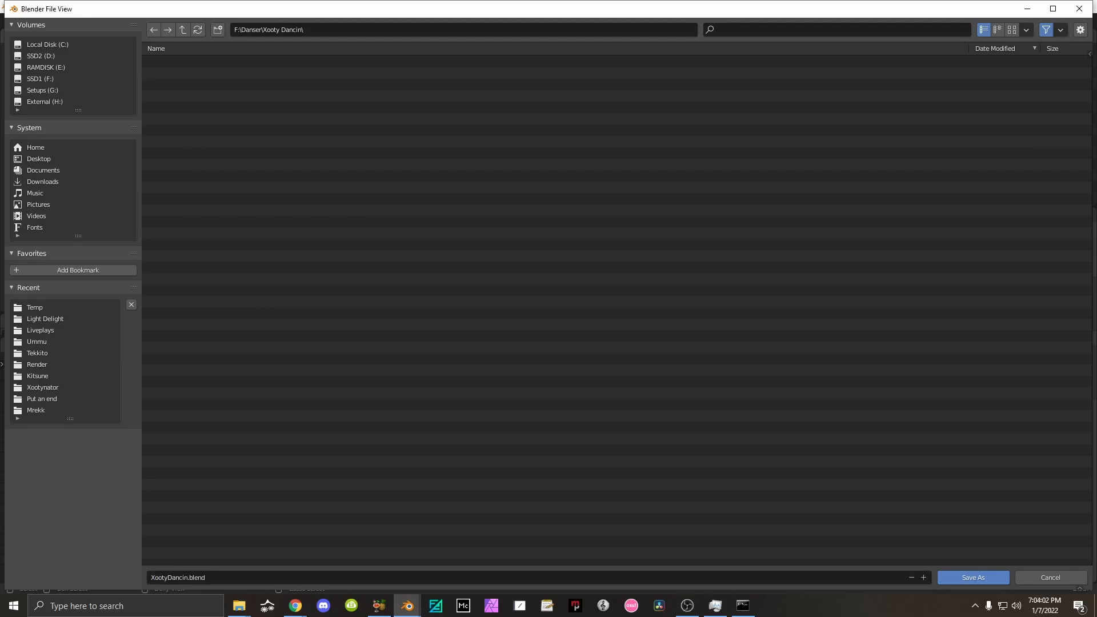
left_click(990, 577)
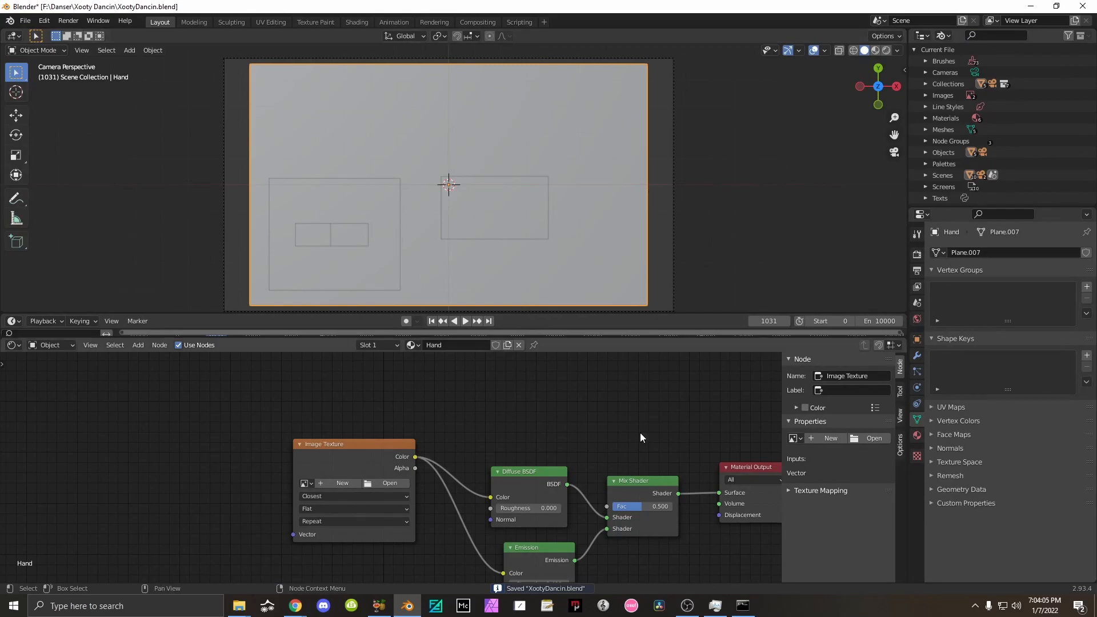
Check the recording progress in the command window and open Danser's Output folder in File Explorer.
left_click(742, 606)
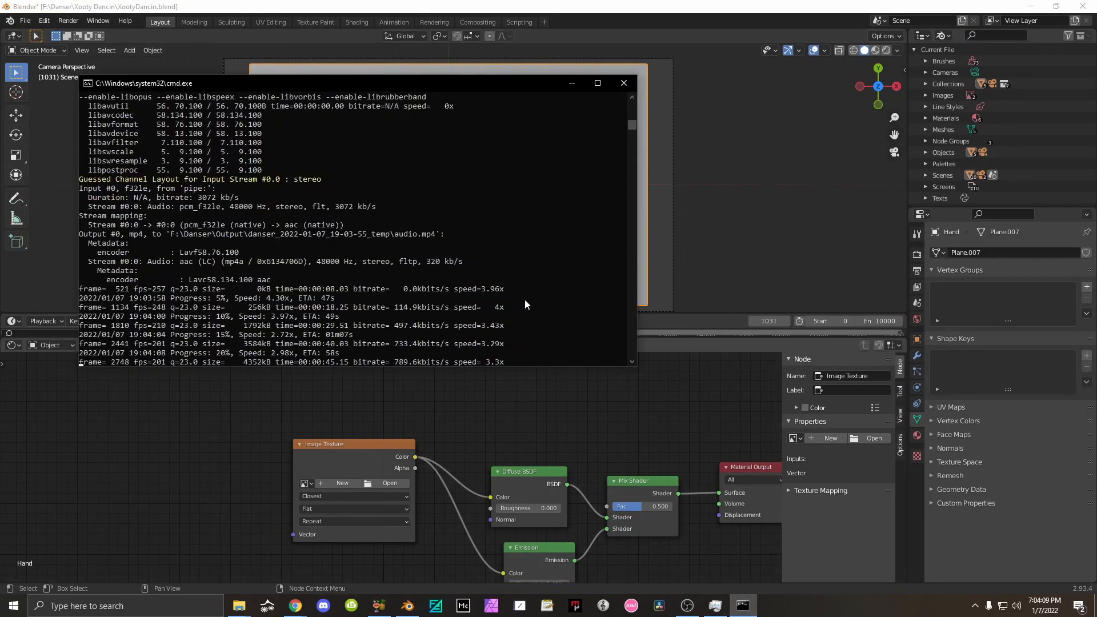
left_click(573, 82)
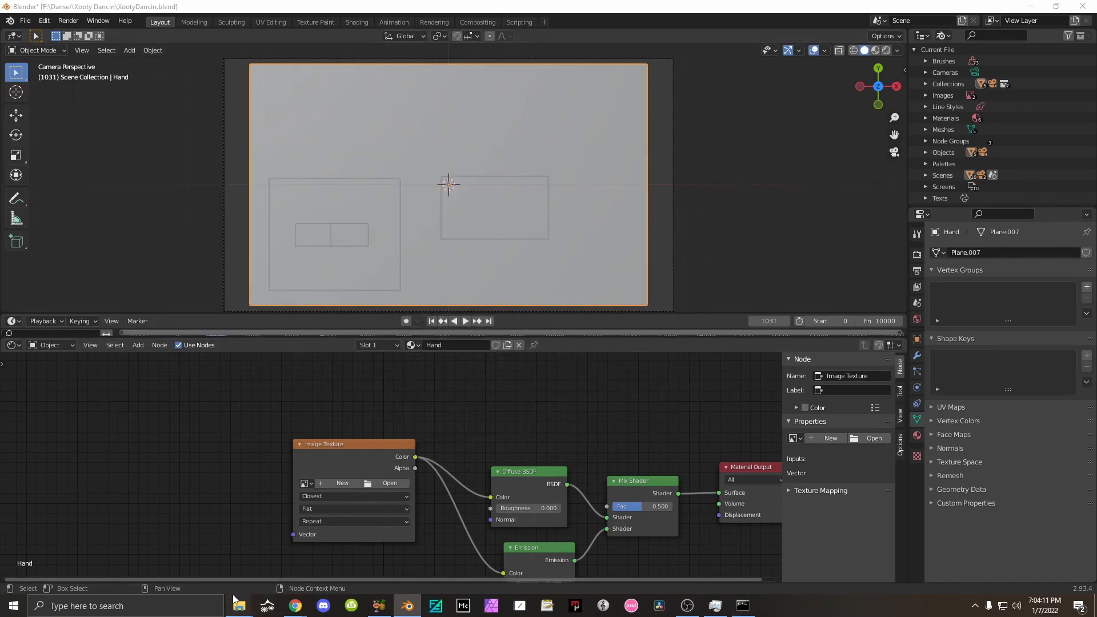
mouse_move(239, 606)
left_click(323, 551)
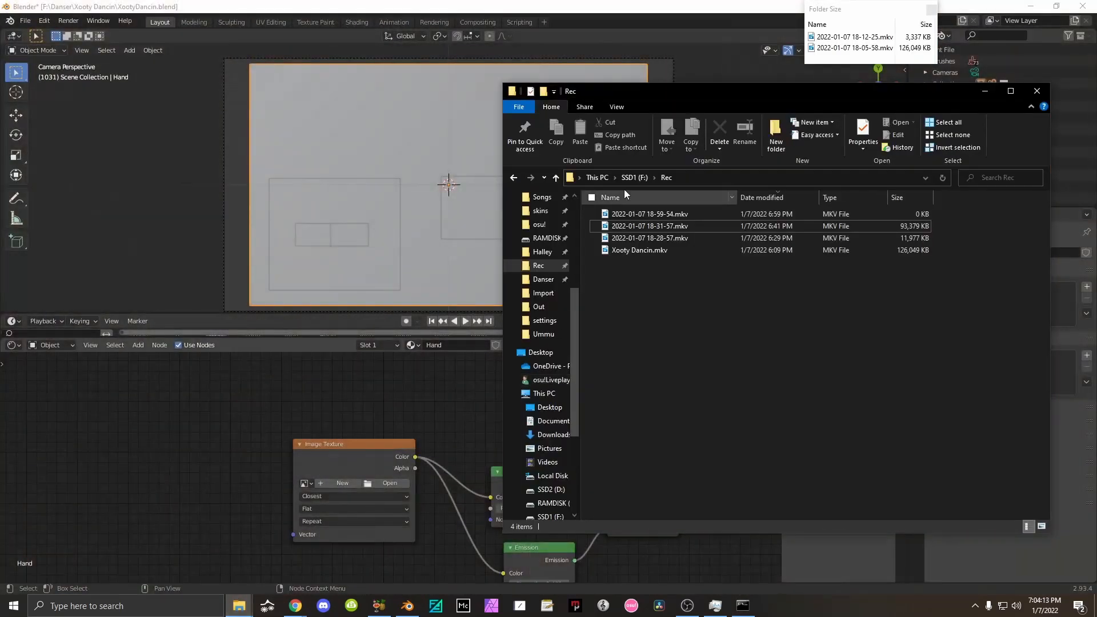
left_click(543, 279)
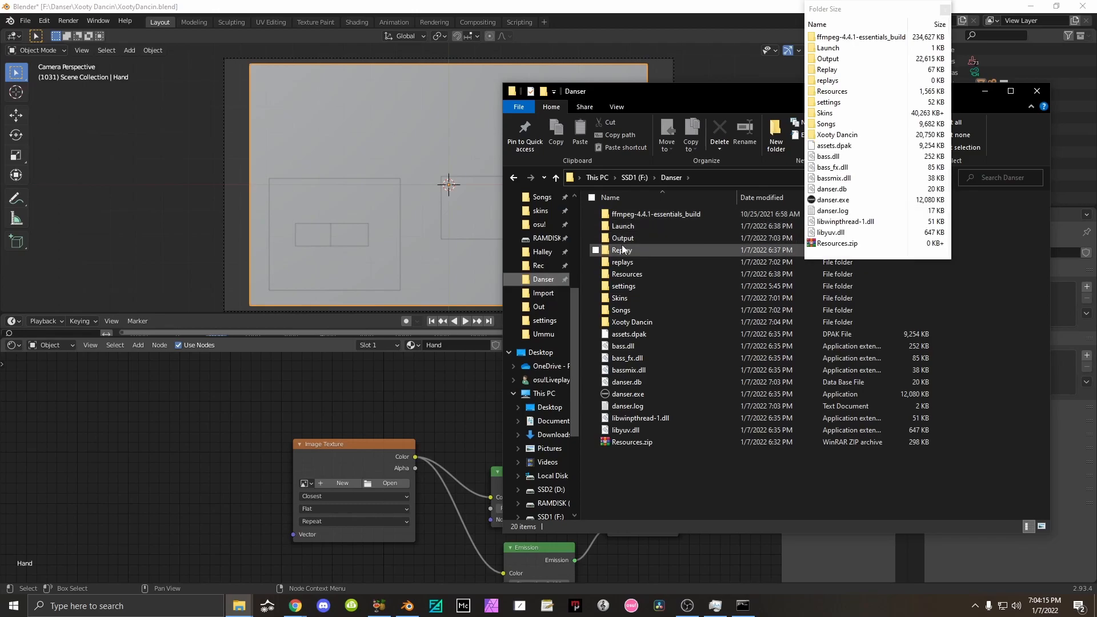
double_click(630, 242)
Play danser_2022-01-07_19-02-26.mp4 from about 18 seconds in to review the cursor recording, and close the player.
left_click(638, 240)
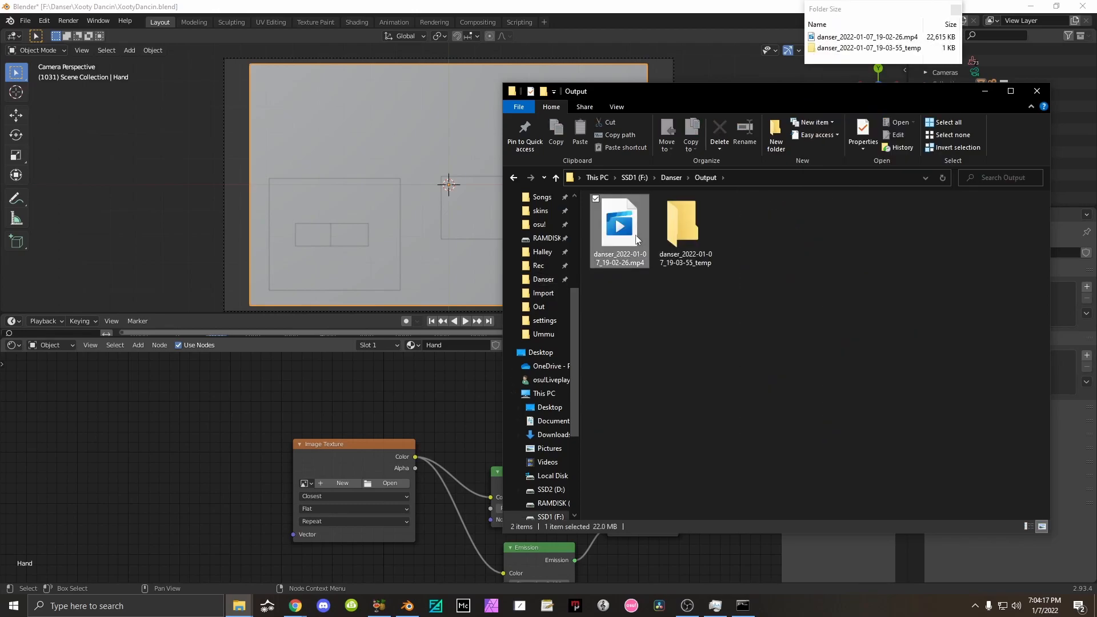
double_click(637, 239)
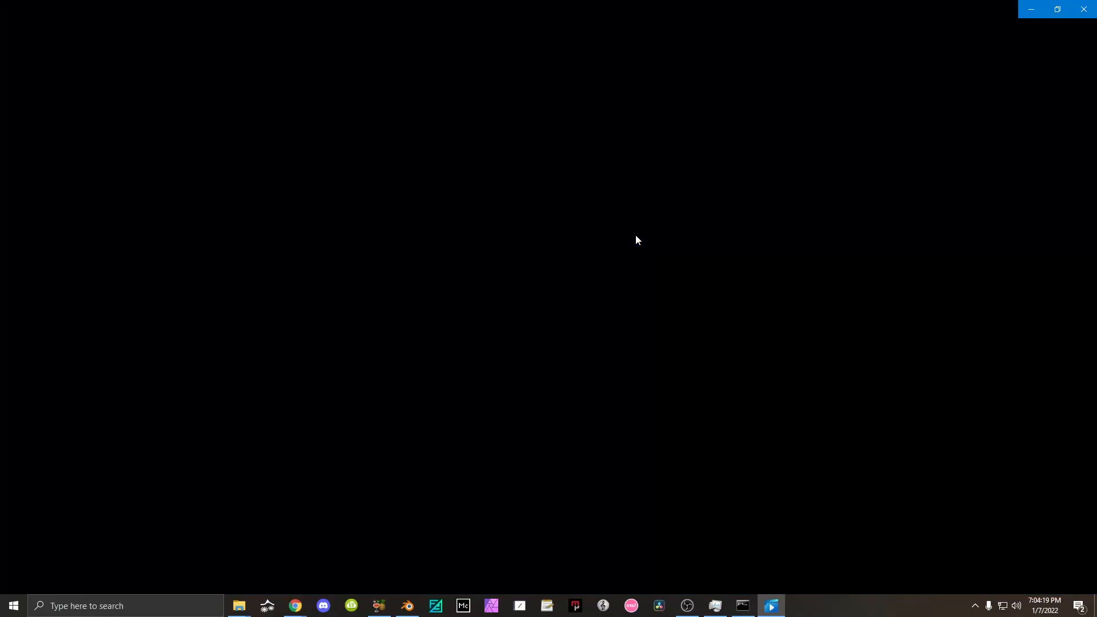
left_click(103, 554)
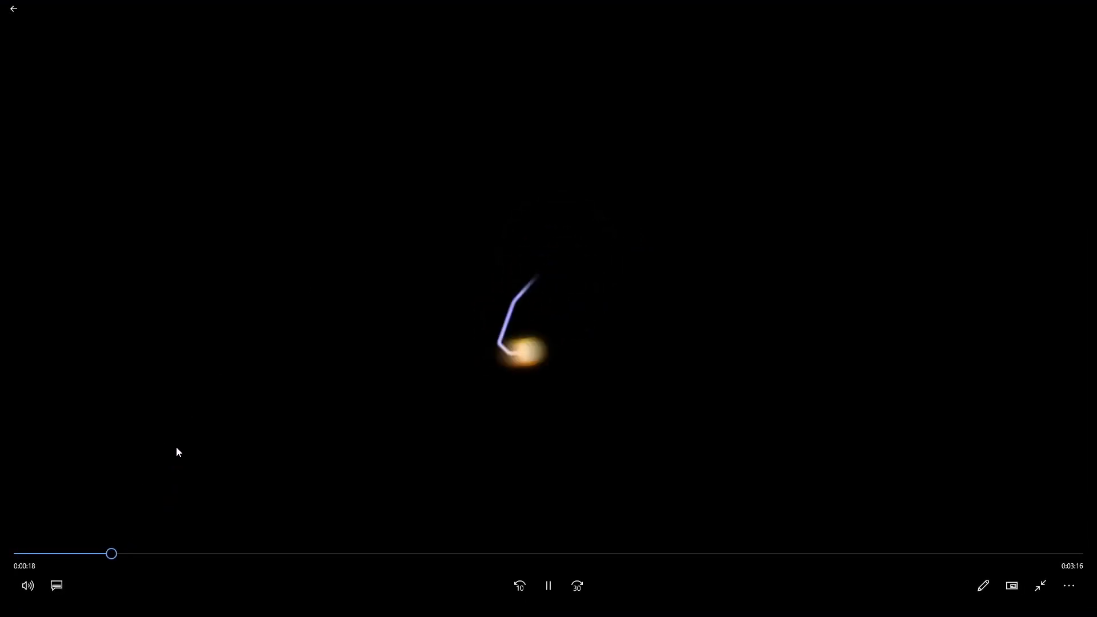
left_click(1083, 6)
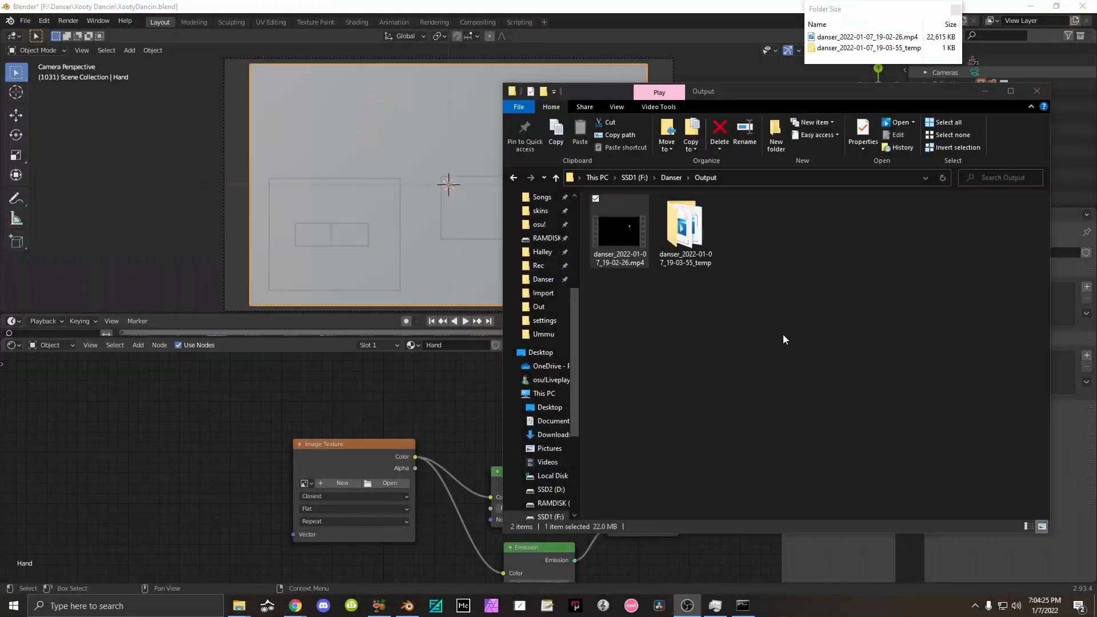
Stop the running danser recording, delete the video and temp folder from Output, and return to the Danser folder.
left_click(743, 606)
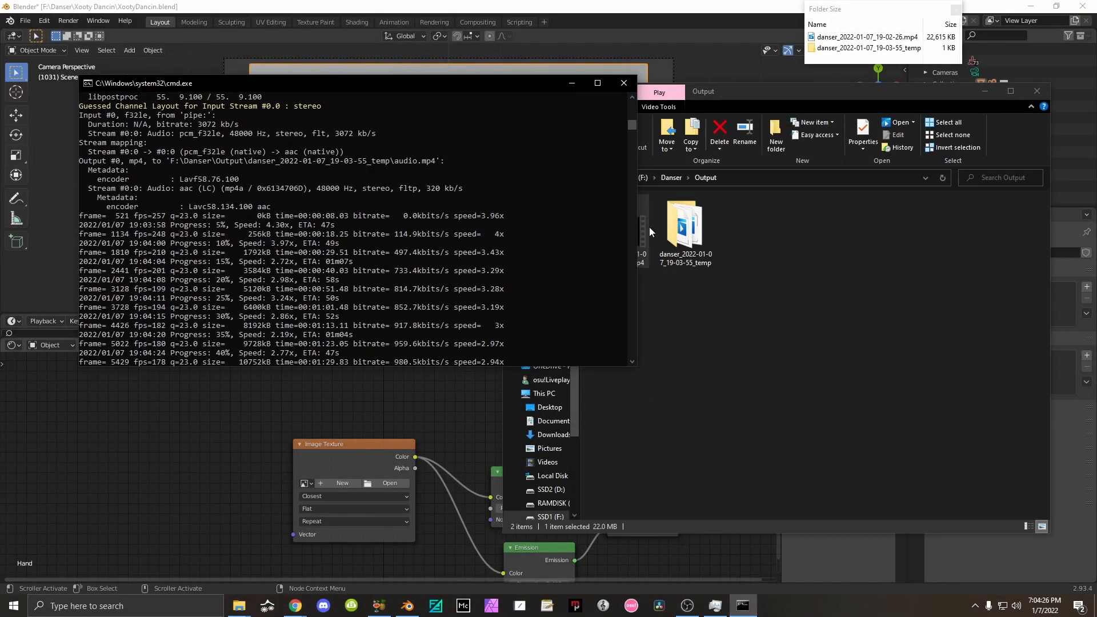
left_click(623, 86)
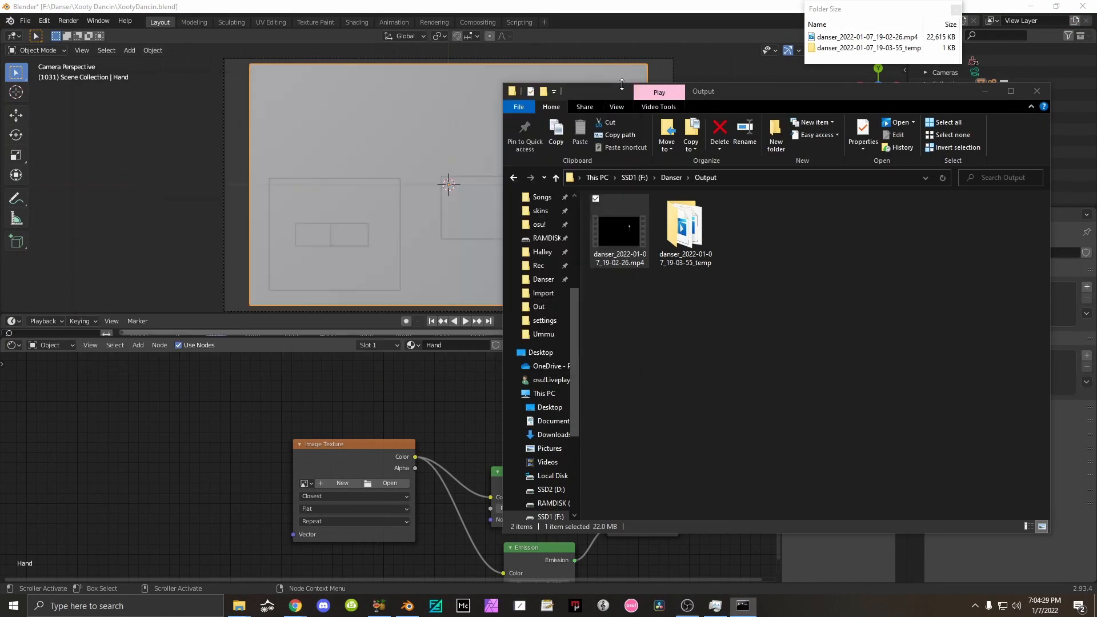
left_click(671, 317)
left_click_drag(633, 301, 756, 245)
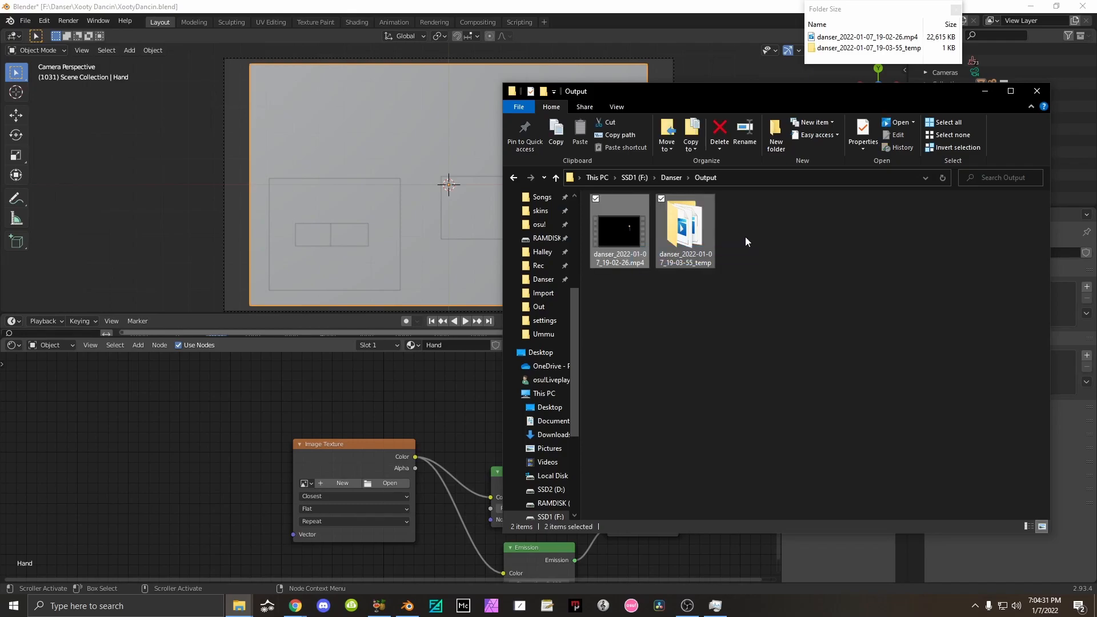
left_click_drag(636, 302, 770, 235)
key("Delete")
left_click(673, 178)
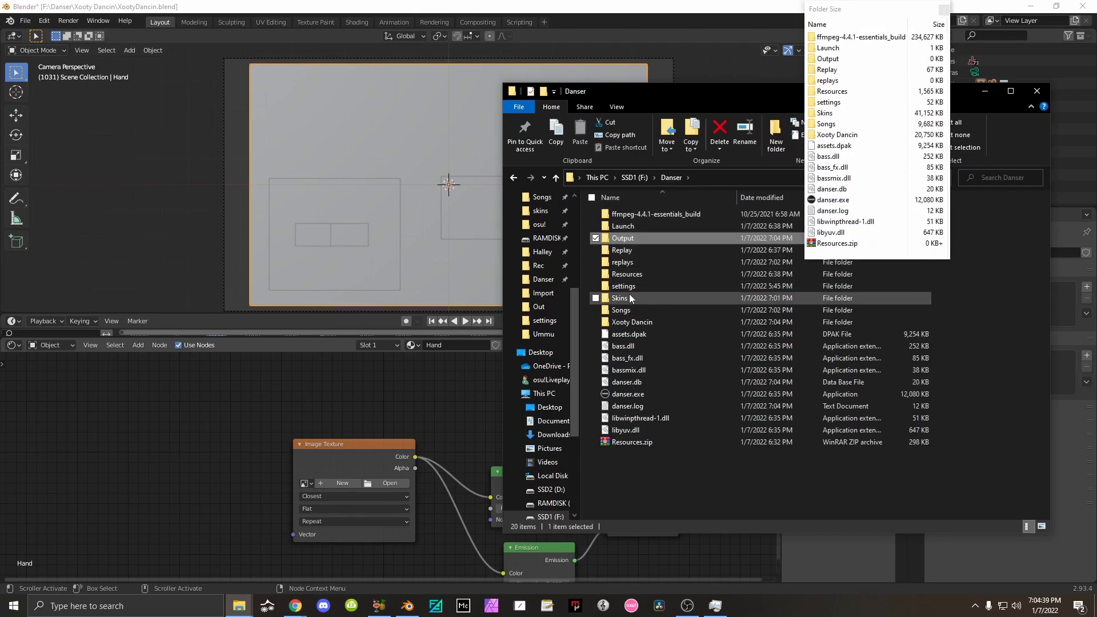
Play the YouTube reference video briefly around 2:08 to examine its cursor trail, pause it, and return to the Danser folder.
key("alt+Tab")
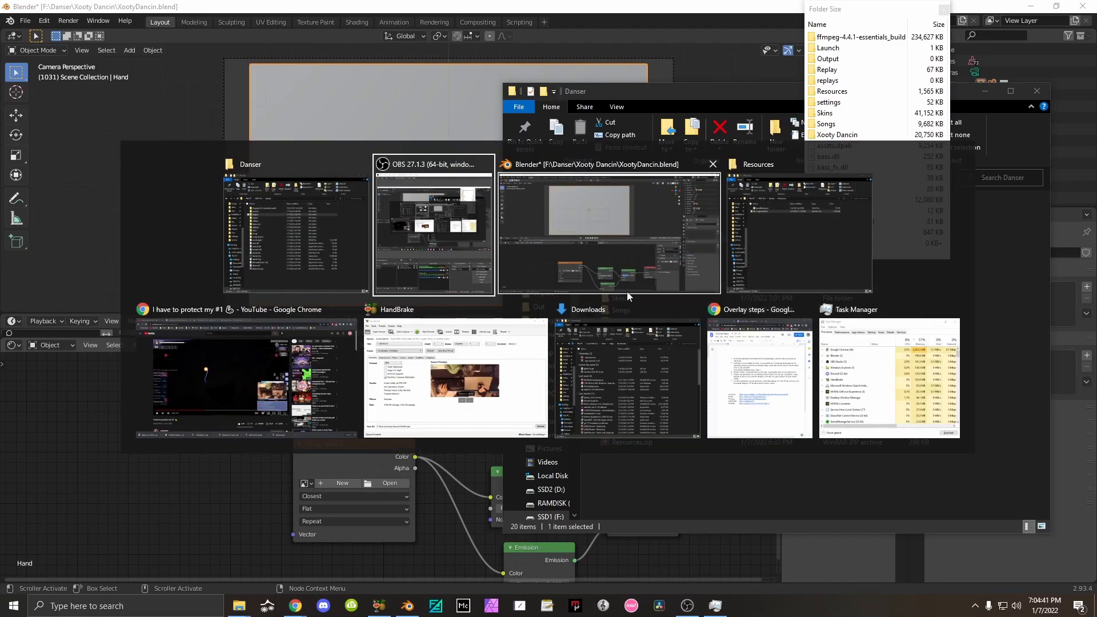
left_click(306, 335)
left_click(342, 315)
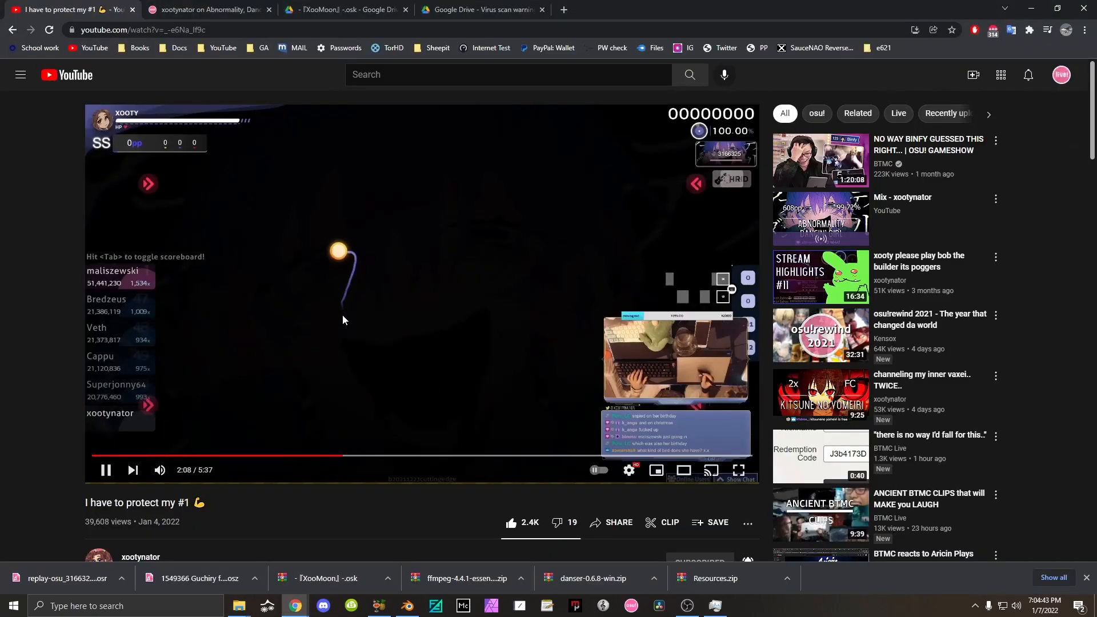
left_click(420, 318)
key("alt+Tab")
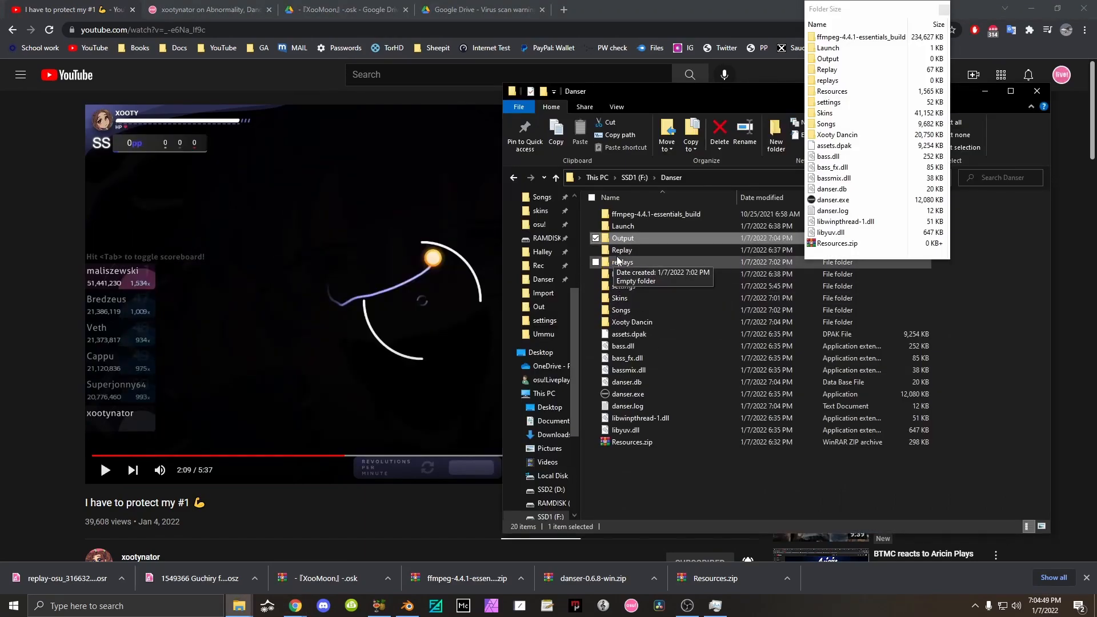
Open Cursor.json from Danser's settings folder and find "trail" to reach the skin cursor's trail settings.
double_click(627, 287)
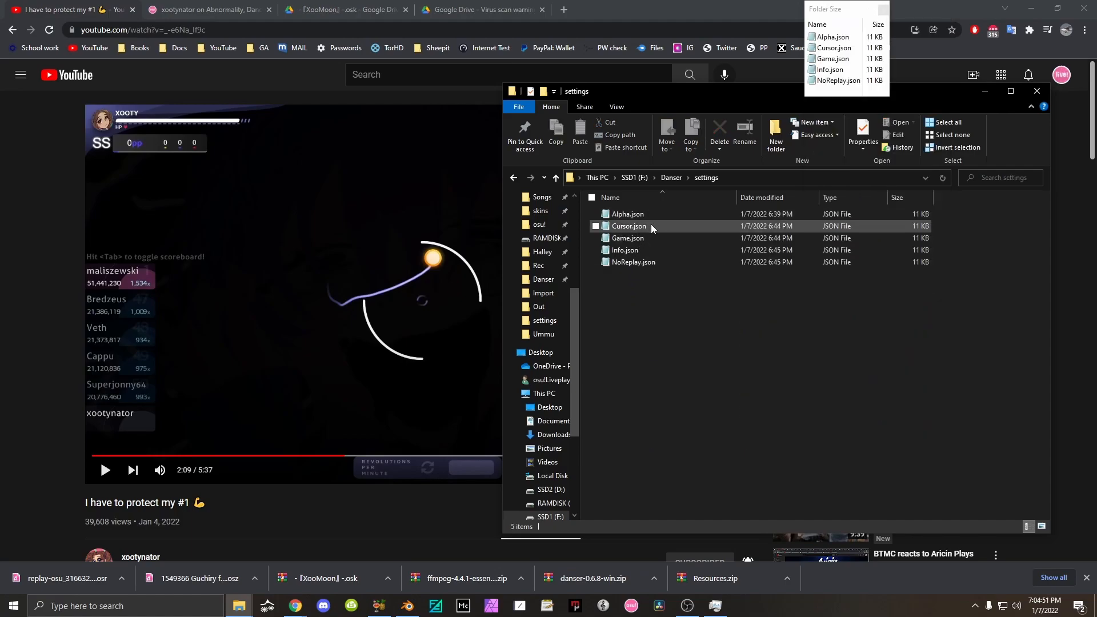
double_click(629, 226)
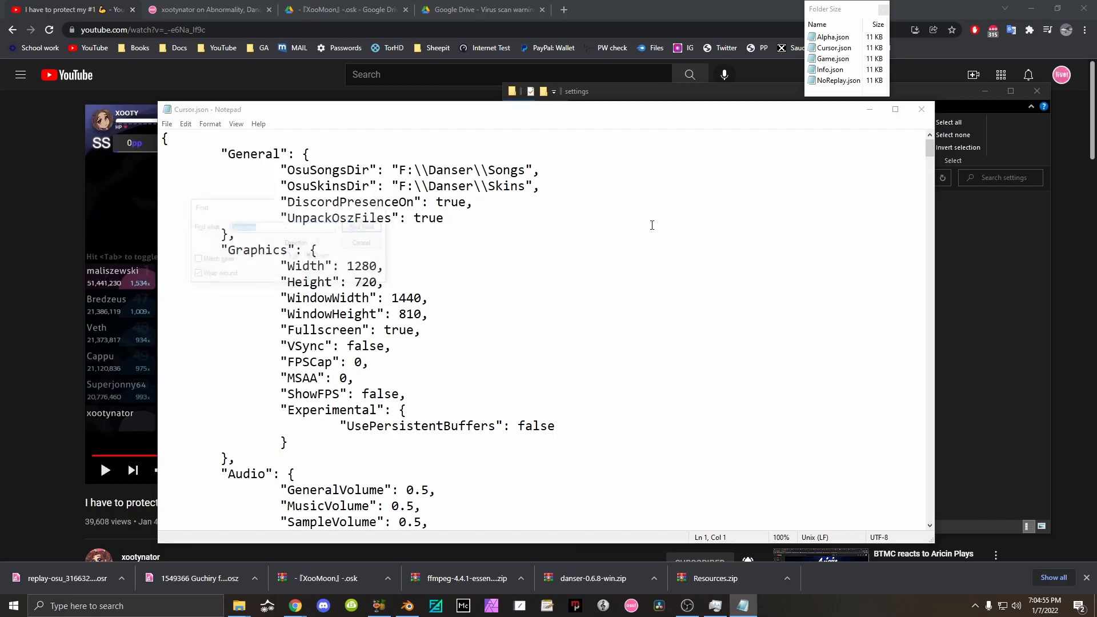
key("ctrl+f")
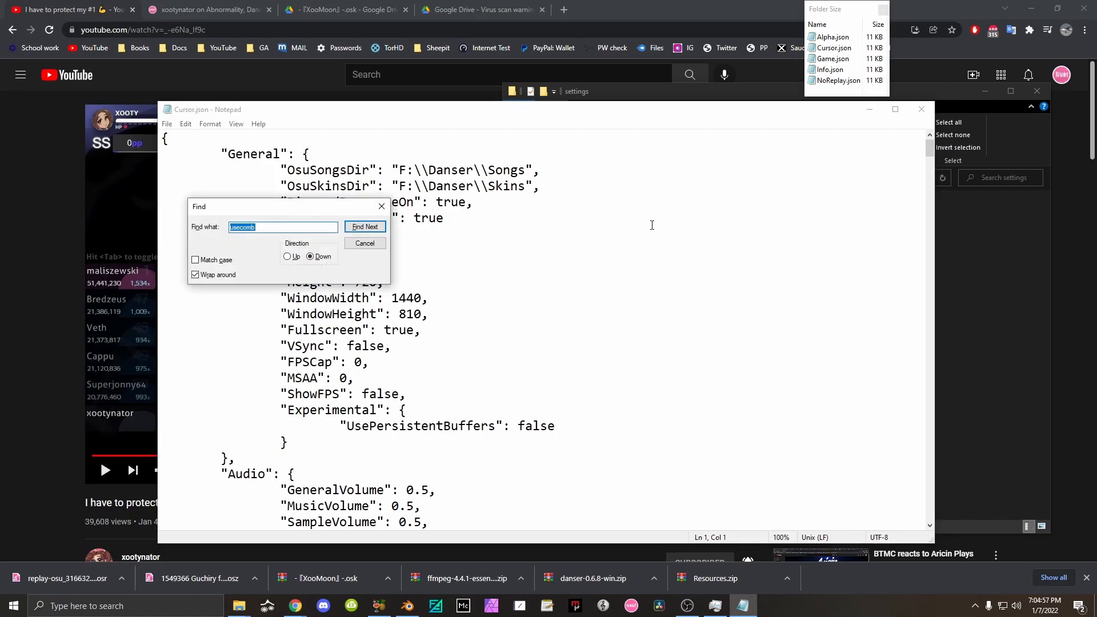
type("c")
key("BackSpace")
type("trail")
key("Return")
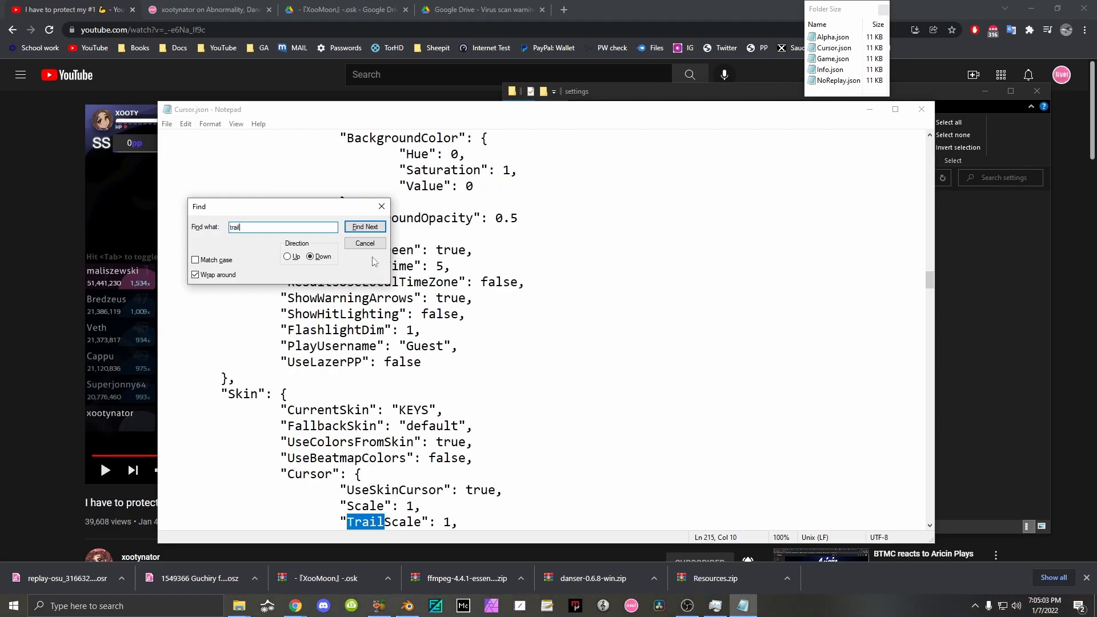
left_click(365, 244)
scroll(457, 296, "down", 2)
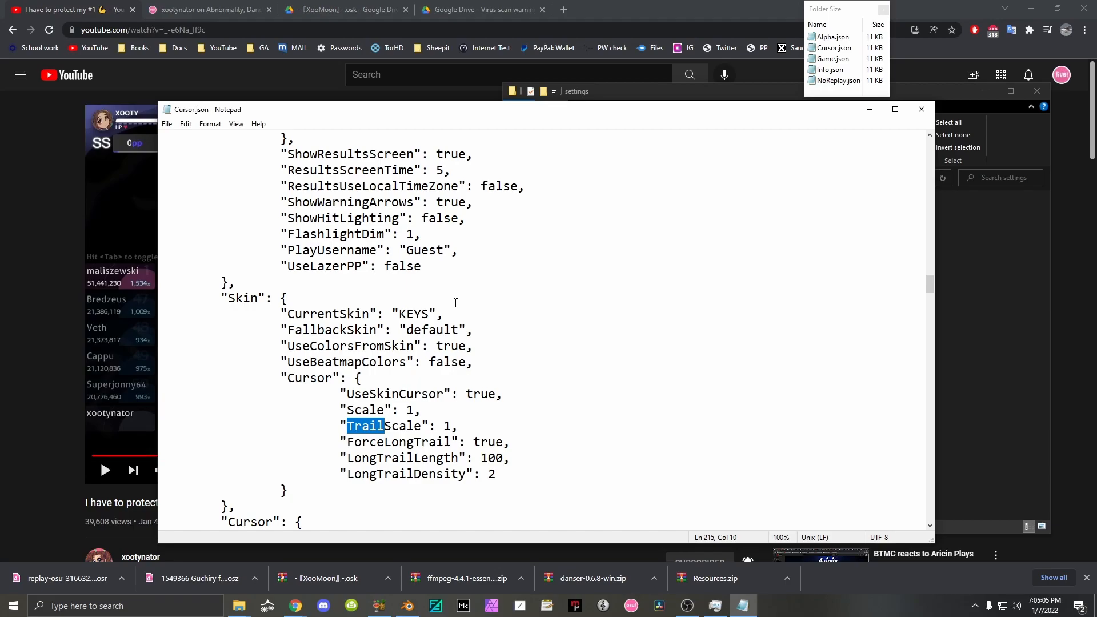
scroll(456, 302, "down", 2)
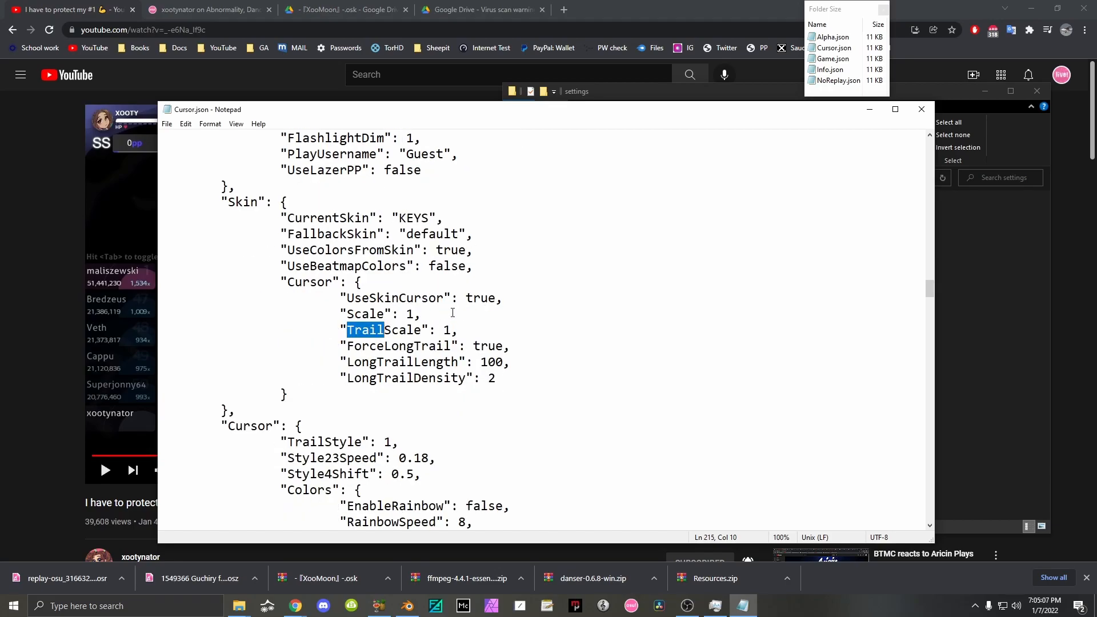
Set LongTrailDensity to 5 in the skin cursor settings of Cursor.json and return to the Danser folder.
left_click(494, 297)
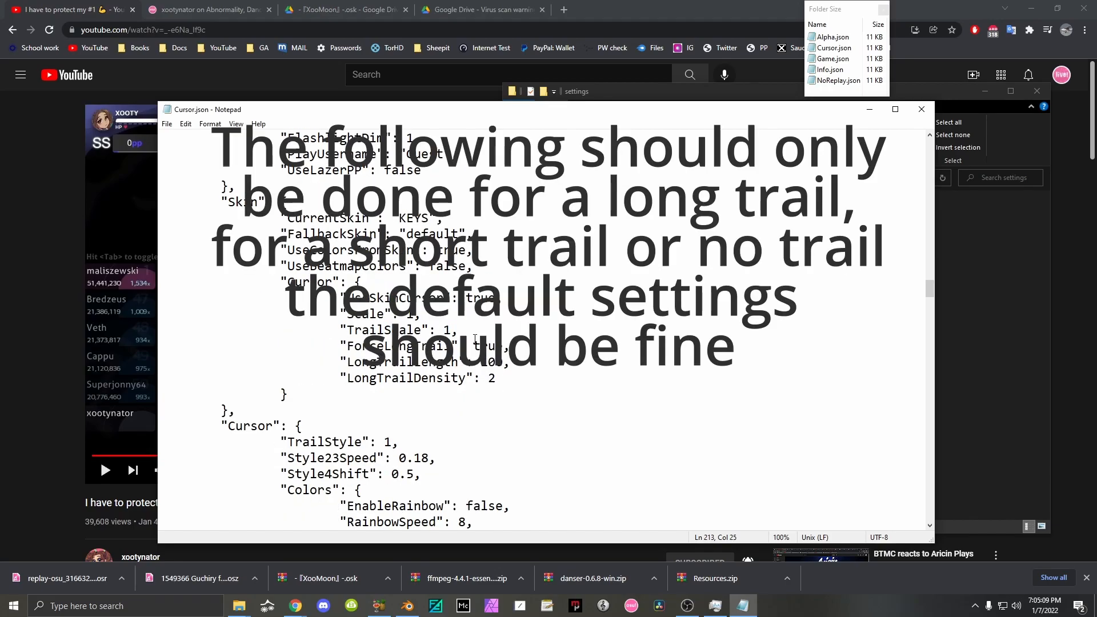
left_click_drag(481, 347, 502, 345)
left_click(510, 363)
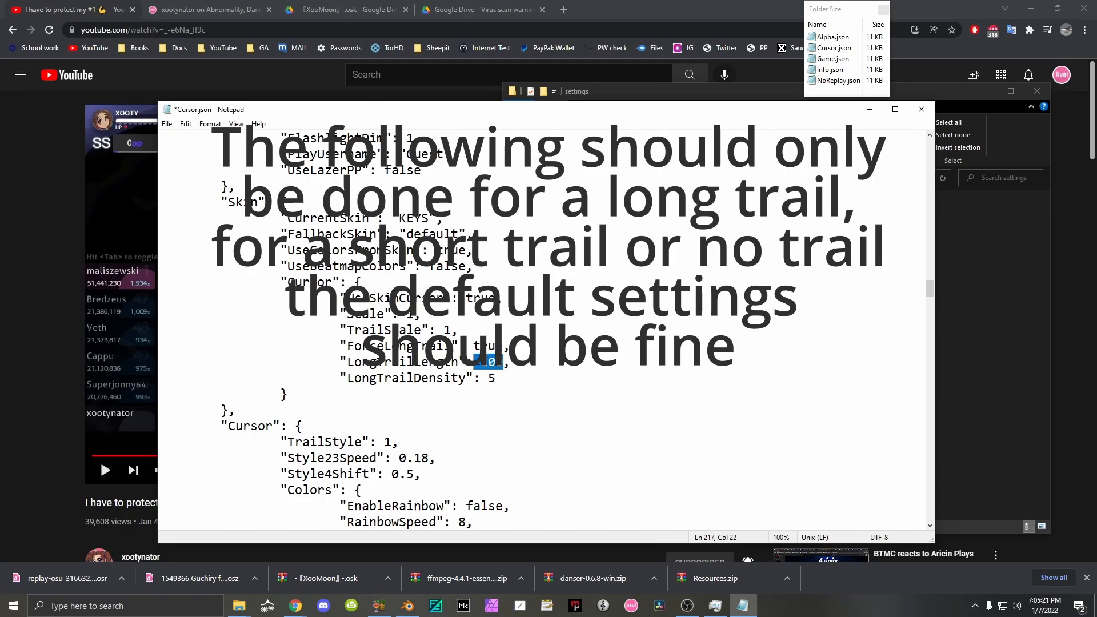
left_click_drag(474, 362, 487, 362)
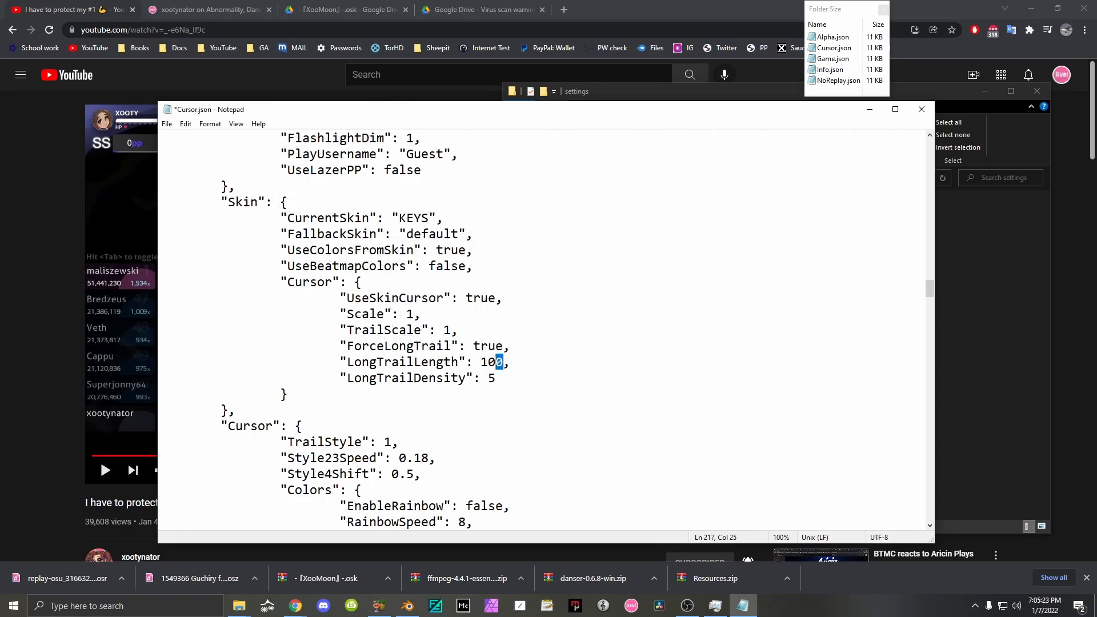
left_click(35, 262)
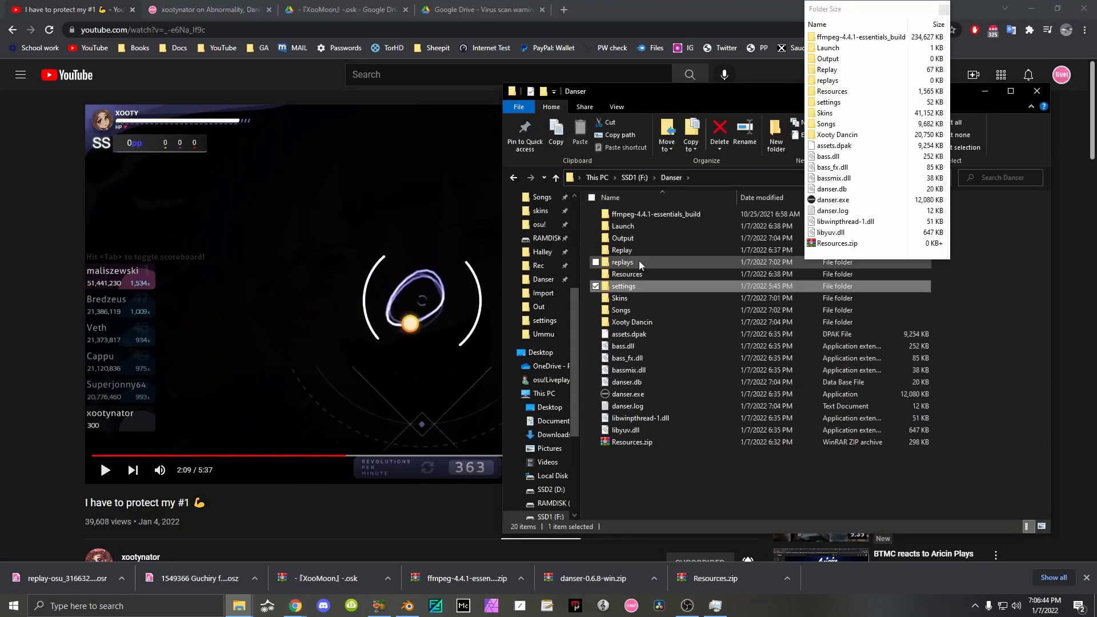
Run Normal launch.bat from Danser's Launch folder to record the videos, and dismiss the command window once it finishes.
double_click(629, 226)
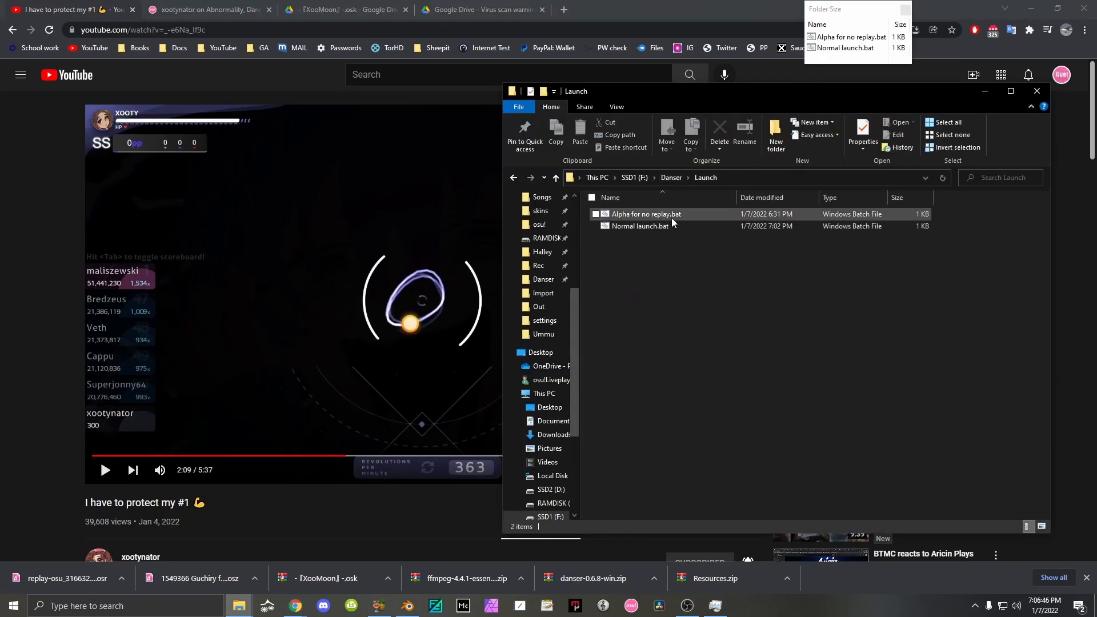
double_click(670, 227)
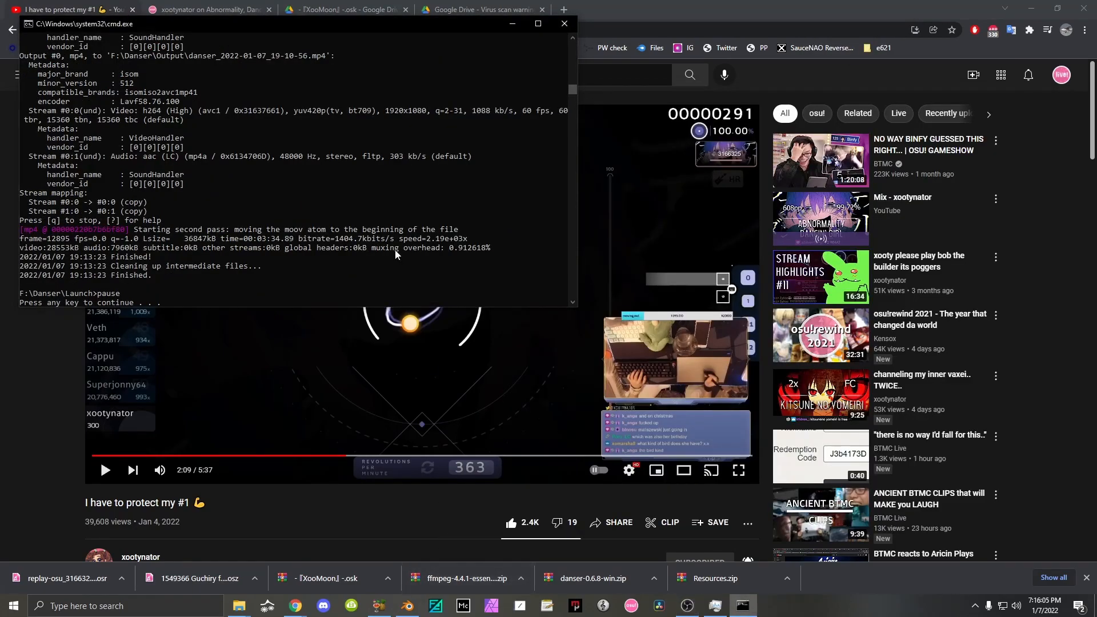
key("Return")
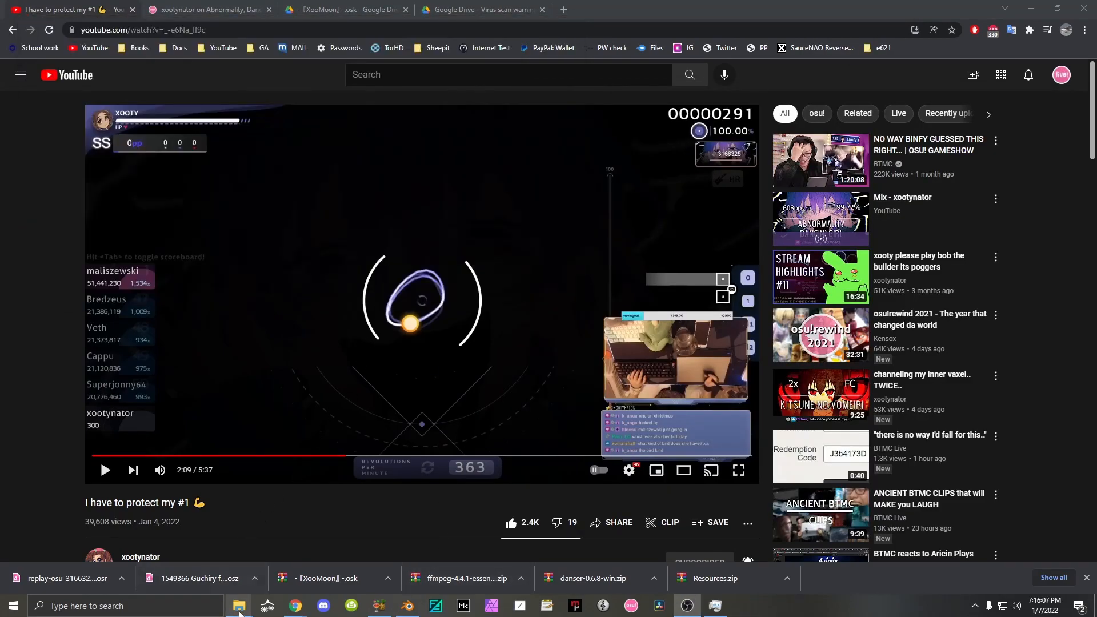
Open Danser's Output folder in File Explorer and display its videos as extra large icons.
mouse_move(239, 607)
left_click(320, 544)
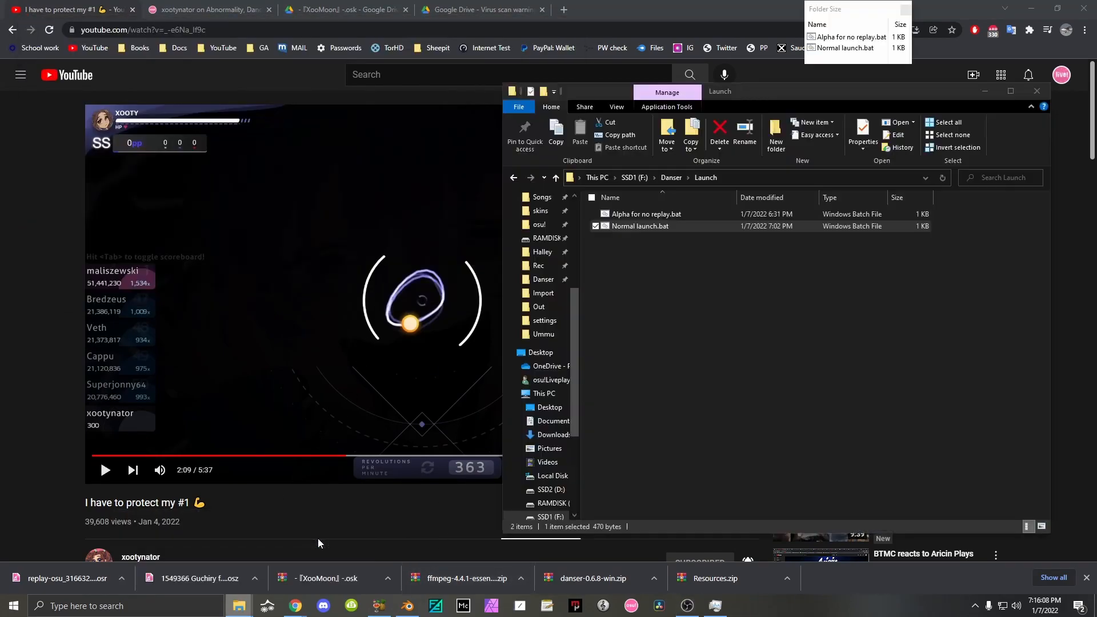
left_click(671, 178)
double_click(642, 239)
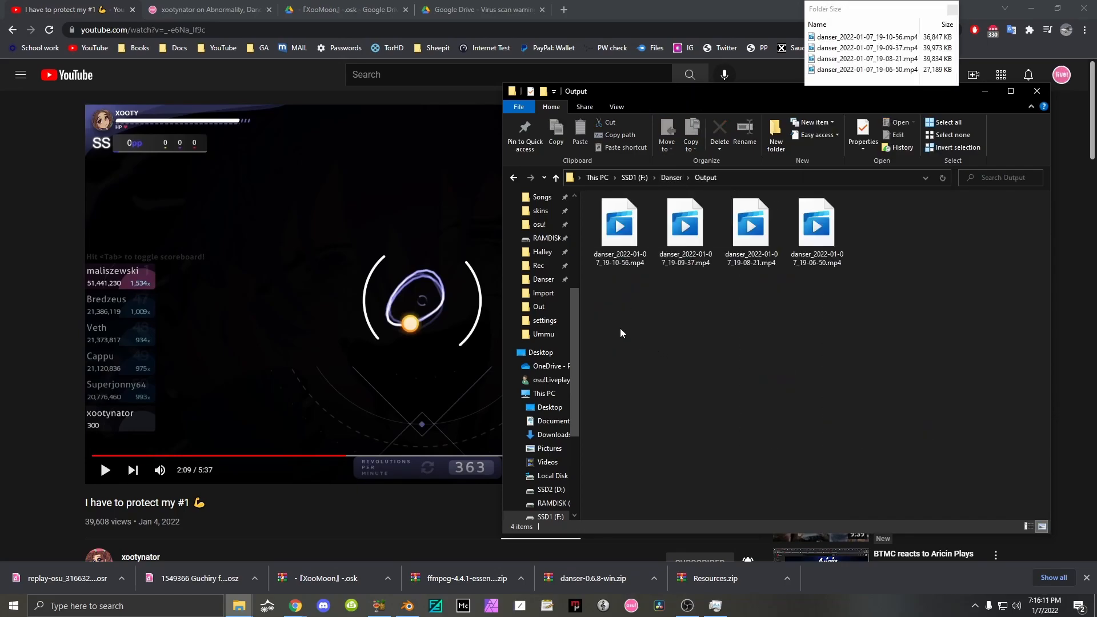
left_click(616, 107)
left_click(639, 123)
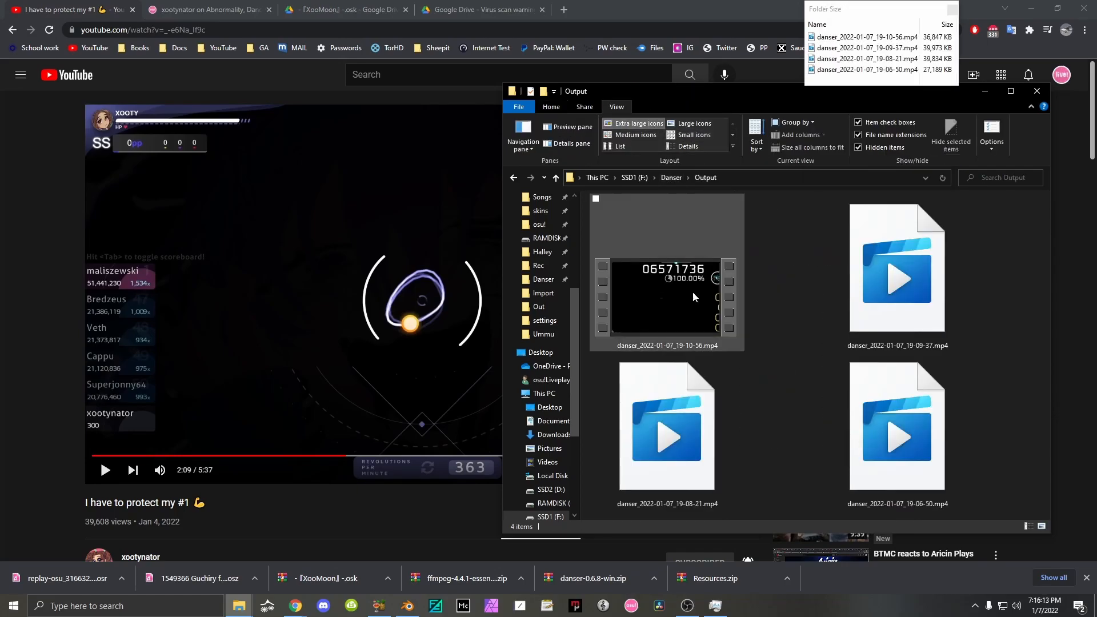
Rename danser_2022-01-07_19-10-56.mp4 as info.mp4 and danser_2022-01-07_19-09-37.mp4 as alpha.mp4.
left_click(735, 296)
key("F2")
type("info")
left_click(880, 301)
key("F2")
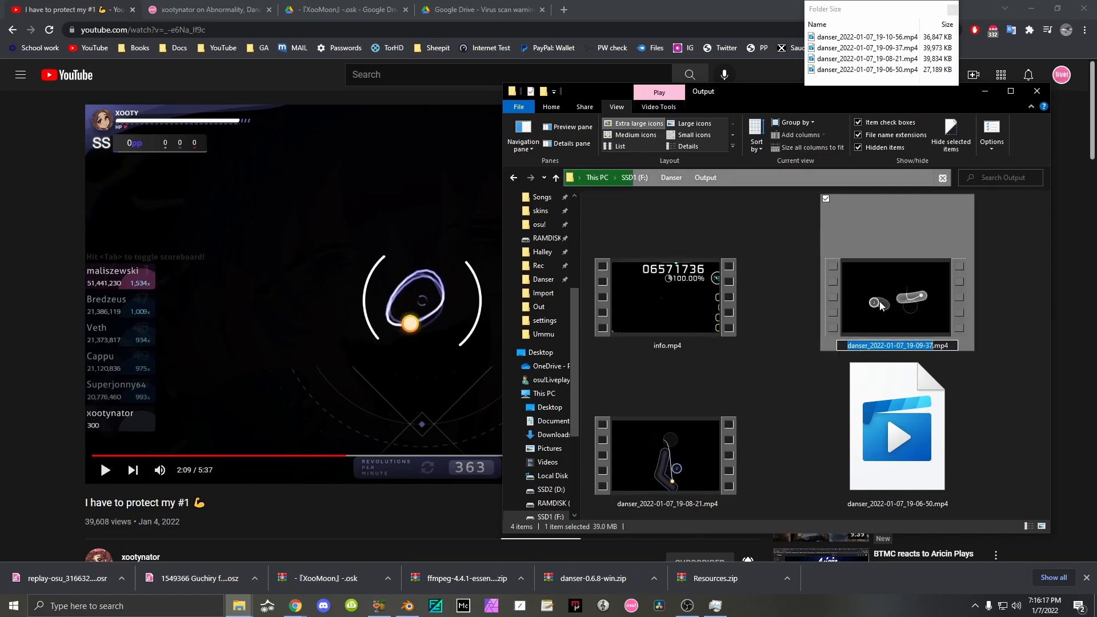
type("alph")
type("a")
key("Return")
Rename danser_2022-01-07_19-08-21.mp4 as game.mp4 and danser_2022-01-07_19-06-50.mp4 as cursor.mp4.
left_click(724, 315)
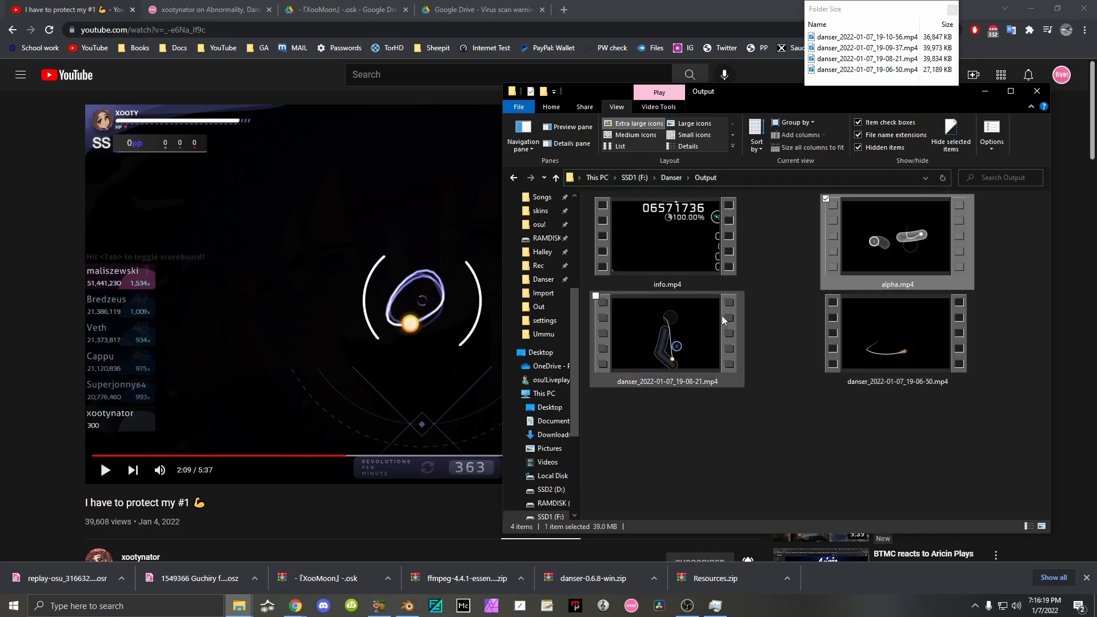
key("F2")
type("game")
key("Return")
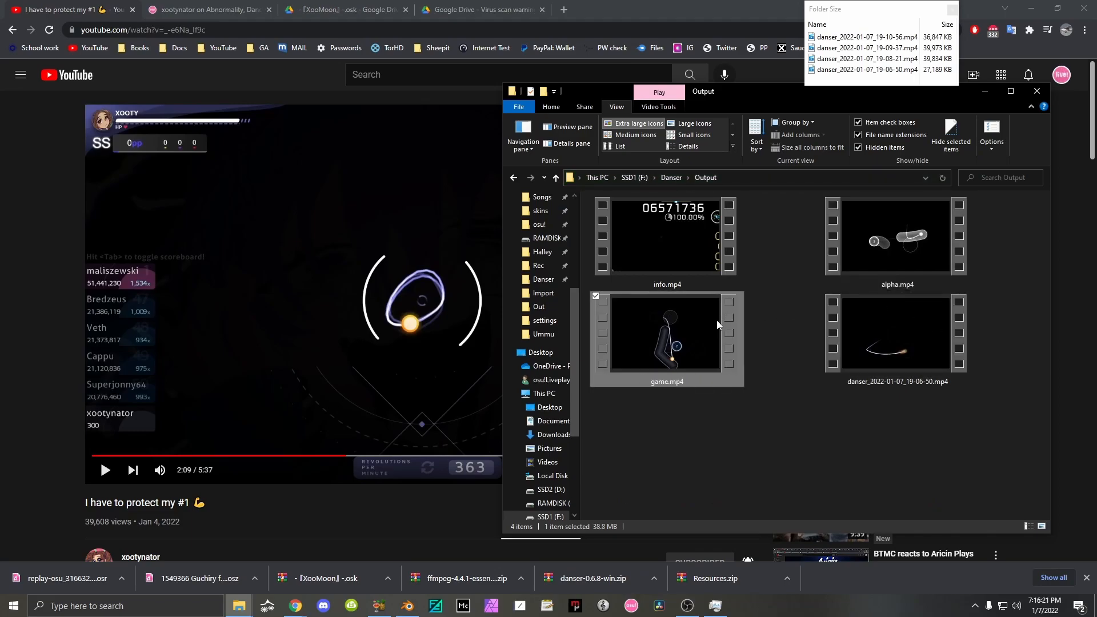
left_click(905, 328)
key("F2")
type("cursor")
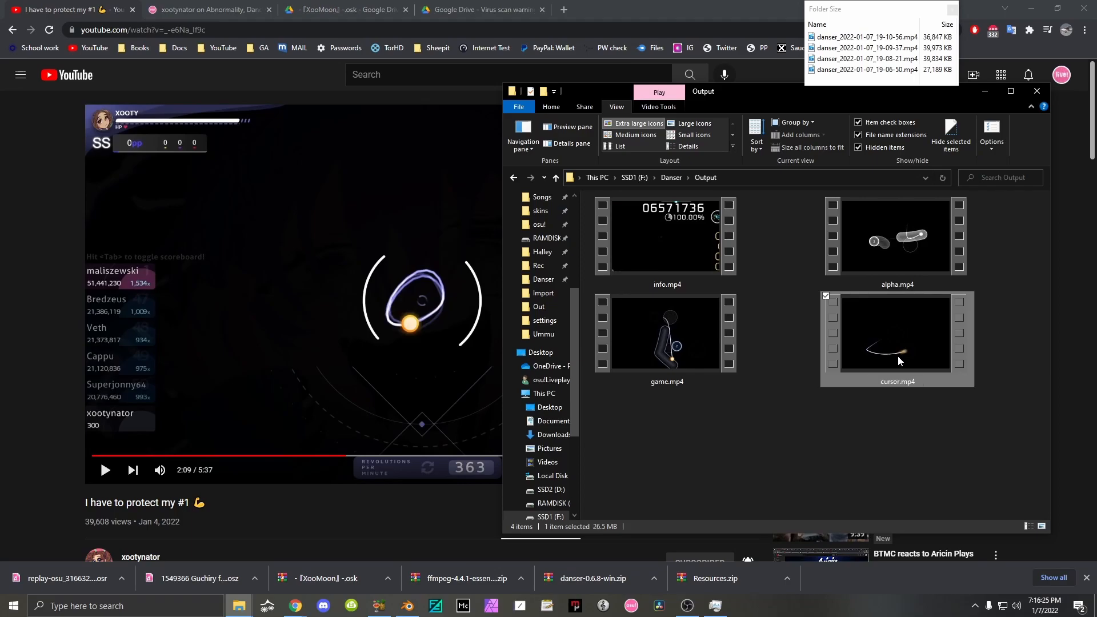
Play cursor.mp4, skip ahead to a gameplay section to review the cursor trail, and close the player.
double_click(899, 320)
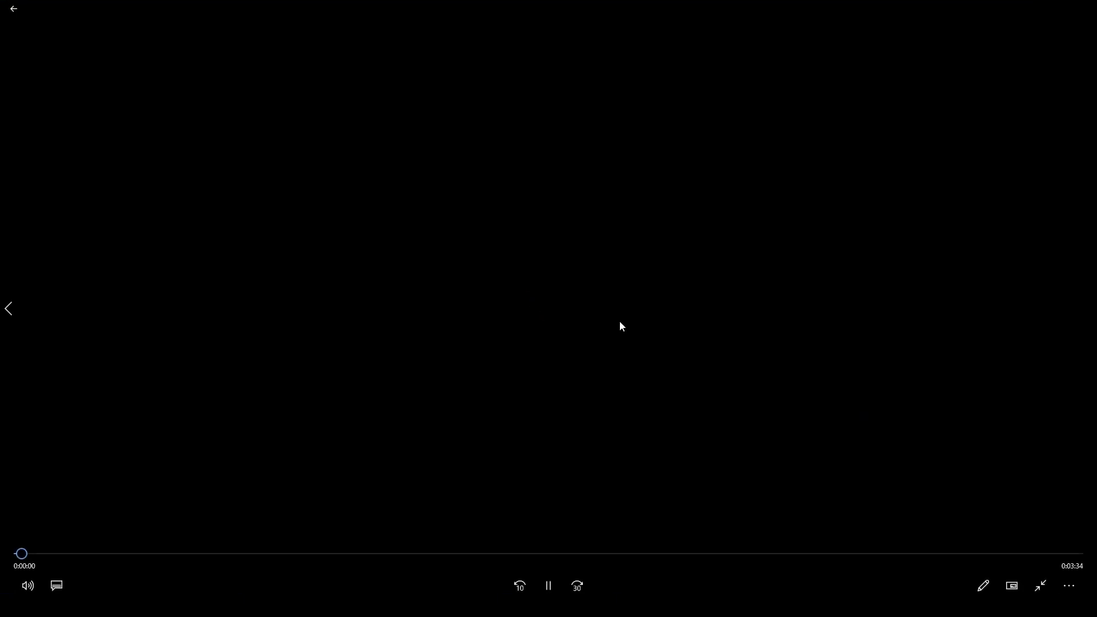
left_click(193, 553)
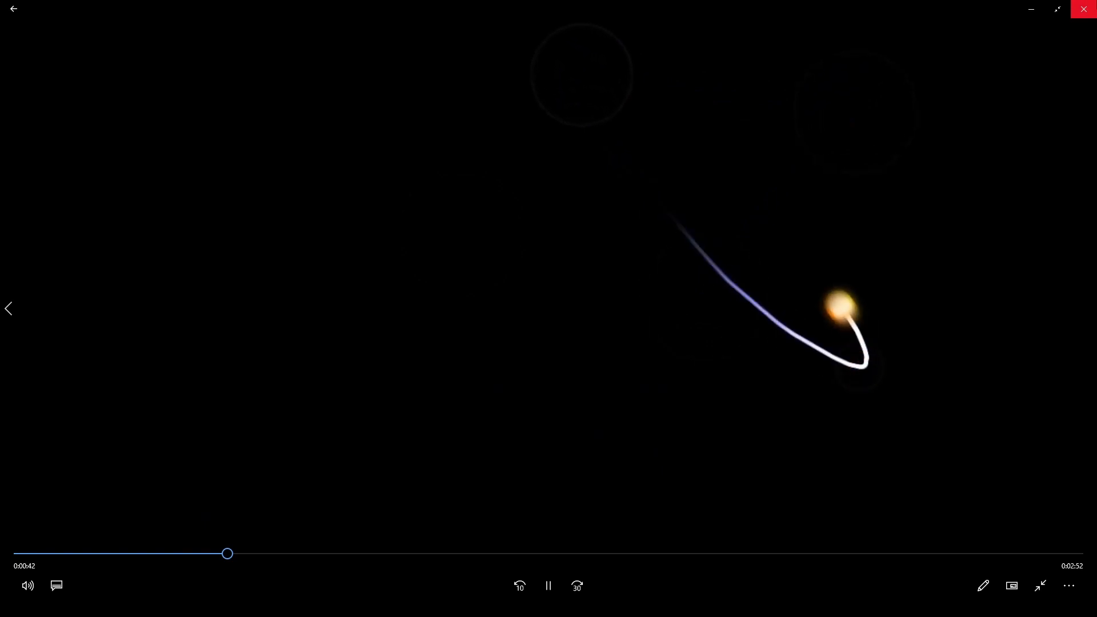
left_click(1083, 7)
Move info.mp4, alpha.mp4, game.mp4 and cursor.mp4 from the Output folder into the Xooty Dancin folder.
left_click(751, 435)
left_click_drag(667, 470, 1037, 263)
left_click_drag(681, 533, 680, 520)
left_click_drag(678, 446, 935, 260)
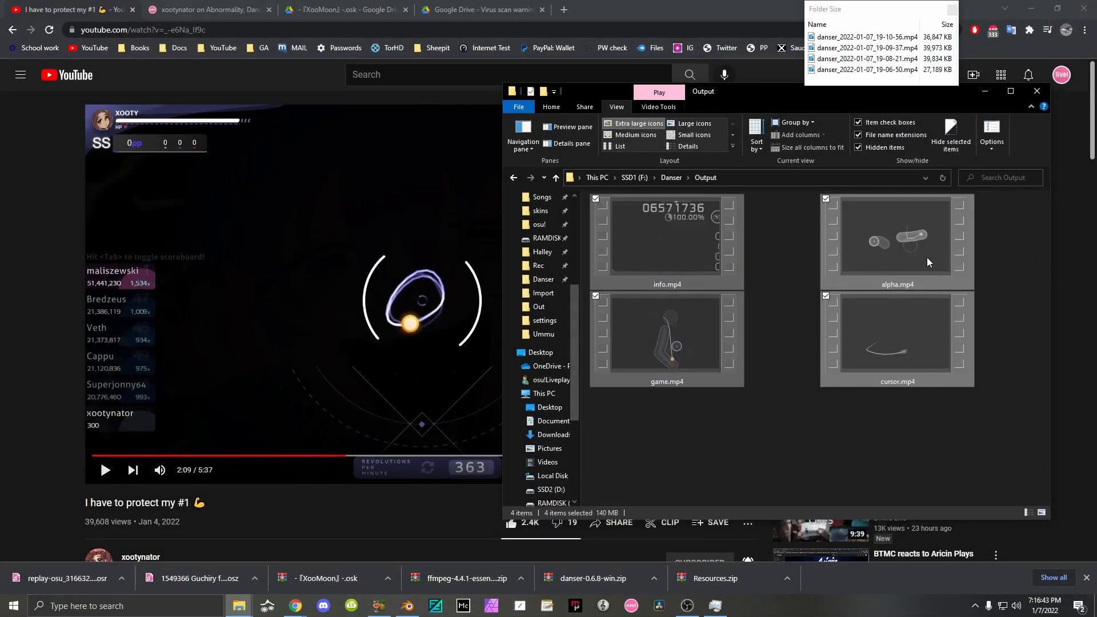
key("alt+Up")
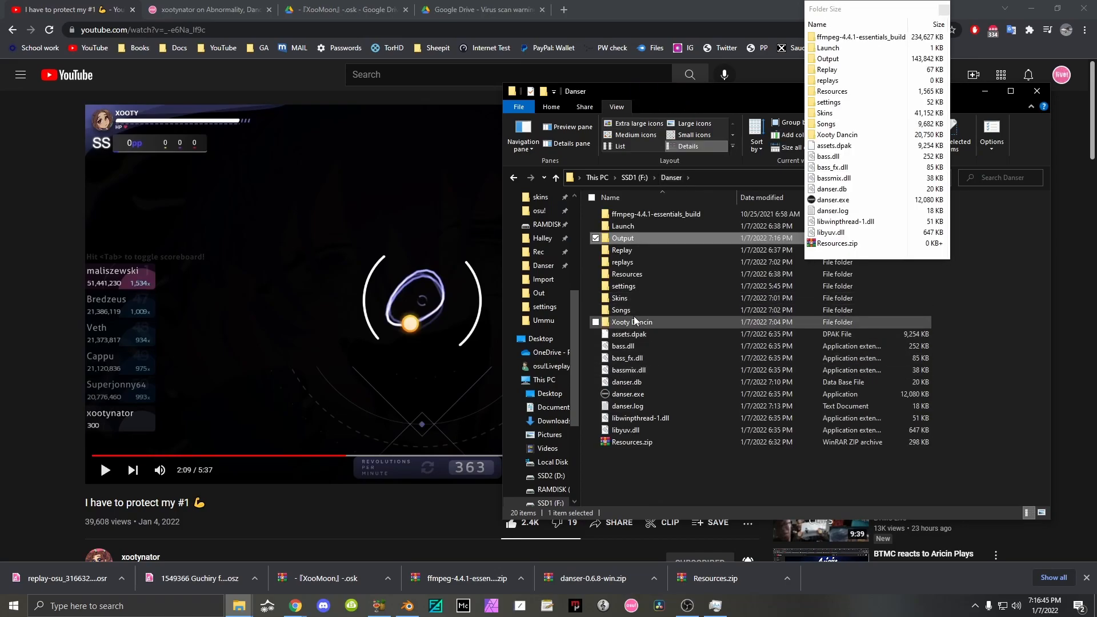
double_click(633, 318)
key("ctrl+v")
left_click(641, 342)
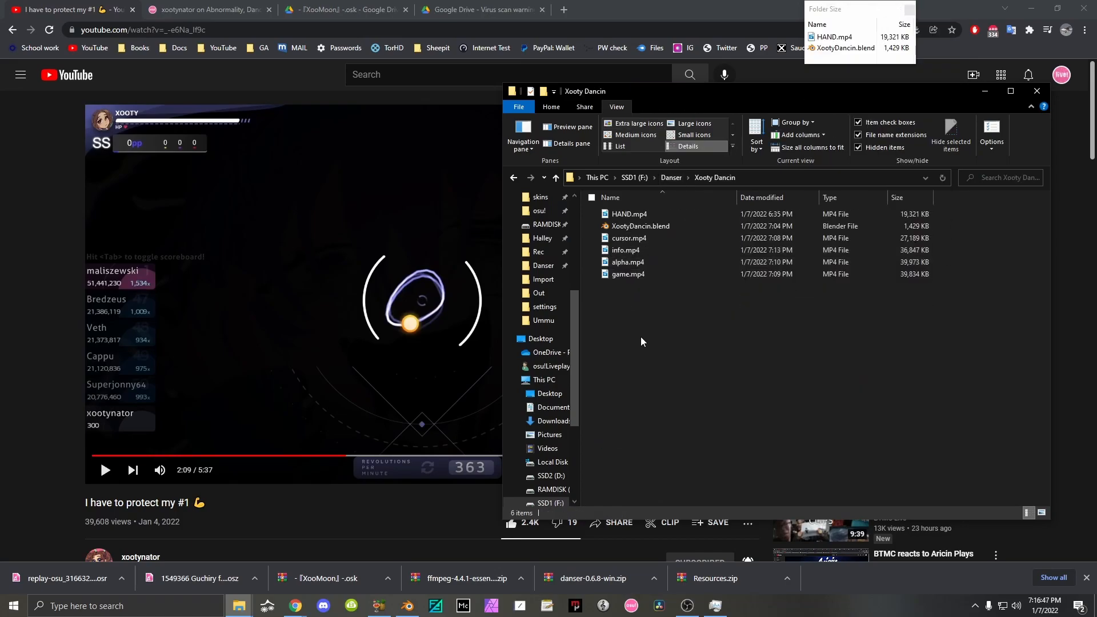
Bring up the Blender project, then switch to File Explorer and open the Rec folder on SSD1 (F:).
left_click(408, 606)
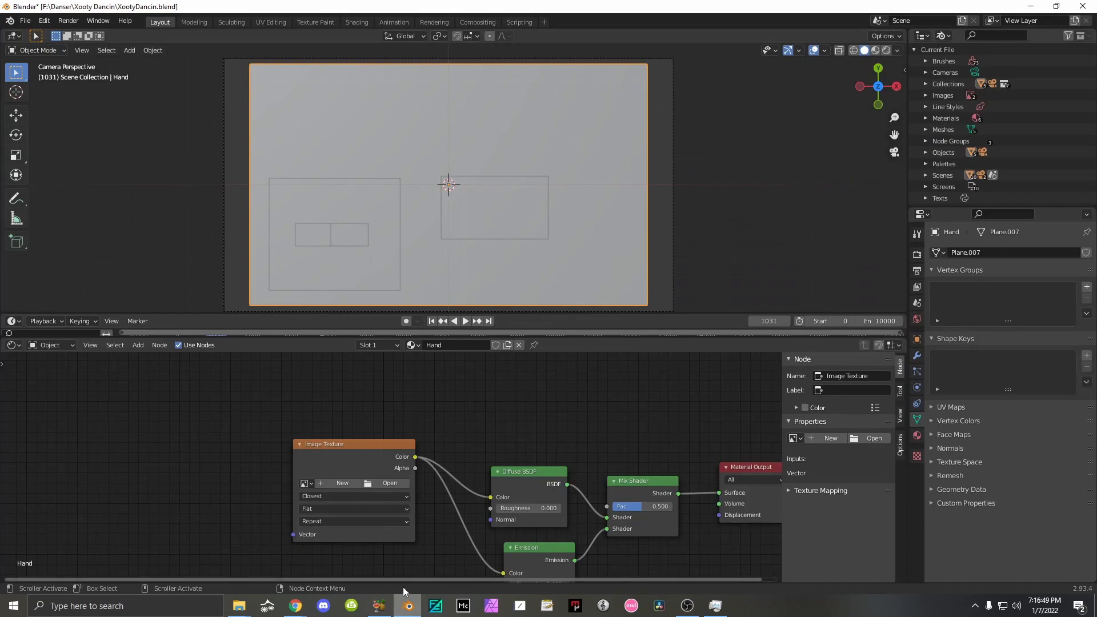
key("alt+Tab")
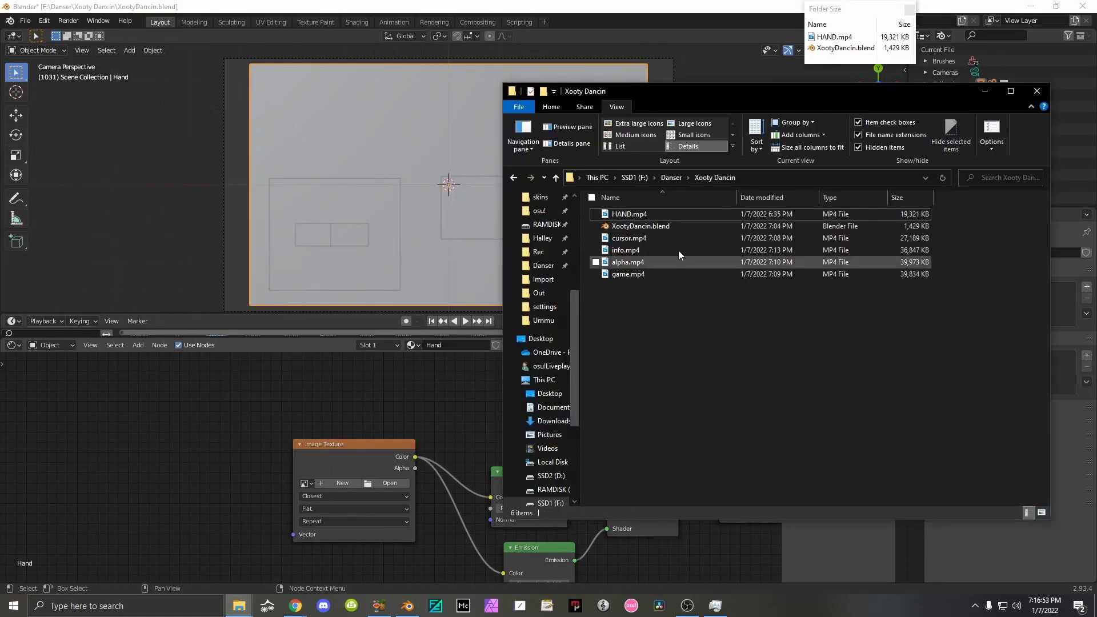
left_click(538, 252)
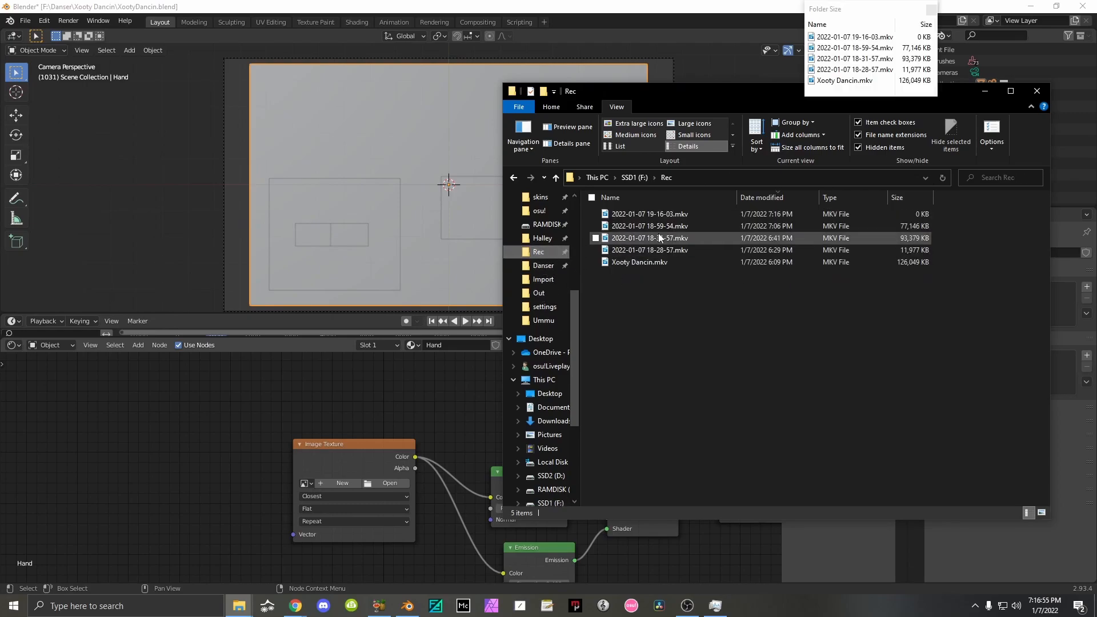
Copy Xooty Dancin.mkv from the Rec folder into the Xooty Dancin project folder and switch back to Blender.
left_click(657, 262)
left_click(513, 177)
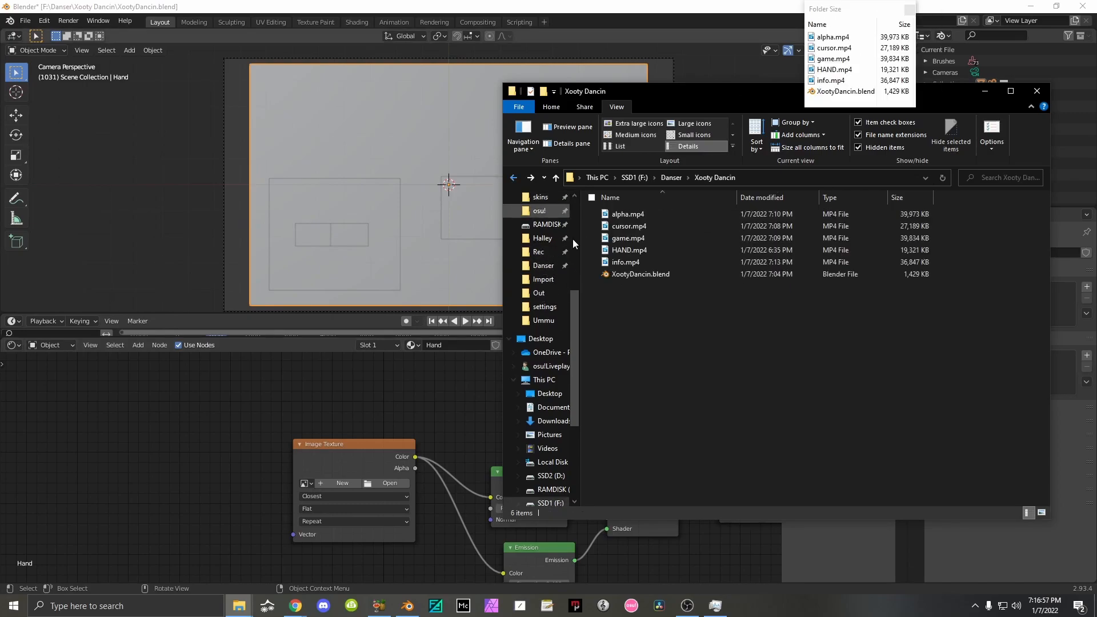
key("ctrl+v")
left_click(660, 365)
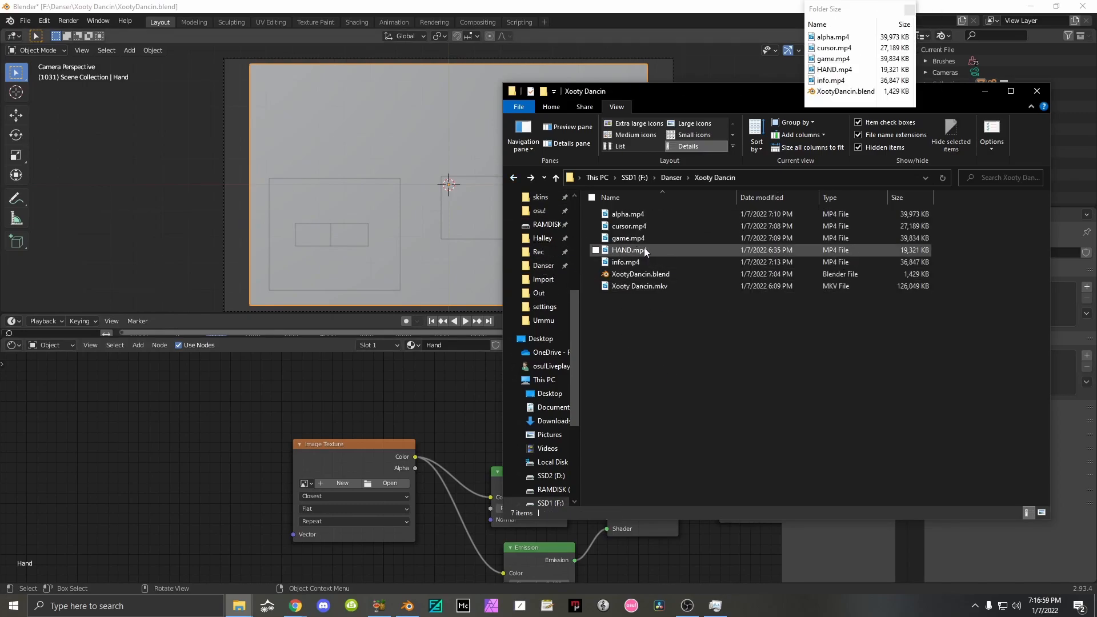
left_click(440, 271)
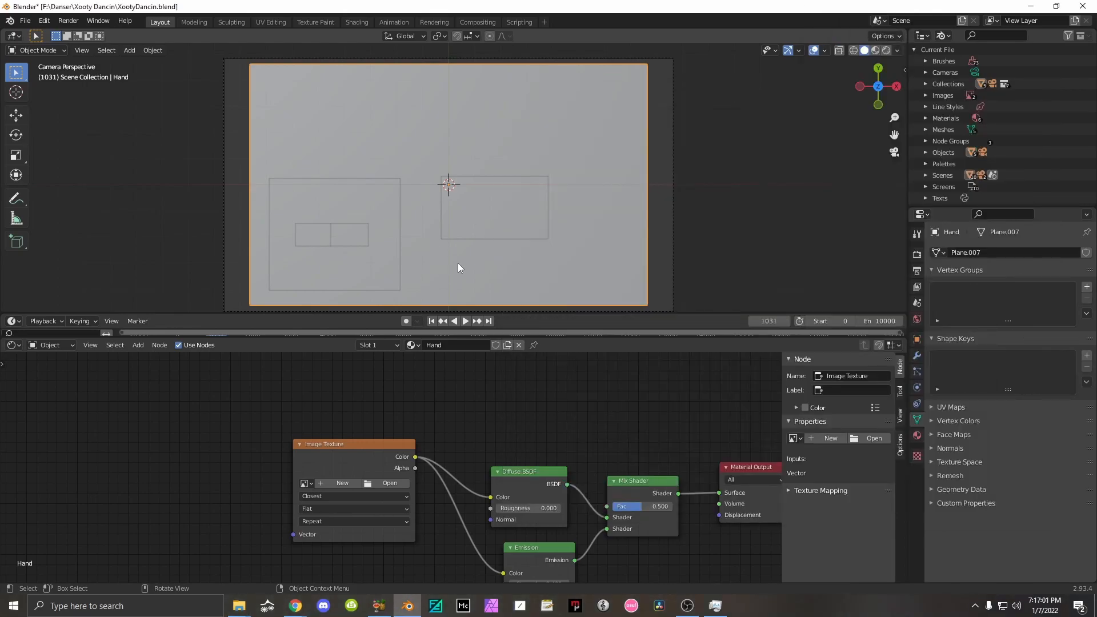
Load HAND.mp4 into the Hand material's image texture and match its frame count to the movie length.
left_click(374, 481)
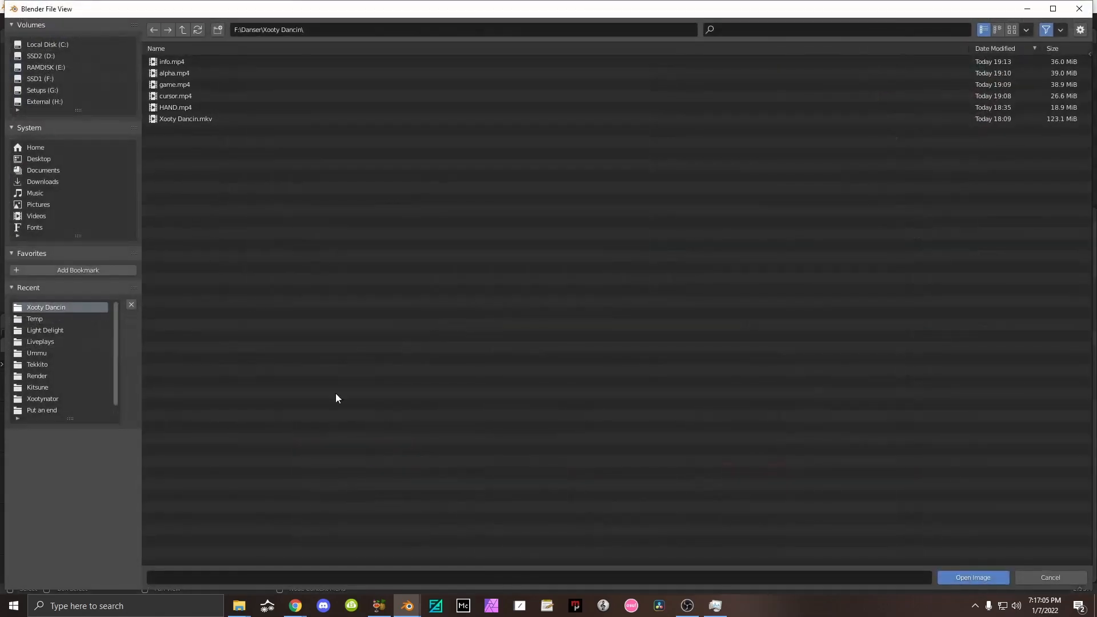
left_click(167, 109)
double_click(166, 108)
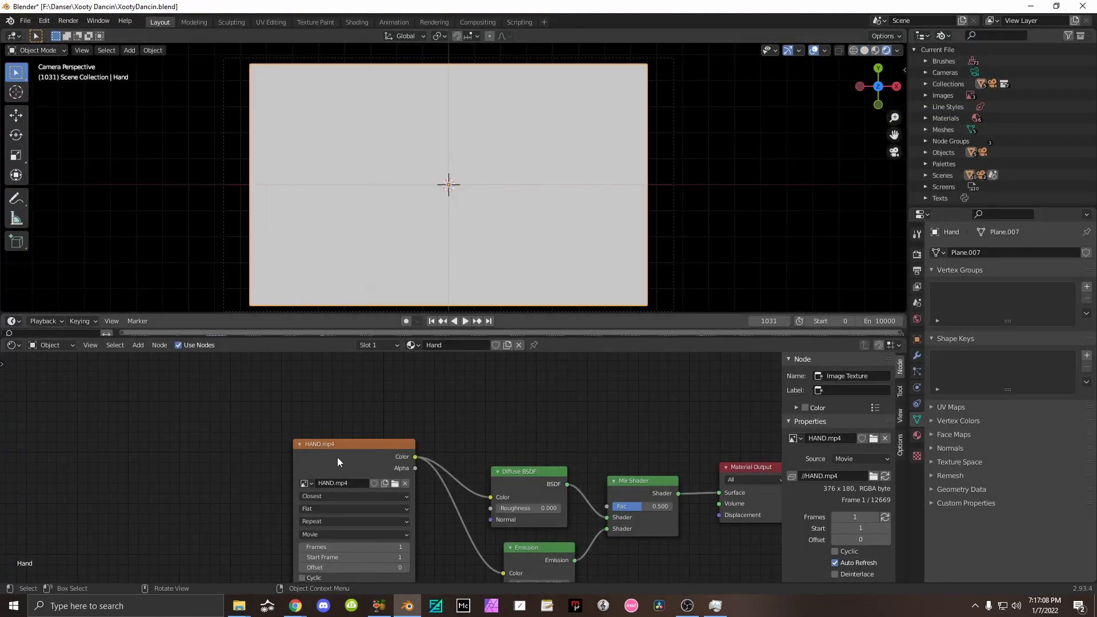
left_click_drag(337, 457, 357, 383)
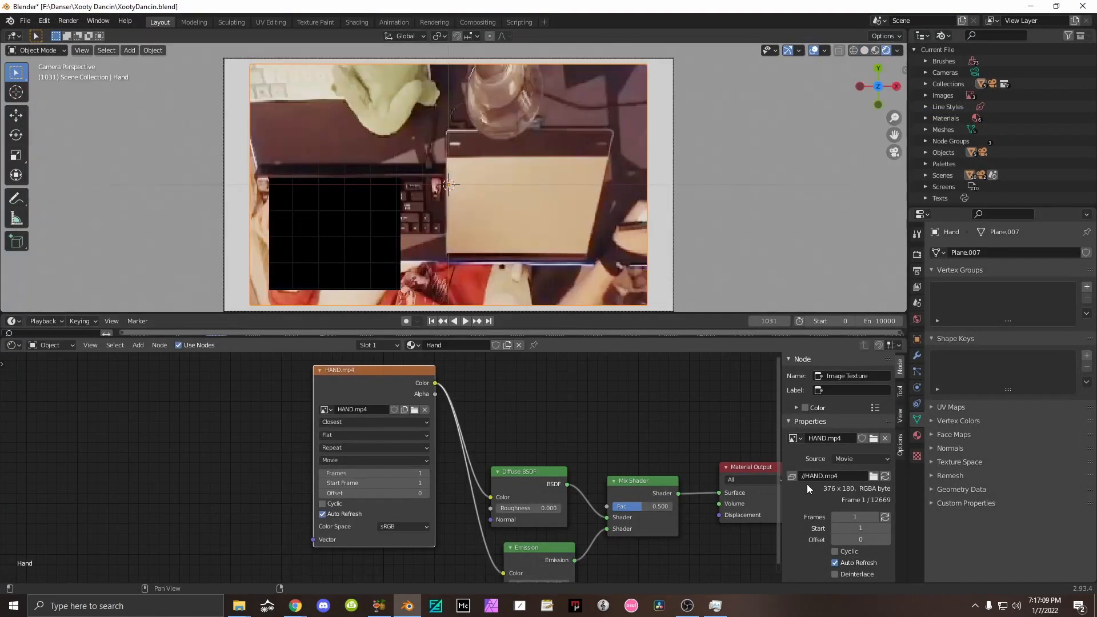
left_click(885, 517)
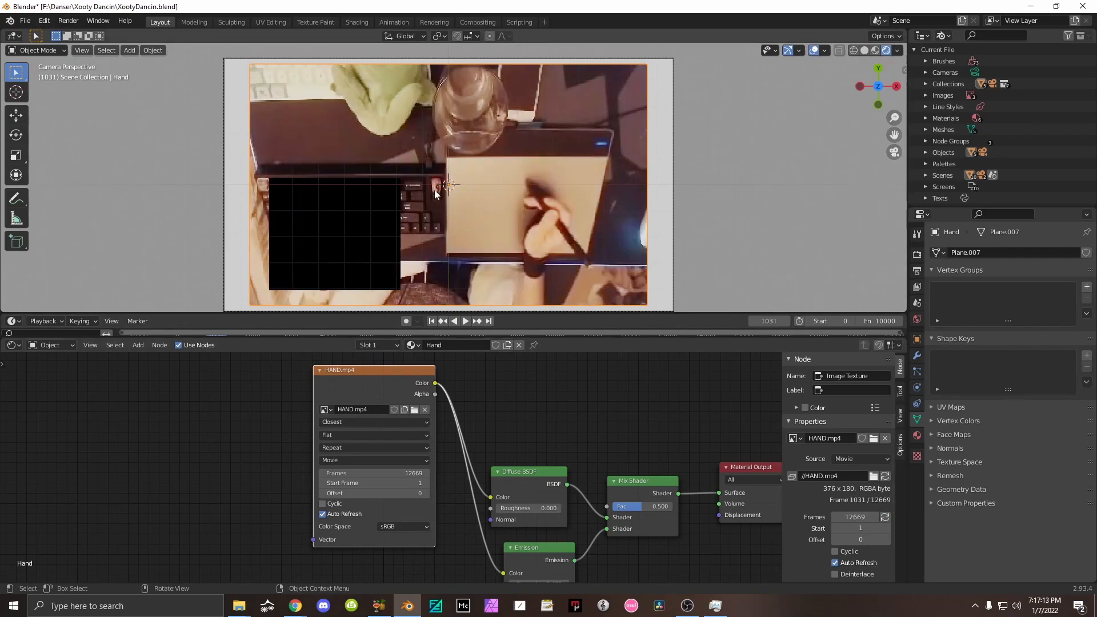
Assign HAND.mp4 to the Keyboard material's image texture and match its frame count to the movie length.
left_click(392, 200)
left_click(291, 495)
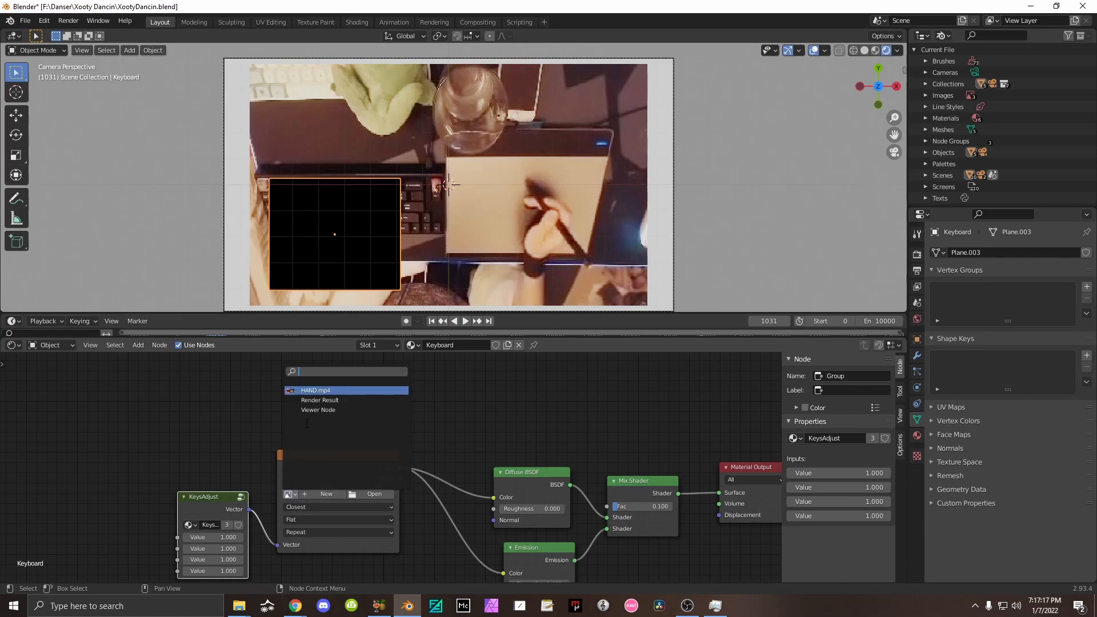
left_click(320, 391)
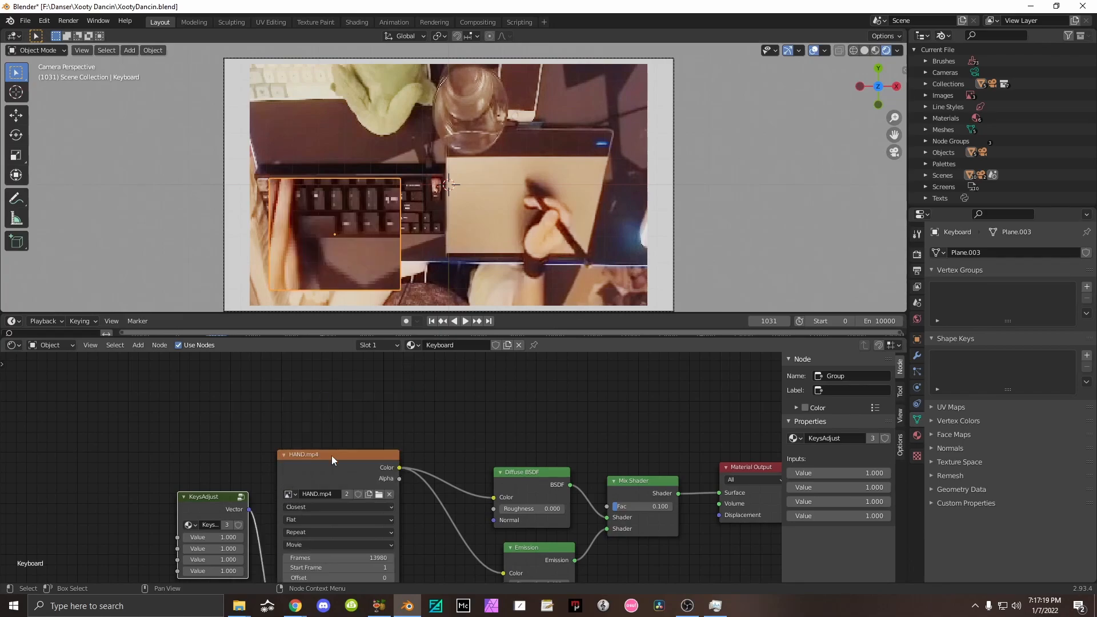
left_click(886, 516)
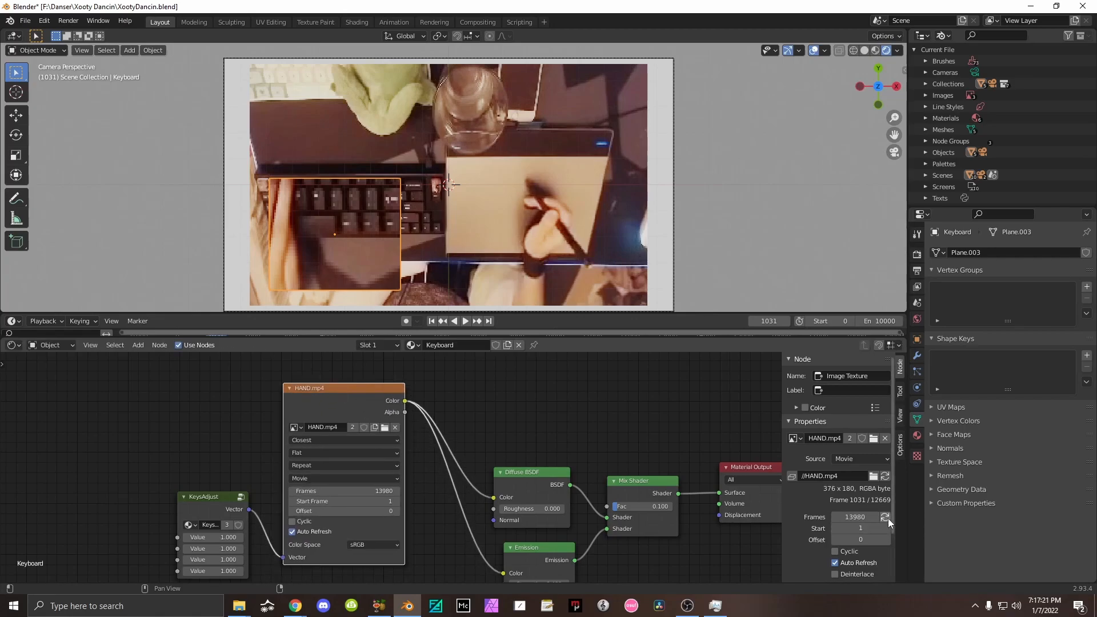
Advance playback briefly, set the Keyboard's KeysAdjust values to 0.500, 1.500, 0.900 and 1.100, and move the plane to the camera frame's lower-left corner.
key("space")
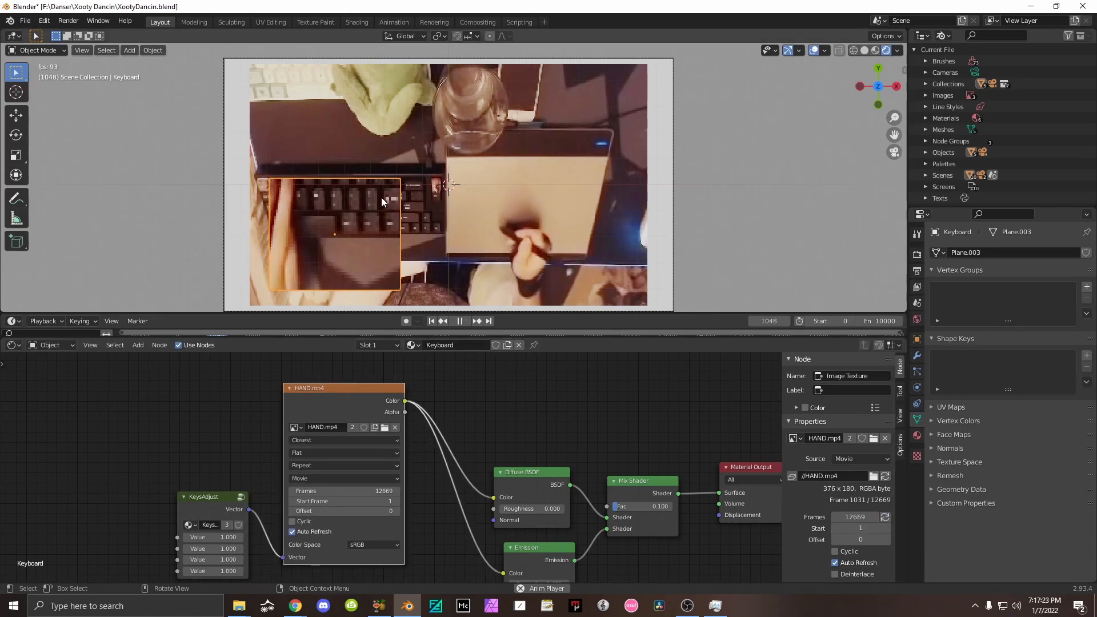
key("space")
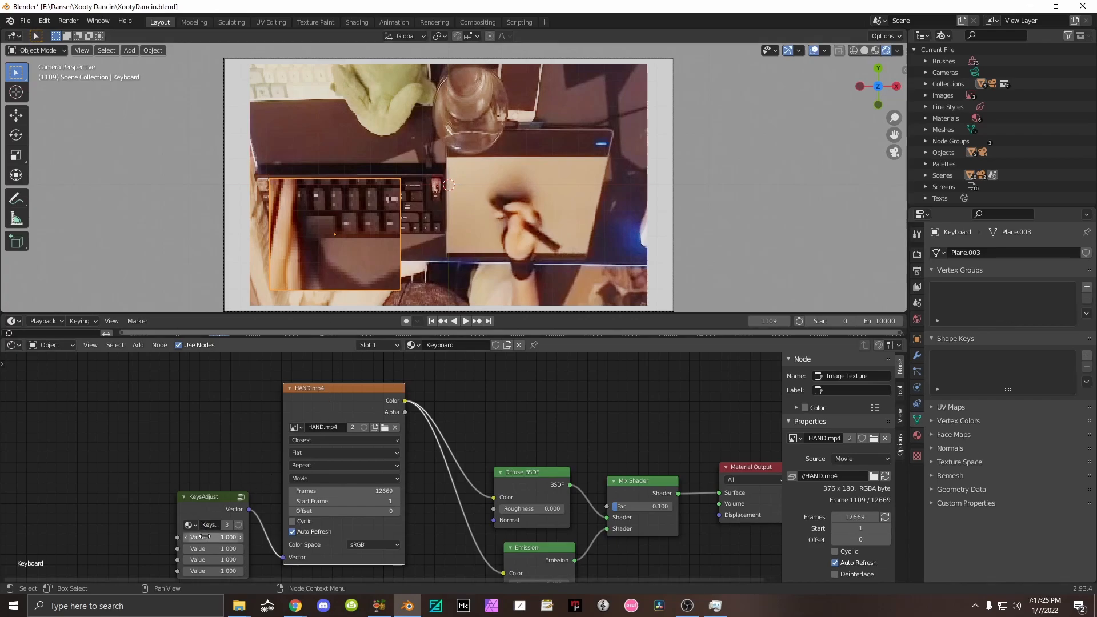
mouse_move(213, 548)
left_mouse_down()
mouse_move(242, 549)
mouse_move(184, 537)
mouse_move(209, 560)
mouse_move(194, 560)
mouse_move(204, 571)
mouse_move(200, 563)
left_mouse_up()
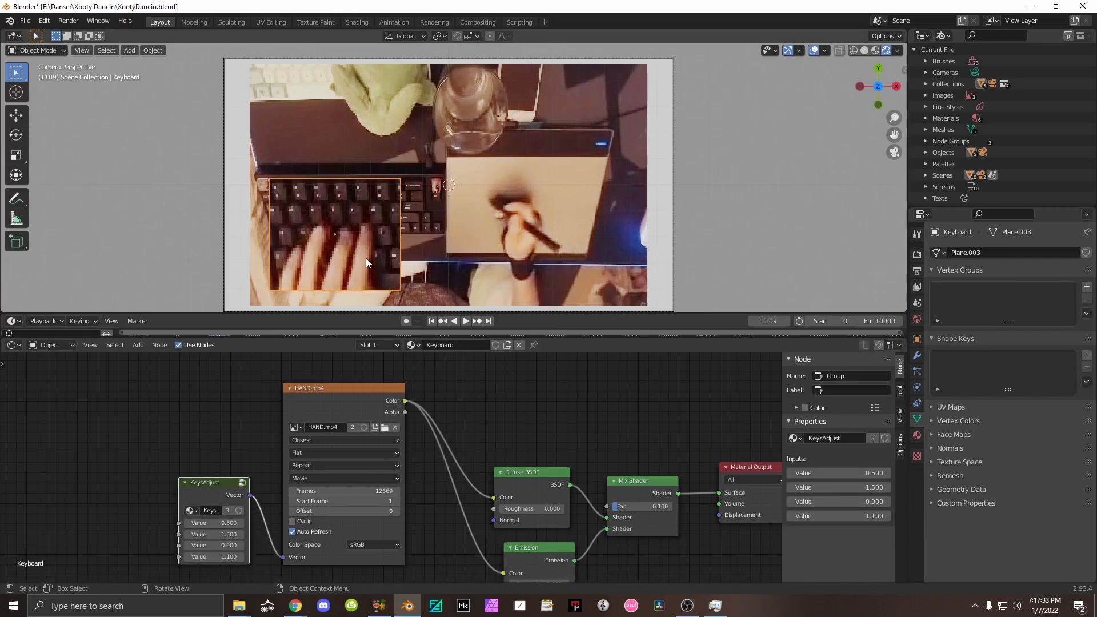
key("g")
left_click(318, 269)
Move the Key1 and Key2 planes down onto the pressing fingers in the Keyboard close-up.
left_click(338, 242)
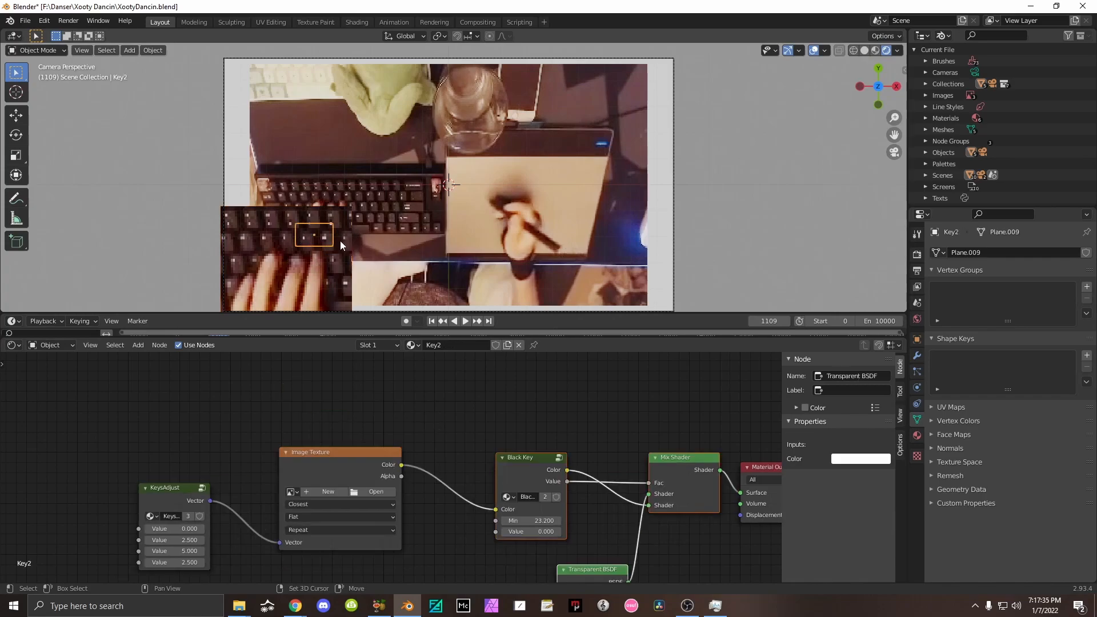
key("g")
left_click(286, 272)
key("g")
left_click(298, 265)
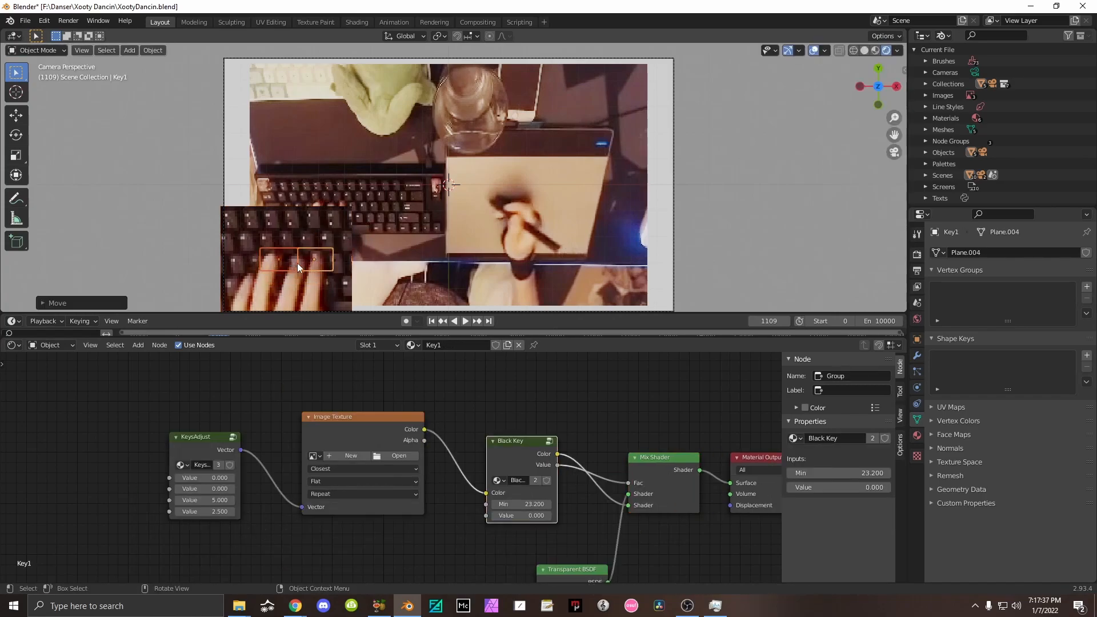
left_click(317, 234)
left_click(305, 250)
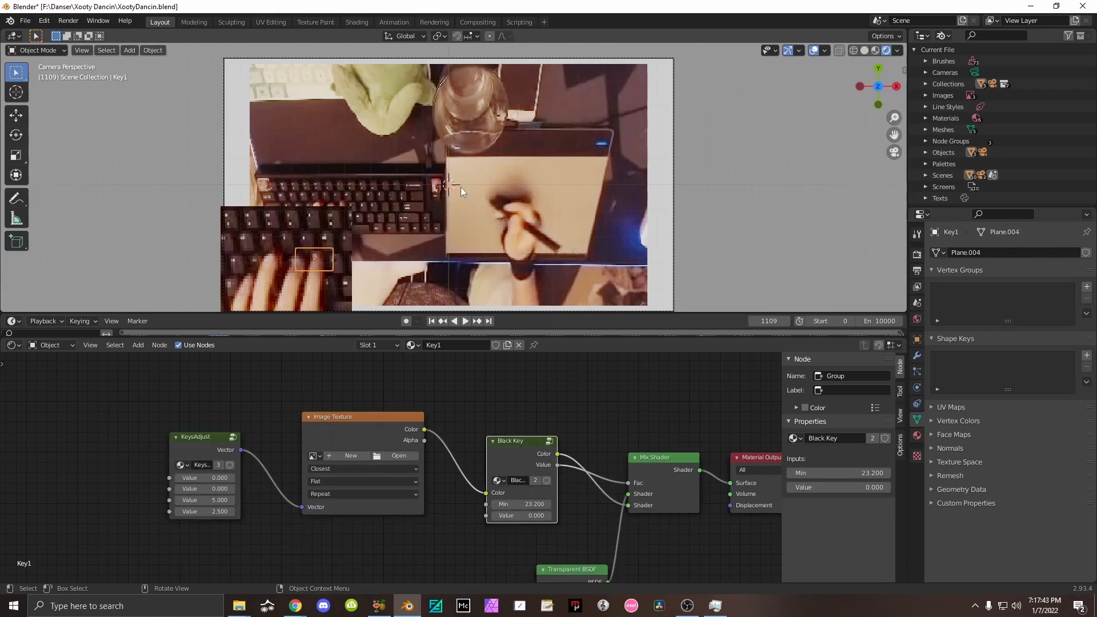
Scale up the Hand plane and shift it until the tablet fills the camera frame beside the Keyboard close-up.
left_click(505, 189)
left_click(508, 184)
key("s")
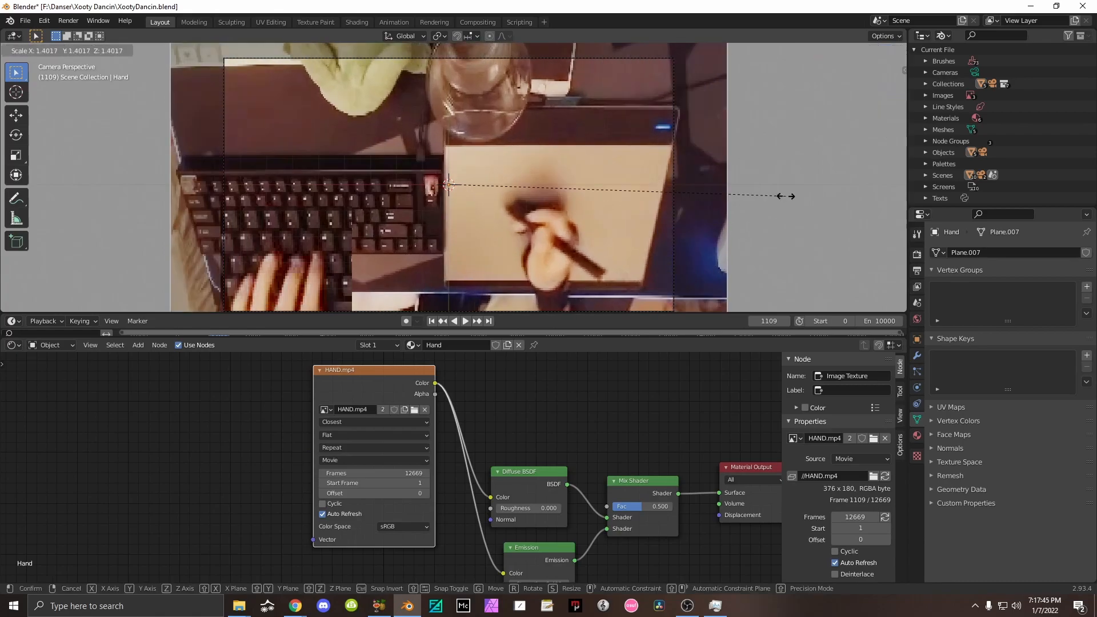
left_click(819, 201)
key("g")
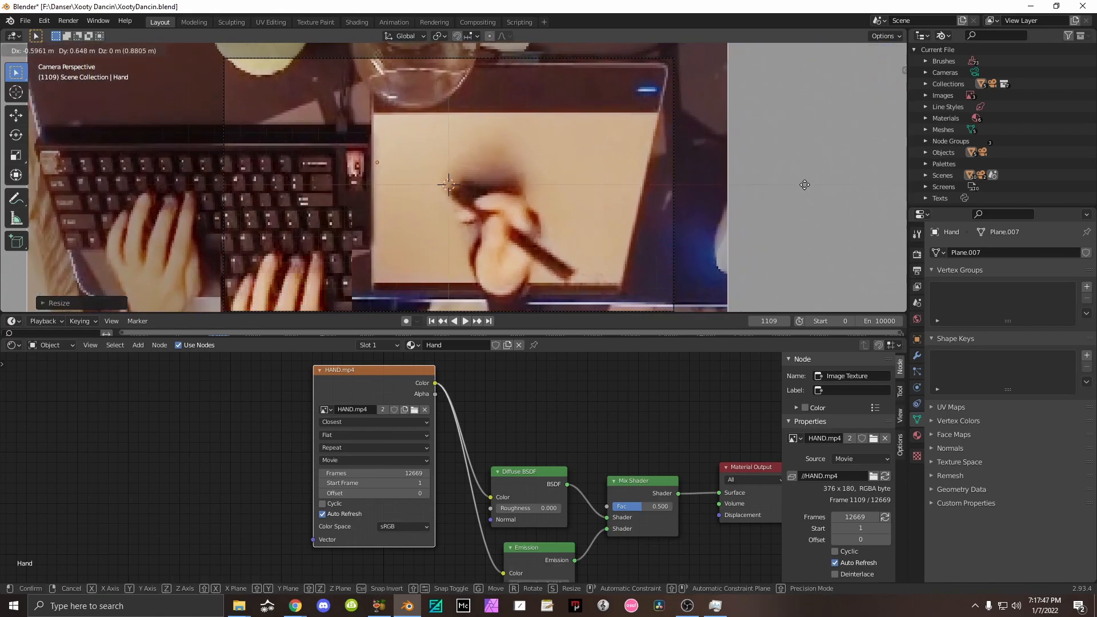
left_click(790, 184)
key("s")
left_click(780, 187)
Select the camera and move it about 2.97 m, mainly along negative X.
left_click(488, 189)
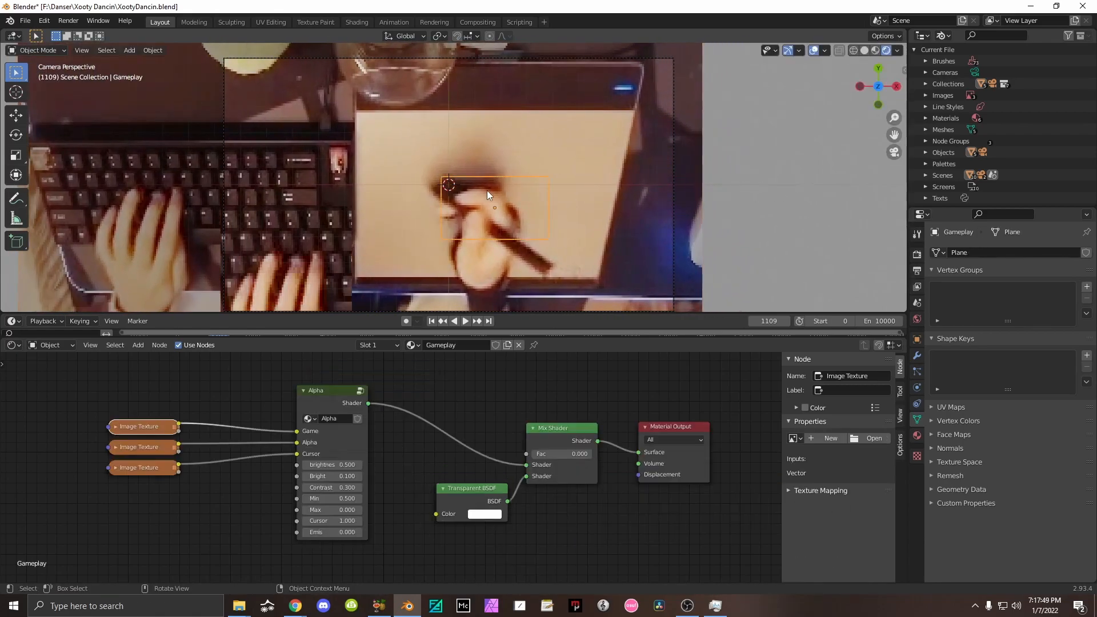
scroll(557, 218, "down", 5)
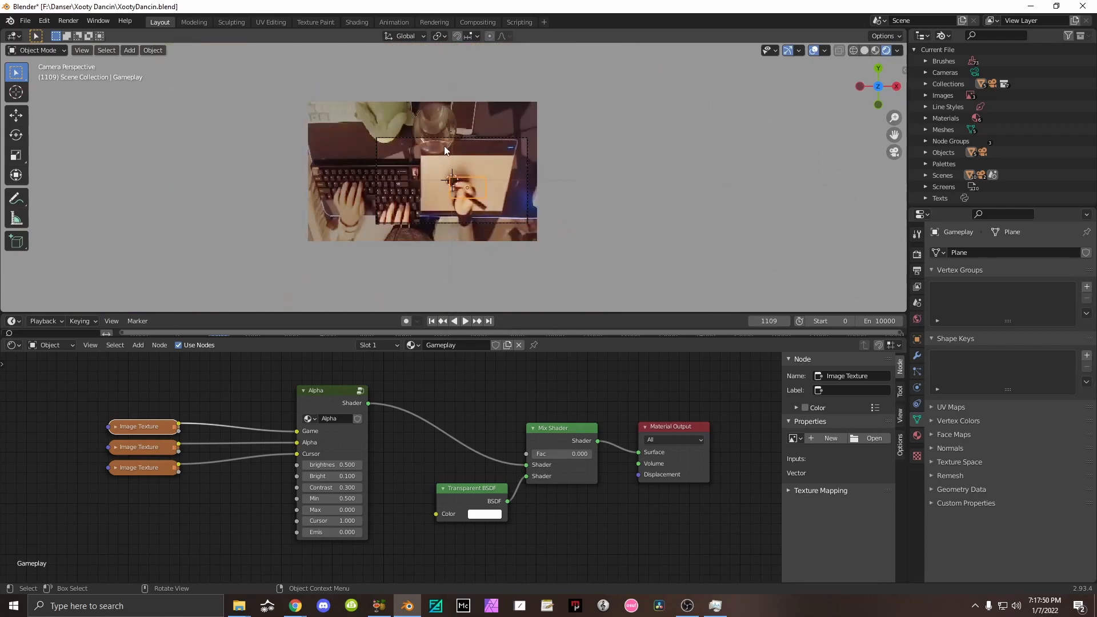
scroll(444, 147, "up", 4)
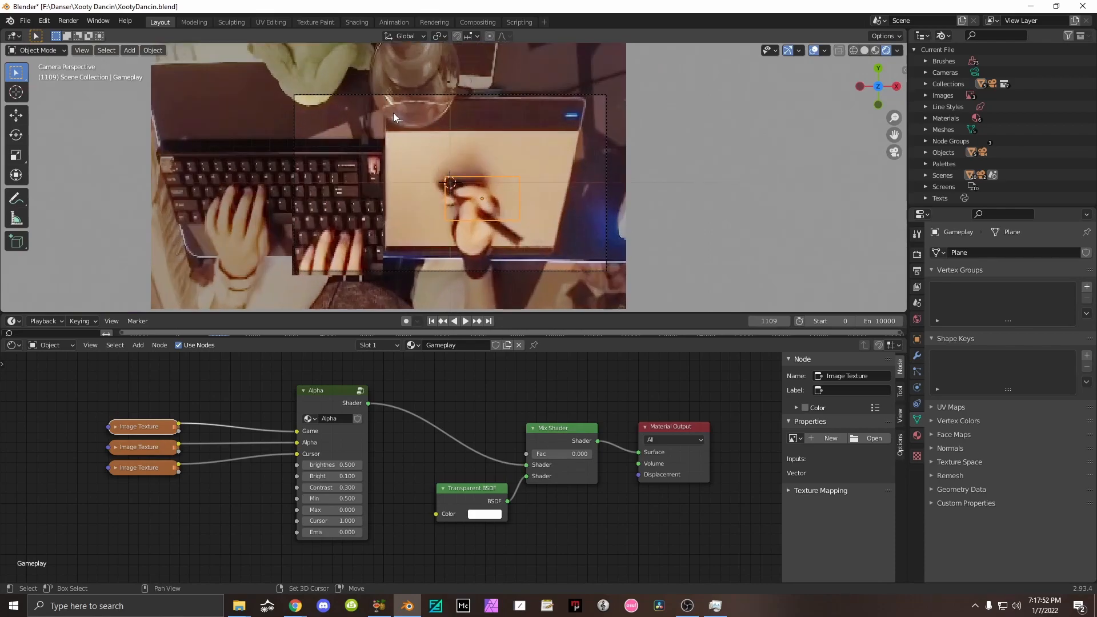
middle_click_drag(393, 112, 423, 166, "shift")
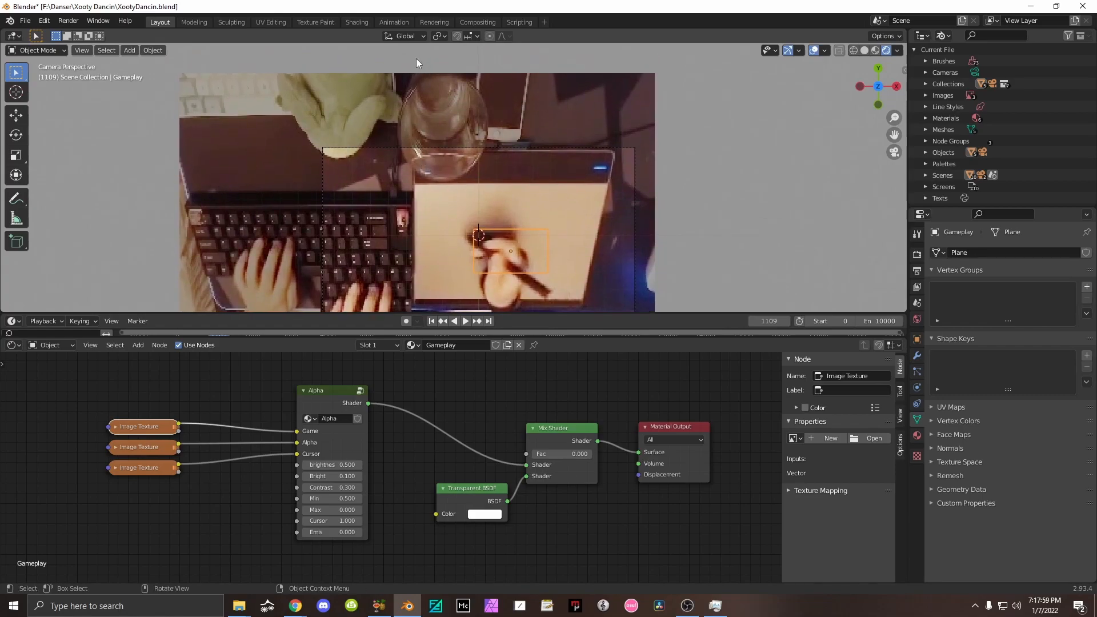
middle_click_drag(415, 53, 425, 101, "shift")
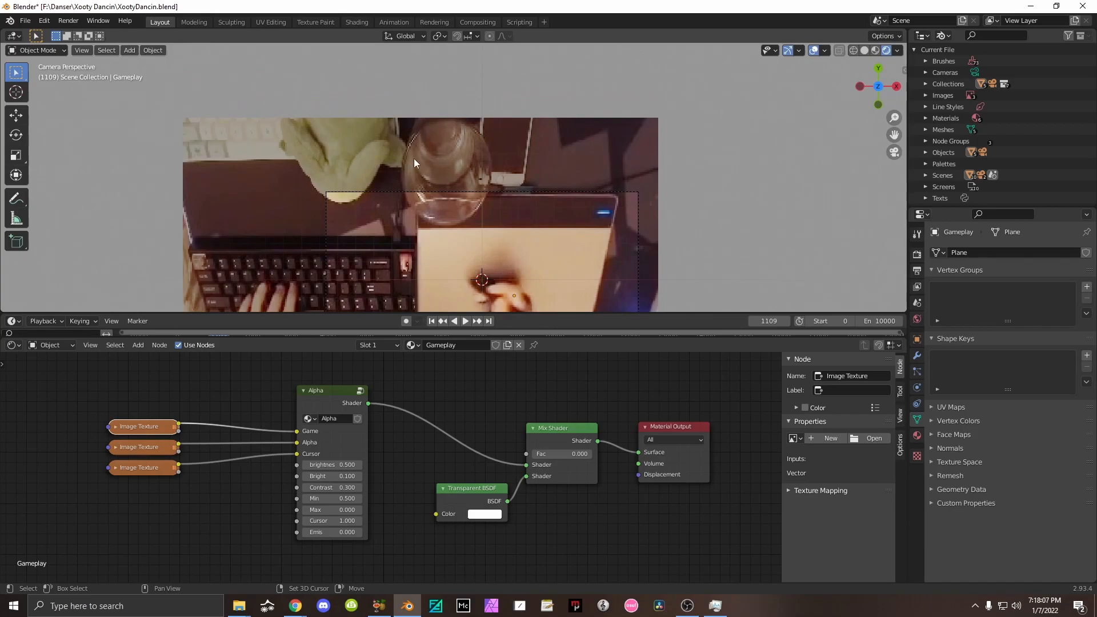
left_click(471, 194)
key("g")
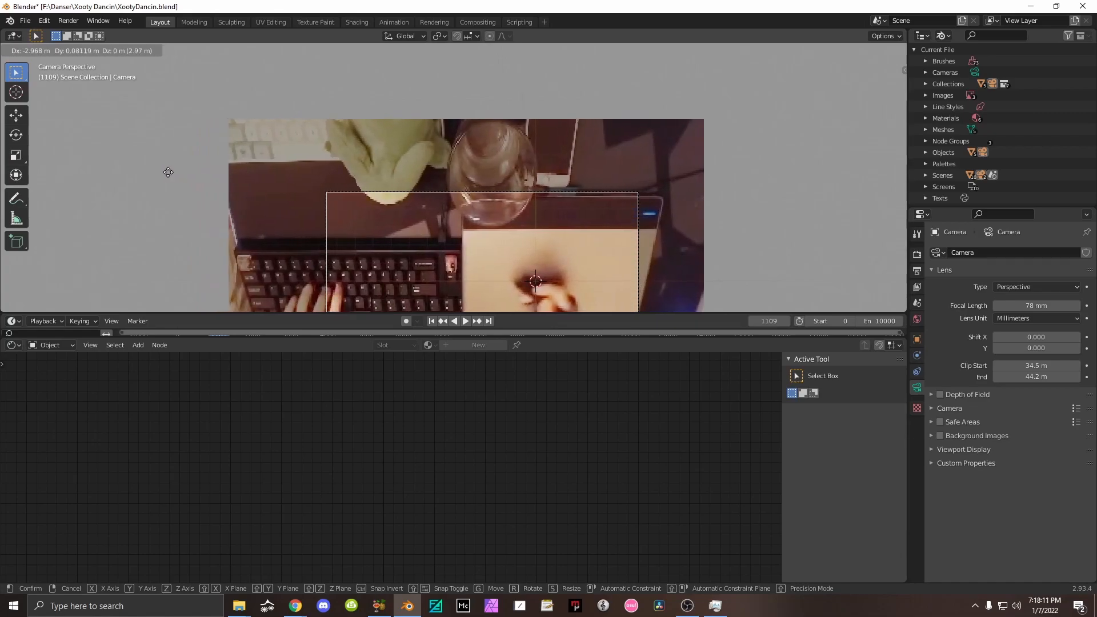
left_click(164, 172)
Switch the Outliner to the View Layer display mode and select the camera's data entry.
left_click(942, 37)
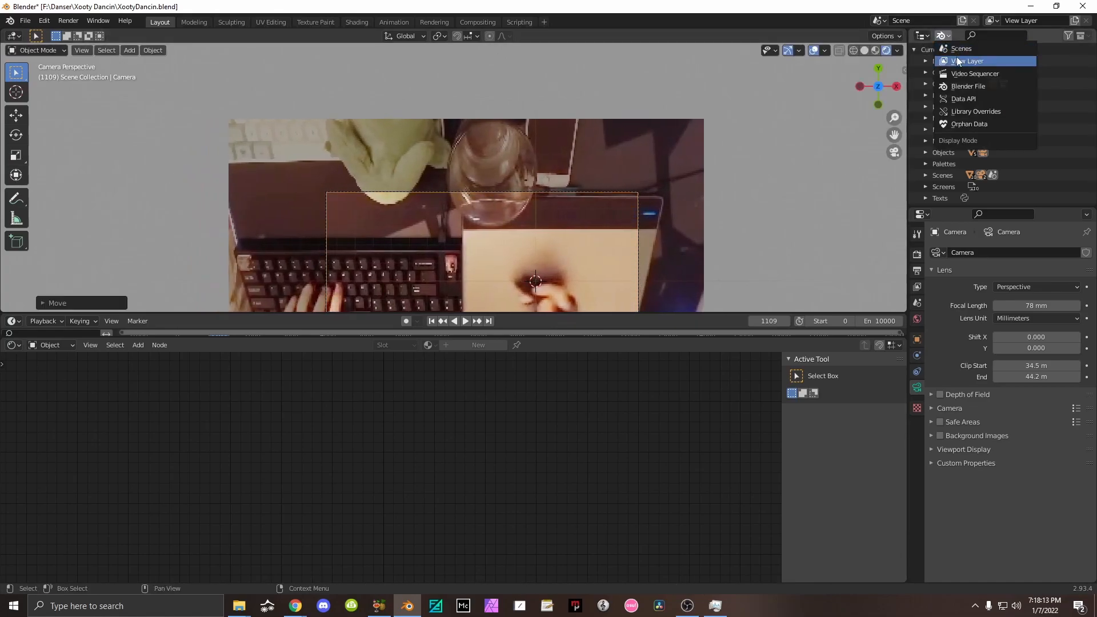
left_click(957, 57)
left_click(943, 36)
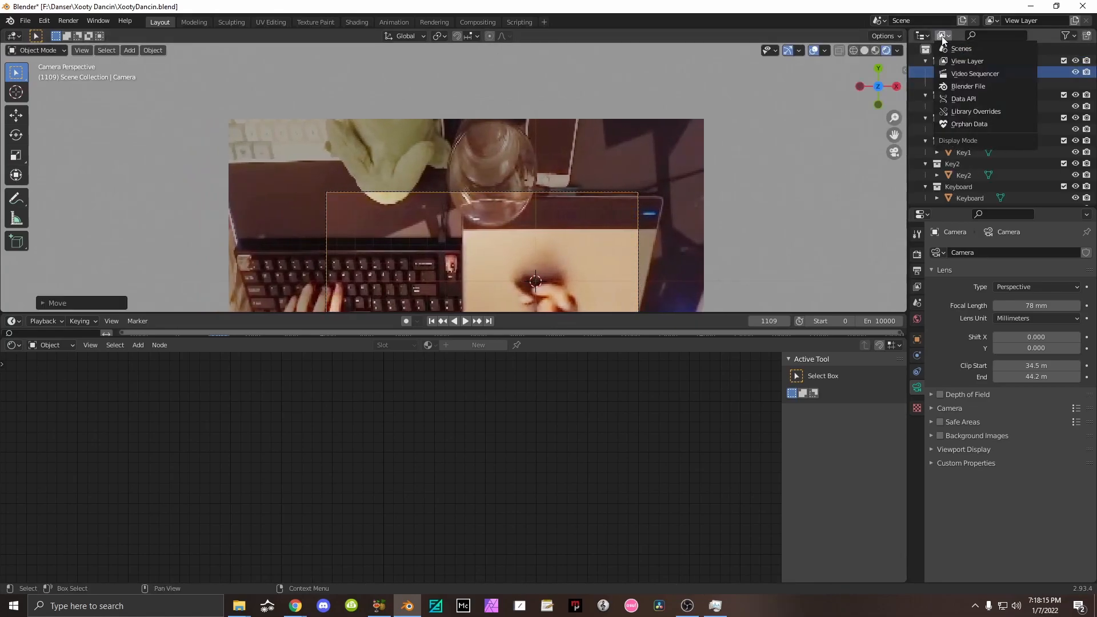
left_click(942, 37)
left_click(943, 37)
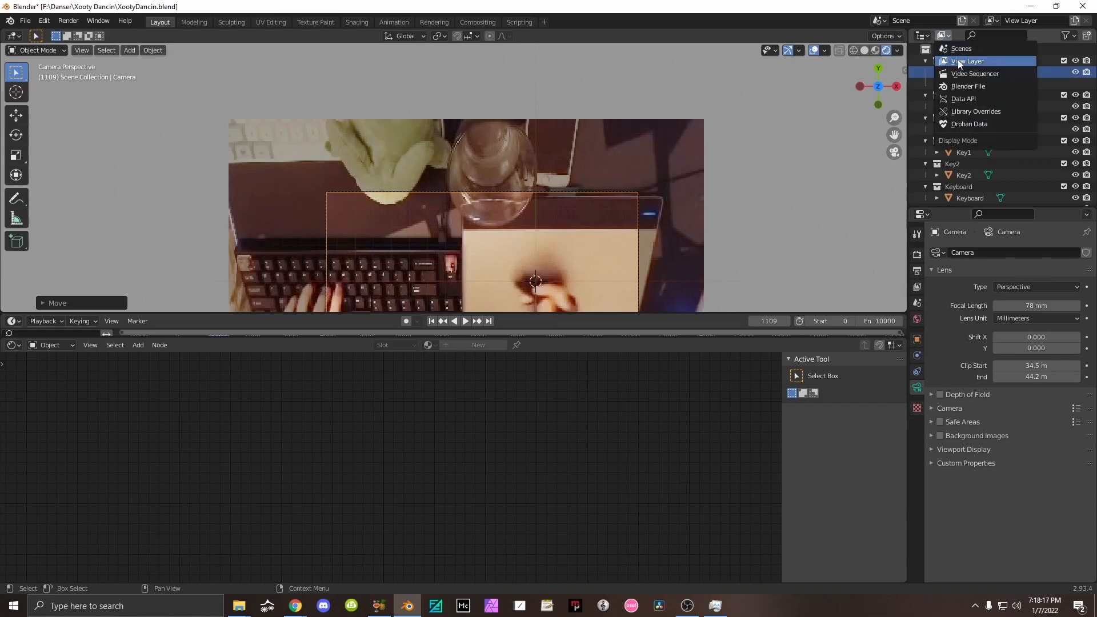
left_click(961, 62)
left_click(975, 85)
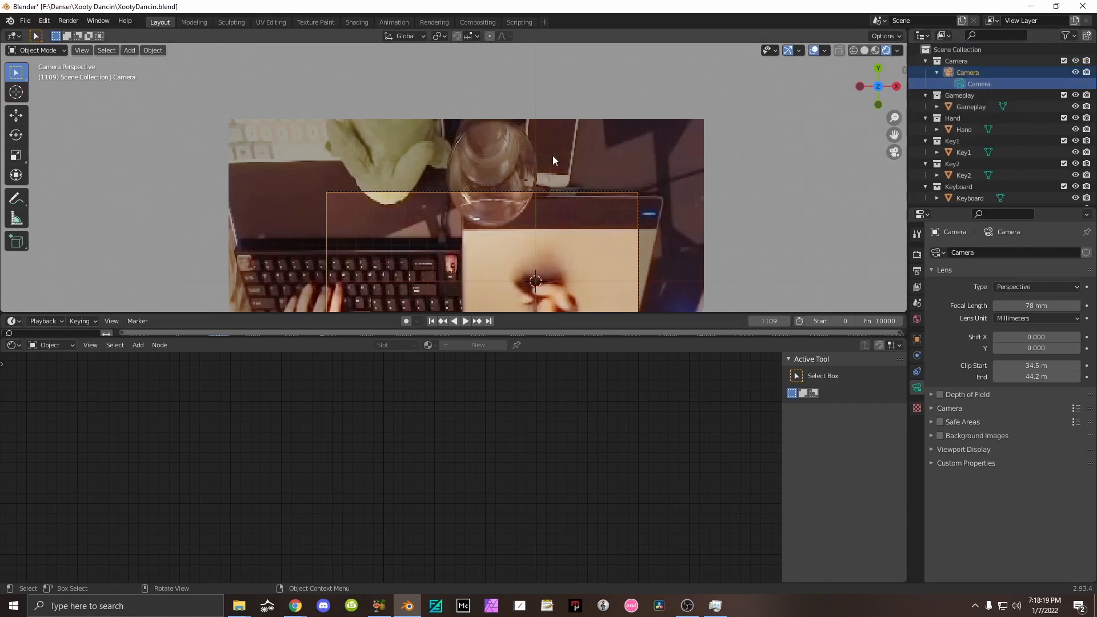
Move the camera about -0.78 m along the X axis.
key("g")
key("x")
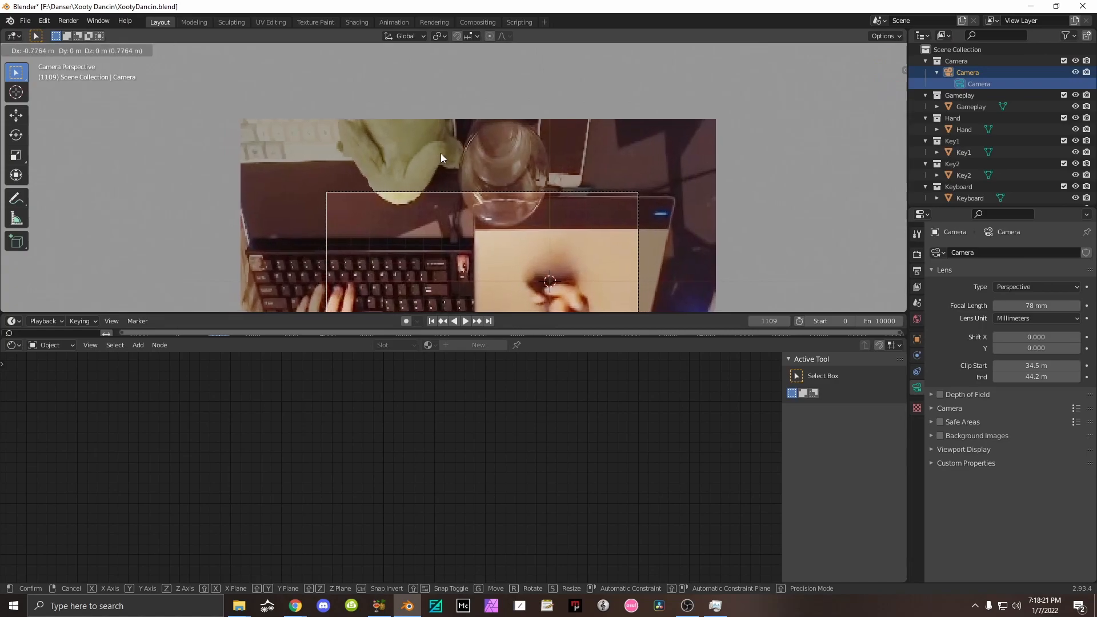
left_click(464, 128)
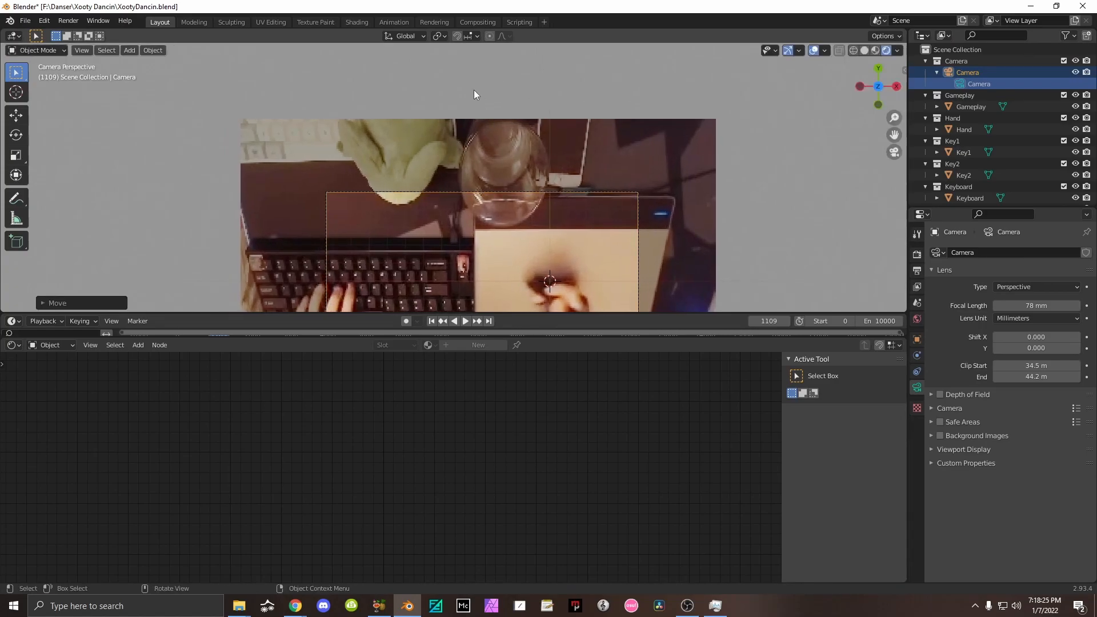
Move the camera up along Y until its frame extends past the upper edge of the hand footage.
key("g")
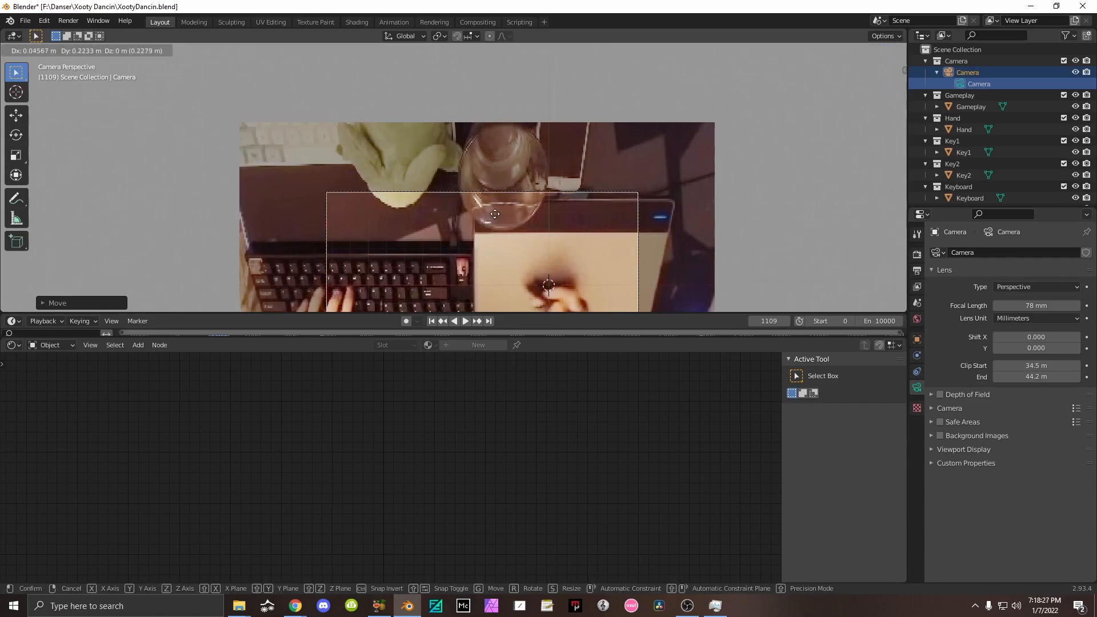
left_click(473, 298)
middle_click_drag(485, 255, 483, 173, "shift")
key("g")
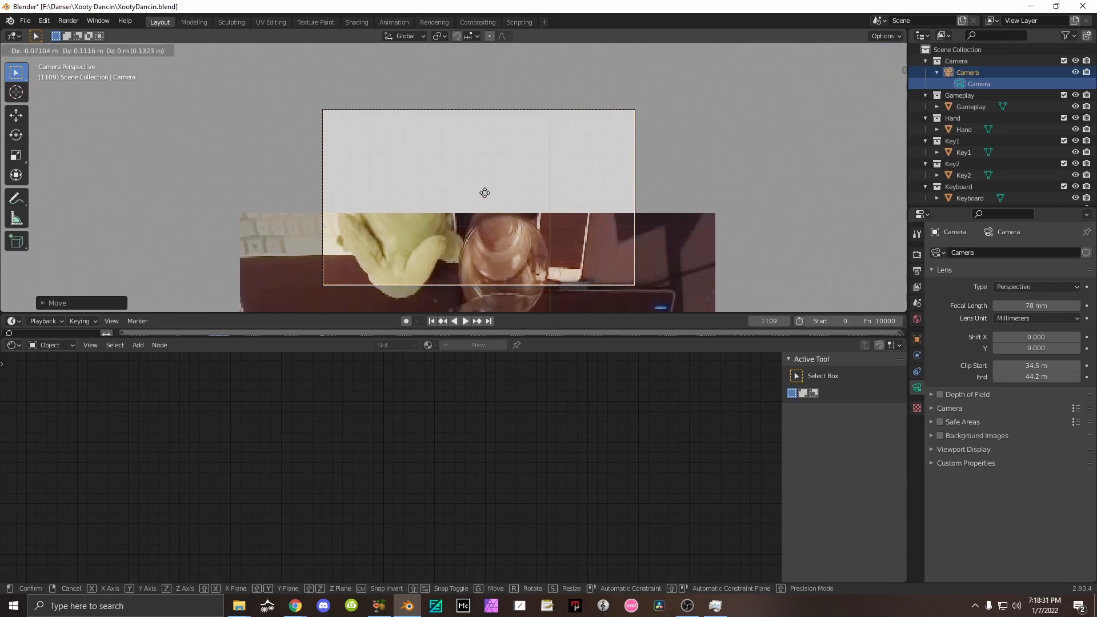
left_click(485, 194)
Set the camera lens Shift Y to -0.550 and Shift X to 0.040 to reframe the keyboard and tablet.
middle_click_drag(593, 248, 589, 203, "shift")
scroll(589, 203, "down", 3)
scroll(589, 204, "up", 2)
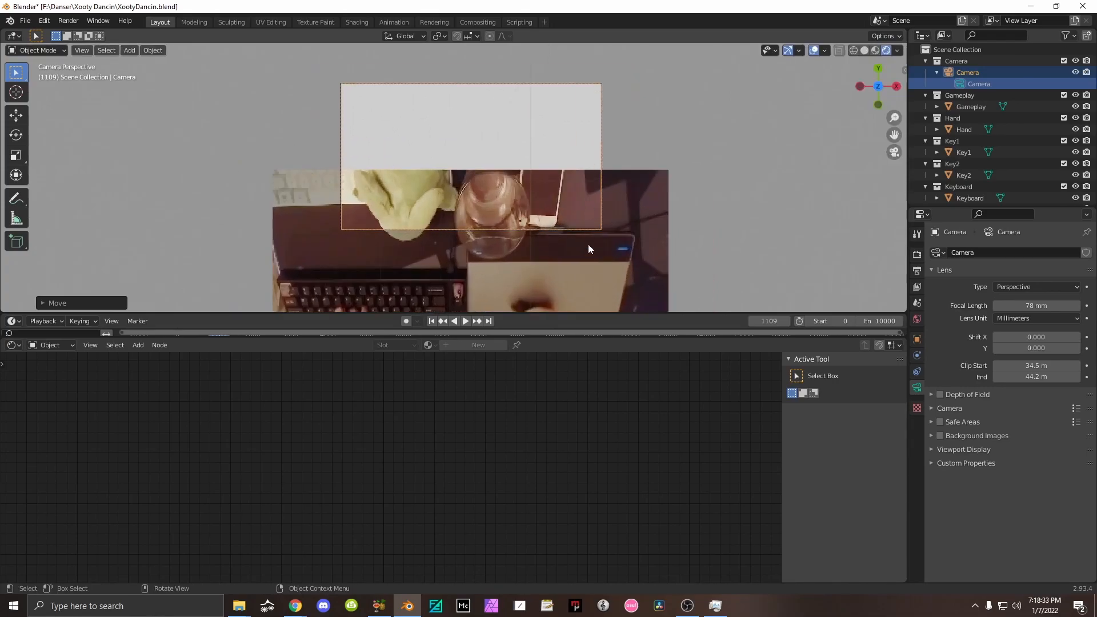
left_click_drag(1036, 348, 958, 348)
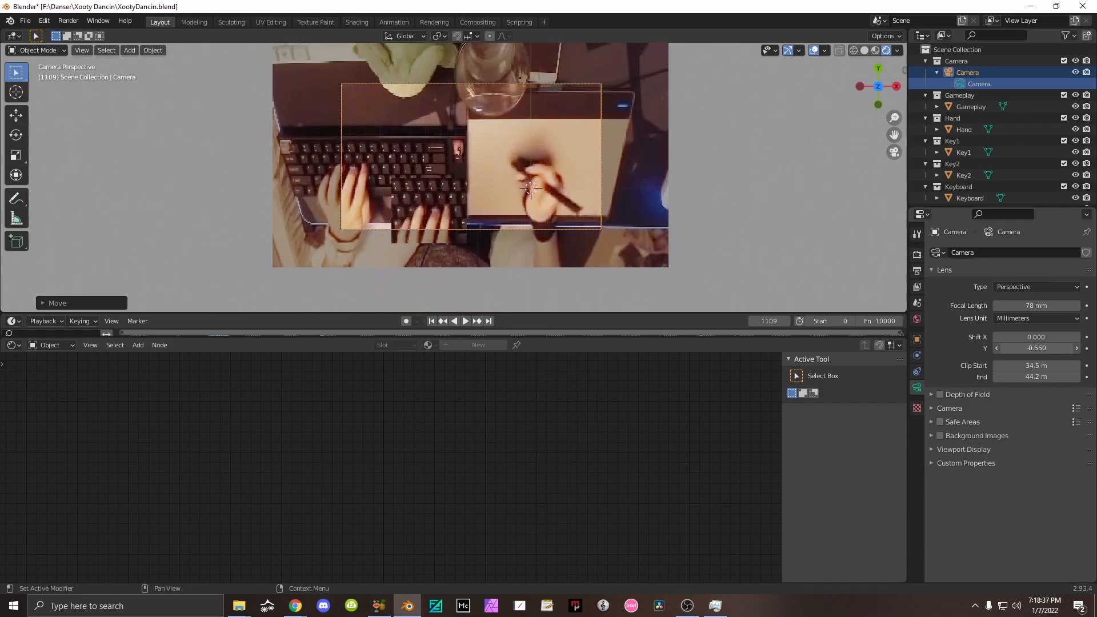
left_click_drag(1037, 337, 1046, 337)
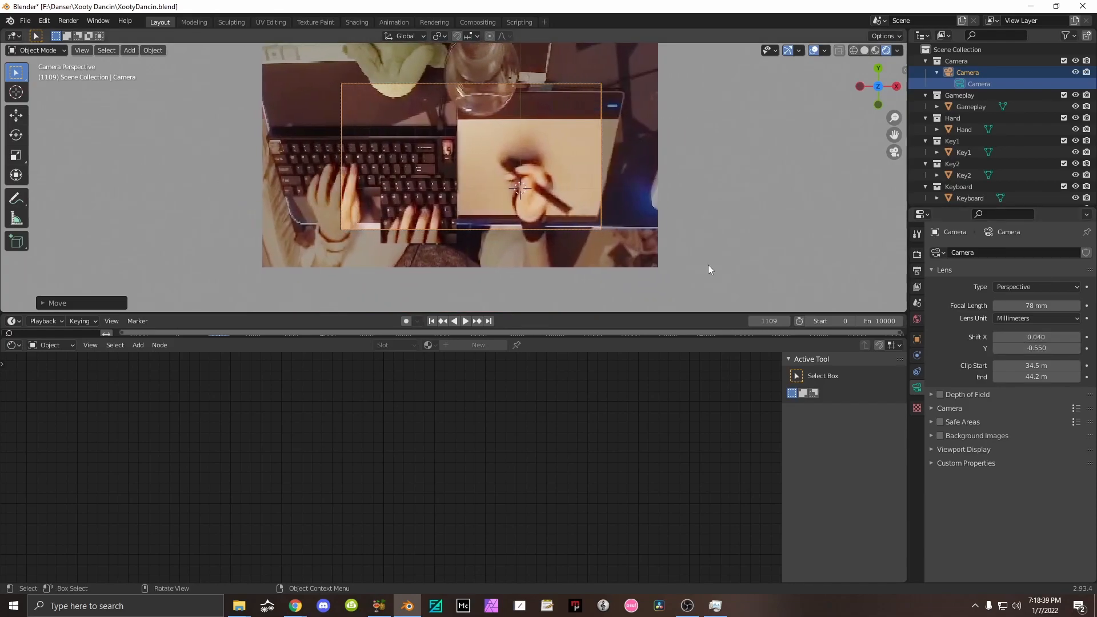
Select the camera, set its focal length to 34 mm and lower its Z location to 29.75 m.
left_click(525, 170)
left_click(597, 200)
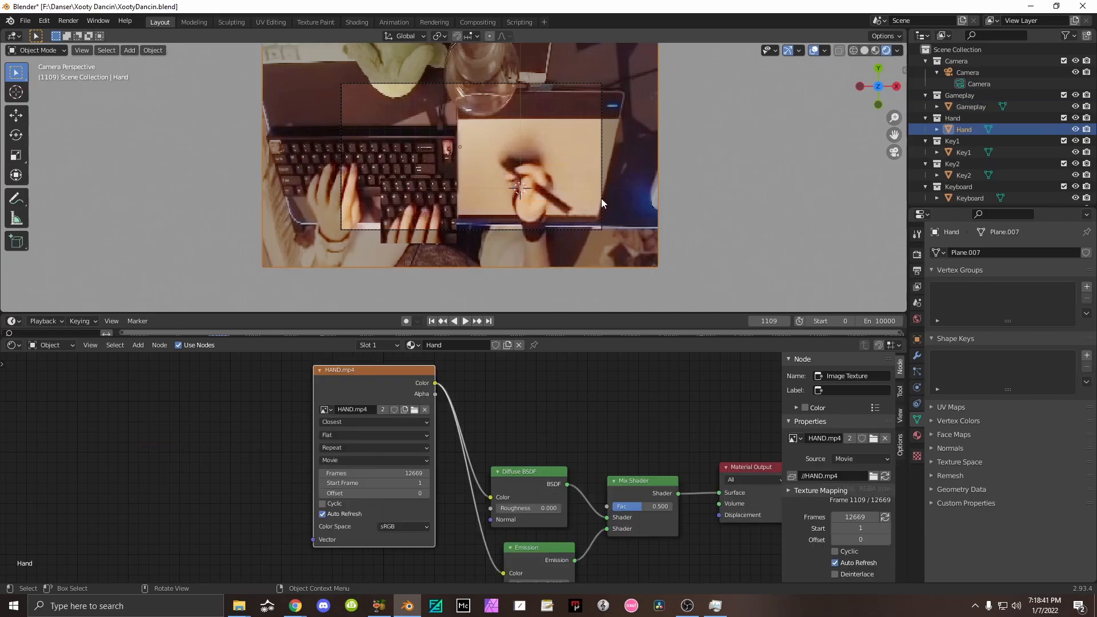
left_click(602, 229)
left_click_drag(1036, 306, 1006, 306)
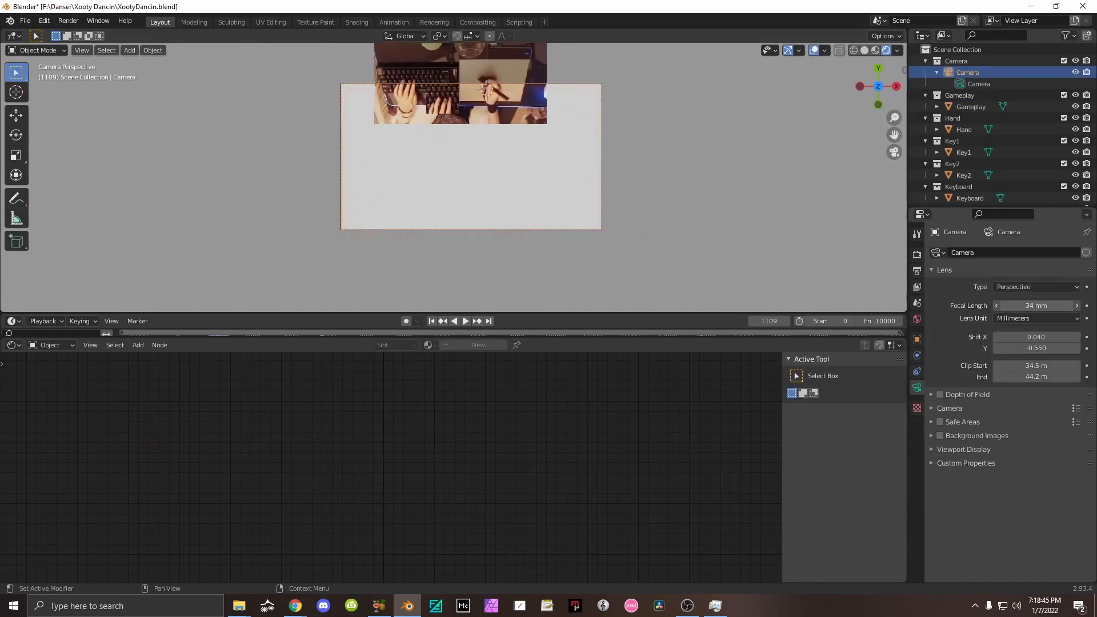
left_click(918, 339)
left_click_drag(1037, 309, 997, 309)
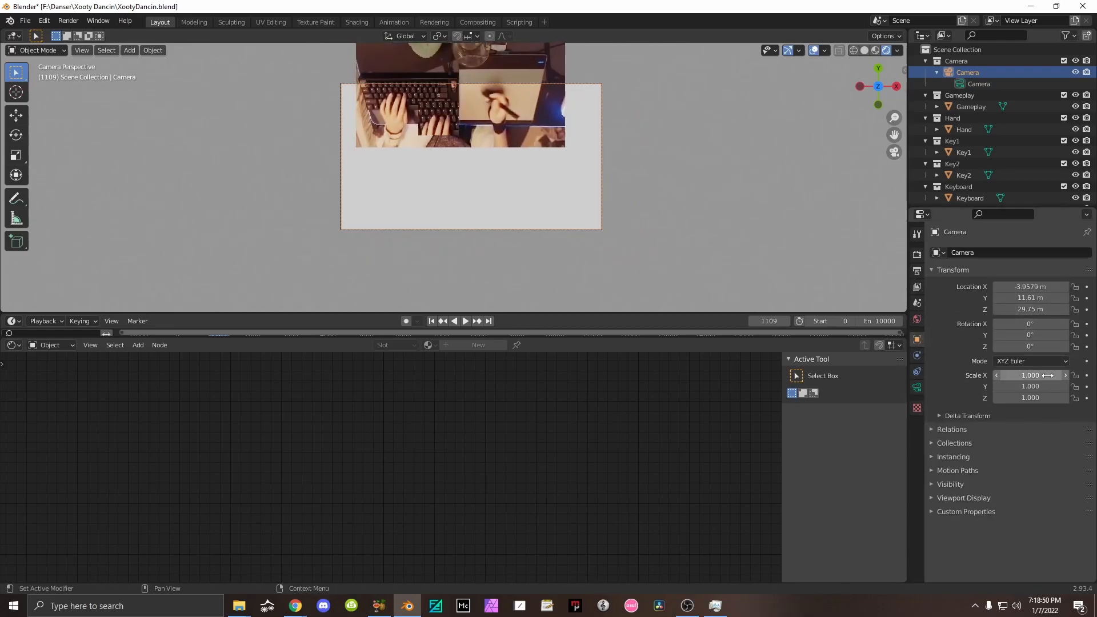
Set the camera's clip start to 0.001 m and its clip end to 100 m.
left_click(917, 387)
left_click_drag(1036, 365, 972, 366)
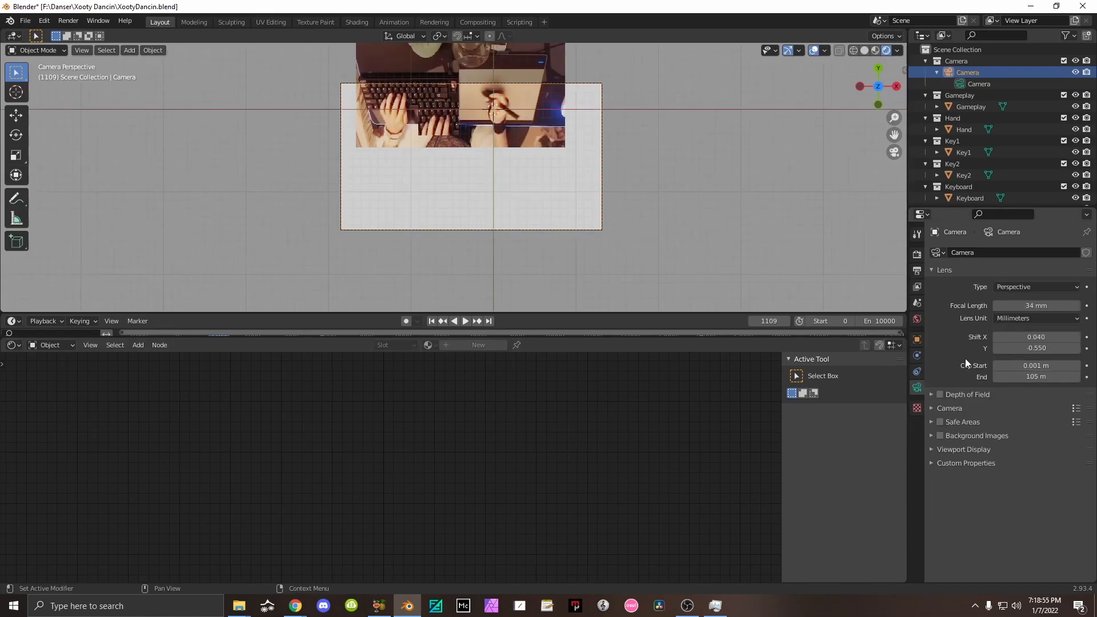
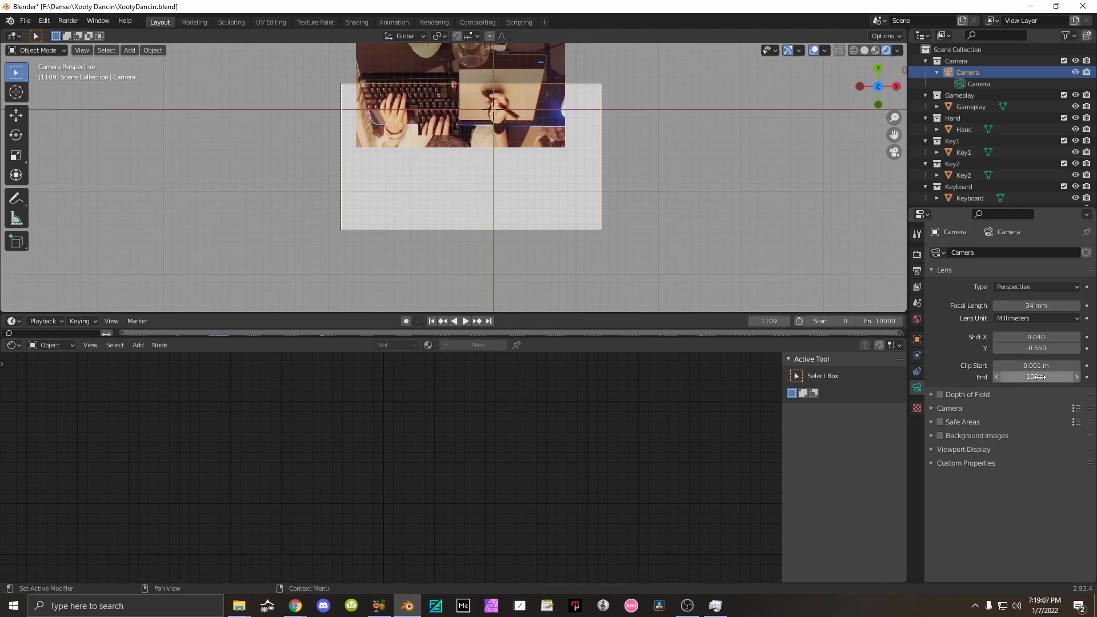
Raise the camera along Z and set its focal length to 53 mm to frame the keyboard and tablet.
left_click(917, 339)
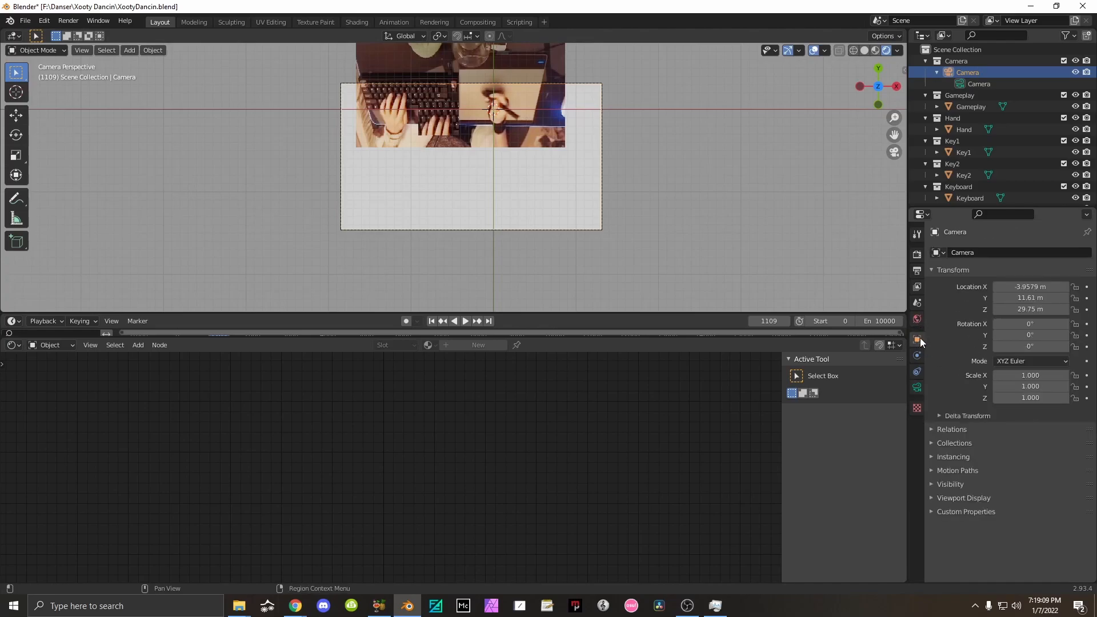
left_click_drag(1030, 309, 1057, 306)
left_click(918, 389)
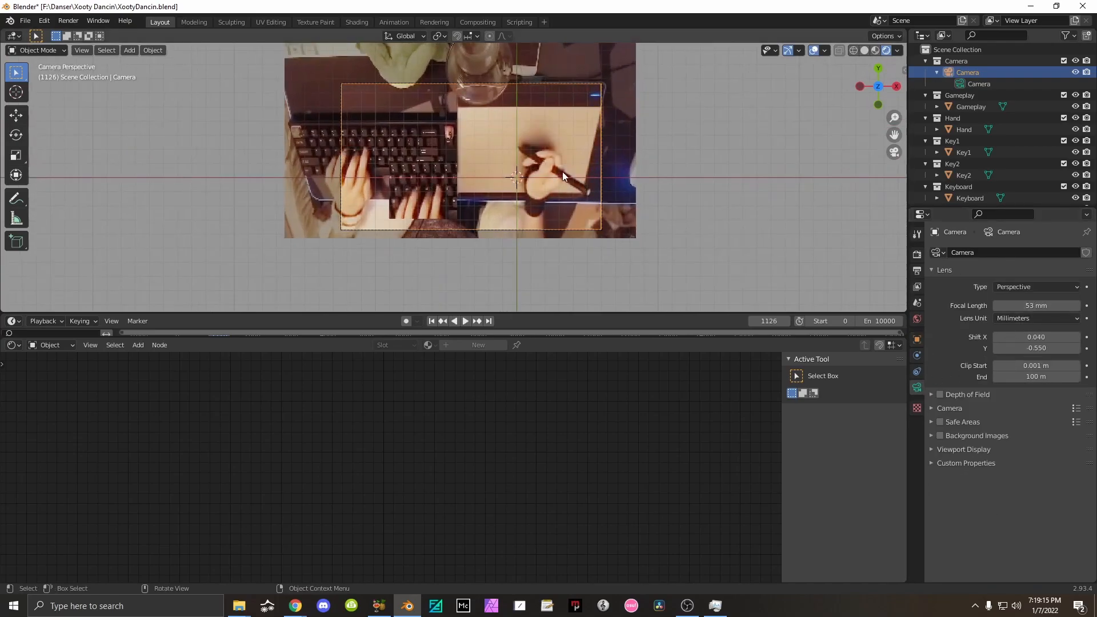
Select the Gameplay plane and tilt it around its local X axis to follow the tablet's perspective.
left_click(542, 172)
scroll(574, 154, "up", 2)
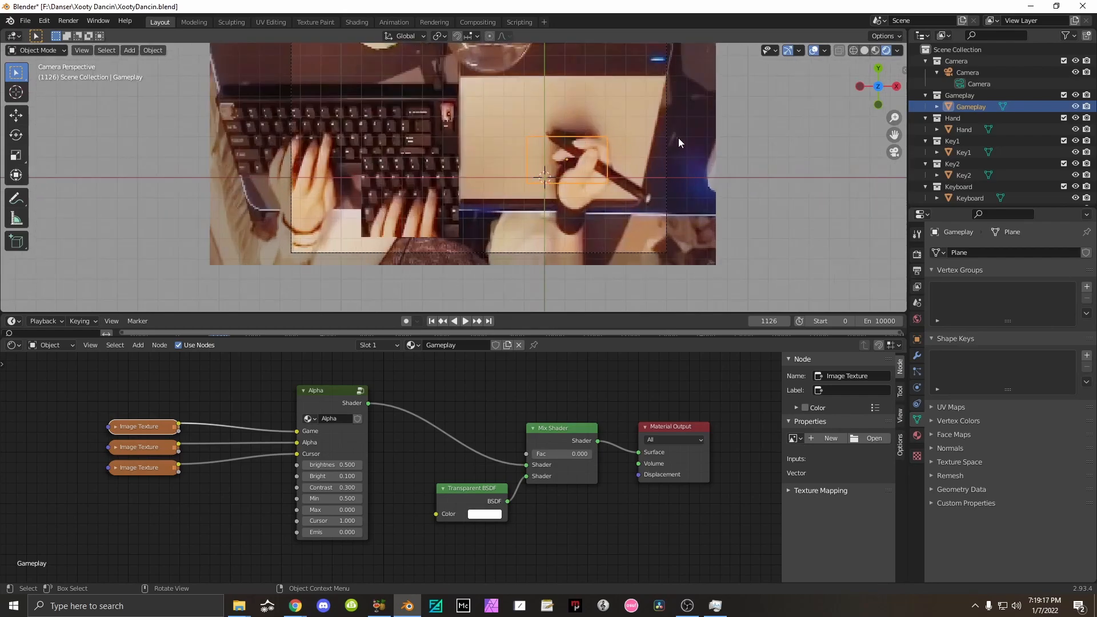
key("r")
key("x")
key("x")
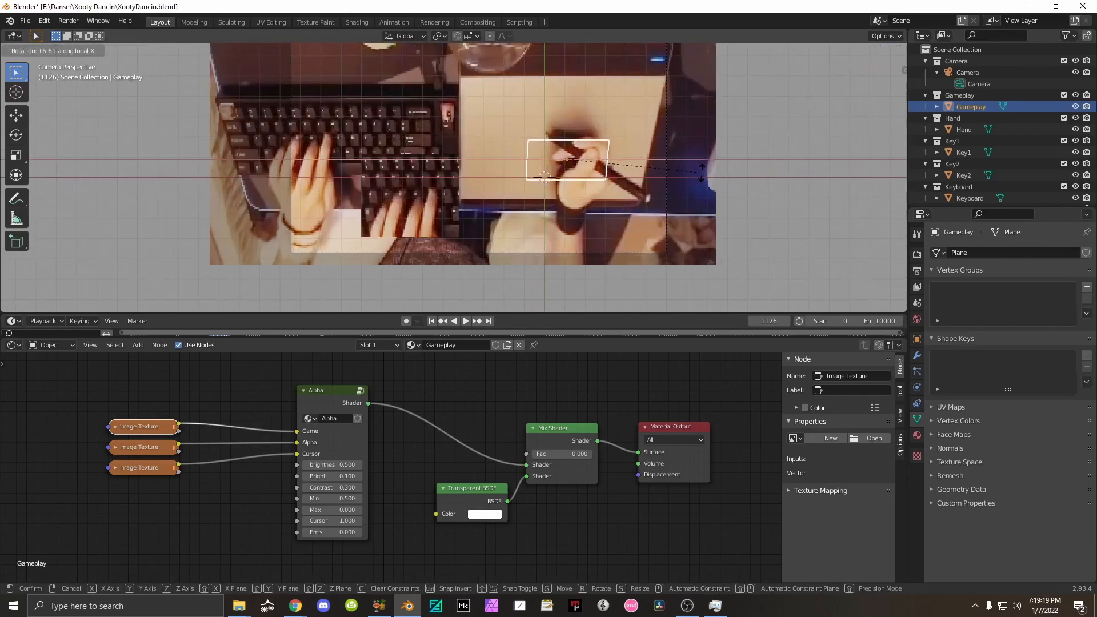
left_click(713, 172)
Scale up the Gameplay plane to roughly the tablet's size and position it over the drawing area.
key("s")
left_click(10, 182)
key("g")
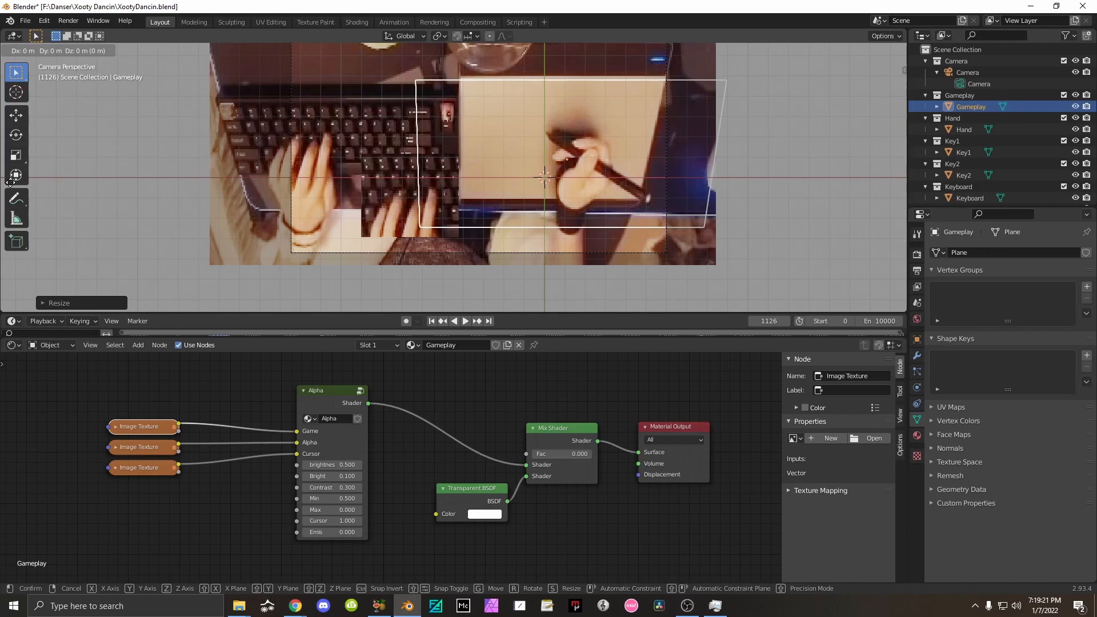
left_click(10, 182)
key("s")
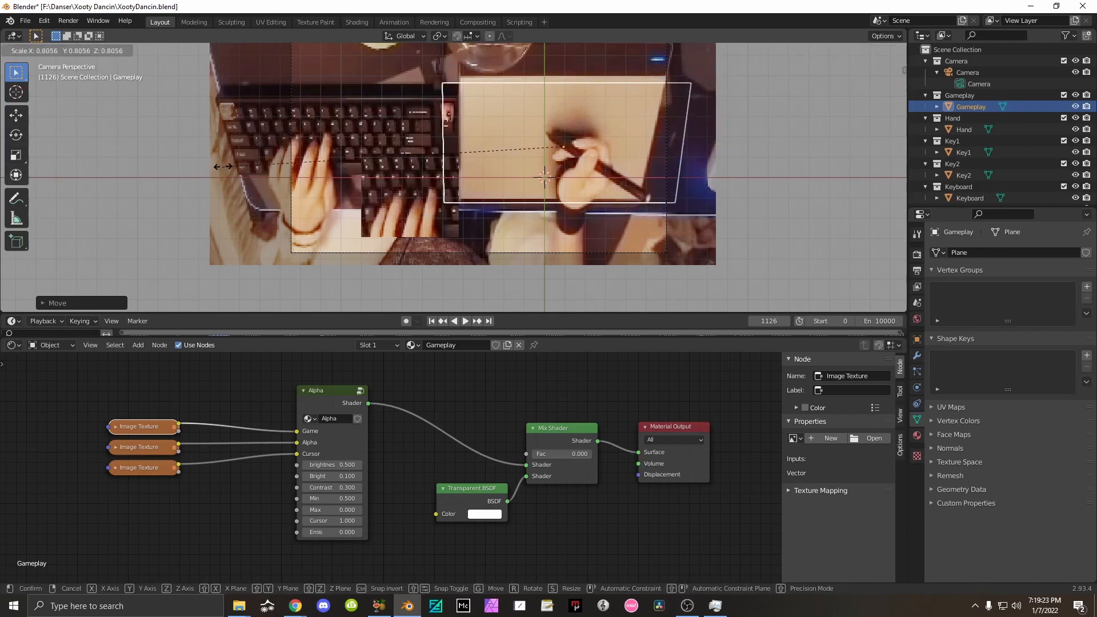
left_click(694, 165)
key("g")
key("Escape")
key("Delete")
key("x")
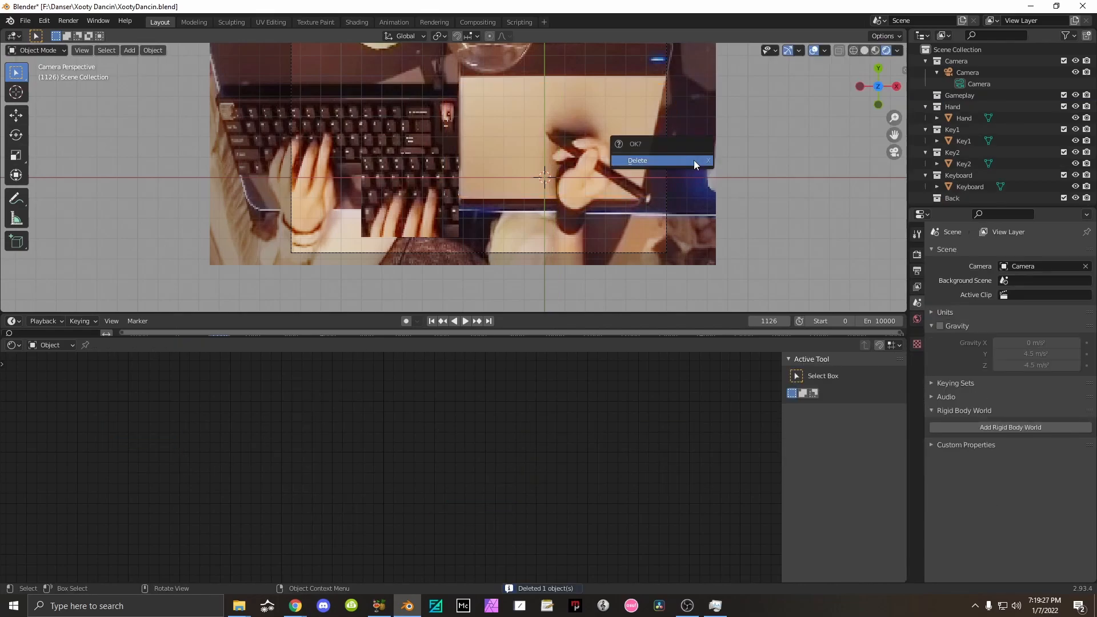
left_click(520, 154)
key("ctrl+z")
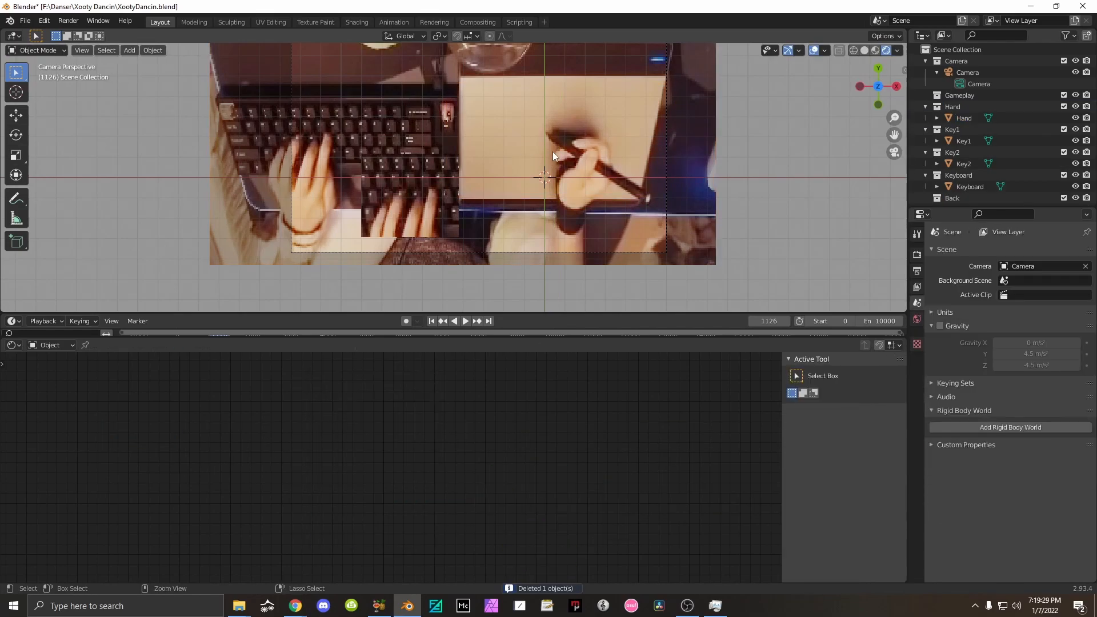
key("ctrl+z")
Readjust the Gameplay plane's tilt by about -8° around its local X axis and shift it slightly over the tablet.
key("r")
key("x")
key("x")
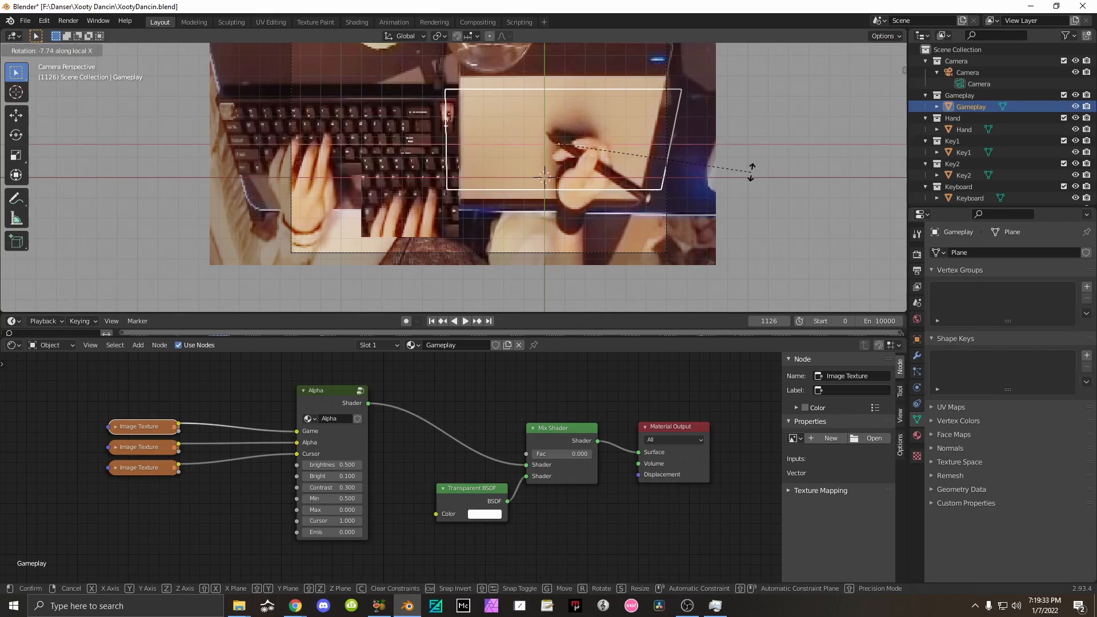
left_click(751, 172)
key("r")
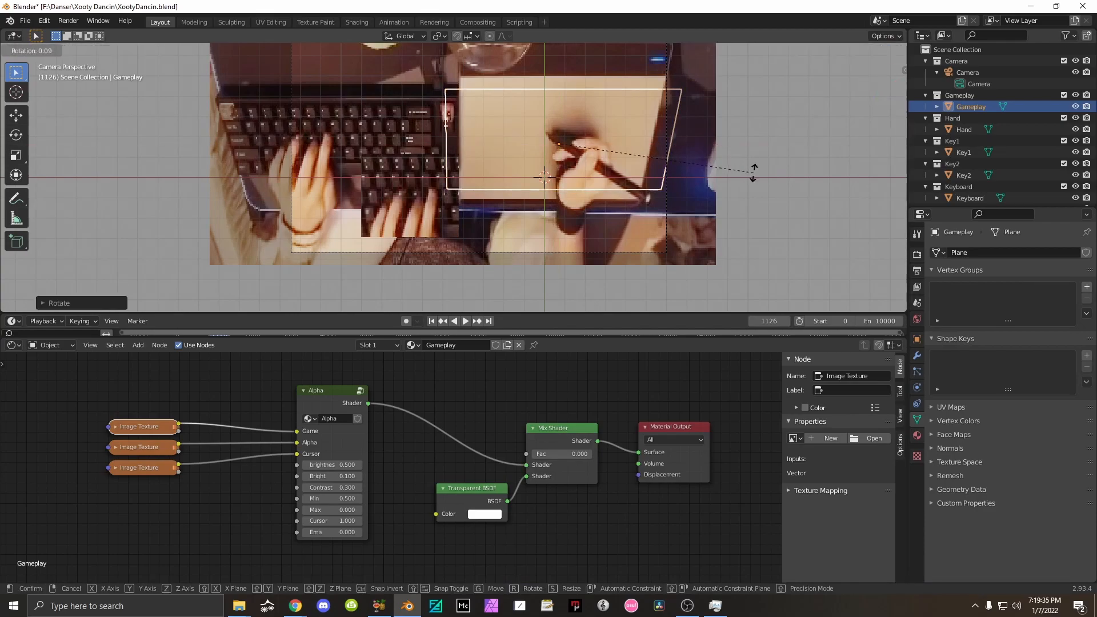
key("g")
left_click(744, 179)
Scale the Gameplay plane along its local axes and nudge it until its outline matches the tablet's drawing area.
key("s")
key("x")
key("x")
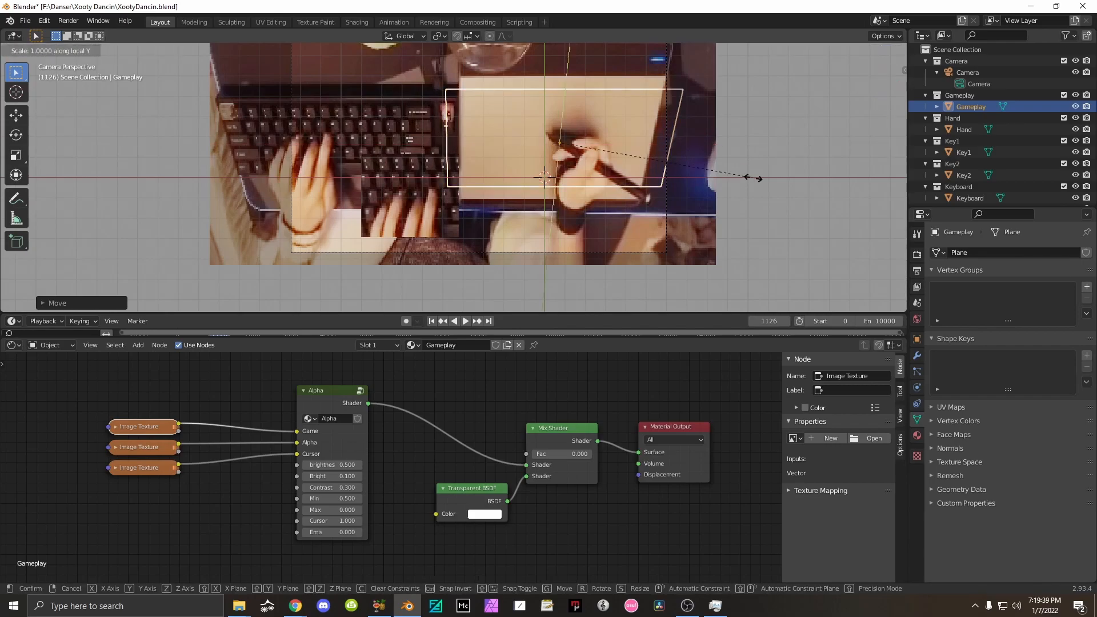
left_click(725, 175)
key("g")
left_click(721, 175)
key("s")
key("y")
key("y")
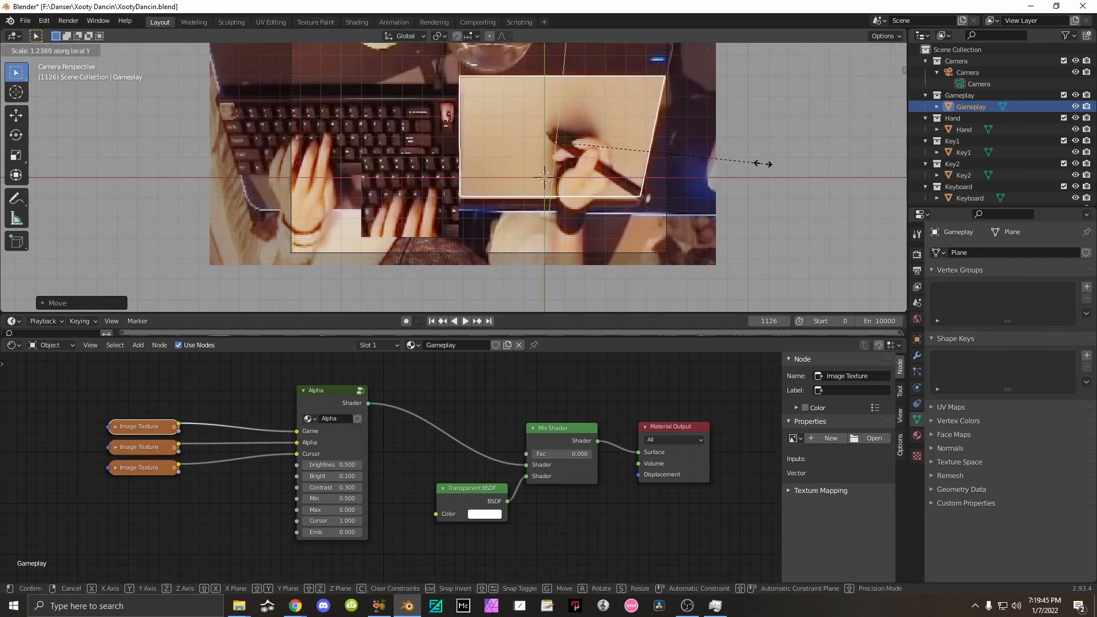
left_click(766, 164)
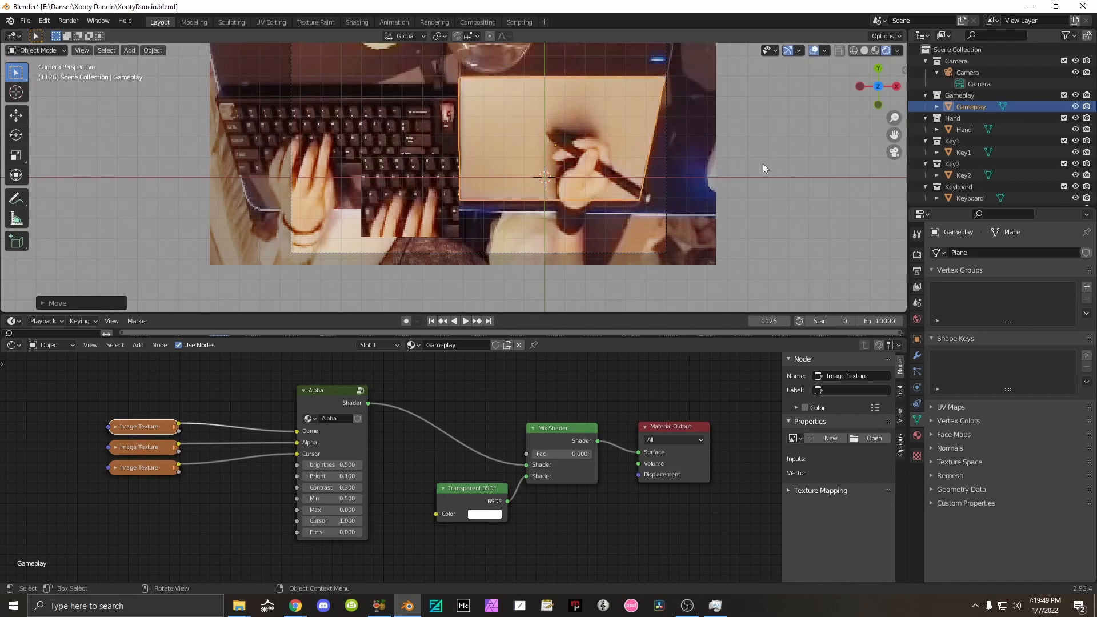
Select the Key1 and Key2 planes over the keyboard inset.
left_click(424, 206)
left_click(408, 193, "shift")
left_click(406, 193, "shift")
left_click(461, 116)
middle_click_drag(459, 180, 601, 112)
left_click(519, 145)
left_click_drag(519, 52, 628, 81)
middle_click_drag(635, 77, 533, 143)
left_click_drag(554, 155, 501, 180)
key("KP_0")
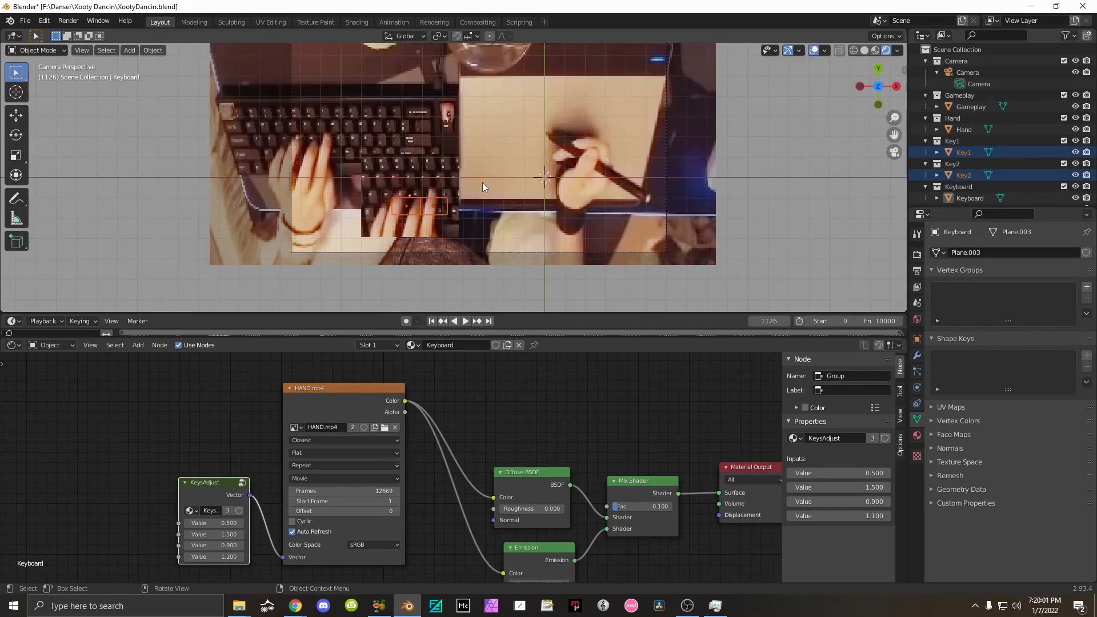
Look up the Emulate Numpad setting in the input preferences, close them and return to the camera view.
left_click(26, 22)
left_click(44, 22)
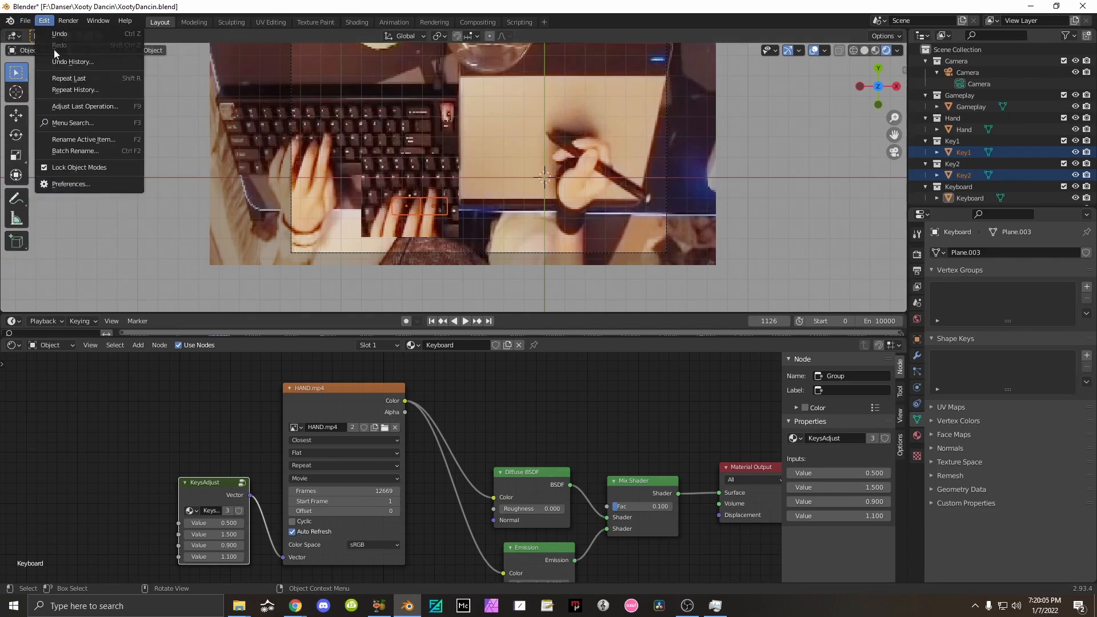
left_click(69, 185)
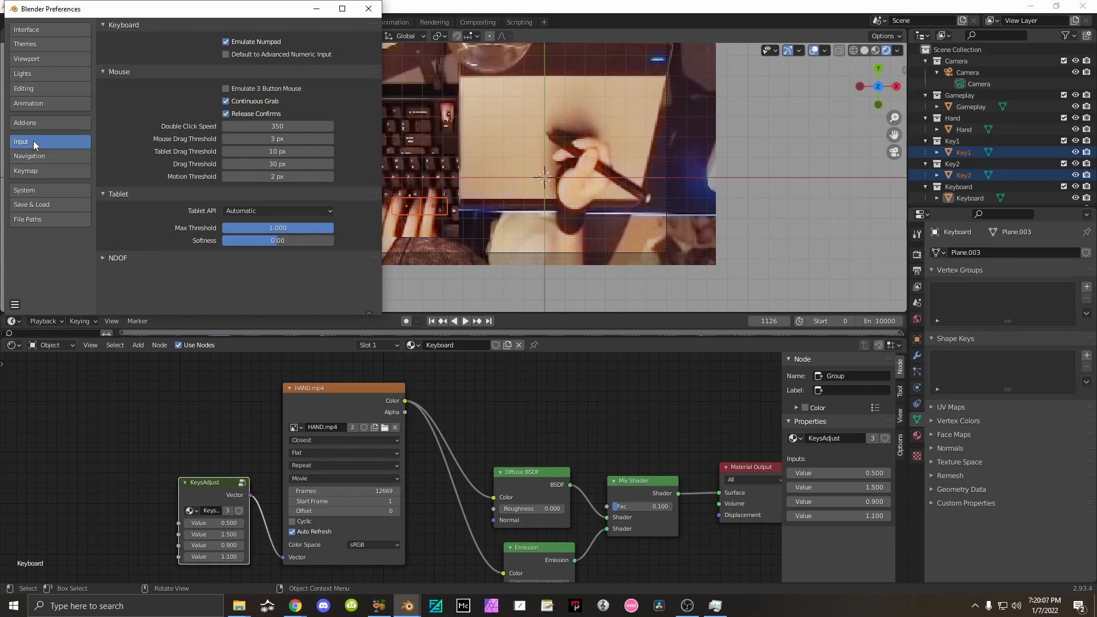
left_click(368, 9)
key("KP_0")
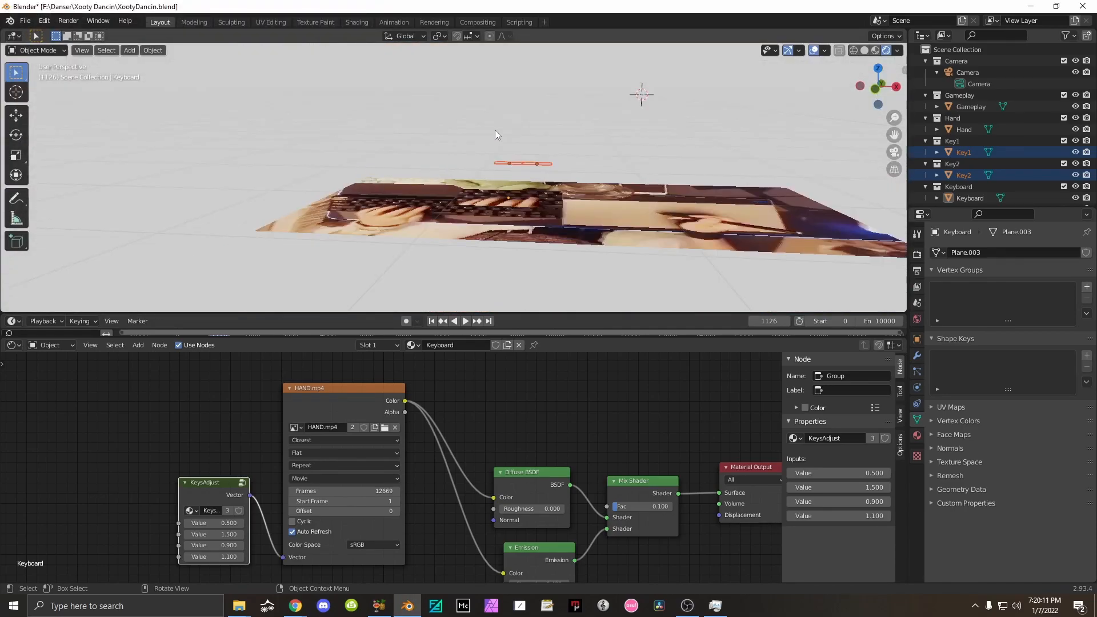
key("KP_0")
key("KP_0")
key("KP_0")
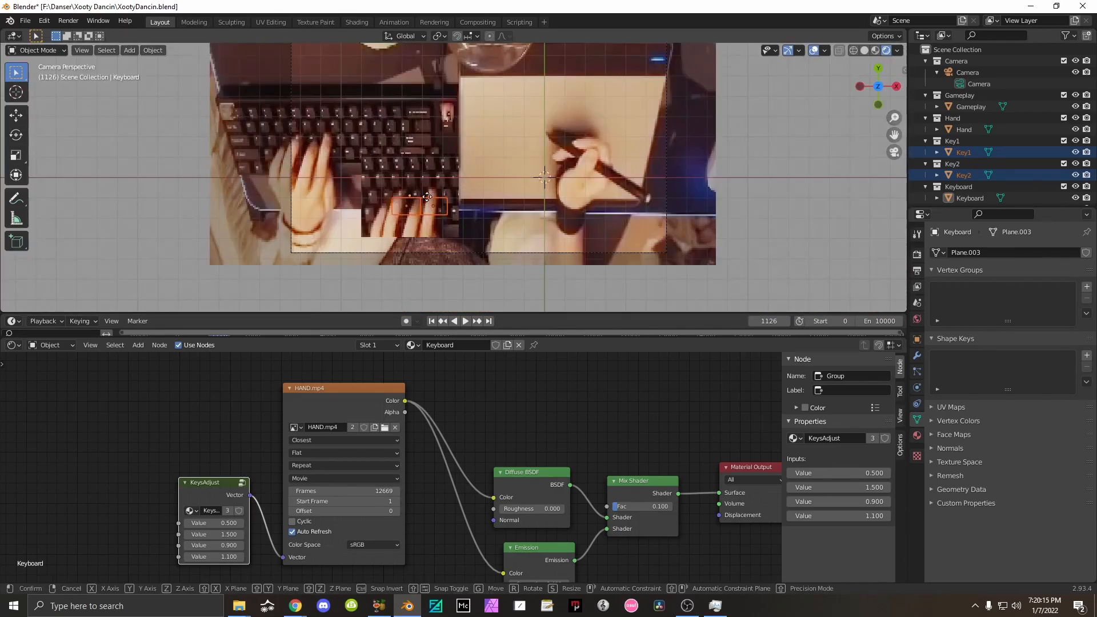
Add the Keyboard plane to the selected key planes, enlarge all three and place them in the camera frame's lower-left corner.
left_click(421, 182)
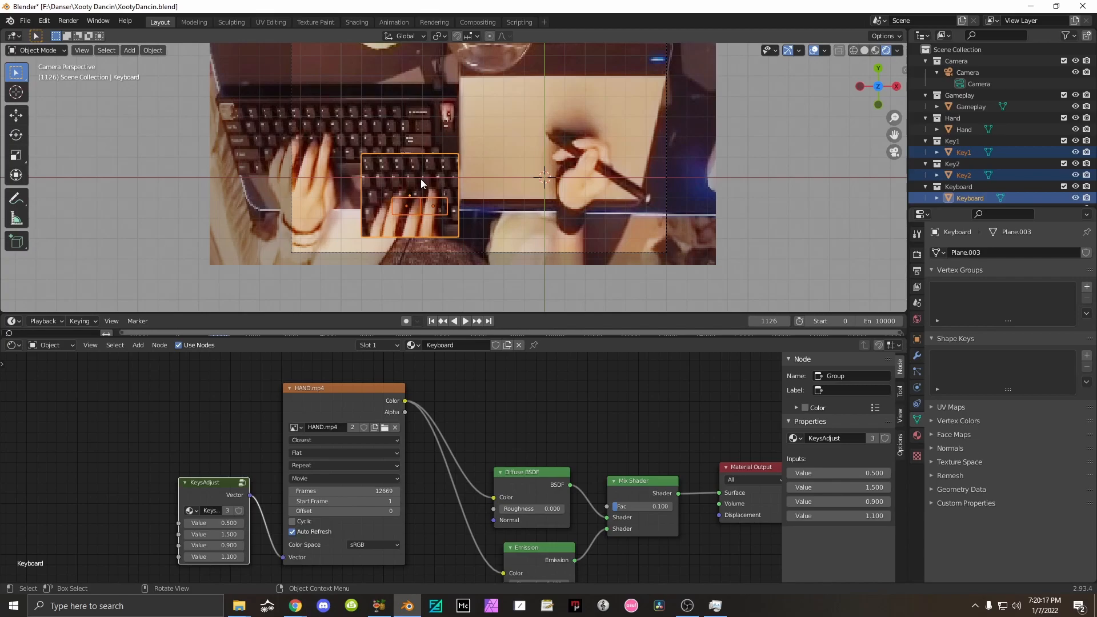
key("g")
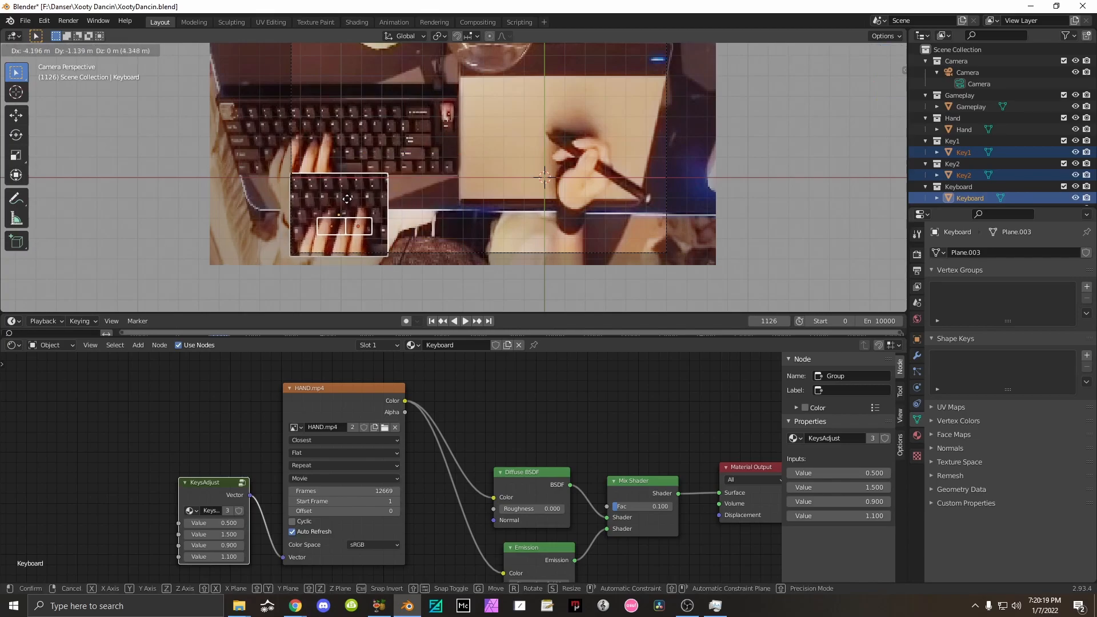
left_click(347, 199)
key("s")
left_click(551, 186)
key("g")
left_click(569, 172)
key("s")
left_click(576, 171)
key("g")
left_click(574, 170)
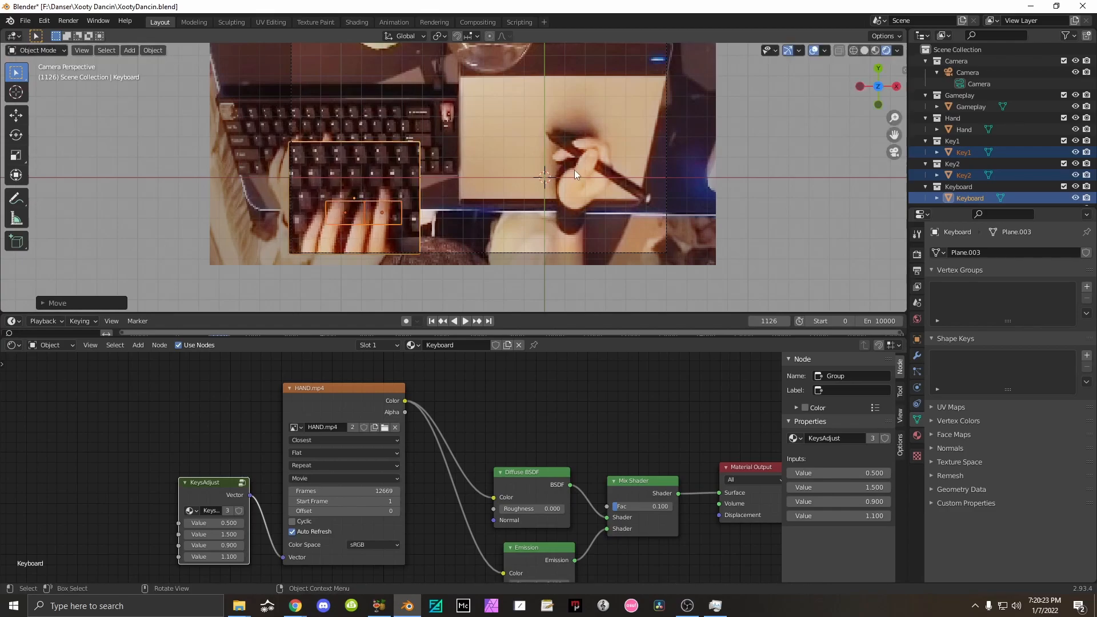
Select the key, Hand and Keyboard planes one after another to examine how they are layered.
middle_click_drag(529, 136, 533, 169, "shift")
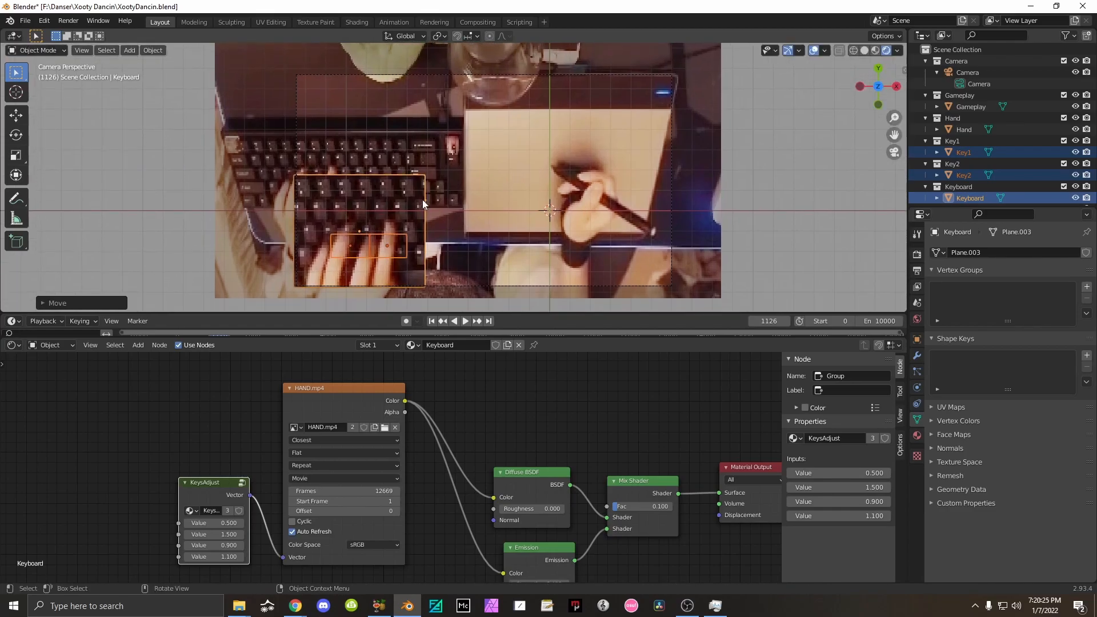
left_click(376, 222)
left_click(361, 243)
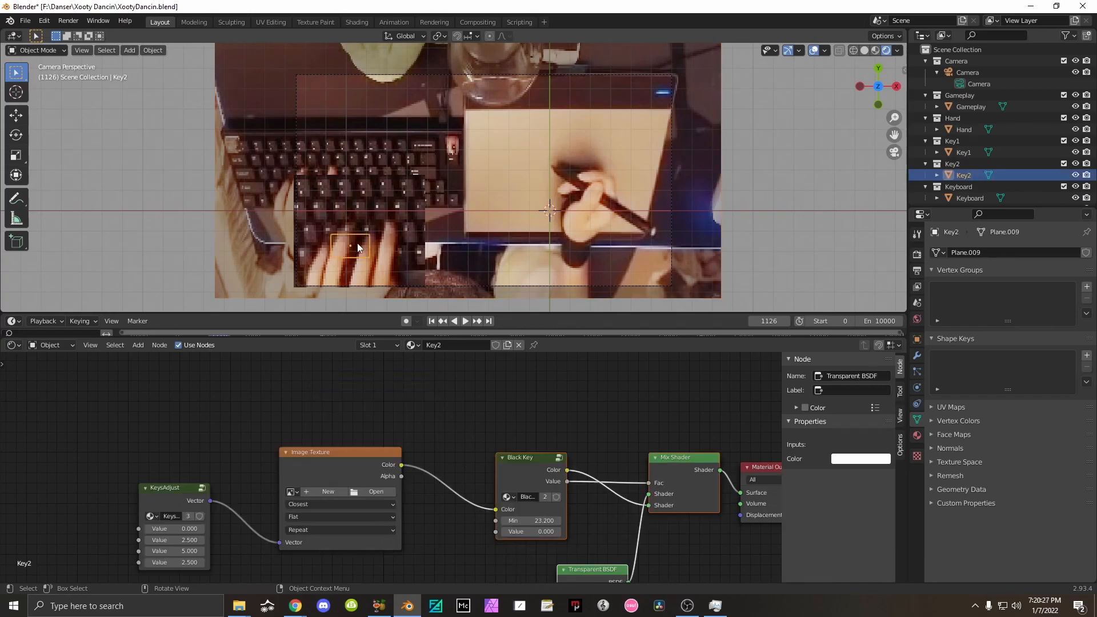
left_click(364, 139)
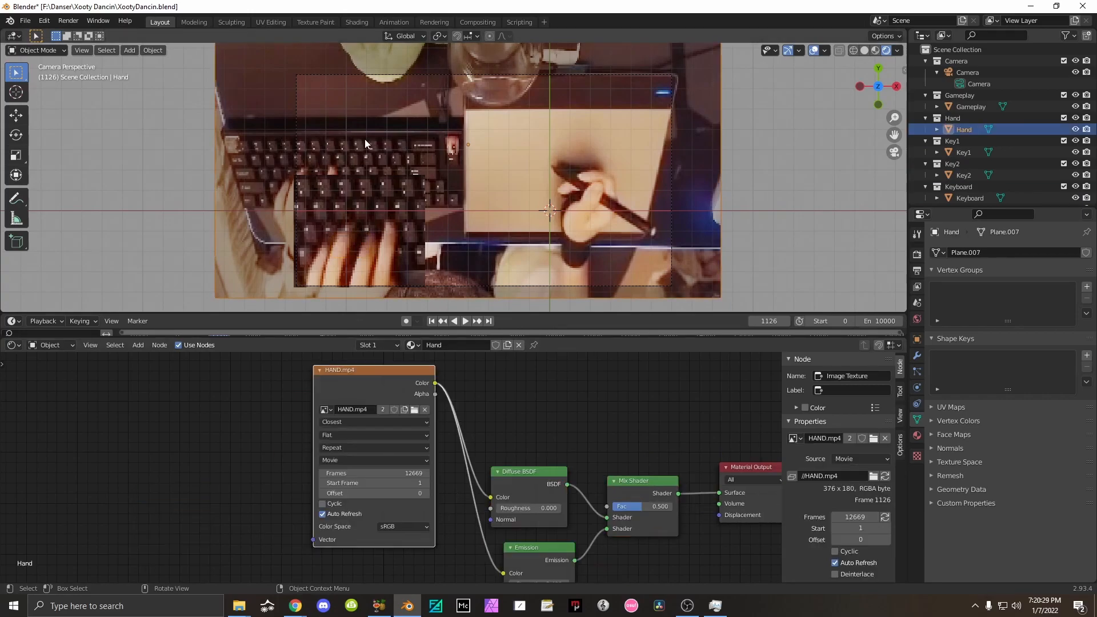
left_click(381, 190)
left_click(369, 235)
Load game.mp4 into the Gameplay material's first Image Texture node, feeding the Game input, and match its frame count to the movie length.
left_click(574, 191)
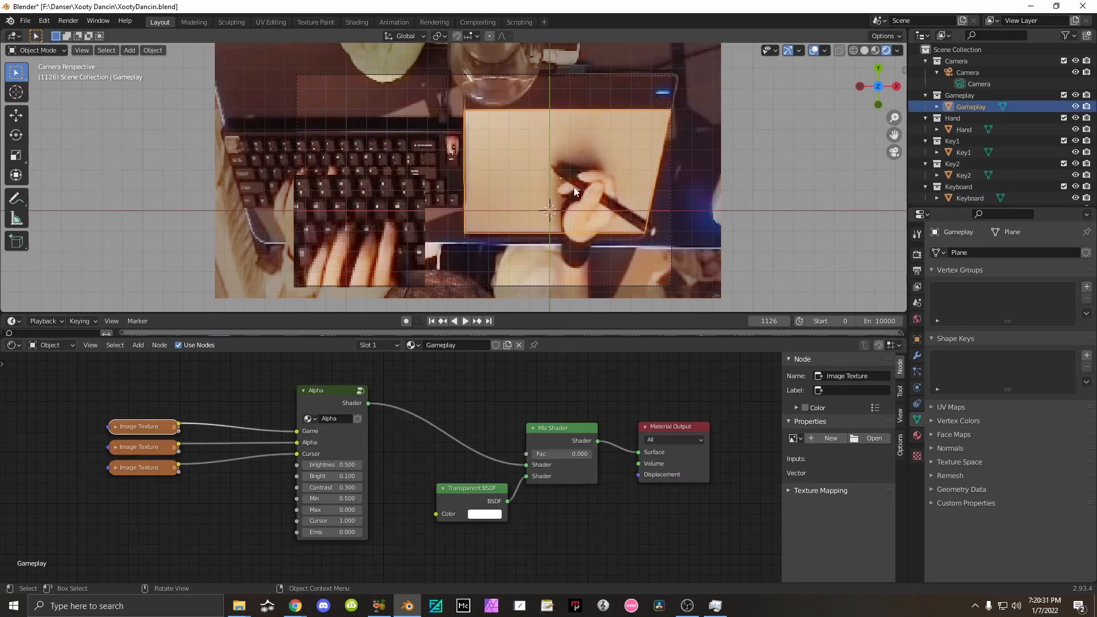
left_click(521, 179)
left_click(521, 178)
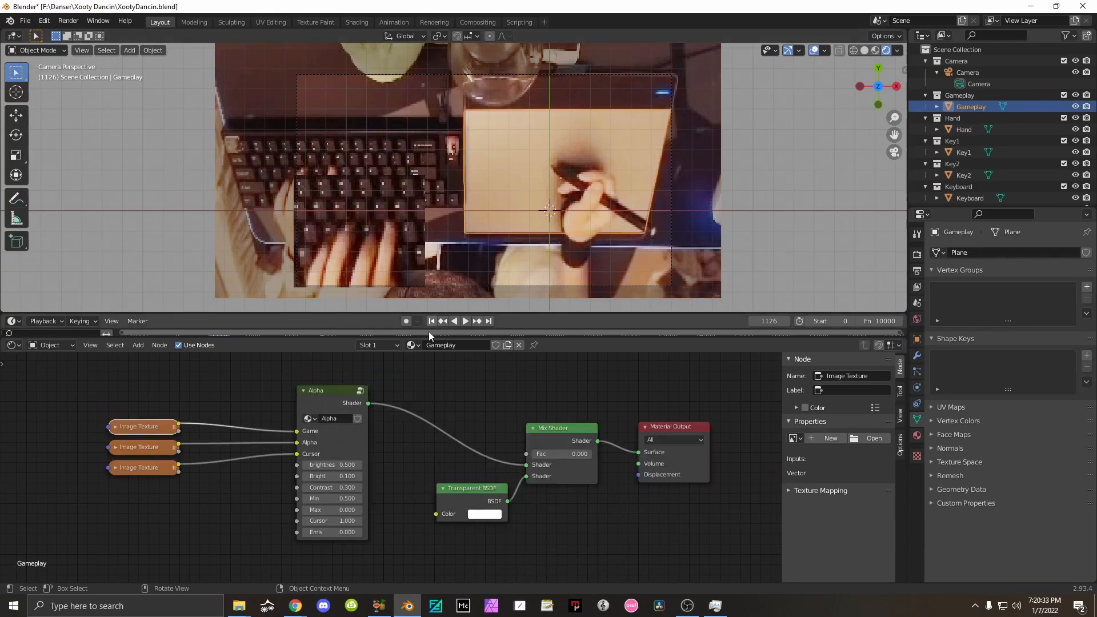
left_click(115, 427)
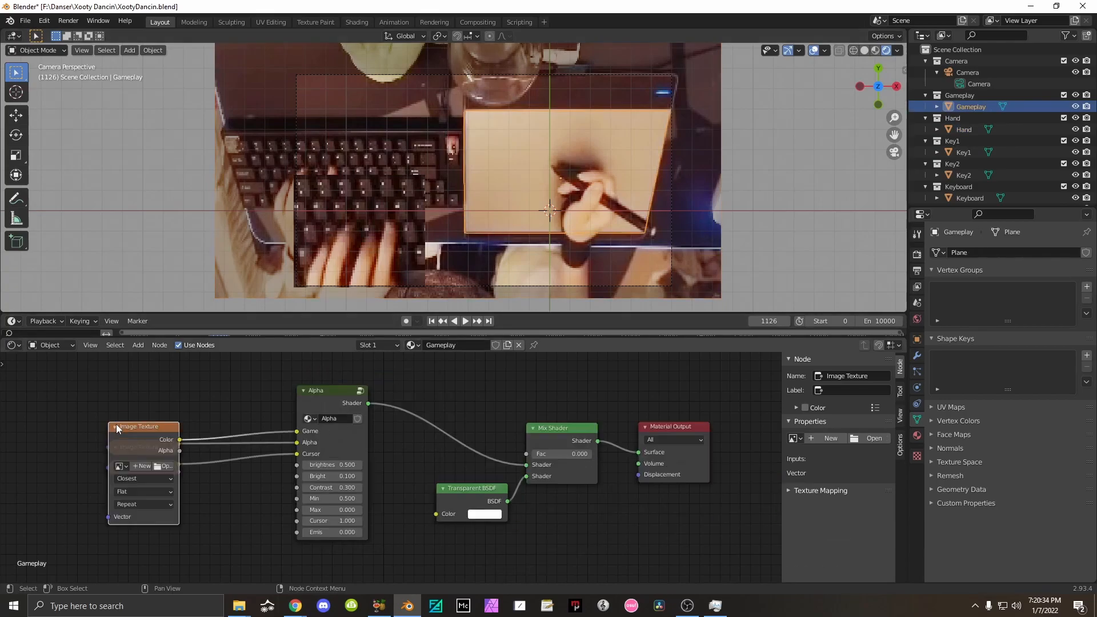
left_click(167, 476)
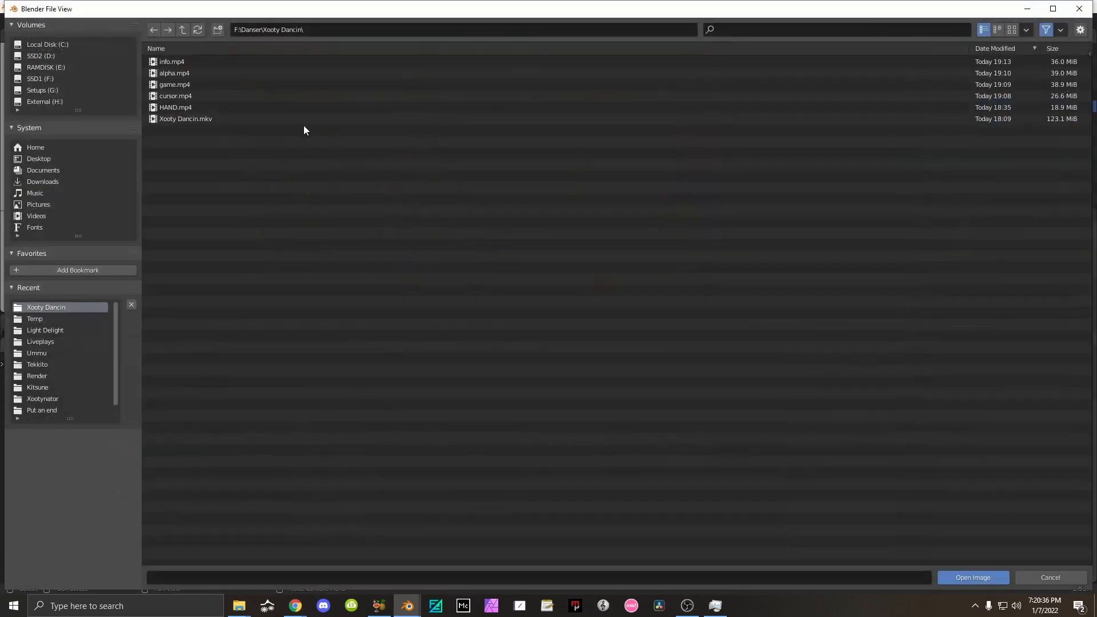
double_click(181, 80)
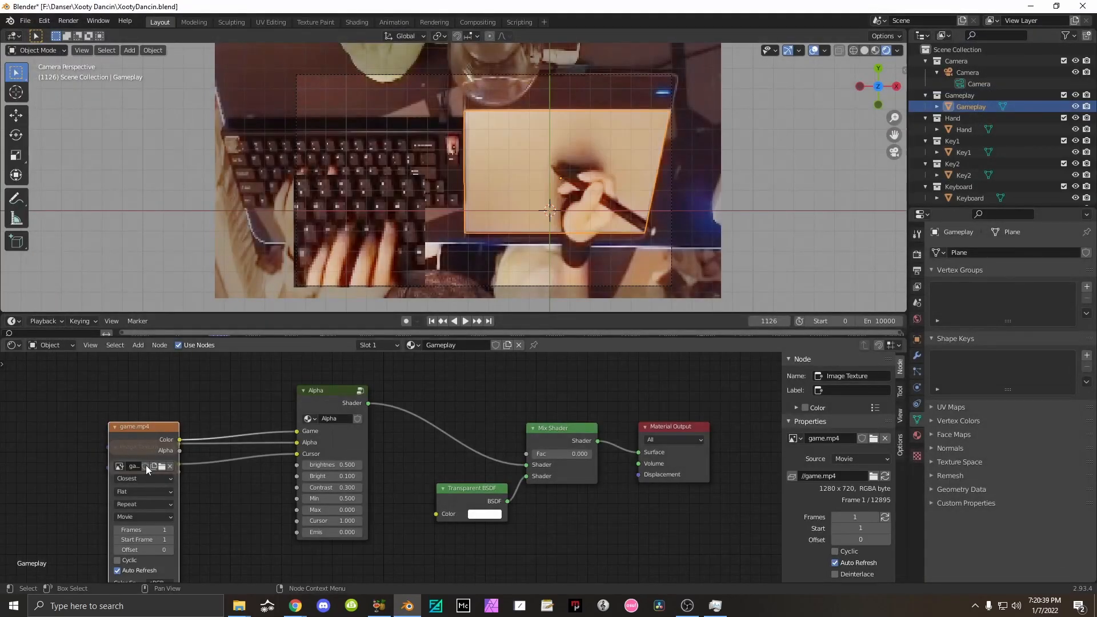
left_click(885, 518)
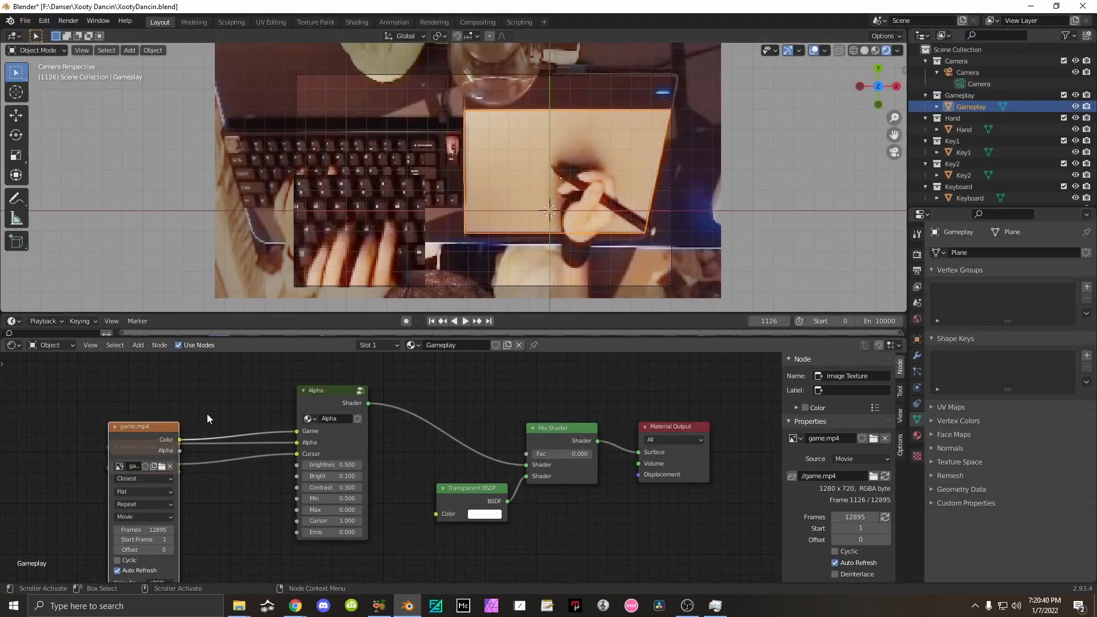
Load alpha.mp4 into the second Image Texture node, match its frame count to the movie length and collapse the node.
left_click(115, 428)
left_click(115, 447)
left_click(166, 487)
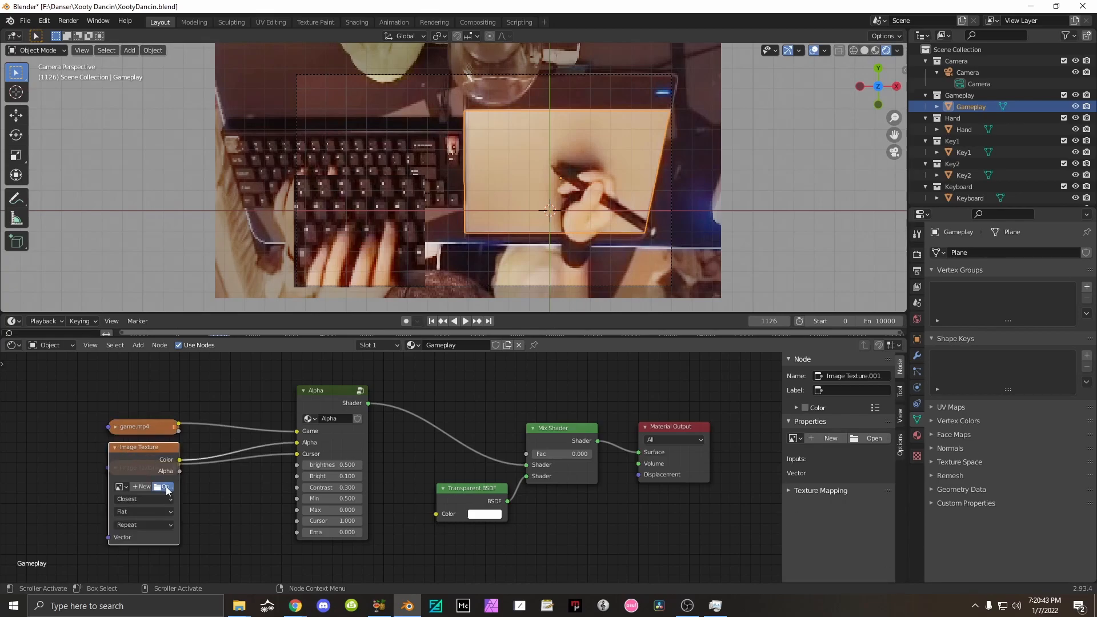
left_click(173, 74)
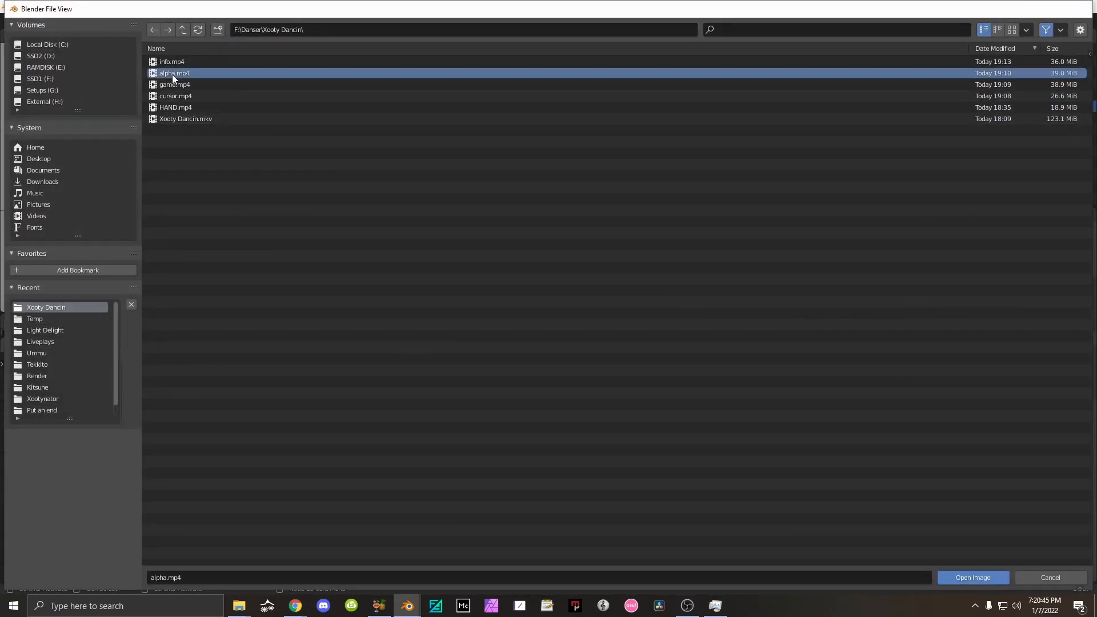
double_click(173, 74)
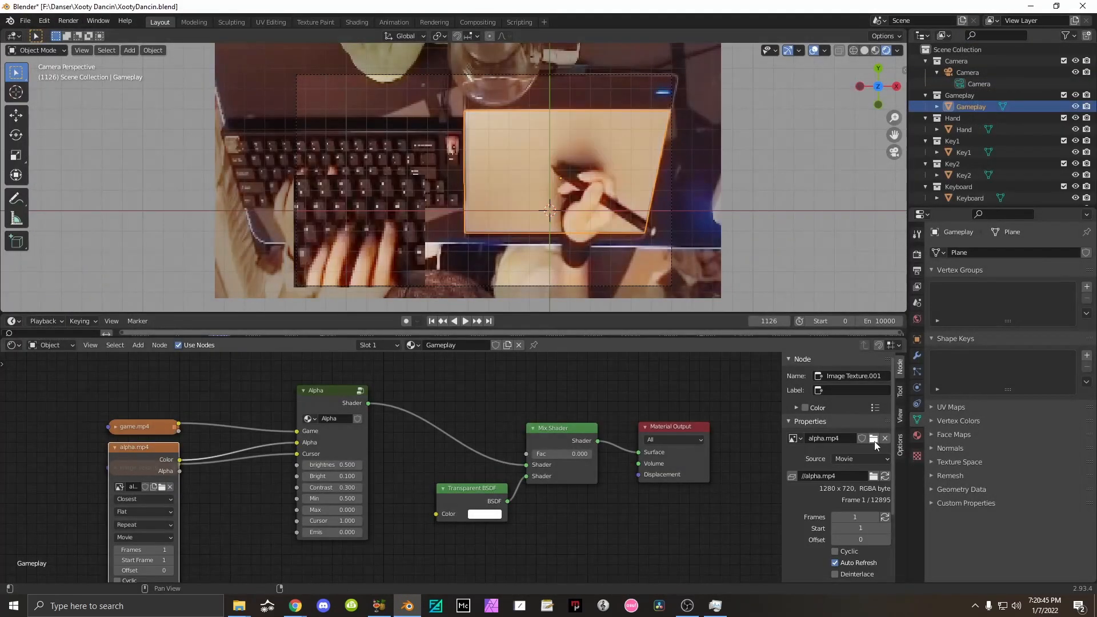
left_click(115, 447)
Load cursor.mp4 into the third Image Texture node, feeding the Cursor input, and match its frame count to the movie length.
left_click(117, 468)
left_click(116, 468)
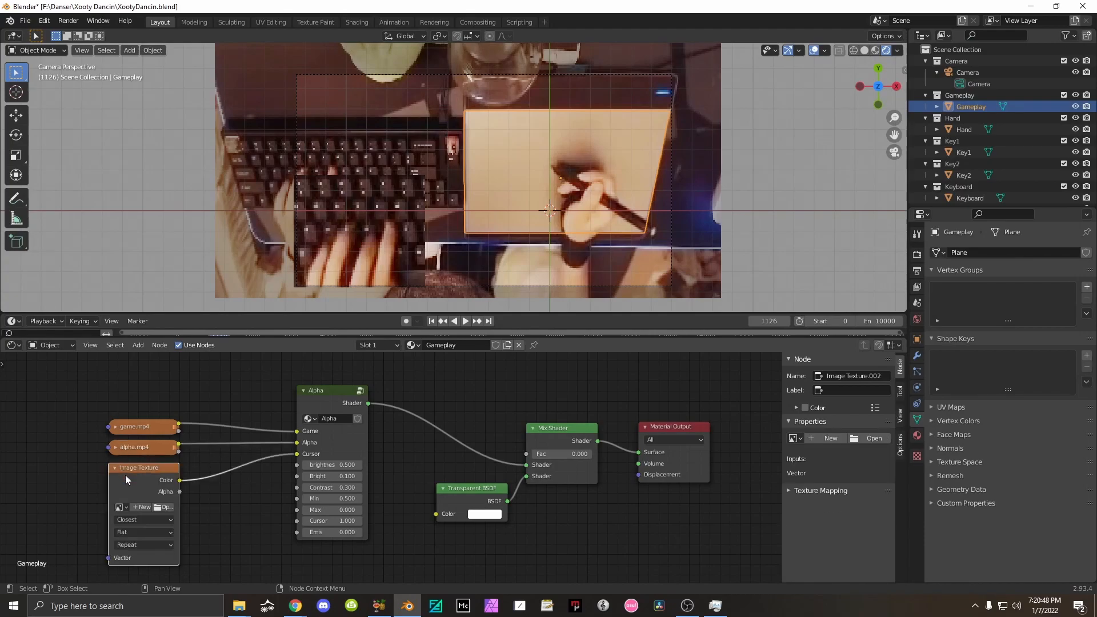
left_click(164, 507)
double_click(174, 102)
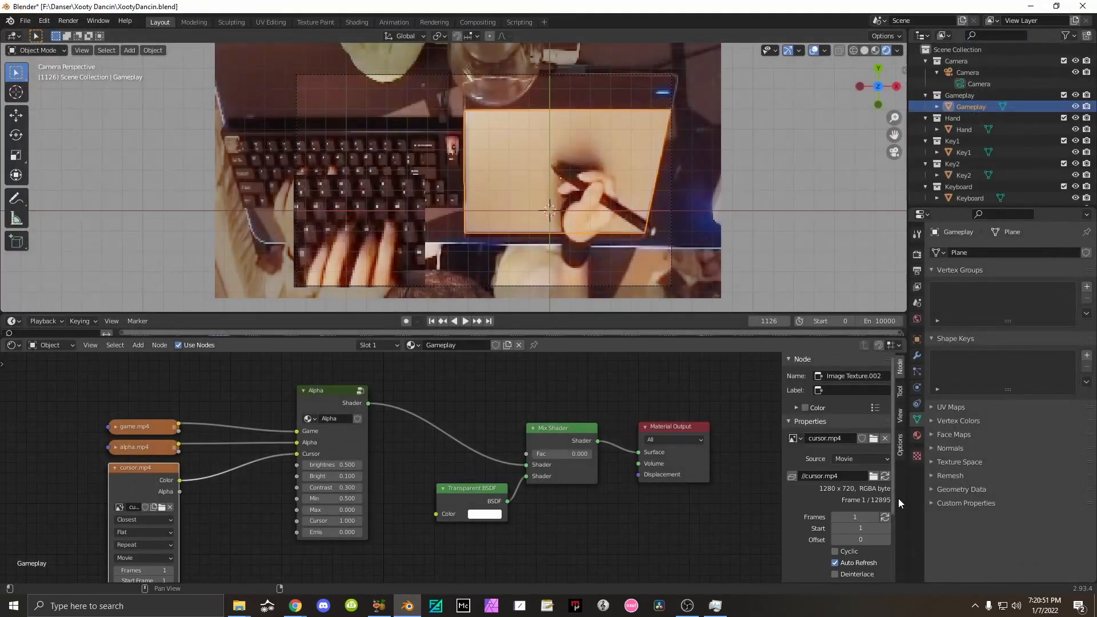
left_click(885, 517)
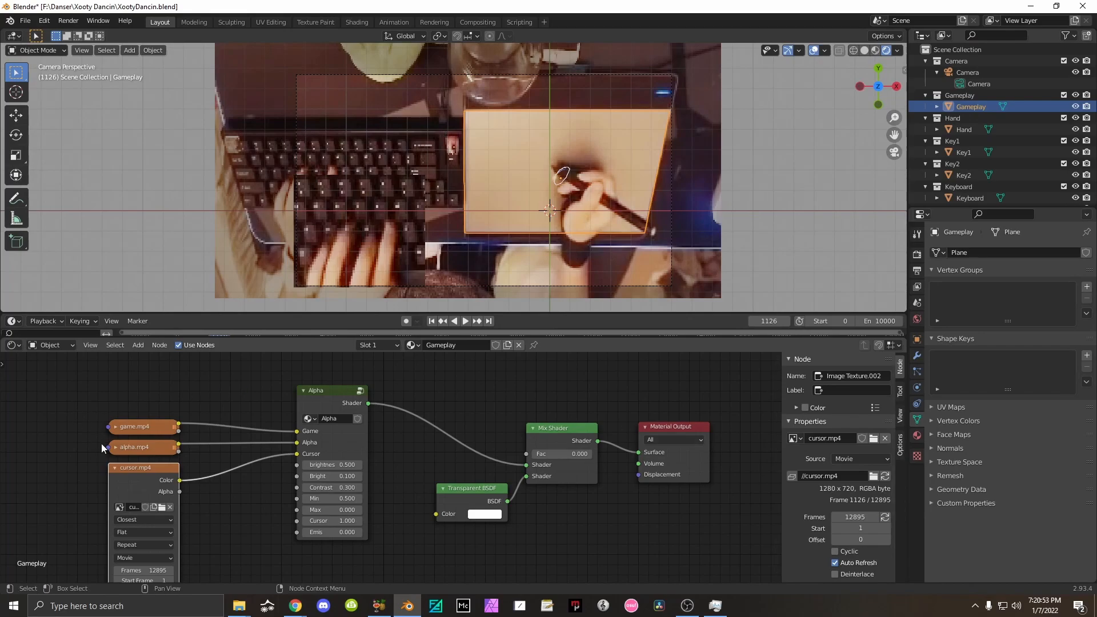
Collapse the cursor.mp4 node and line up the alpha.mp4 node with the game.mp4 and cursor.mp4 nodes.
left_click(116, 469)
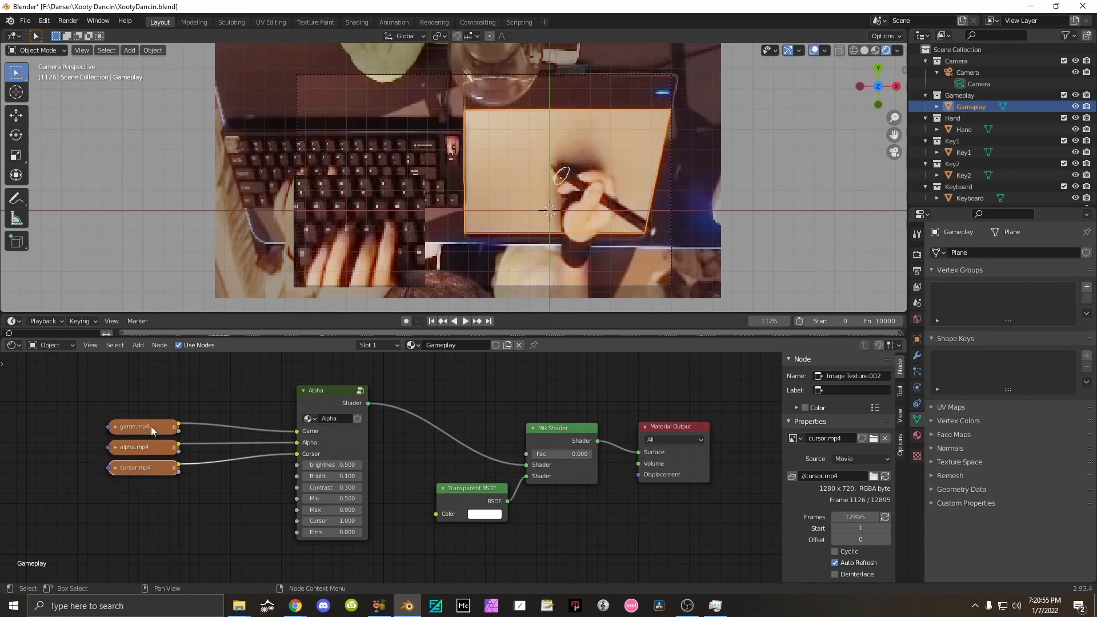
left_click(125, 445)
left_click(128, 445)
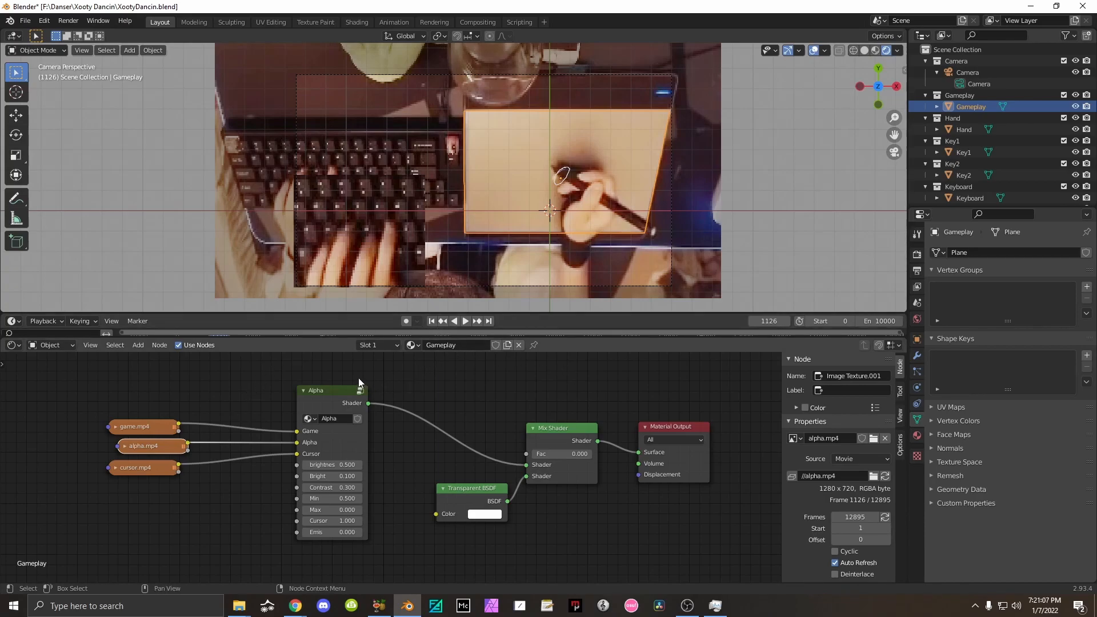
left_click_drag(134, 446, 124, 444)
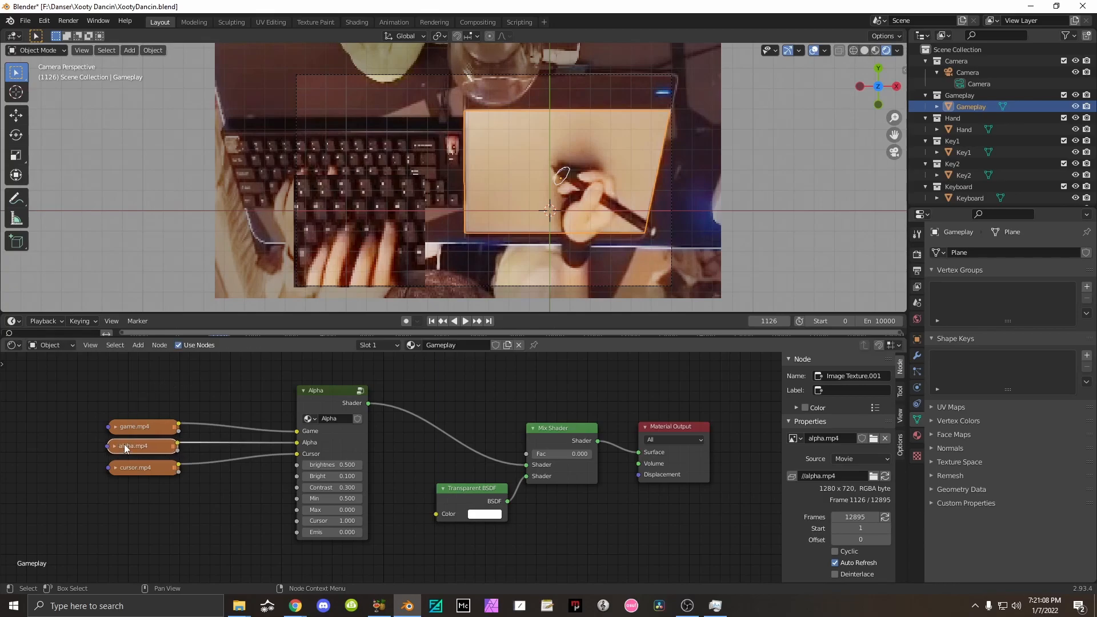
Add a KeysAdjust group node, connect it to the game.mp4 node's vector input and set its last two values to 5.
left_click(137, 346)
mouse_move(154, 466)
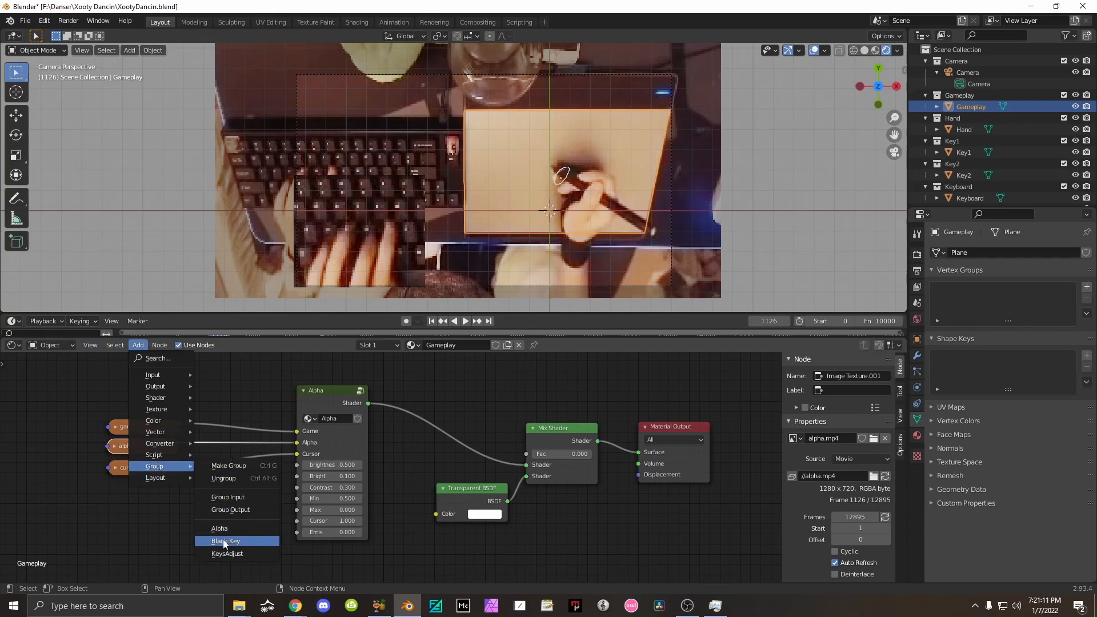
left_click(227, 554)
left_click(80, 440)
left_click_drag(79, 436, 109, 427)
left_click(45, 485)
type("5")
key("Tab")
type("5")
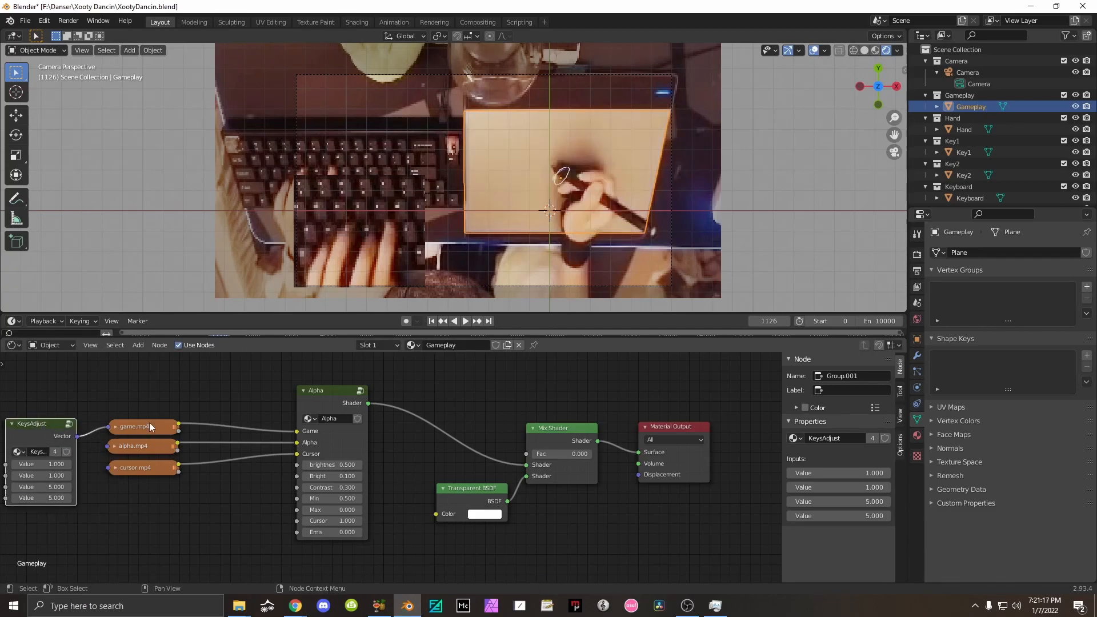
Set the first two values of the KeysAdjust node to 0.
left_click(61, 464)
type("0")
key("Tab")
type("0")
key("Return")
Add a Math node beside the KeysAdjust node, set it to Divide and enter 100 as its second value.
middle_click_drag(144, 393, 307, 391)
left_click(137, 346)
mouse_move(159, 443)
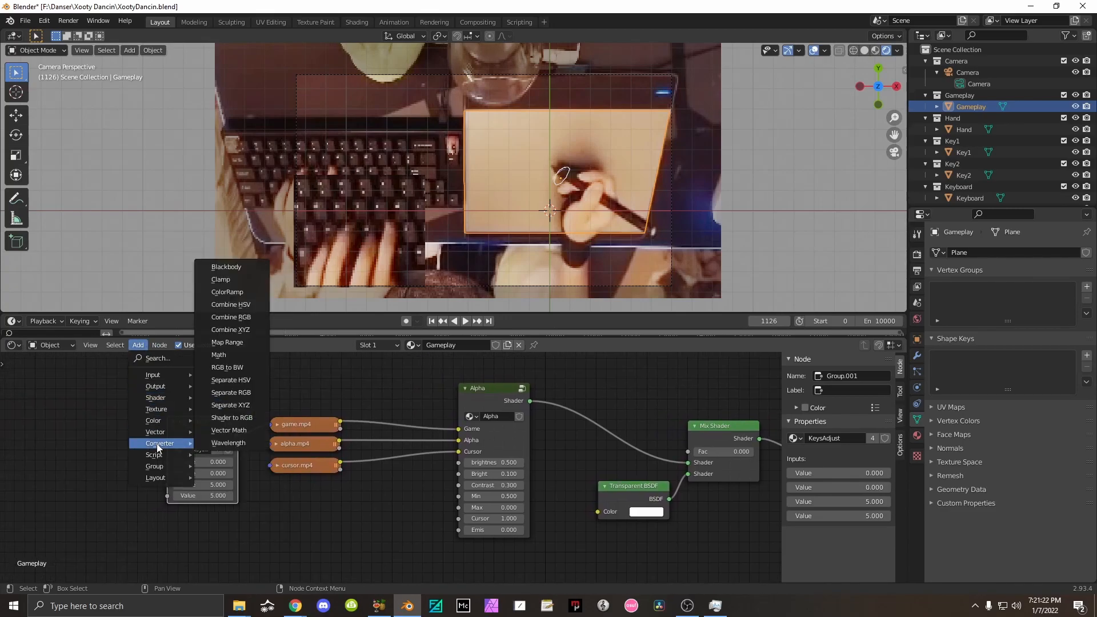
left_click(229, 350)
left_click(93, 429)
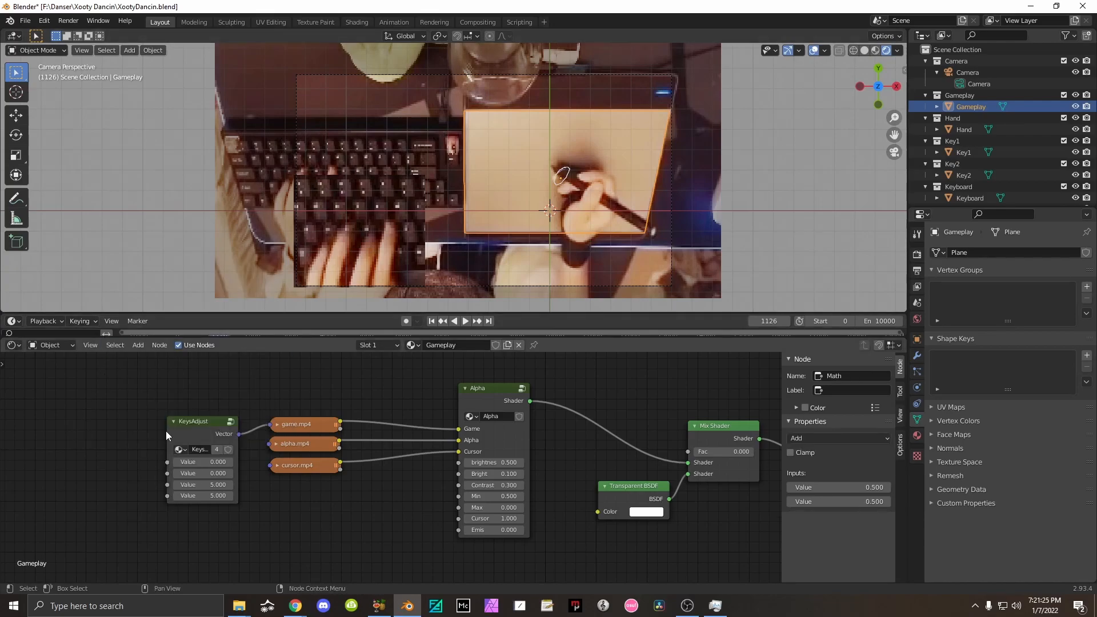
scroll(212, 423, "down", 5)
scroll(213, 421, "down", 6)
left_click_drag(330, 516, 316, 452)
scroll(324, 479, "up", 12)
scroll(237, 427, "up", 2)
left_click_drag(60, 399, 108, 423)
left_click(104, 429)
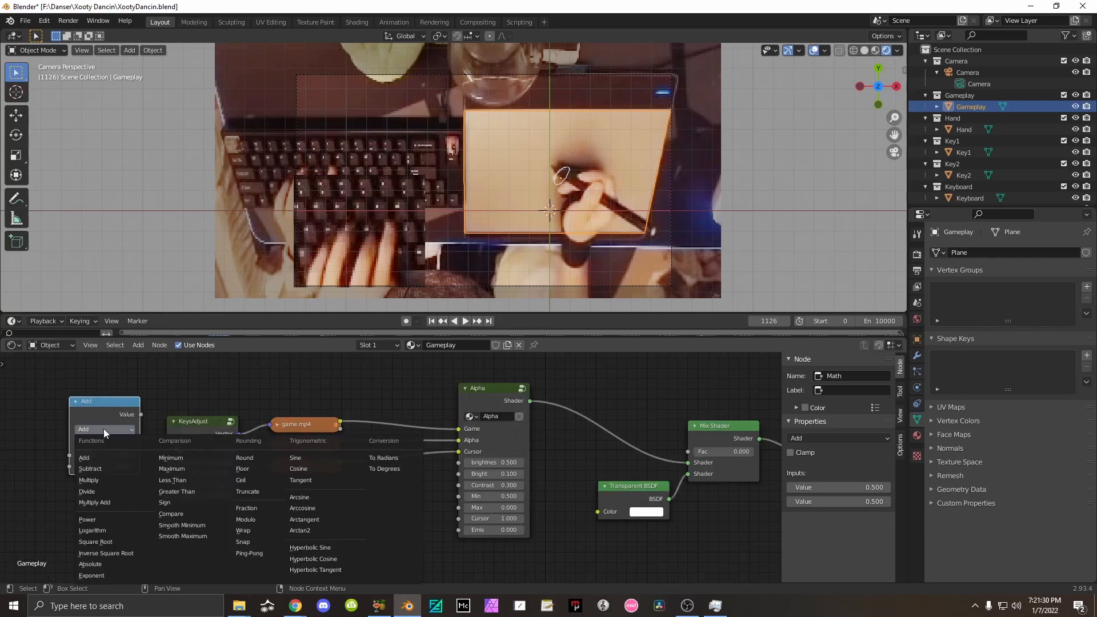
left_click(96, 491)
left_click(90, 466)
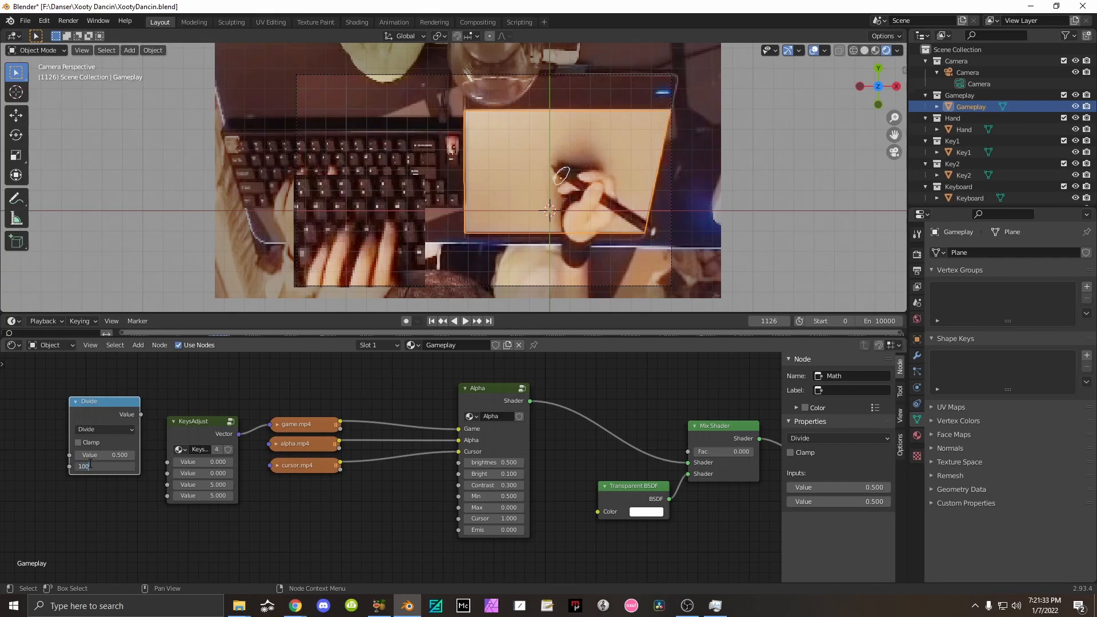
key("Return")
Duplicate the Divide node twice and place the copies below the original.
mouse_move(142, 415)
left_mouse_down()
mouse_move(155, 475)
mouse_move(127, 422)
left_mouse_up()
key("shift+d")
left_click(105, 489)
key("shift+d")
left_click(106, 560)
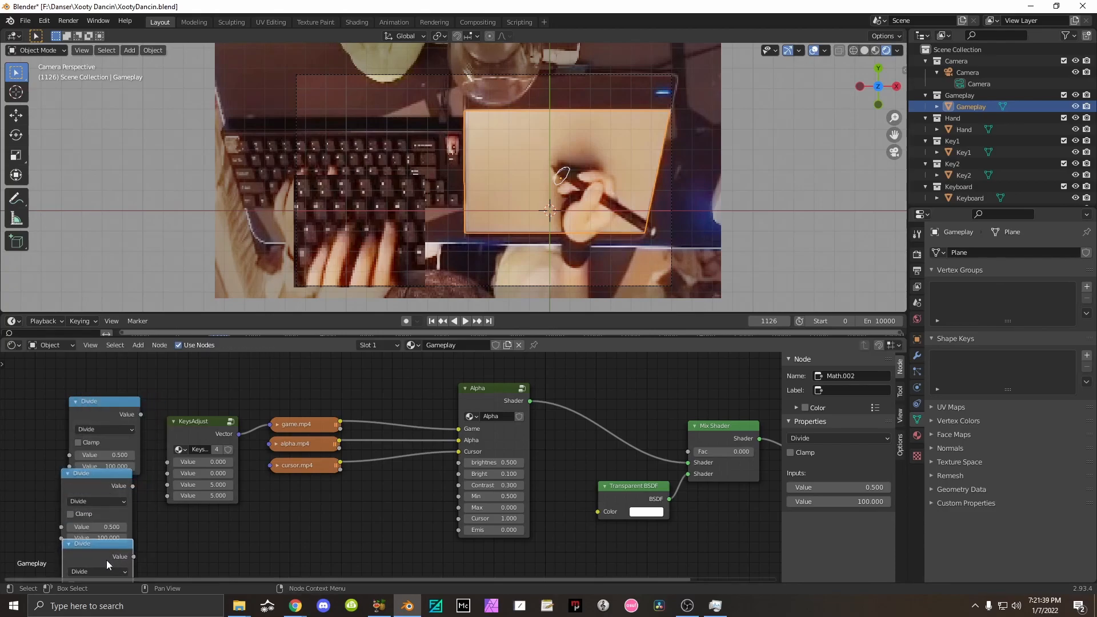
Delete the three Divide nodes and the KeysAdjust node.
left_click_drag(166, 563, 84, 396)
key("x")
left_click(187, 433)
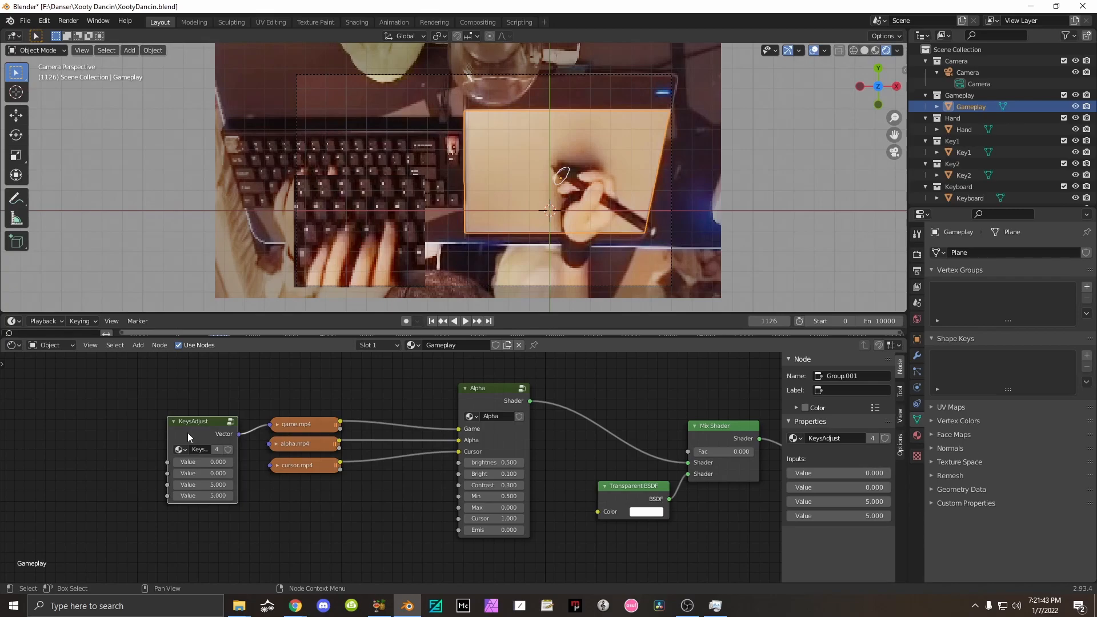
key("x")
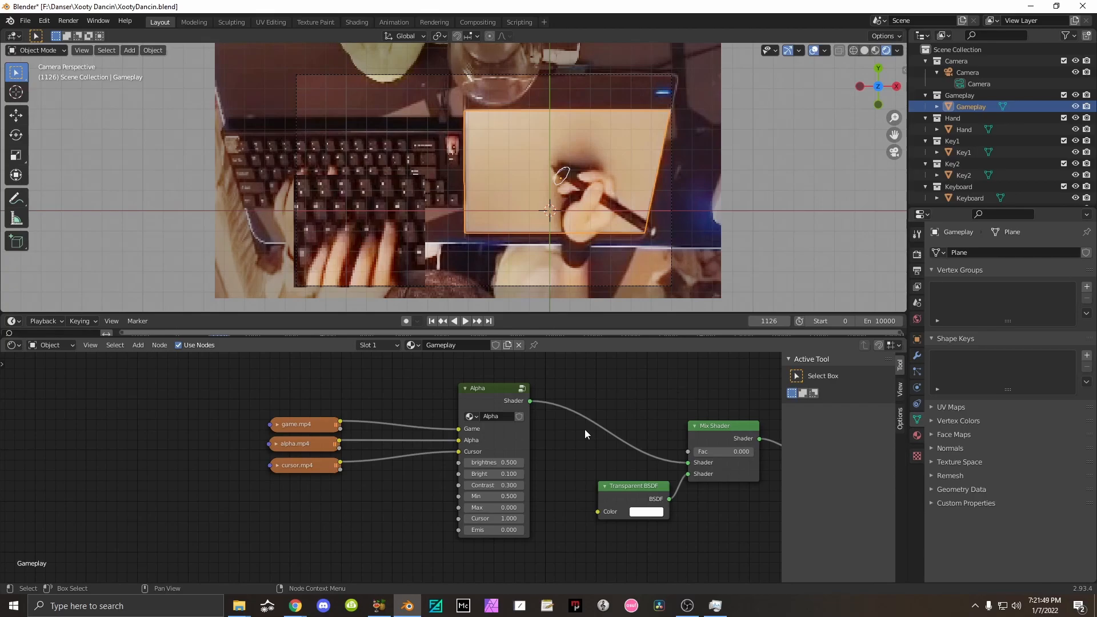
Select the game.mp4, alpha.mp4 and cursor.mp4 nodes in turn to check their movie settings.
left_click(317, 427)
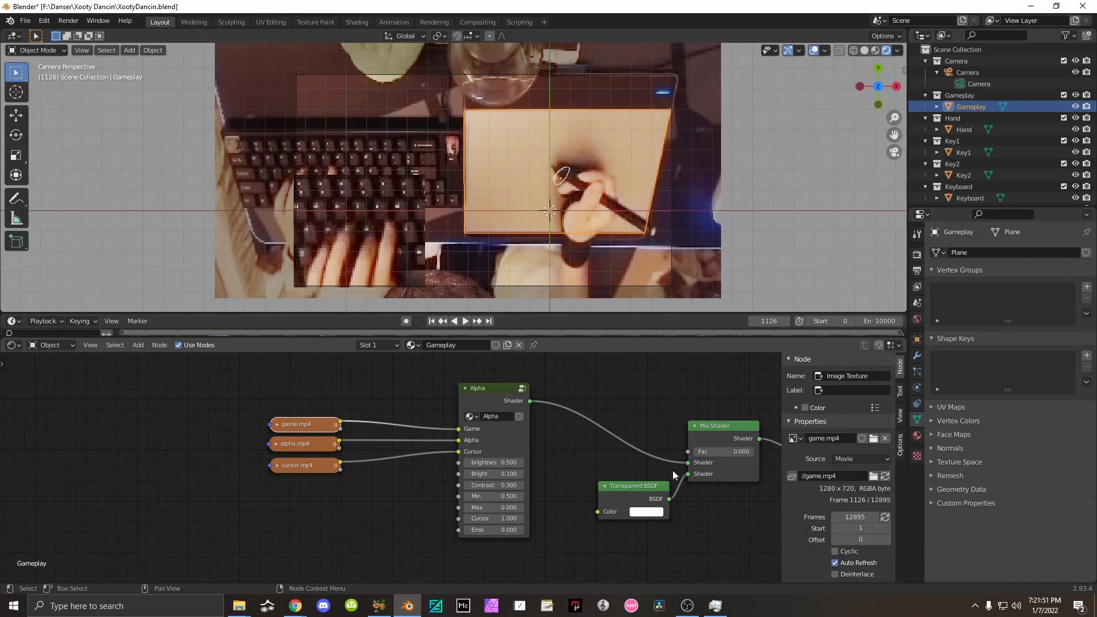
left_click(319, 442)
left_click(306, 465)
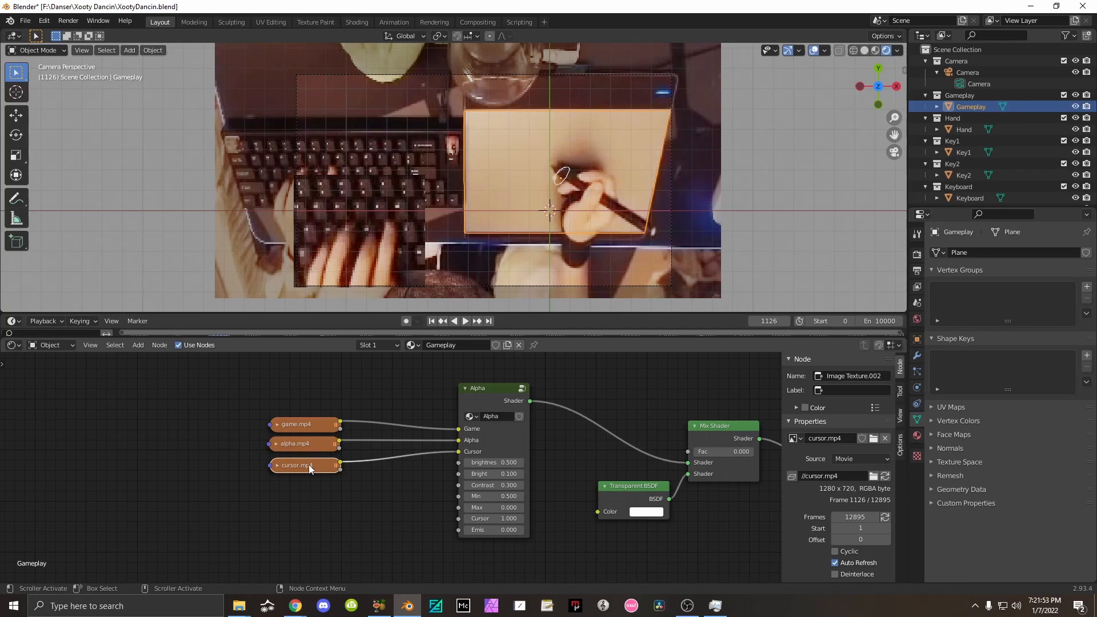
left_click(307, 432)
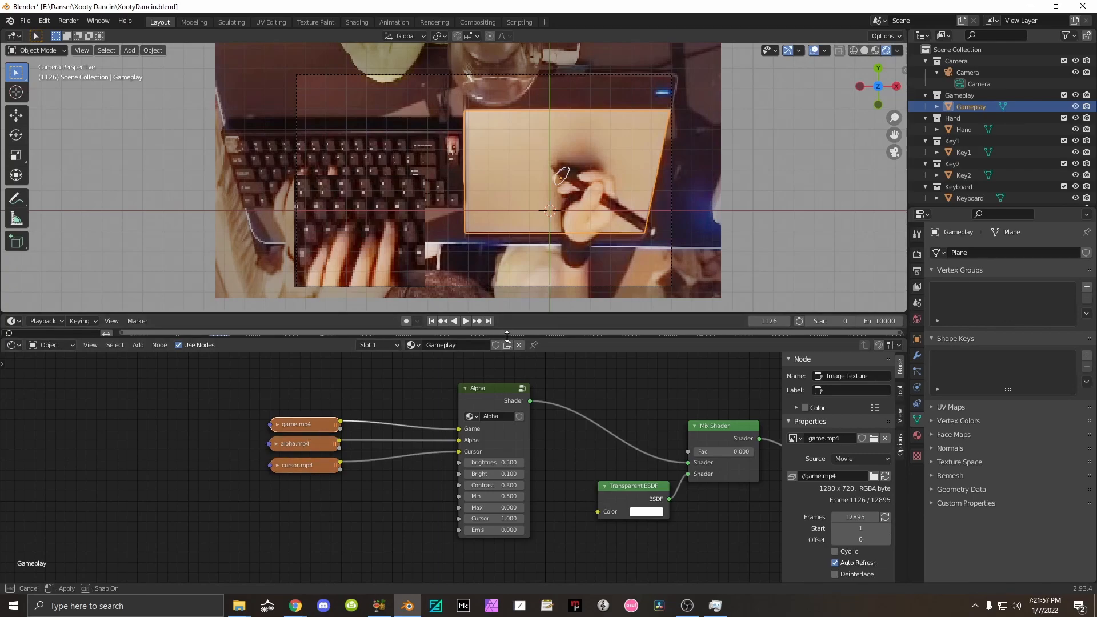
Enlarge the timeline and go to frame 2779 to inspect the gameplay overlay on the tablet.
left_click_drag(509, 338, 503, 419)
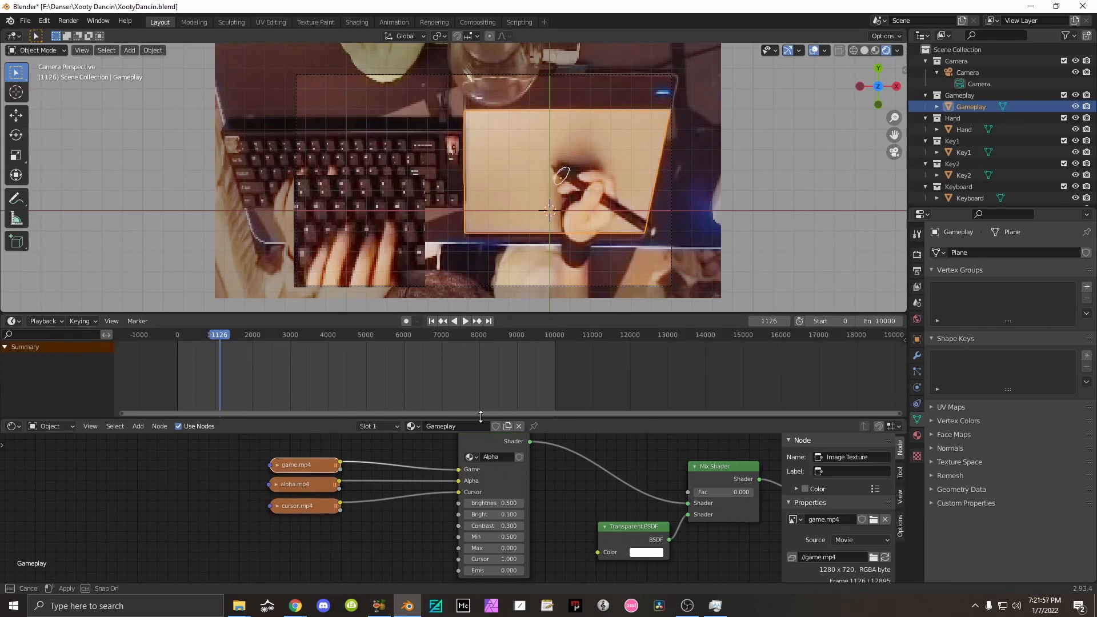
left_click(282, 334)
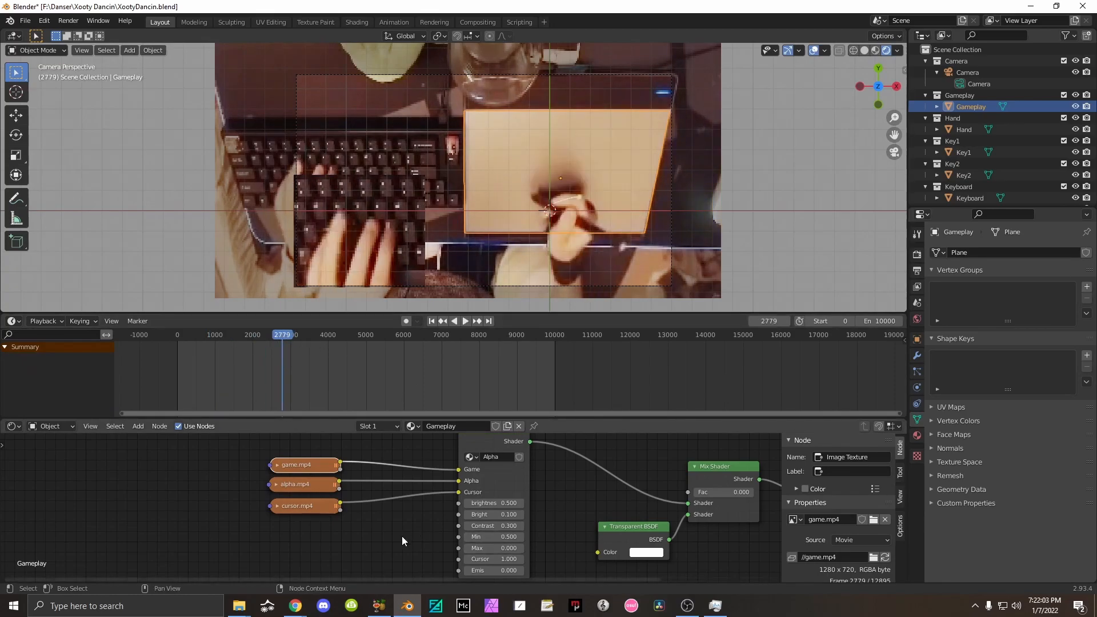
scroll(586, 208, "up", 5)
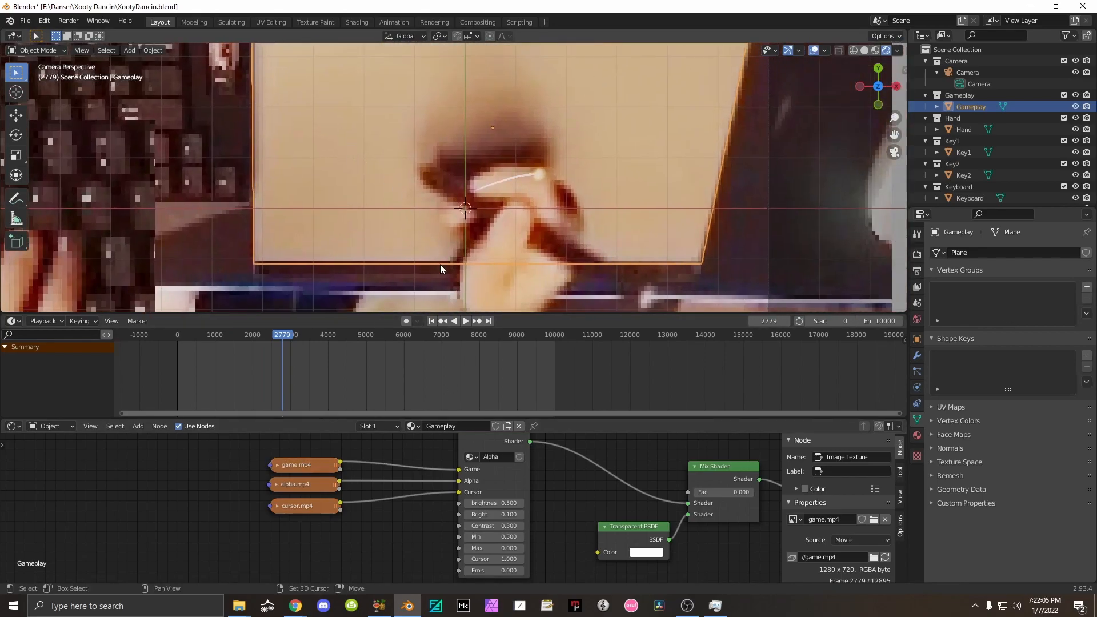
Set the Alpha group node's Min to 0 and Cursor to 1.7.
double_click(494, 559)
left_click(412, 547)
left_click_drag(486, 557, 523, 557)
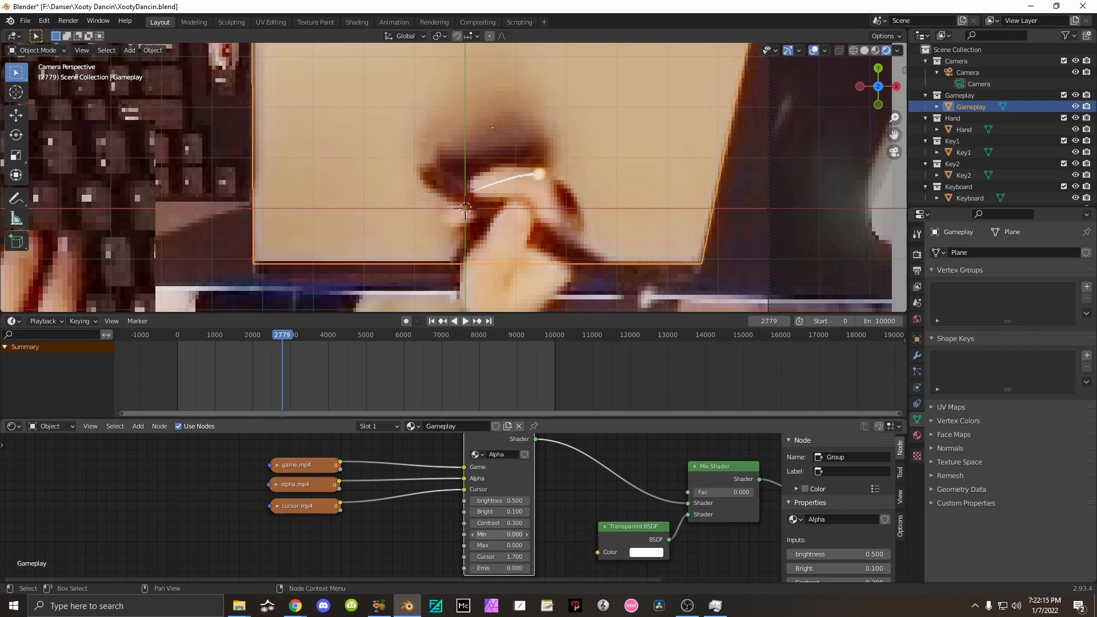
Adjust the Alpha group node's Max to 6.6, playing the animation between changes to judge the overlay's opacity.
mouse_move(490, 545)
left_mouse_down()
mouse_move(872, 545)
mouse_move(557, 545)
left_mouse_up()
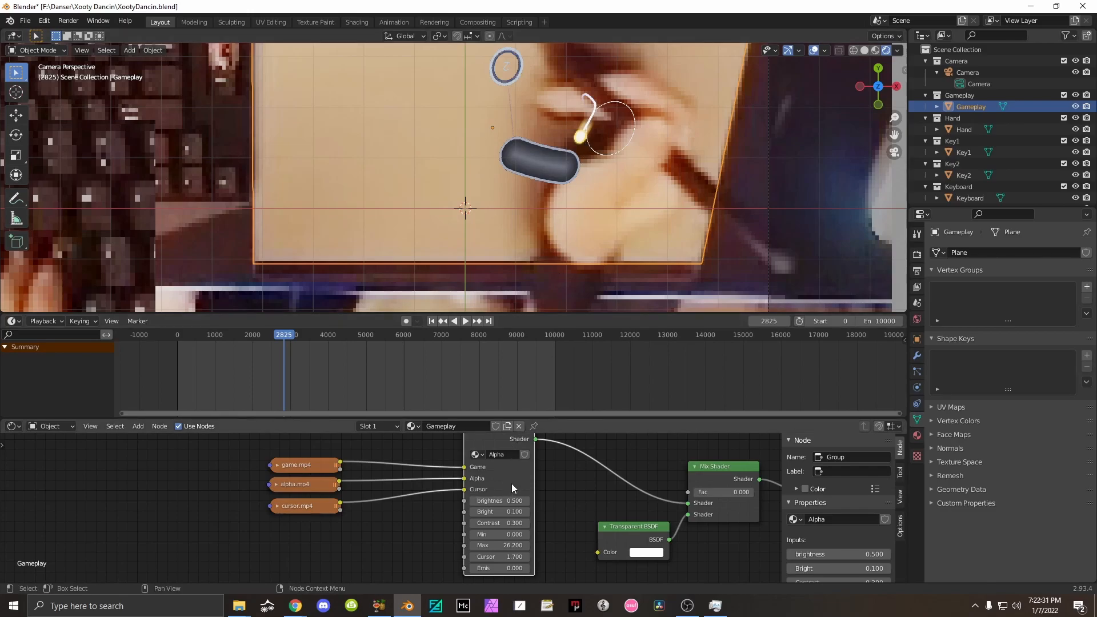
left_click_drag(501, 546, 343, 545)
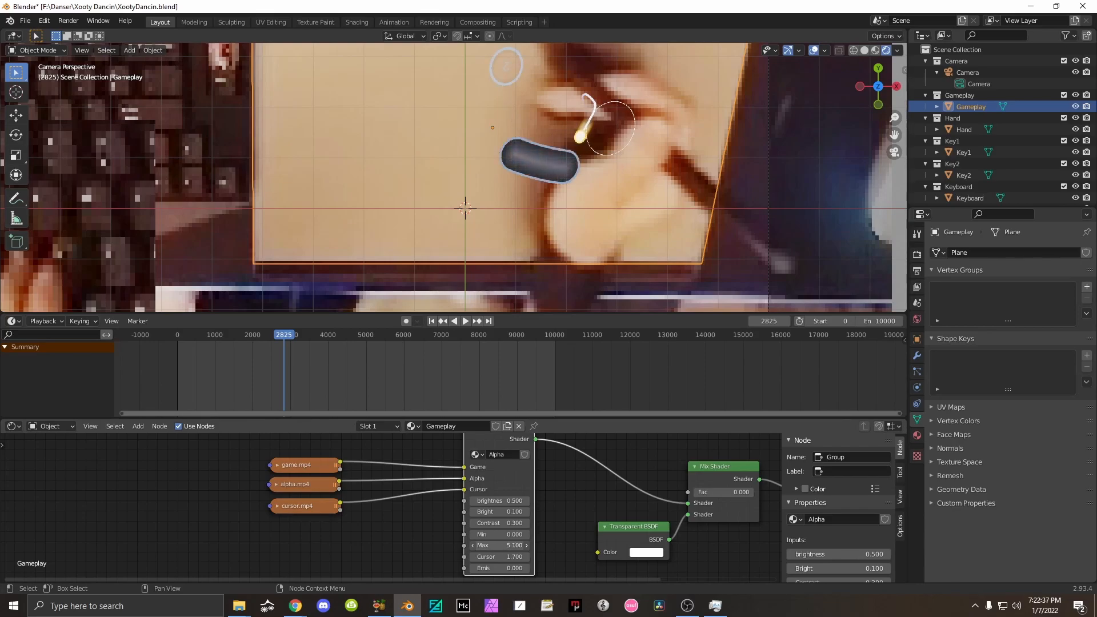
key("space")
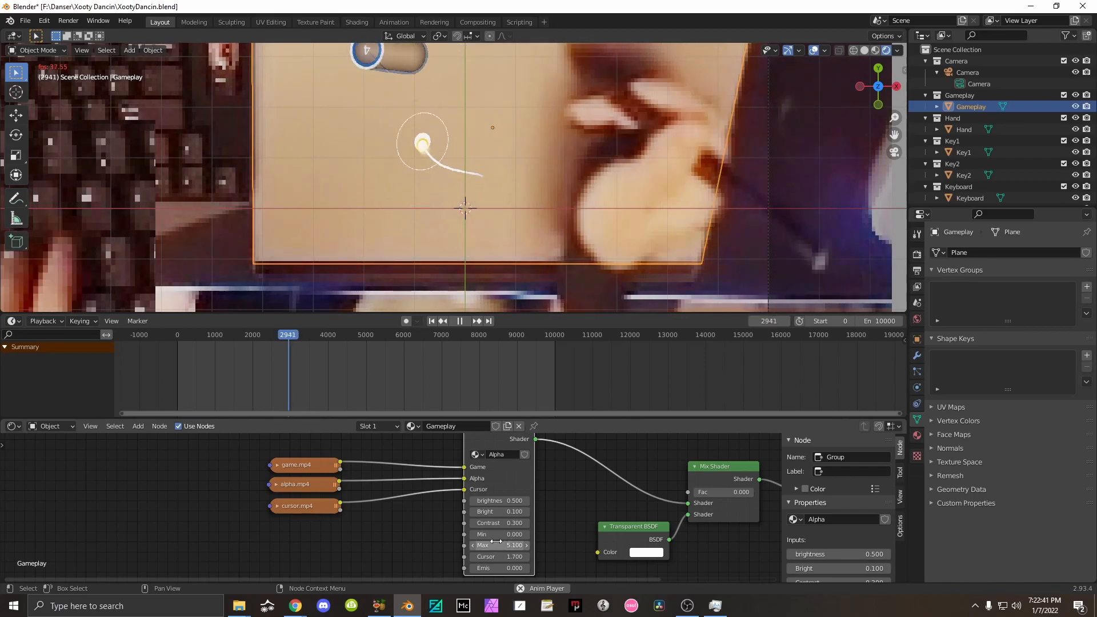
key("space")
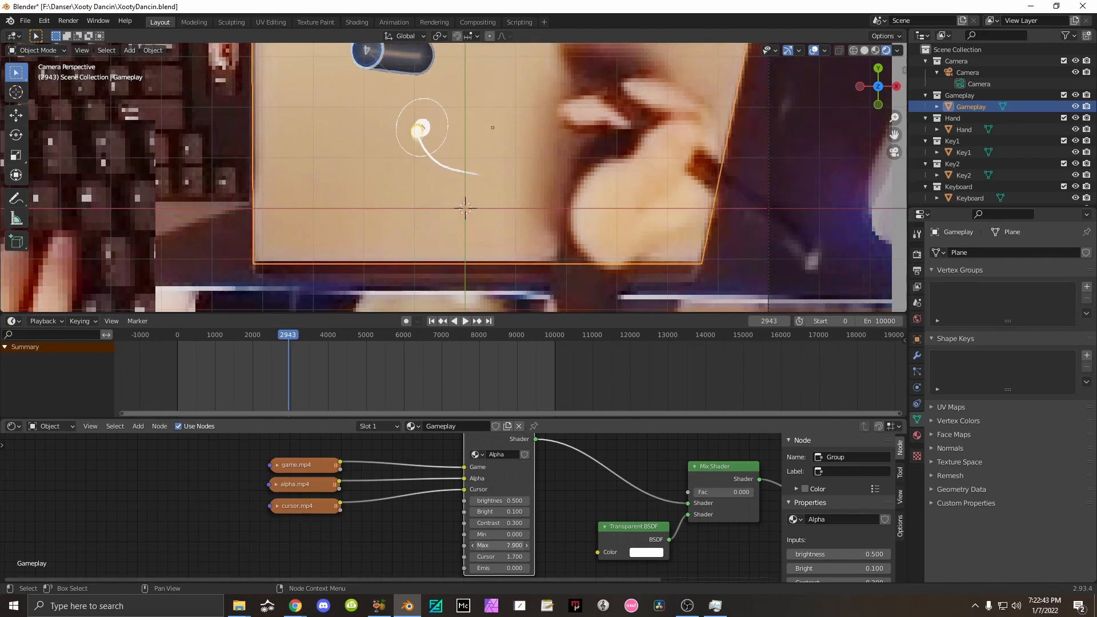
key("space")
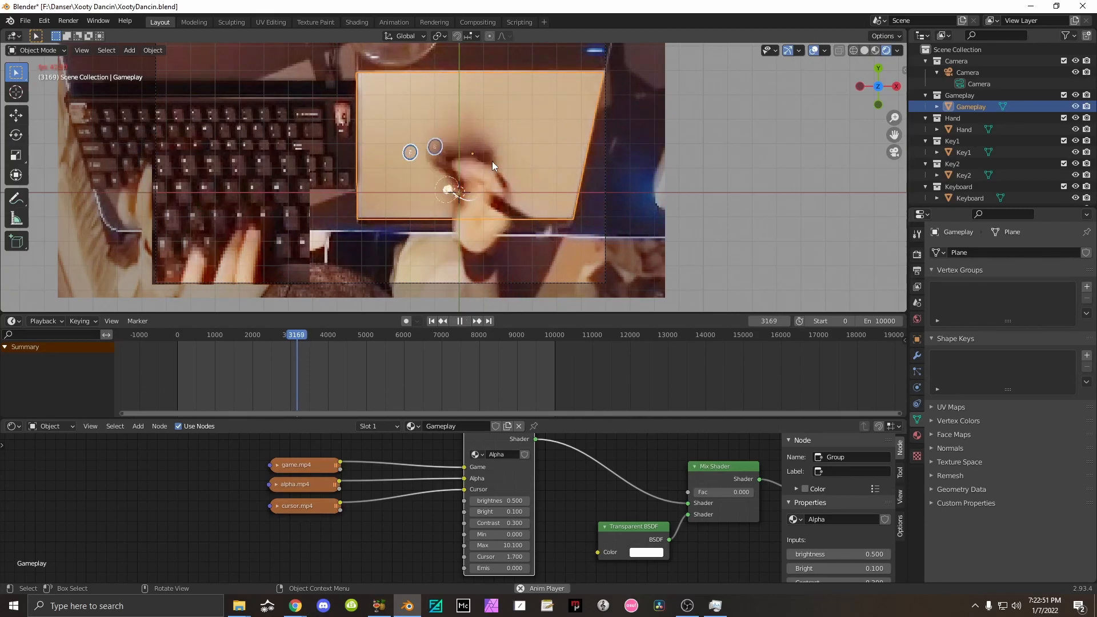
key("space")
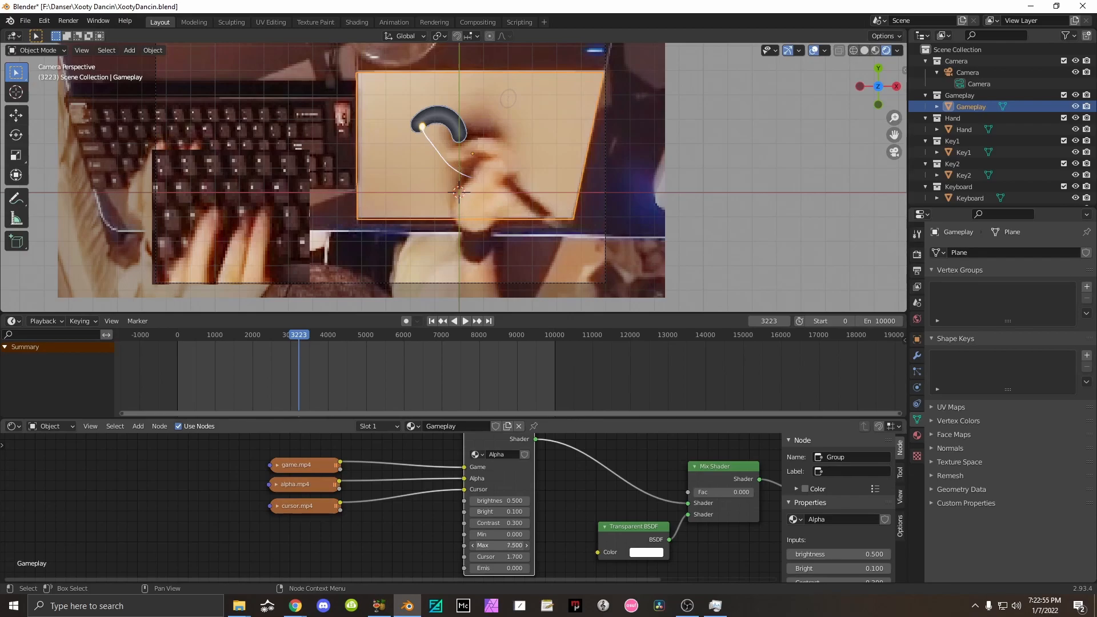
key("space")
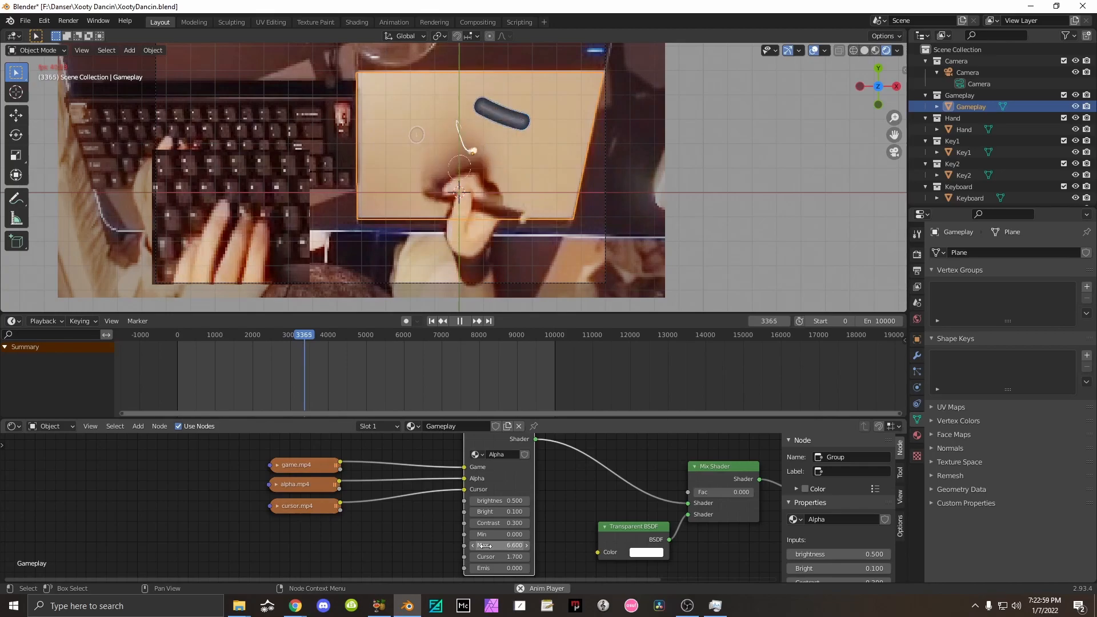
Play the animation from around frame 3388 to examine the gameplay overlay against the hand footage.
scroll(469, 186, "up", 2)
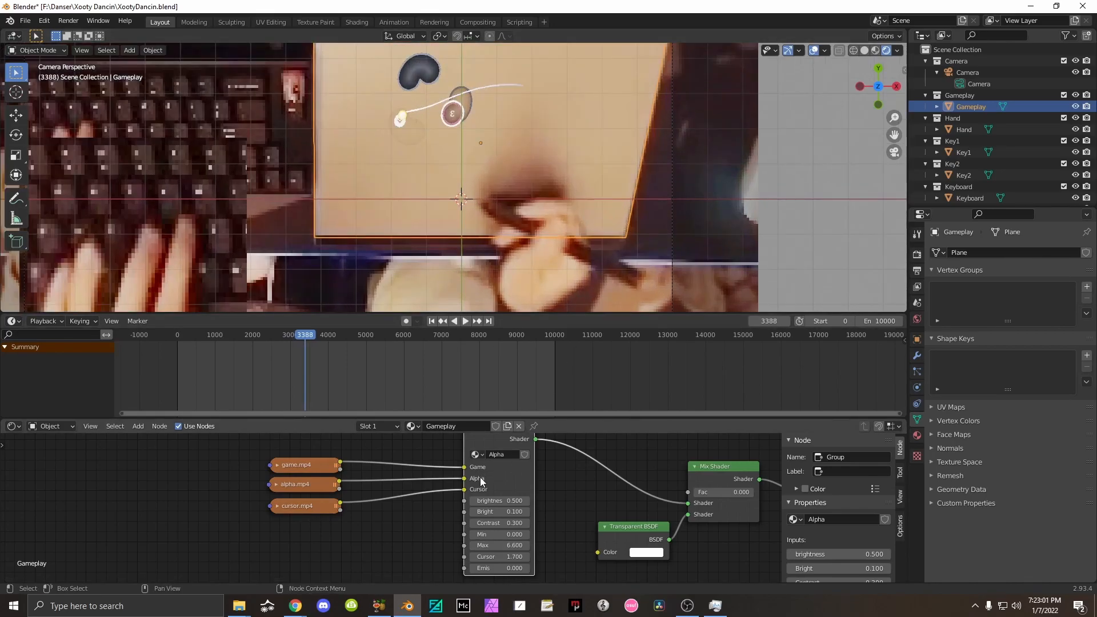
key("space")
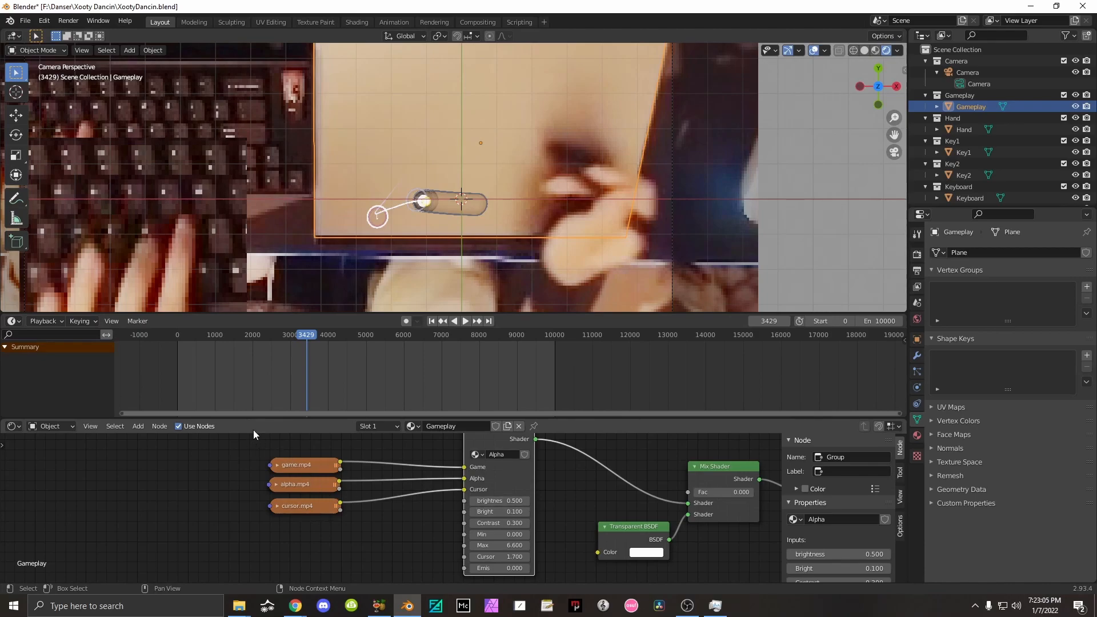
key("space")
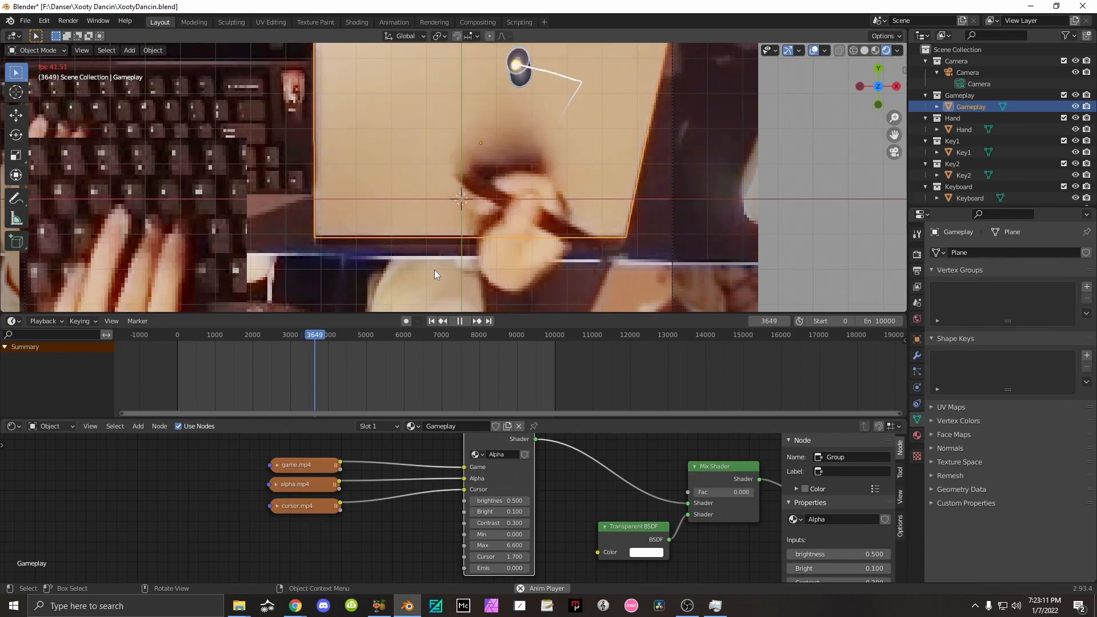
Play the animation from around frame 2491 and from near the start to compare the gameplay cursor with the hand's movement.
key("space")
left_click(271, 346)
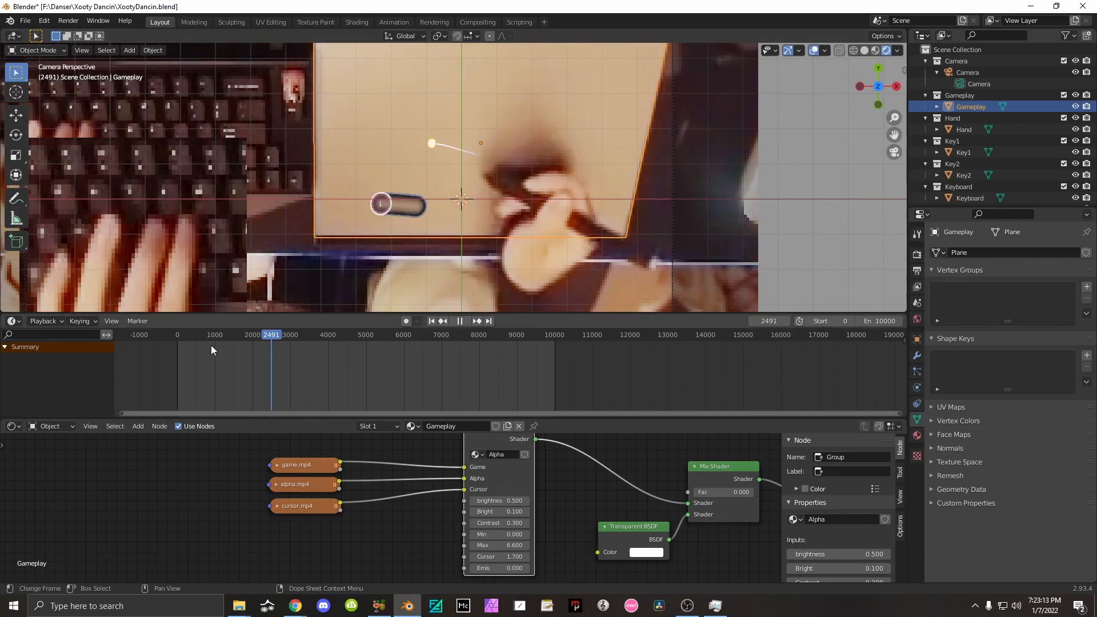
key("space")
left_click(183, 339)
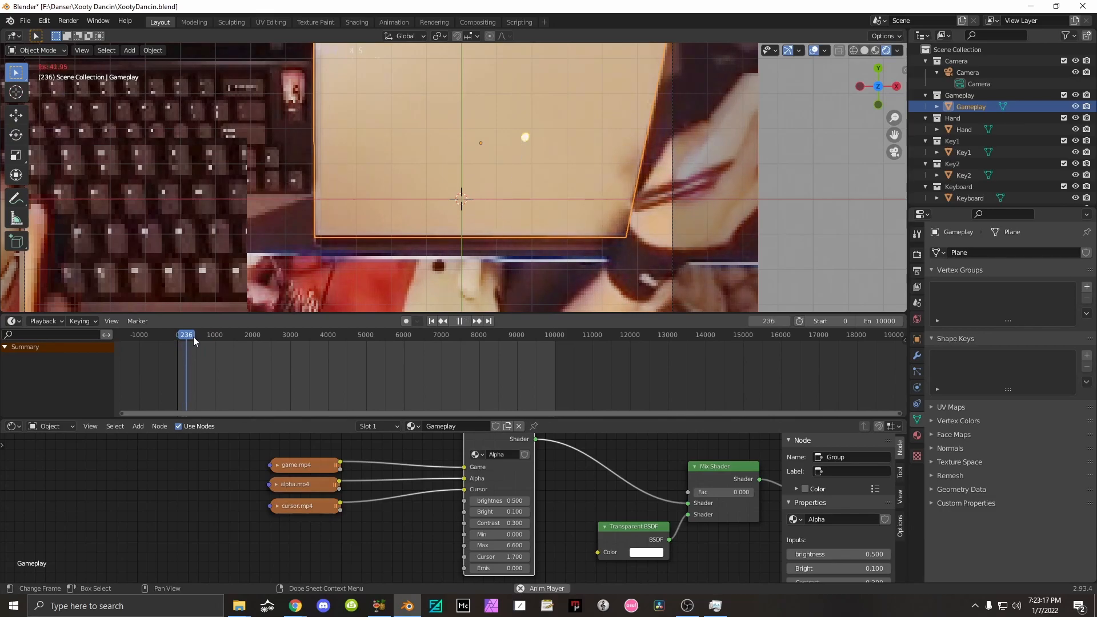
key("space")
Switch to File Explorer, play HAND.mp4 to examine the opening hand movements, and return to Blender.
key("alt+Tab")
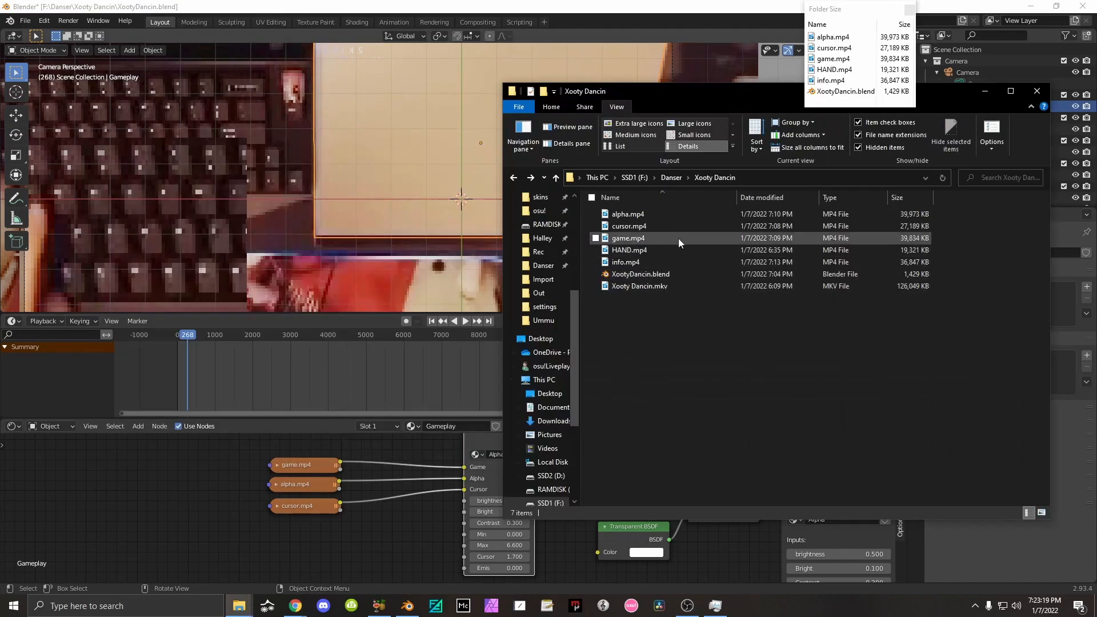
double_click(633, 250)
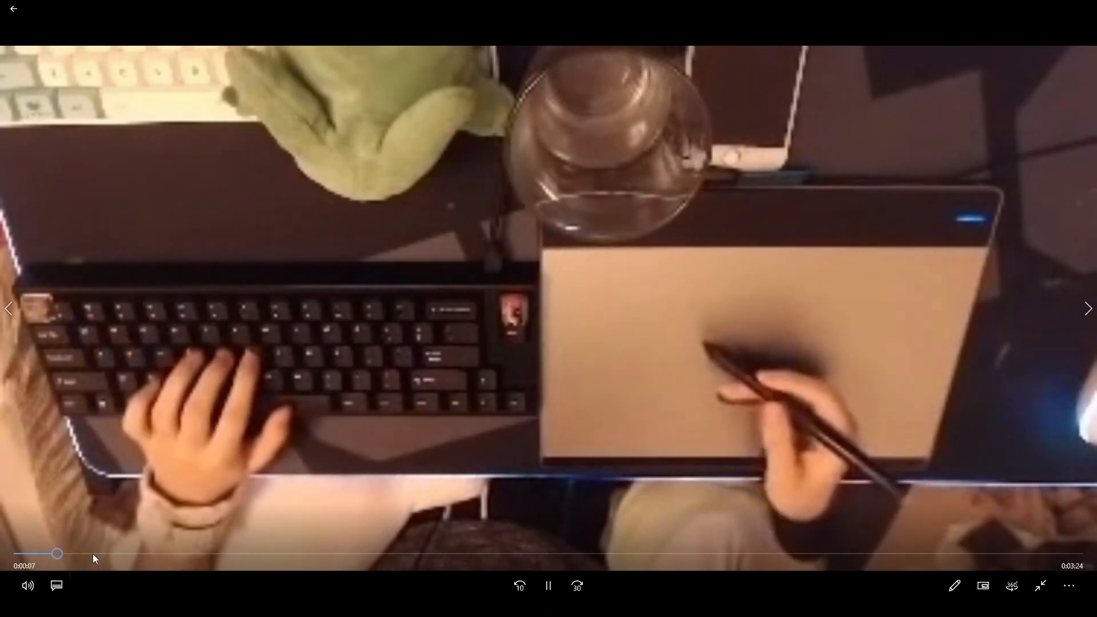
key("space")
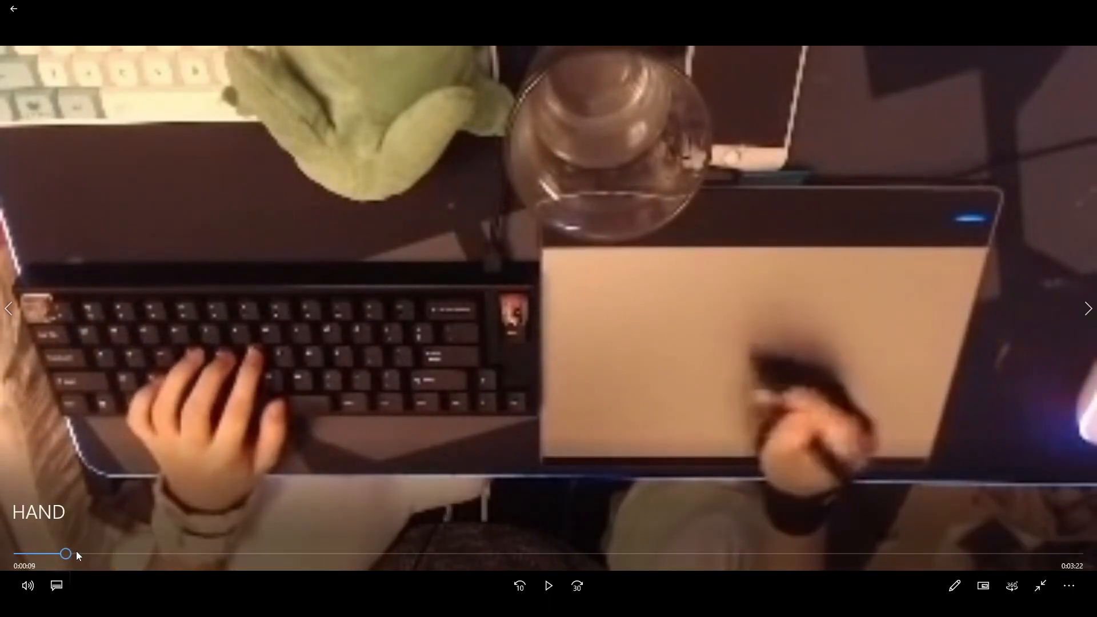
left_click(1096, 4)
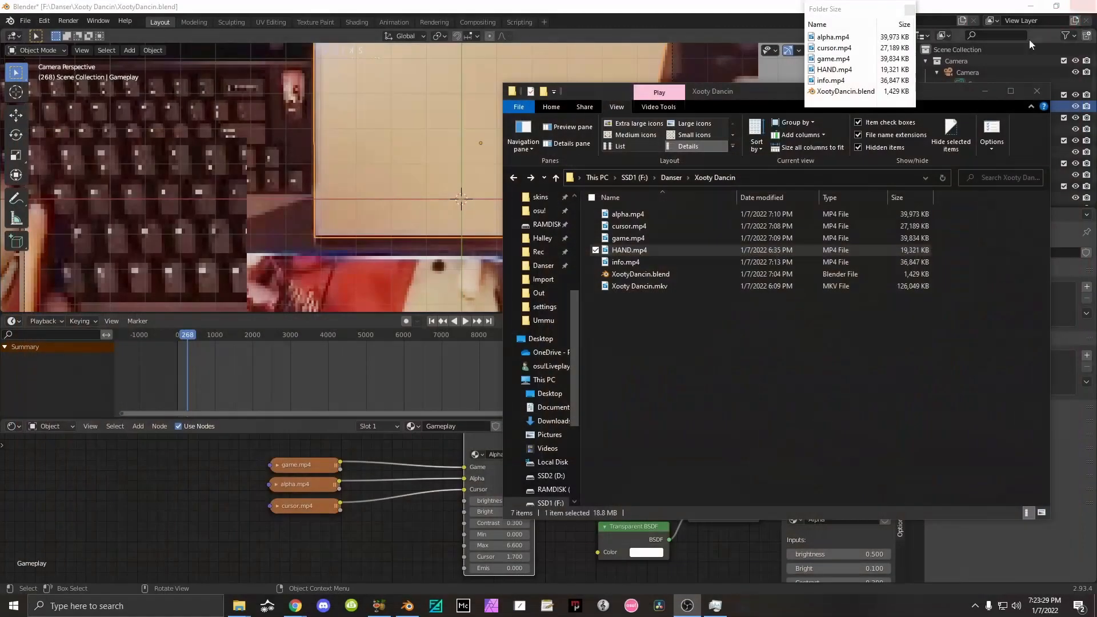
left_click(402, 382)
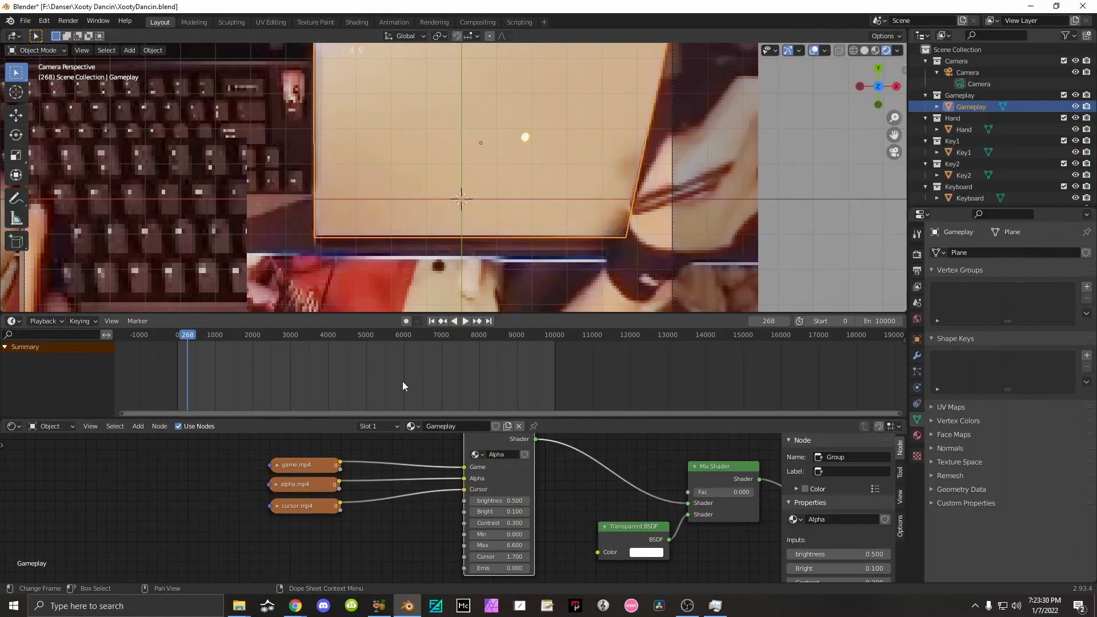
Go to frame 431, select the Hand plane and set its HAND.mp4 texture Offset to -335.
left_click(196, 333)
key("space")
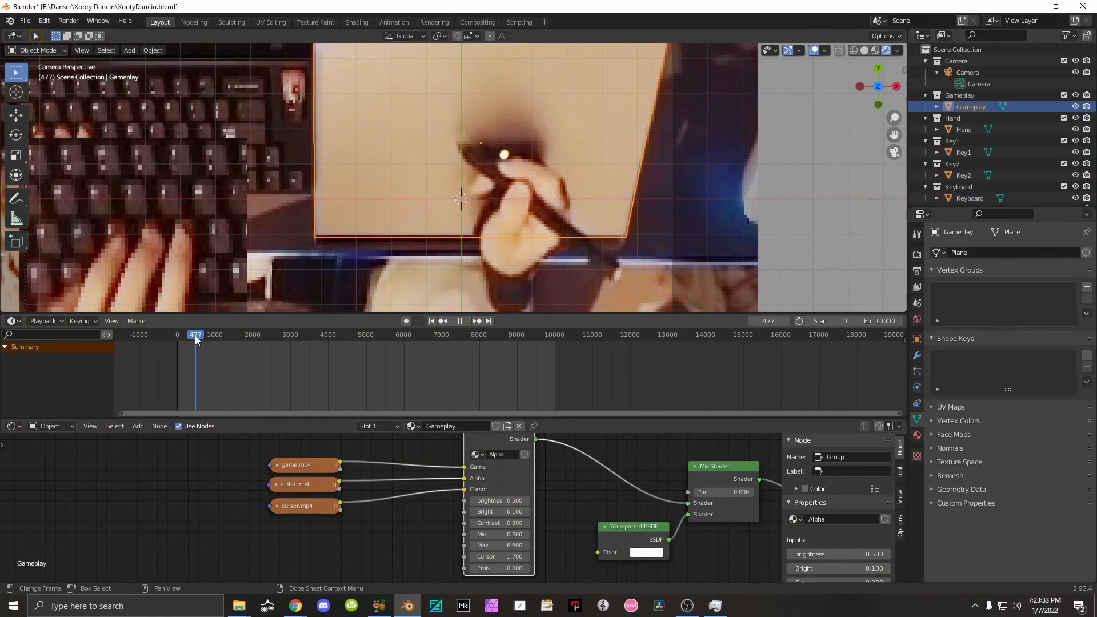
left_click(194, 336)
key("Escape")
left_click(451, 261)
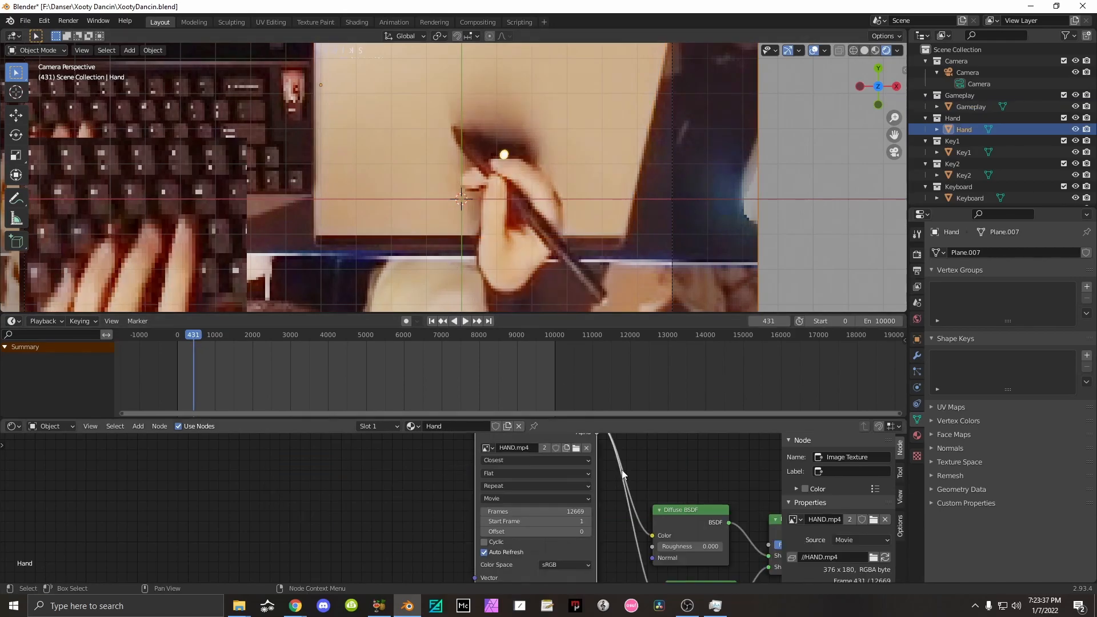
left_click_drag(548, 531, 450, 532)
Play the animation around frame 1016 and set the HAND.mp4 texture Offset to -514 to sync the hand with the gameplay.
key("space")
left_click_drag(204, 334, 215, 336)
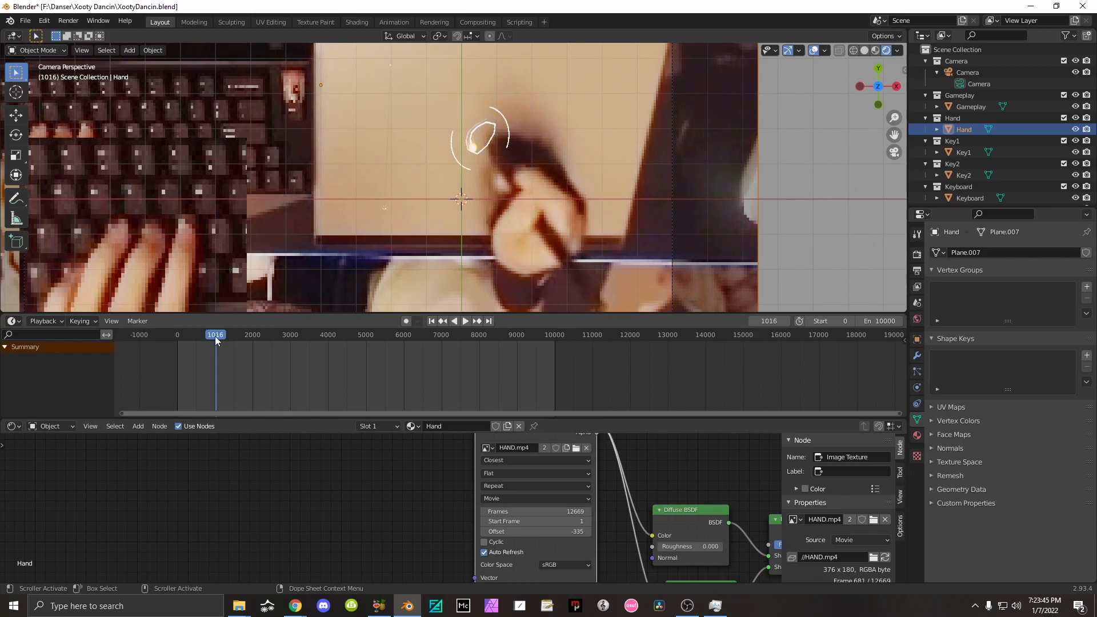
left_click_drag(534, 531, 483, 530)
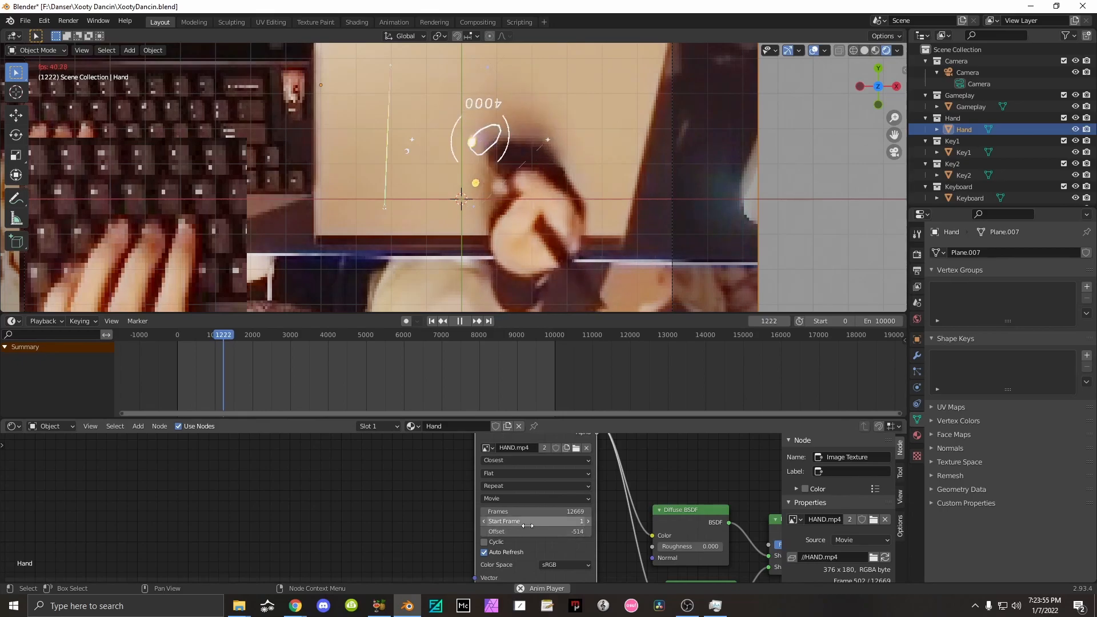
key("space")
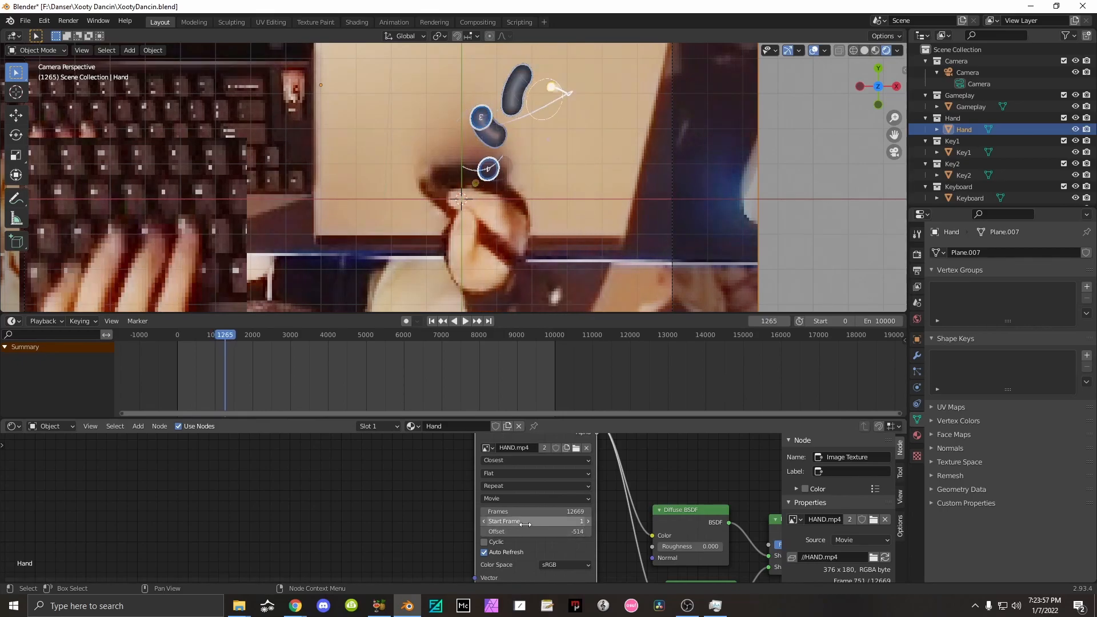
Rotate the Gameplay plane 180° about its local X axis and play the animation to check it against the hand.
left_click(463, 174)
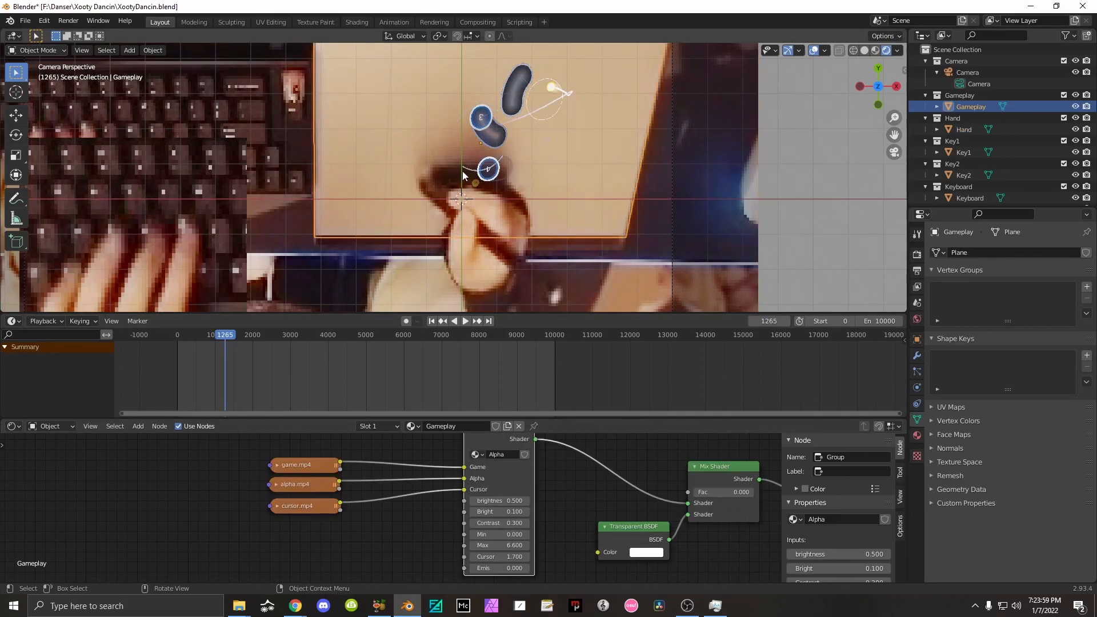
scroll(463, 174, "down", 2)
scroll(464, 174, "up", 2)
scroll(464, 175, "down", 2)
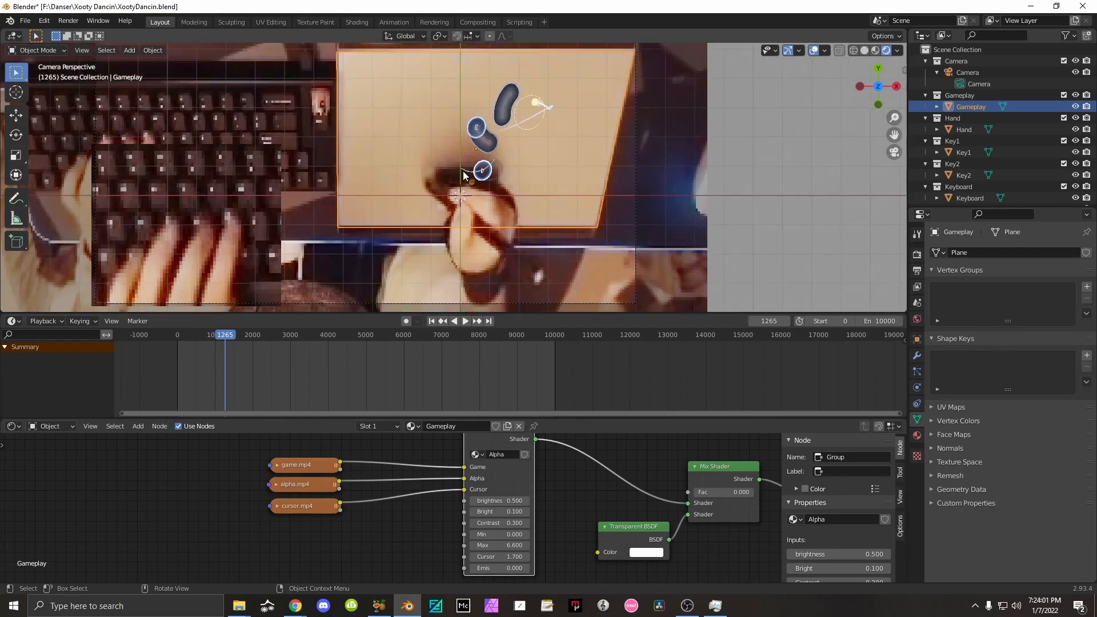
scroll(469, 170, "up", 3)
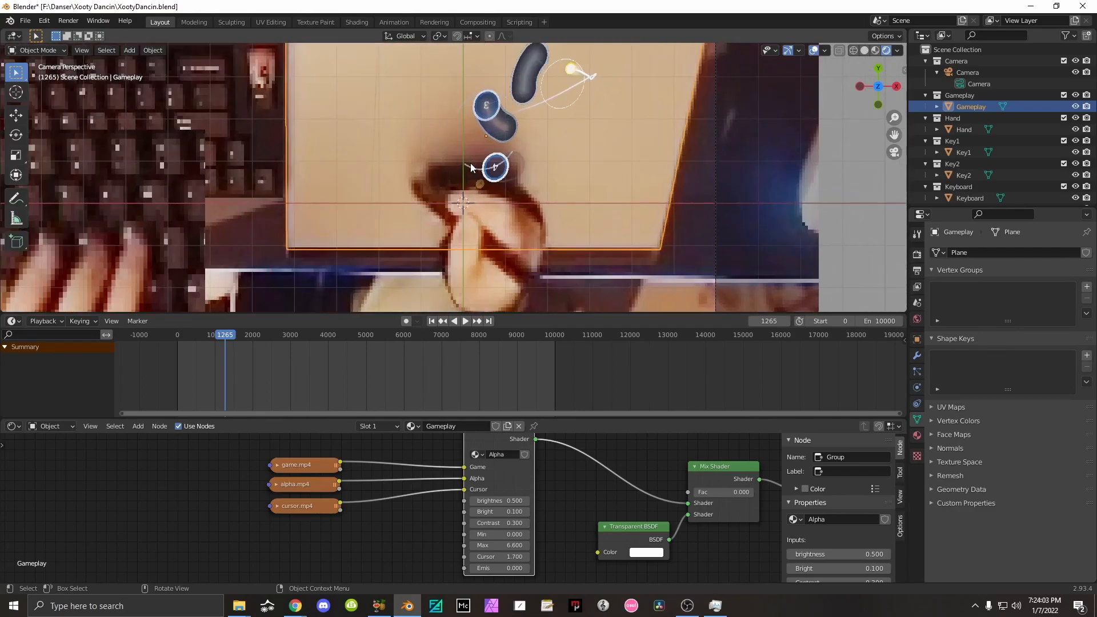
scroll(471, 168, "down", 2)
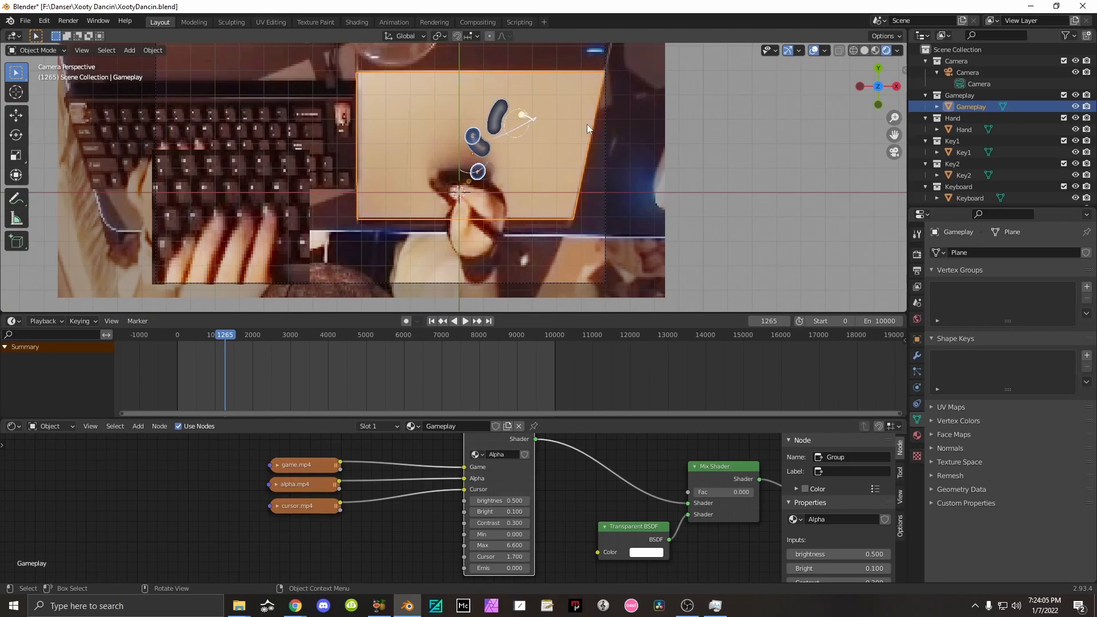
key("r")
key("x")
key("x")
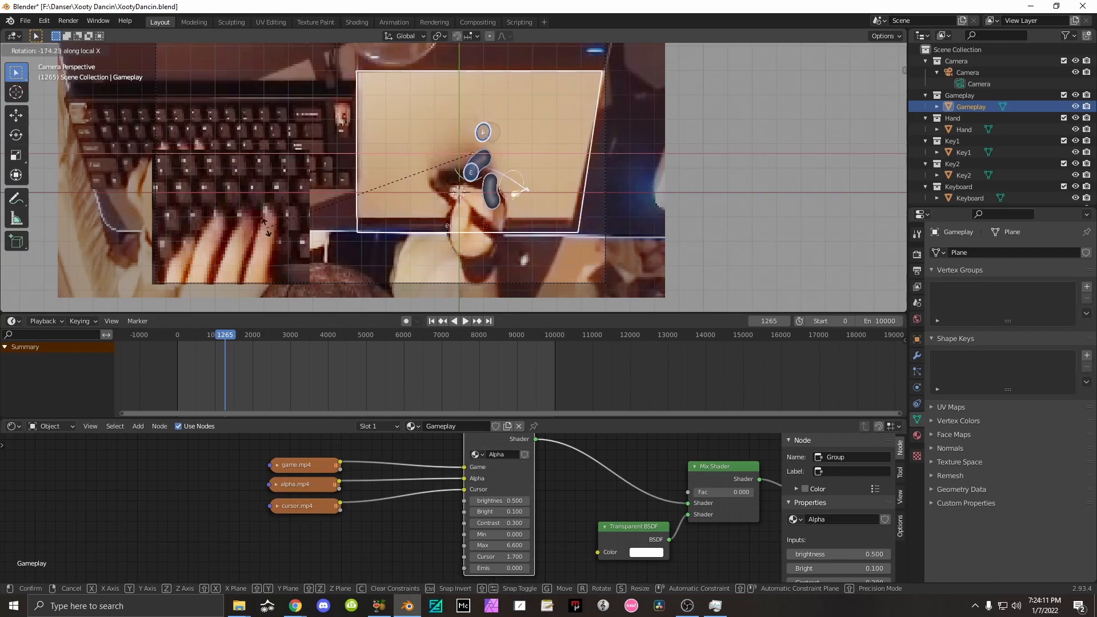
type("180")
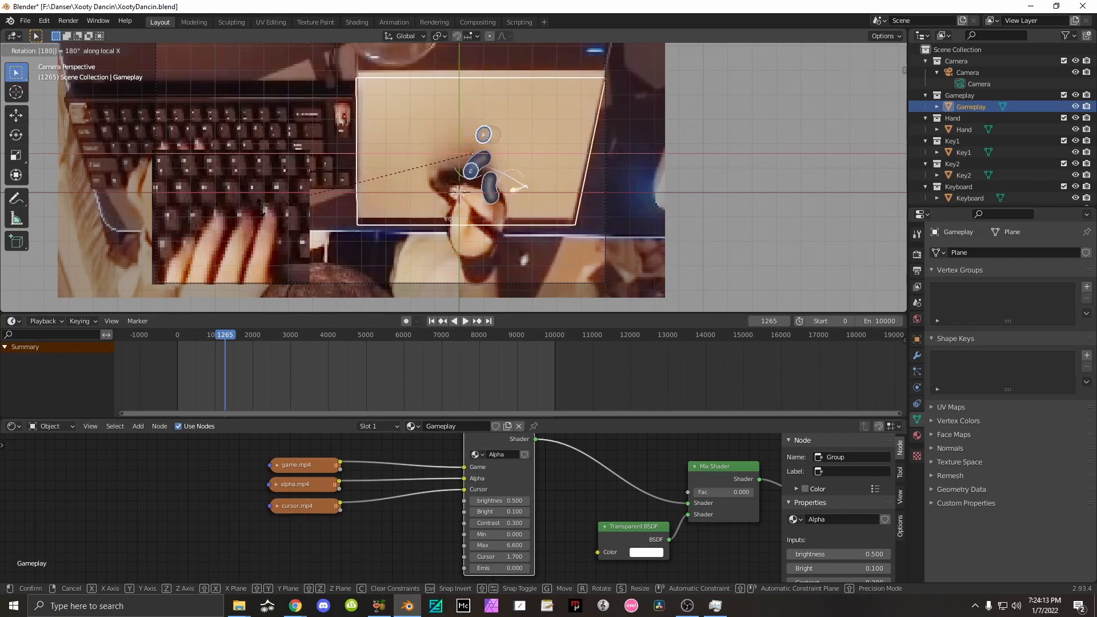
key("Return")
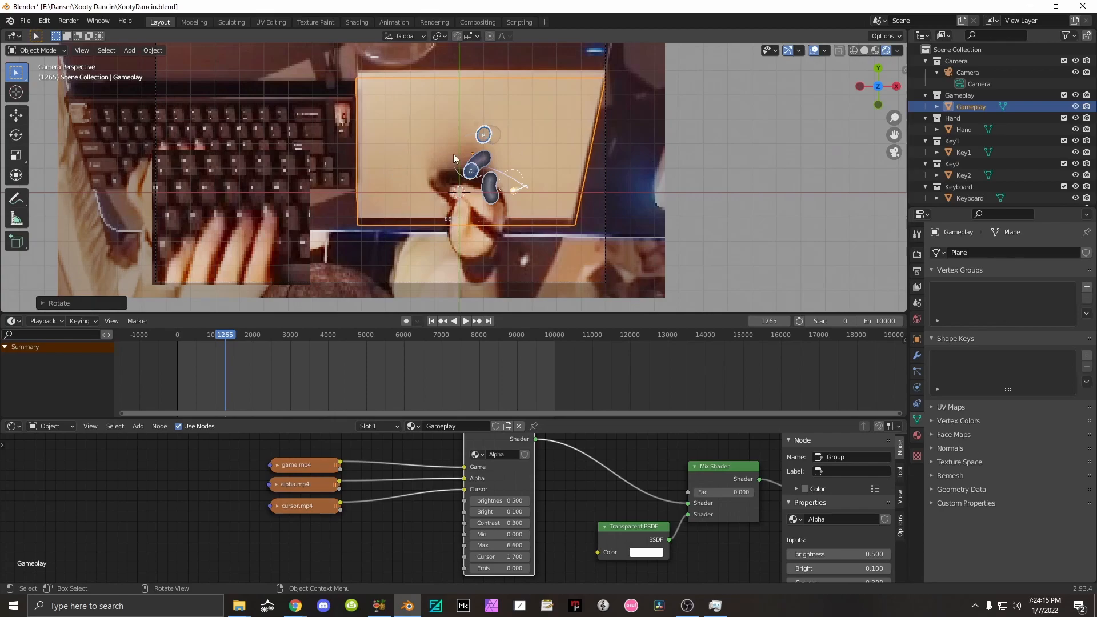
scroll(454, 155, "up", 3)
key("space")
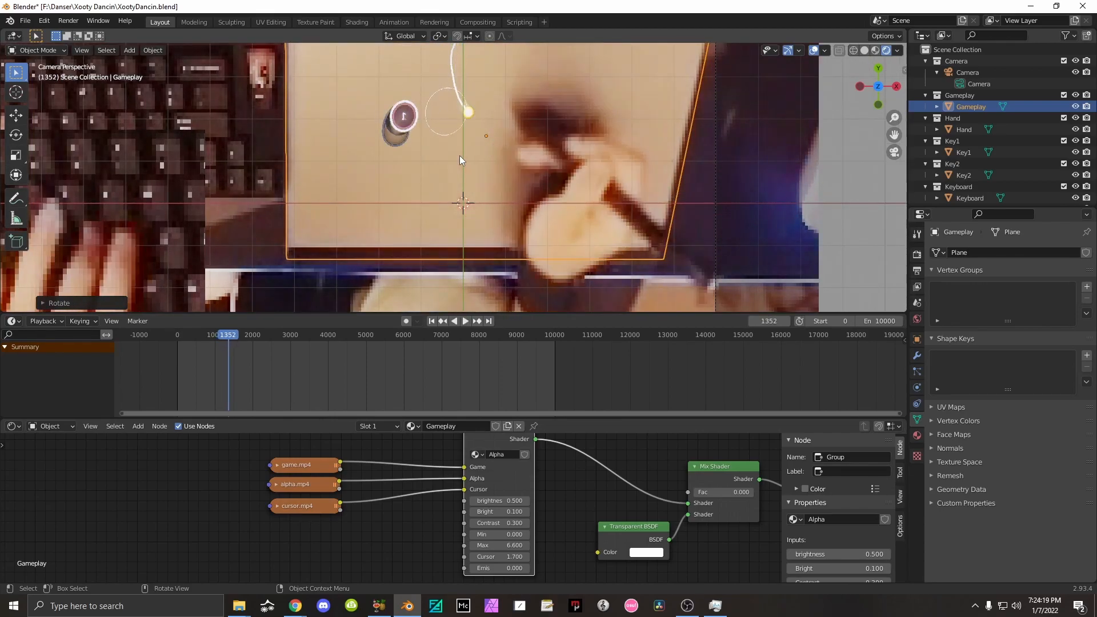
Undo the last rotation and selection of the Gameplay plane.
key("Escape")
key("ctrl+z")
key("ctrl+z")
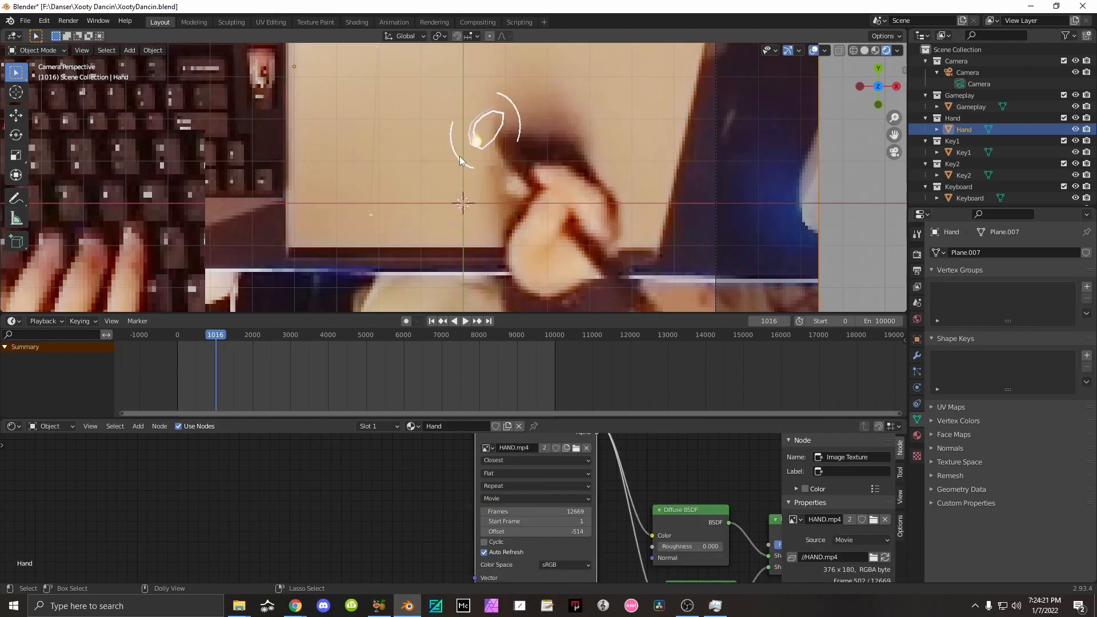
Rotate the Gameplay plane 180° around its local Z axis and play the animation to check its orientation.
scroll(460, 156, "down", 3)
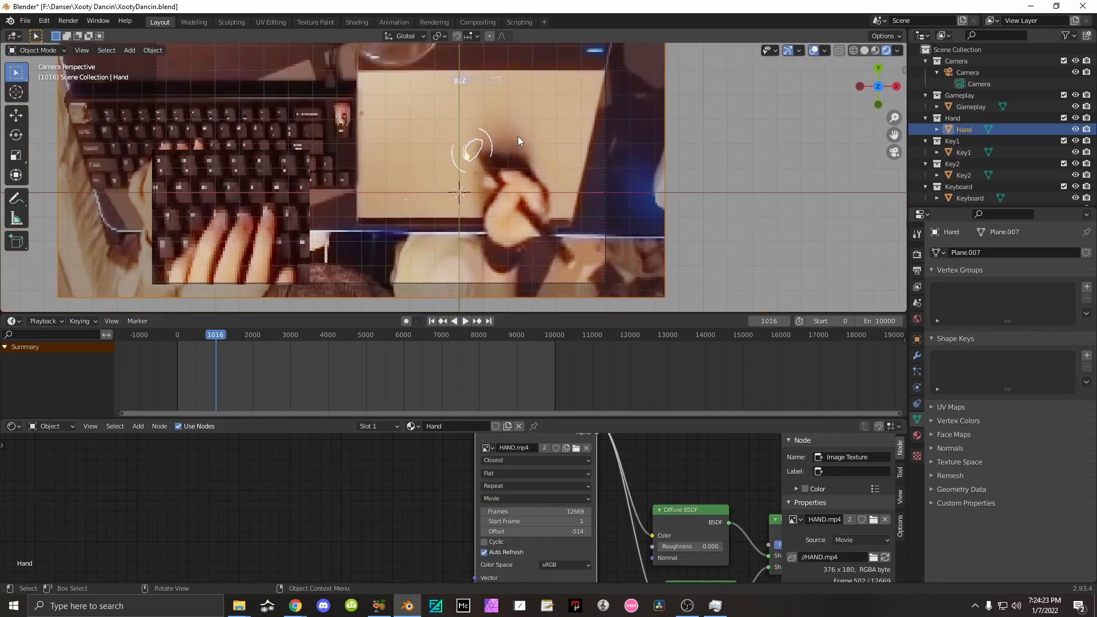
left_click(491, 139)
scroll(492, 138, "up", 2)
key("space")
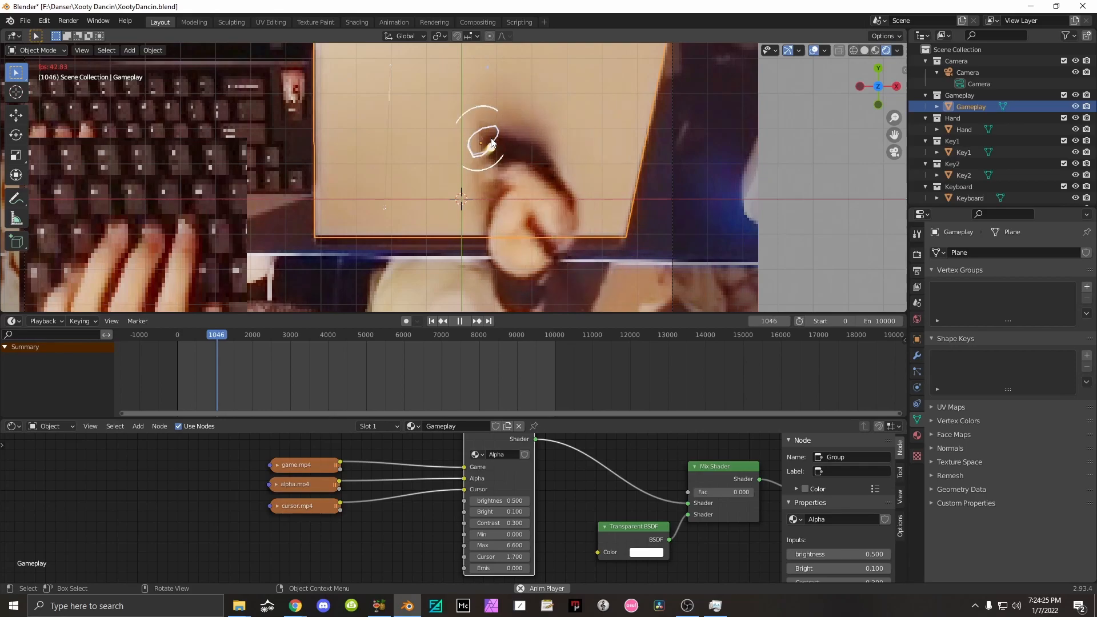
key("r")
key("z")
key("z")
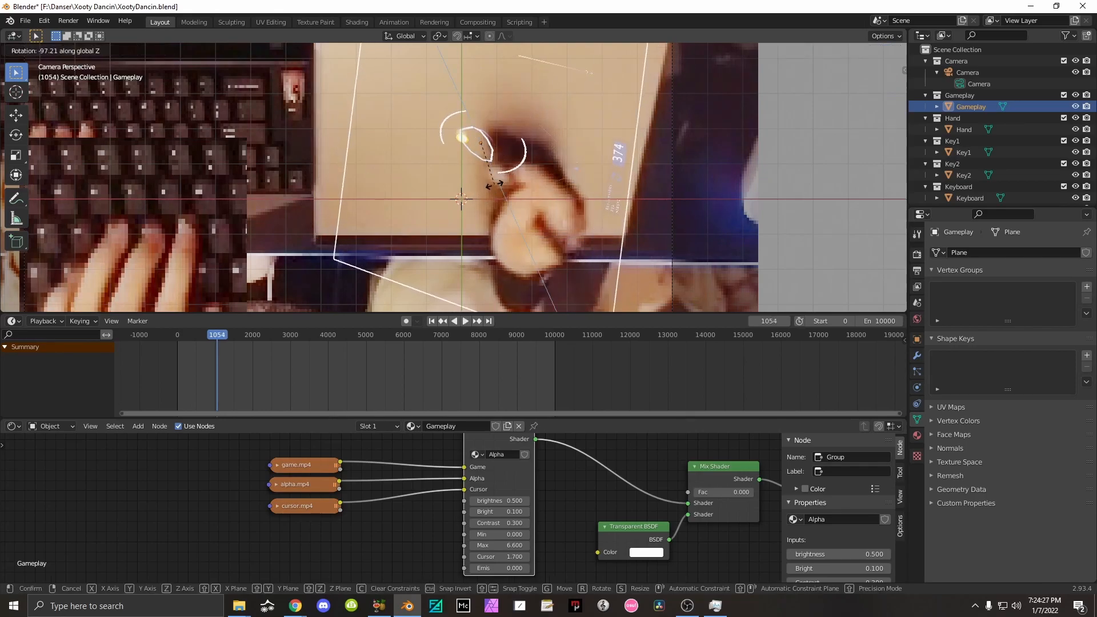
type("180")
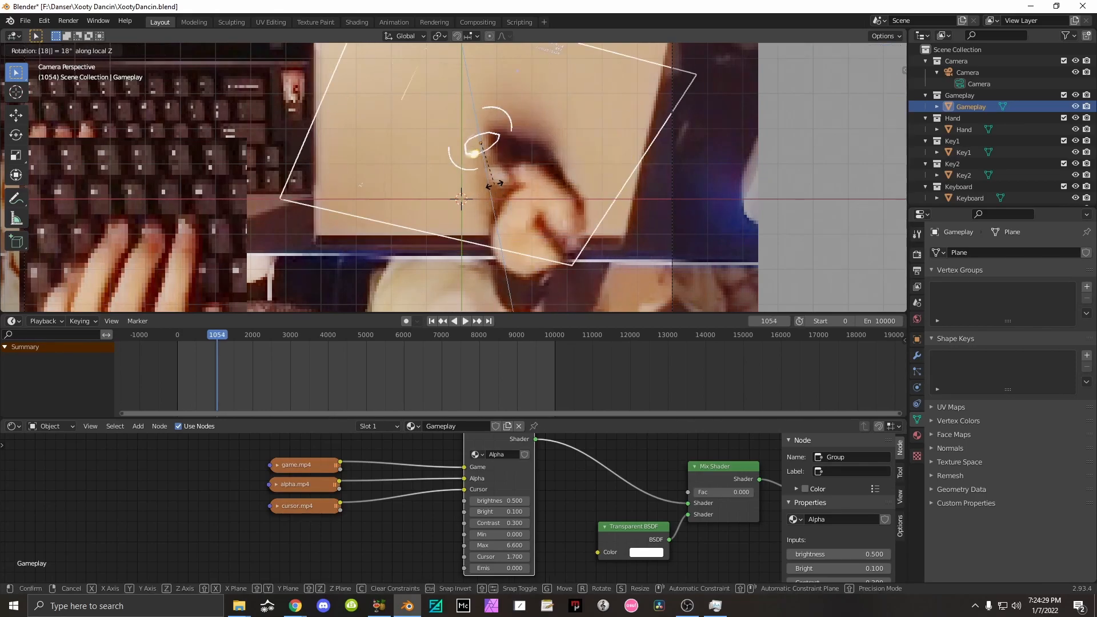
key("Return")
key("space")
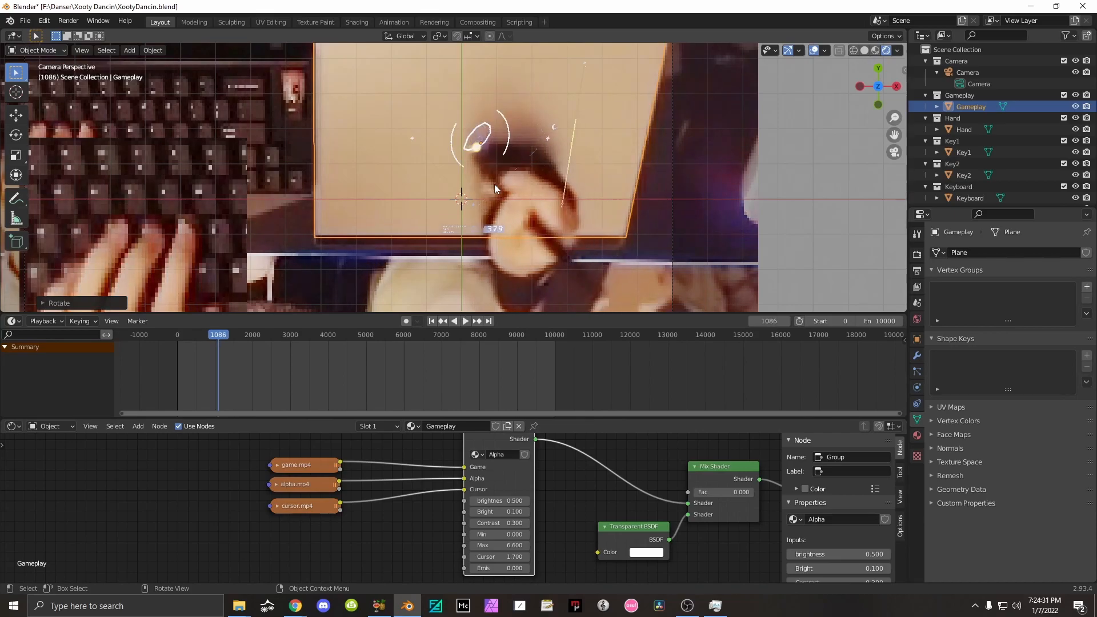
key("KP_0")
key("space")
scroll(499, 177, "up", 1)
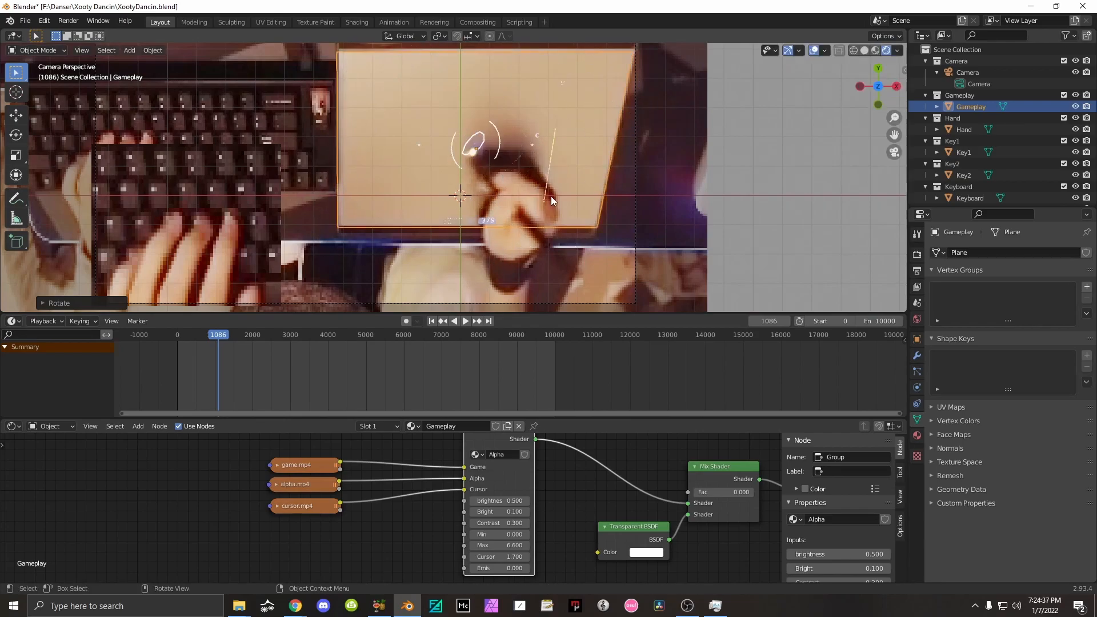
key("r")
key("Escape")
key("s")
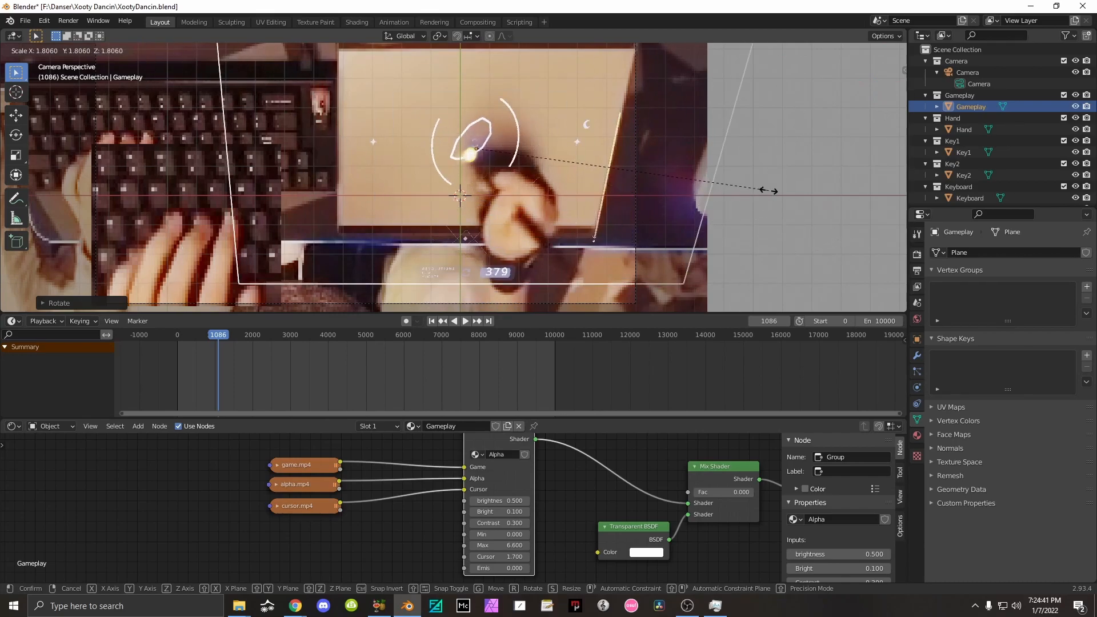
right_click(653, 178)
key("g")
right_click(575, 181)
key("r")
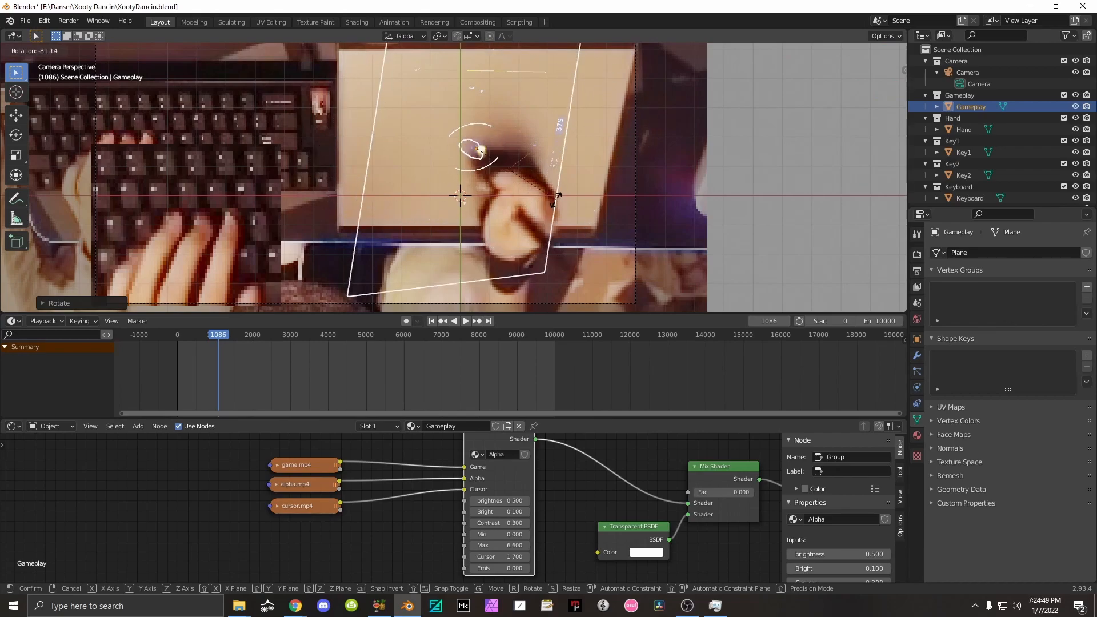
key("z")
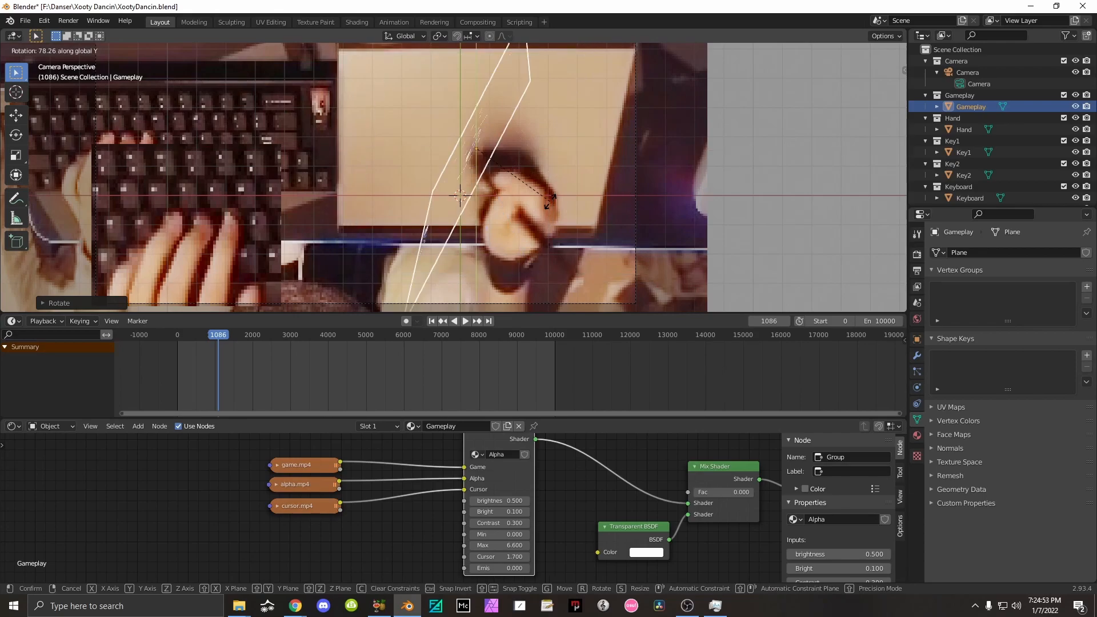
key("z")
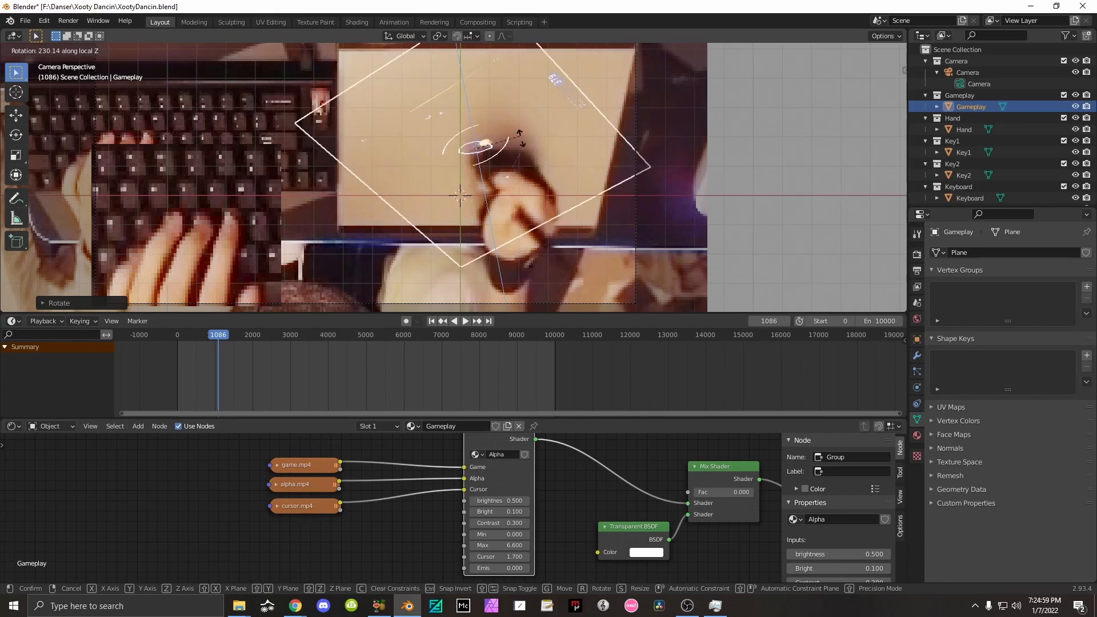
right_click(485, 217)
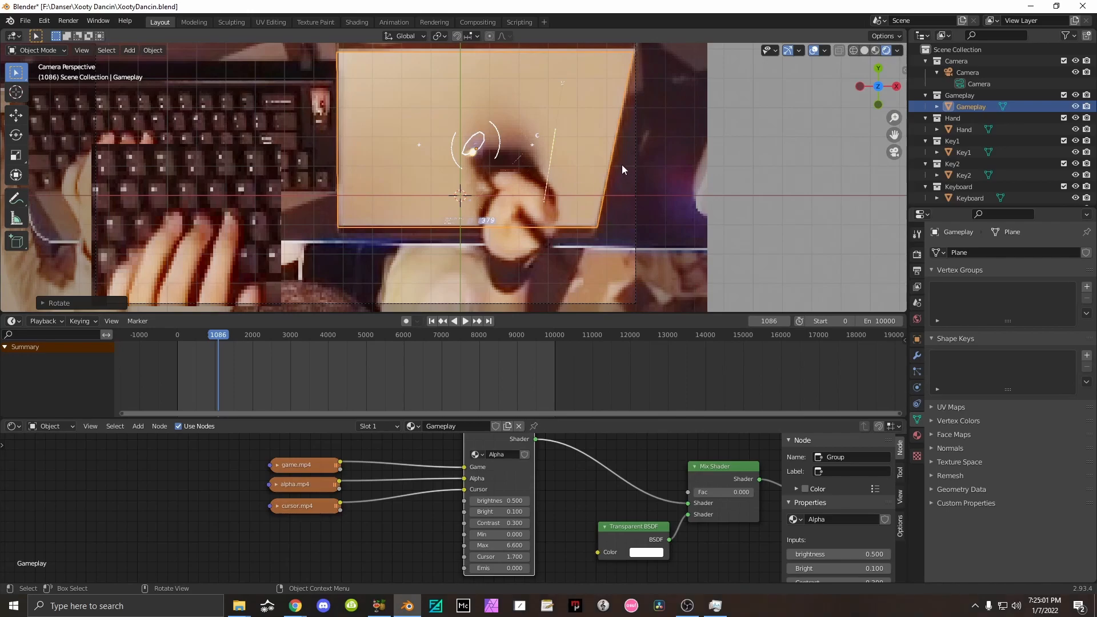
Play the animation and step through the frames around 1295 to compare the hand's timing with the gameplay cursor.
key("space")
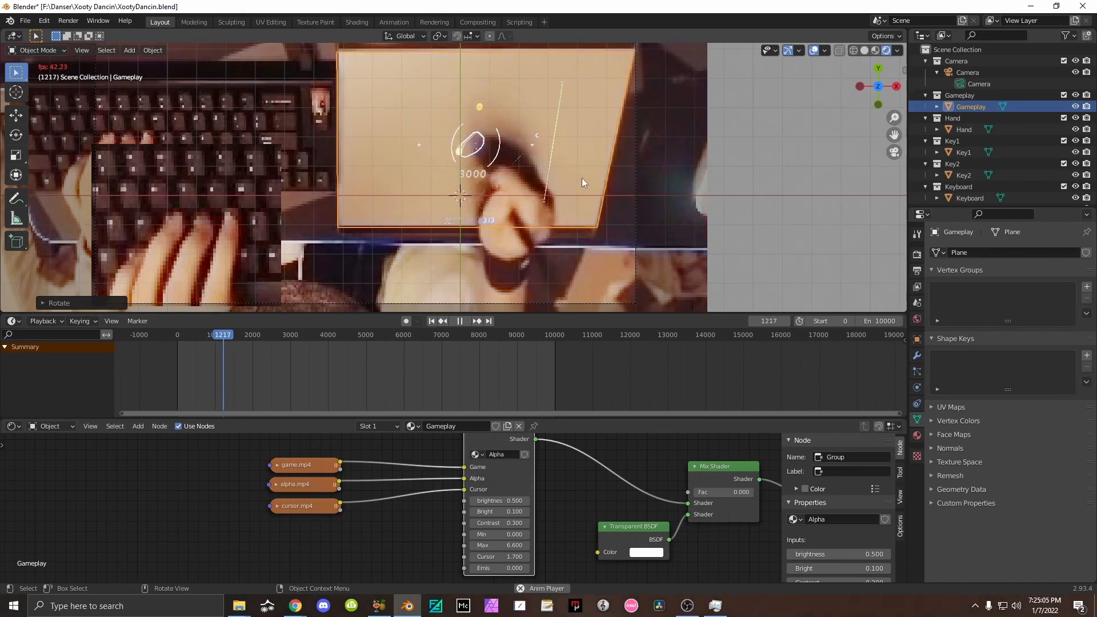
key("space")
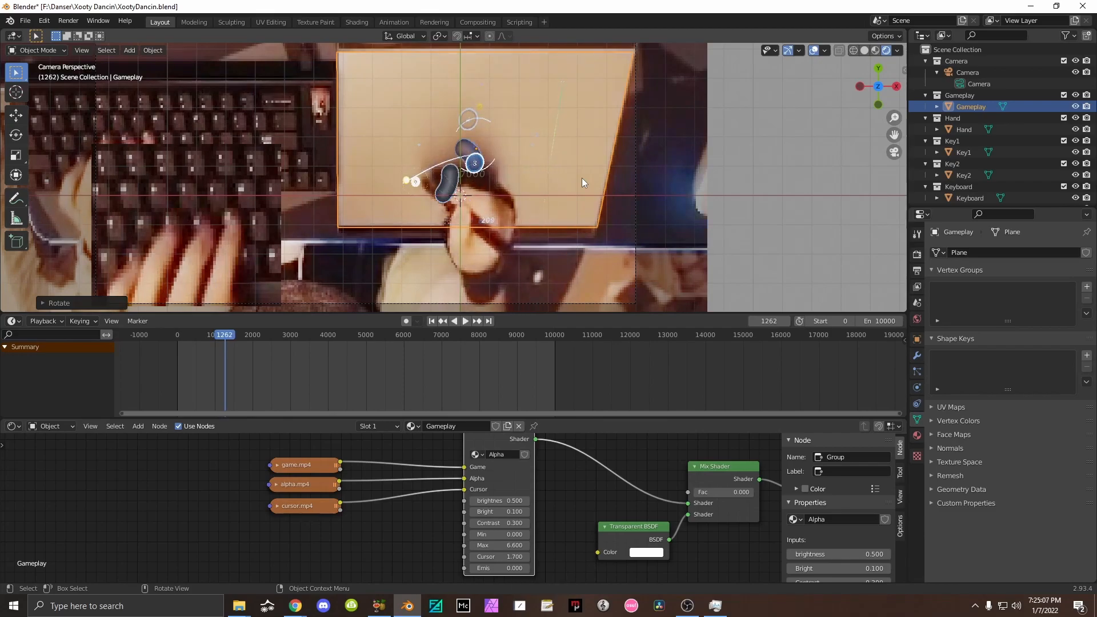
key("space")
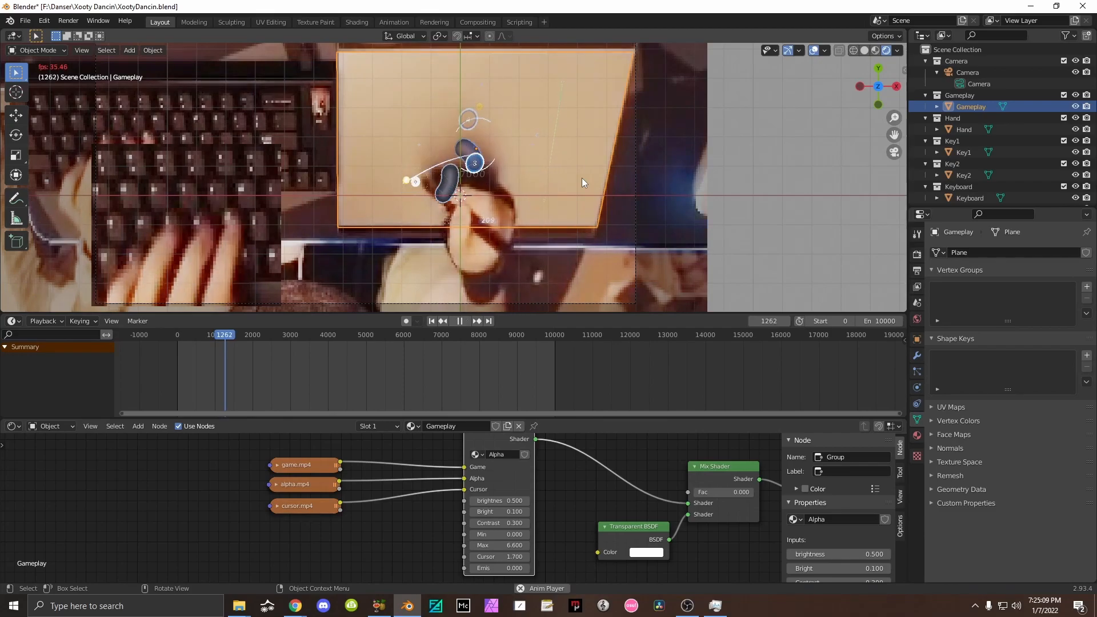
key("space")
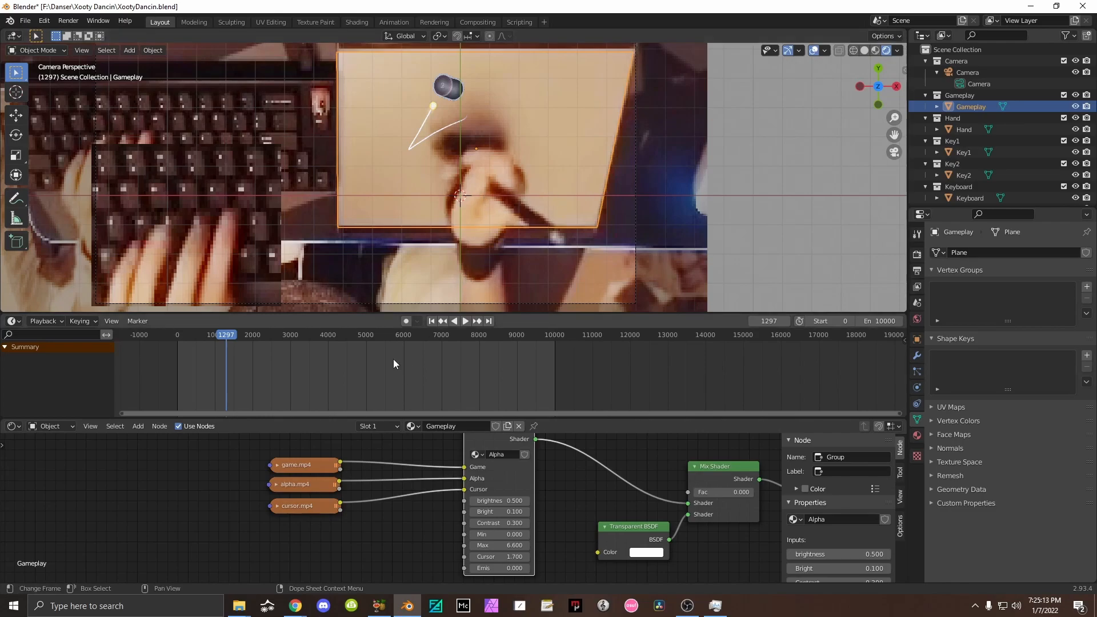
key("Left")
key("Left")
key("Left")
key("Right")
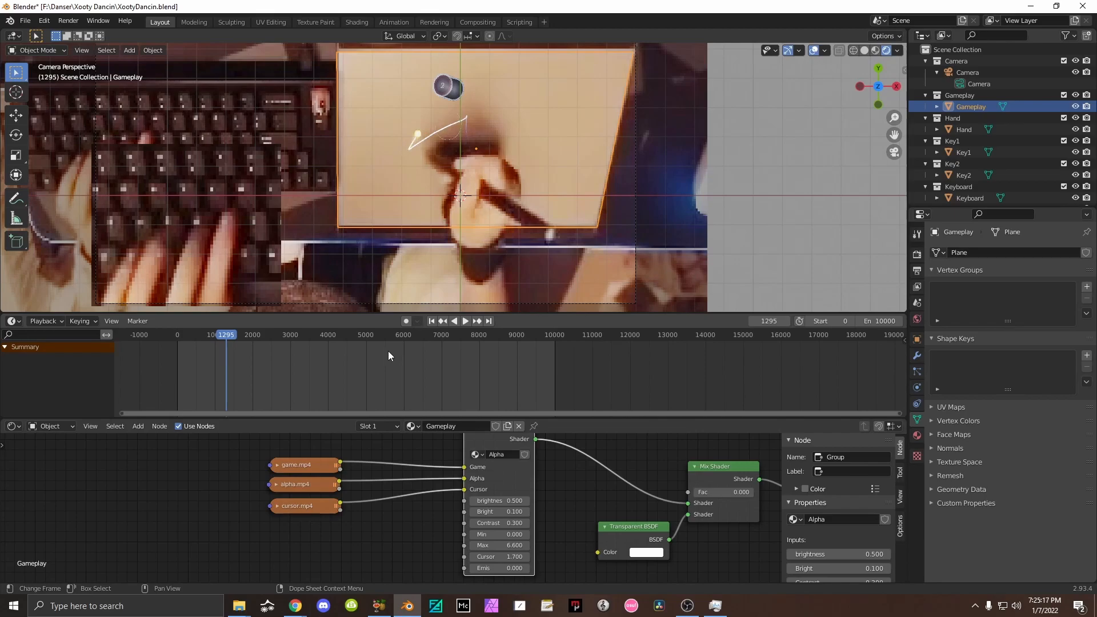
key("Right")
key("Left")
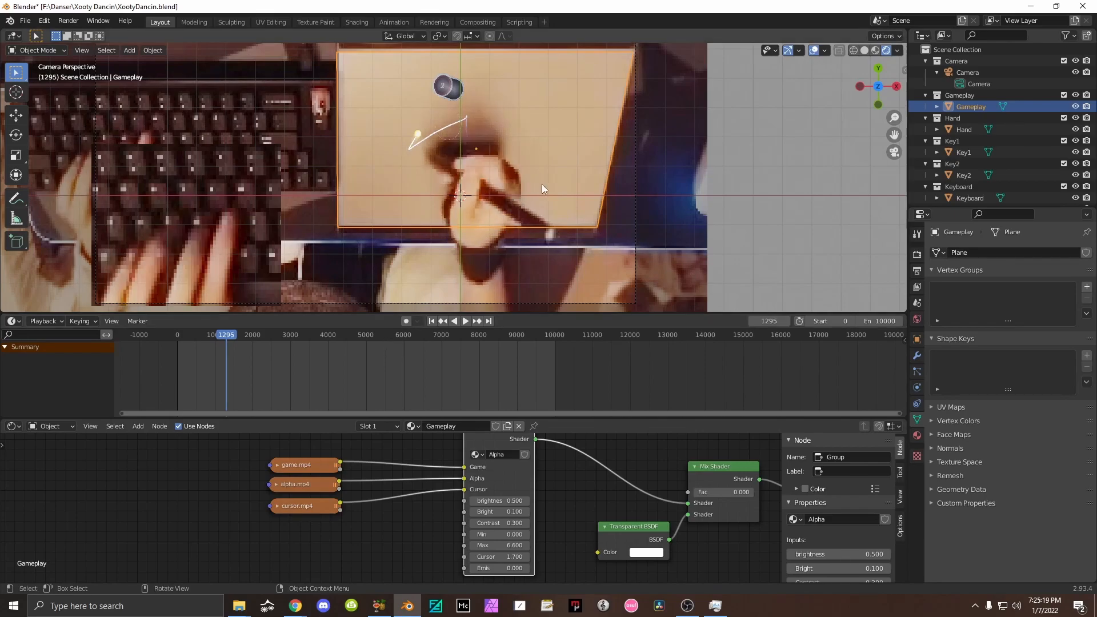
Set the Hand plane's HAND.mp4 texture offset to -513 and play the animation to check the sync.
left_click(557, 264)
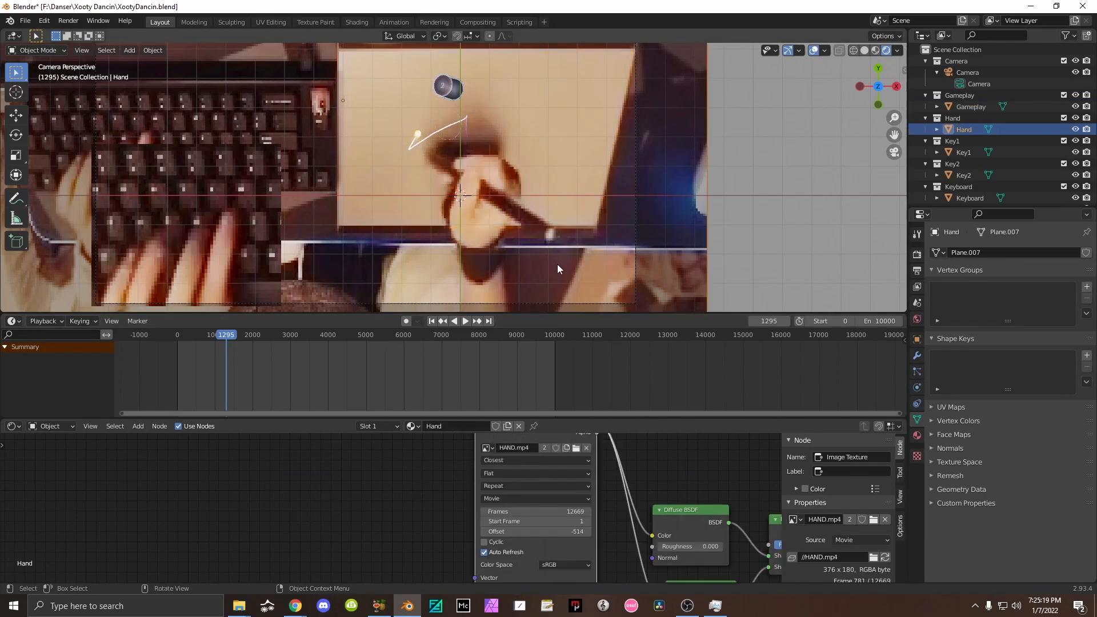
left_click(587, 534)
key("space")
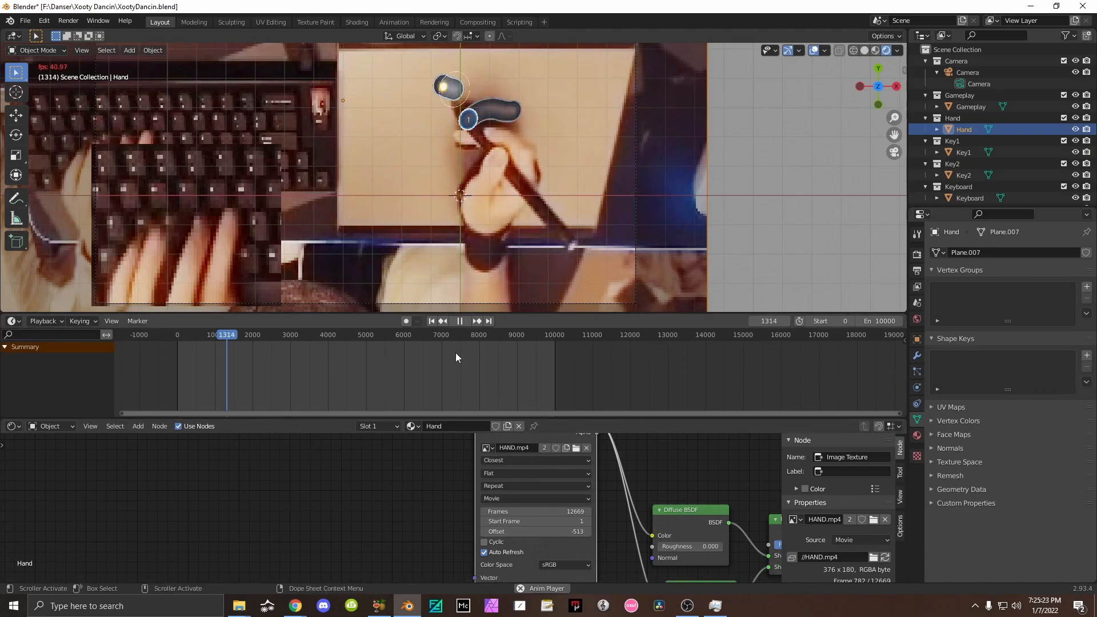
key("space")
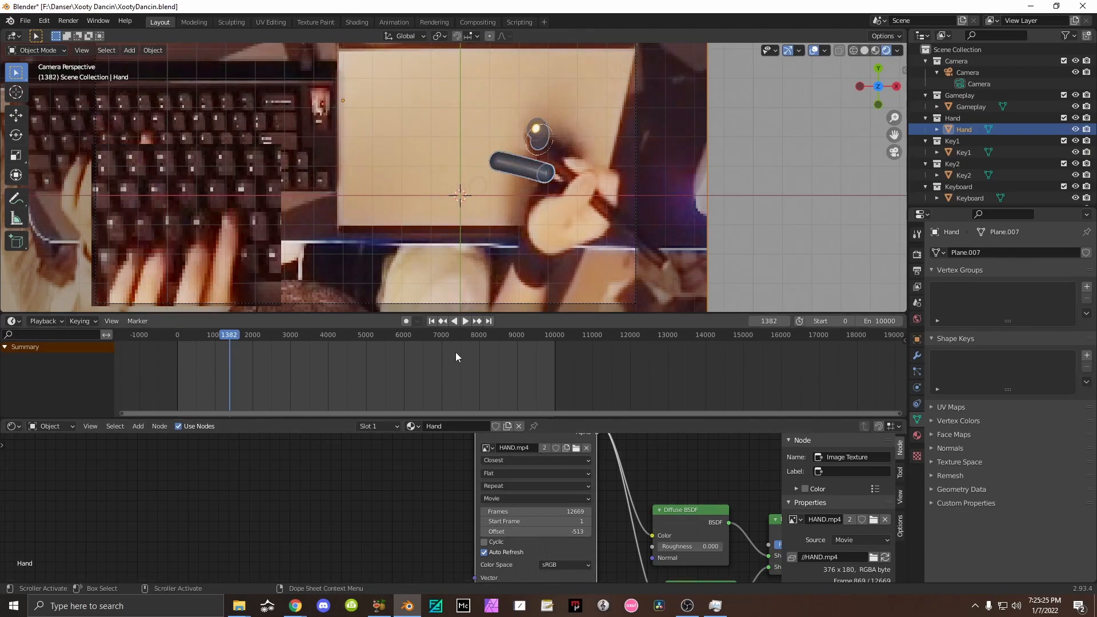
Move the Gameplay plane at frame 1382 so its bright cursor dot sits closer to the pen tip.
scroll(563, 128, "up", 2)
left_click(602, 102)
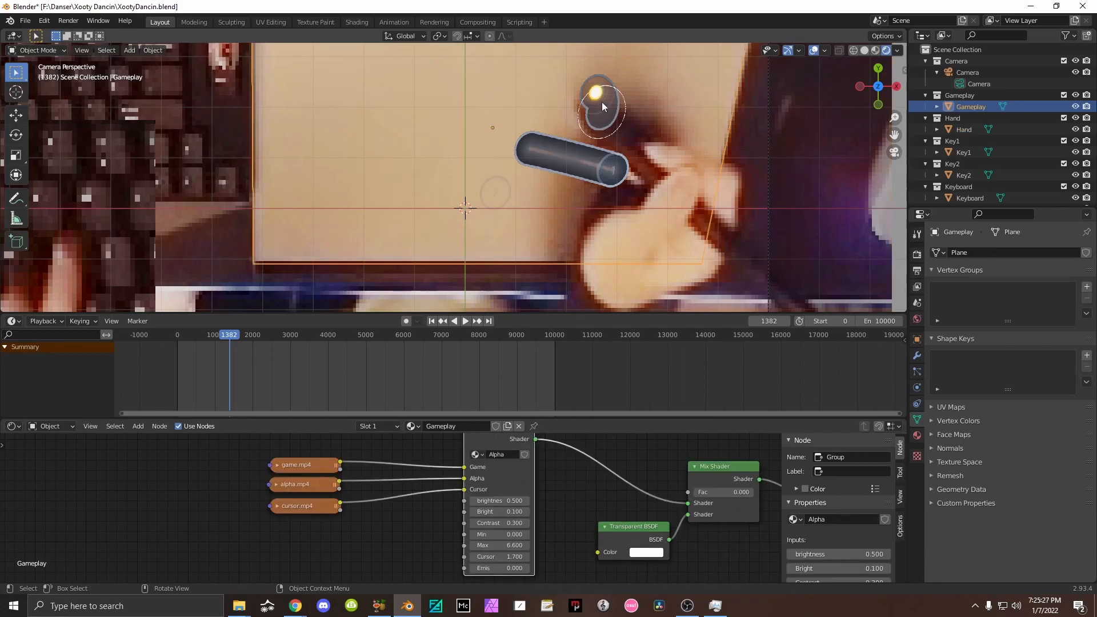
key("g")
left_click(584, 116)
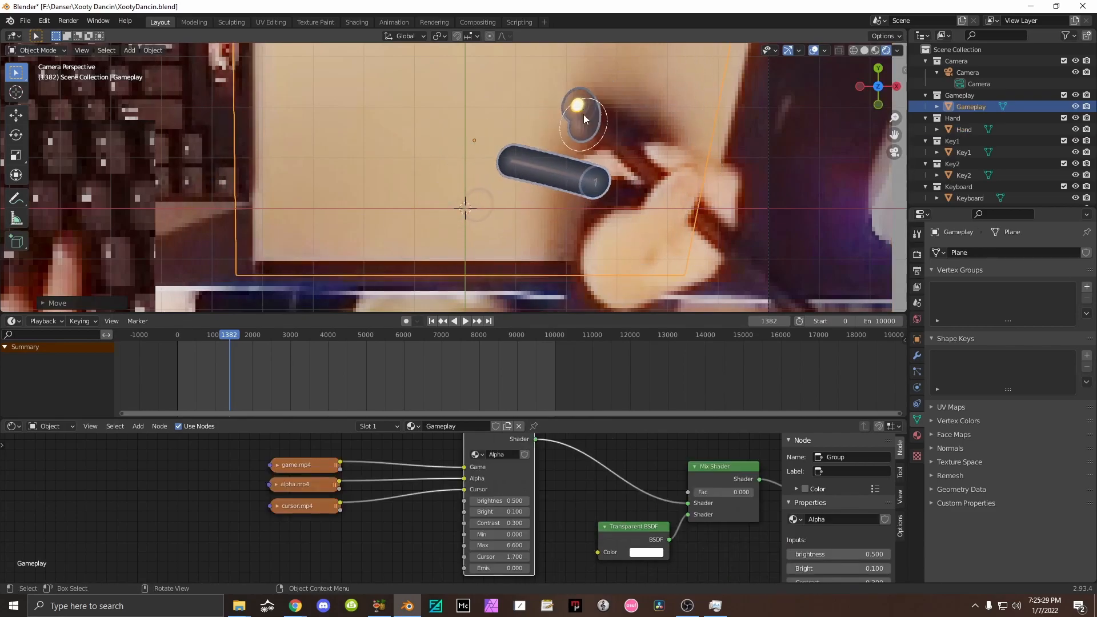
Place the 3D cursor on the gameplay's bright cursor dot and return to the Select tool.
scroll(618, 115, "down", 4)
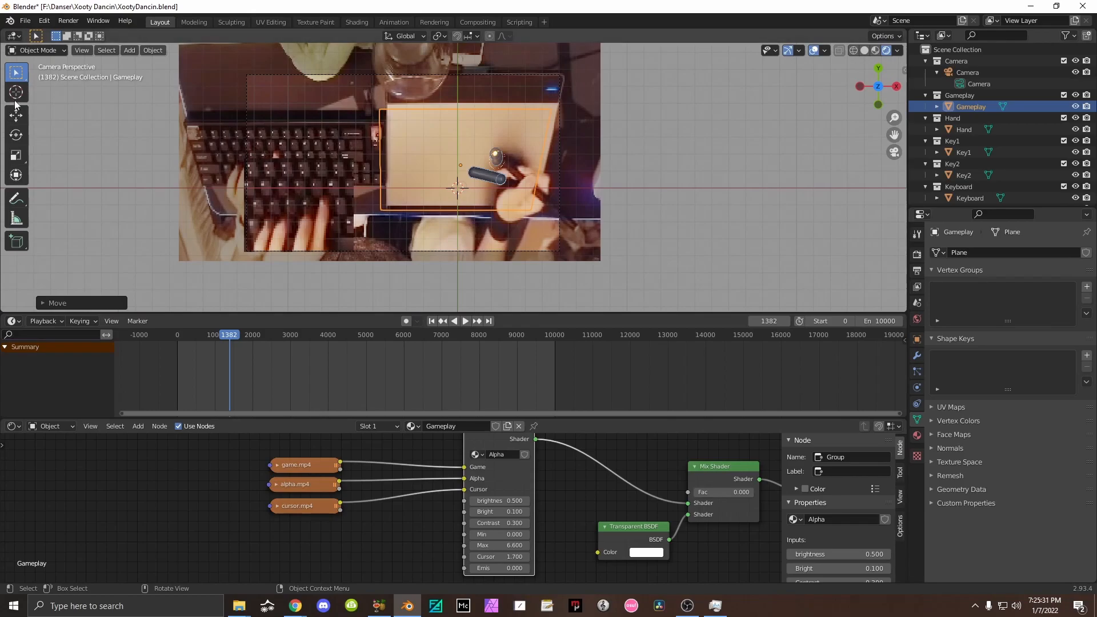
scroll(529, 165, "up", 4)
middle_click_drag(529, 165, 294, 249, "shift")
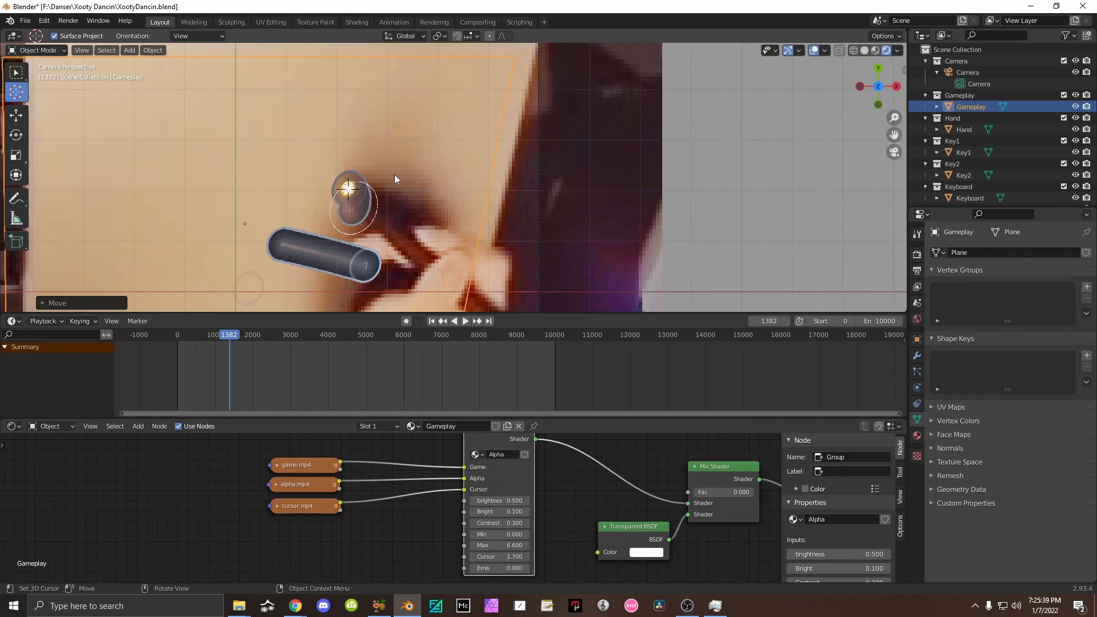
left_click(25, 73)
Realign the Gameplay plane's cursor dot with the 3D cursor and set the transform pivot point to 3D Cursor.
scroll(307, 128, "up", 1)
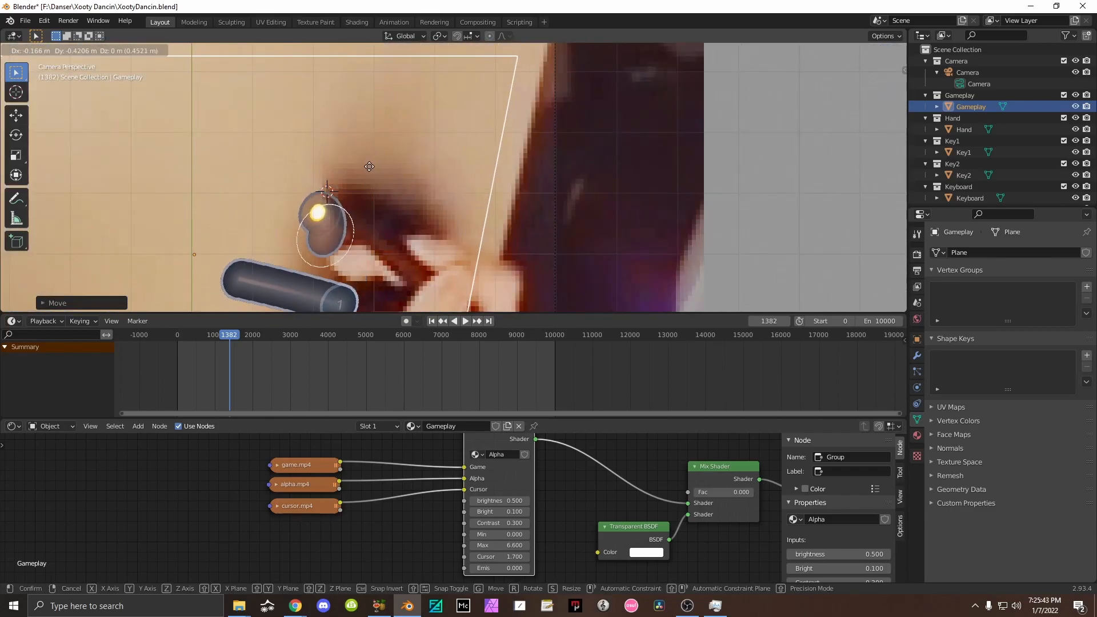
left_click(378, 145)
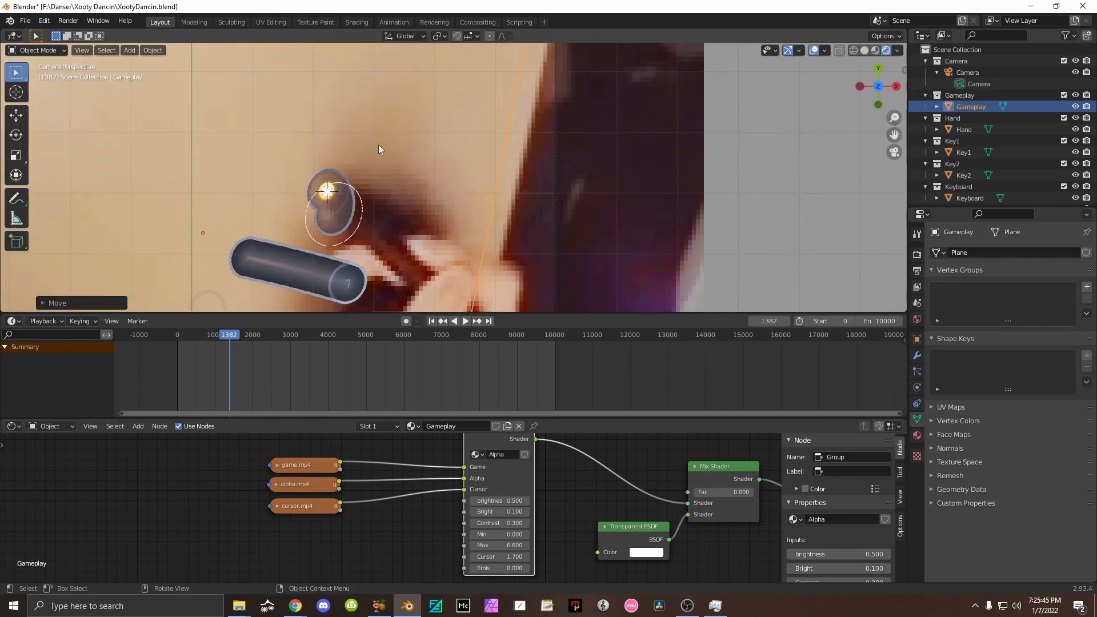
left_click(443, 36)
left_click(466, 61)
Advance to frame 1442 and scale the Gameplay plane to about 0.79 around the 3D cursor, bringing its cursor dot to the pen tip.
scroll(461, 63, "down", 6)
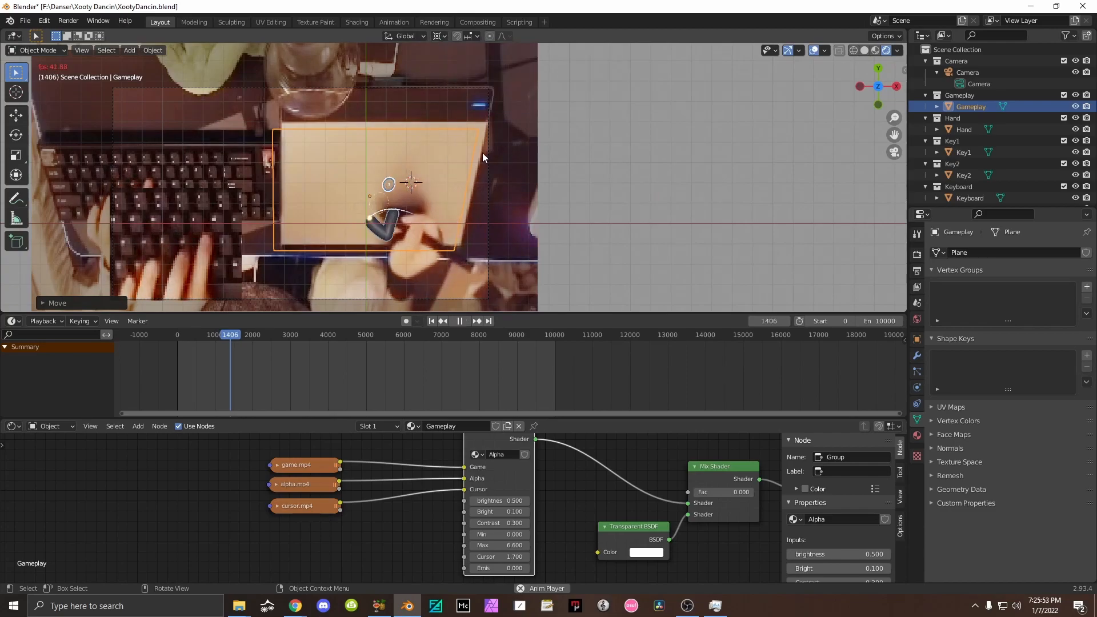
scroll(469, 160, "up", 2)
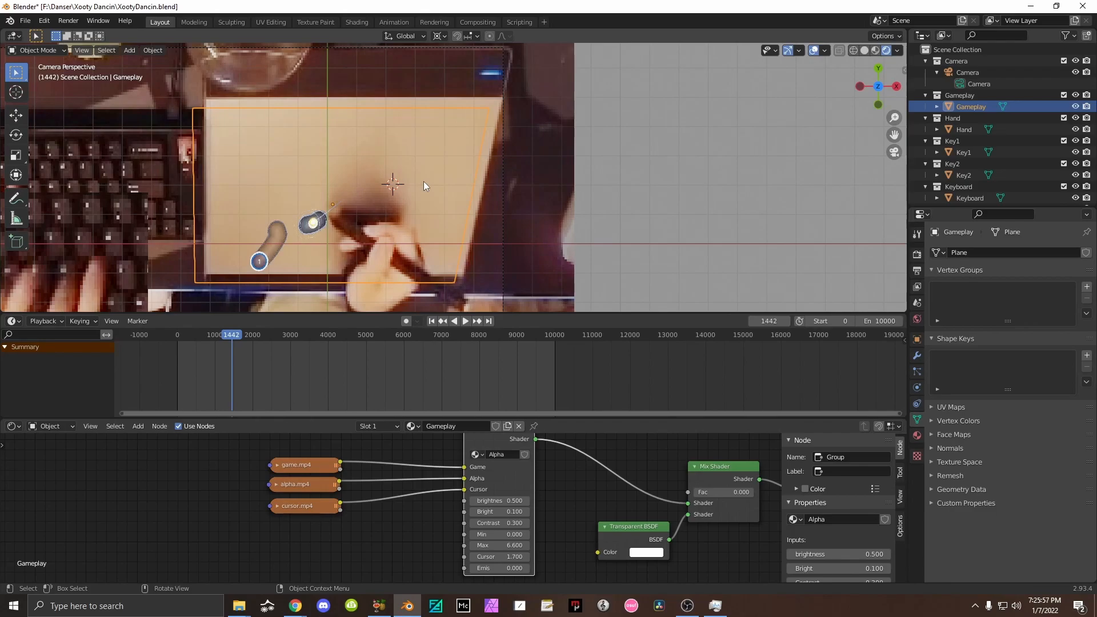
scroll(394, 204, "up", 3)
middle_click_drag(312, 231, 479, 176, "shift")
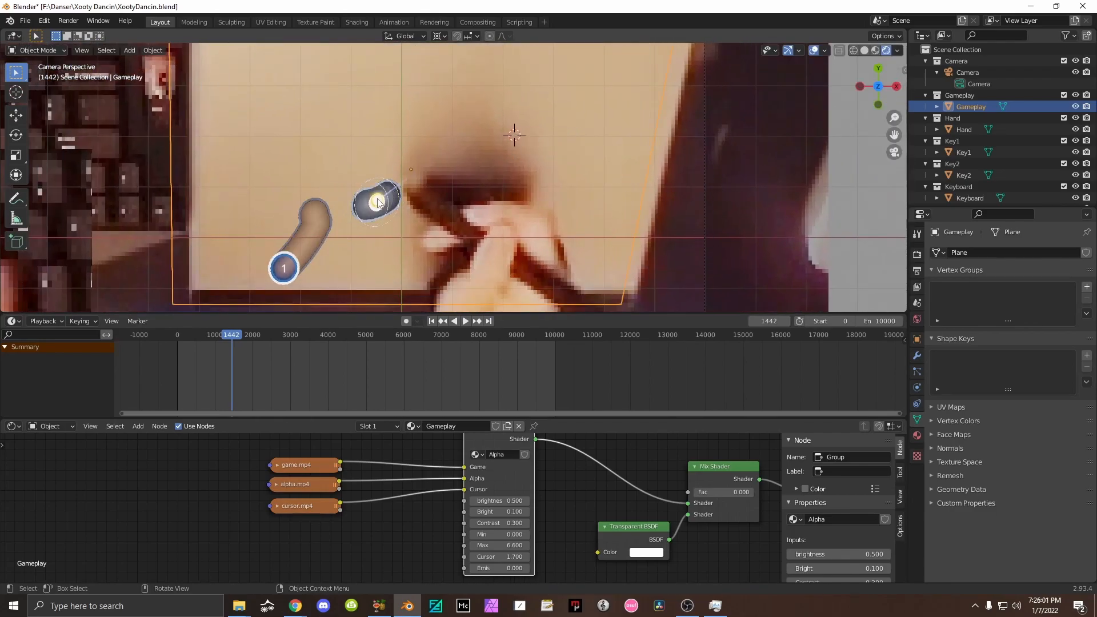
key("s")
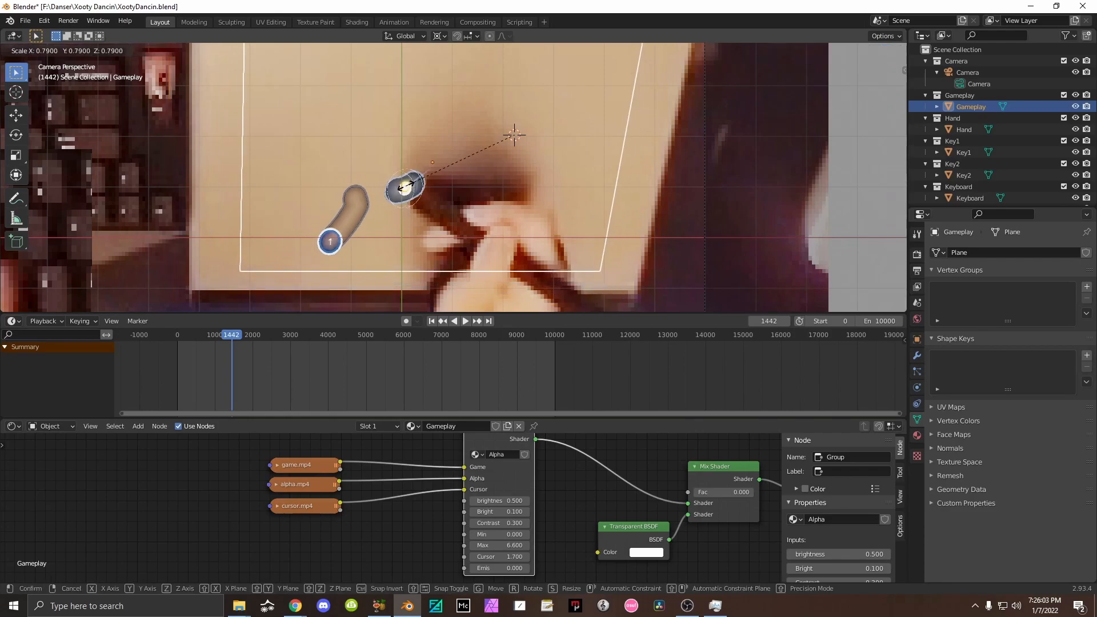
left_click(401, 190)
Fade the Gameplay material with a Mix Shader Fac of 0.983 and fine-tune the plane's scale against the pen tip.
scroll(401, 190, "up", 4)
scroll(402, 186, "up", 2)
left_click_drag(711, 492, 771, 492)
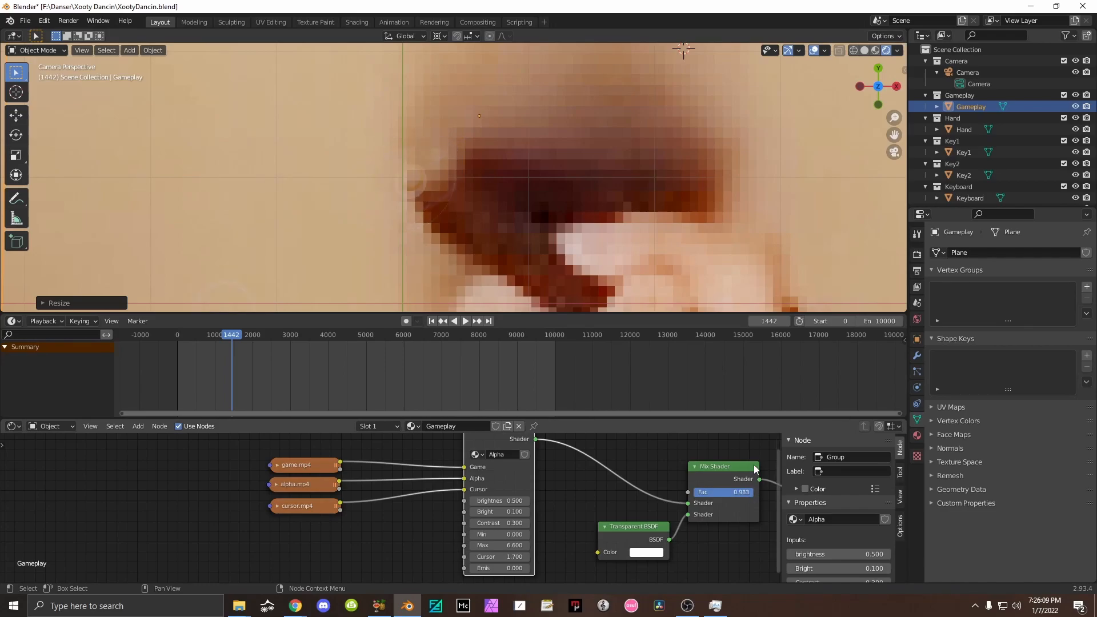
key("s")
left_click(433, 162)
Set the Gameplay material's Mix Shader Fac to 0.158 and play the animation to check the alignment.
left_click_drag(751, 495, 692, 493)
scroll(501, 187, "down", 9)
scroll(499, 187, "up", 3)
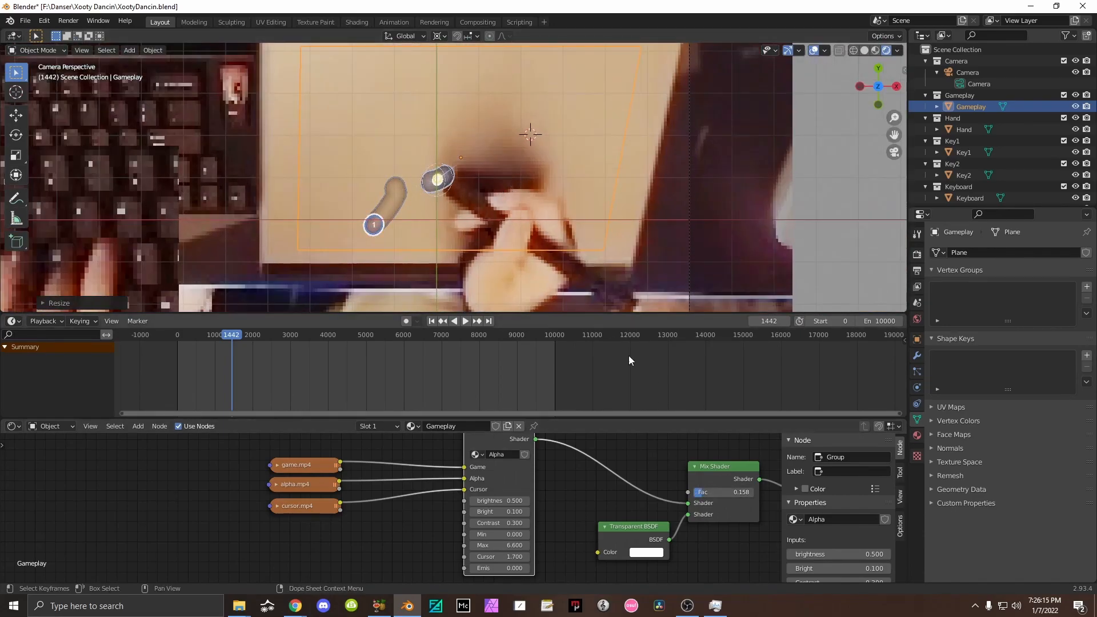
key("space")
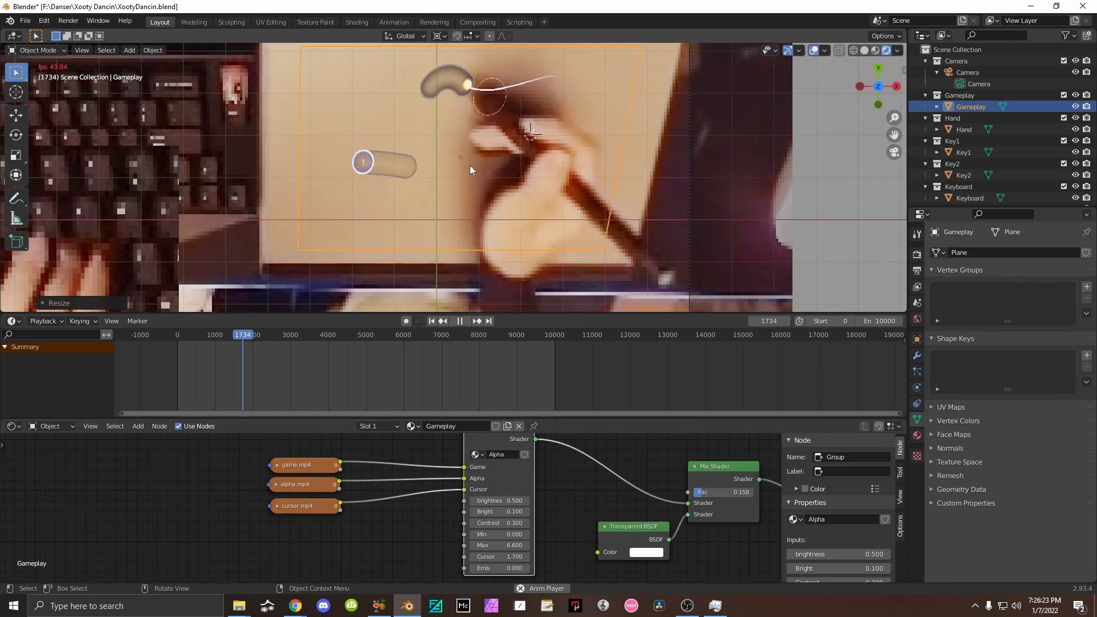
key("space")
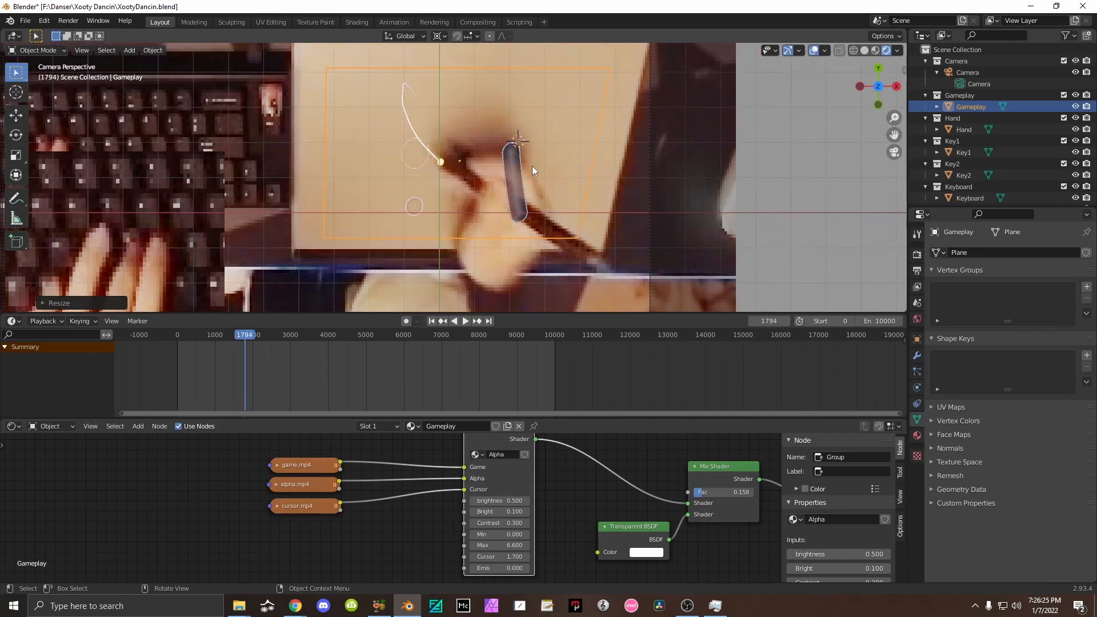
Step back to frame 1787 and select the Hand plane to bring up its HAND.mp4 texture settings.
key("Left")
key("Left")
key("Left")
key("Left")
key("Left")
key("Left")
key("Left")
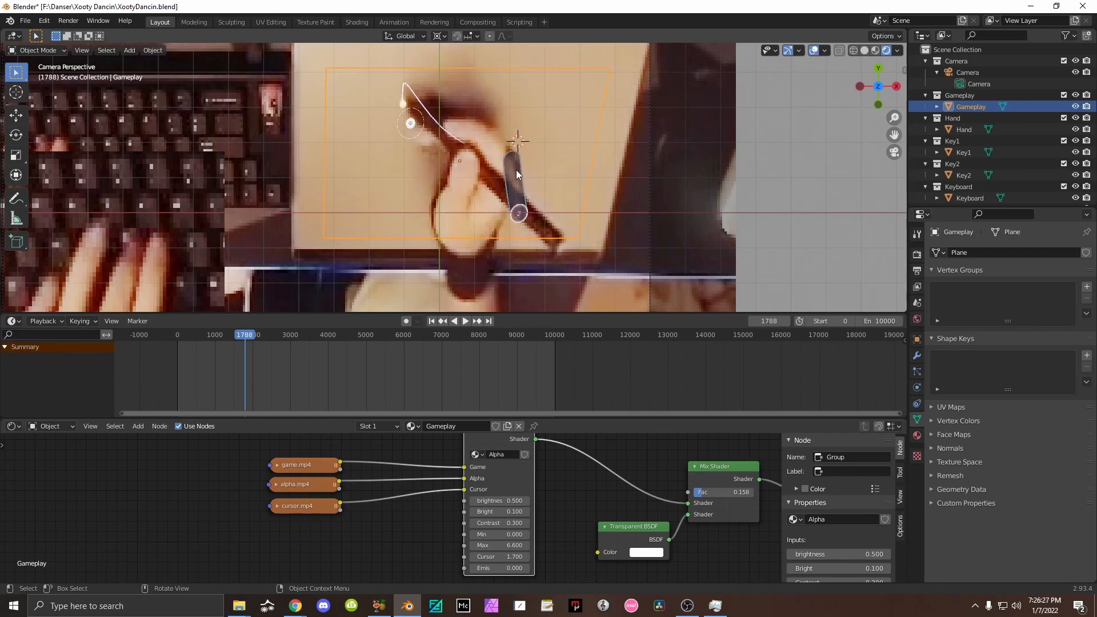
left_click(677, 214)
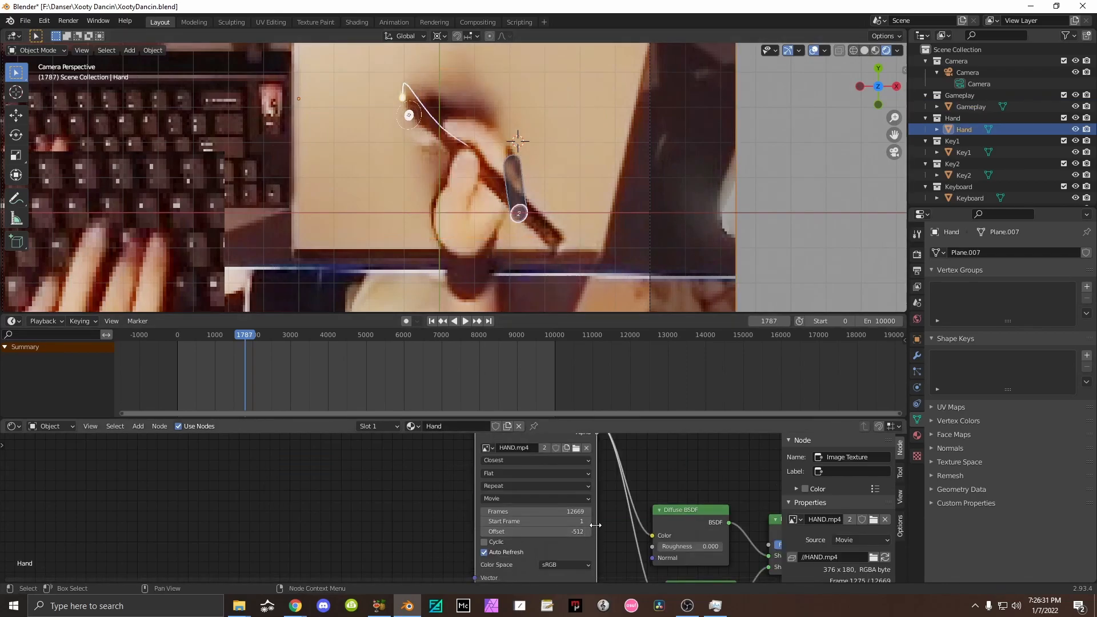
Play the animation from frame 1787 and again from around frame 3942 to check the hand against the gameplay cursor.
key("space")
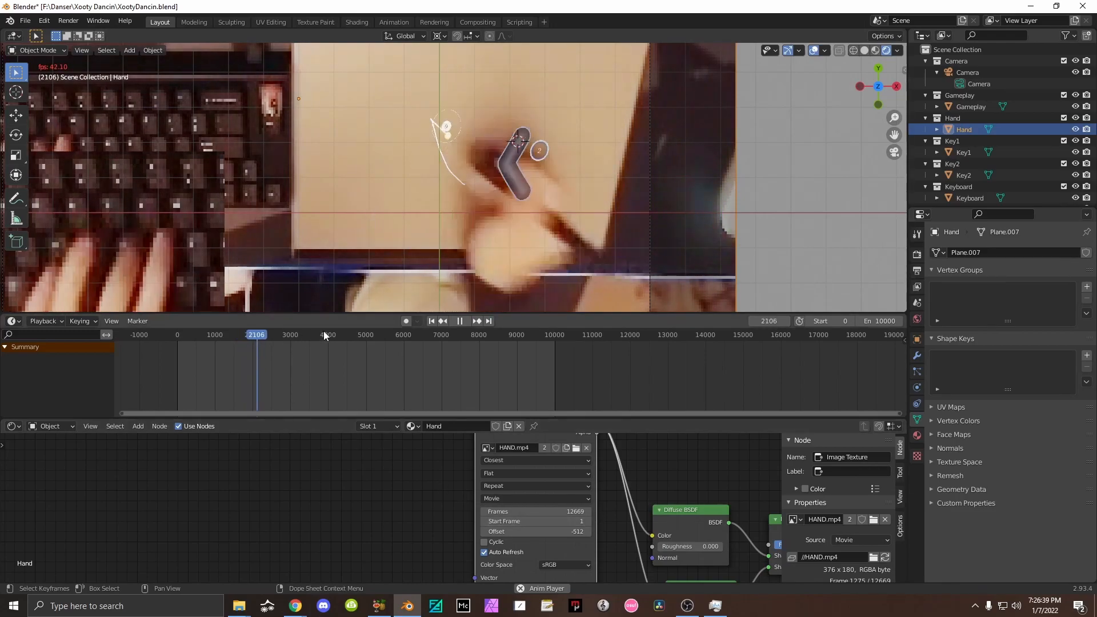
left_click(323, 331)
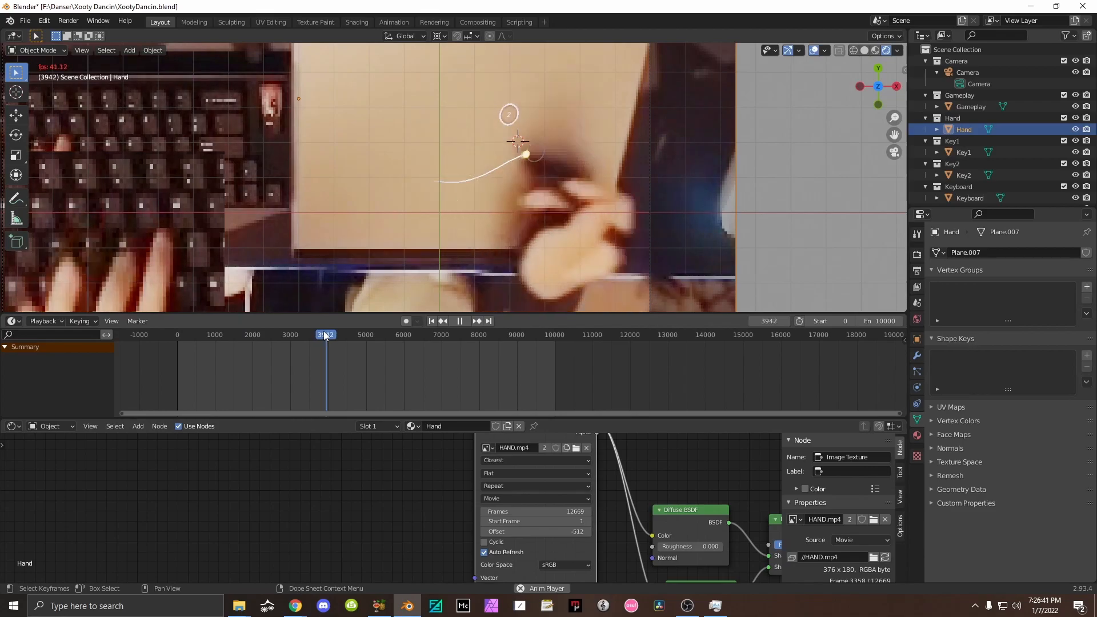
key("space")
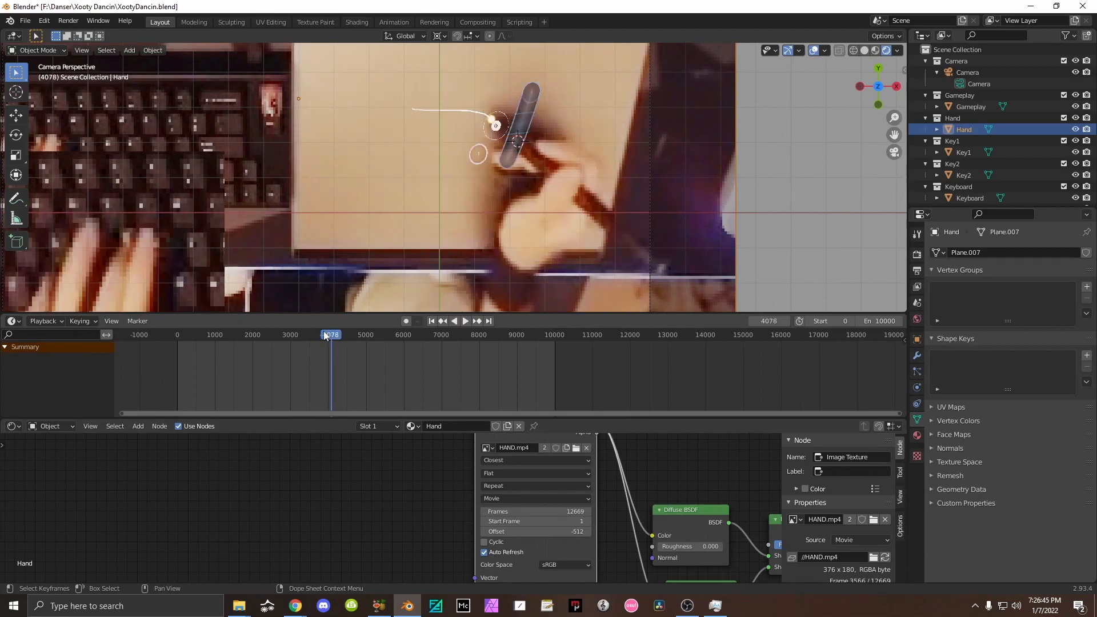
key("space")
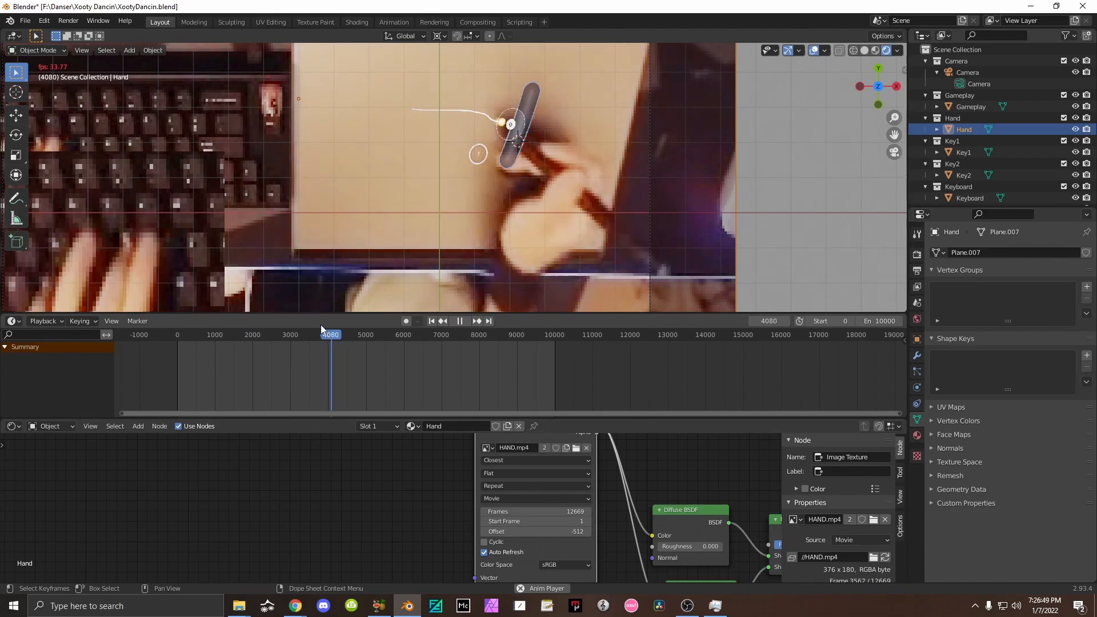
key("space")
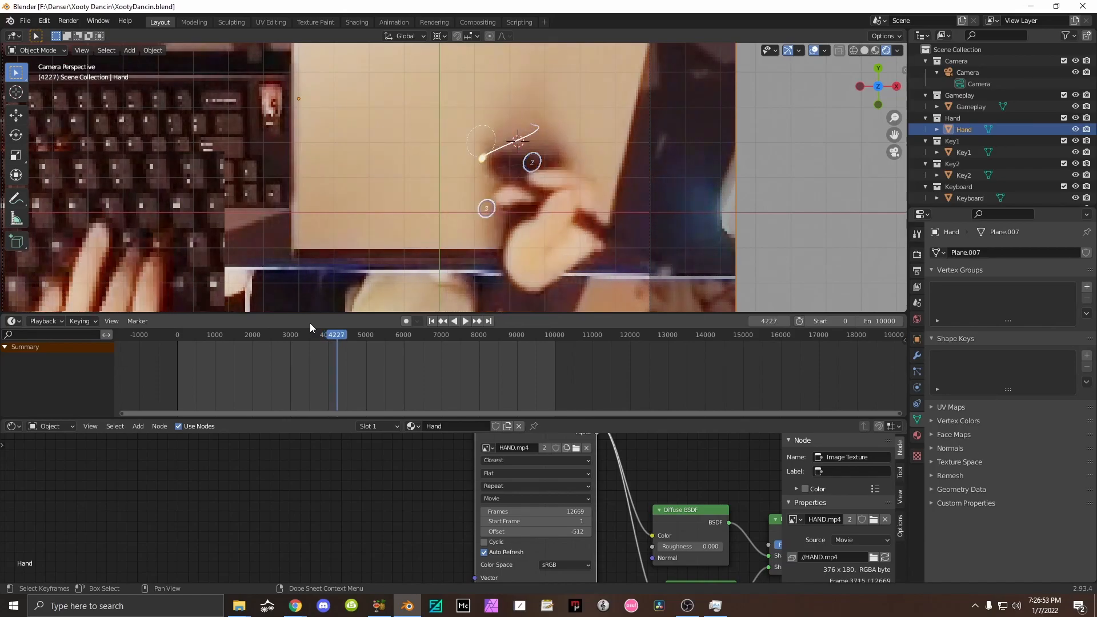
Scrub the timeline to frame 871 and set the scene's start frame to 871.
left_click_drag(511, 336, 557, 325)
left_click_drag(213, 336, 211, 340)
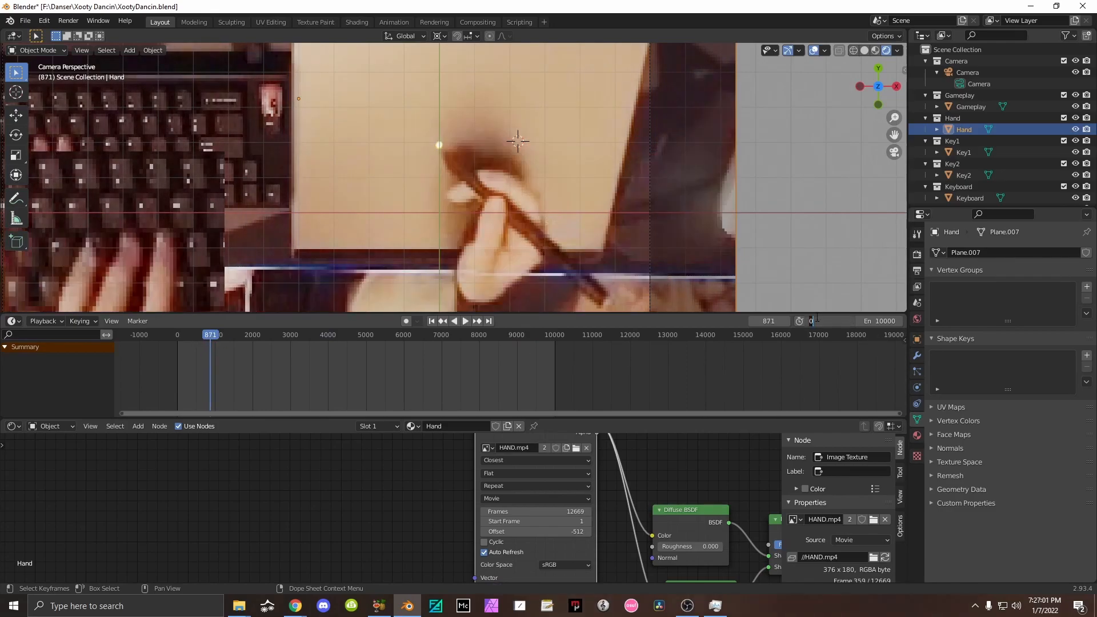
type("1")
key("Return")
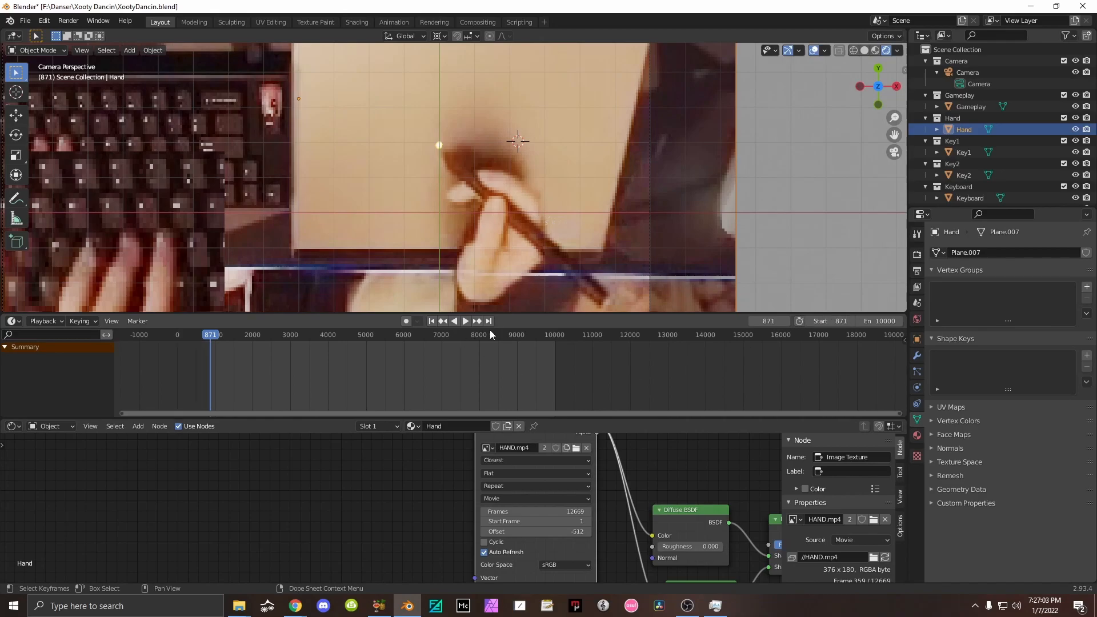
Advance from frame 12500 to frame 12524 at the end of the gameplay and set the scene's end frame to 12524.
left_click_drag(556, 338, 650, 335)
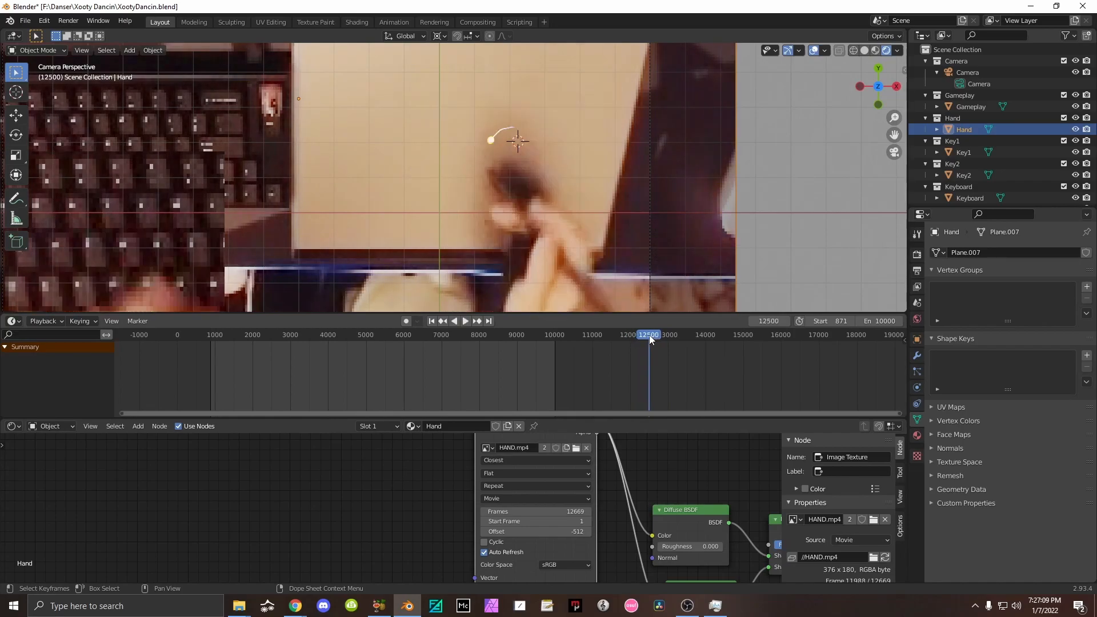
key("Right")
key("Right")
key("Right")
key("Right")
key("Right")
key("Right")
key("Right")
key("Right")
key("Right")
key("Right")
key("Right")
key("Right")
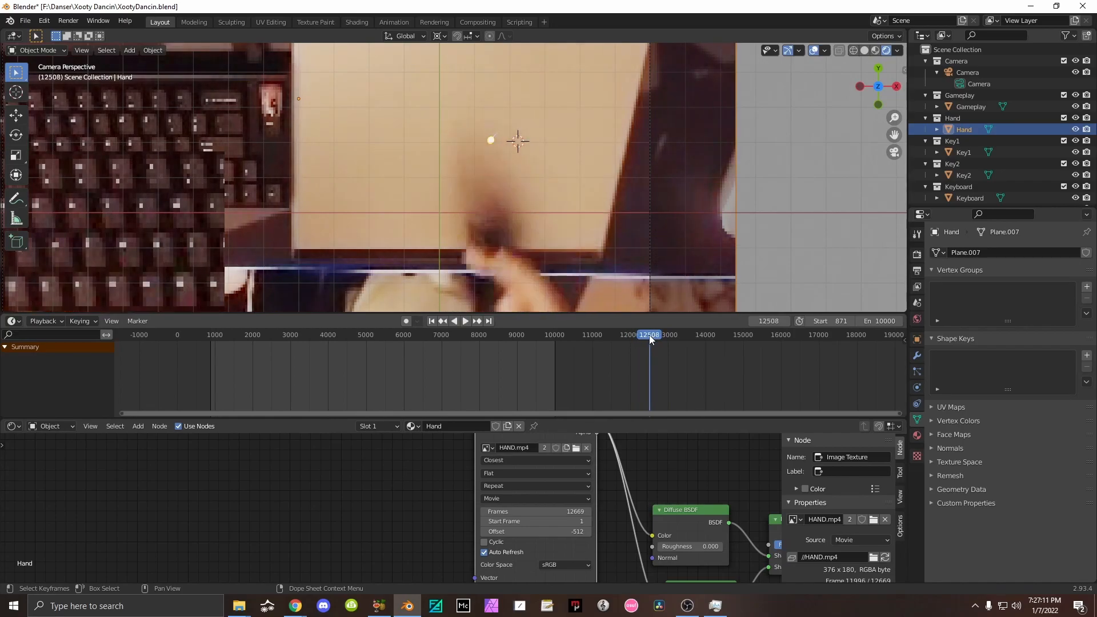
key("Right")
key("Right")
key("Right")
key("Right")
key("Right")
key("Right")
key("Right")
key("Right")
key("Right")
key("Right")
key("Right")
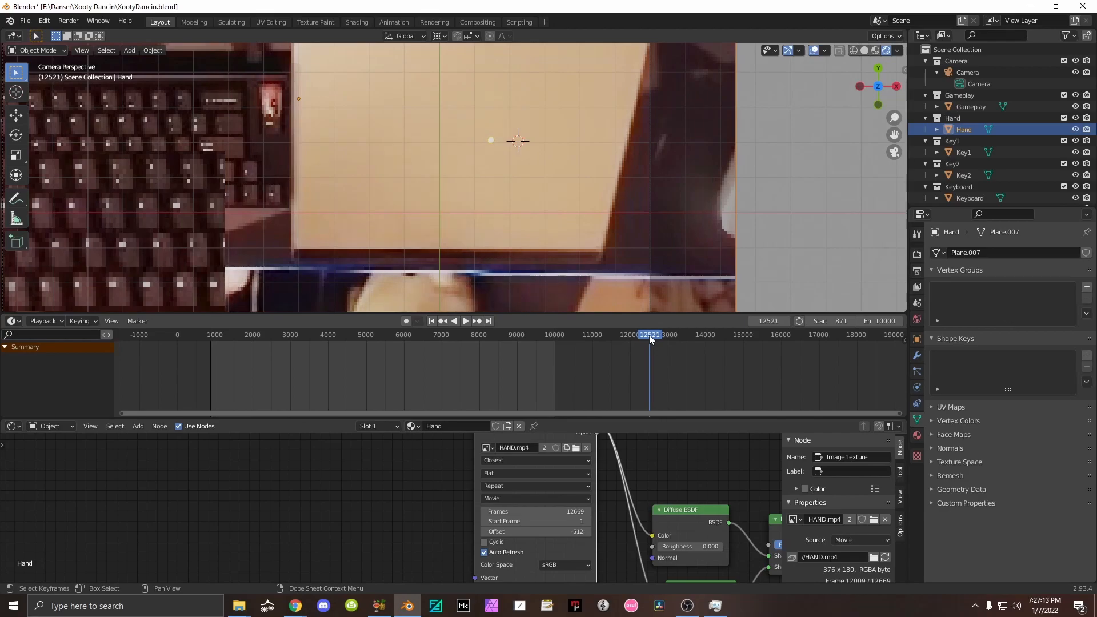
key("Right")
left_click(769, 320)
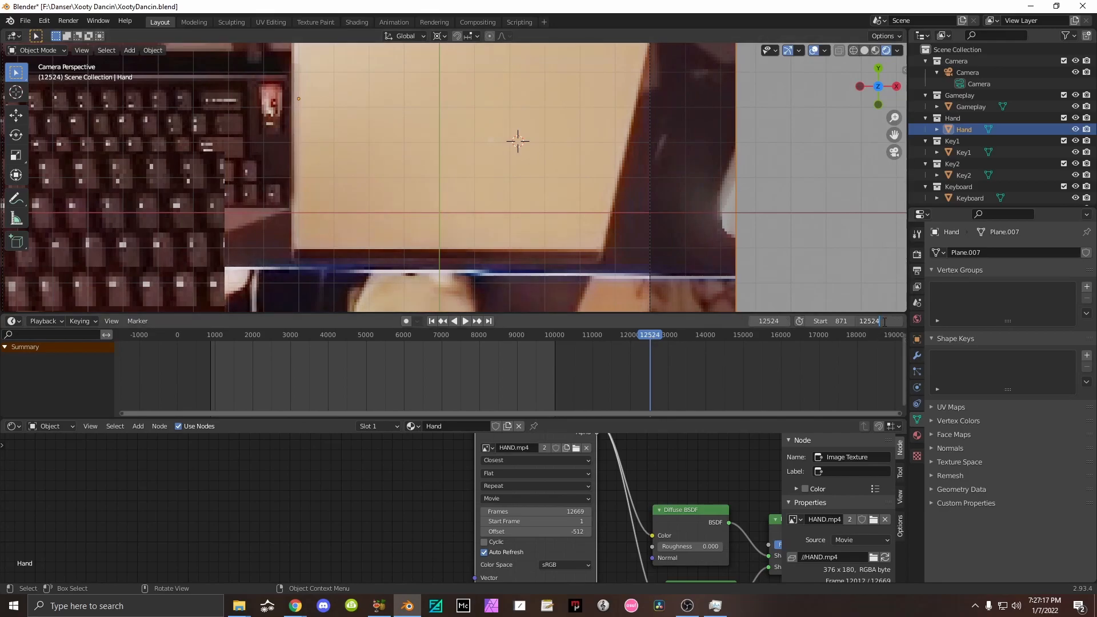
key("Return")
Check the overlay at frames 4353 and 7504, saving the Blender file.
left_click(342, 335)
key("ctrl+s")
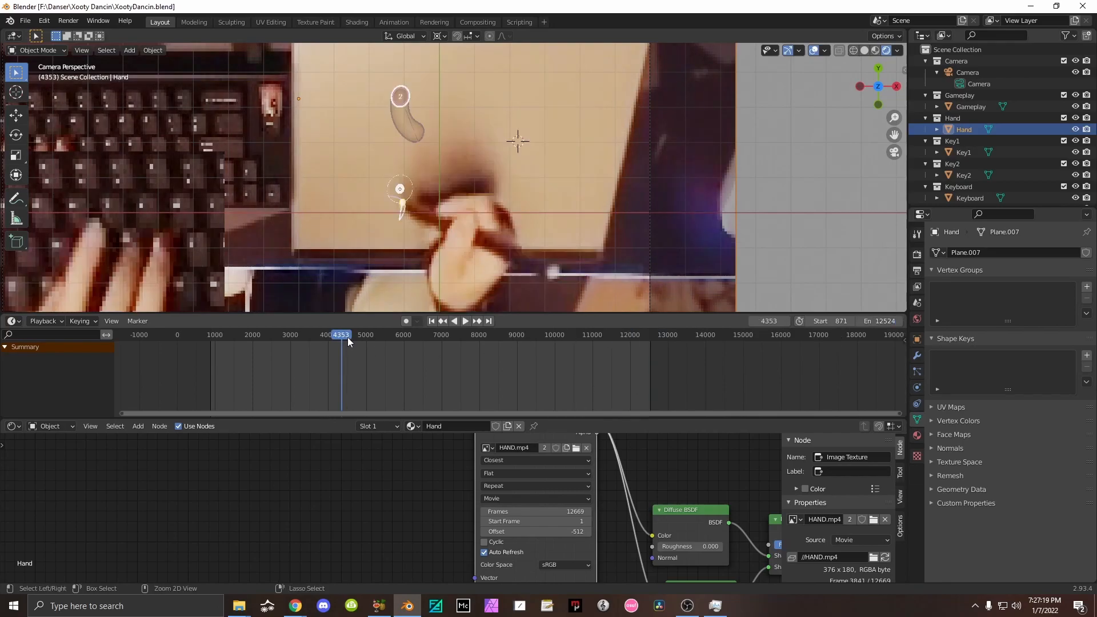
left_click_drag(425, 338, 470, 337)
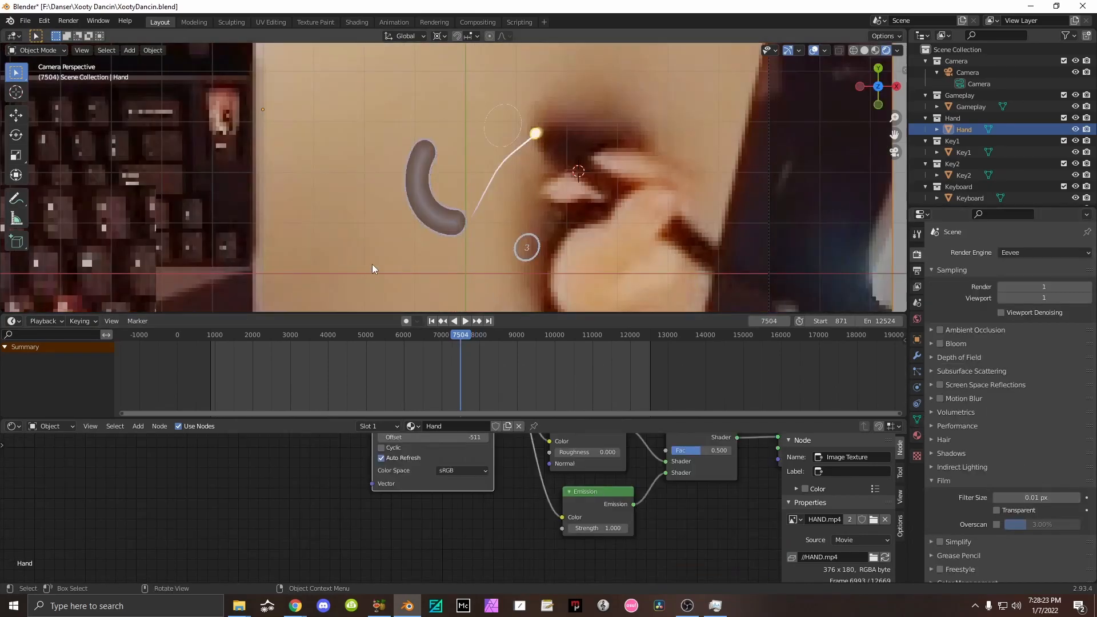
scroll(378, 263, "down", 3)
scroll(325, 248, "up", 2)
key("ctrl+s")
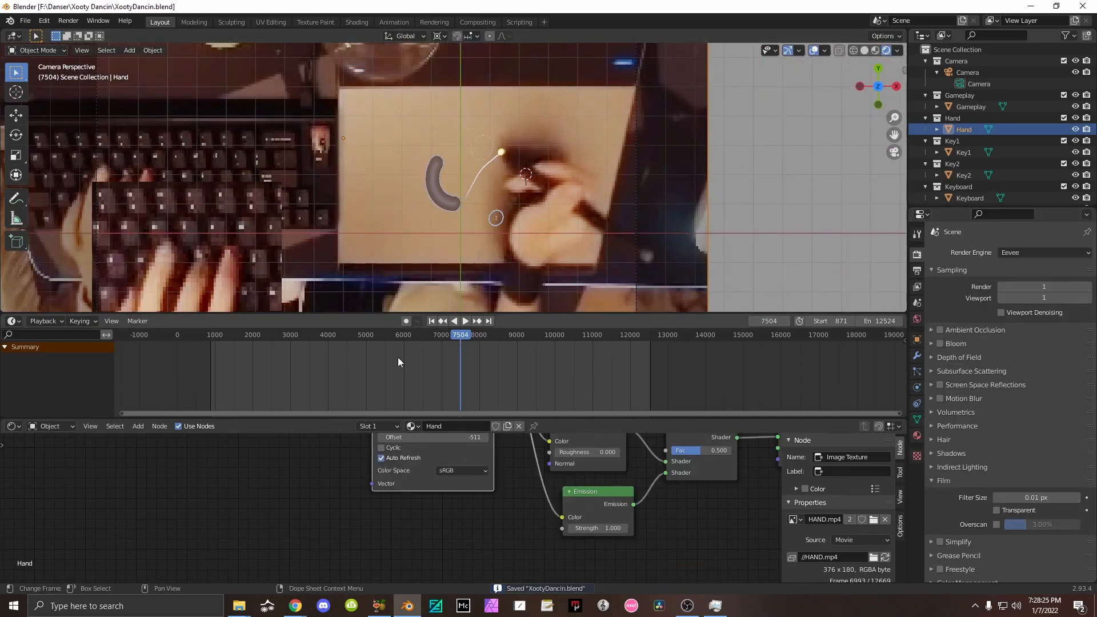
Switch to the Xooty Dancin folder in File Explorer and load info.mp4 into HandBrake as the source.
mouse_move(239, 606)
left_click(290, 539)
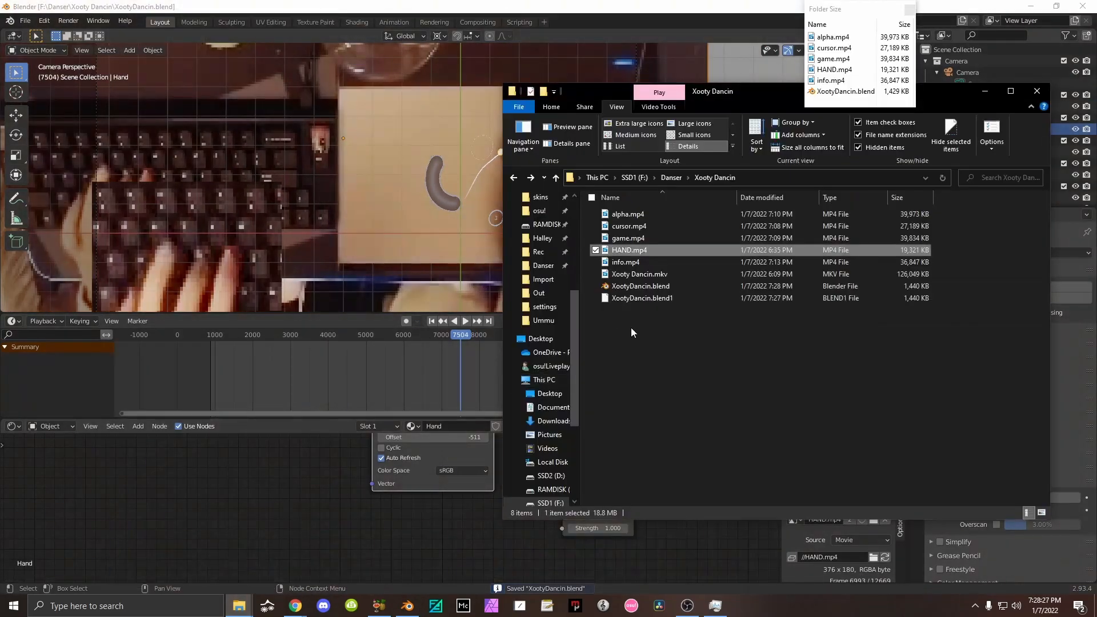
left_click(632, 265)
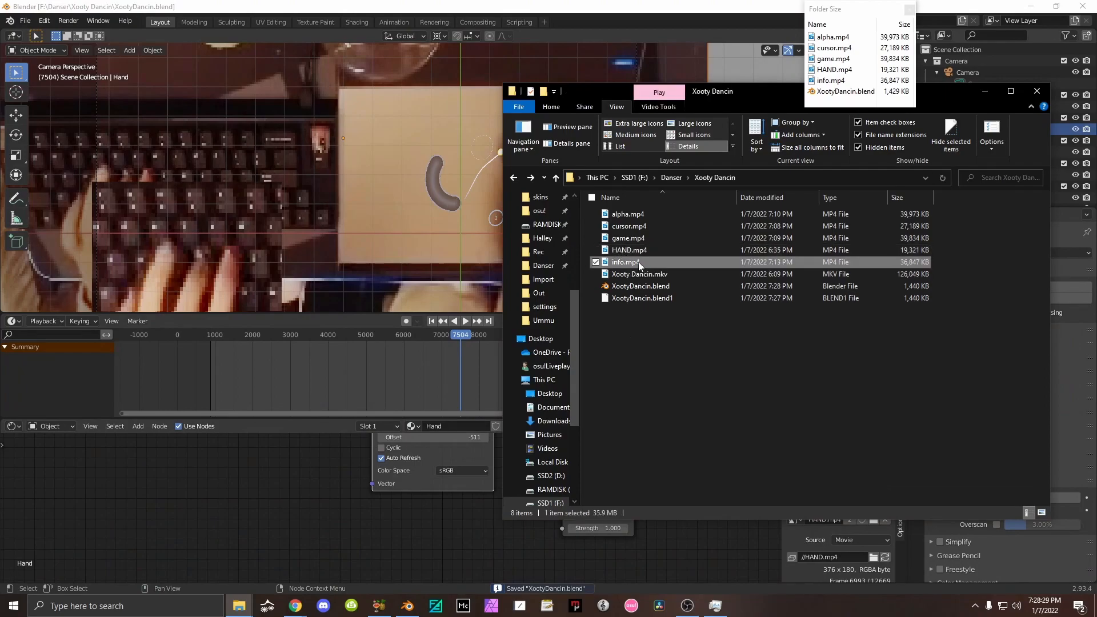
left_click(378, 605)
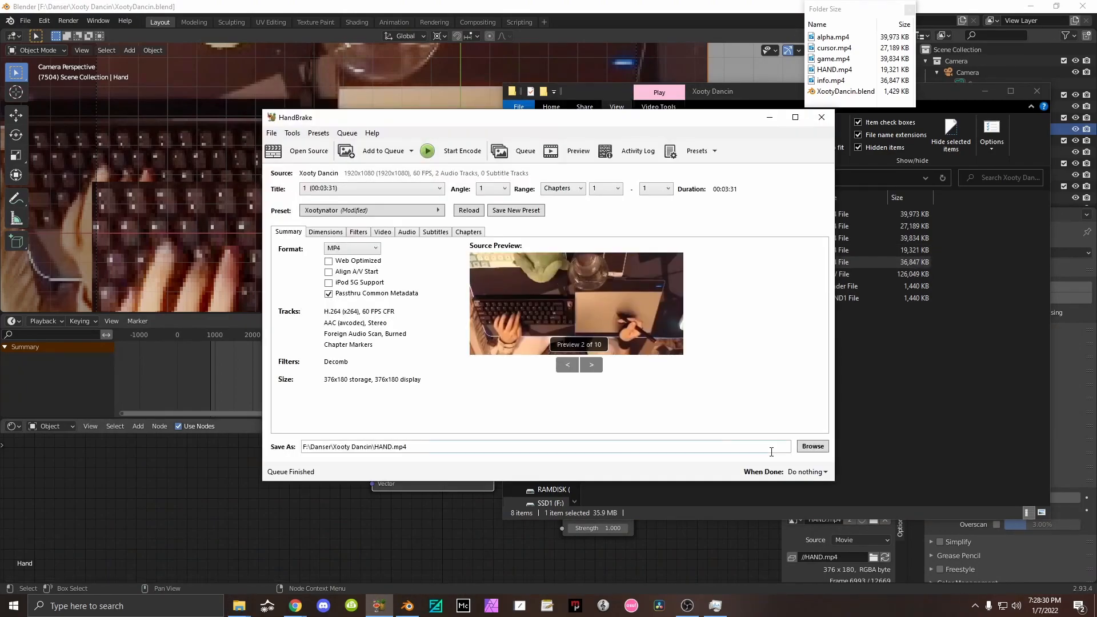
left_click(878, 380)
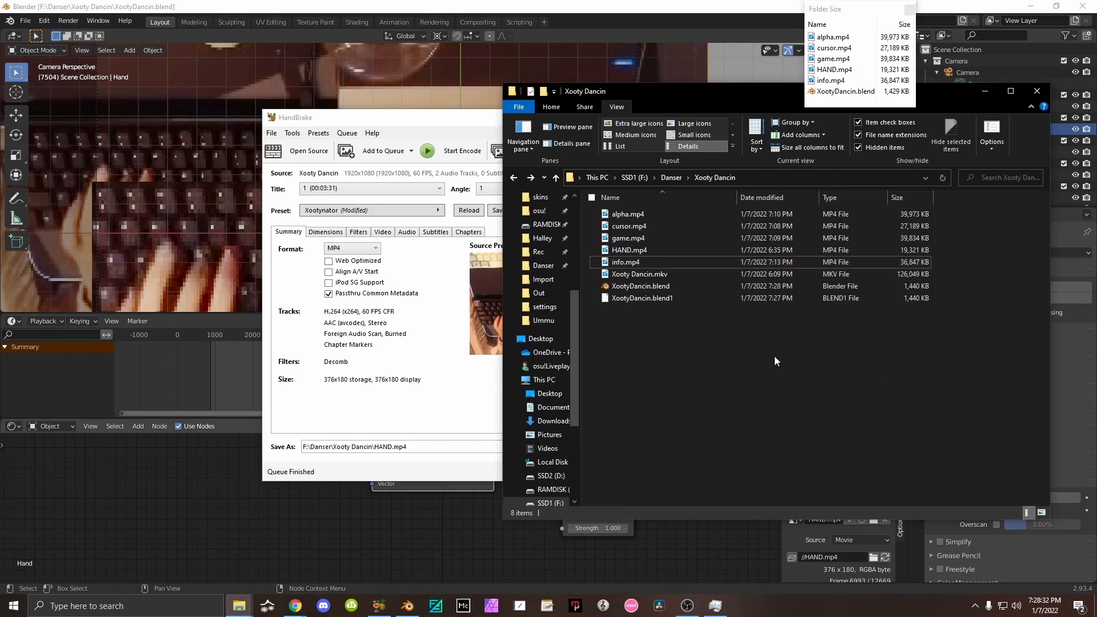
left_click(632, 262)
left_click_drag(472, 389, 473, 390)
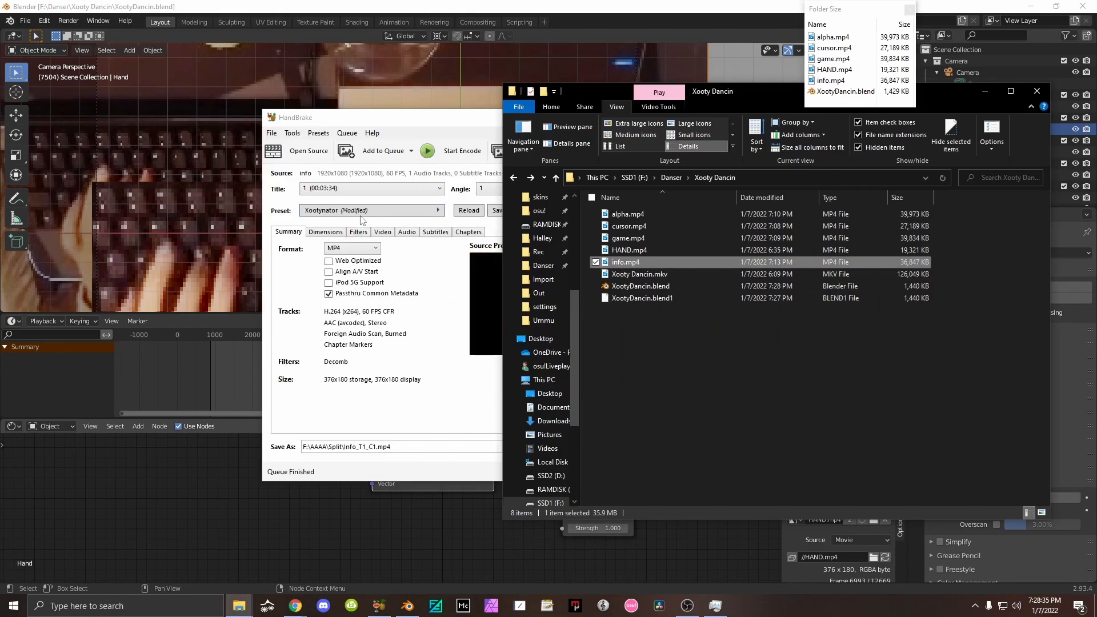
Apply the KEYS preset from the OVERLAY presets to the info video.
left_click(364, 211)
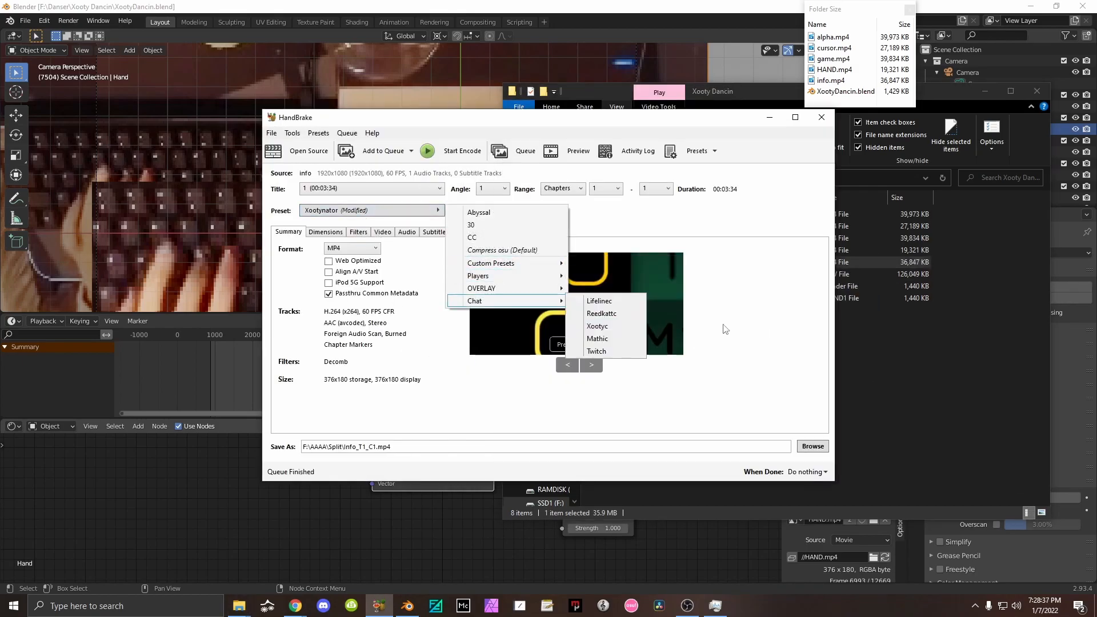
mouse_move(499, 292)
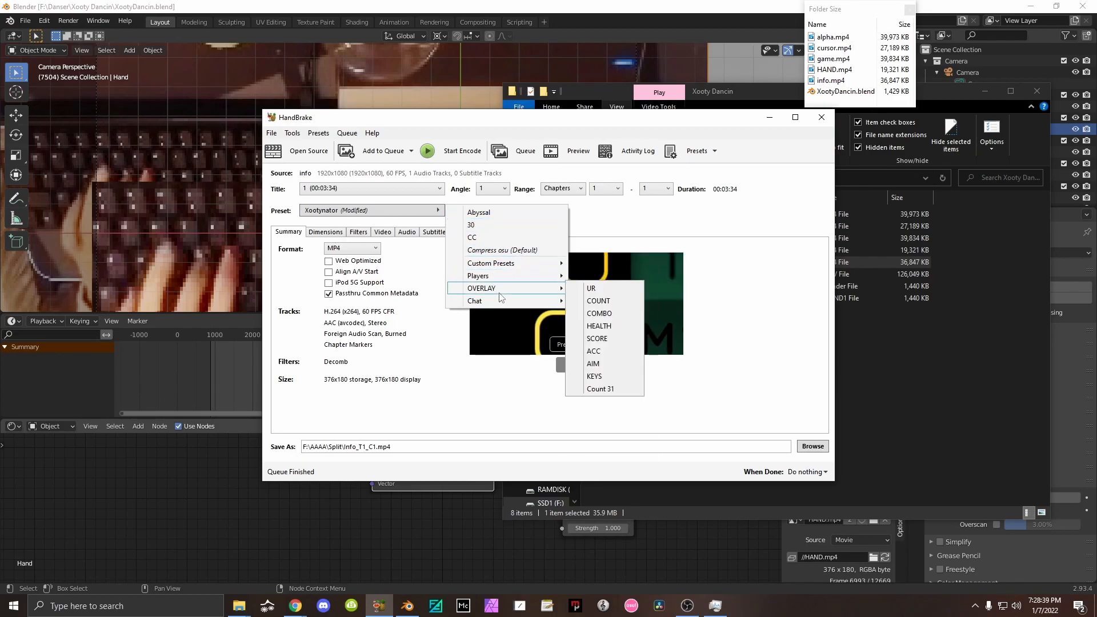
left_click(594, 376)
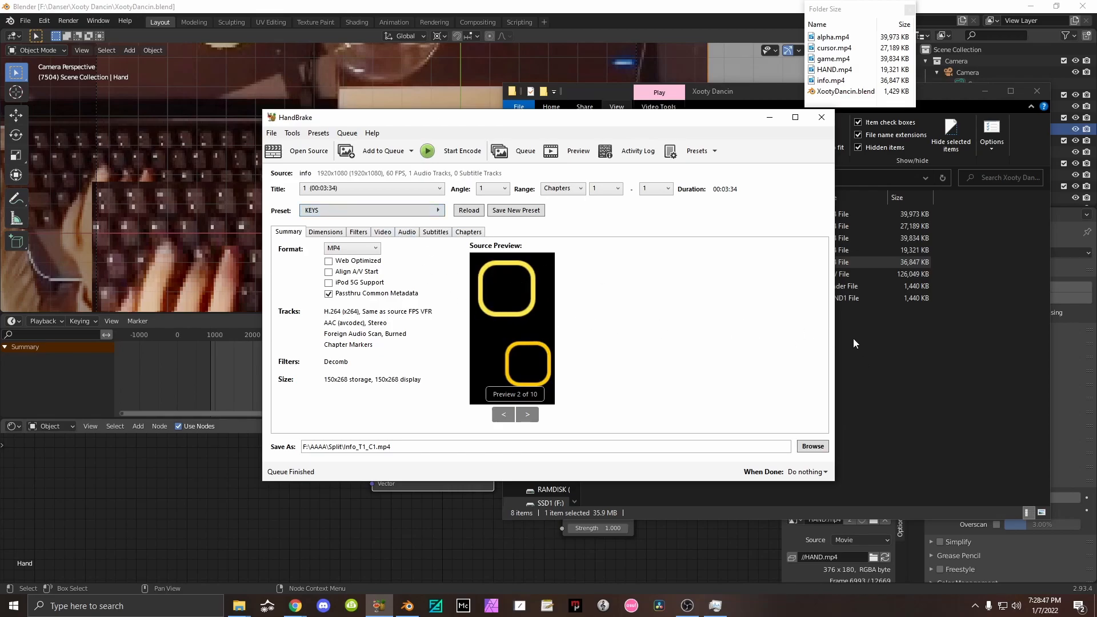
left_click(883, 343)
left_click(381, 285)
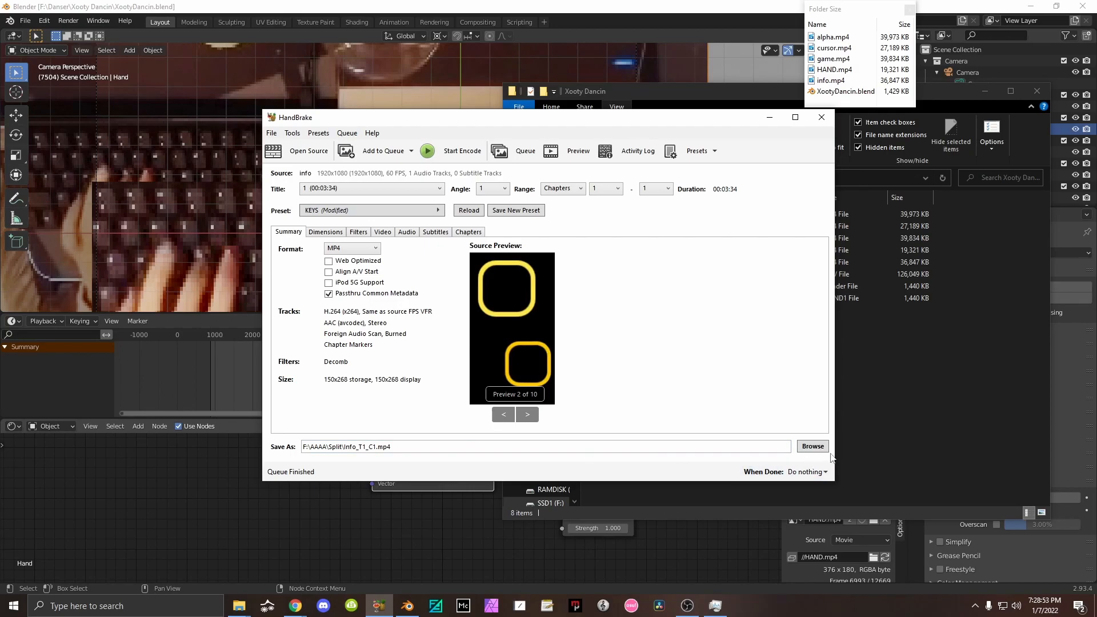
Set the output file to KEYS.mp4 in F:\Danser\Xooty Dancin and start the encode.
left_click(813, 447)
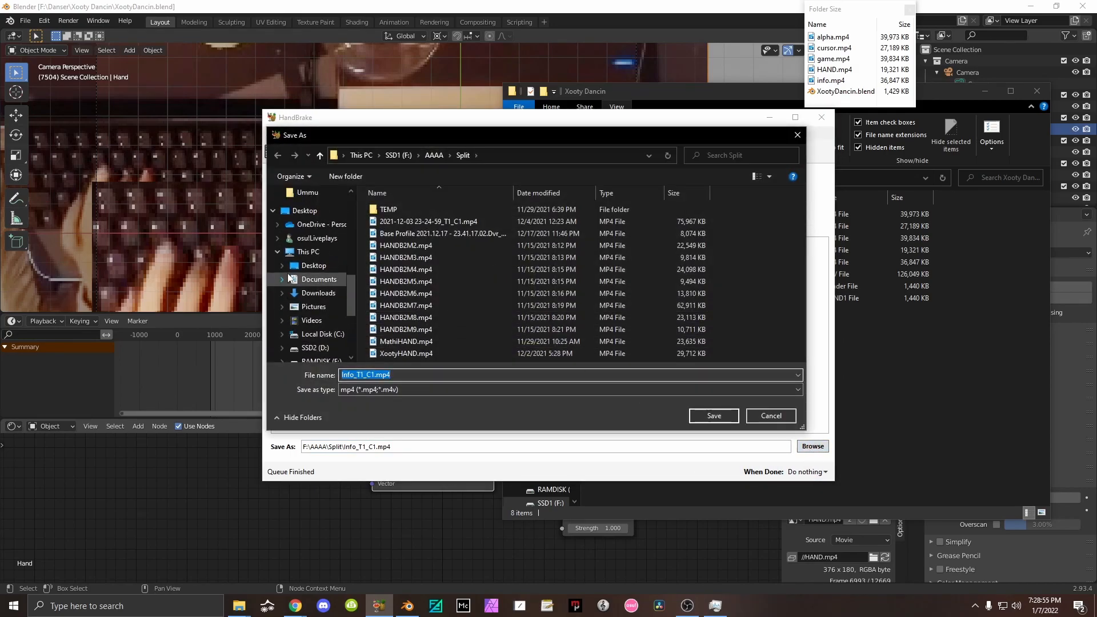
scroll(300, 280, "up", 2)
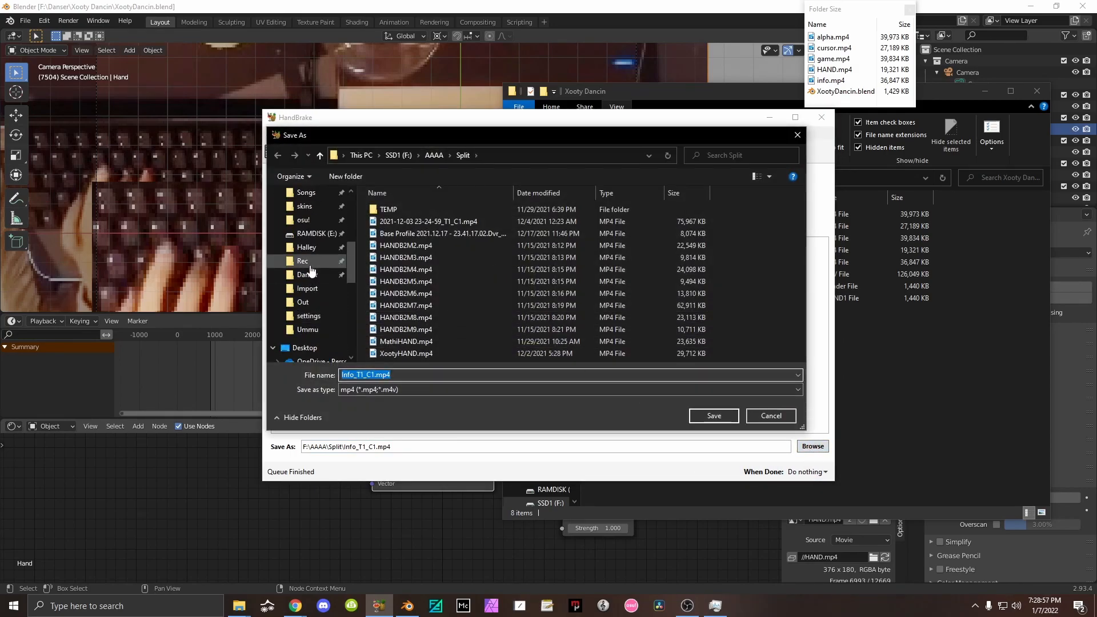
left_click(308, 279)
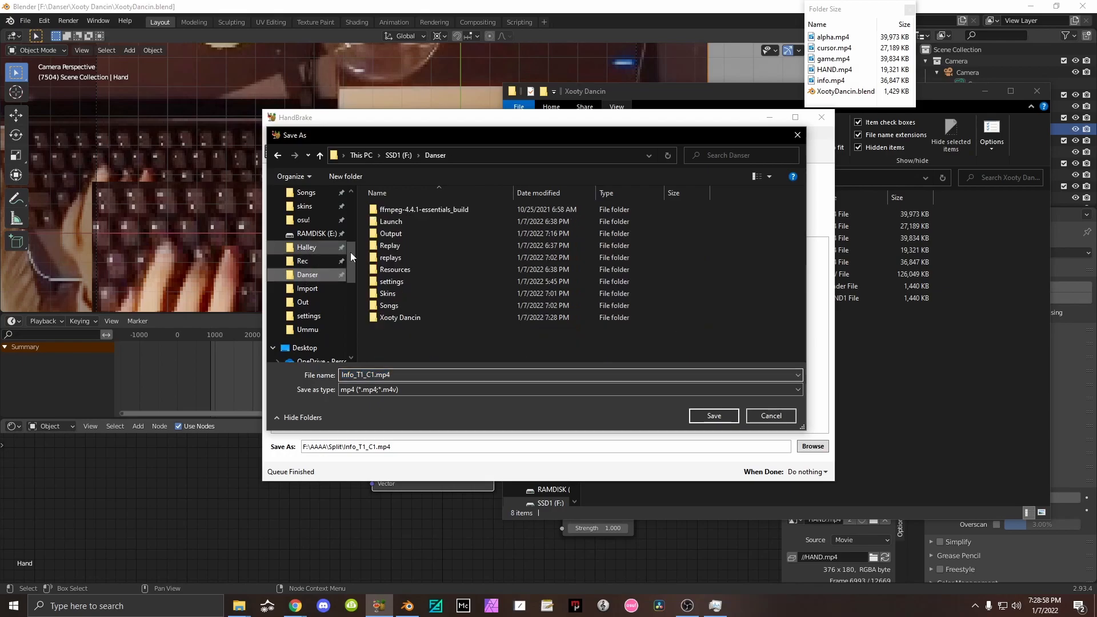
double_click(413, 314)
double_click(406, 374)
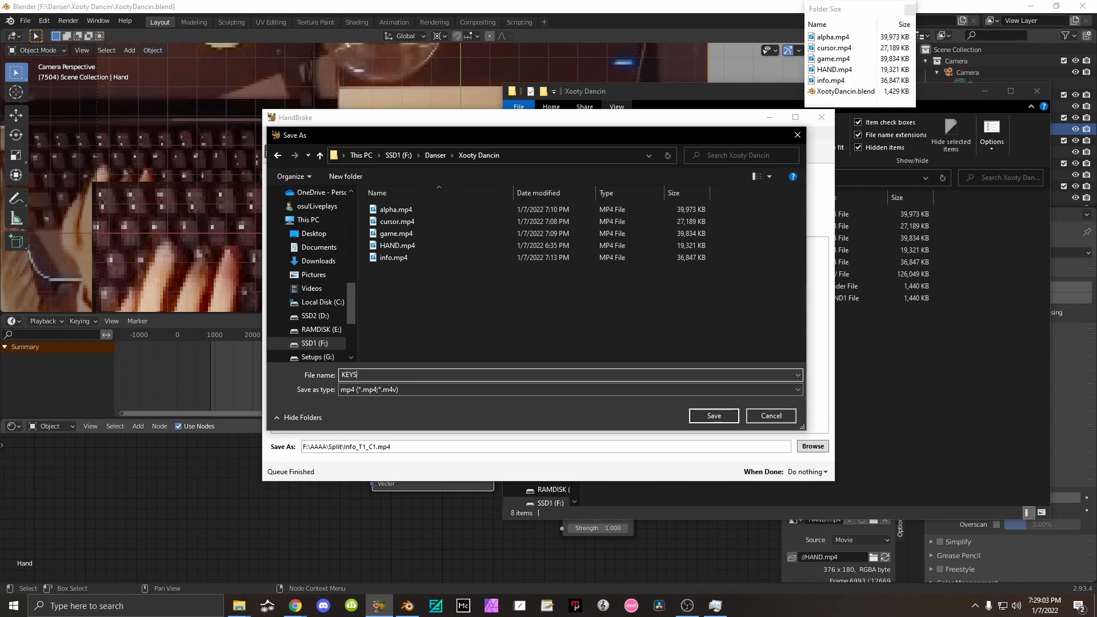
left_click(715, 416)
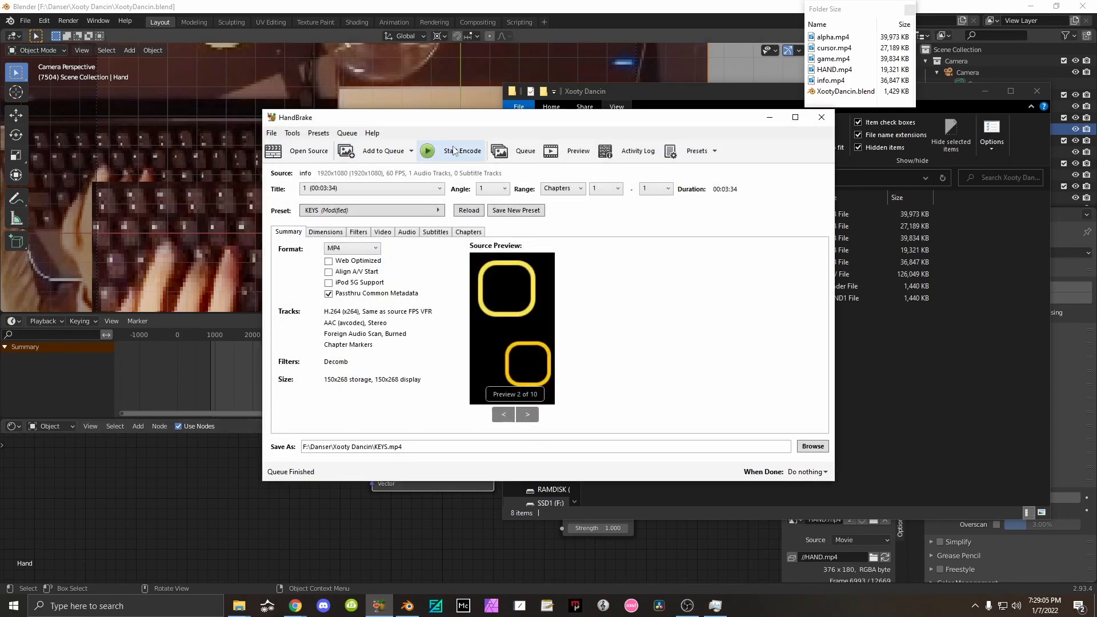
Apply the UR overlay preset to the info video and add the job to the encoding queue.
left_click(438, 210)
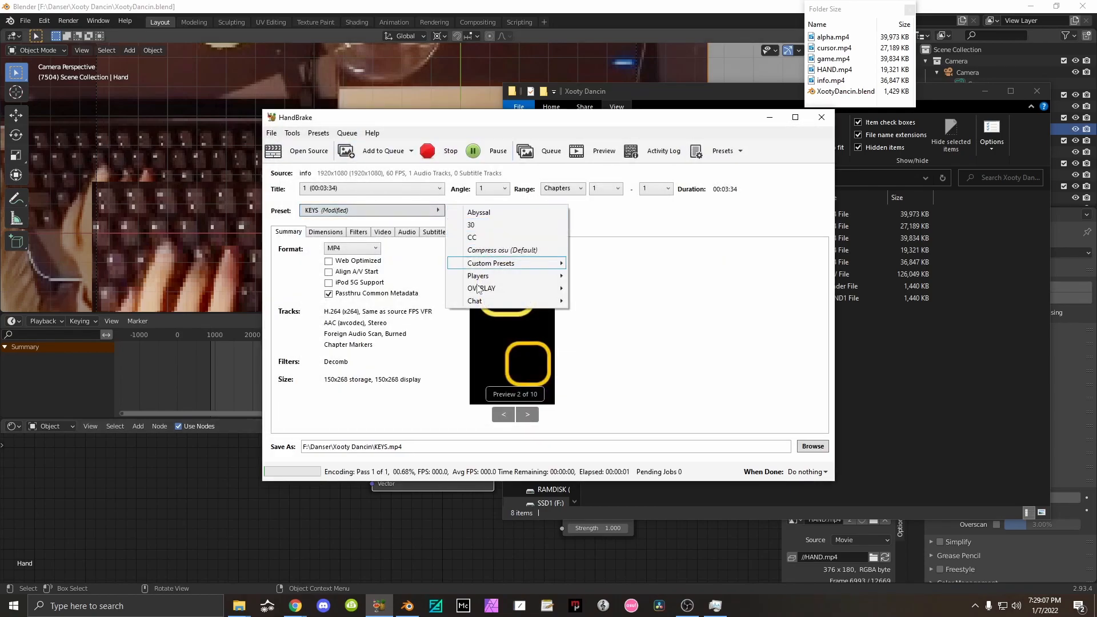
mouse_move(501, 292)
left_click(598, 292)
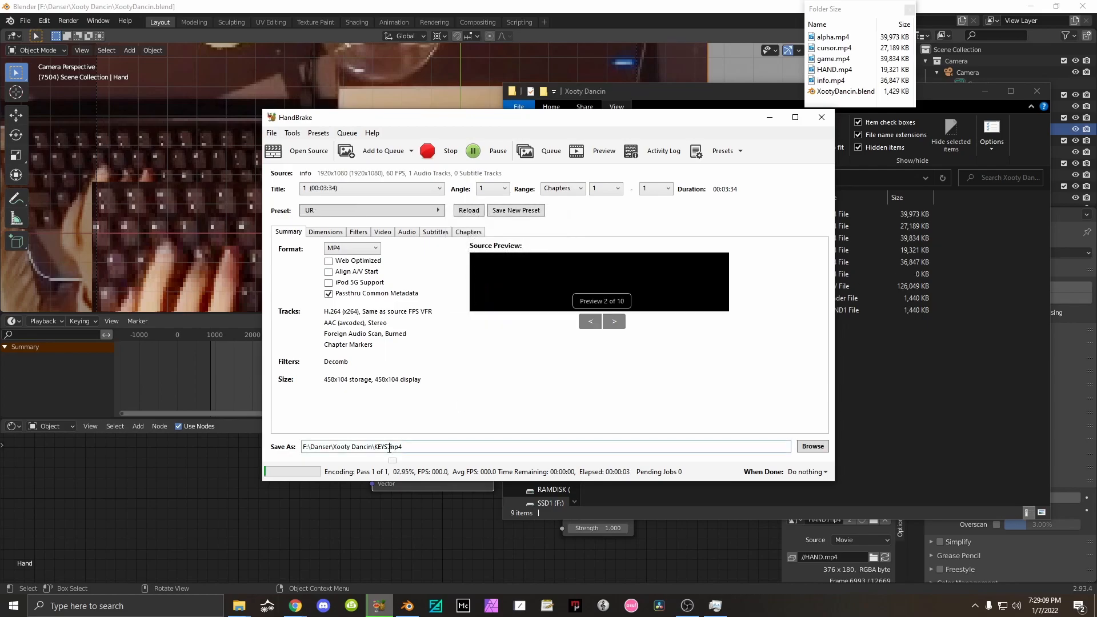
left_click(370, 156)
Apply the COUNT overlay preset, name the output COUNT.mp4 and add the job to the queue.
left_click(437, 209)
mouse_move(501, 292)
left_click(597, 303)
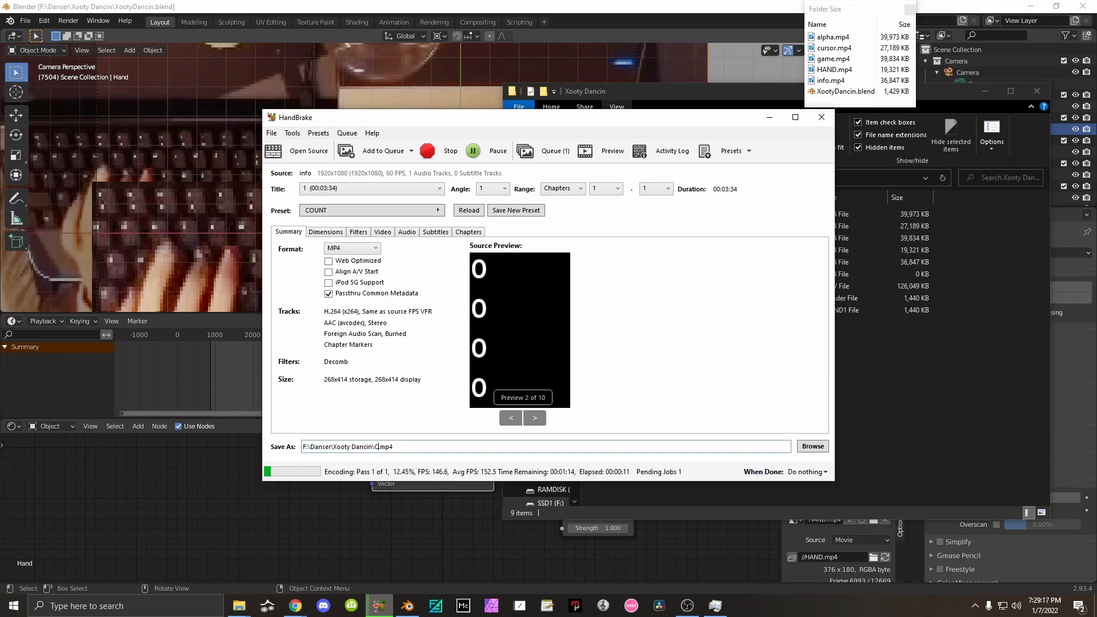
Apply the ACC overlay preset to the info video and add the job to the encoding queue.
left_click(421, 210)
mouse_move(548, 288)
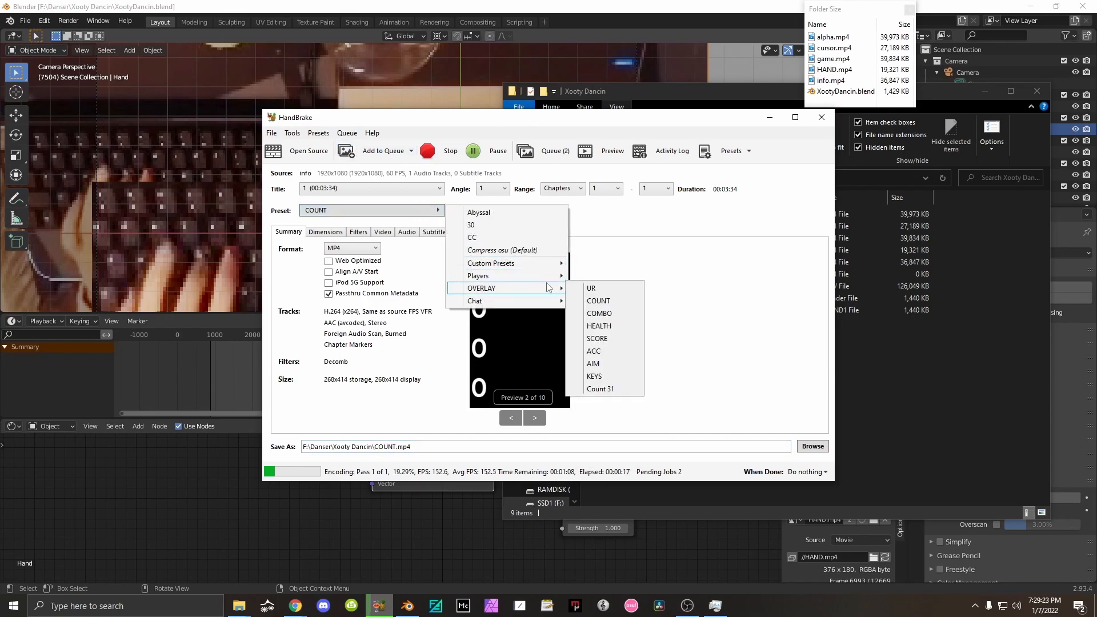
left_click(597, 351)
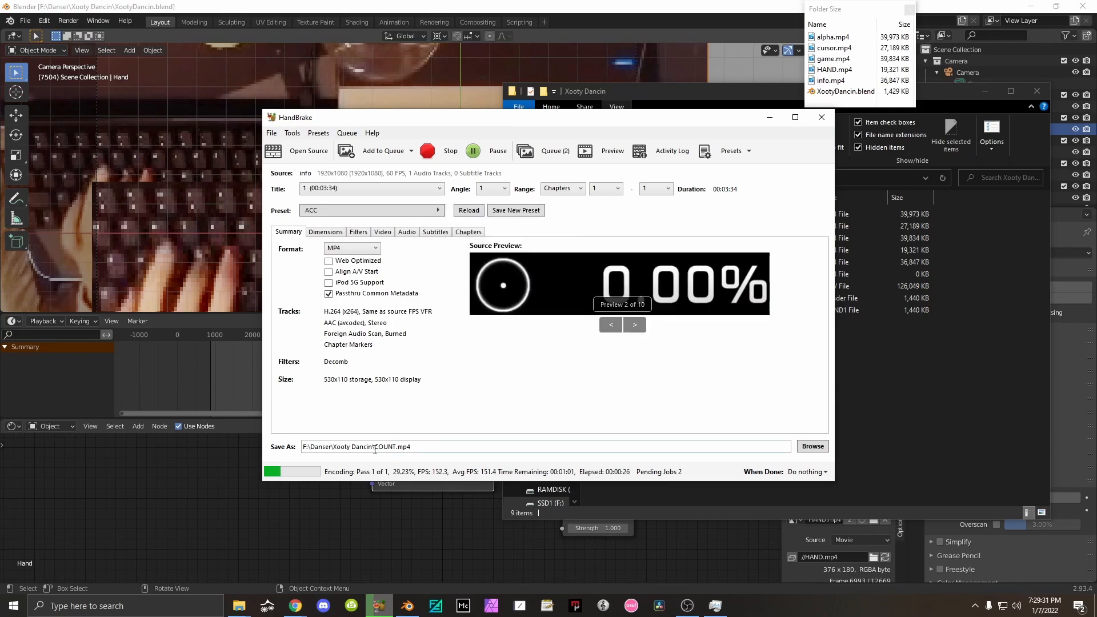
Apply the AIM overlay preset, name the output AIM.mp4 and add the job to the queue.
left_click(400, 210)
mouse_move(514, 294)
left_click(595, 373)
type("M")
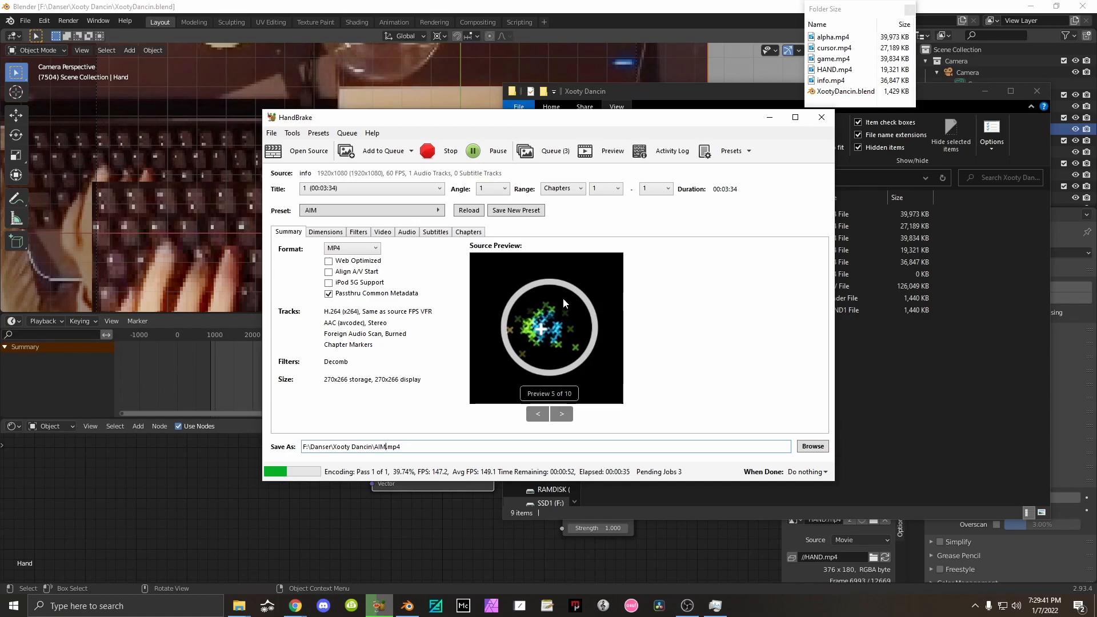
left_click(366, 151)
Apply the BTMC preset from the Players presets to the info video.
left_click(343, 210)
mouse_move(521, 289)
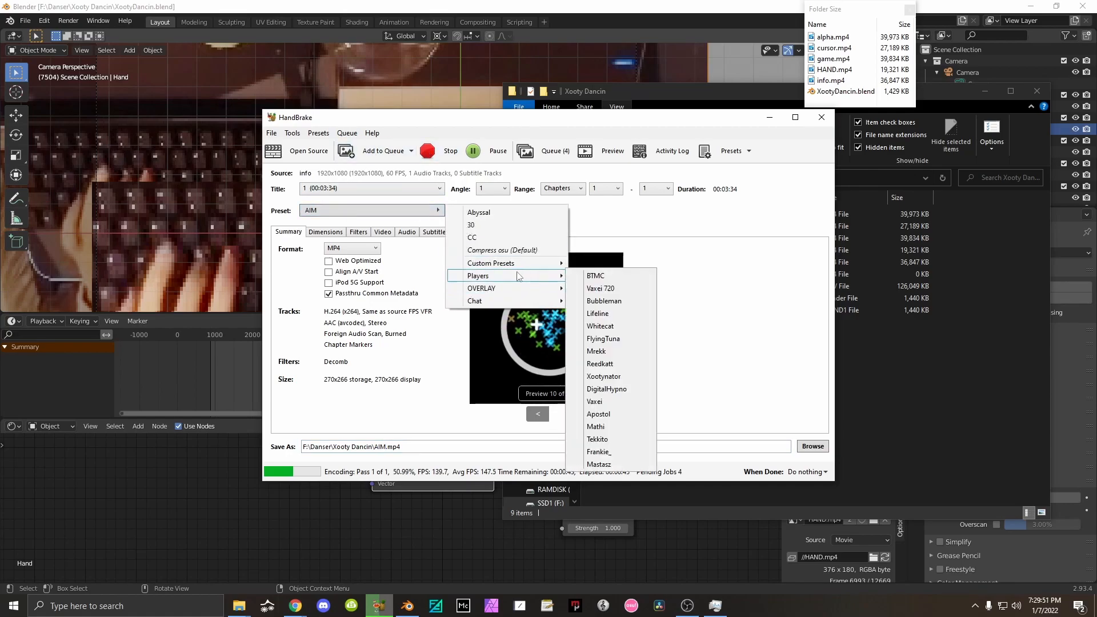
left_click(640, 275)
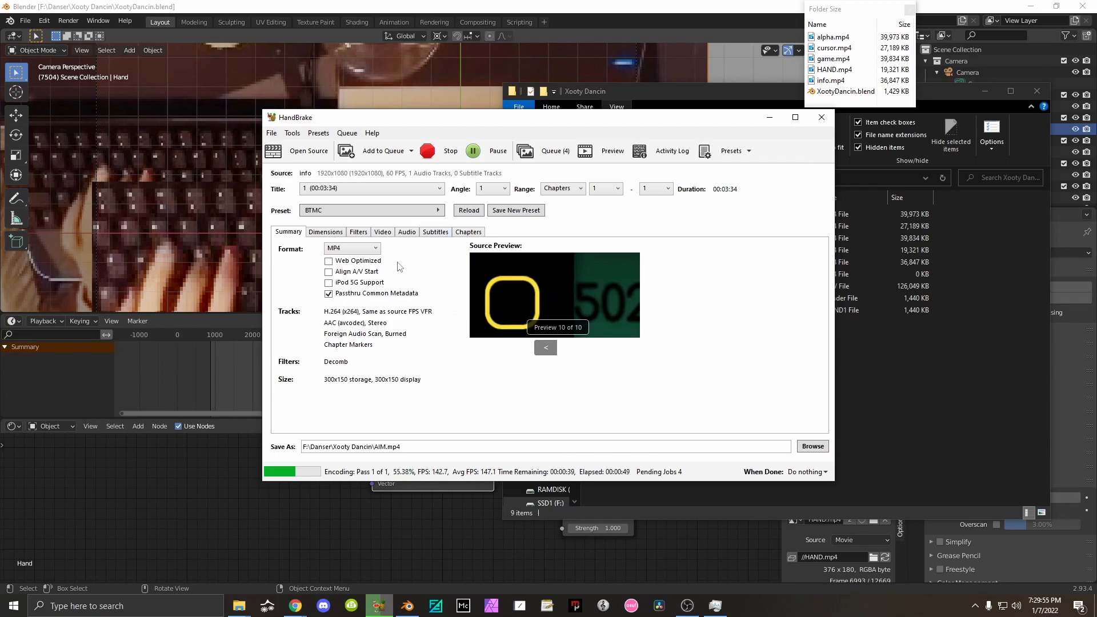
Switch to Blender and play the animation in short stretches to check the hand footage against the gameplay overlay.
left_click(900, 400)
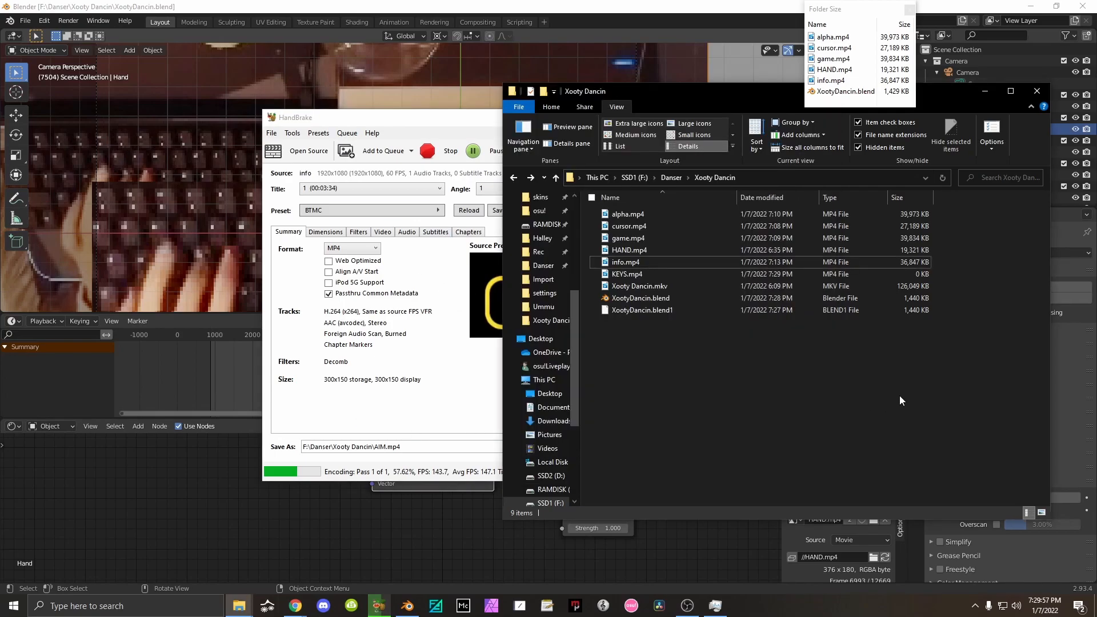
left_click(218, 502)
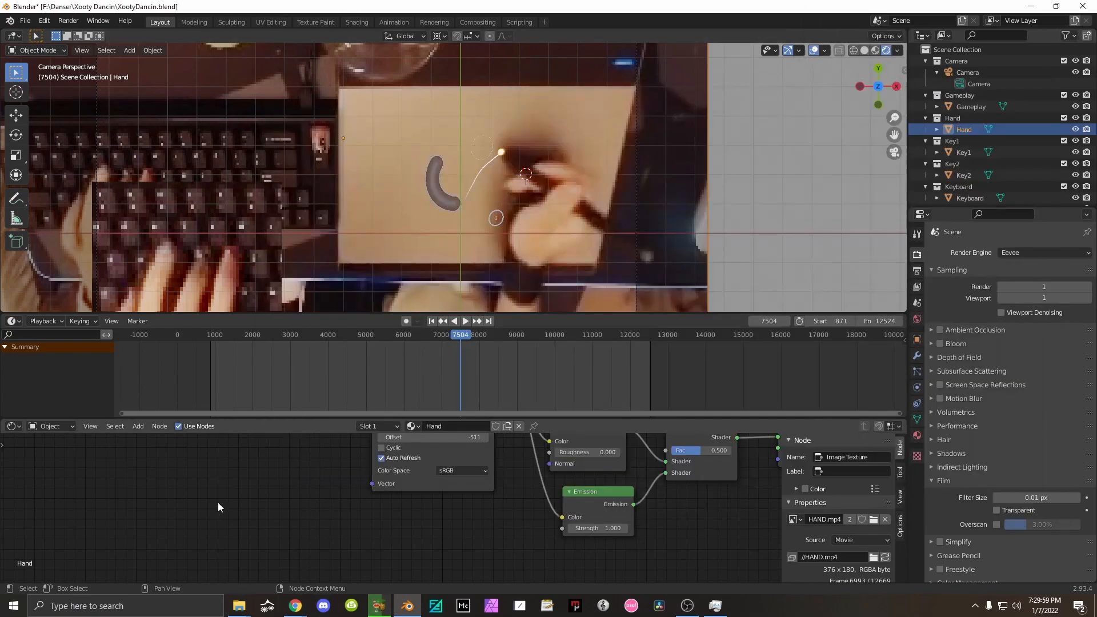
key("space")
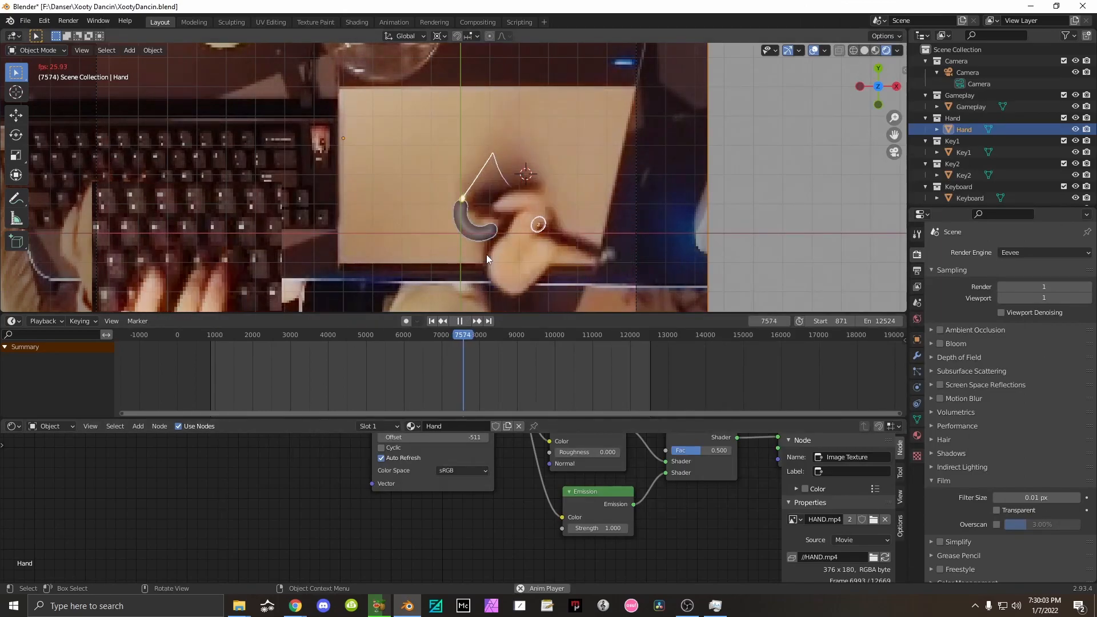
key("space")
key("space")
key("space")
key("space")
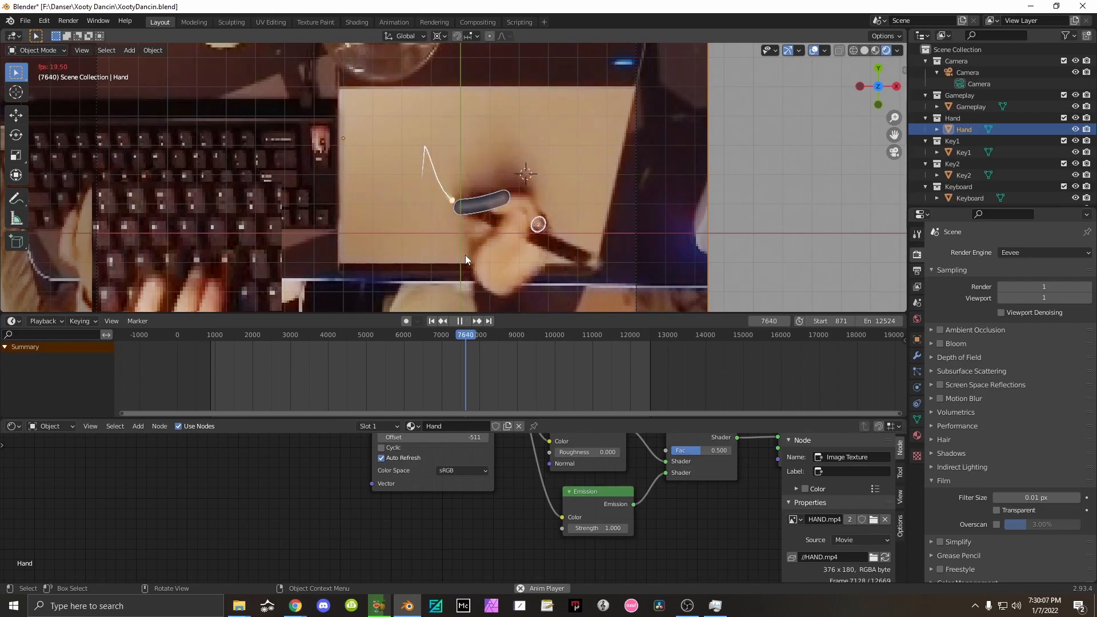
key("space")
key("space")
key("space")
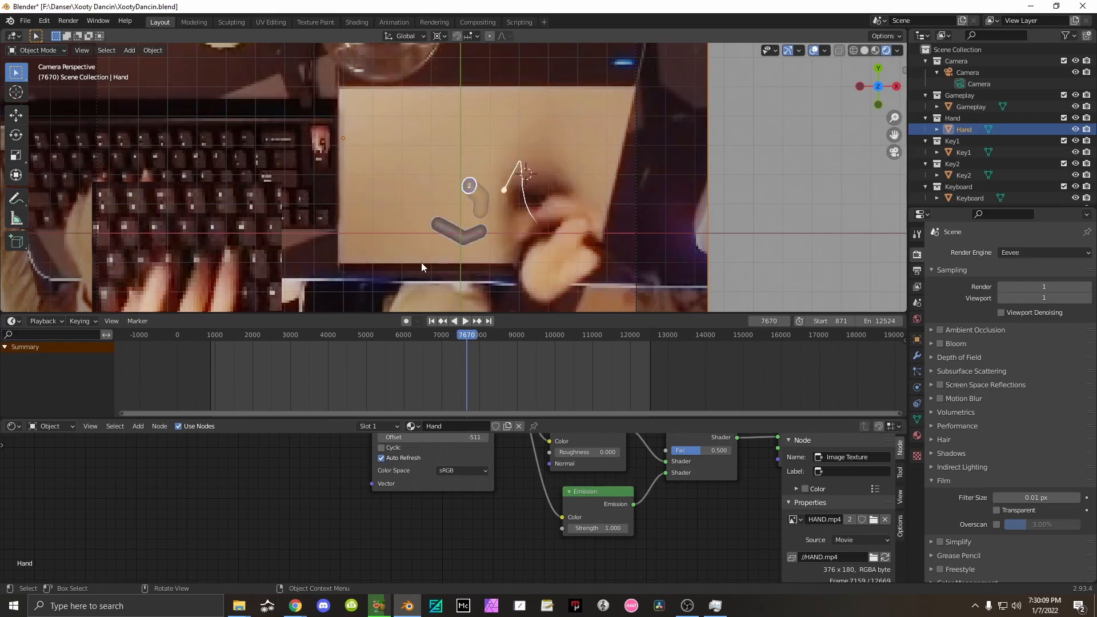
middle_click_drag(530, 495, 490, 552)
key("space")
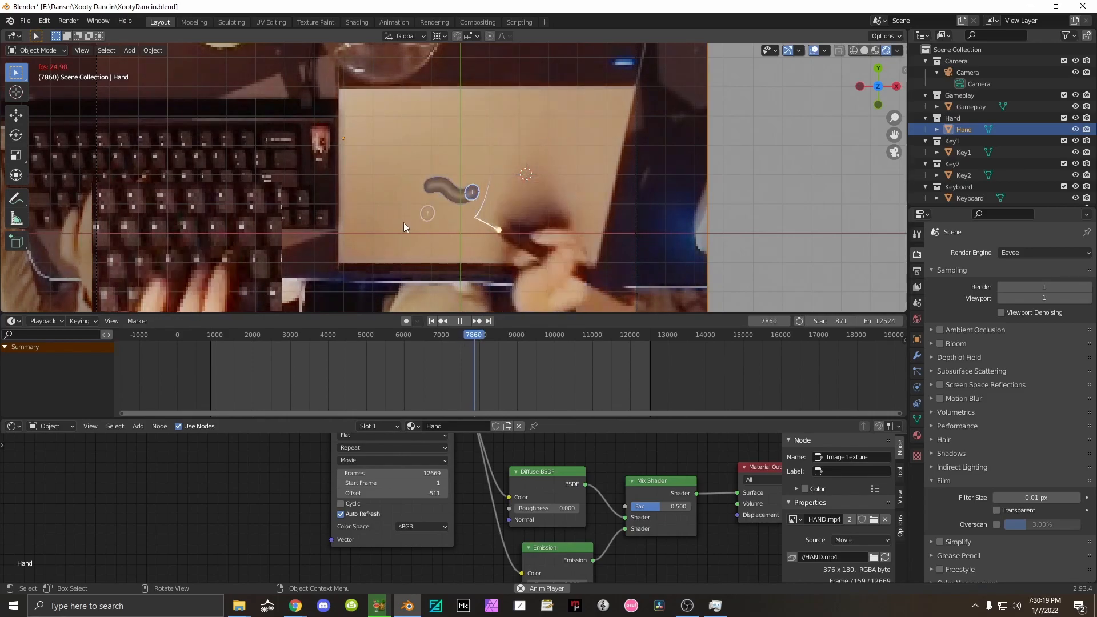
key("space")
In the Gameplay material's Alpha node group, set Bright to 0.900, Contrast to 2.100 and Emis to 3.900.
left_click(369, 195)
scroll(454, 209, "up", 4)
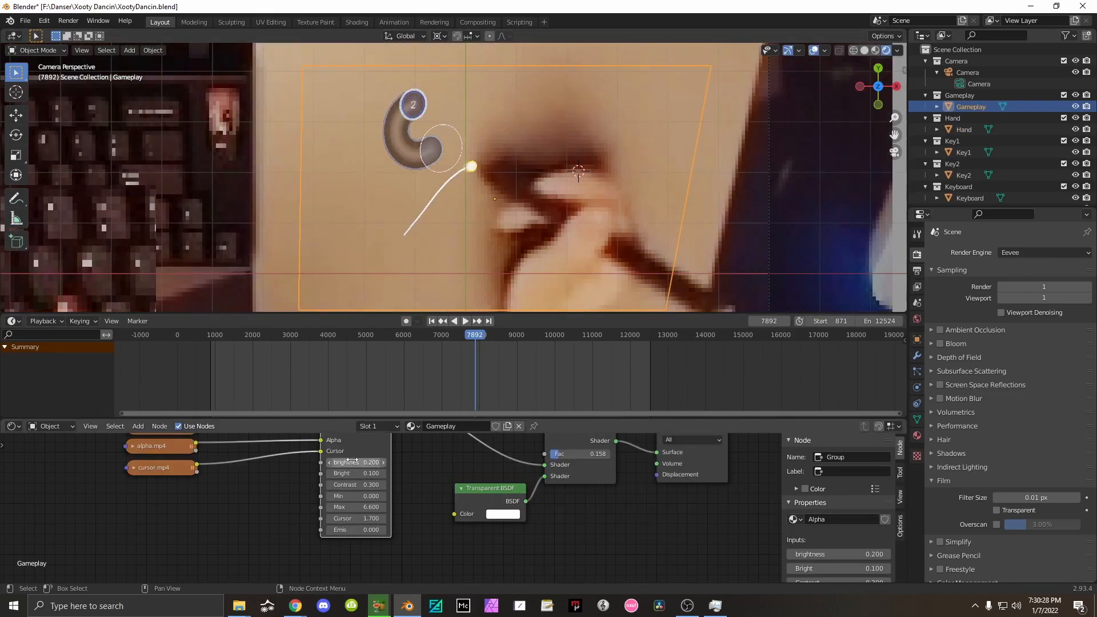
left_click_drag(328, 476, 377, 474)
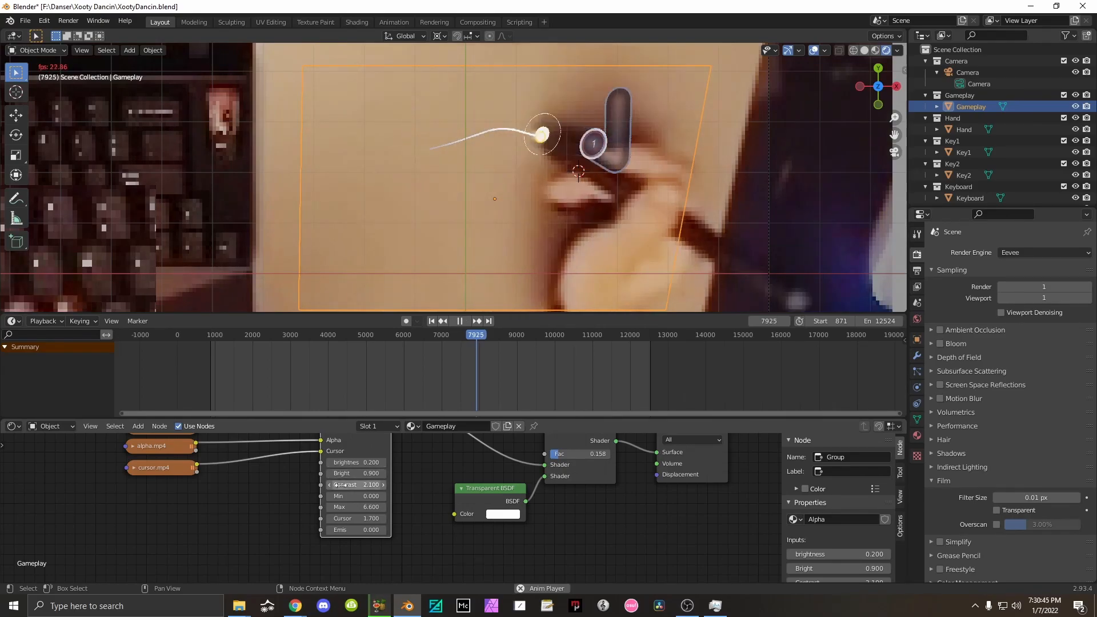
left_click_drag(348, 485, 371, 484)
left_click_drag(348, 530, 371, 529)
Play the animation to check the brightened gameplay overlay, and save the Blender file.
key("space")
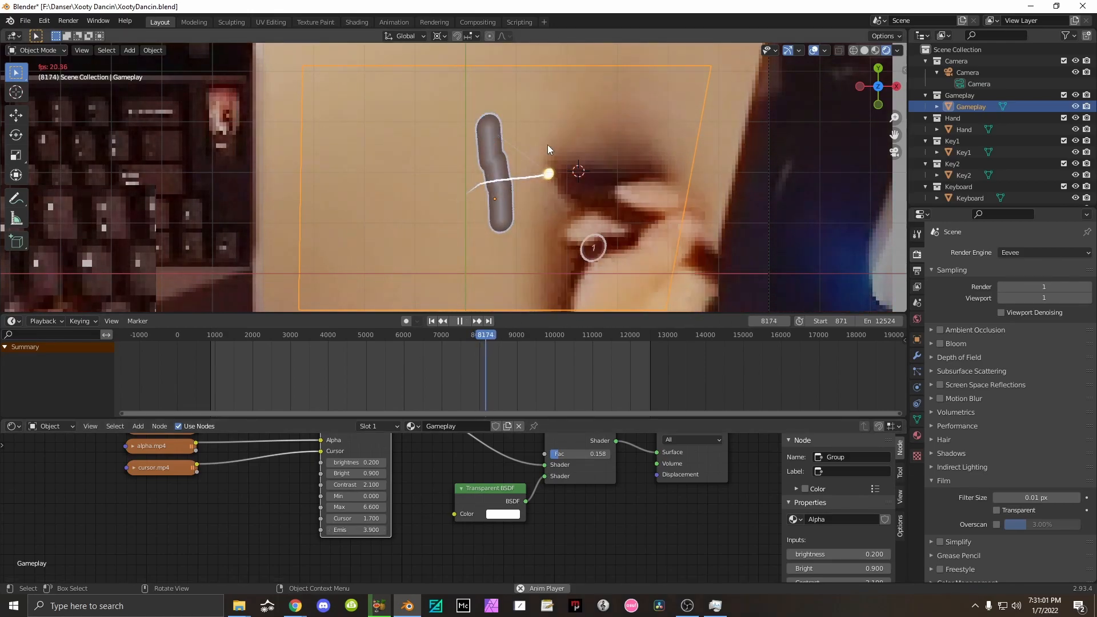
key("space")
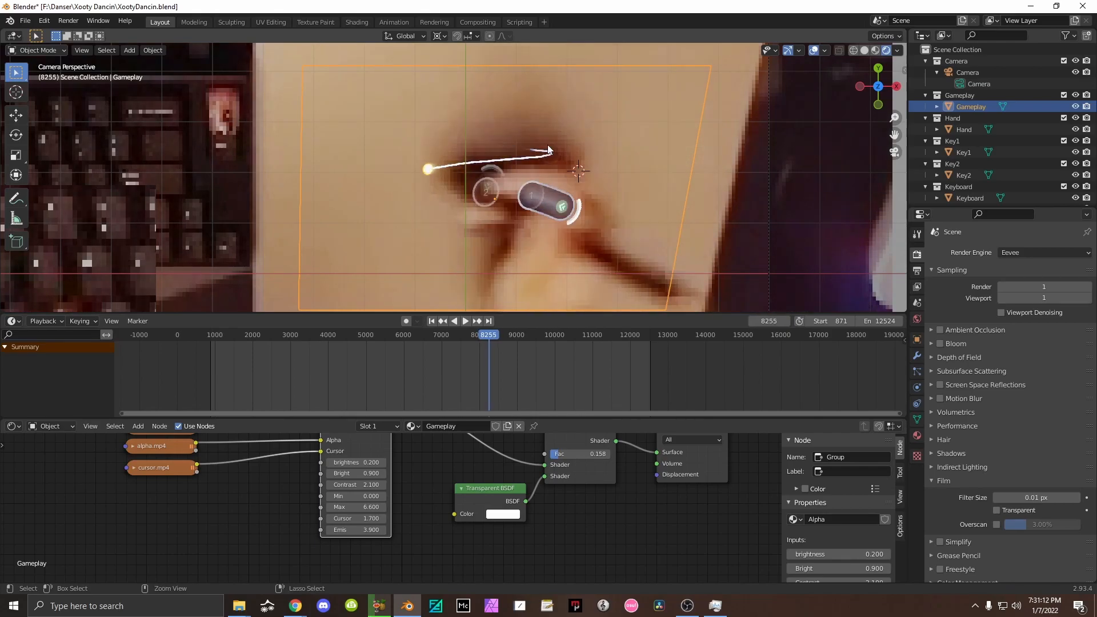
key("ctrl+s")
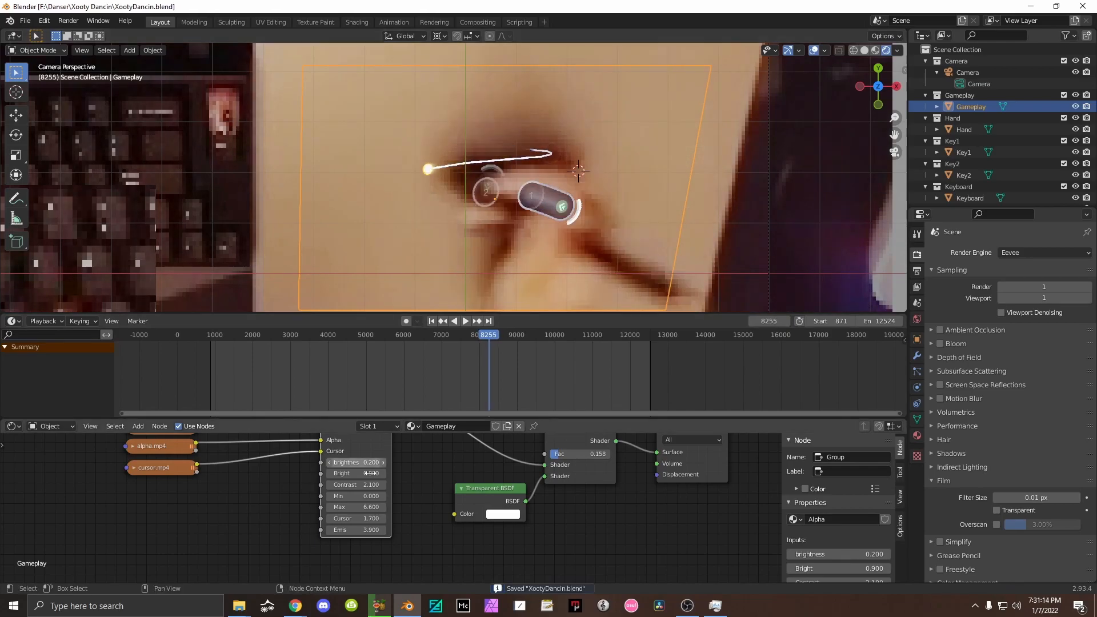
Select the Key1 plane over the keyboard and load KEYS.mp4 into its Image Texture node.
middle_click_drag(307, 465, 300, 507)
left_click(171, 235)
middle_click_drag(171, 235, 353, 179, "shift")
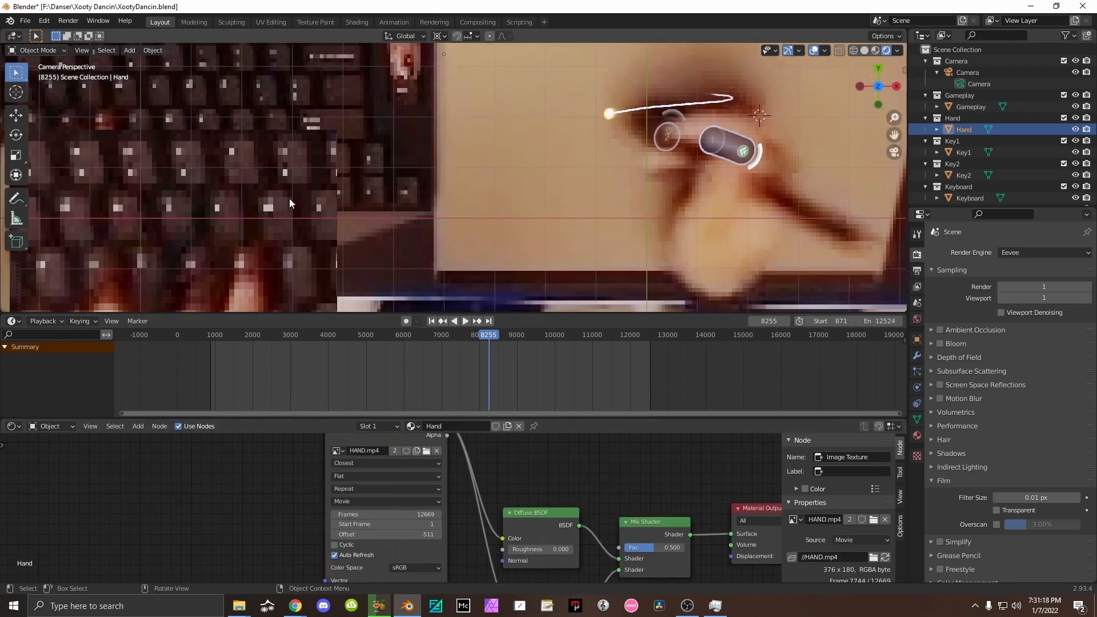
scroll(299, 191, "down", 5)
left_click(335, 239)
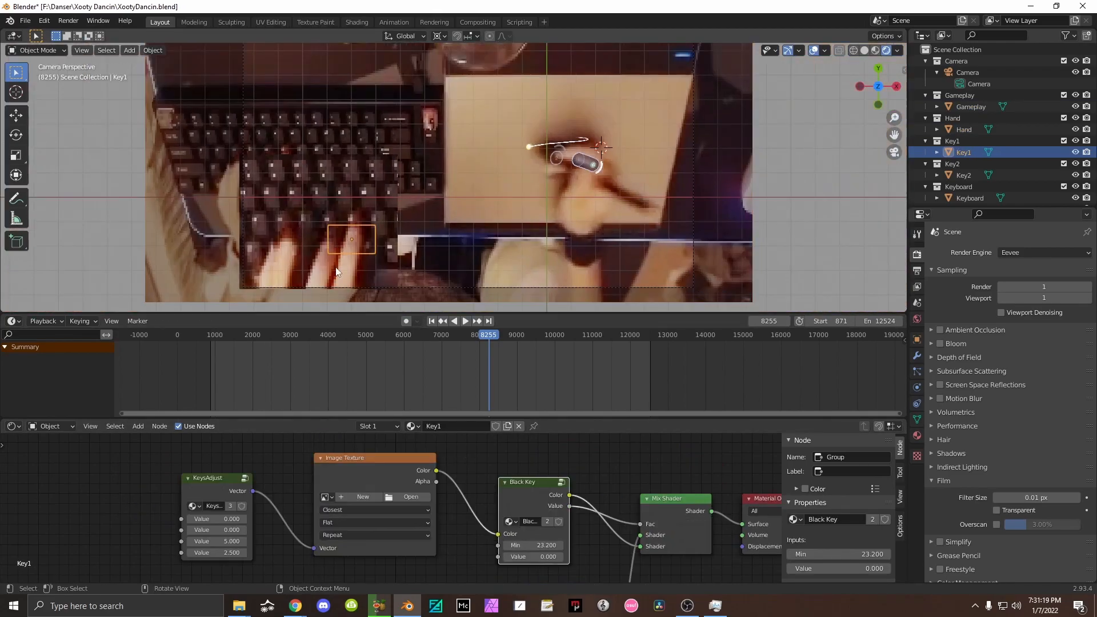
left_click(406, 497)
double_click(176, 73)
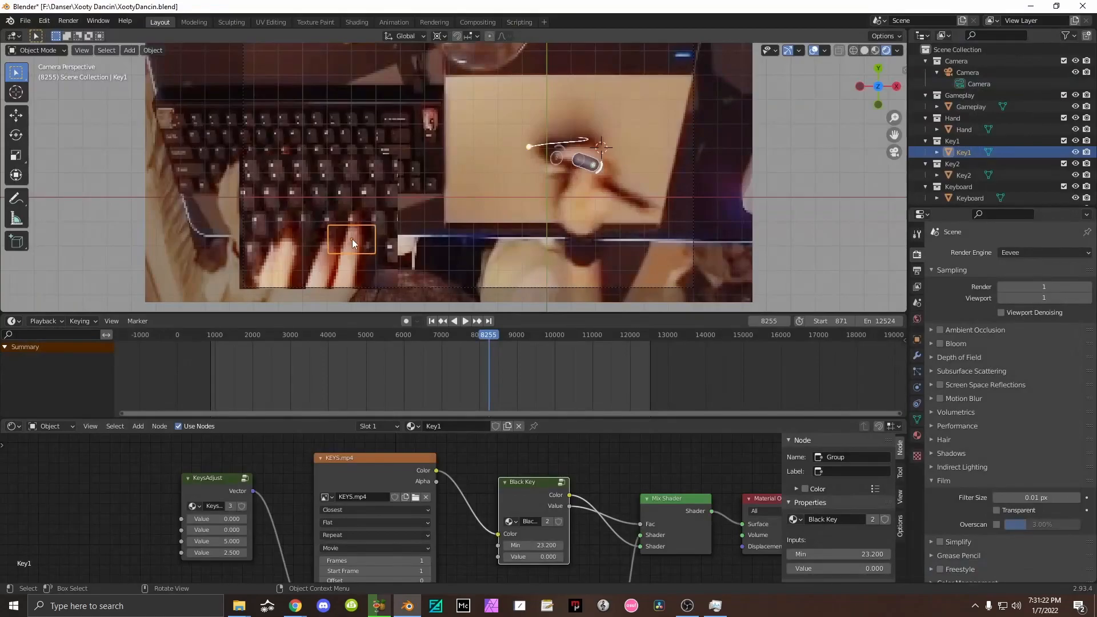
Match the Key1 texture's frame count to the KEYS.mp4 length of 12895 frames and play the animation briefly.
left_click(385, 465)
scroll(886, 532, "down", 3)
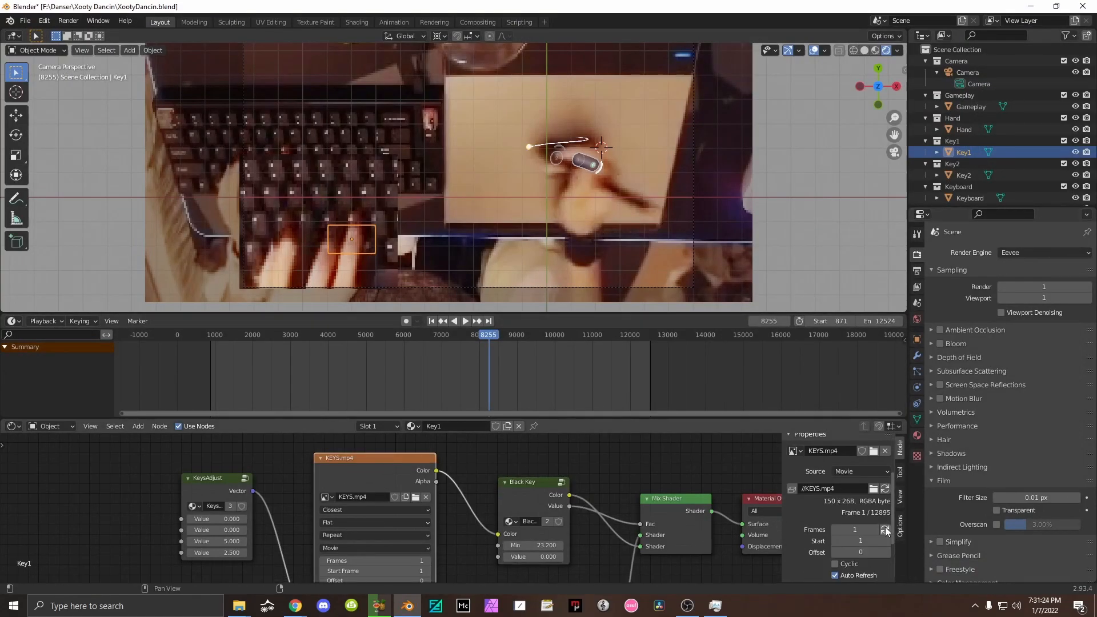
left_click(886, 530)
key("space")
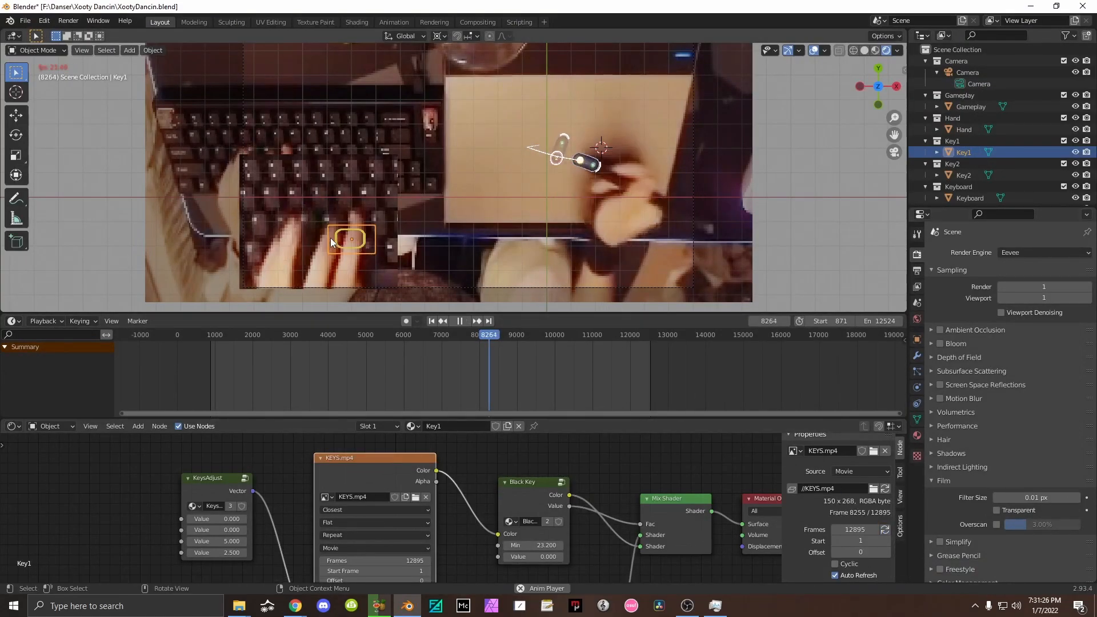
key("space")
Select the Key2 plane and load KEYS.mp4 into its Image Texture node.
left_click(299, 231)
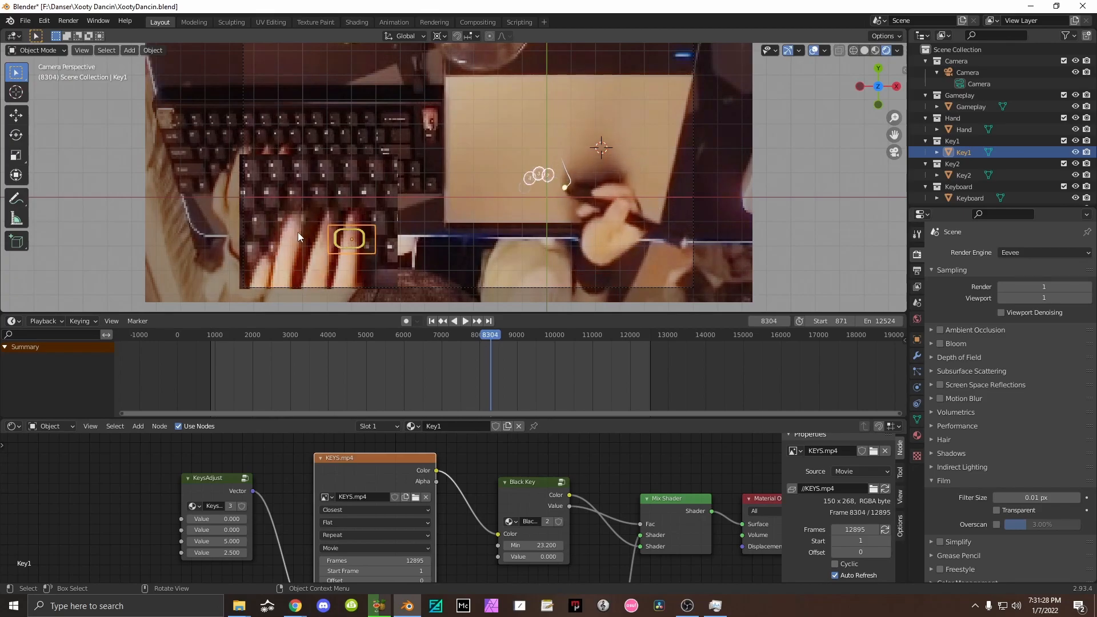
left_click_drag(369, 507, 370, 472)
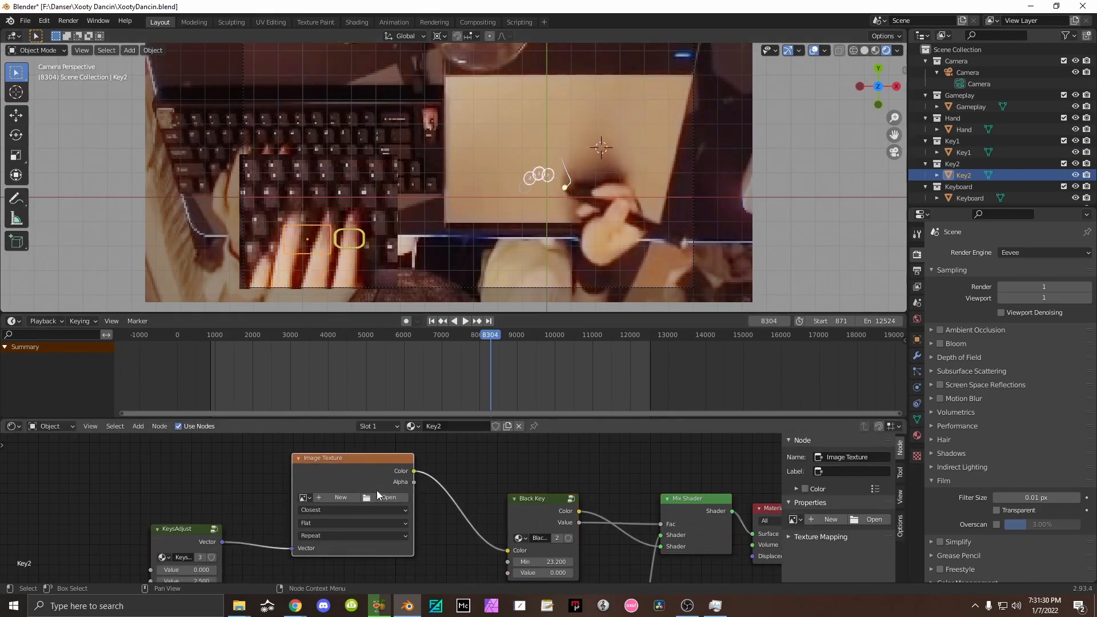
left_click(382, 497)
left_click(177, 72)
double_click(177, 72)
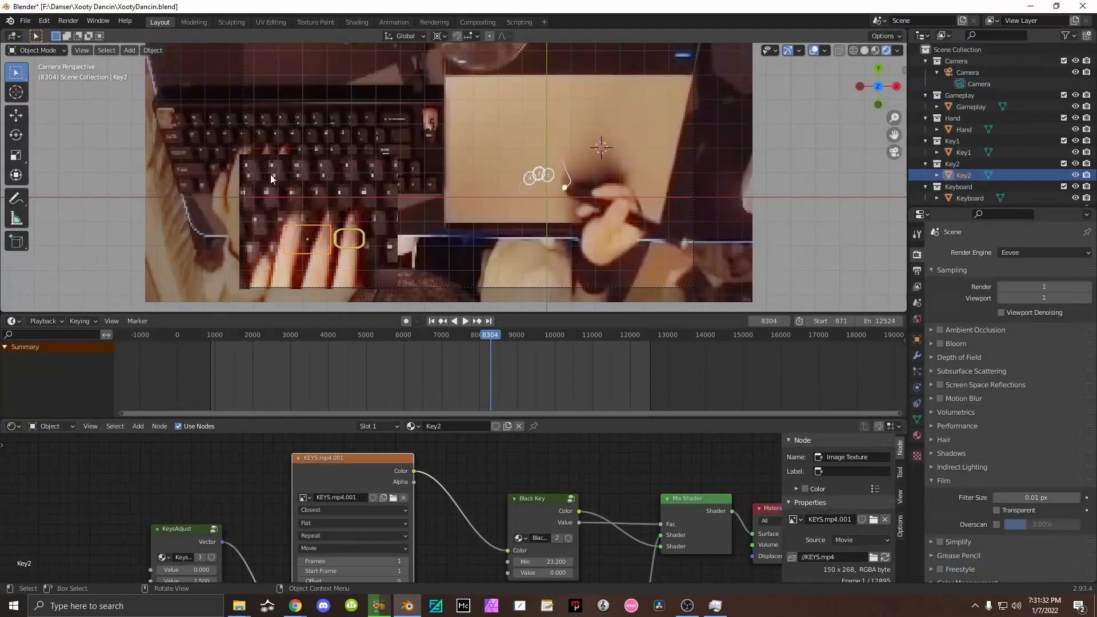
Match the Key2 texture's frame count to the movie's length of 12895 frames.
left_click_drag(355, 458, 358, 574)
left_click(308, 467)
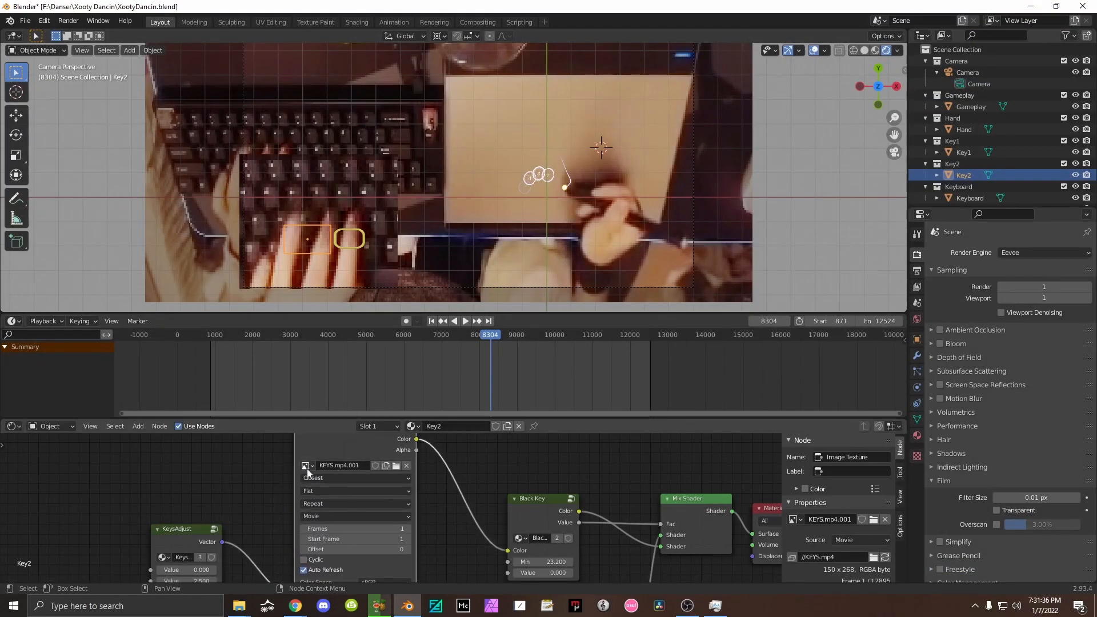
scroll(895, 564, "down", 3)
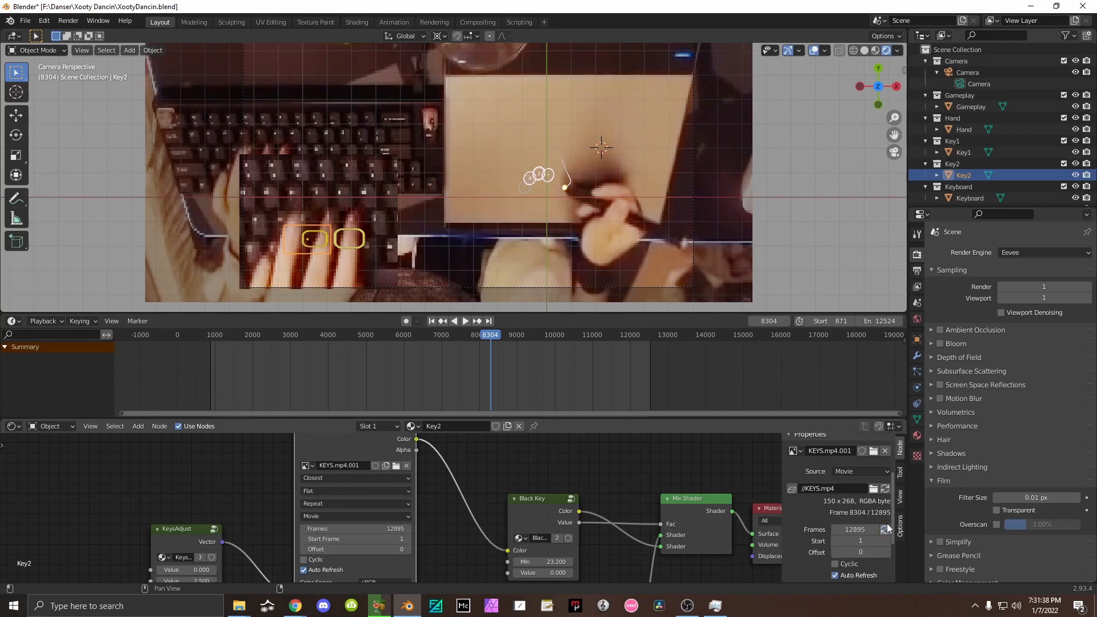
left_click(519, 157)
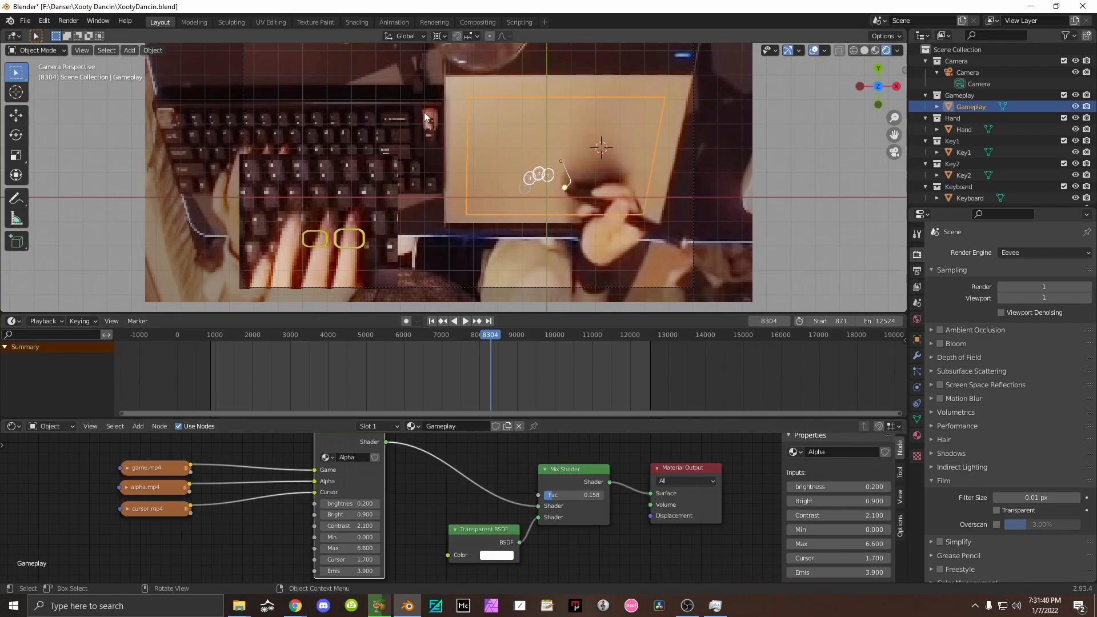
left_click(417, 117)
left_click(336, 239)
left_click(310, 231)
left_click_drag(353, 208, 355, 193)
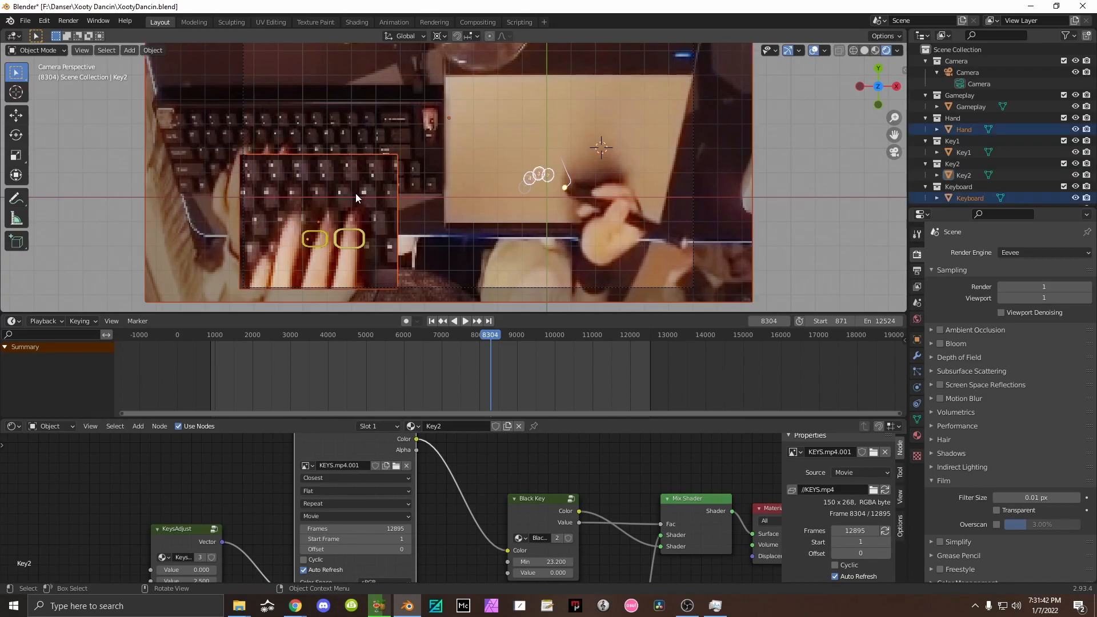
Advance the animation to frame 8364 to compare the key overlay with the fingers, and set the Key1 texture's offset to 1.
left_click(343, 245)
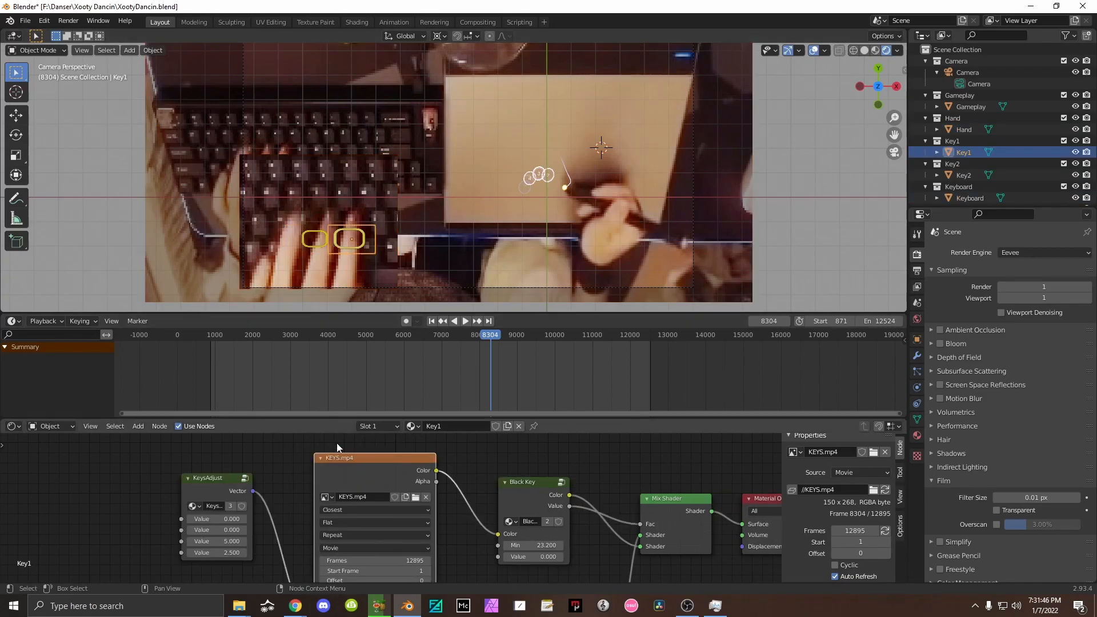
key("space")
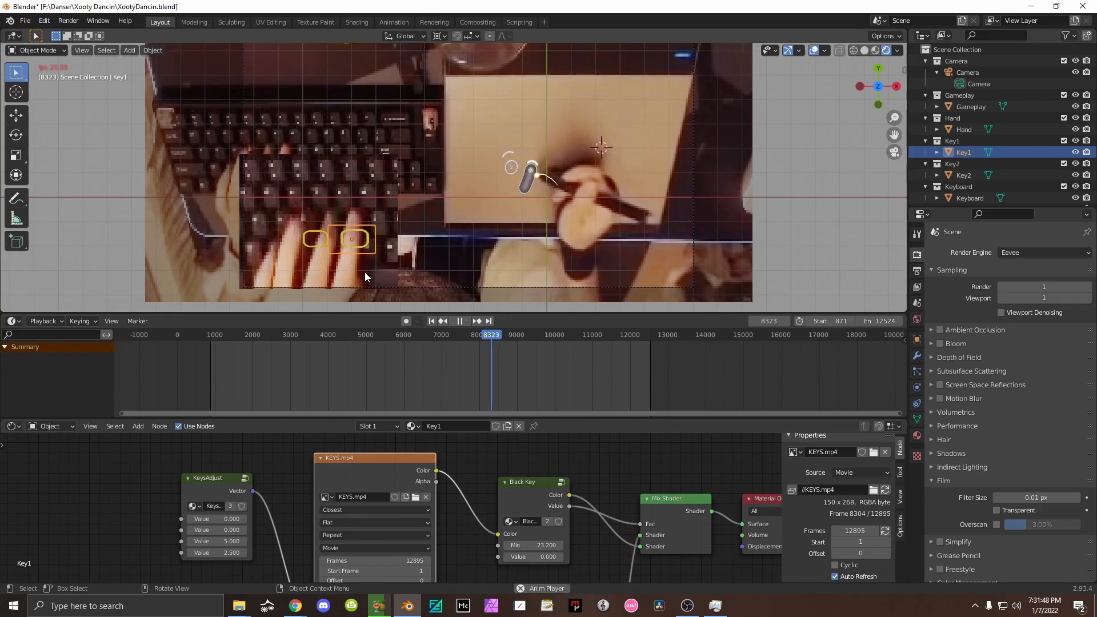
key("space")
key("space")
key("space")
key("Right")
key("Right")
key("Right")
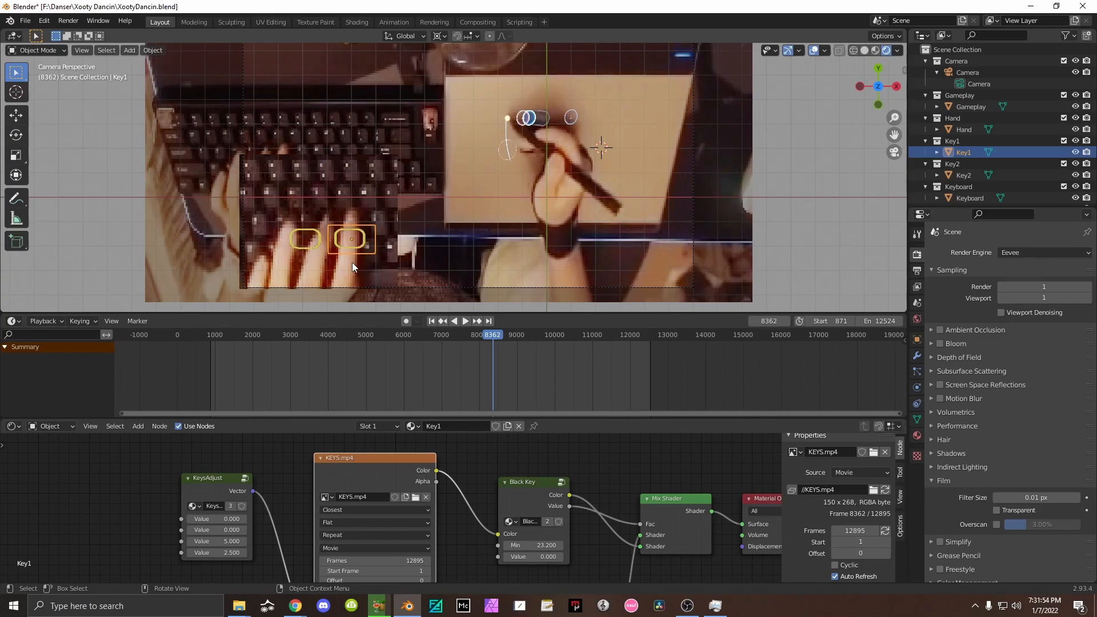
key("Right")
left_click_drag(395, 456, 398, 412)
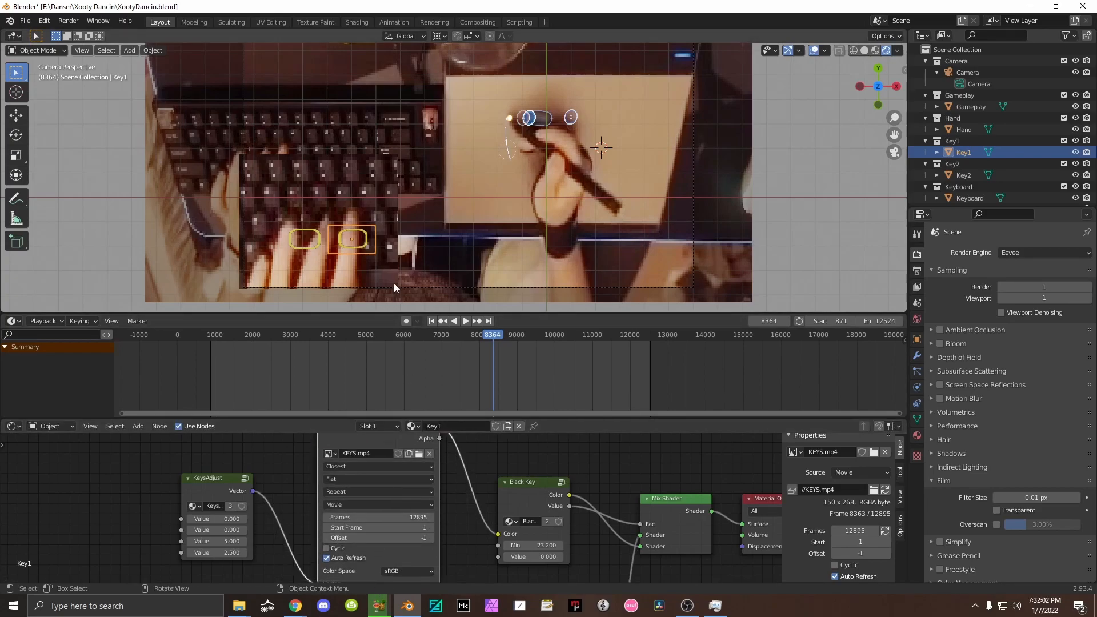
left_click(432, 538)
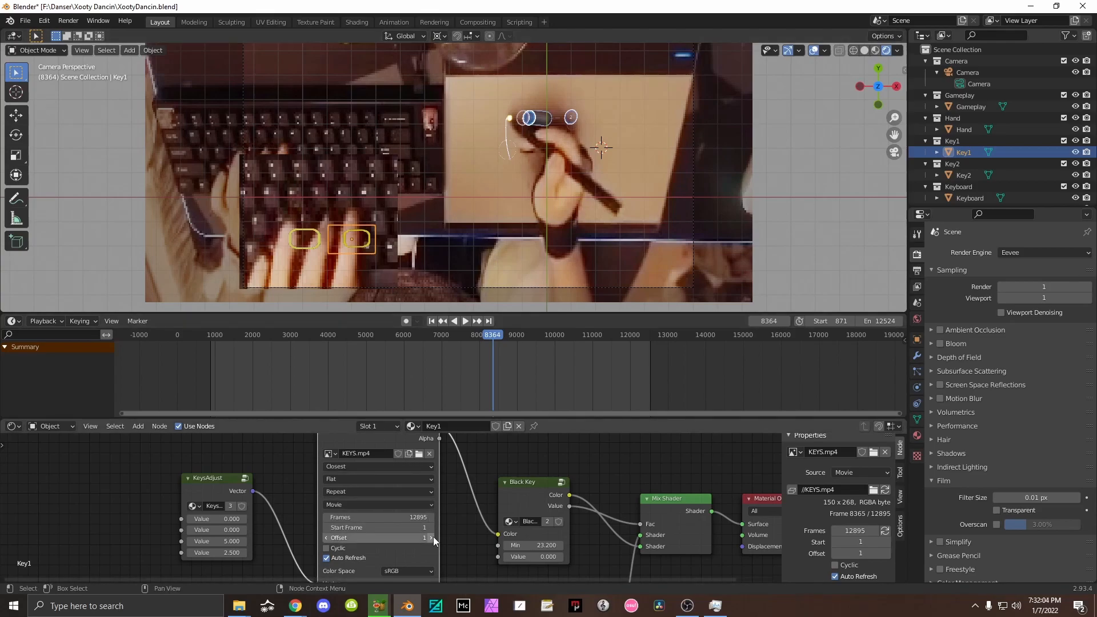
Set the Key2 texture's frame offset to 2 and play the animation to check the key timing.
left_click(303, 248)
left_click(410, 549)
left_click(410, 548)
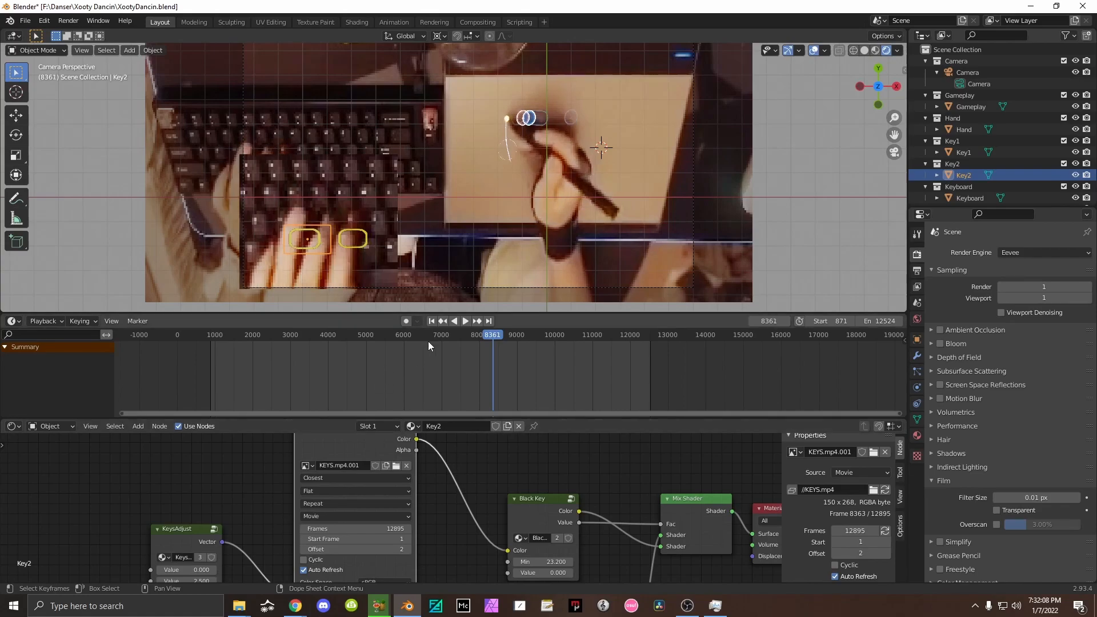
key("space")
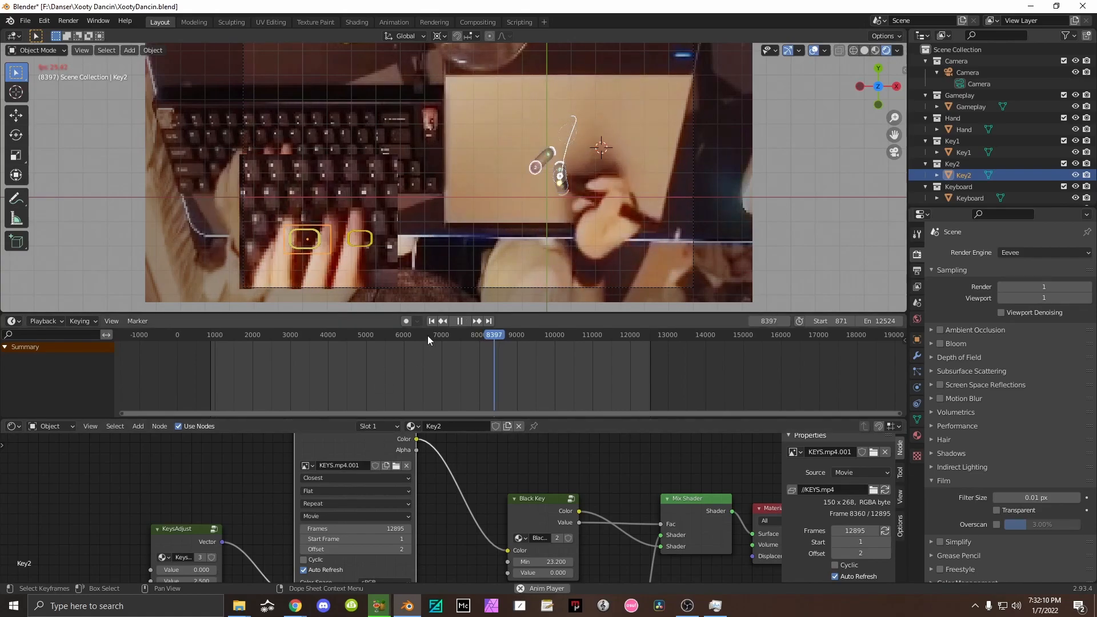
Stop playback and rotate the Key1 and Key2 planes 90° about their local Z axes, using Individual Origins as the pivot.
scroll(369, 259, "down", 1)
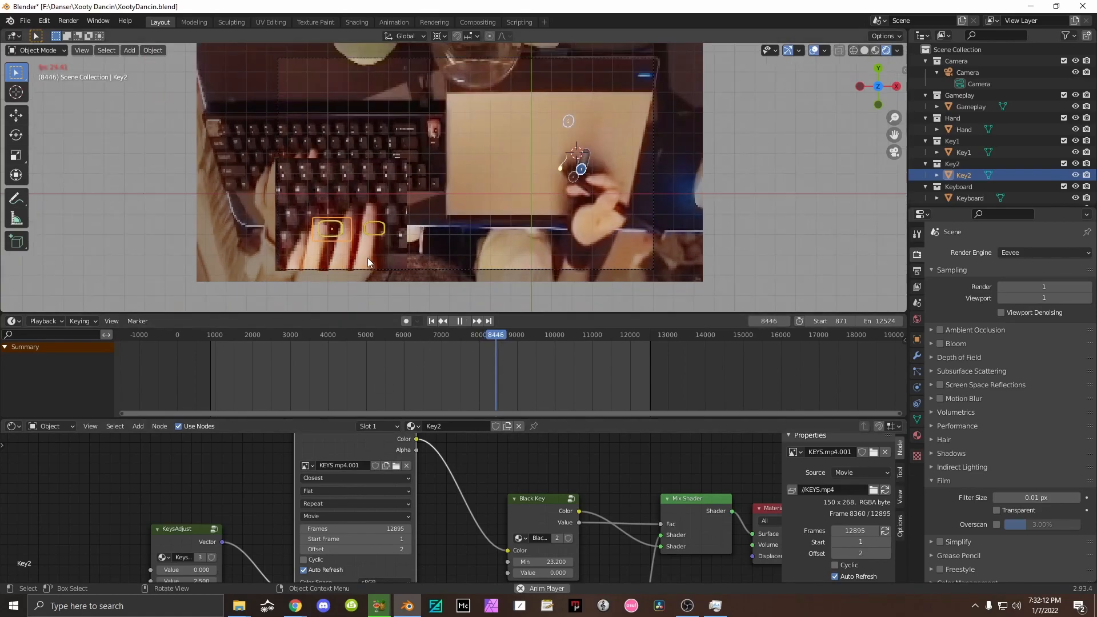
key("space")
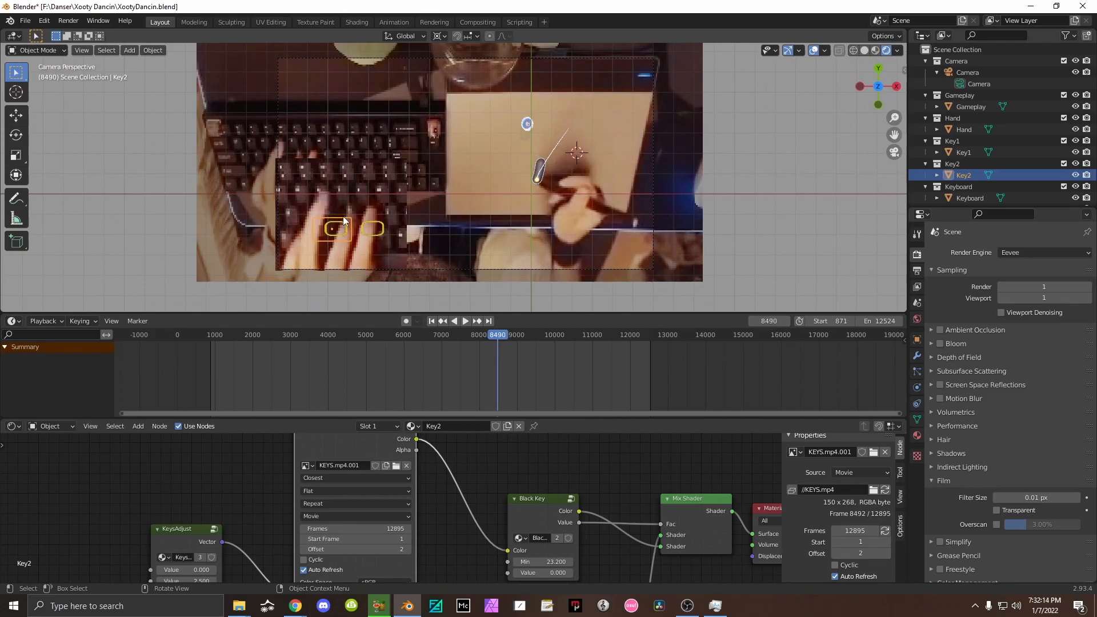
scroll(349, 221, "up", 2)
scroll(438, 183, "up", 3)
left_click(337, 225)
left_click(387, 239, "shift")
left_click(439, 35)
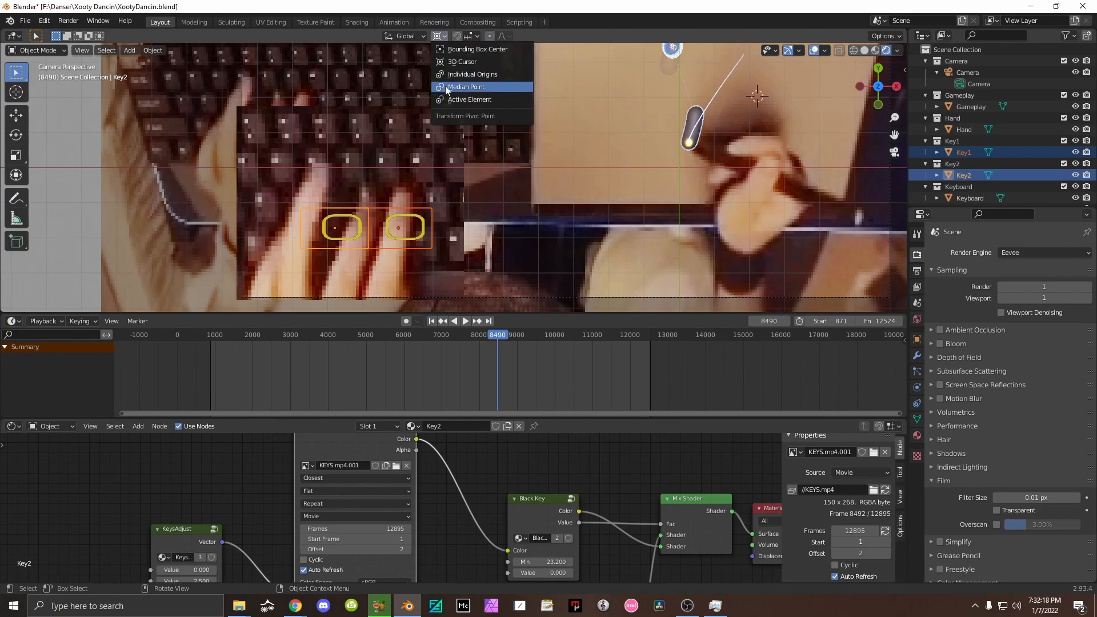
left_click(472, 74)
key("r")
key("z")
key("z")
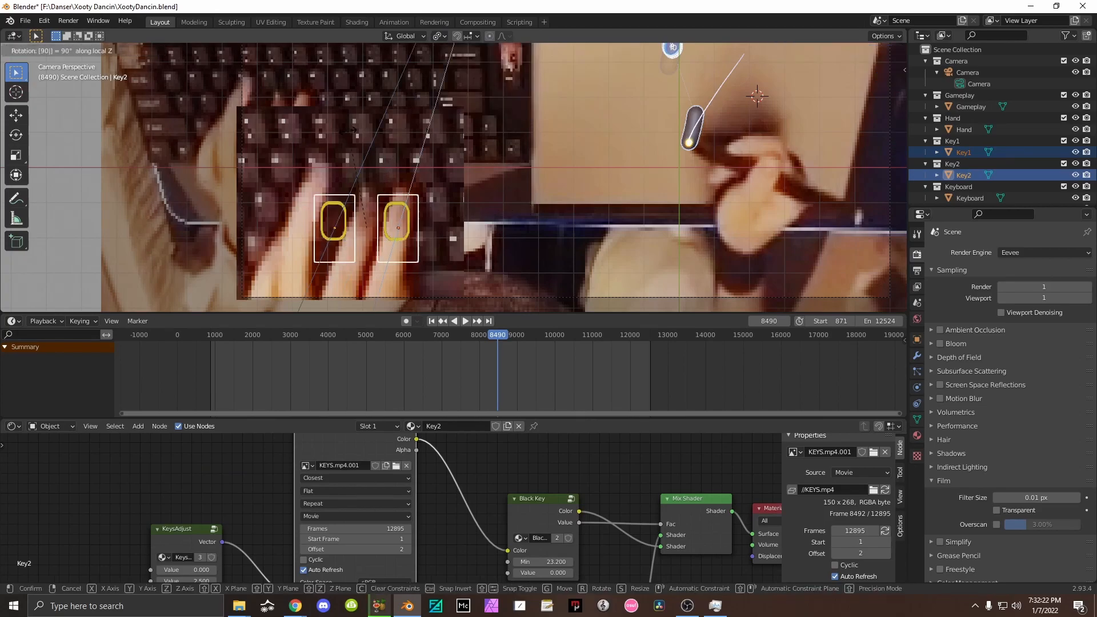
key("Return")
Shorten both key planes along their local X axis and move them up toward the fingertips.
key("space")
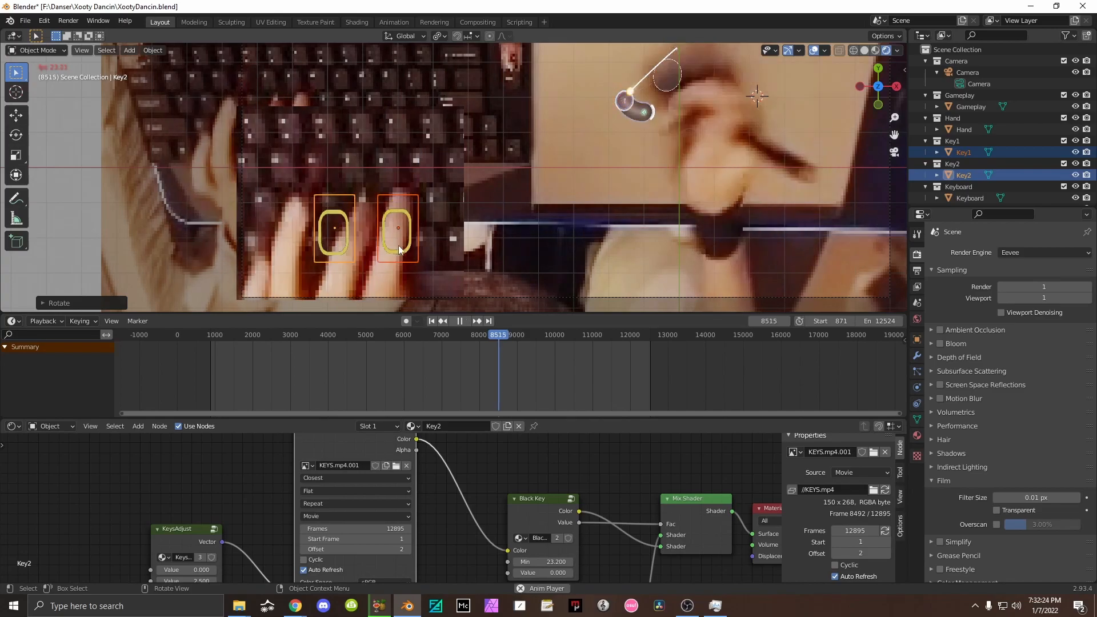
key("space")
key("s")
key("y")
key("y")
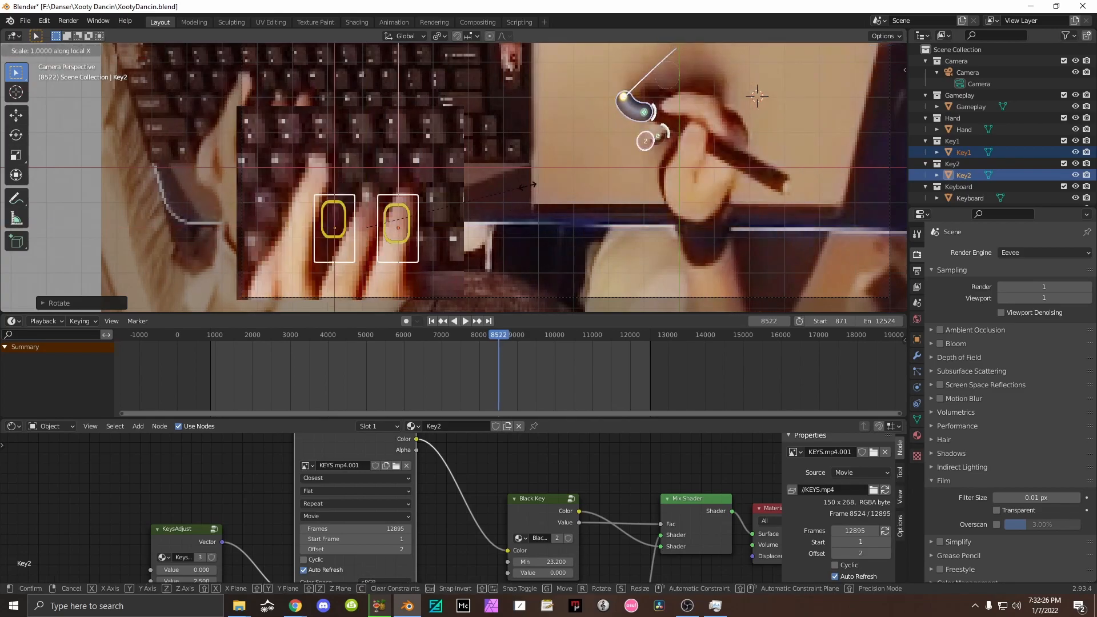
key("Return")
key("g")
key("Return")
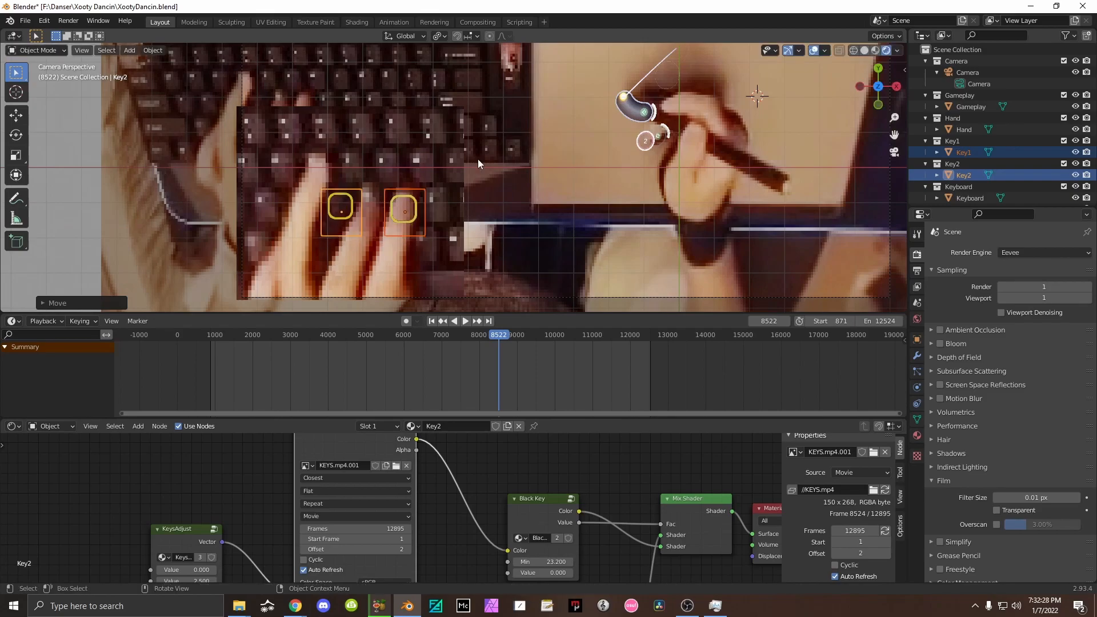
Set the transform pivot to Median Point and move the Key2 plane closer to Key1, over the neighbouring finger.
left_click(441, 37)
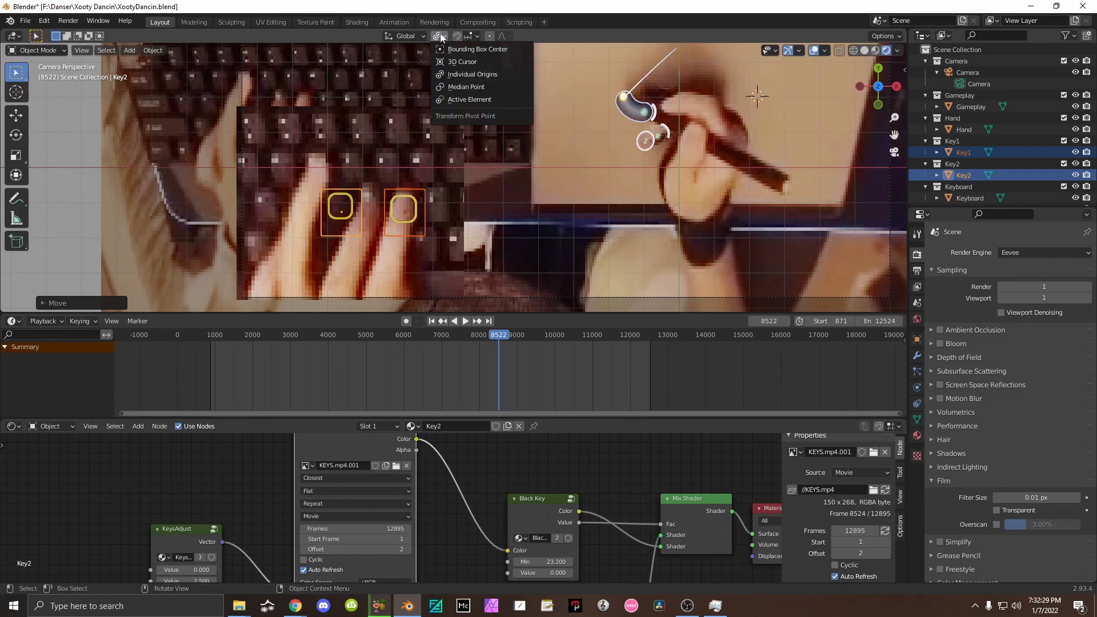
left_click(446, 87)
left_click(329, 214)
key("g")
right_click(333, 210)
left_click(338, 210)
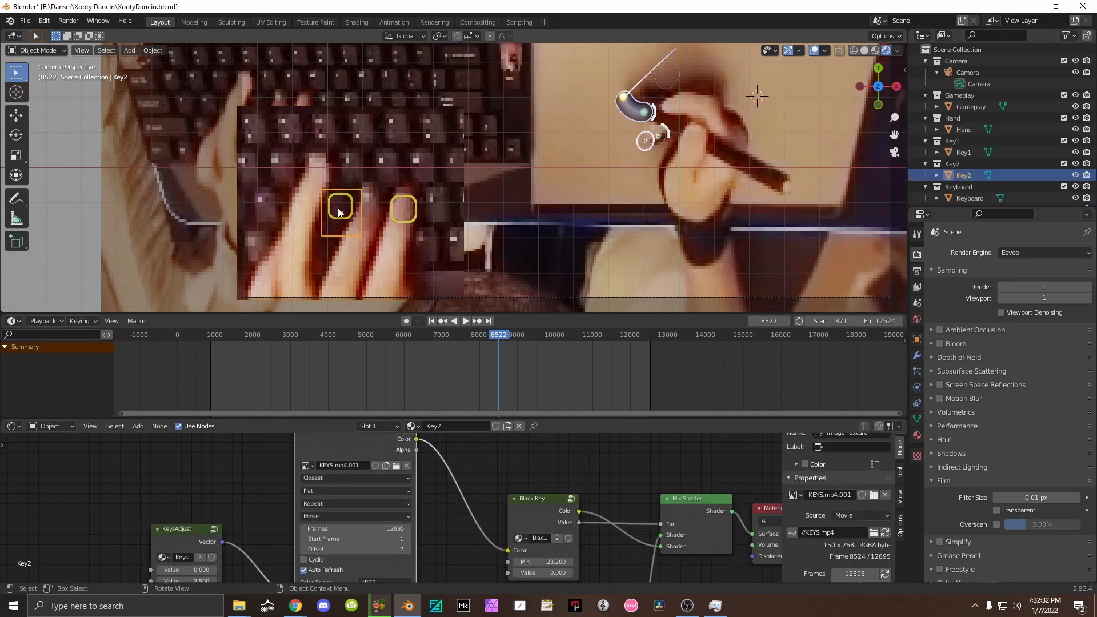
key("g")
left_click(358, 208)
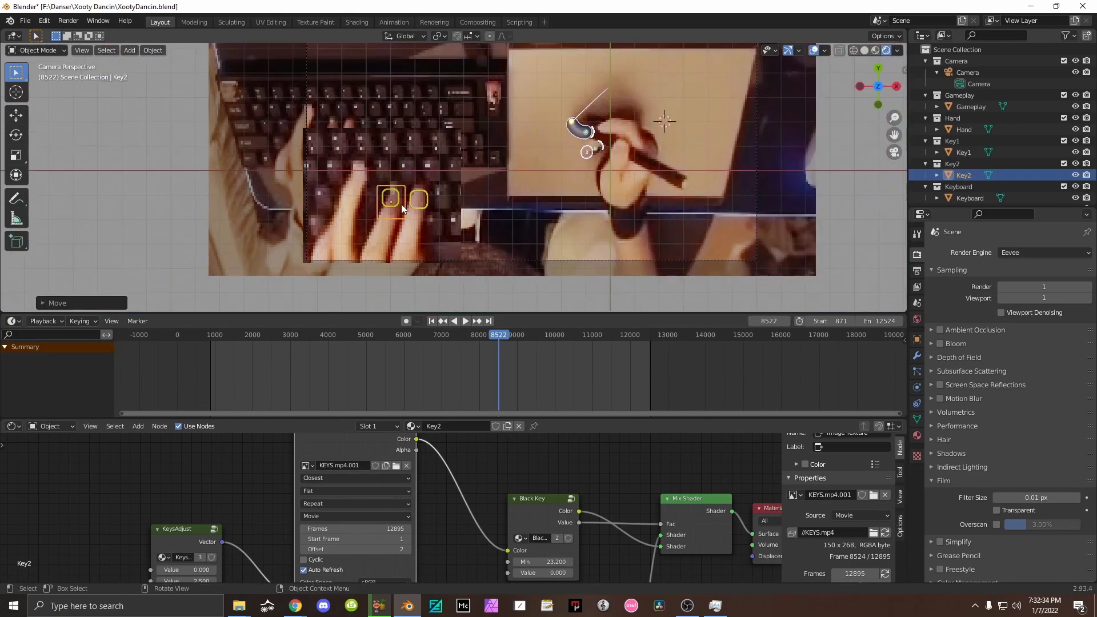
Check the key overlay during playback, and at frame 508 move the Key2 plane onto its keycap beside Key1.
key("space")
scroll(403, 209, "up", 2)
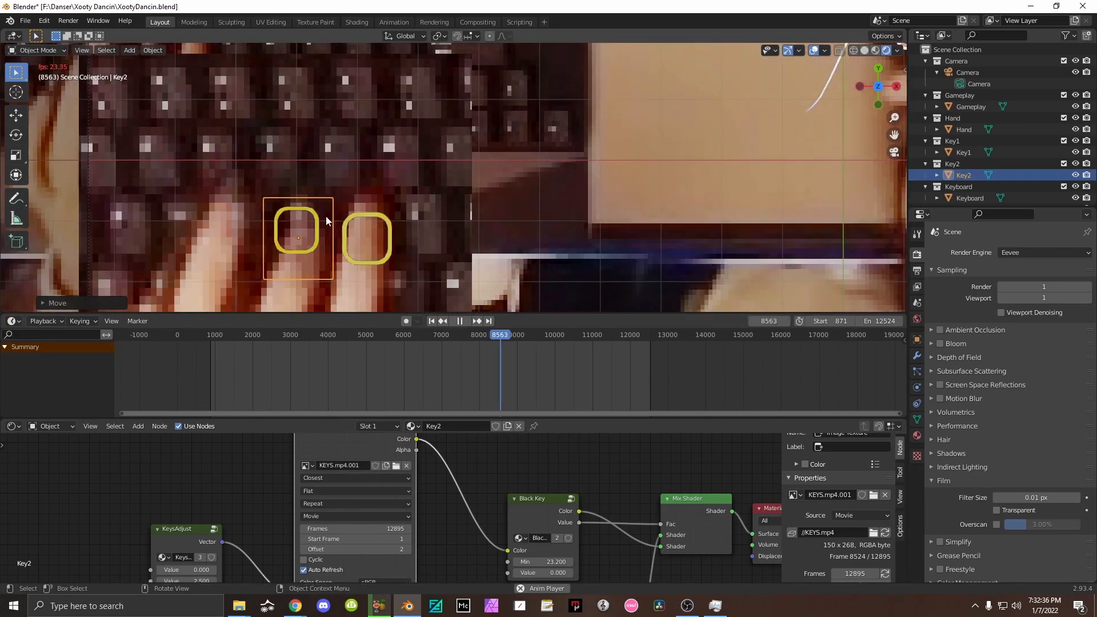
scroll(403, 269, "down", 3)
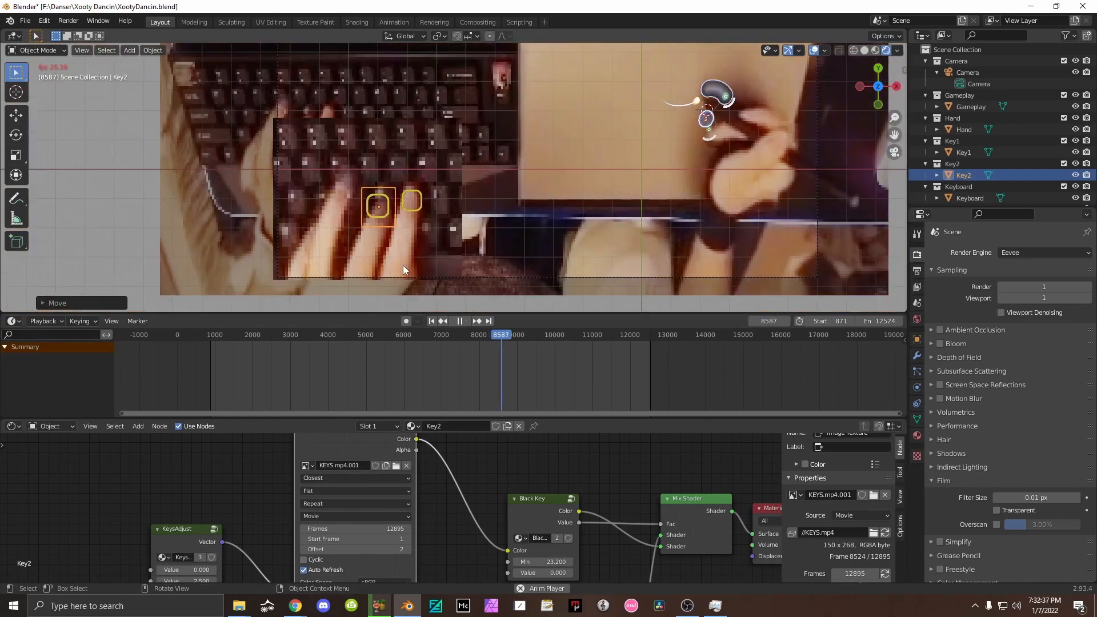
left_click(204, 336)
key("space")
left_click(196, 336)
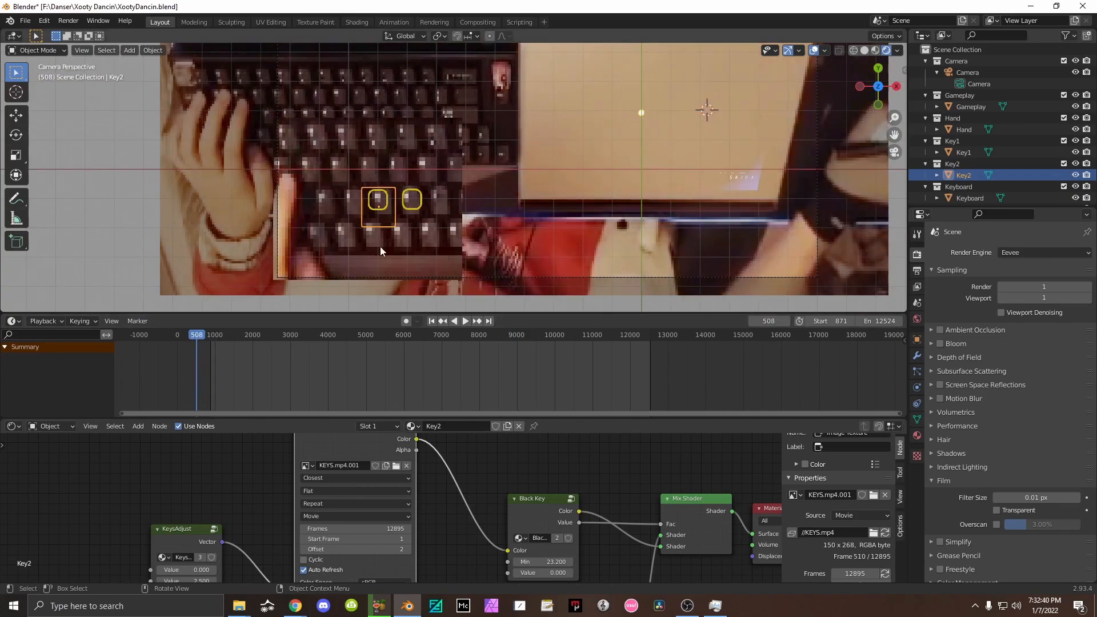
key("g")
left_click(388, 213)
Stretch the Key1 and Key2 planes along their local X axis and shift them together over their keycaps.
scroll(392, 218, "up", 3)
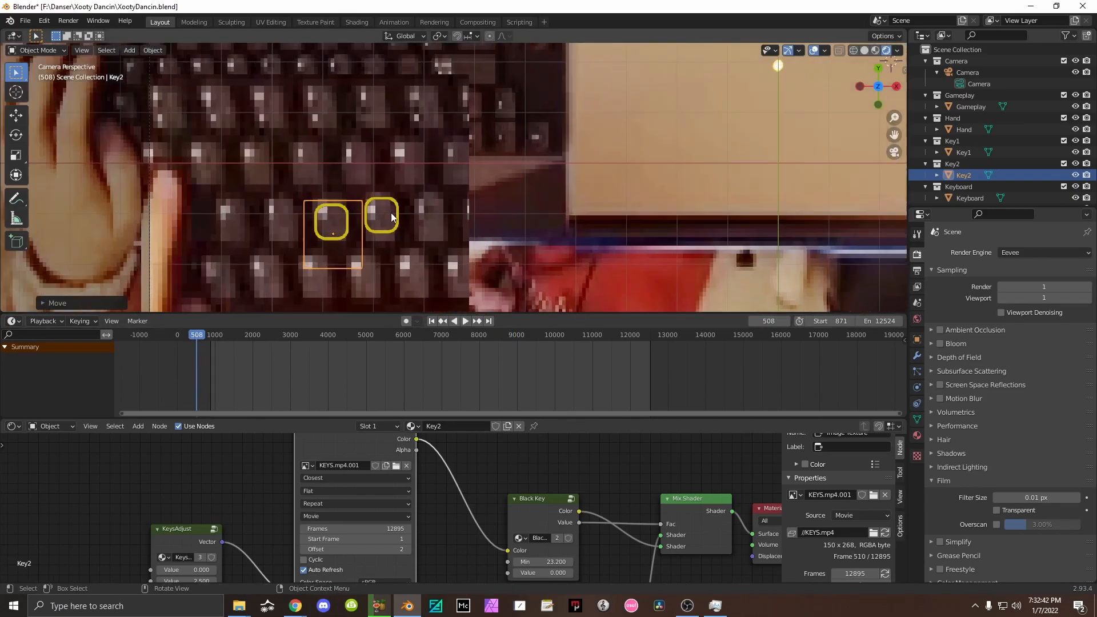
left_click(390, 220, "shift")
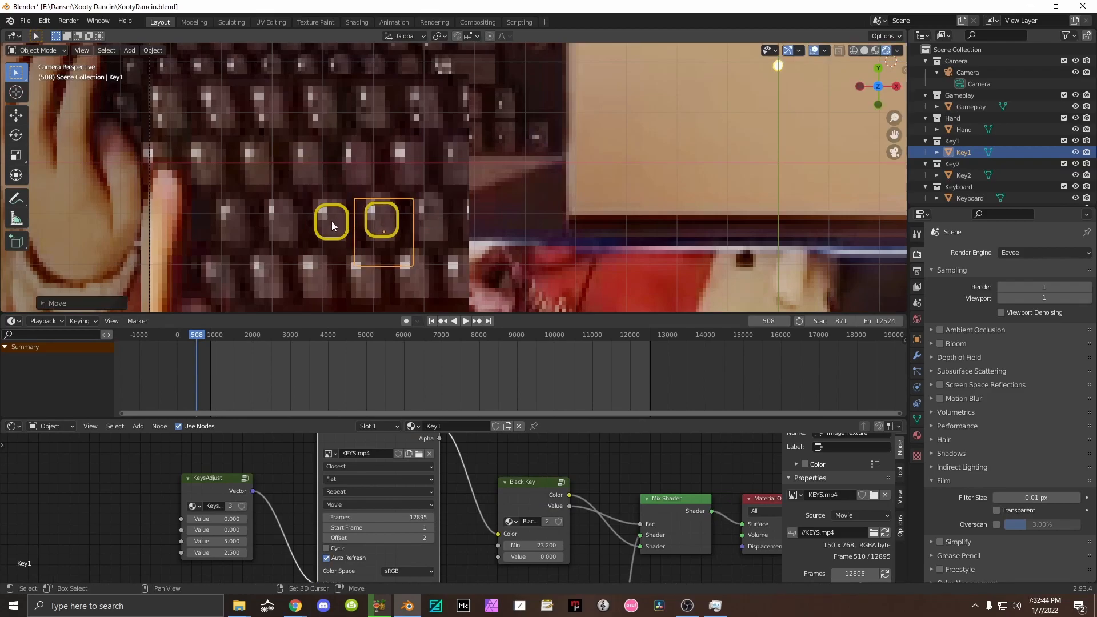
key("s")
key("x")
key("x")
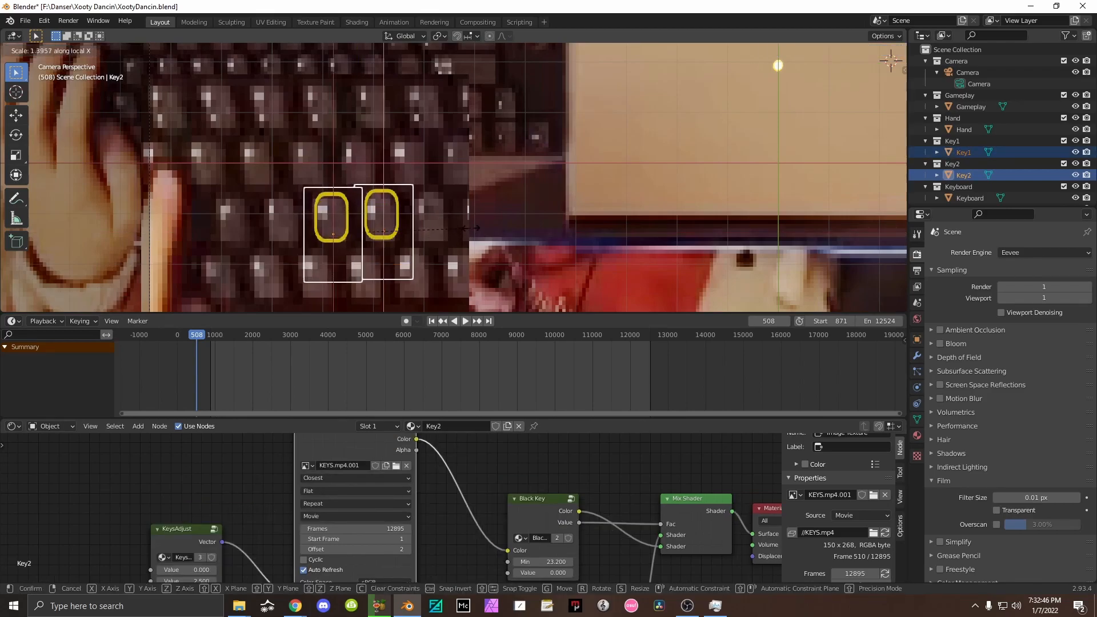
left_click(461, 227)
key("g")
left_click(456, 231)
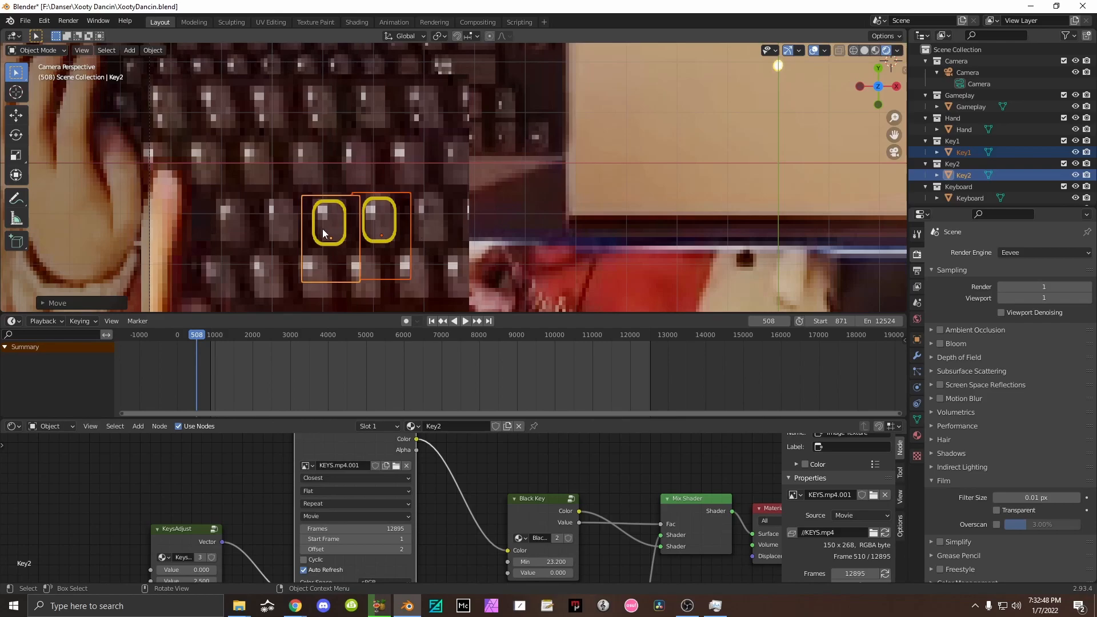
Nudge the Key2 plane slightly to center its outline on the keycap.
left_click(331, 230)
key("g")
right_click(329, 225)
left_click(327, 225)
key("g")
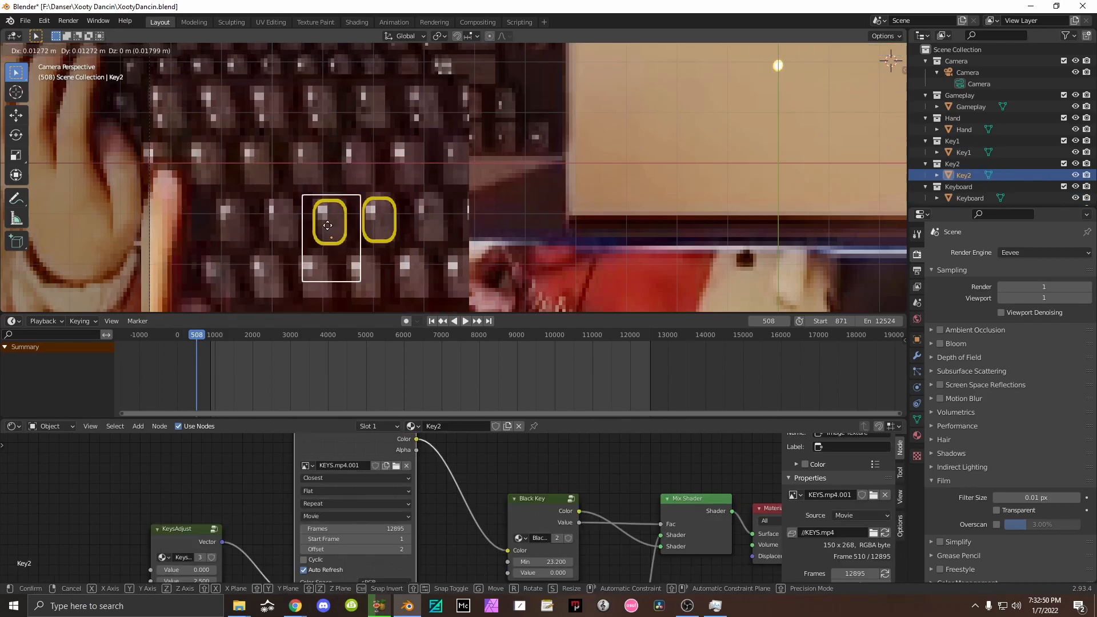
left_click(328, 223)
Play the animation from around frame 4248 to check the key outlines against the fingers.
scroll(348, 231, "down", 7)
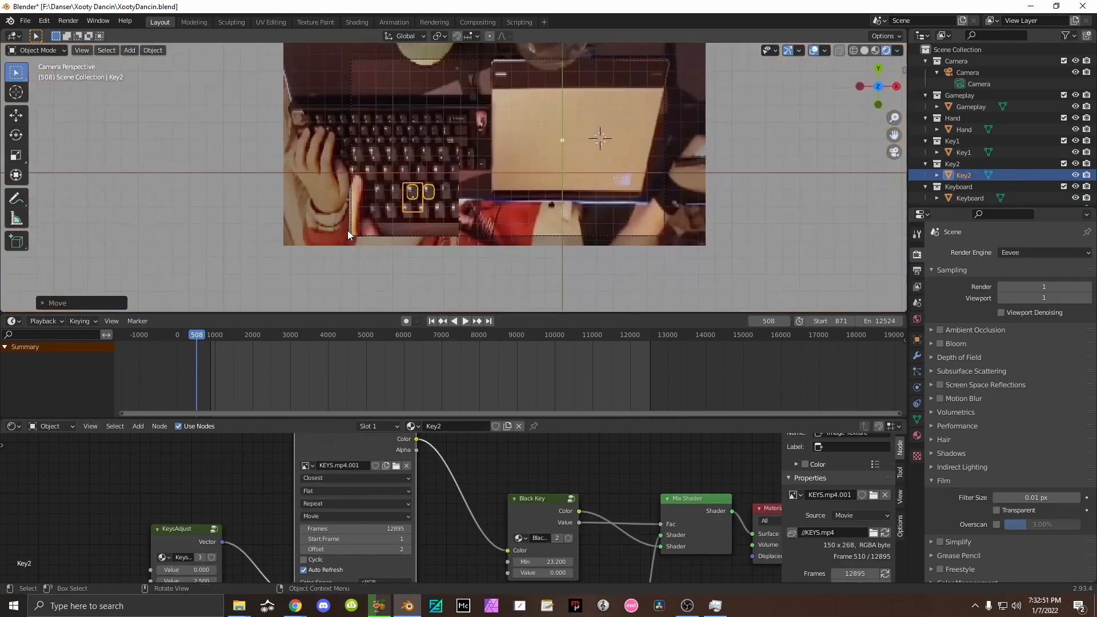
left_click(713, 236)
left_click(337, 330)
key("space")
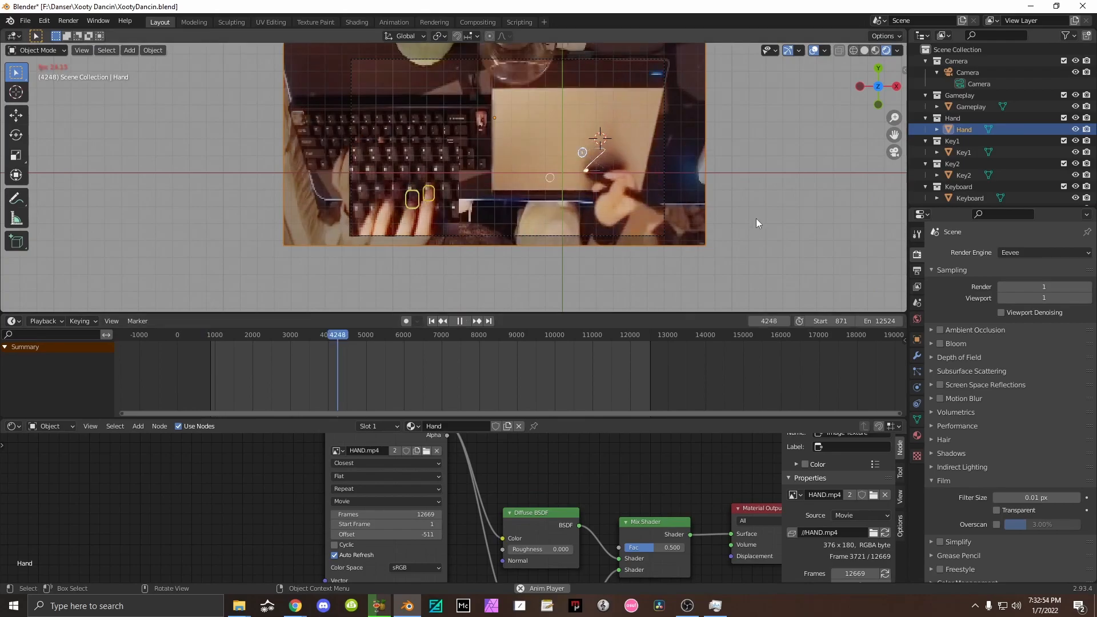
key("space")
Select only the Key1 and Key2 planes at frame 4267 and move them up about 0.44 m toward the fingertips.
scroll(413, 206, "up", 4)
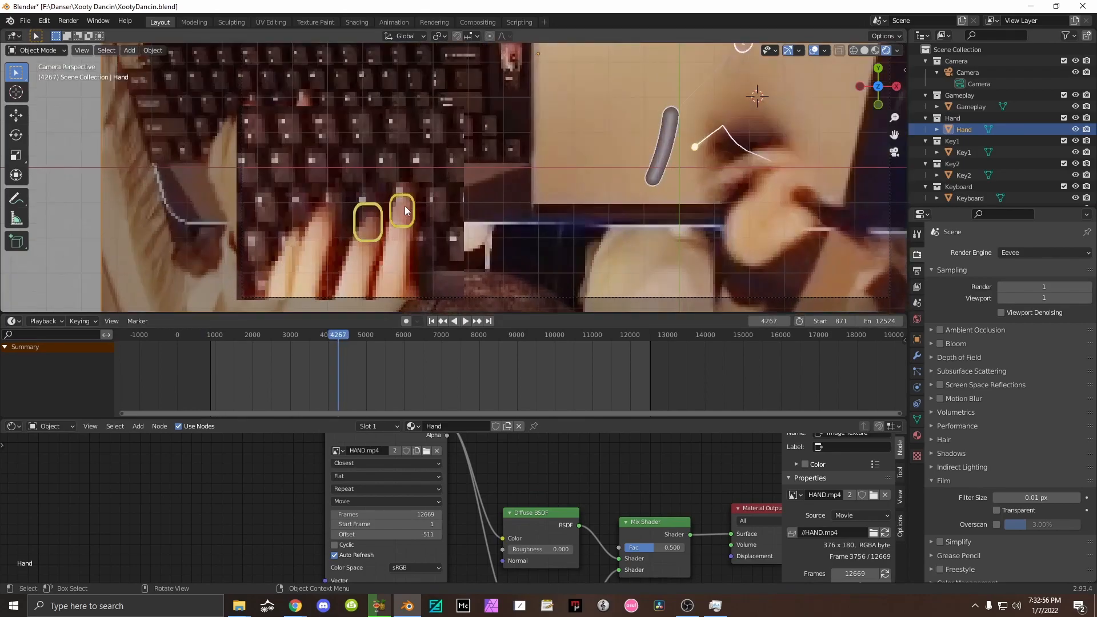
left_click(403, 207, "shift")
left_click(383, 218, "shift")
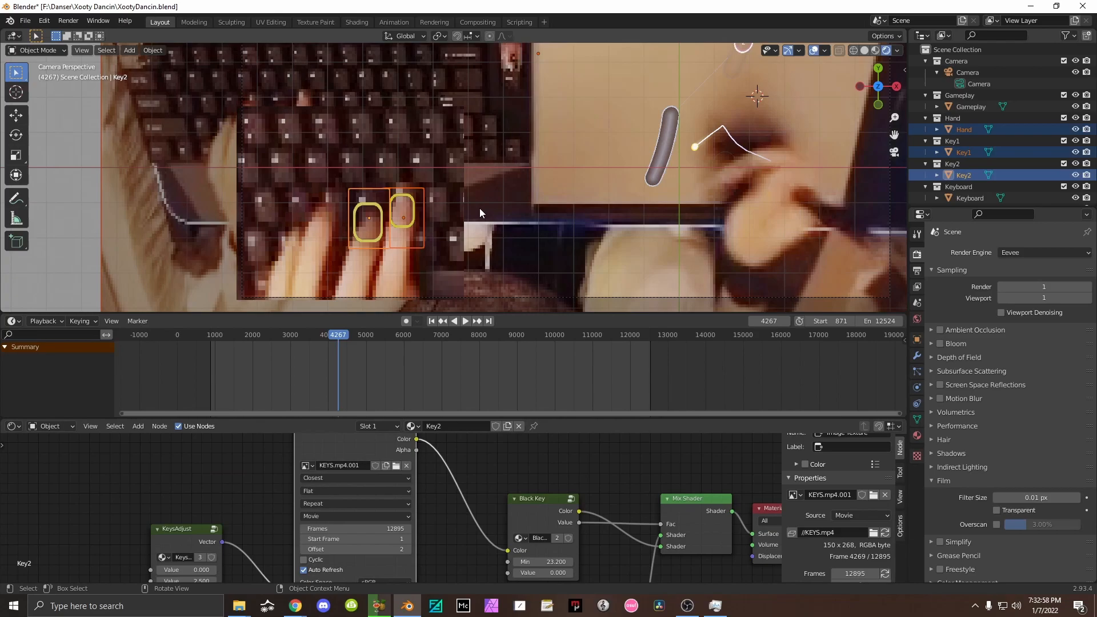
right_click(452, 217)
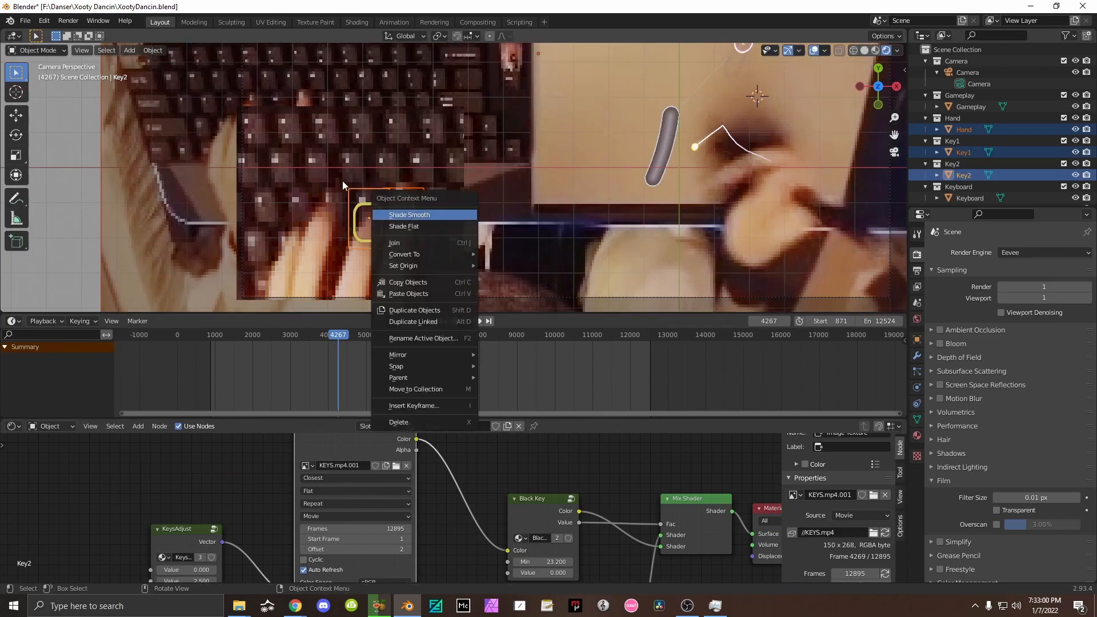
left_click(363, 205)
left_click(403, 213)
left_click(363, 223)
left_click(396, 211, "shift")
key("g")
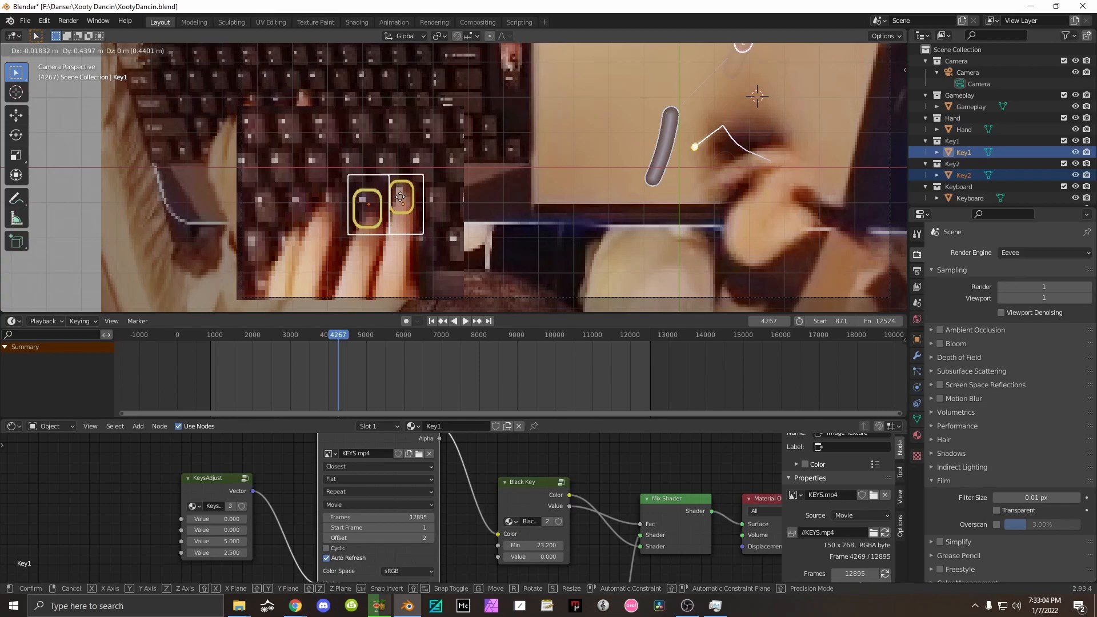
left_click(400, 197)
Play the animation to check the new key placement, and save the project file.
key("space")
scroll(451, 232, "down", 5)
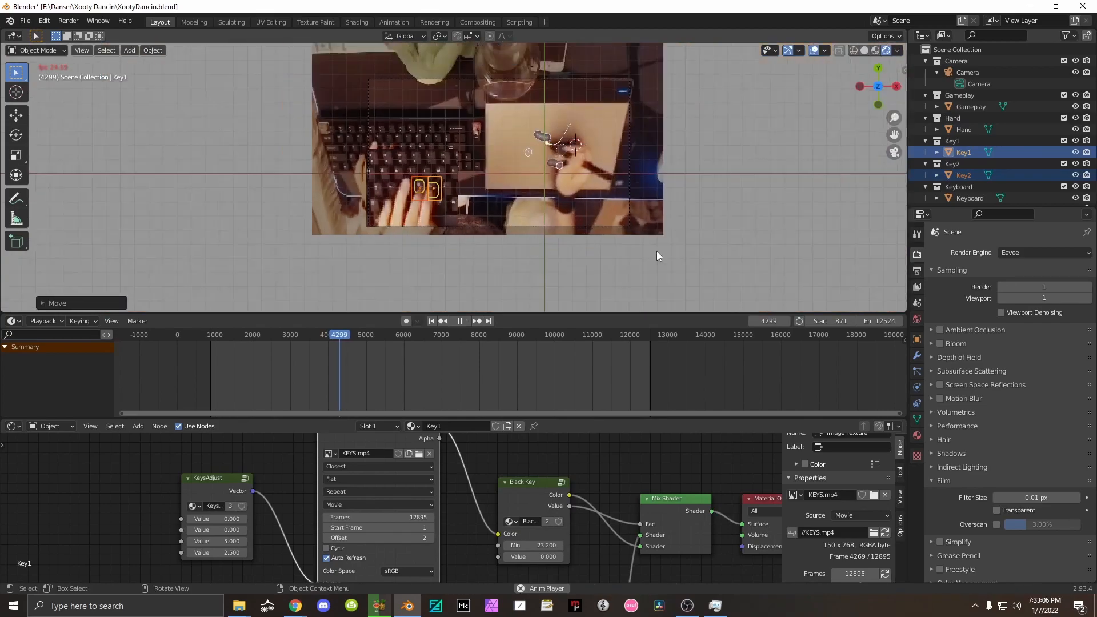
scroll(733, 224, "up", 3)
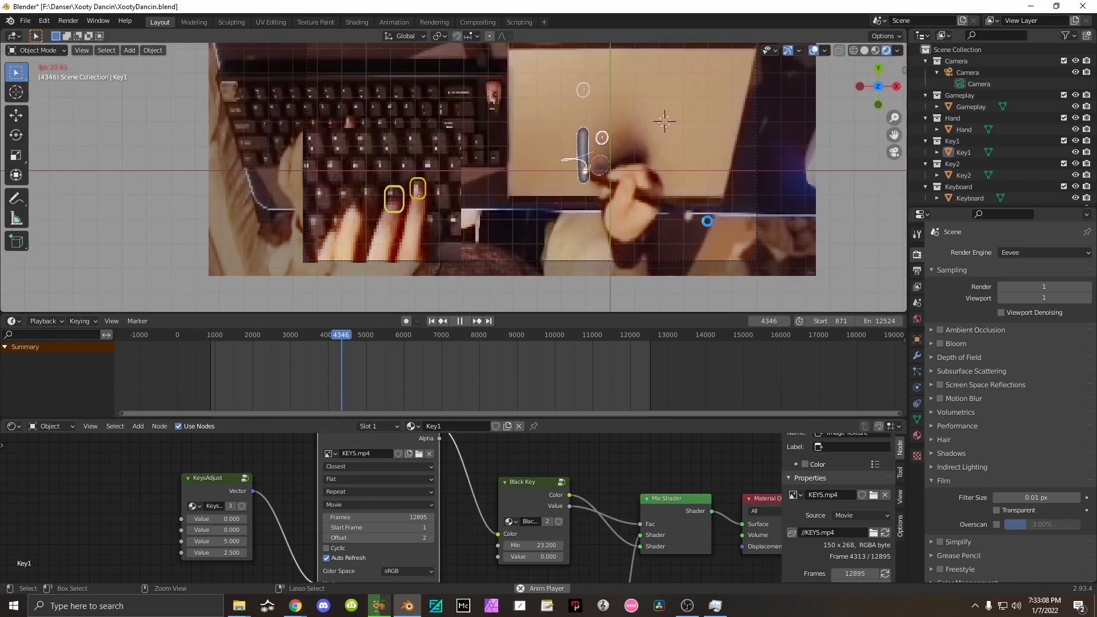
key("space")
key("ctrl+s")
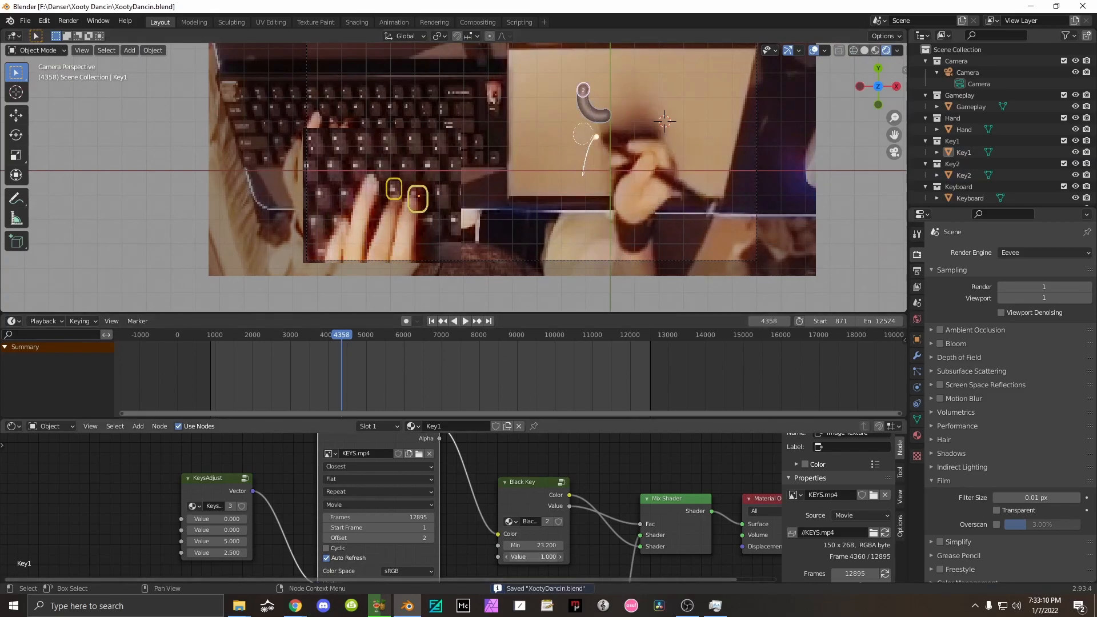
Set the Value input of Key1's Black Key group node to -3.1 and open the group for editing.
left_click_drag(534, 493, 529, 487)
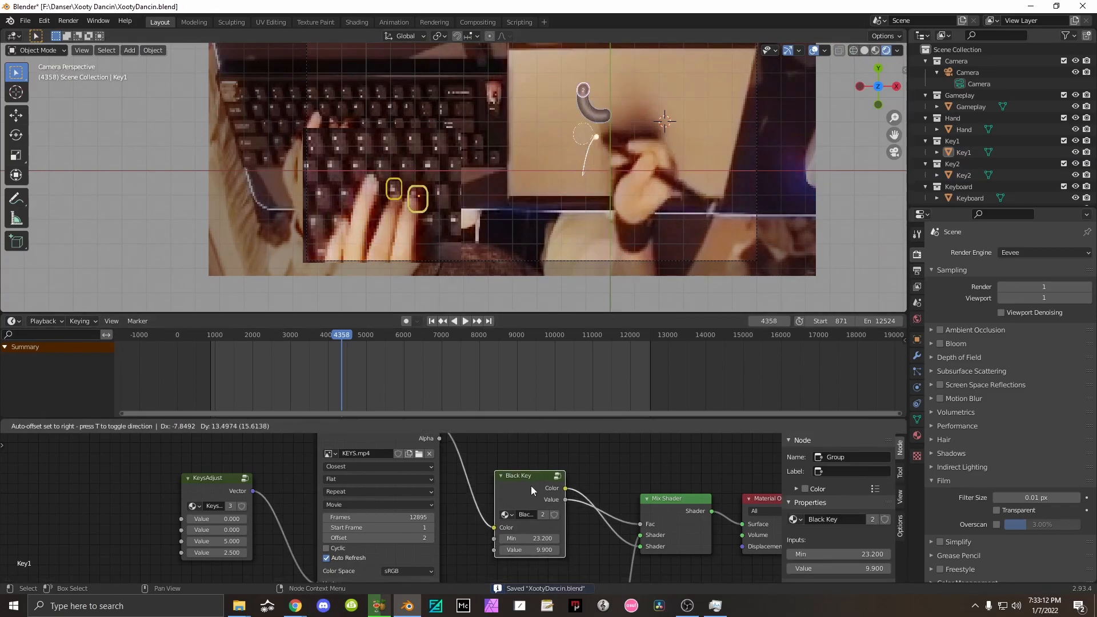
left_click_drag(541, 550, 486, 550)
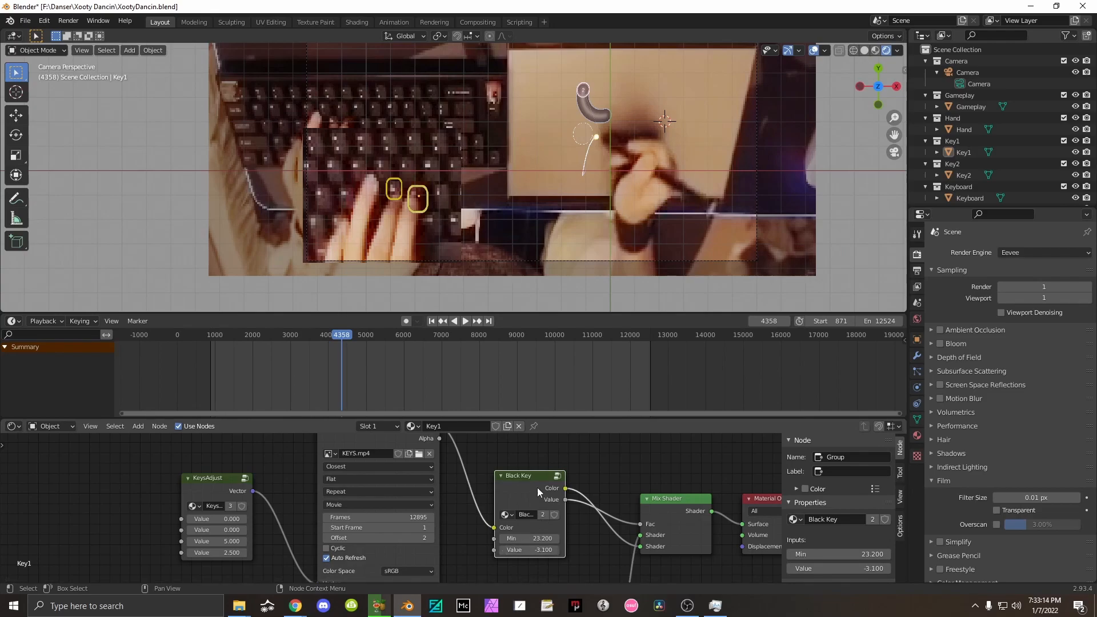
key("Tab")
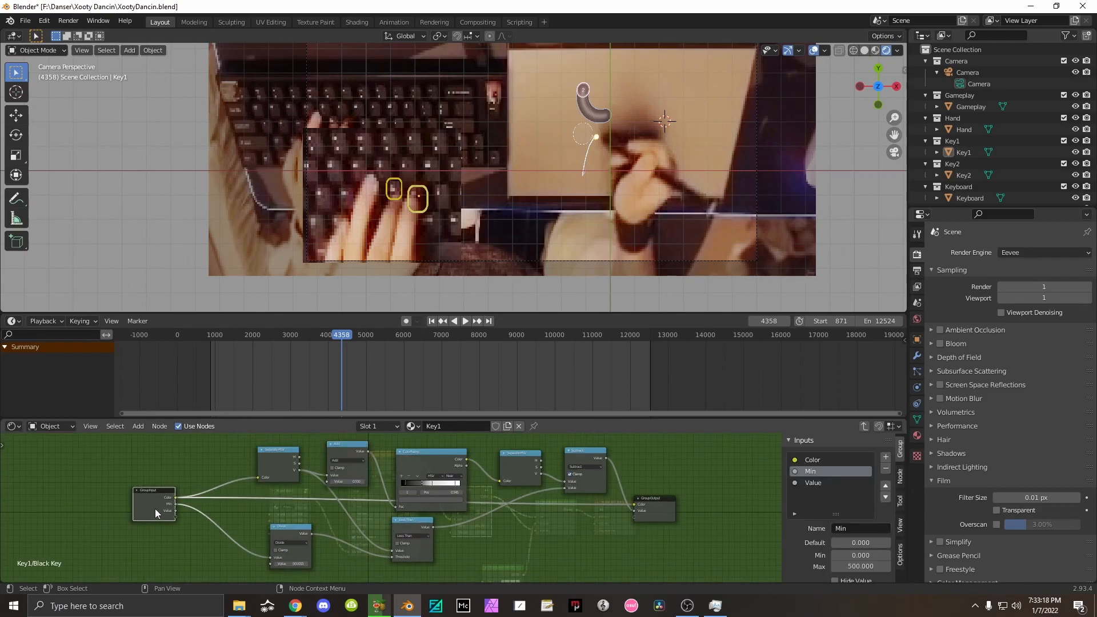
Add a Separate HSV node and a Combine HSV node beside it inside the Black Key group.
left_click(139, 430)
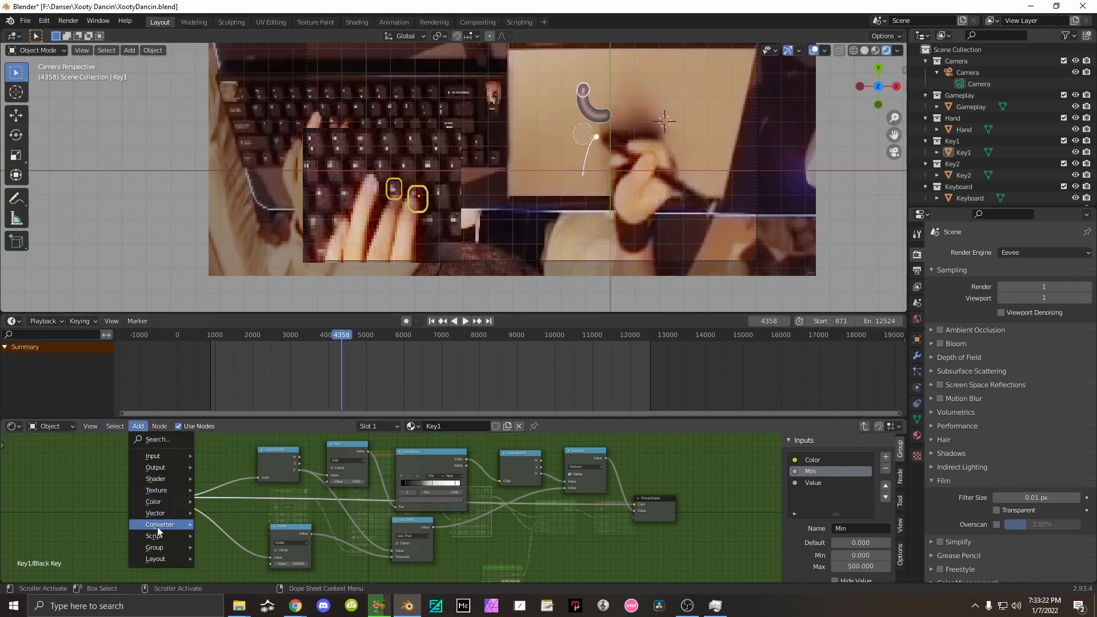
mouse_move(158, 527)
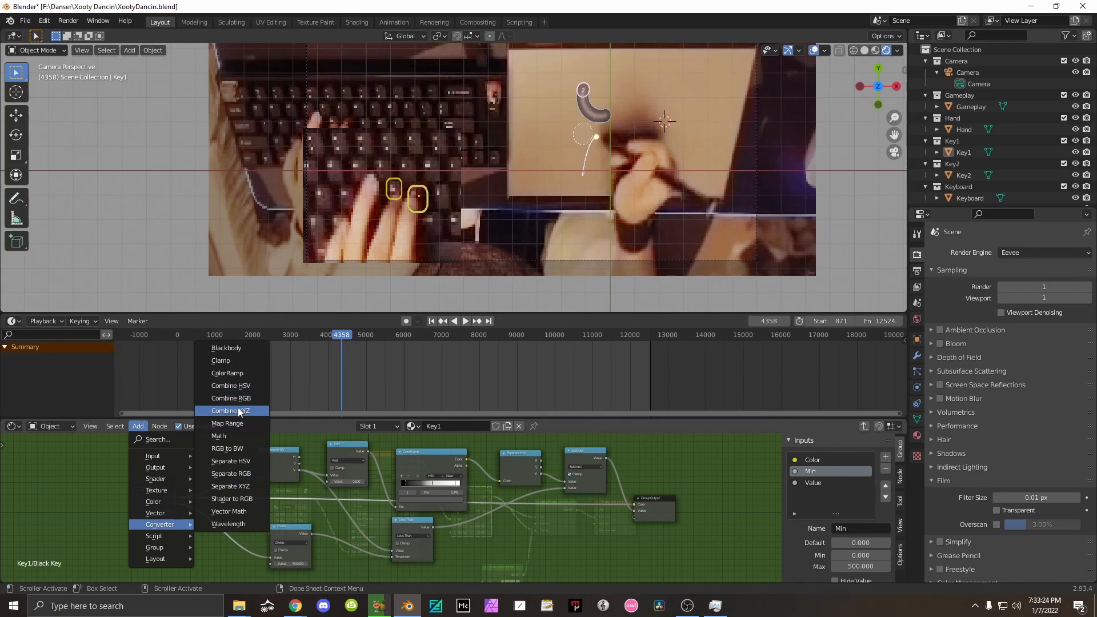
left_click(231, 465)
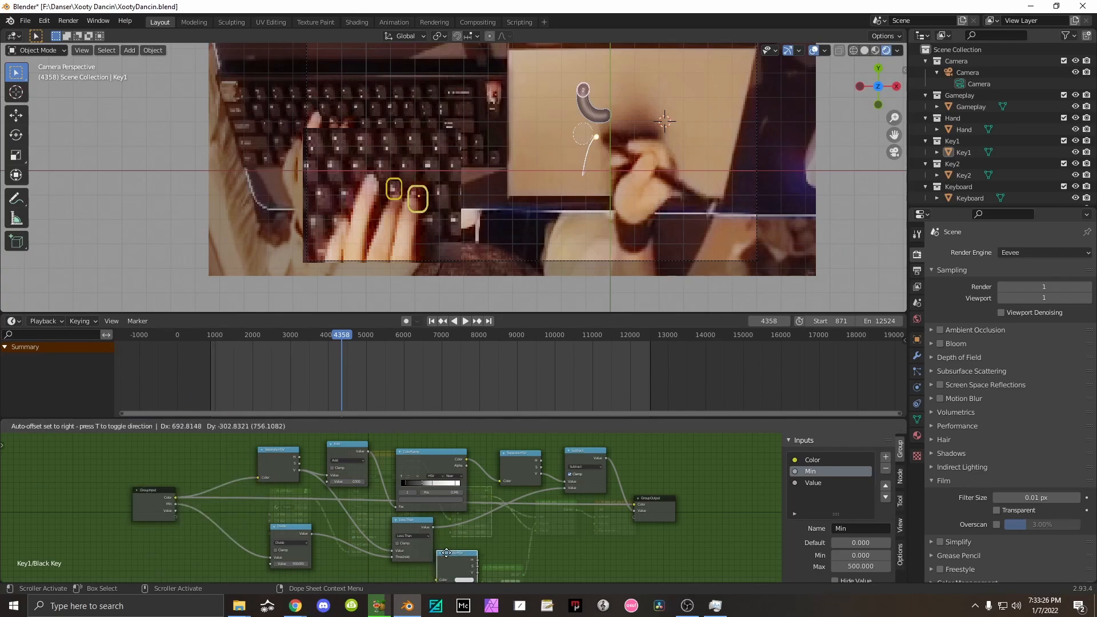
left_click_drag(135, 418, 137, 425)
left_click(140, 433)
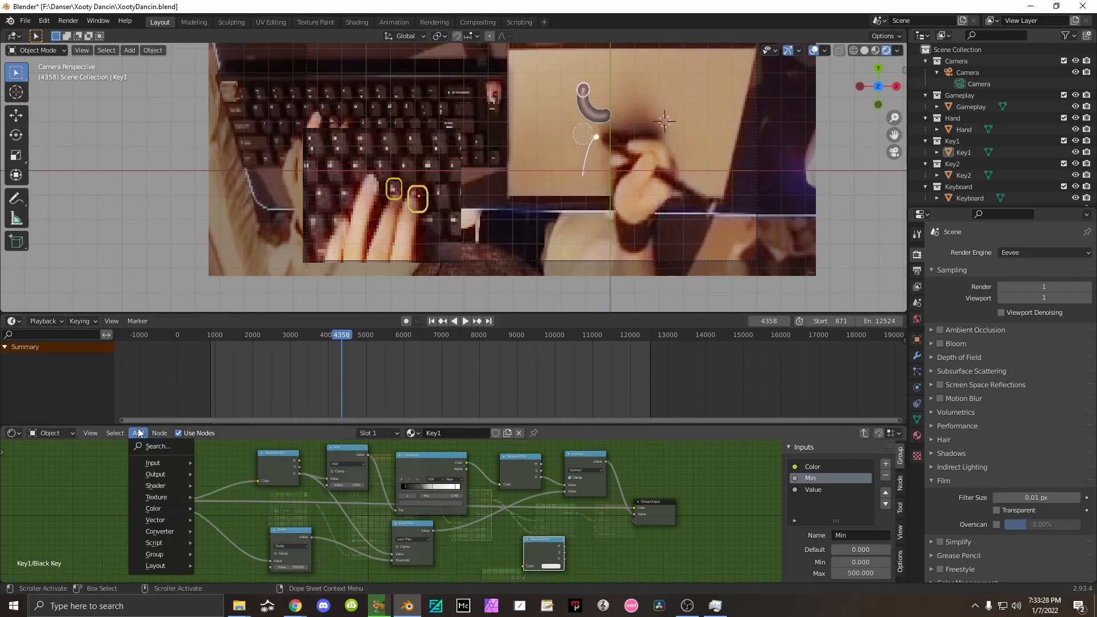
mouse_move(161, 532)
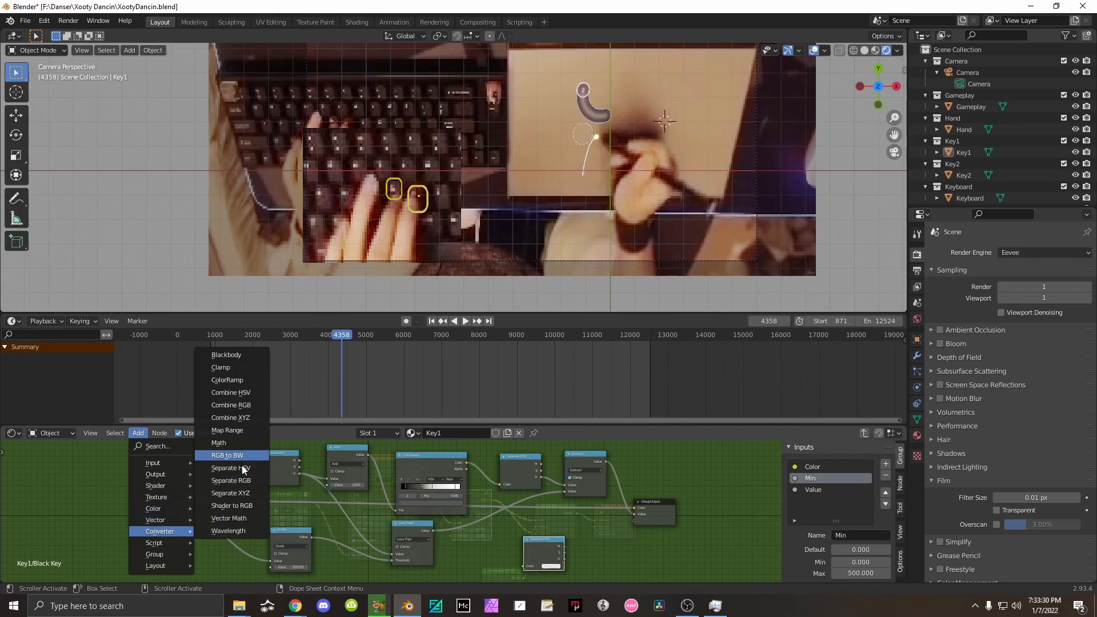
left_click(243, 393)
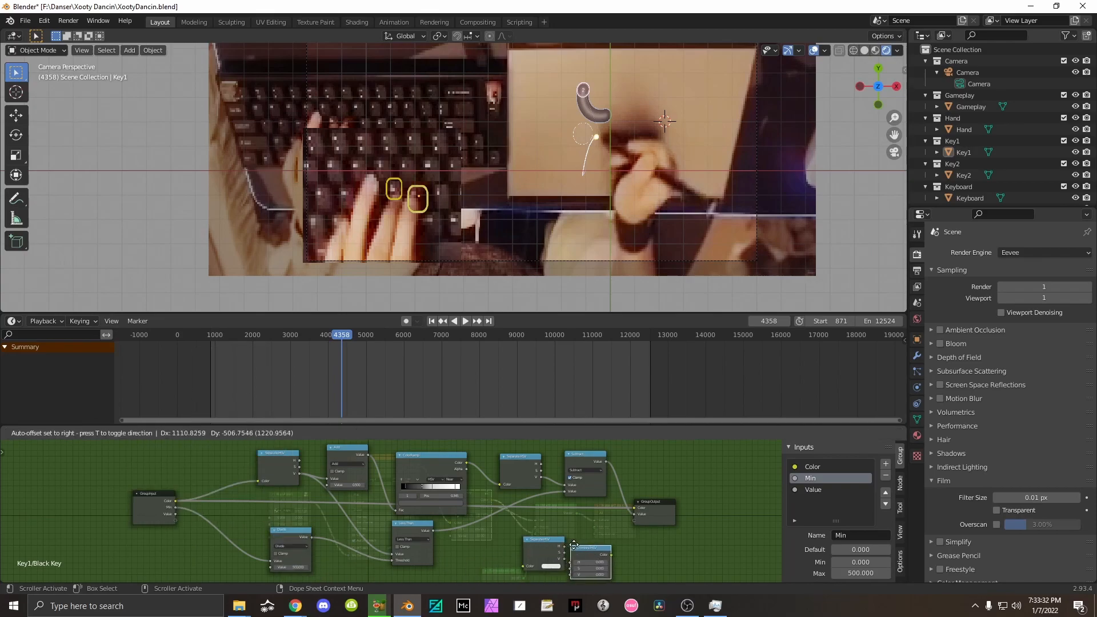
left_click(572, 551)
Wire the group input's Color through Separate HSV and Combine HSV into the group output's Color, and leave the group.
left_click_drag(565, 553, 592, 570)
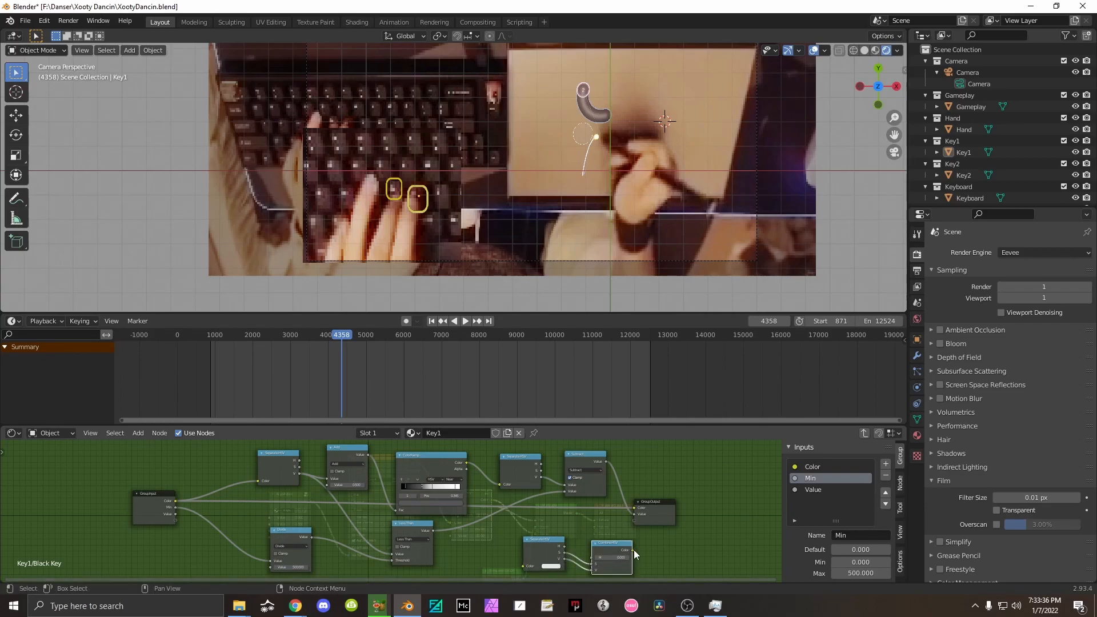
left_click_drag(613, 544, 593, 526)
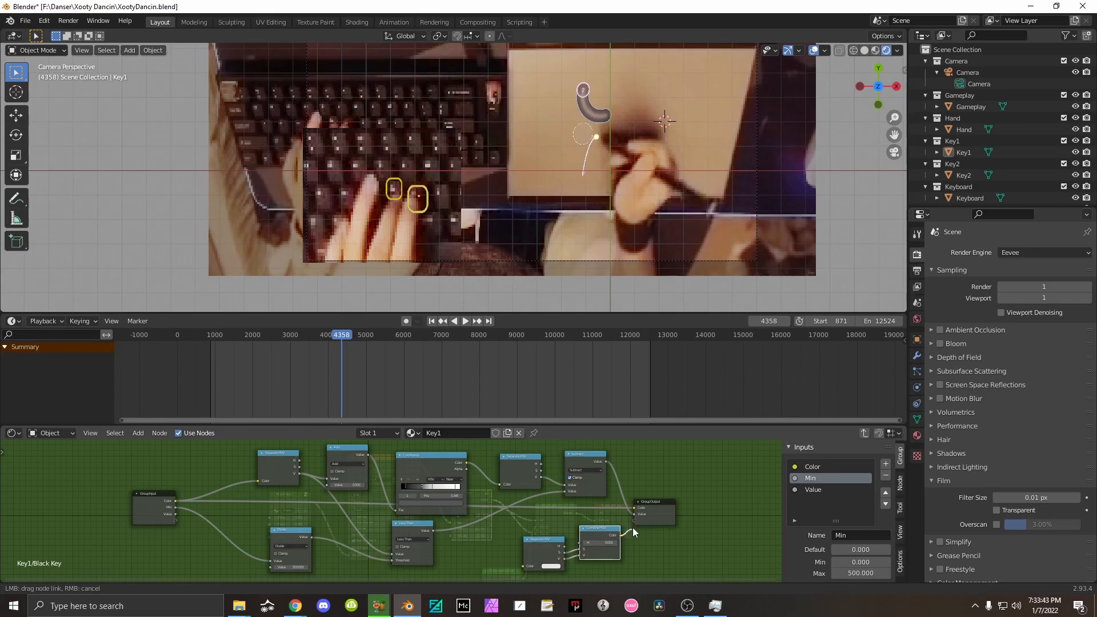
left_click_drag(545, 556, 394, 537)
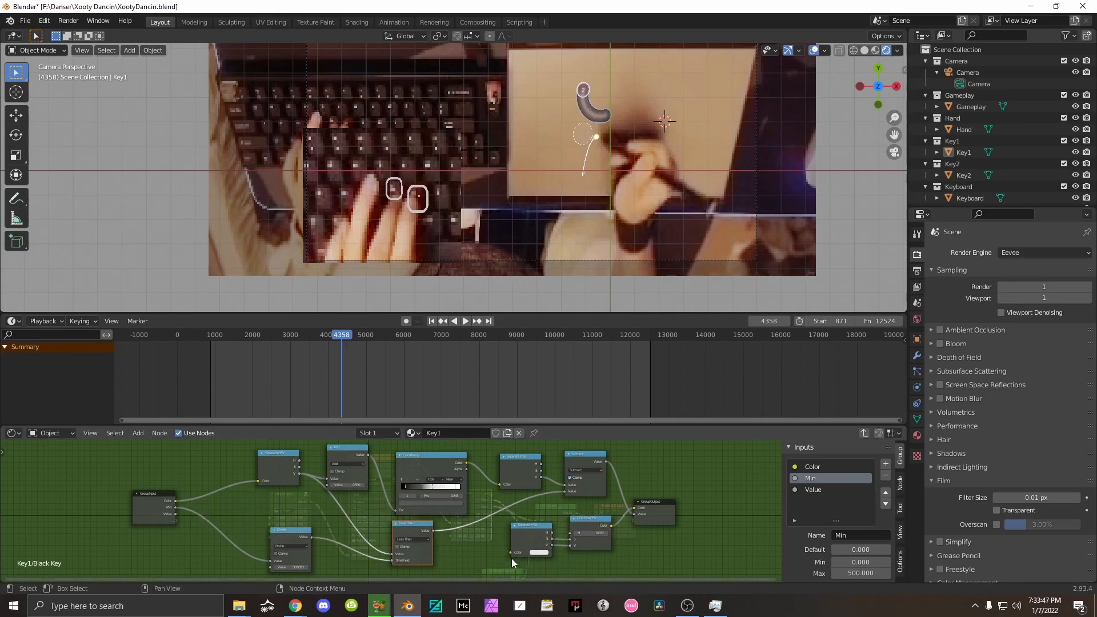
left_click_drag(178, 503, 176, 513)
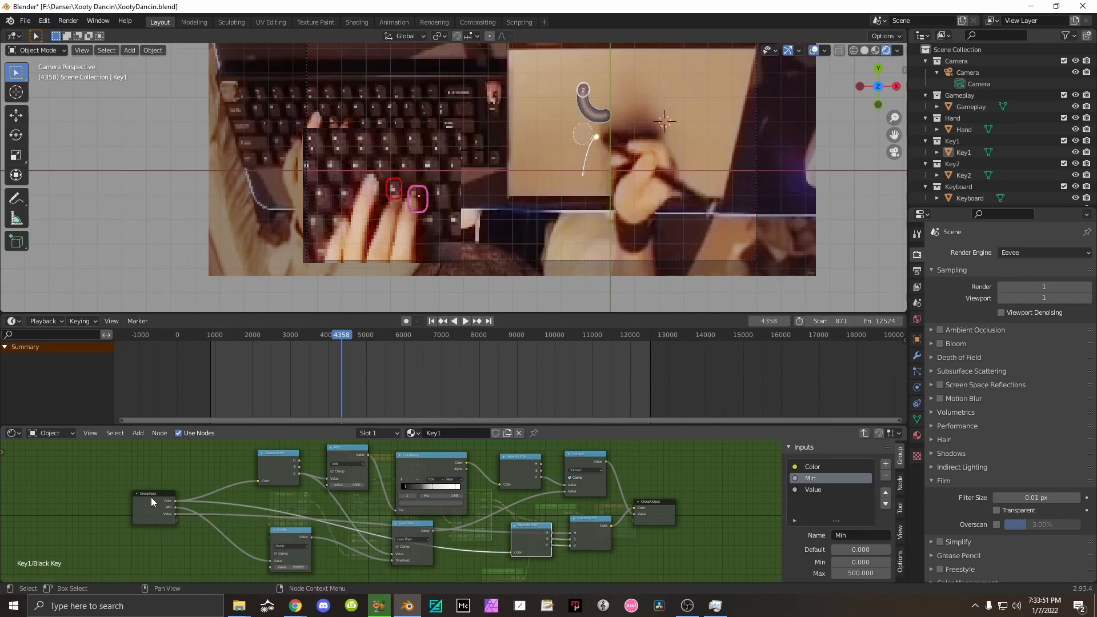
key("Tab")
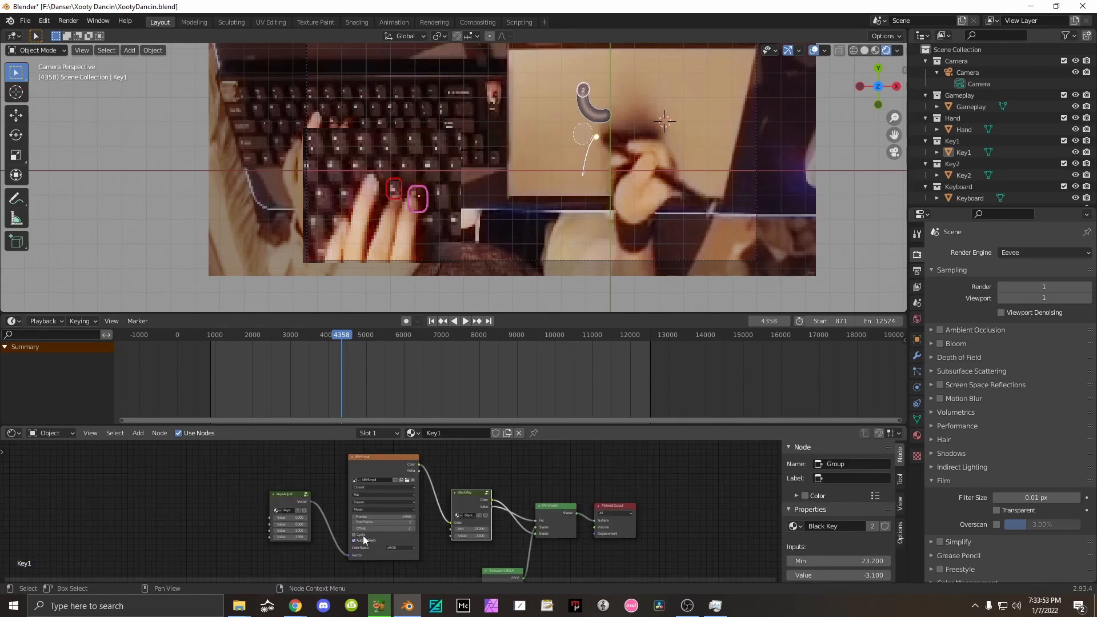
Play the animation from about frame 4377 to 4537 to check the key outlines against the fingers, and open the output properties.
scroll(377, 531, "up", 2)
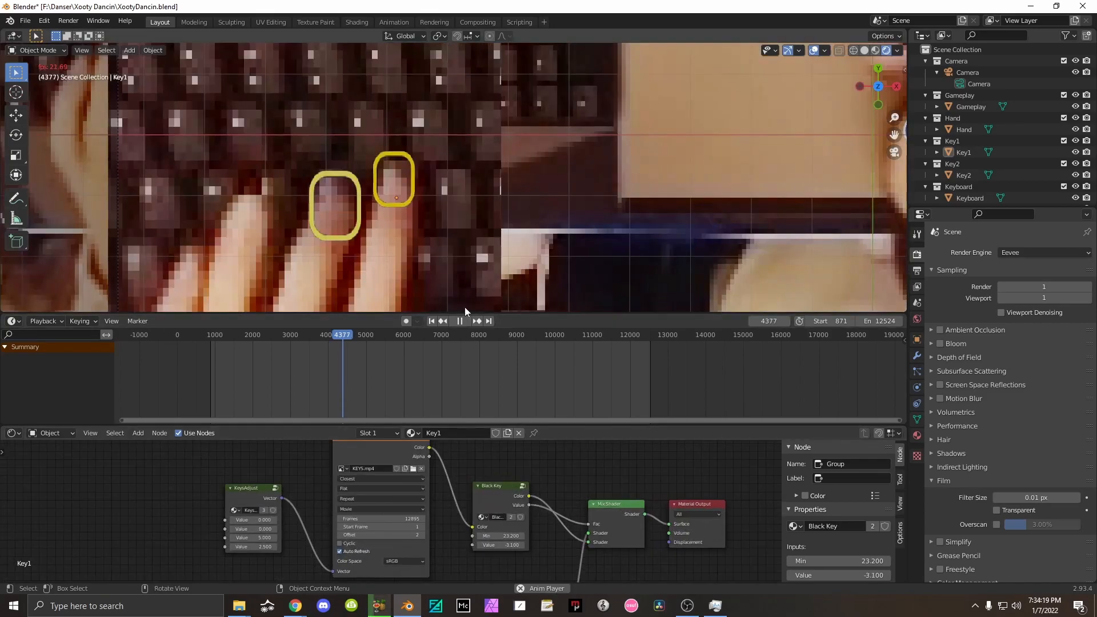
scroll(461, 244, "down", 3)
key("space")
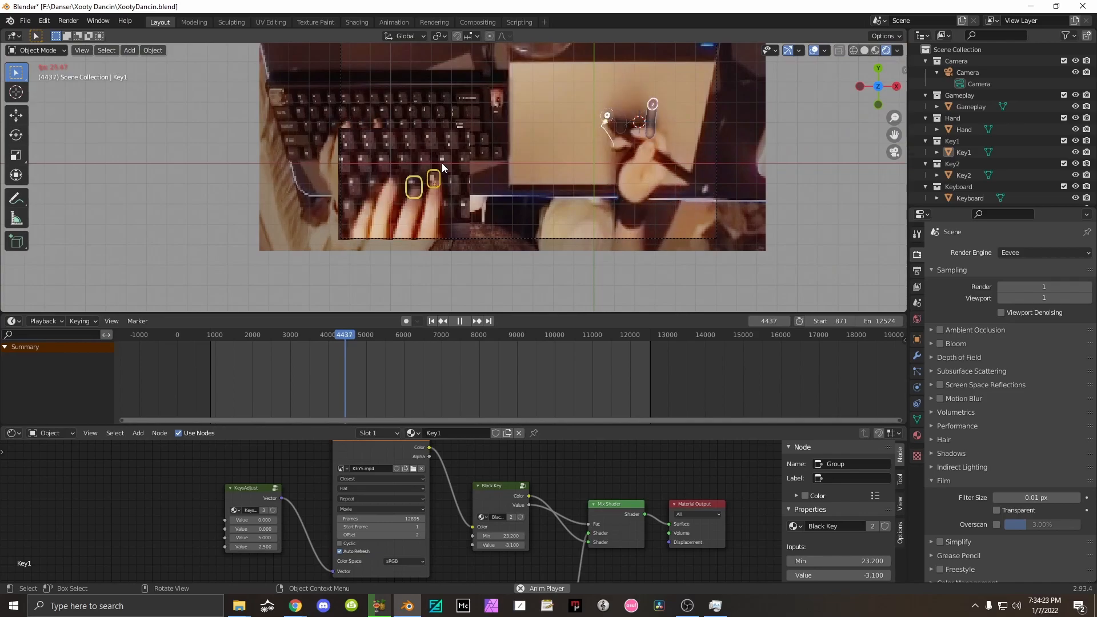
key("space")
key("space")
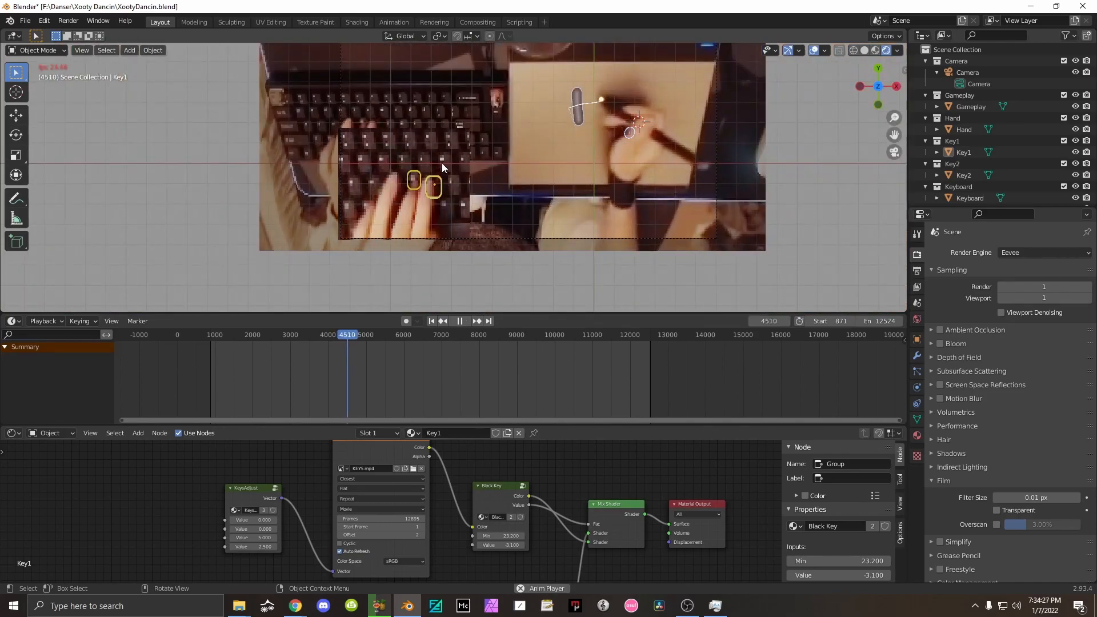
key("space")
scroll(690, 102, "up", 4)
middle_click_drag(682, 104, 321, 191, "shift")
scroll(343, 190, "down", 5)
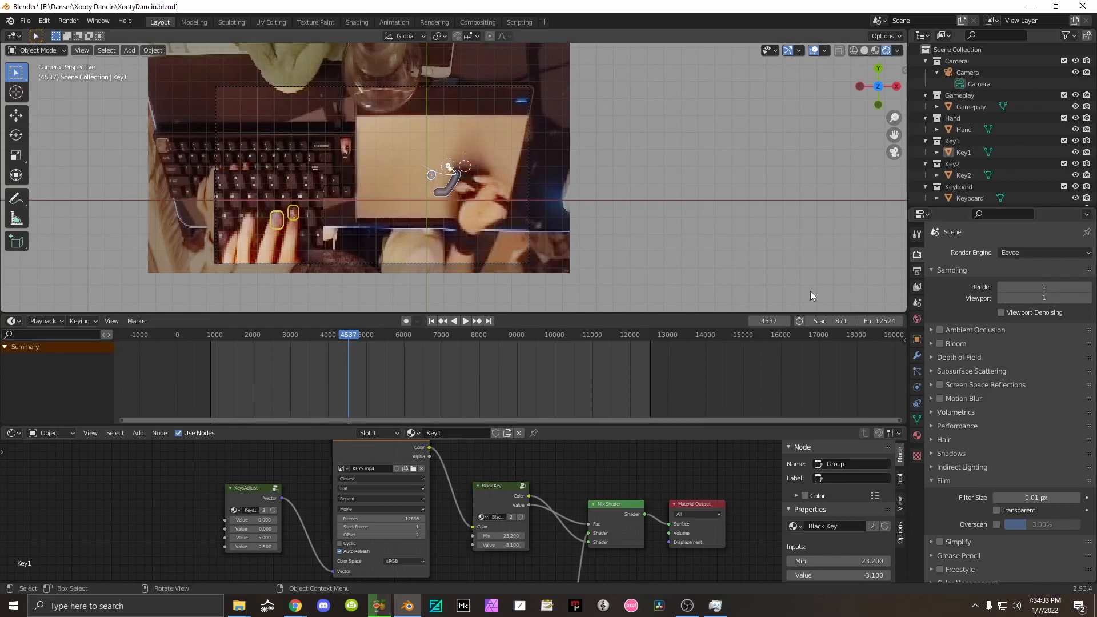
left_click(916, 273)
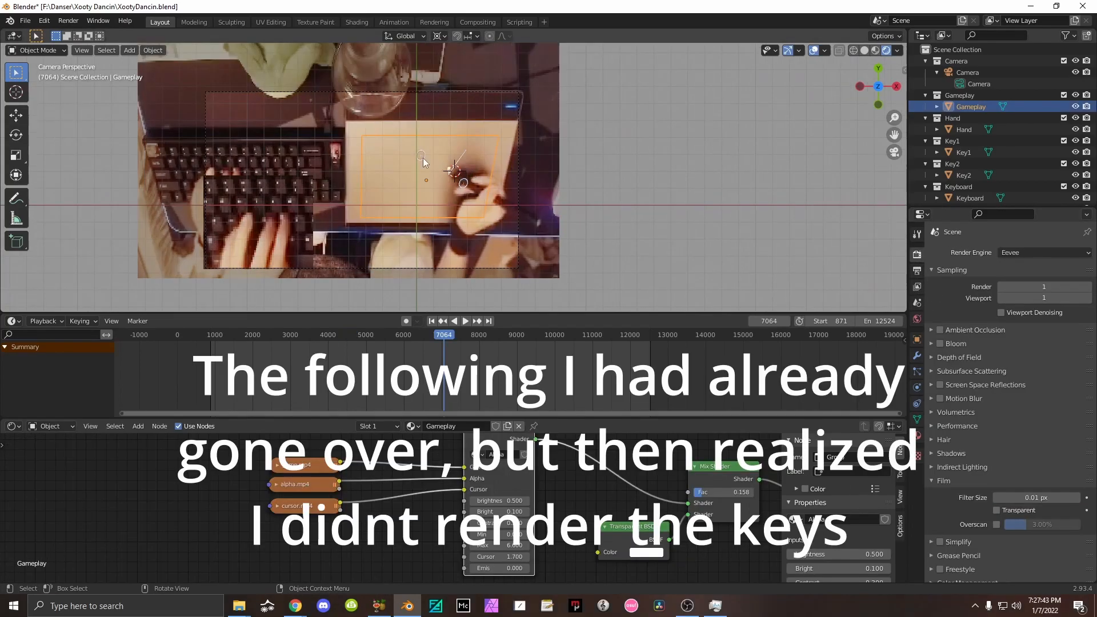
key("r")
key("y")
key("Escape")
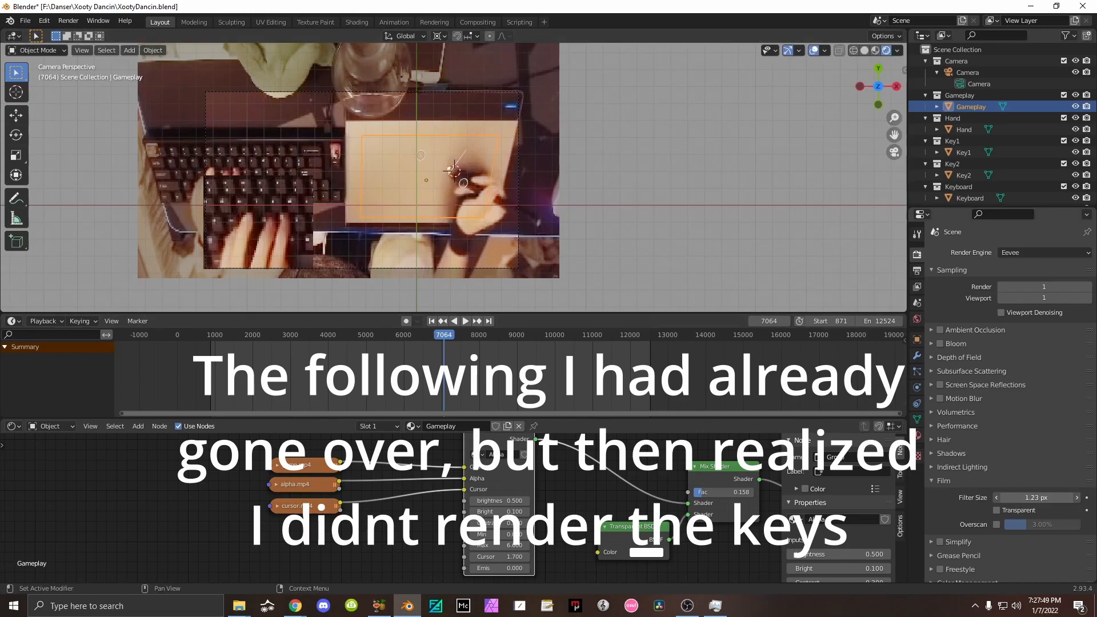
Compare film filter sizes of 1.38 px and 0.38 px on the gameplay overlay, and restore 0.01 px.
scroll(540, 196, "up", 10)
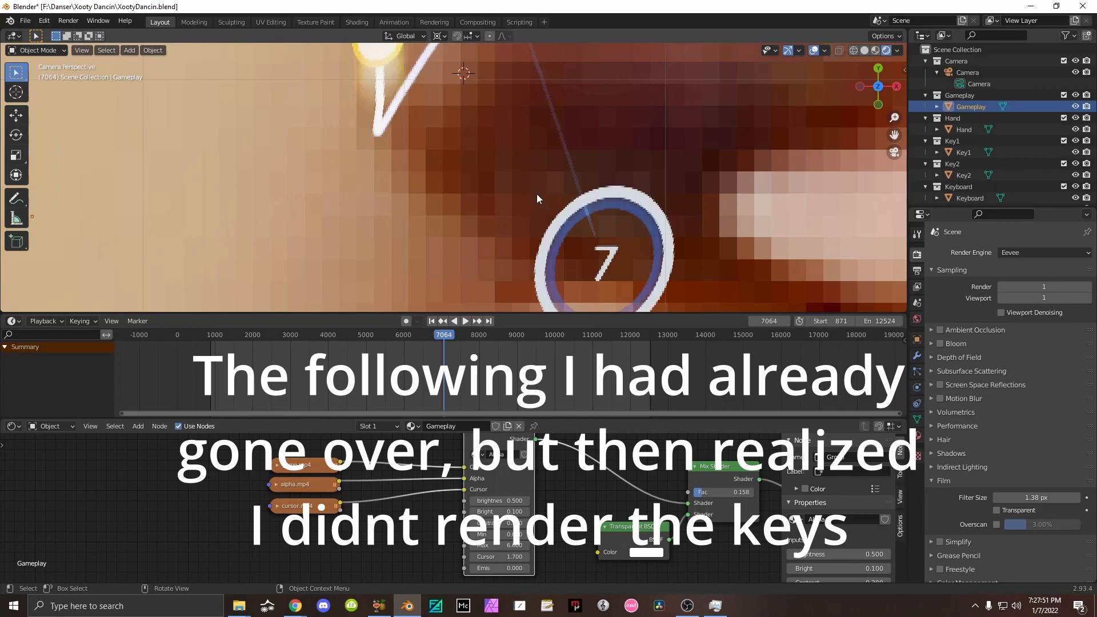
scroll(541, 196, "down", 4)
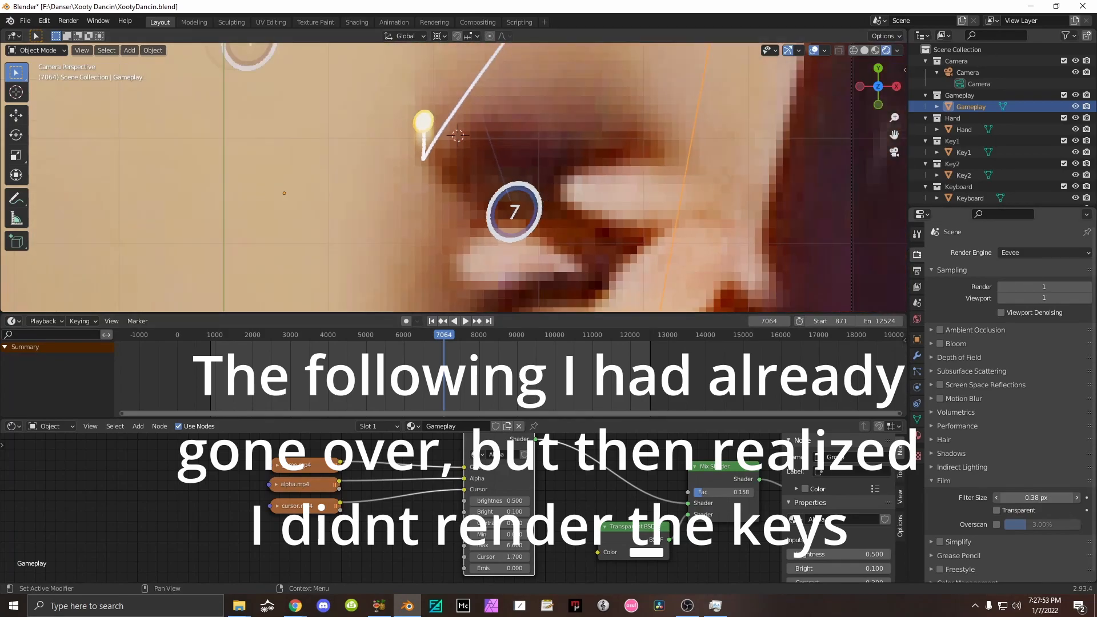
scroll(513, 162, "down", 5)
scroll(543, 170, "up", 3)
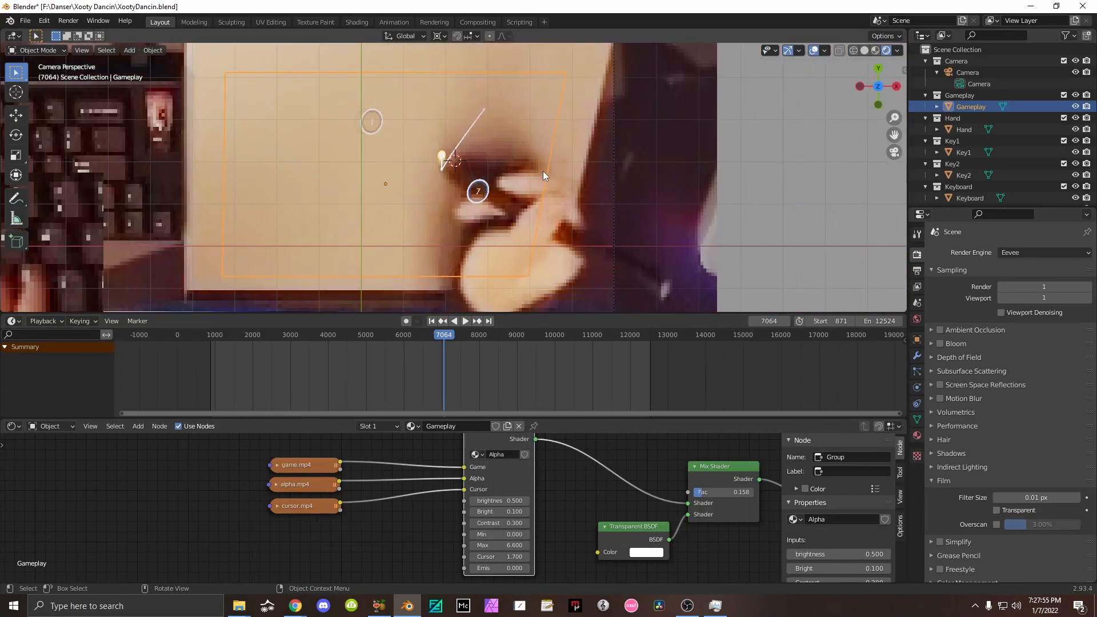
scroll(632, 180, "down", 8)
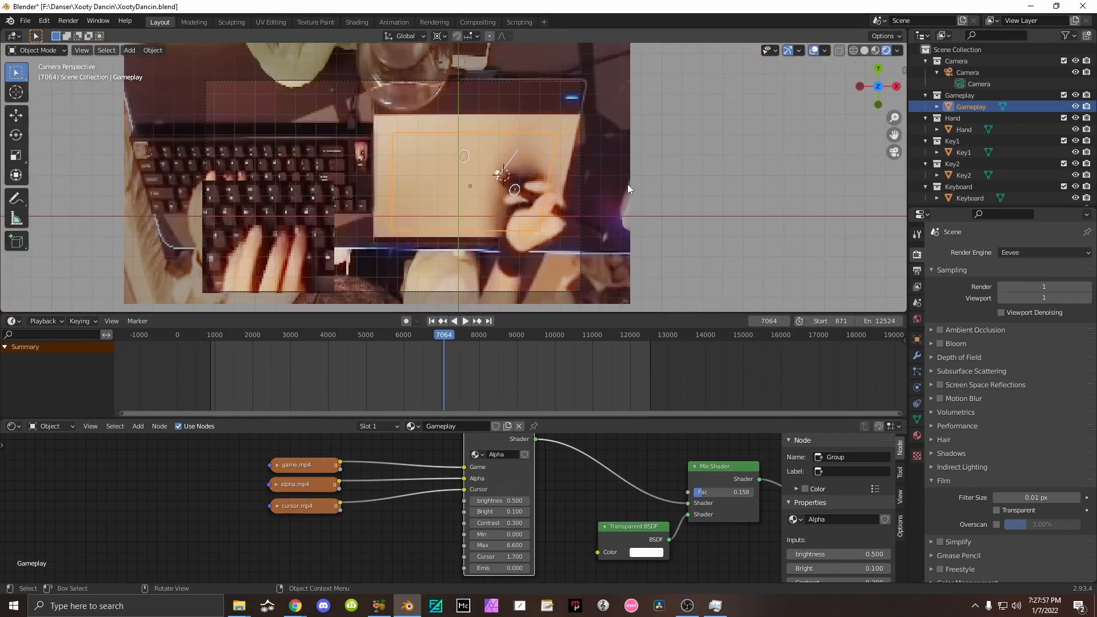
Play the animation from frame 7064 to 7504, selecting the Hand plane on the way, to check the cursor's sync with the hand.
scroll(594, 189, "up", 8)
key("space")
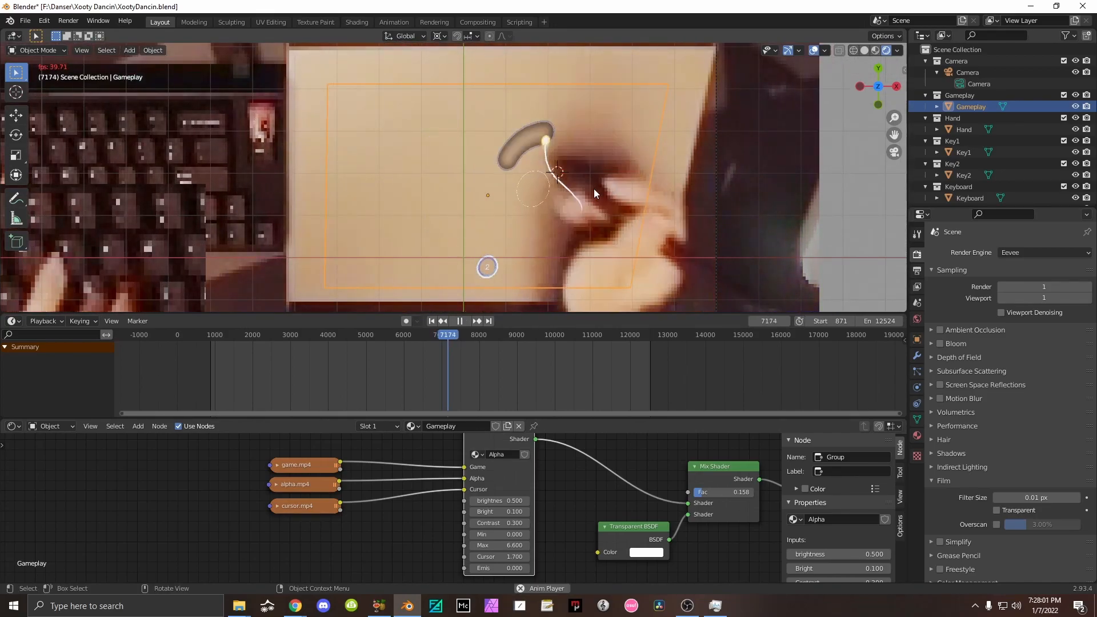
key("space")
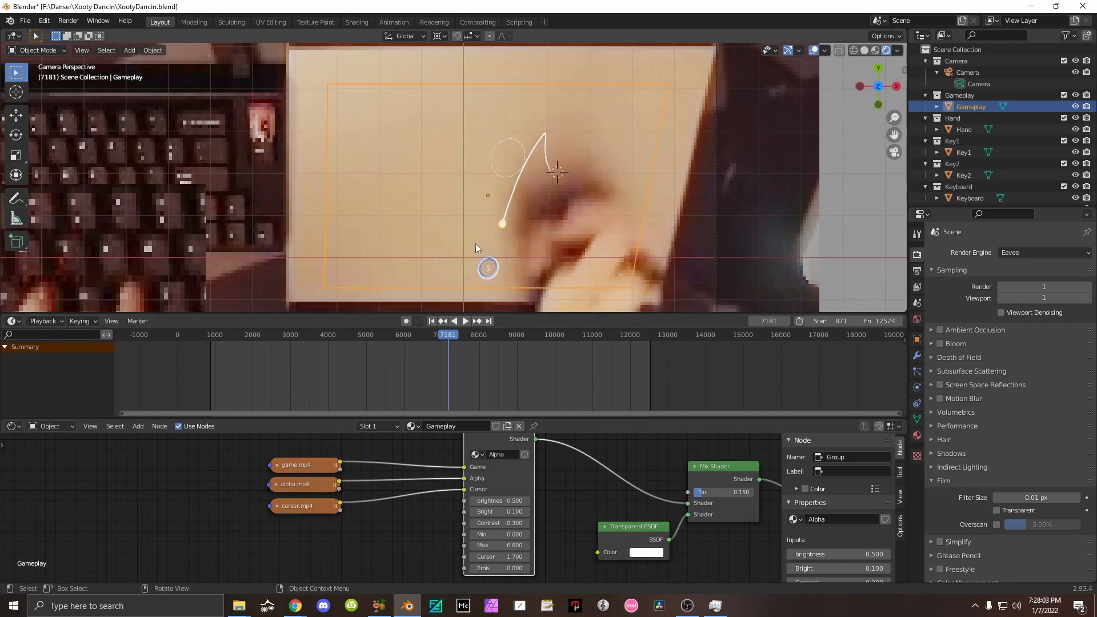
left_click(683, 216)
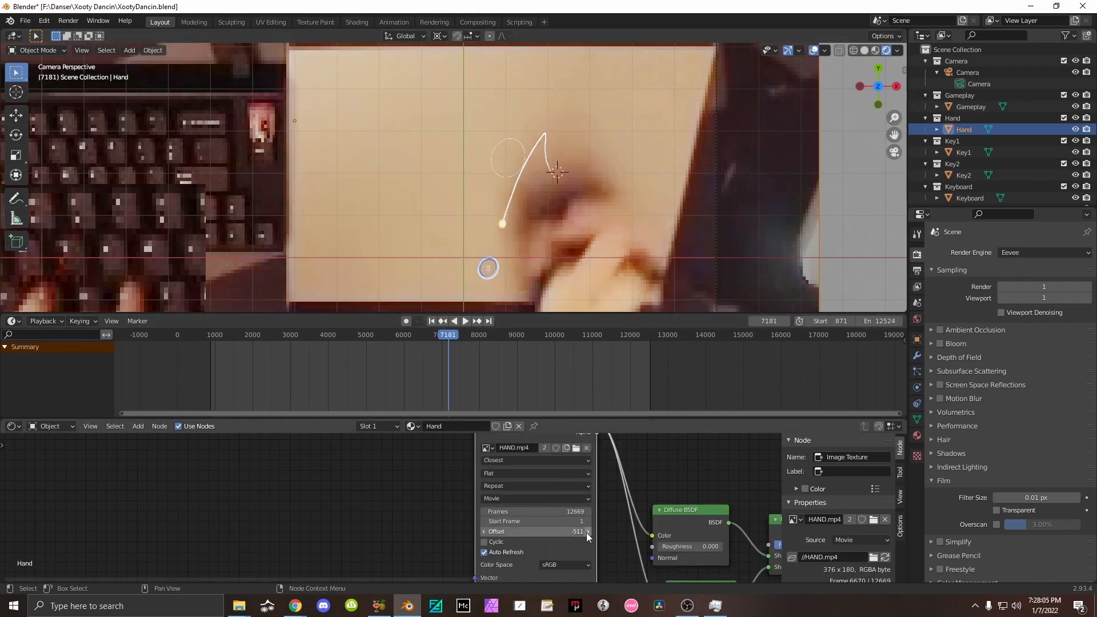
key("space")
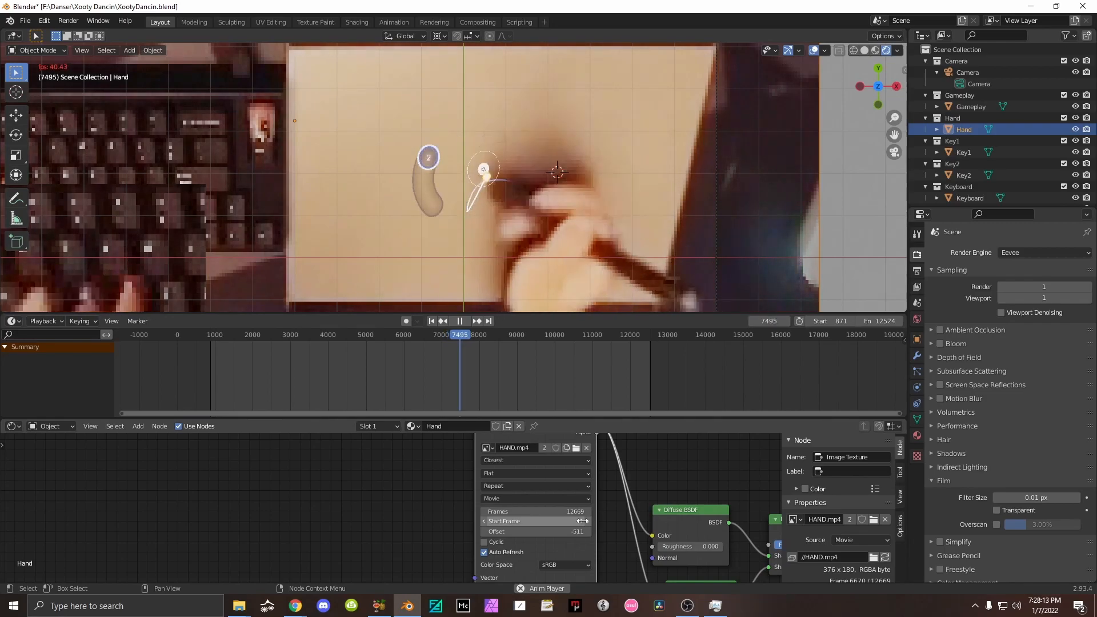
key("space")
Set the Emission node's Strength to 1 in the Hand material and inspect the footage's brightness.
left_click(632, 214)
left_click(657, 226)
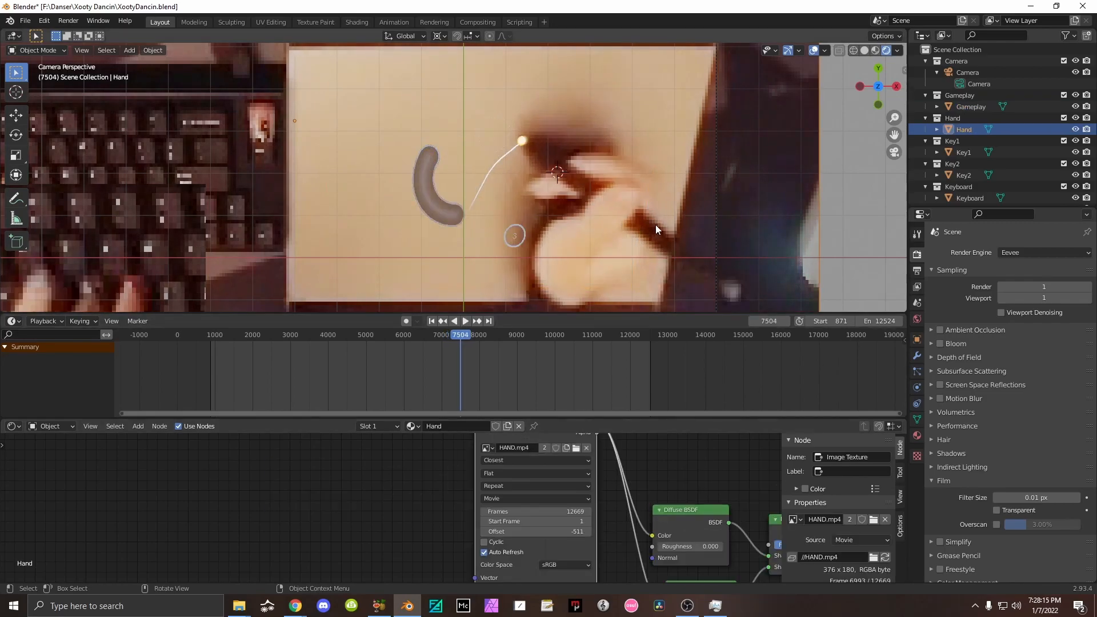
middle_click_drag(712, 522, 611, 426)
left_click(599, 528)
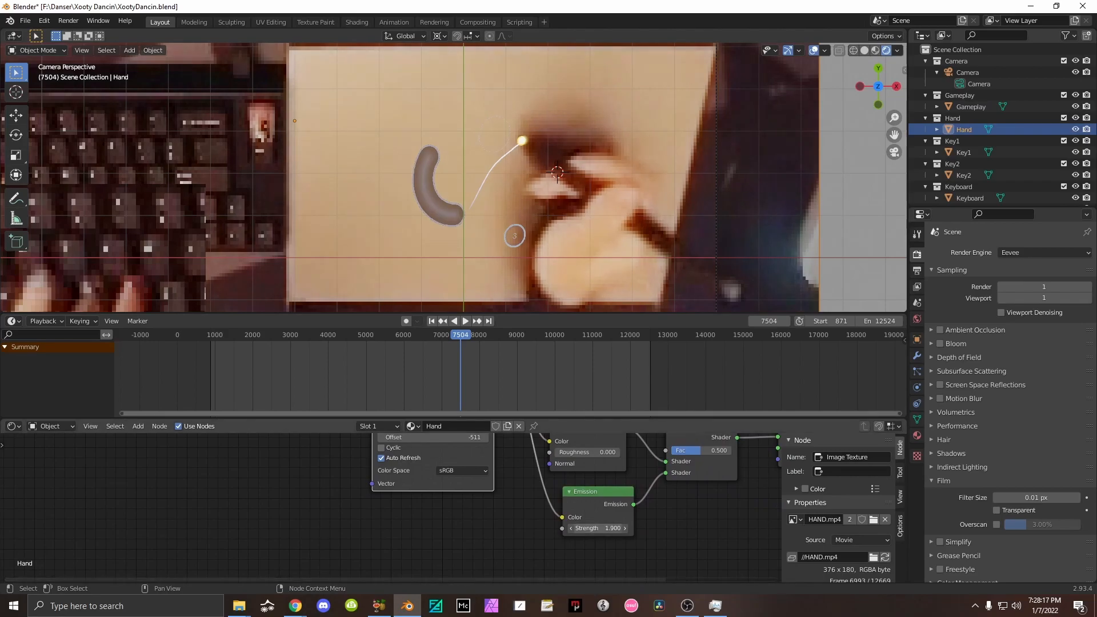
type("1")
key("Return")
scroll(553, 229, "down", 5)
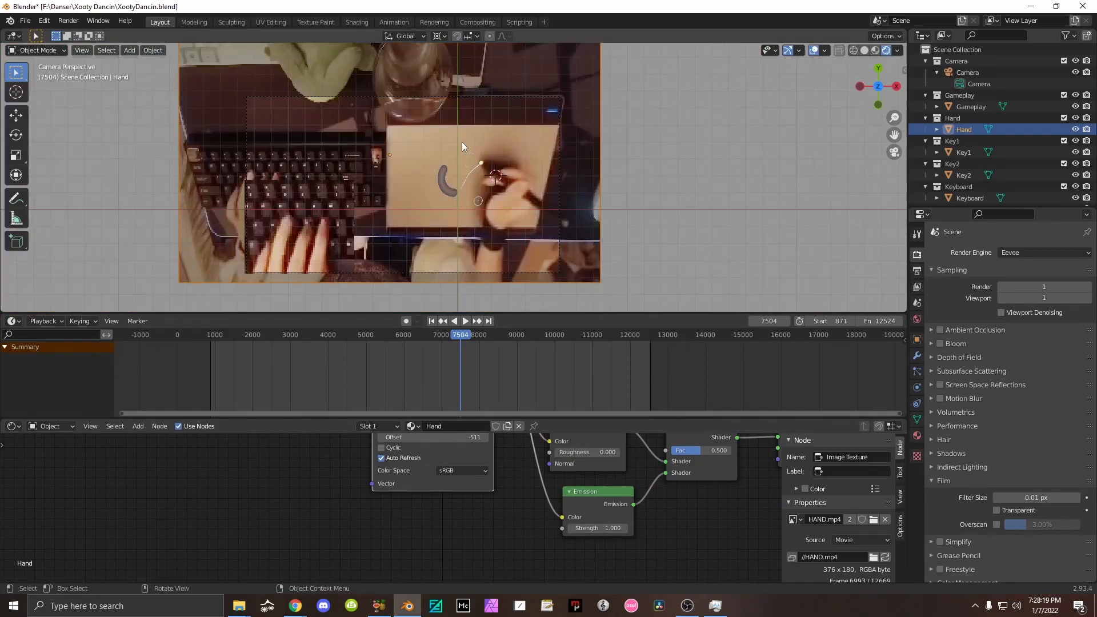
scroll(461, 142, "up", 3)
scroll(457, 143, "down", 2)
scroll(450, 144, "up", 6)
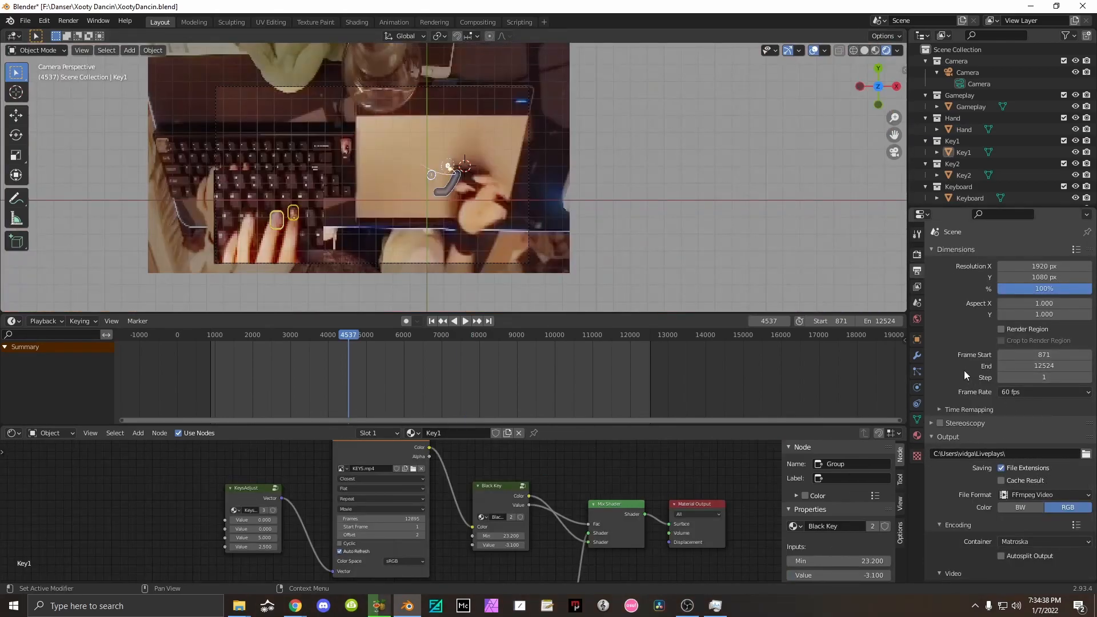
Review the output dimensions and FFmpeg encoding settings, render the animation, and minimize the render window.
scroll(990, 355, "down", 8)
scroll(973, 386, "up", 8)
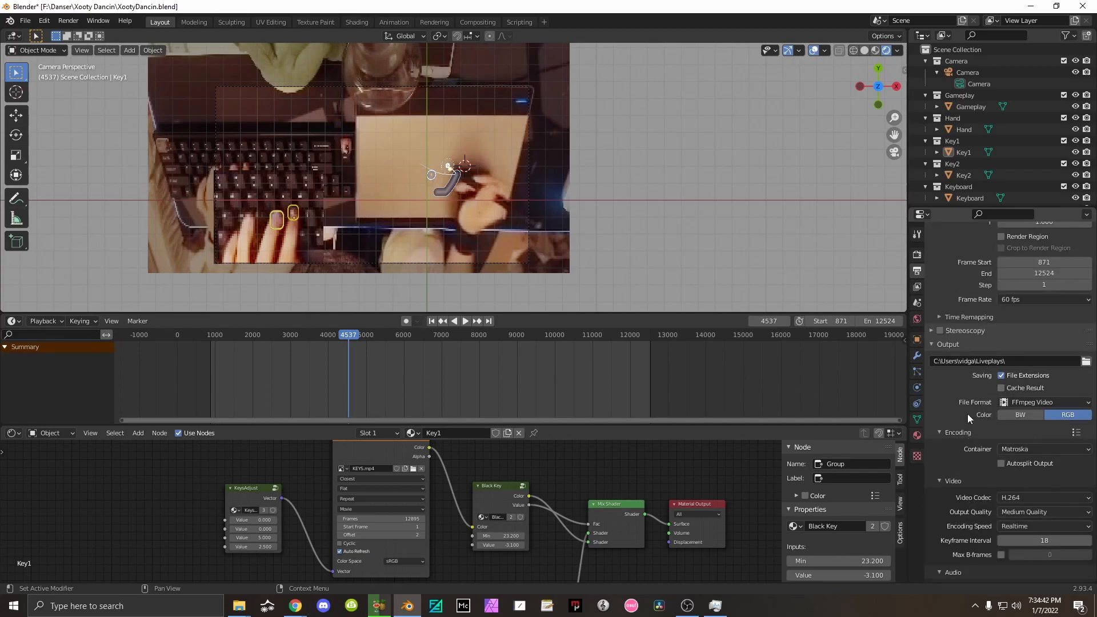
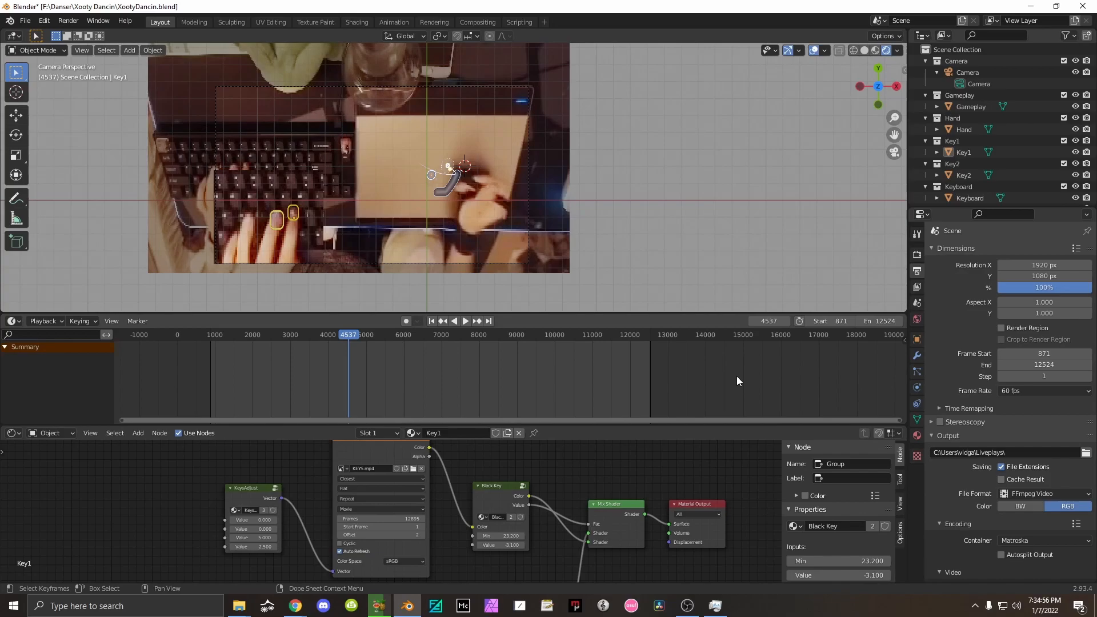
key("F12")
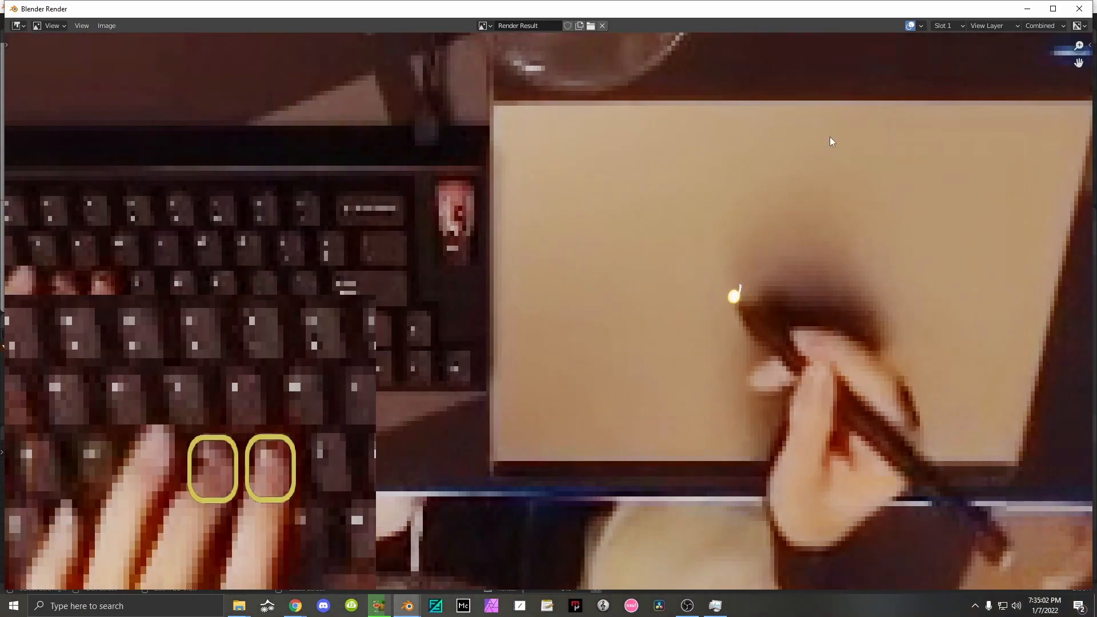
left_click(1027, 10)
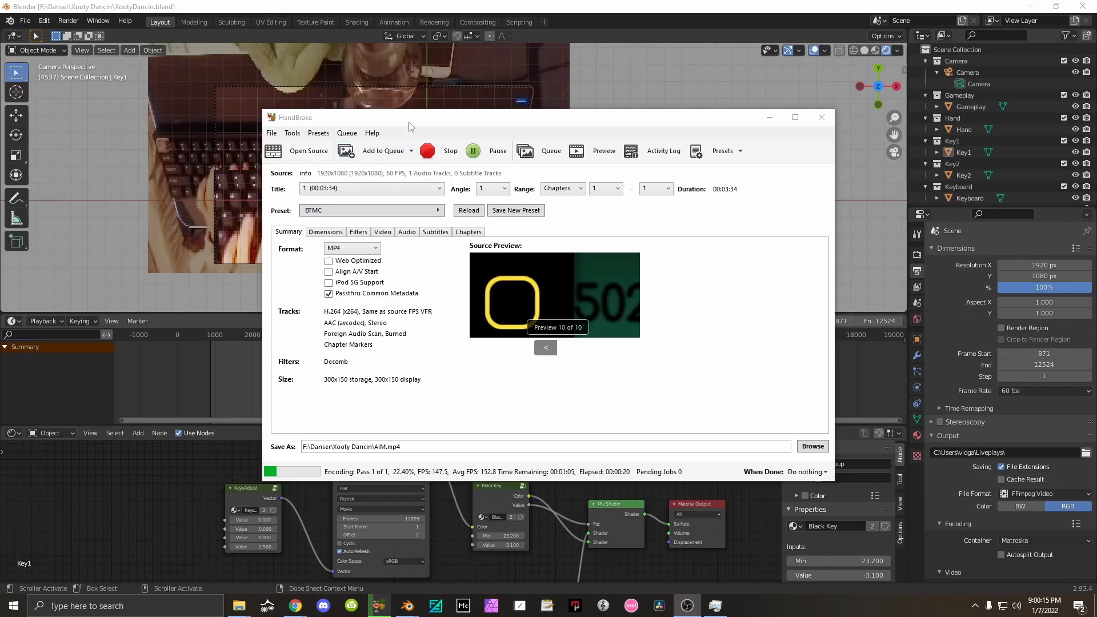
Move the HandBrake encoding window slightly and minimize it to uncover the Blender scene.
left_click_drag(409, 126, 414, 134)
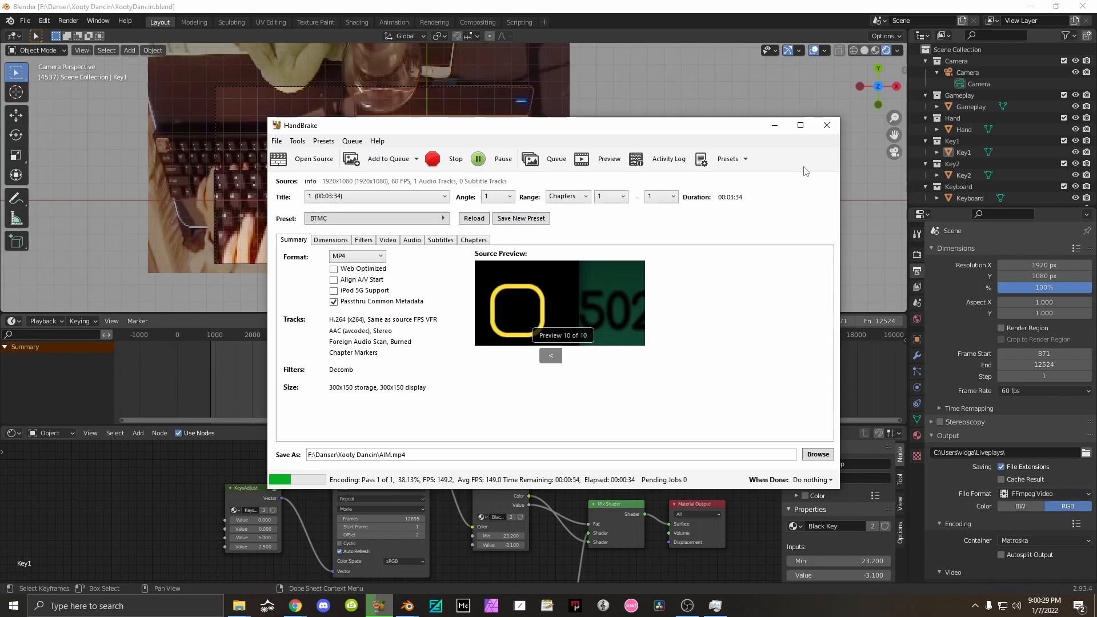
left_click(780, 125)
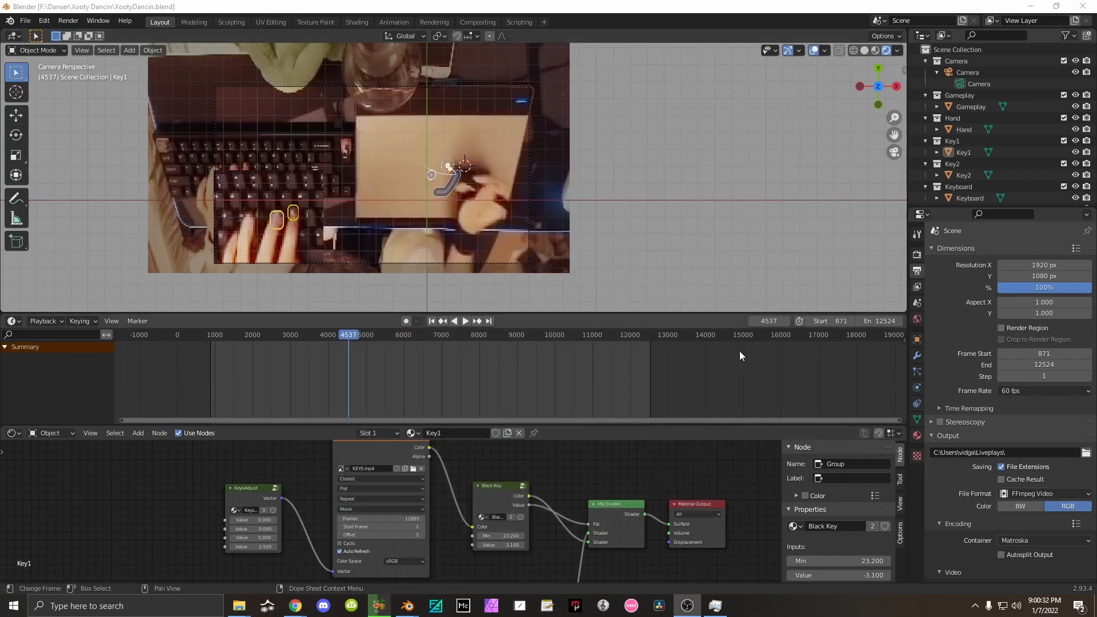
Launch DaVinci Resolve and check the progress of the AIM.mp4 encode in HandBrake.
left_click(661, 605)
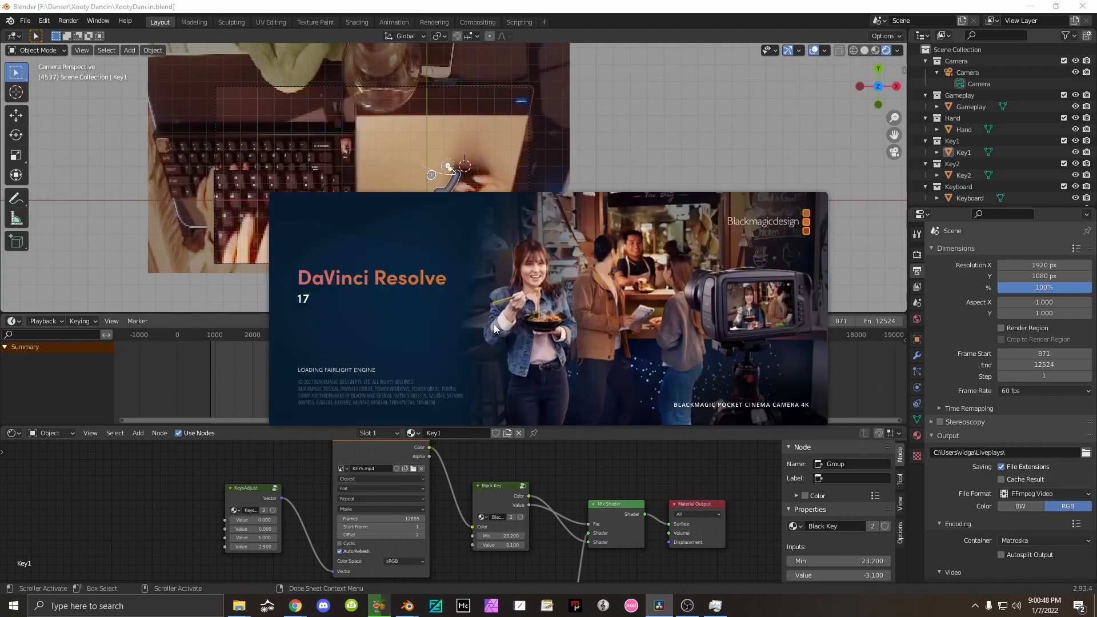
left_click(379, 606)
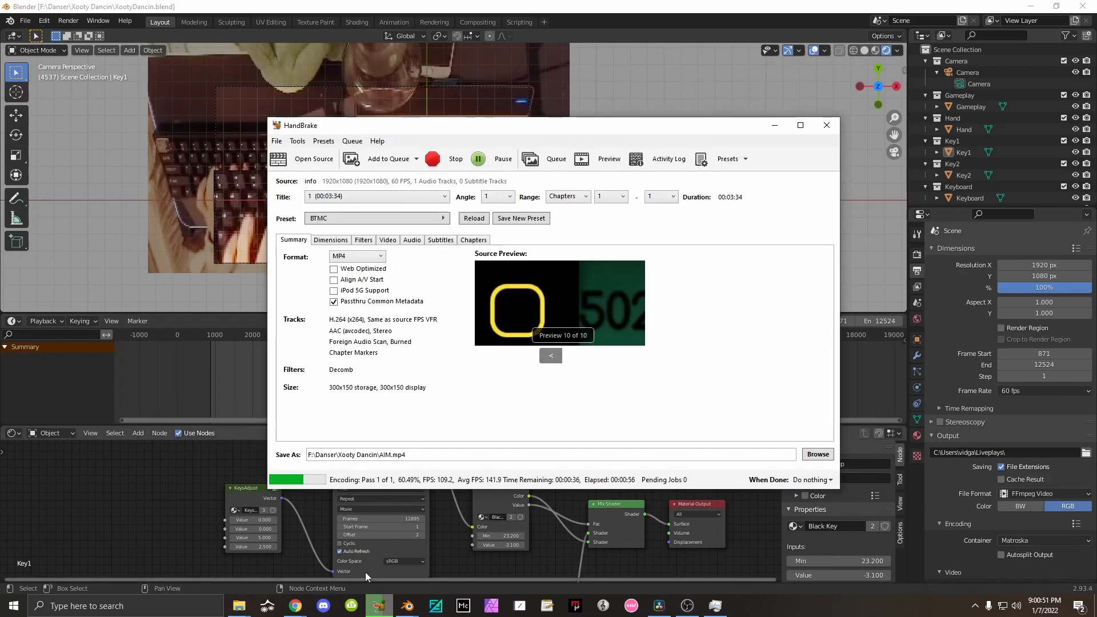
Return to Blender and close it, saving the changes to XootyDancin.blend.
left_click(159, 444)
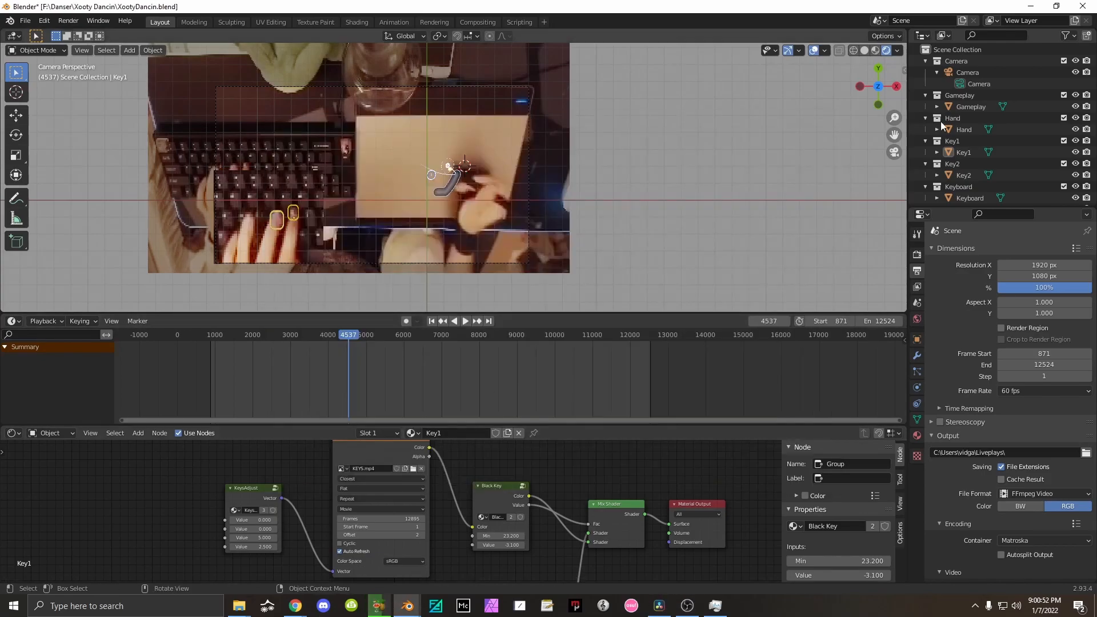
left_click(1086, 6)
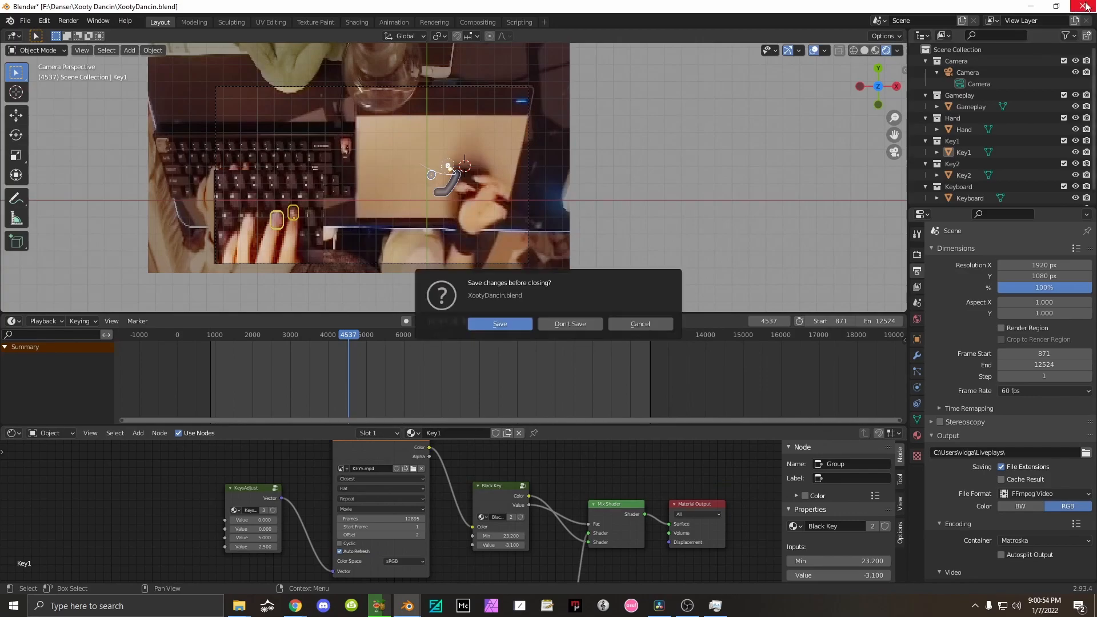
left_click(528, 323)
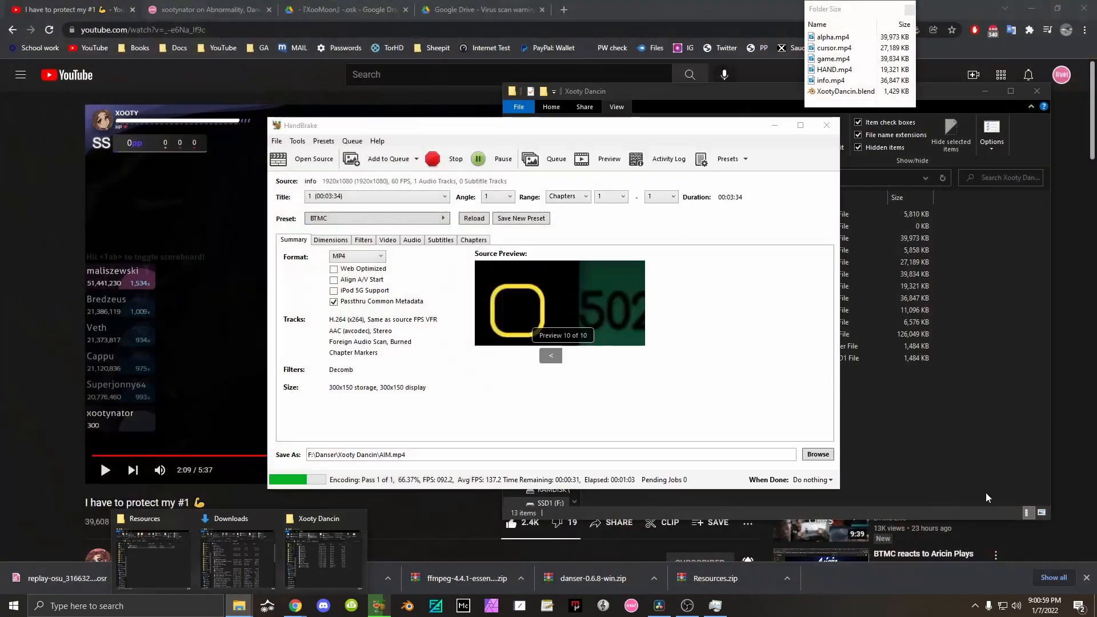
In File Explorer, bring the rendered 0871-12524.mkv from the Liveplays folder into the Xooty Dancin project folder.
left_click(284, 555)
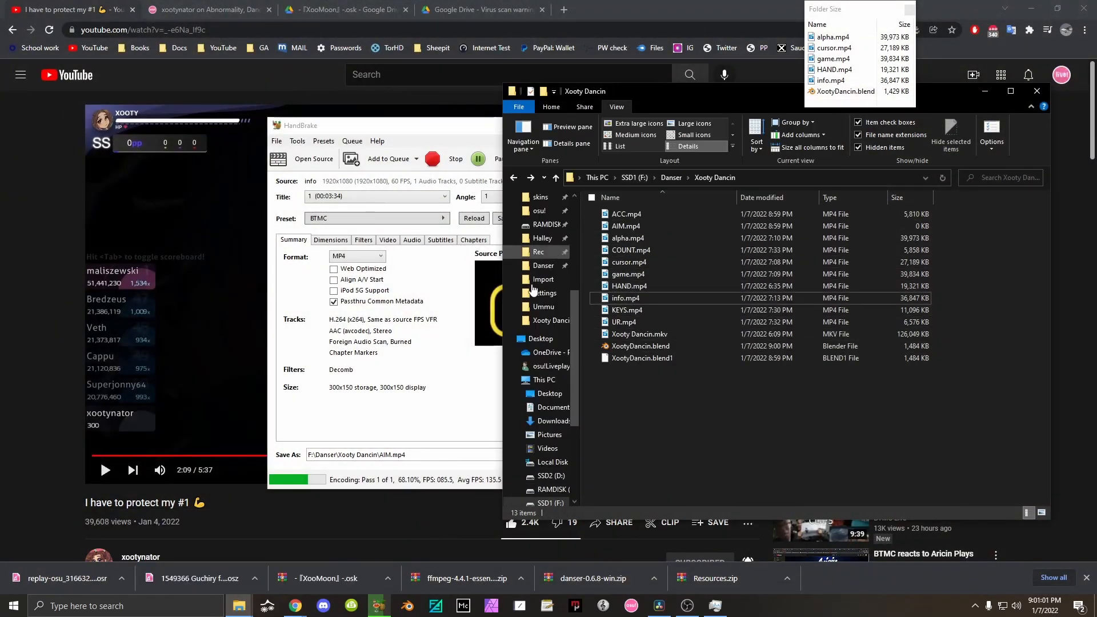
scroll(543, 293, "up", 2)
left_click(543, 224)
scroll(543, 240, "up", 2)
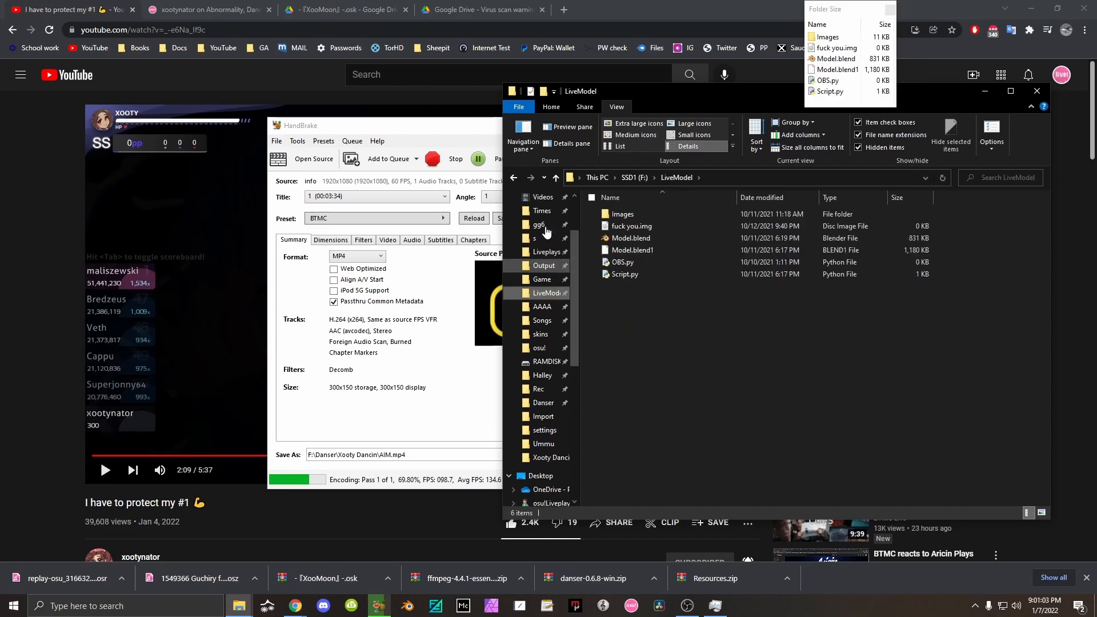
left_click(544, 252)
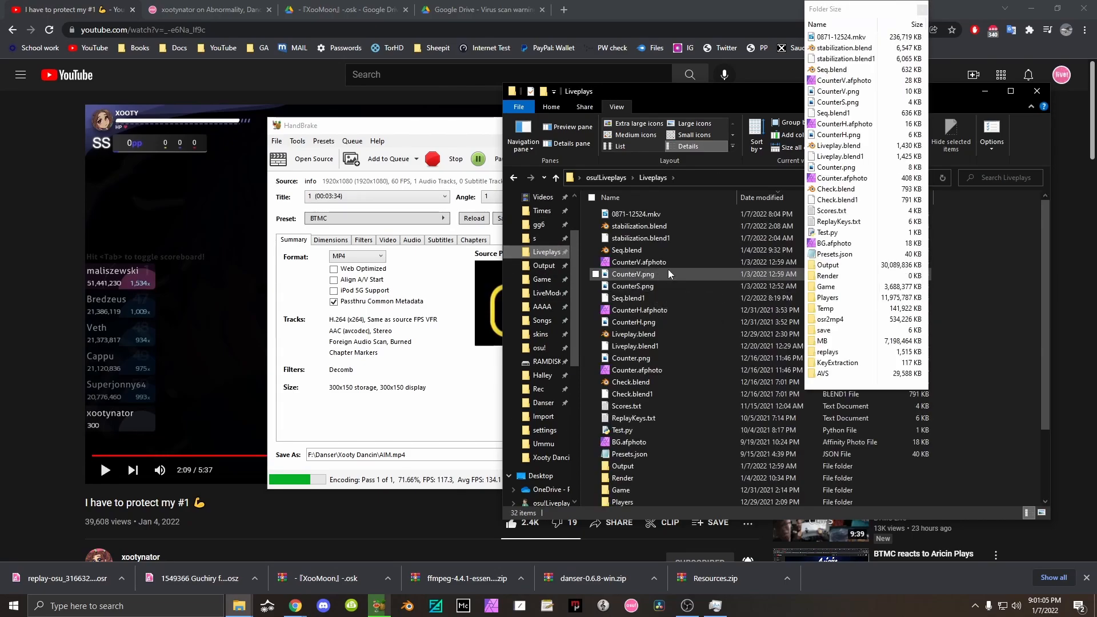
left_click(659, 213)
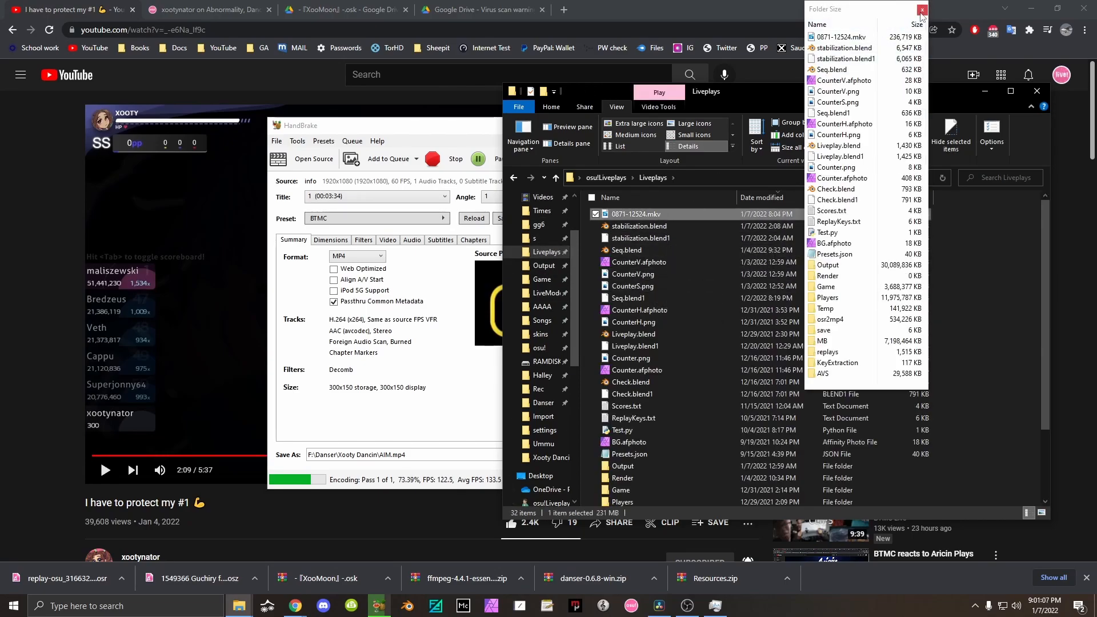
left_click(513, 178)
left_click(513, 179)
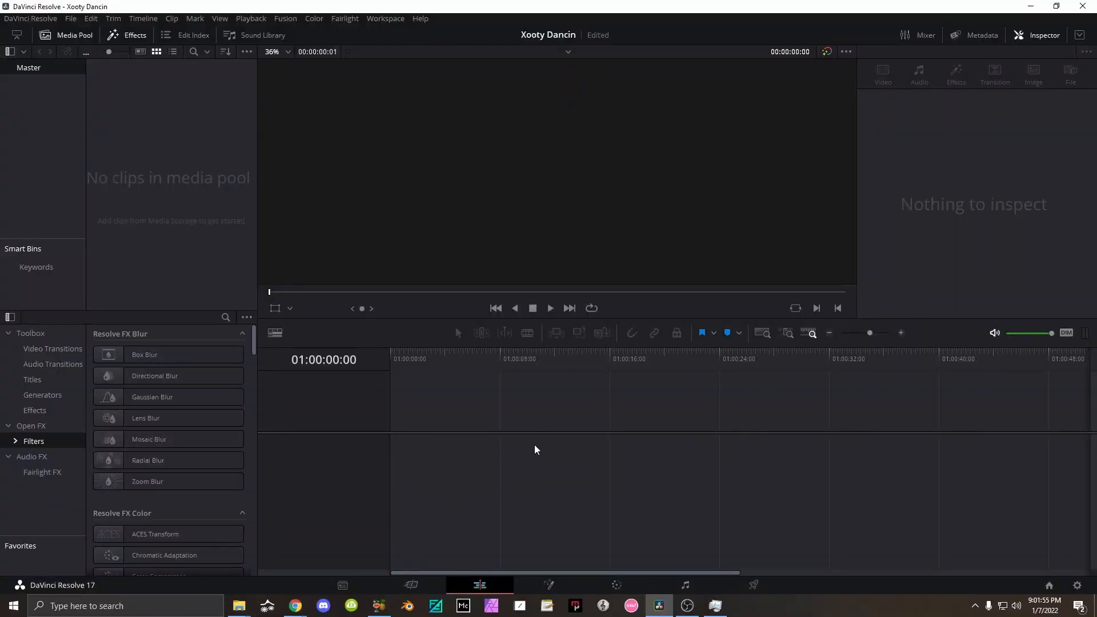
Import 0871-12524.mkv, ACC.mp4, AIM.mp4, COUNT.mp4, UR.mp4 and Xooty Dancin.mkv into Resolve's media pool, changing the project frame rate to match the clips.
key("alt+Tab")
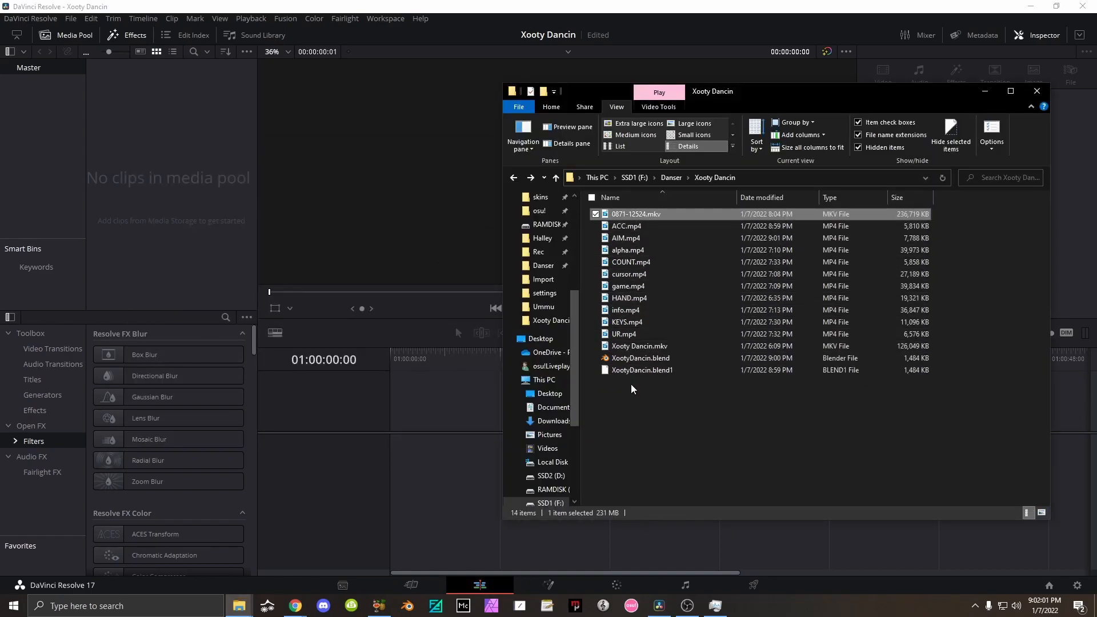
left_click(627, 227, "ctrl")
left_click(626, 239, "ctrl")
left_click(623, 263, "ctrl")
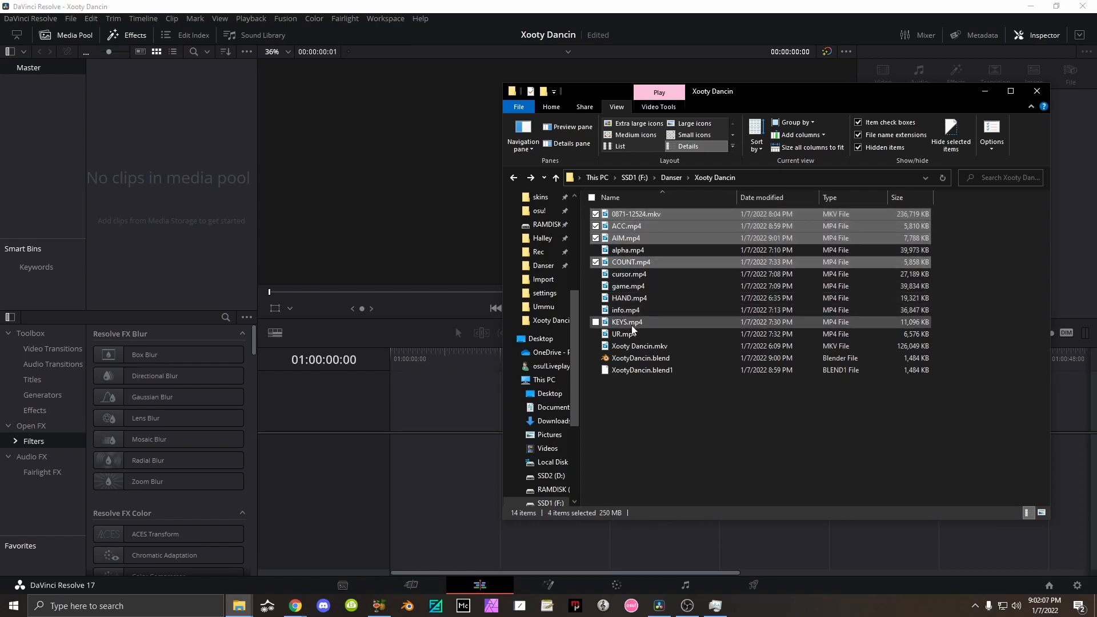
left_click(627, 336, "ctrl")
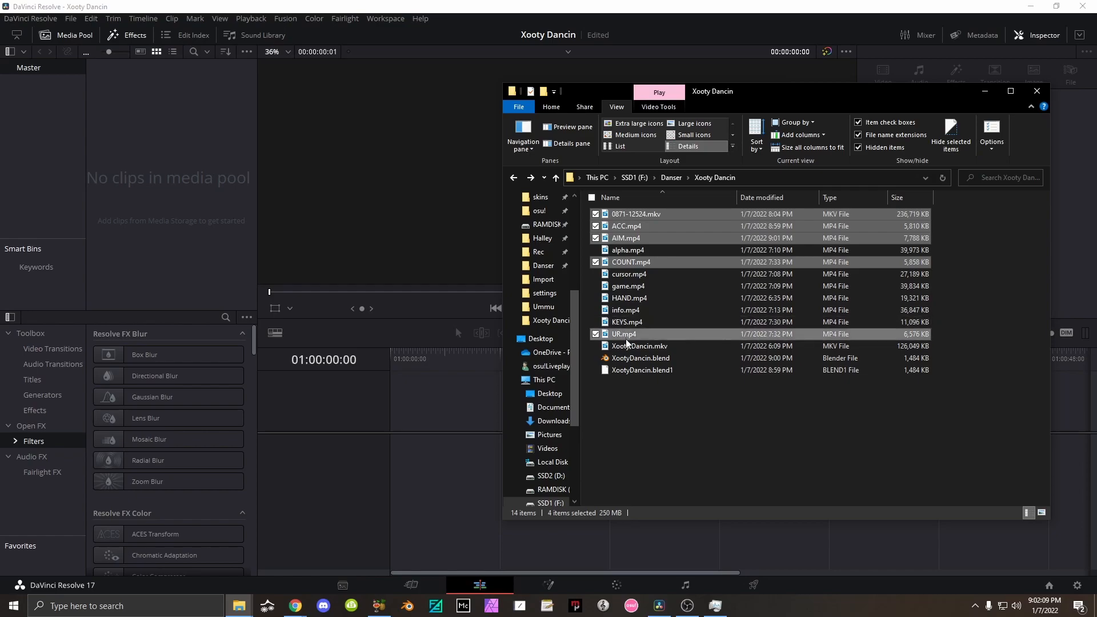
left_click(634, 347, "ctrl")
left_click_drag(634, 346, 159, 188)
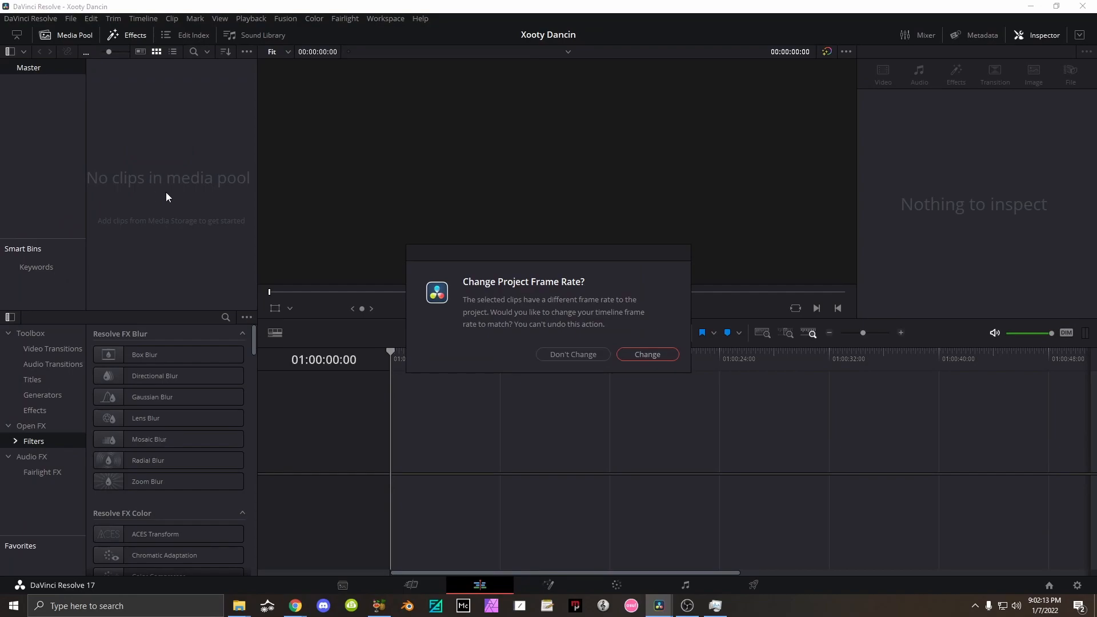
left_click(645, 355)
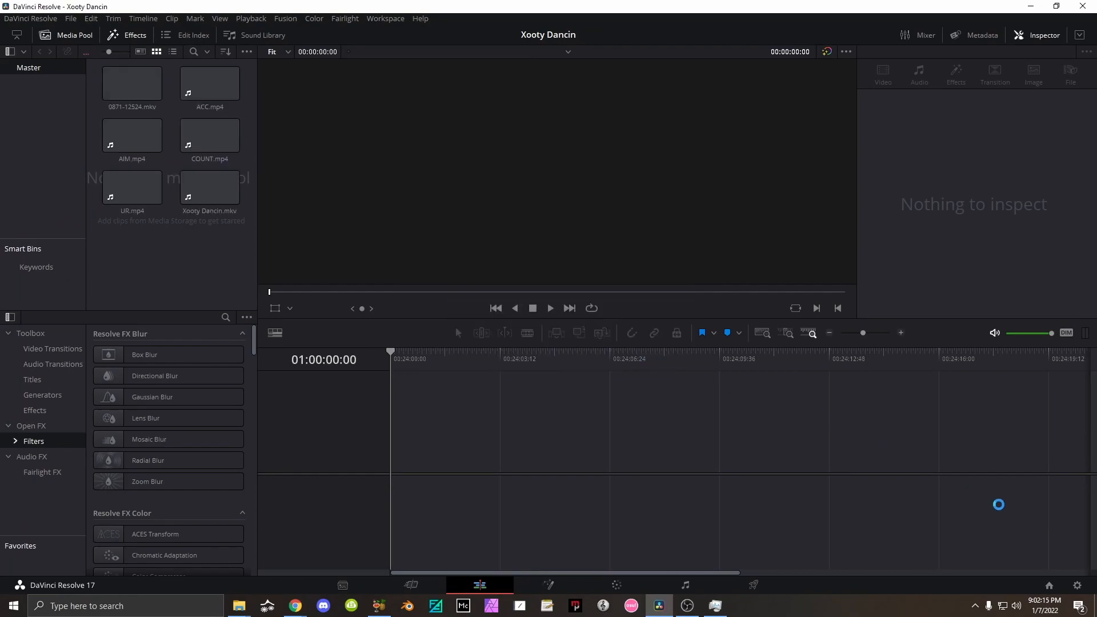
Review the project's timeline resolution and frame rate in the master settings, leaving them as they are.
left_click(1076, 587)
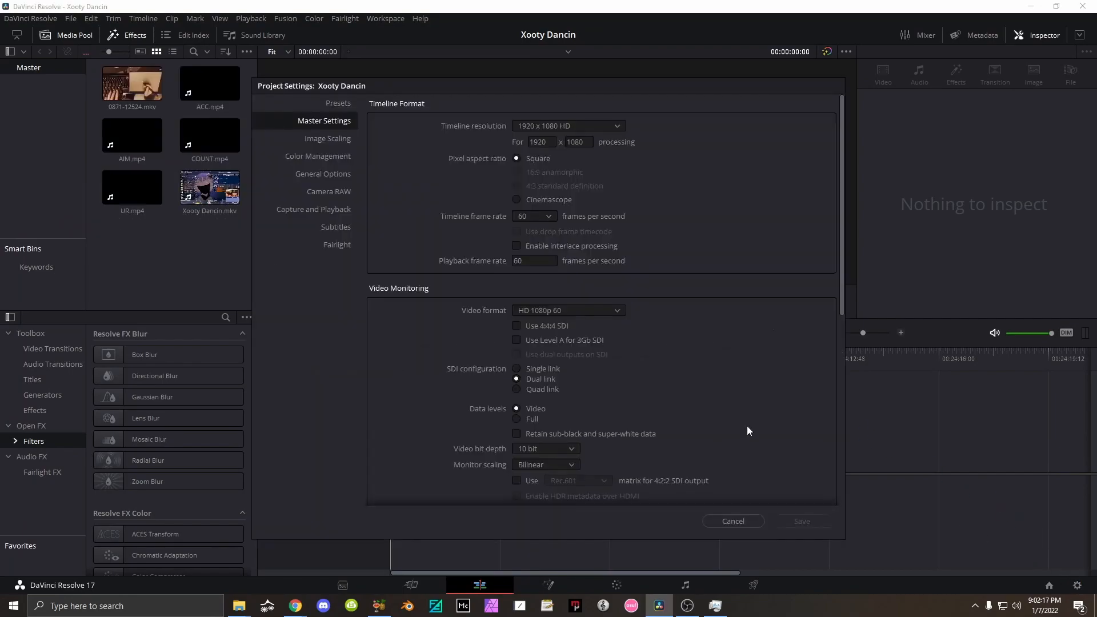
scroll(571, 354, "down", 5)
scroll(629, 400, "up", 5)
left_click(733, 522)
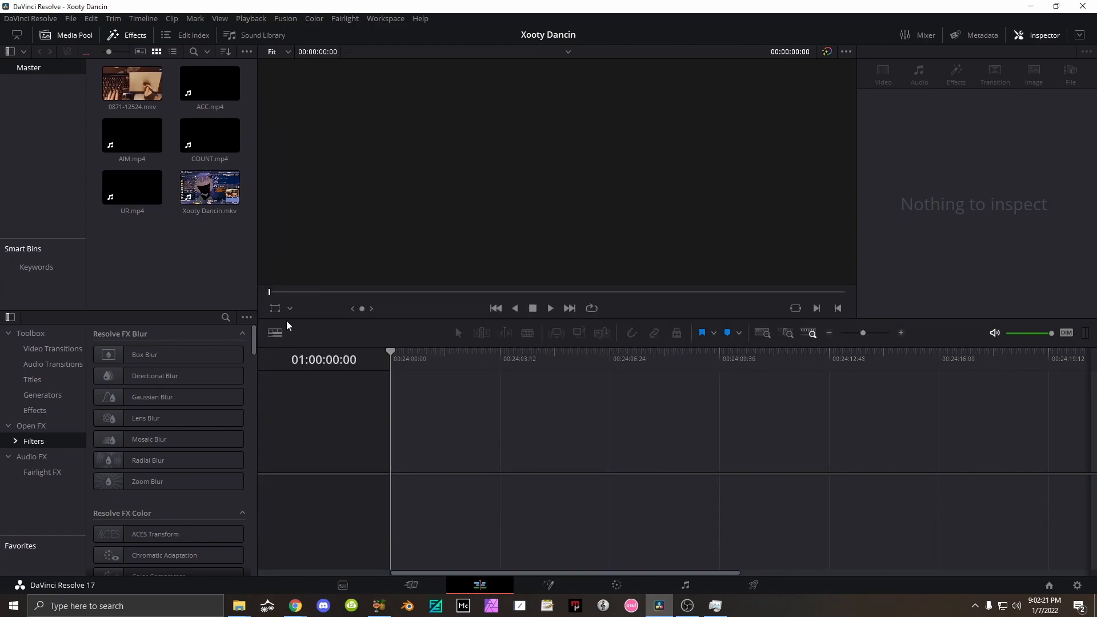
Create a timeline by placing Xooty Dancin.mkv at the start of the empty sequence.
left_click(210, 187)
left_click(172, 252)
left_click_drag(209, 189, 398, 473)
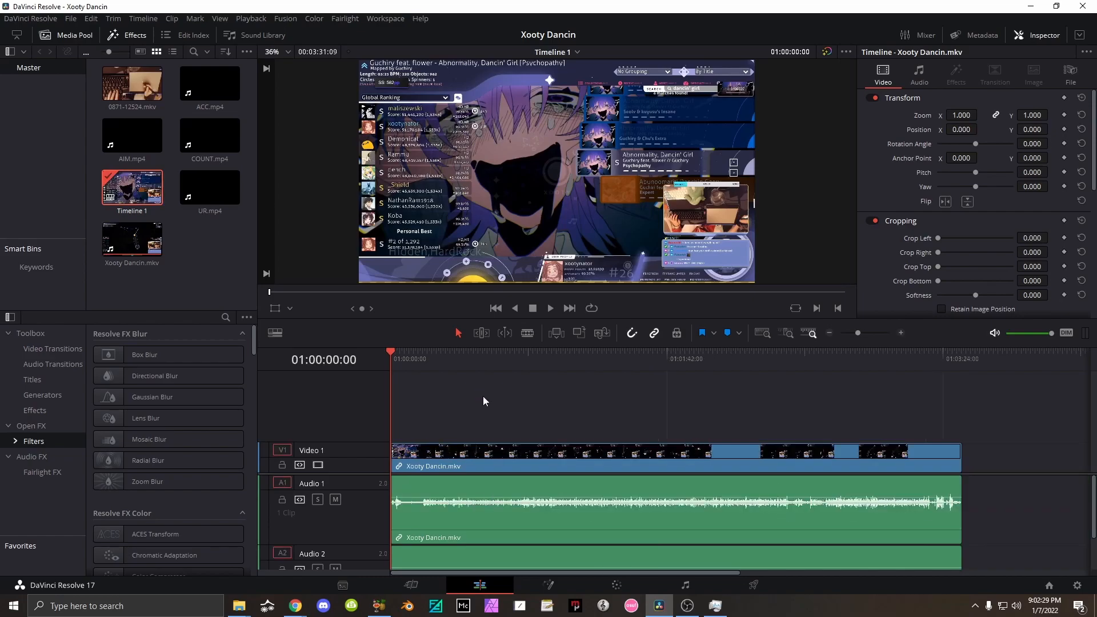
Delete the Xooty Dancin.mkv audio clip on Audio 2, without its linked clips, and give the video tracks more room.
scroll(676, 520, "down", 2)
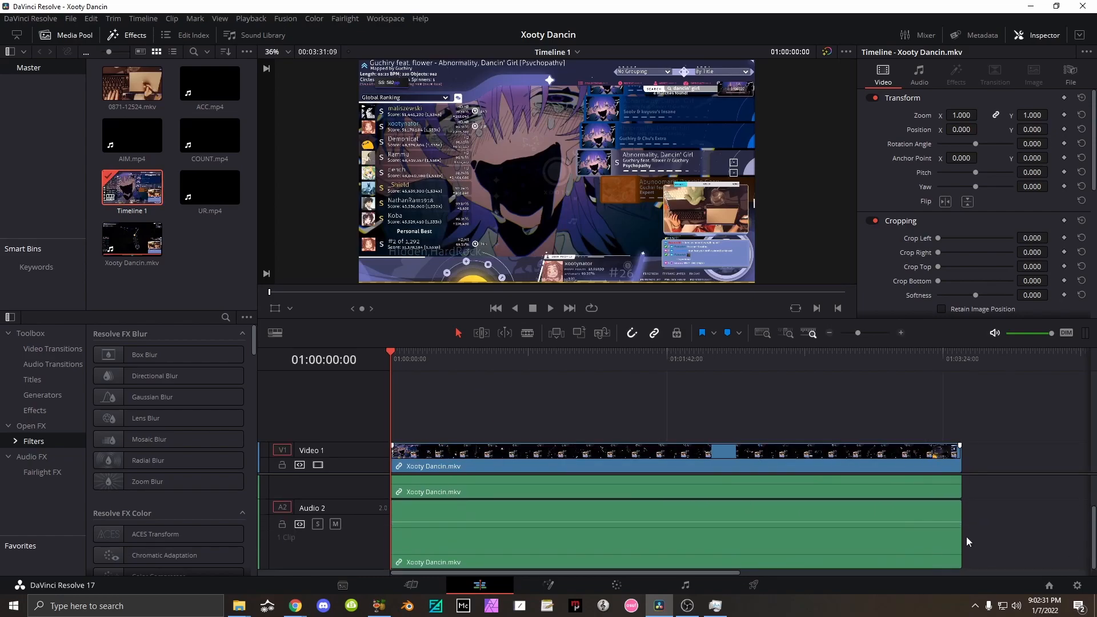
left_click(797, 543)
key("Delete")
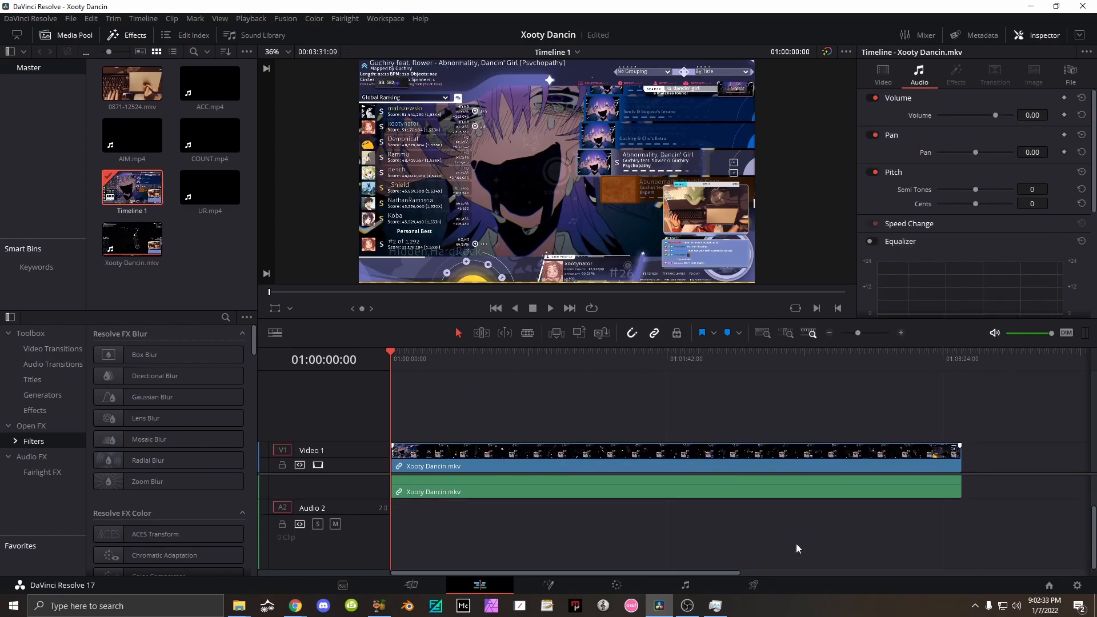
scroll(795, 543, "up", 2)
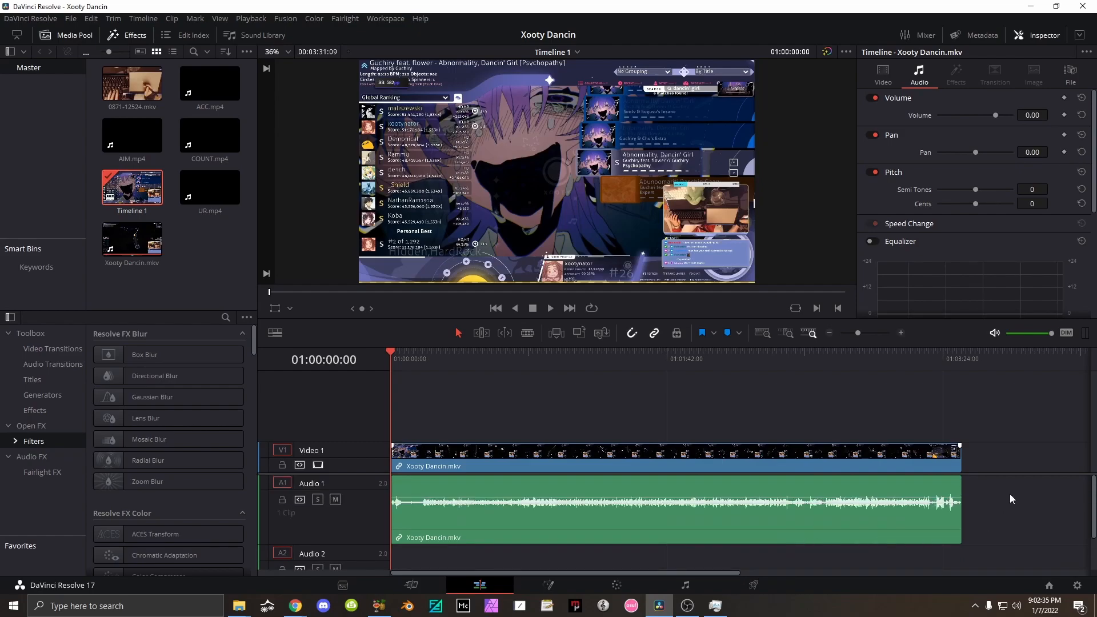
left_click_drag(983, 474, 985, 486)
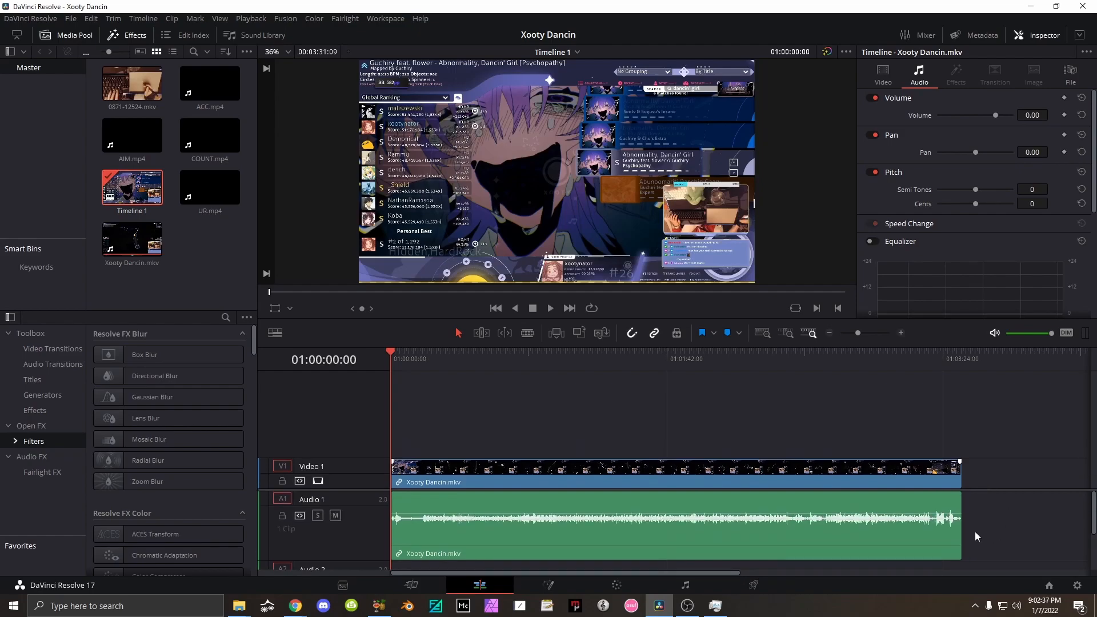
Play through the recording's opening and place 0871-12524.mkv on a new Video 2 track above it.
key("space")
key("space")
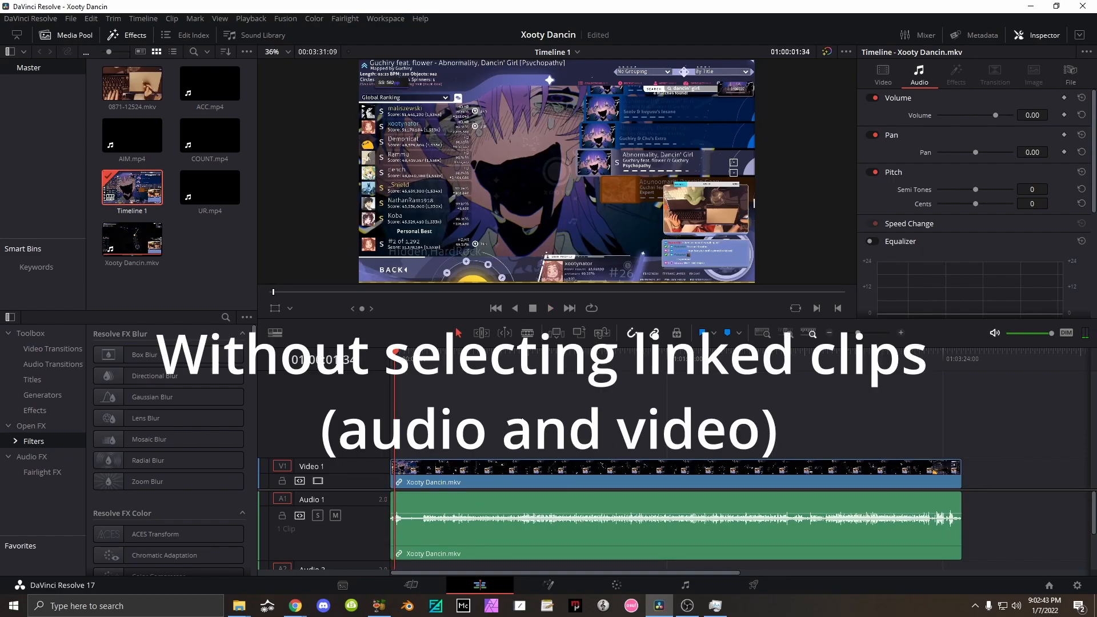
left_click_drag(404, 354, 407, 379)
key("space")
left_click_drag(132, 83, 430, 439)
Find where the music starts in the Xooty Dancin.mkv audio and park the playhead there at 01:00:12:22.
key("space")
left_click(425, 365)
key("space")
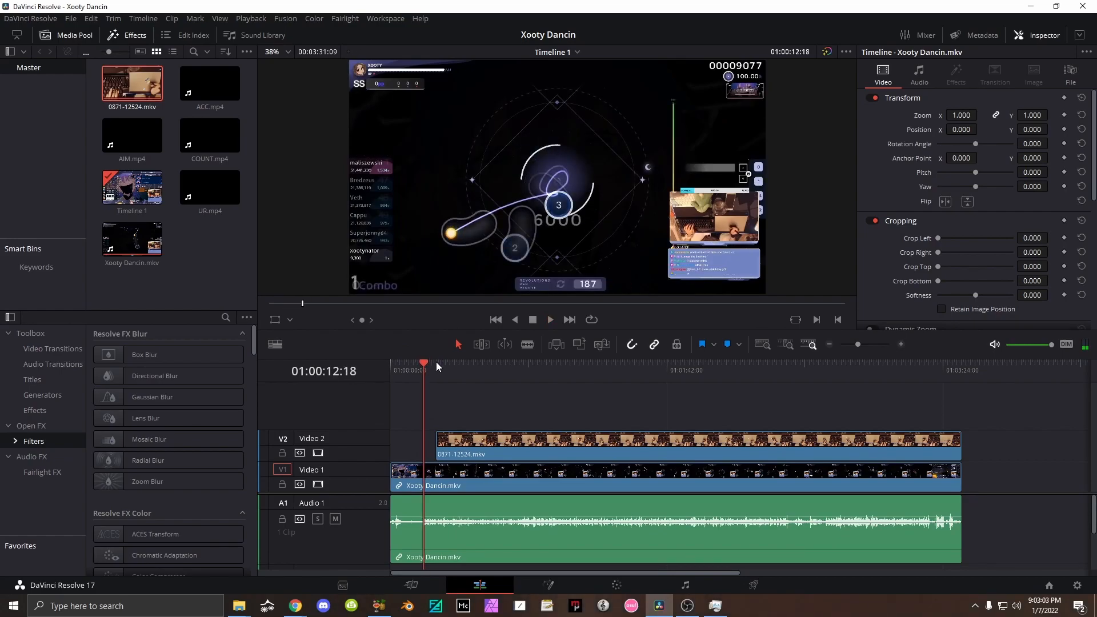
left_click(726, 364)
left_click_drag(417, 363, 423, 366)
scroll(445, 496, "up", 1, "alt")
scroll(446, 496, "up", 4, "alt")
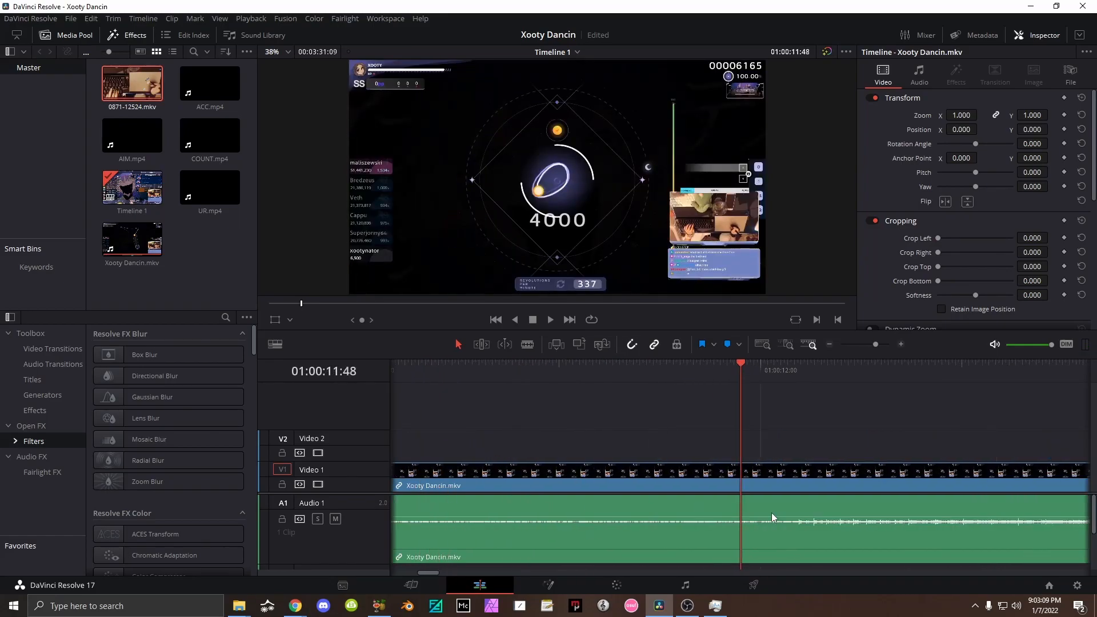
left_click(812, 372)
left_click_drag(811, 373, 821, 379)
Shift the 0871-12524.mkv clip along Video 2 until its gameplay matches the recording at the playhead, and play it to check the sync.
scroll(863, 415, "down", 5, "alt")
left_click_drag(698, 449, 592, 447)
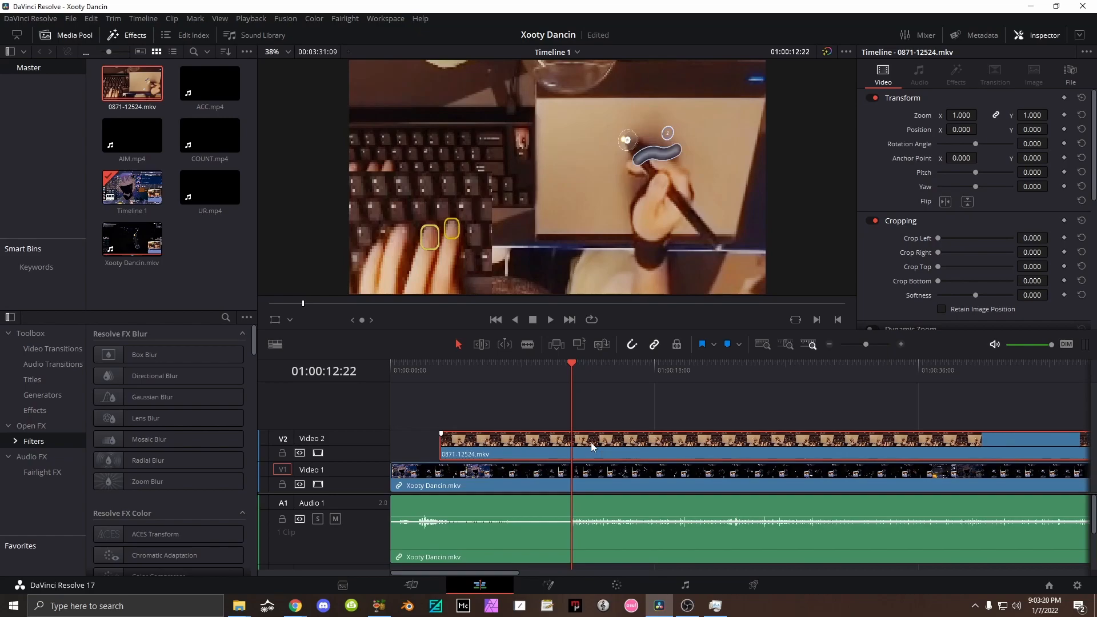
key("shift+period")
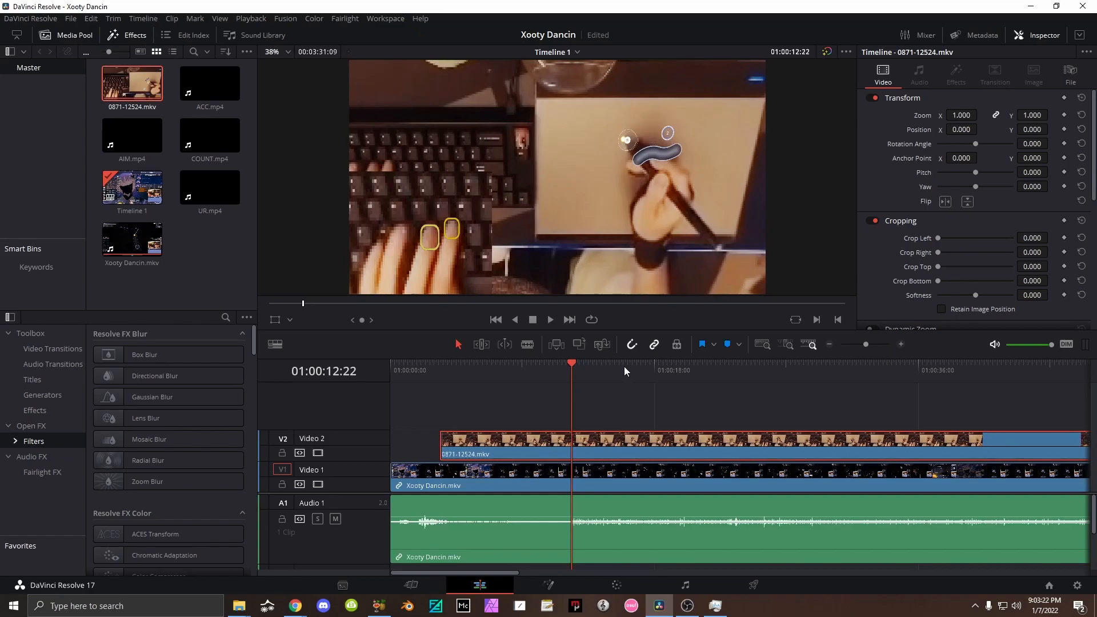
key("period")
key("period")
key("period")
key("period")
key("period")
key("period")
key("period")
key("period")
key("period")
key("period")
key("period")
key("period")
key("period")
key("period")
key("period")
key("period")
key("period")
key("period")
key("period")
key("period")
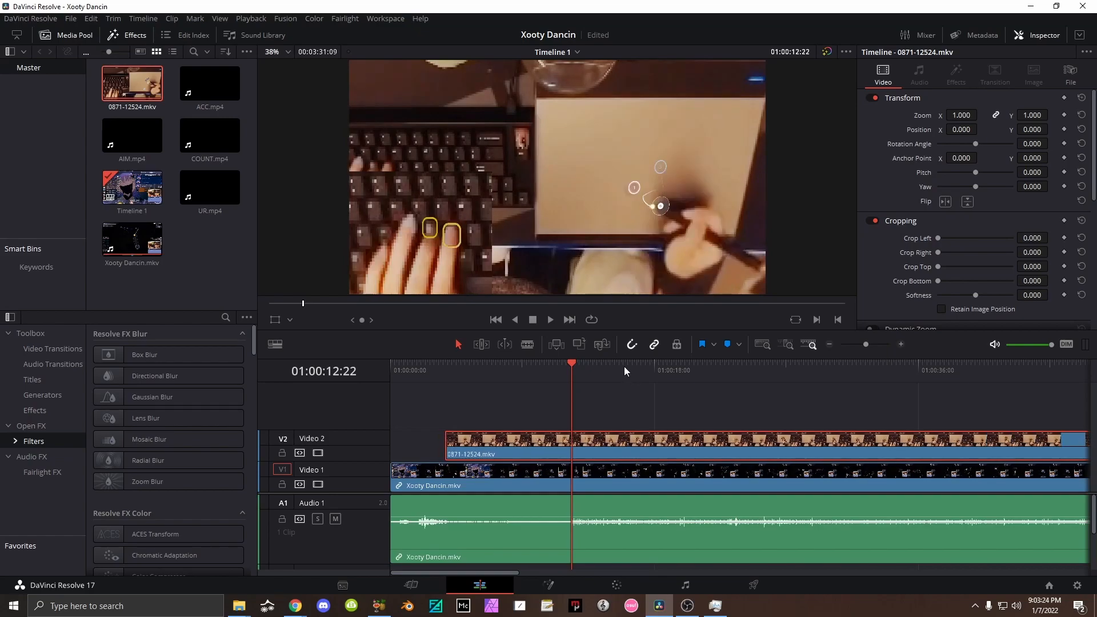
key("period")
key("period")
key("period")
key("period")
key("period")
key("period")
key("period")
key("period")
key("period")
key("period")
key("period")
key("period")
key("period")
key("period")
key("period")
key("period")
key("period")
key("period")
key("period")
key("period")
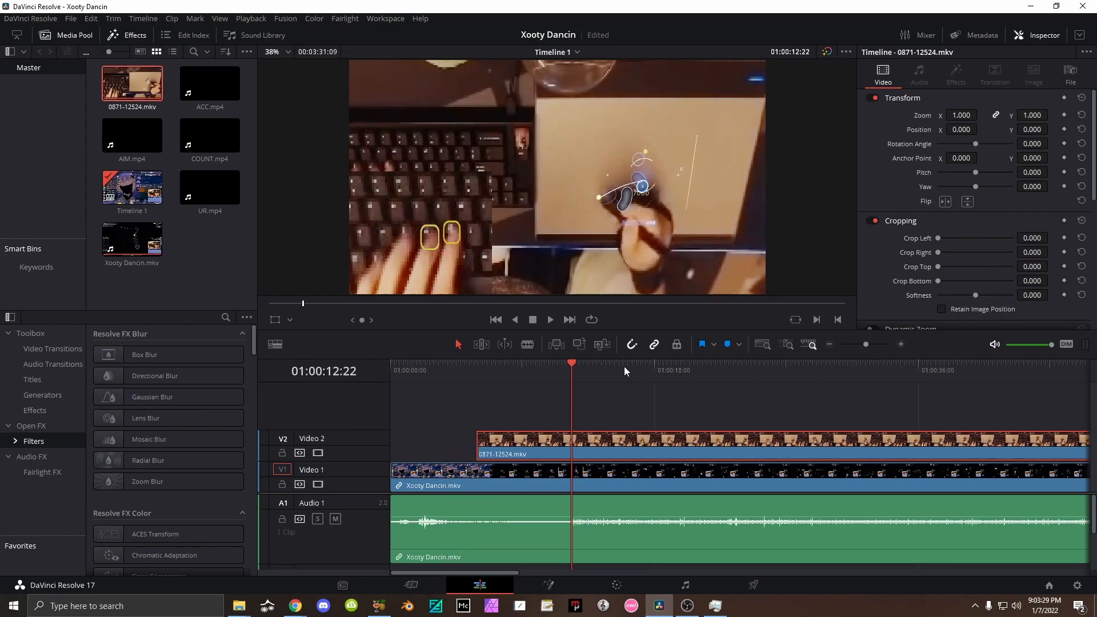
key("comma")
key("comma")
key("comma")
key("comma")
key("comma")
key("comma")
key("comma")
key("comma")
key("comma")
key("comma")
key("comma")
key("comma")
key("comma")
key("comma")
key("comma")
key("period")
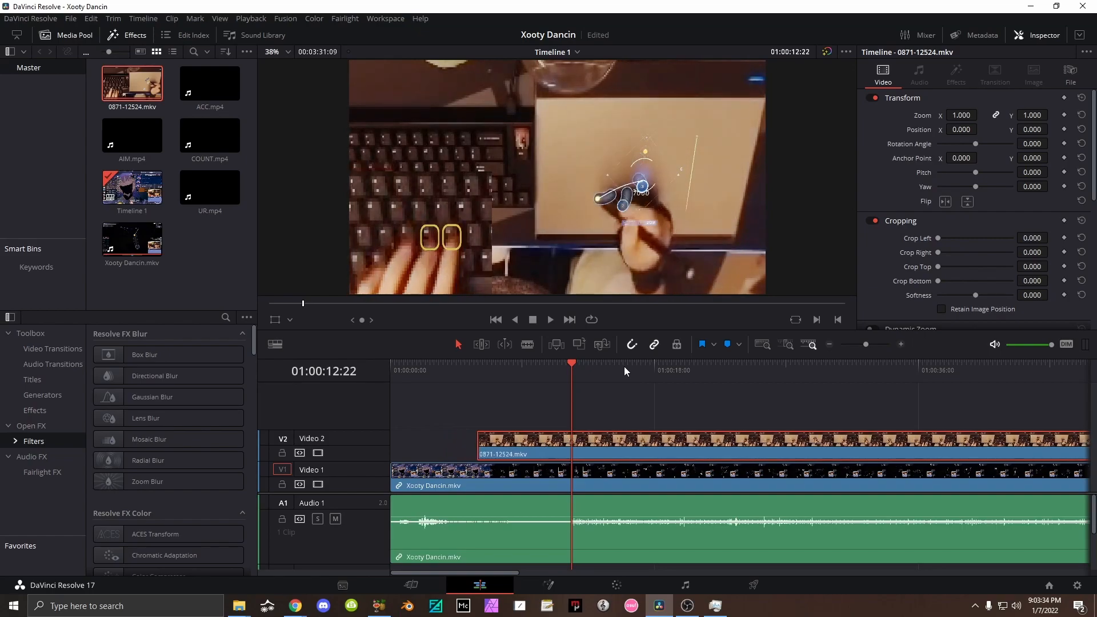
key("period")
key("comma")
key("comma")
key("space")
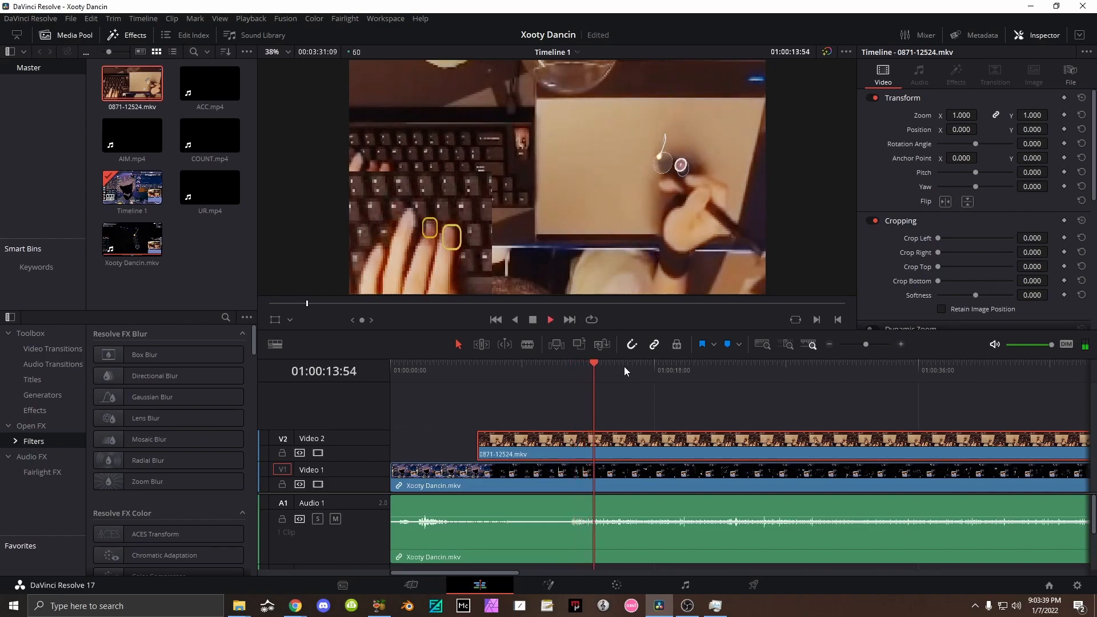
key("space")
Ripple-trim the recording's start to where 0871-12524.mkv begins, and play the result to check the sync.
left_click(581, 391)
left_click(474, 369)
key("ctrl+shift+bracketleft")
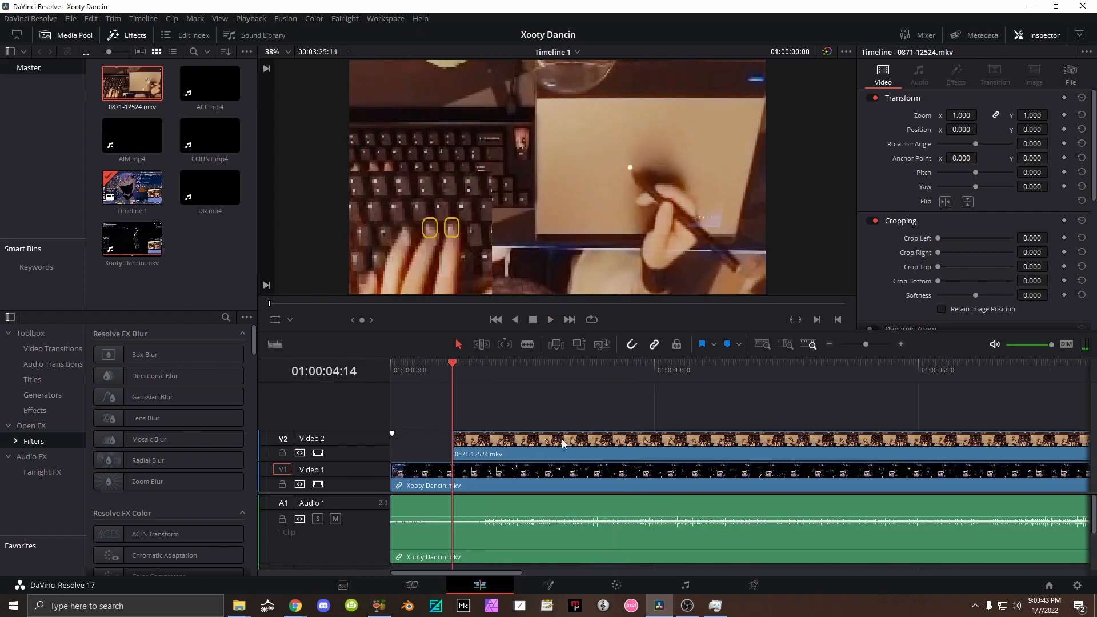
key("space")
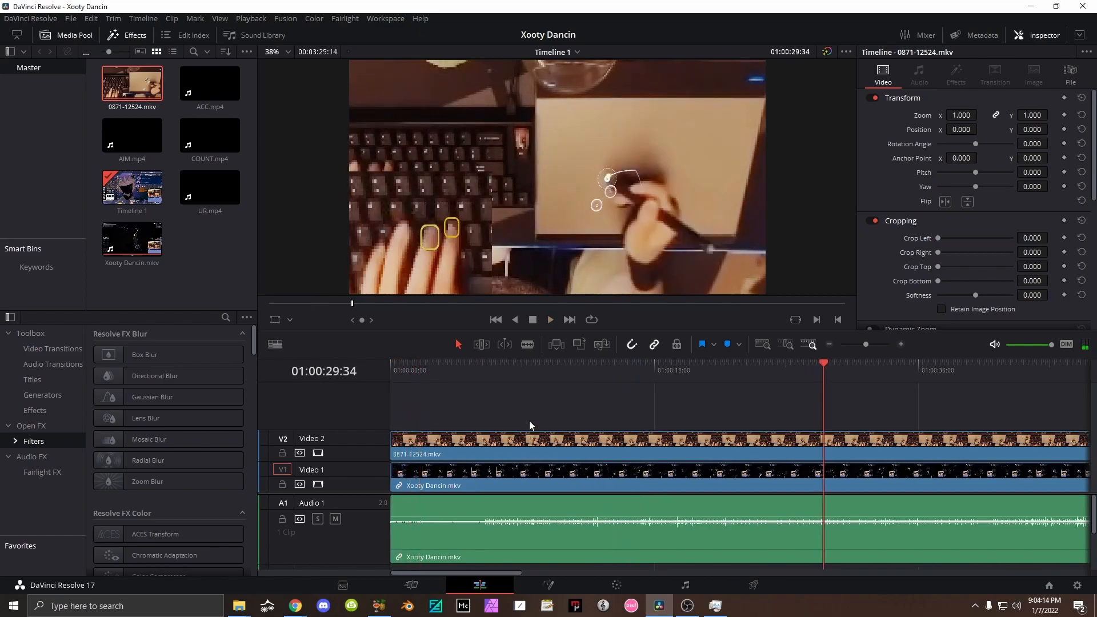
Swap the track order so the Xooty Dancin.mkv video sits on Video 2 above 0871-12524.mkv on Video 1.
scroll(526, 417, "down", 4, "ctrl")
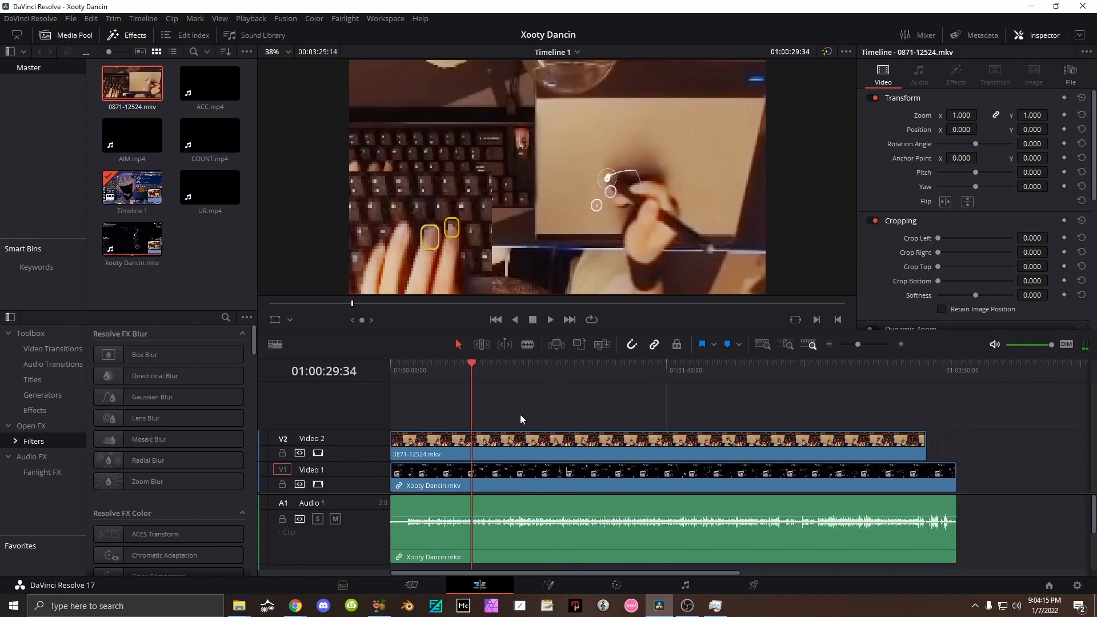
scroll(526, 416, "down", 2, "ctrl")
left_click(556, 482)
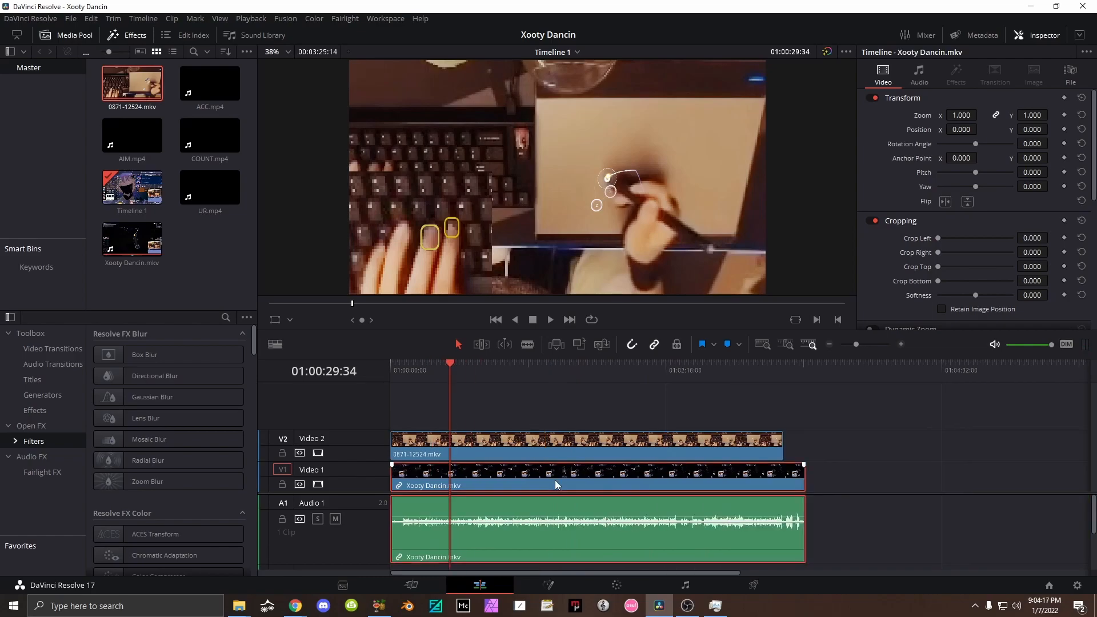
left_click_drag(644, 479, 629, 382)
left_click_drag(883, 412, 678, 486)
left_click_drag(654, 442, 657, 474)
Crop the recording on Video 2 to its chat box: left 1464.3, right 20, top 869.898, bottom 58.2.
left_click(850, 436)
left_click(650, 447)
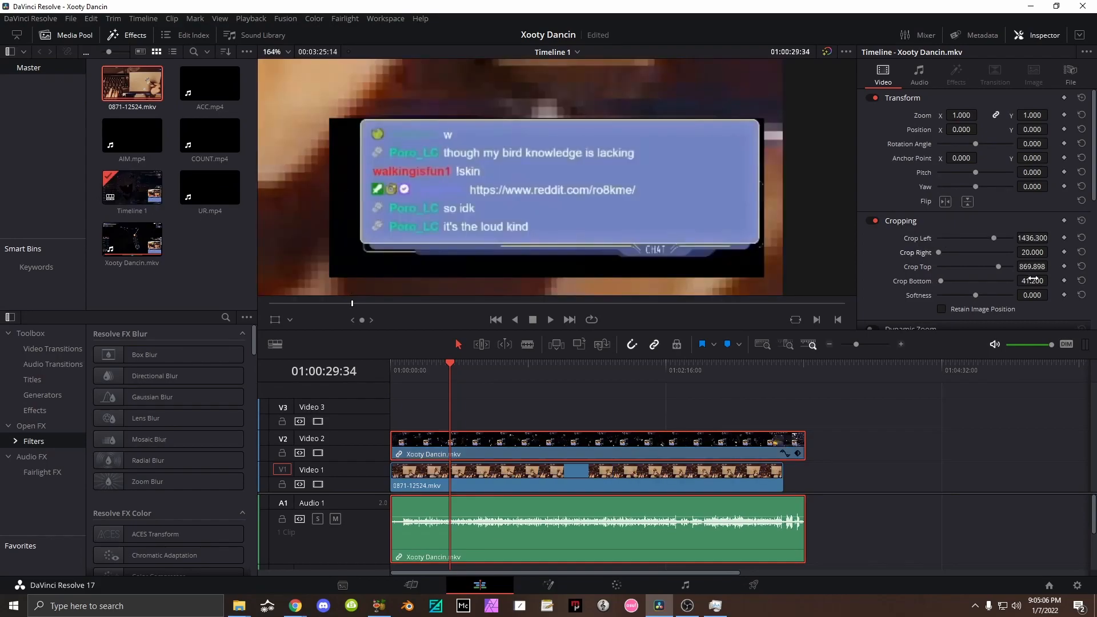
left_click_drag(1038, 281, 1052, 238)
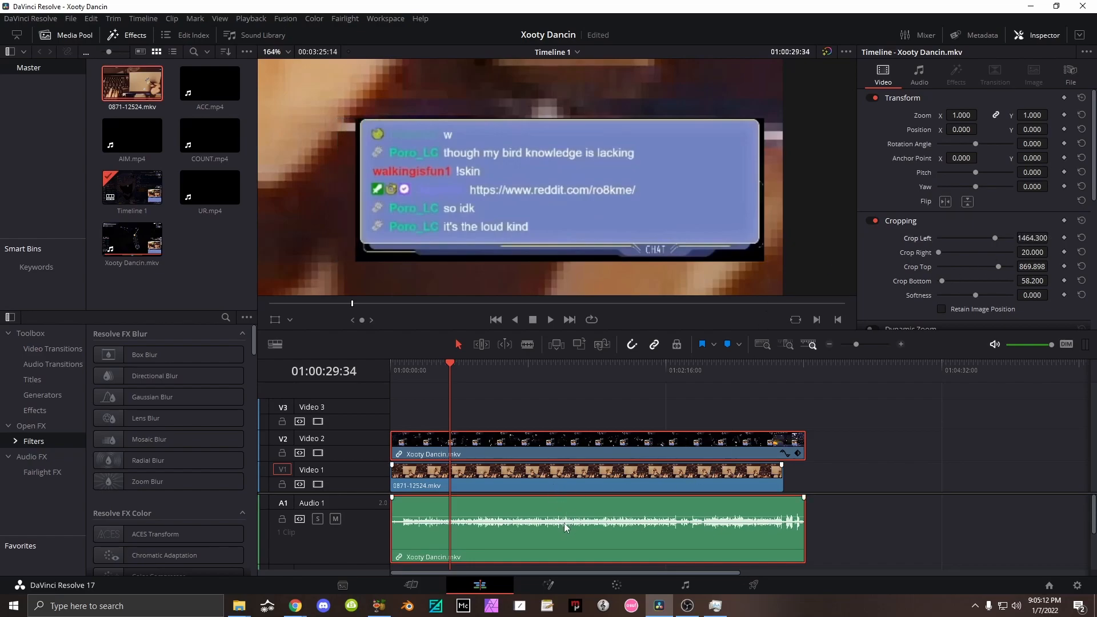
Switch to color grading for the recording and sample the black border around the chat box with the HSL qualifier.
left_click(617, 585)
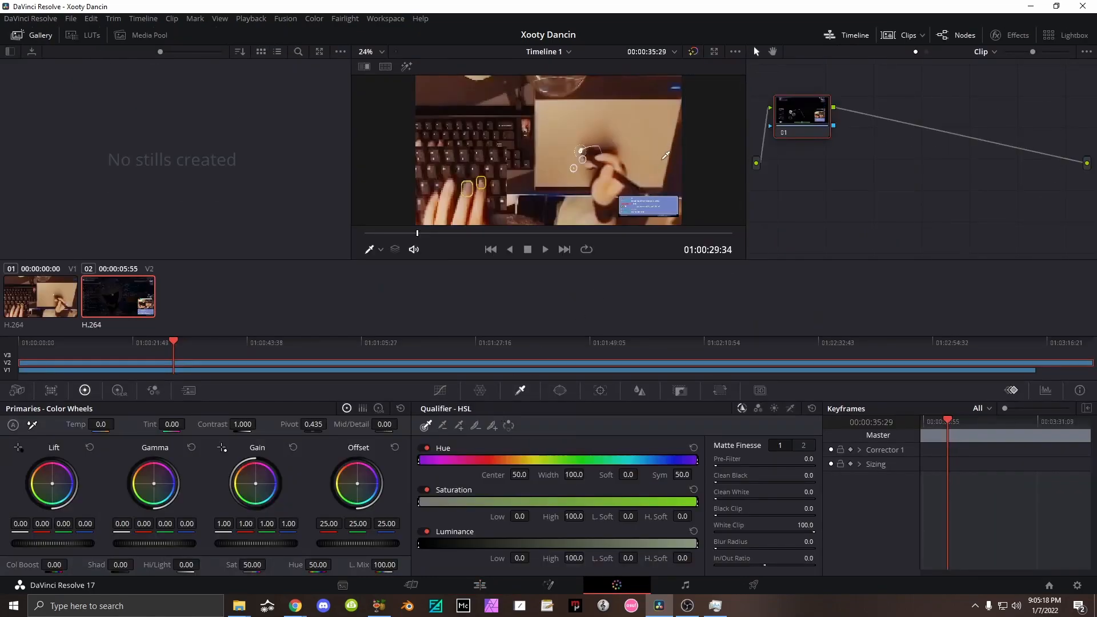
scroll(668, 151, "up", 2)
middle_click_drag(680, 164, 485, 61)
scroll(449, 111, "up", 3)
scroll(443, 103, "up", 7)
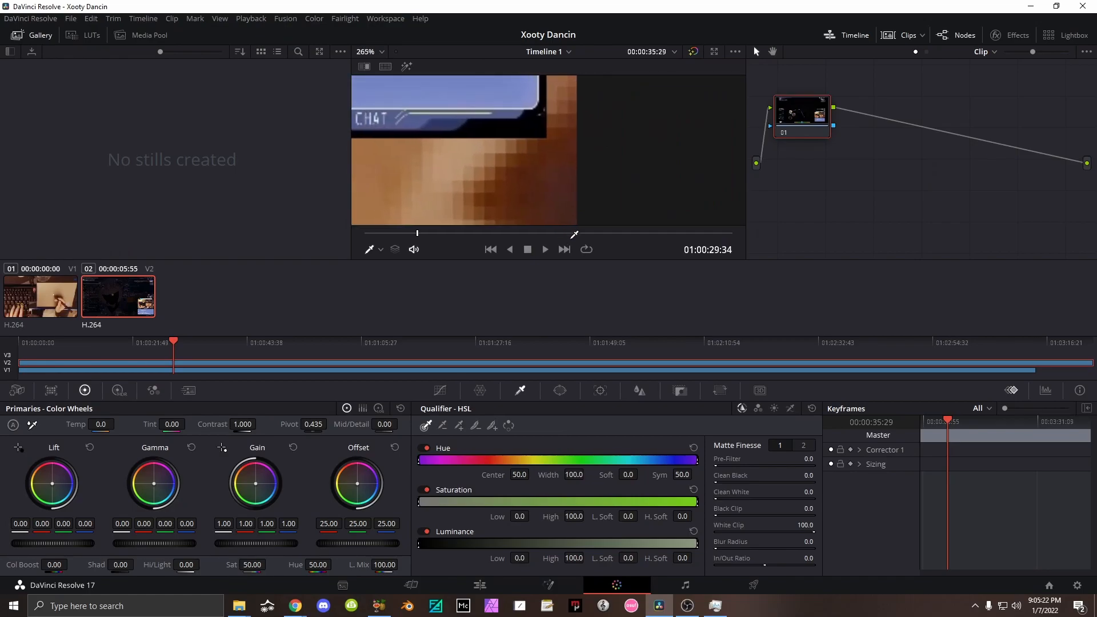
left_click(517, 120)
Add an alpha output to the node graph and connect the node's key output to it.
right_click(869, 155)
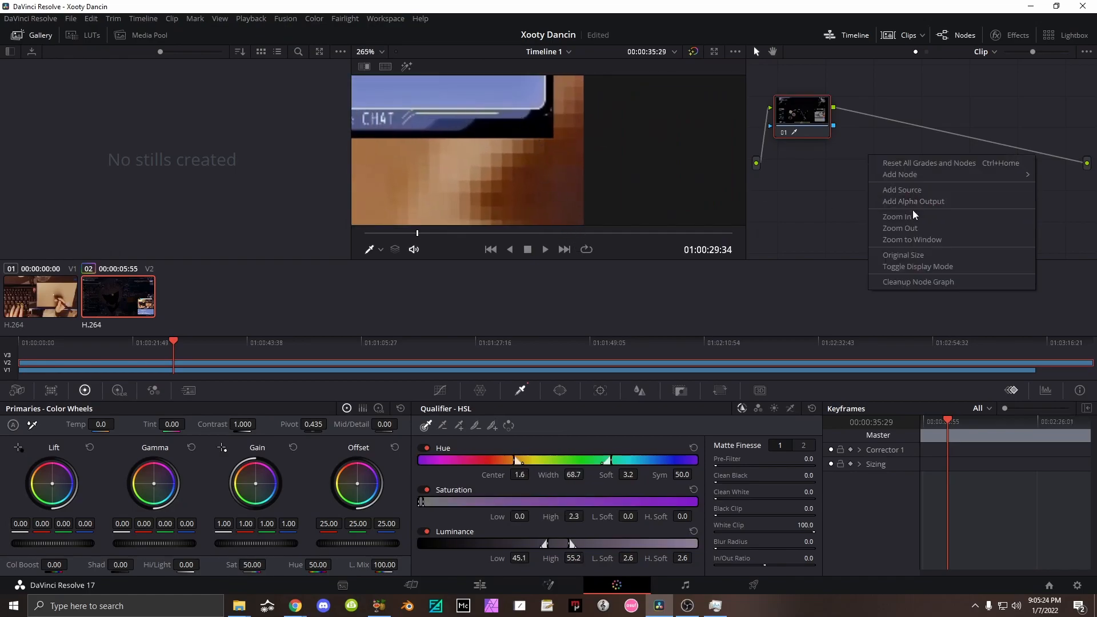
left_click(942, 201)
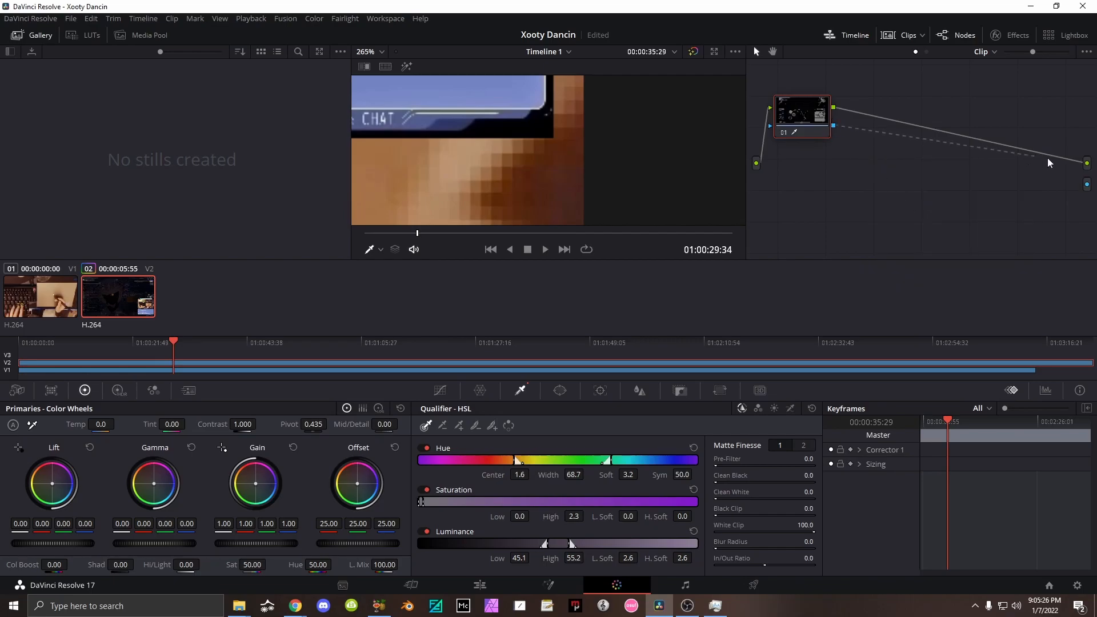
scroll(477, 155, "down", 3)
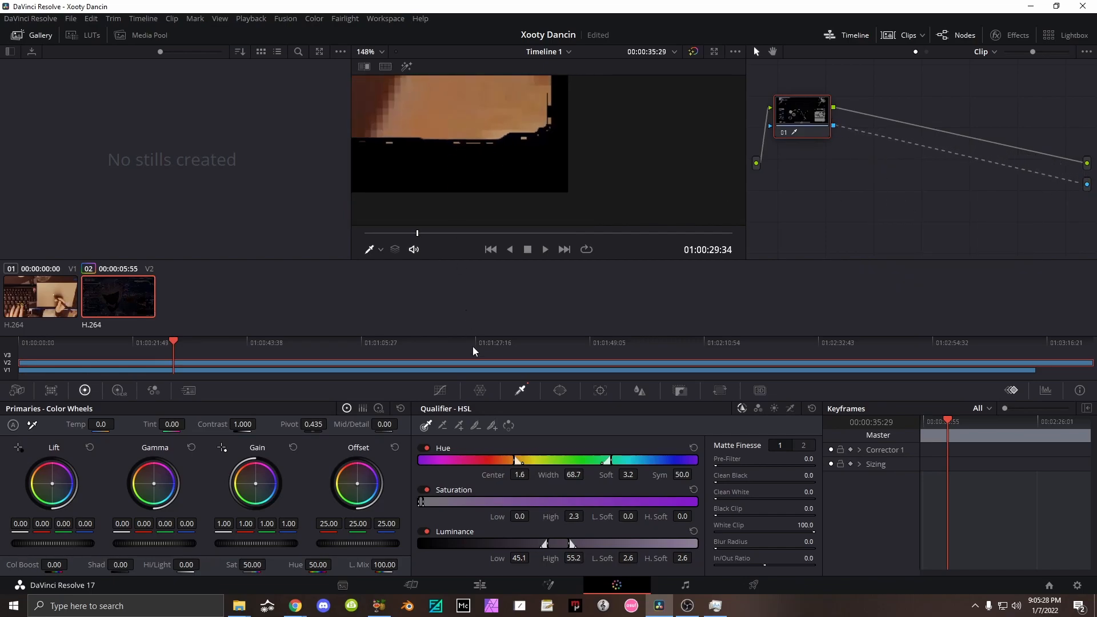
Invert the qualifier selection and set its hue width to 100 so the black border is keyed out.
scroll(617, 135, "down", 2)
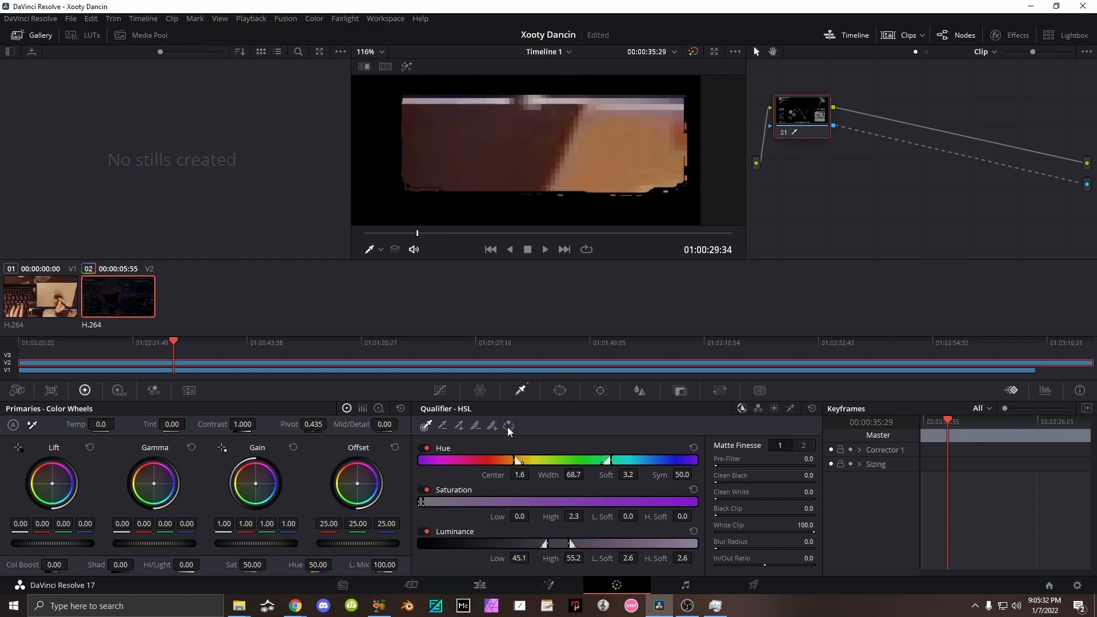
left_click(507, 427)
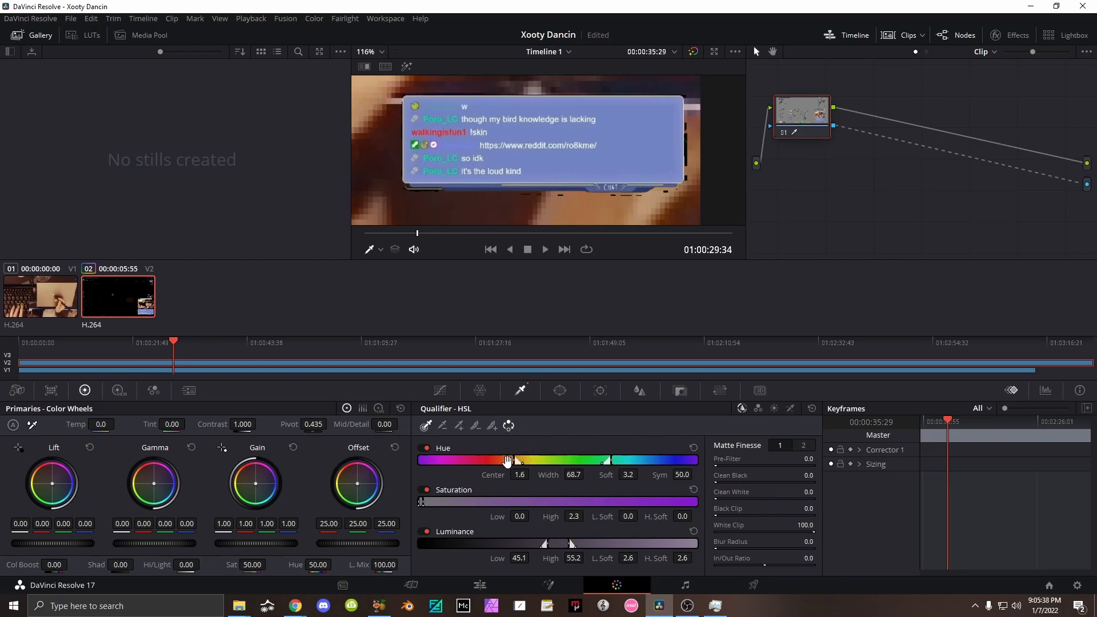
left_click_drag(561, 472, 570, 472)
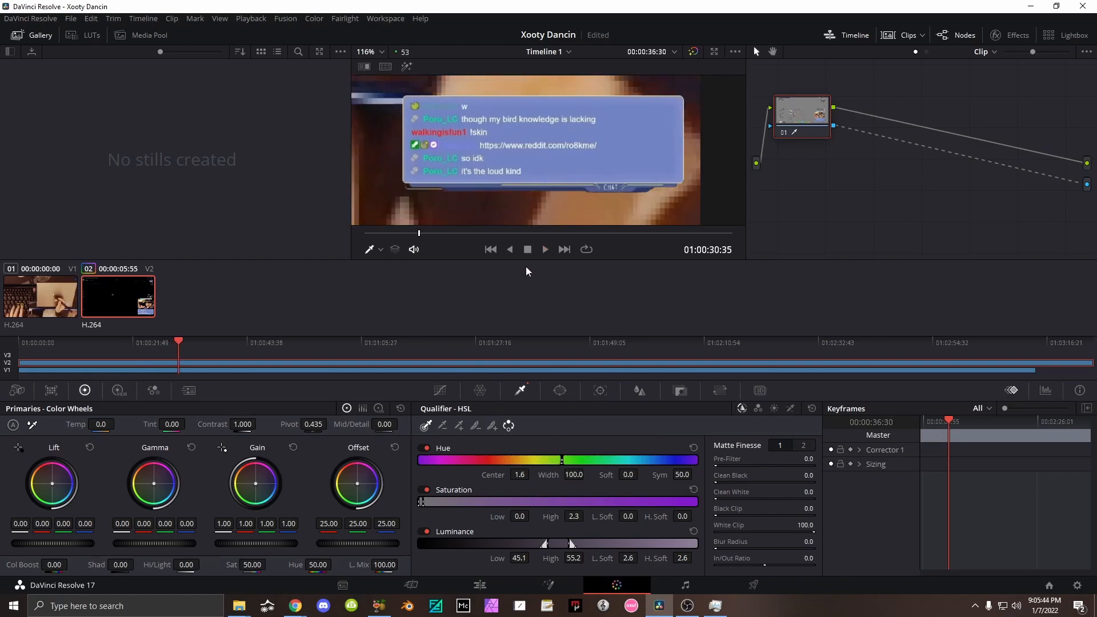
Return to editing the timeline and split the recording at 01:03:14:14, where 0871-12524.mkv ends.
left_click(479, 585)
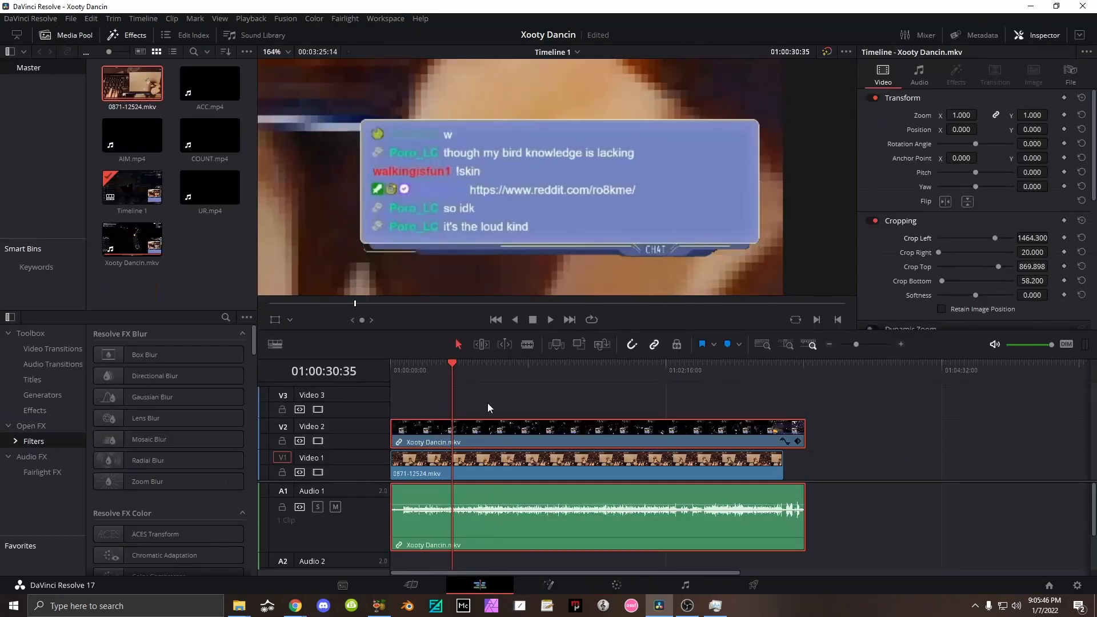
scroll(526, 224, "down", 10)
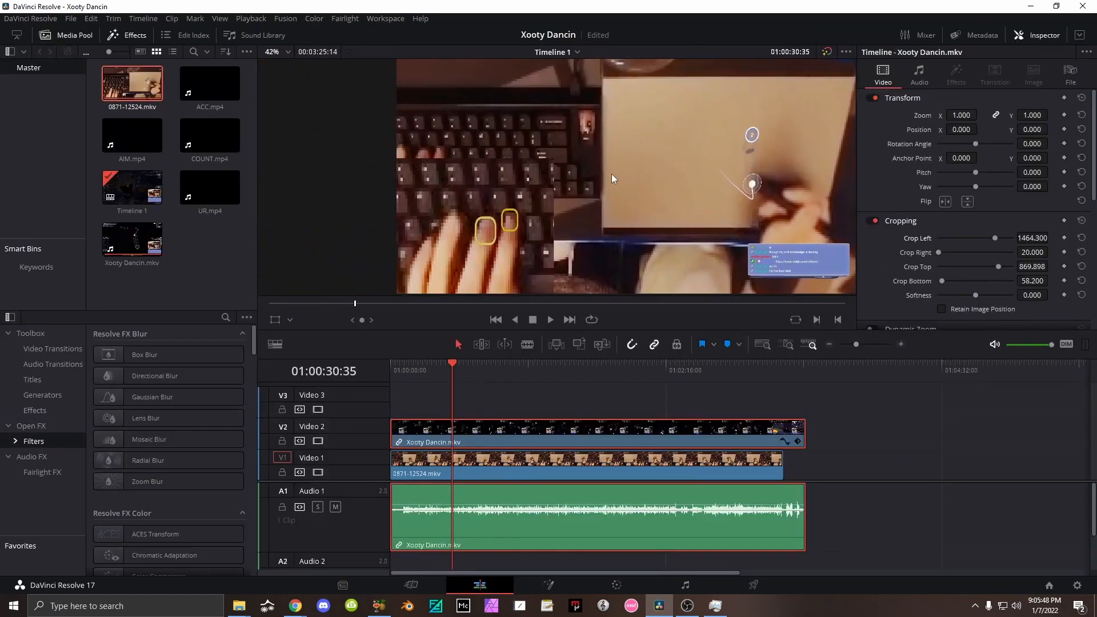
left_click(783, 371)
key("ctrl+b")
left_click(797, 439)
Scale the main chat clip to zoom 1.58 with anchor point 883, -317, place it over the keyboard's upper part, and play it.
left_click(748, 428)
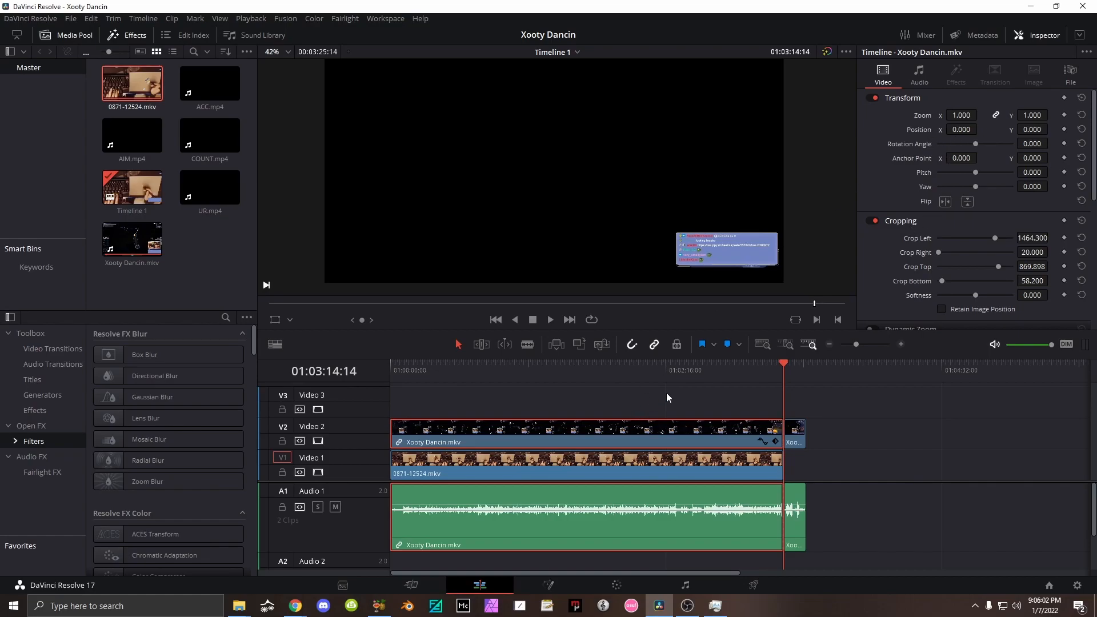
left_click(679, 368)
left_click_drag(966, 115, 1026, 134)
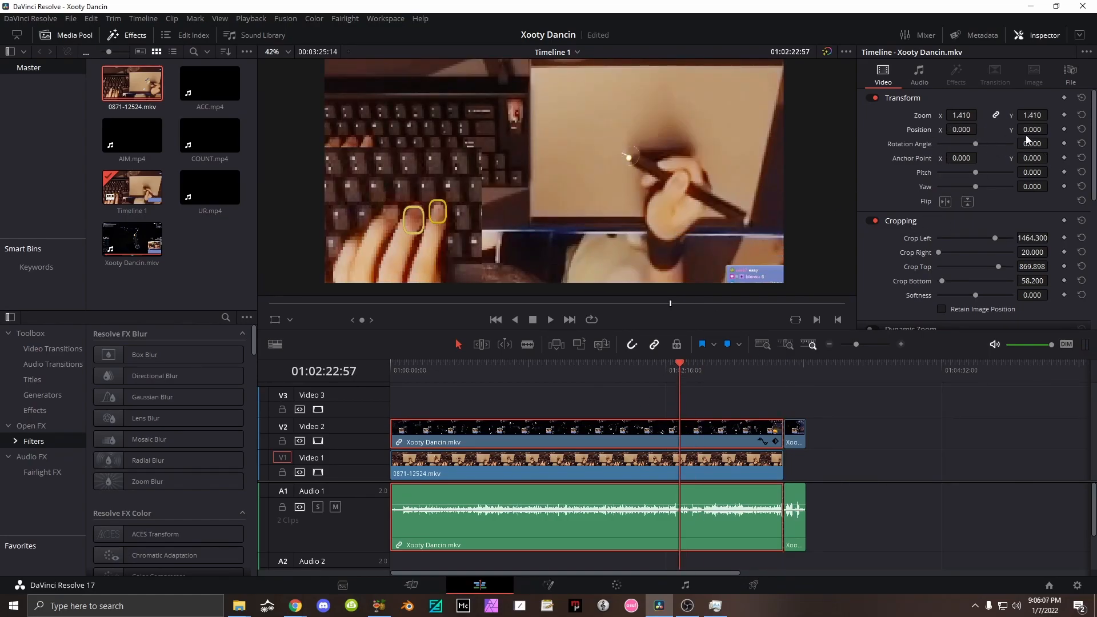
left_click_drag(960, 158, 1011, 158)
left_click_drag(966, 115, 943, 145)
left_click(893, 470)
key("space")
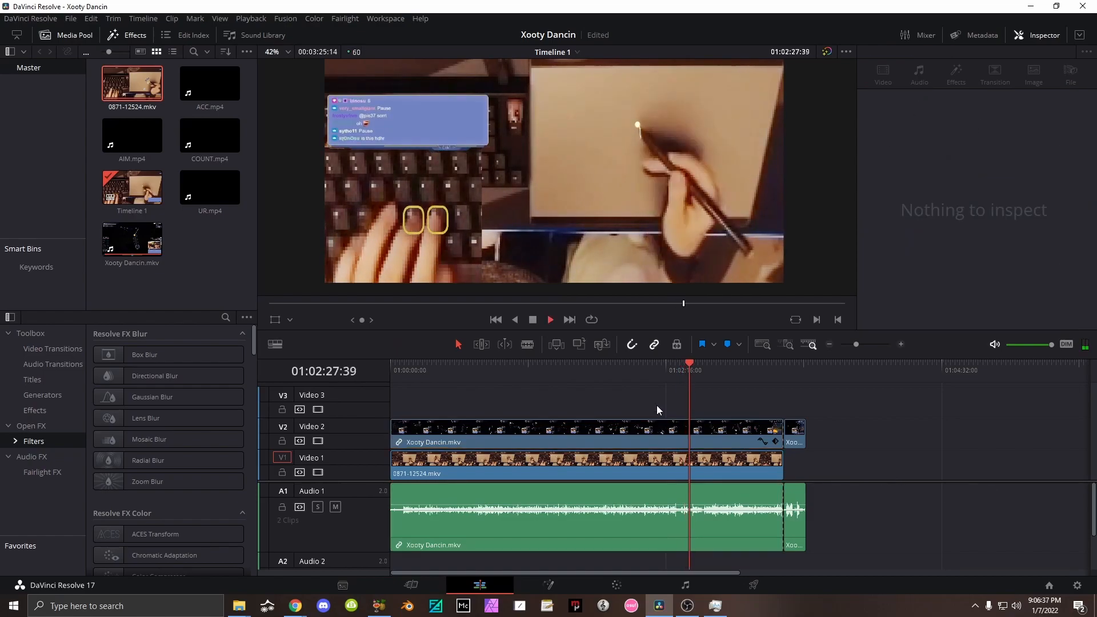
Nudge the main chat clip horizontally to Position X -1252.
left_click(653, 455)
left_click(656, 439)
left_click_drag(966, 130, 959, 130)
left_click(1026, 507)
Reset the cropping of the recording's short end segment on Video 2, and play the timeline's opening.
left_click(400, 366)
left_click(801, 432)
left_click(797, 434)
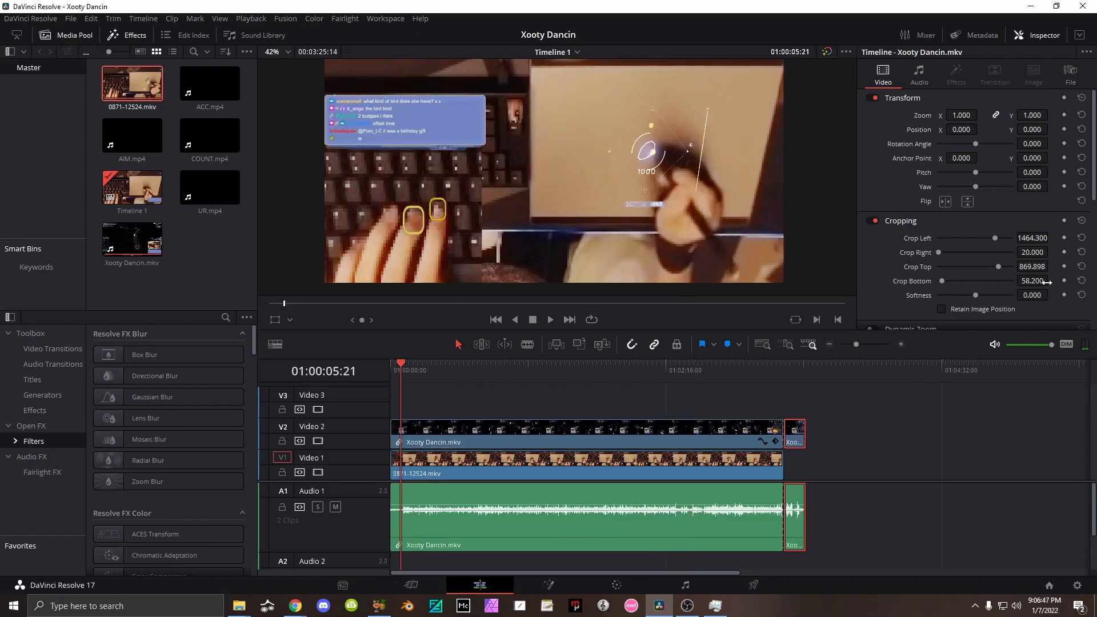
left_click(1082, 222)
left_click(955, 489)
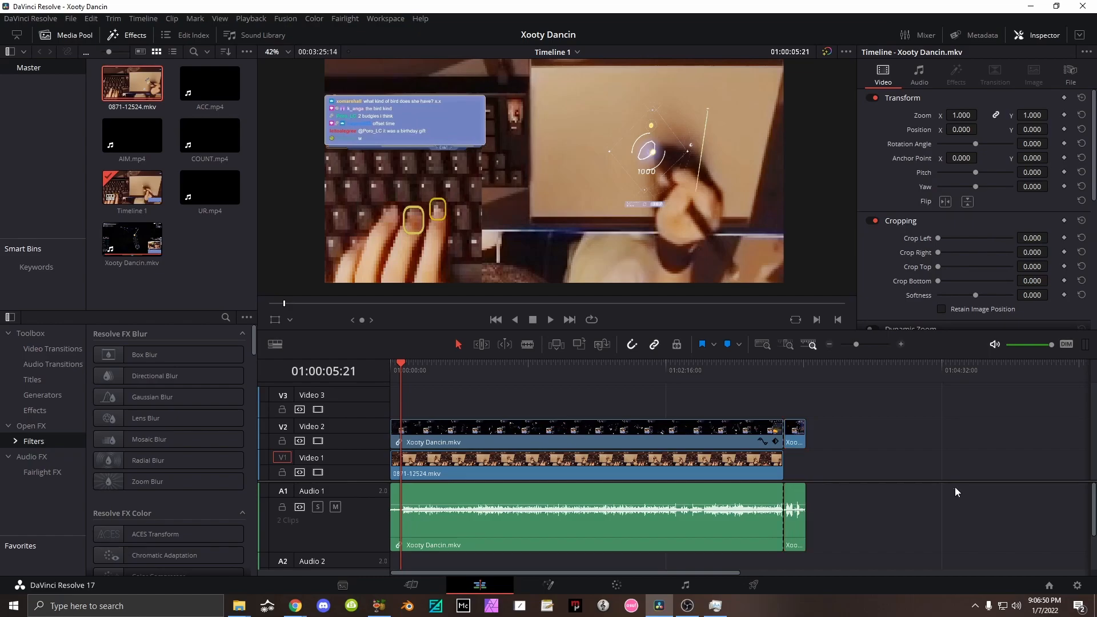
key("space")
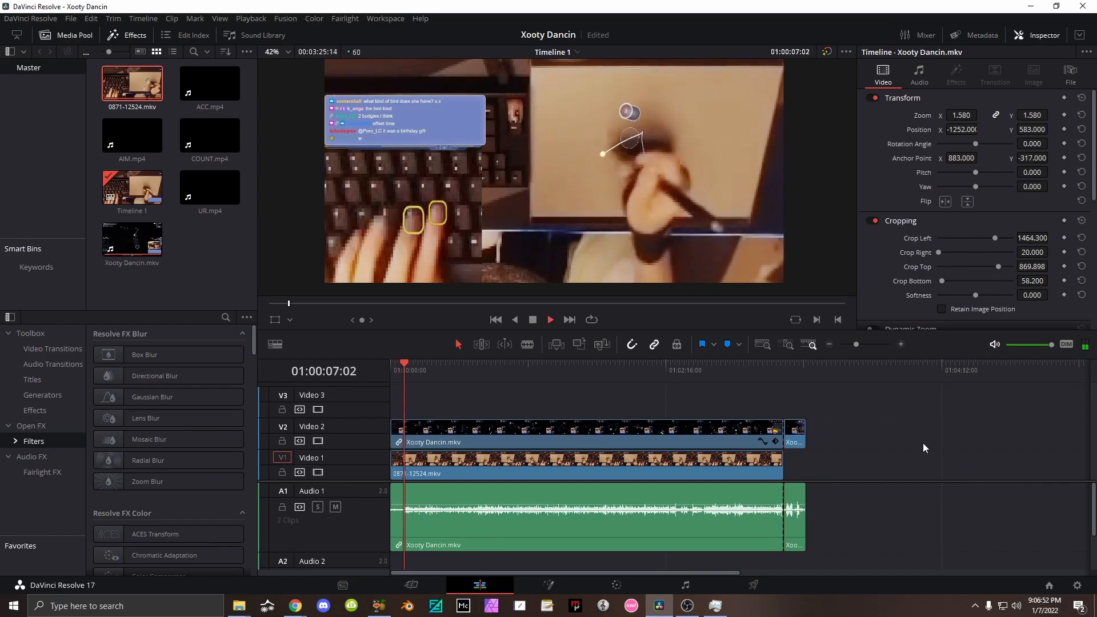
key("space")
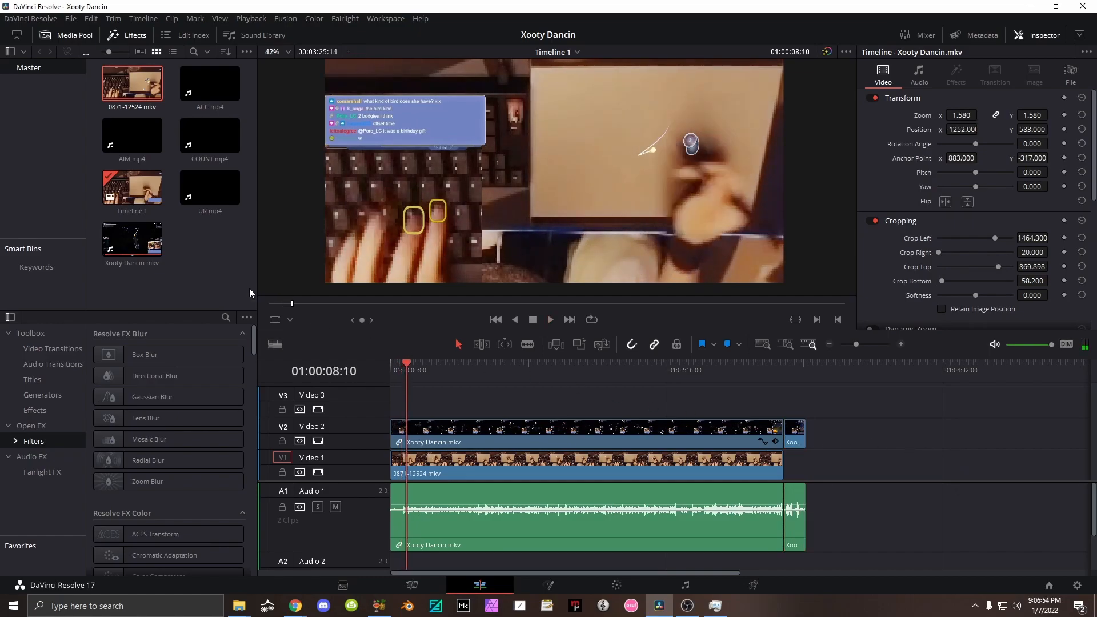
Park the playhead past the existing clips at 01:03:53:11 and add a Solid Color generator there on Video 1.
left_click(210, 135)
left_click(210, 83)
left_click(961, 385)
middle_click_drag(909, 443, 569, 454)
left_click_drag(501, 367, 522, 366)
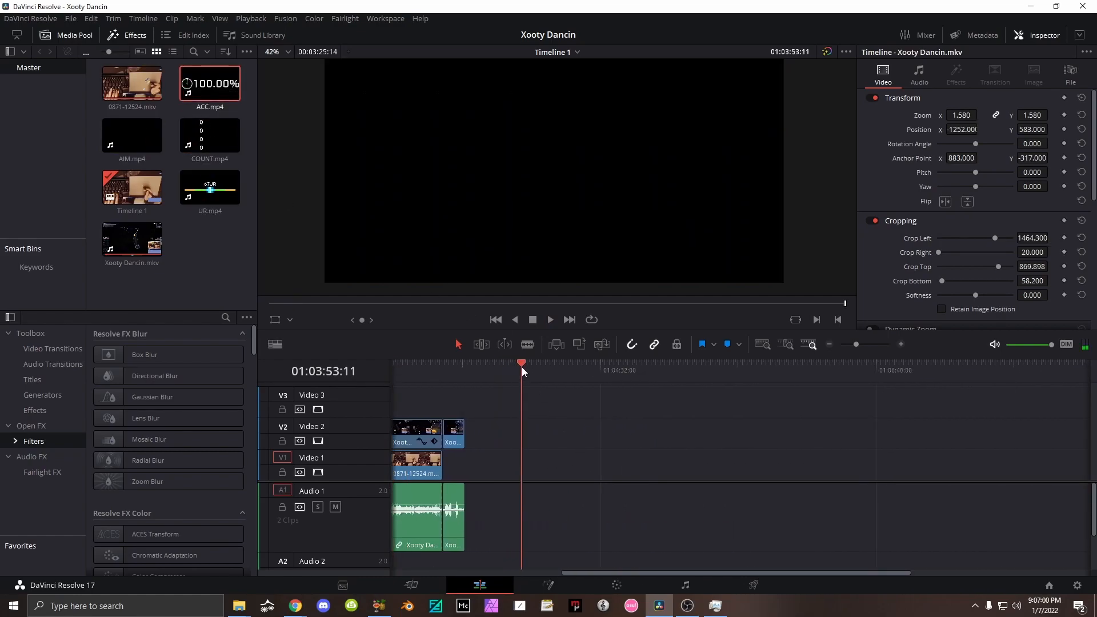
left_click(35, 411)
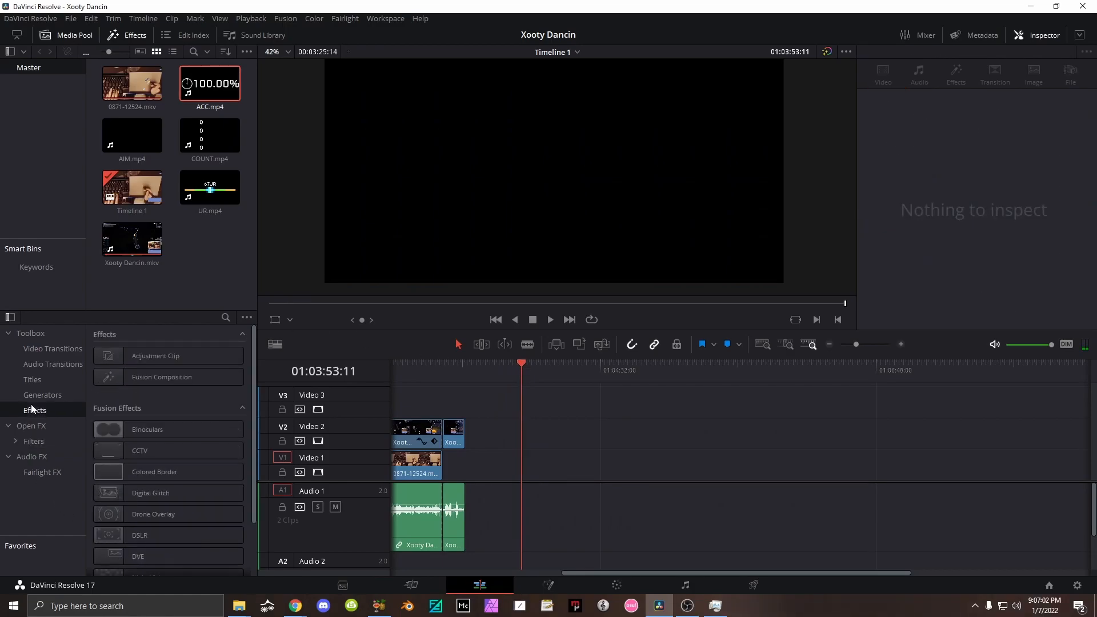
left_click(43, 394)
left_click_drag(121, 551, 534, 467)
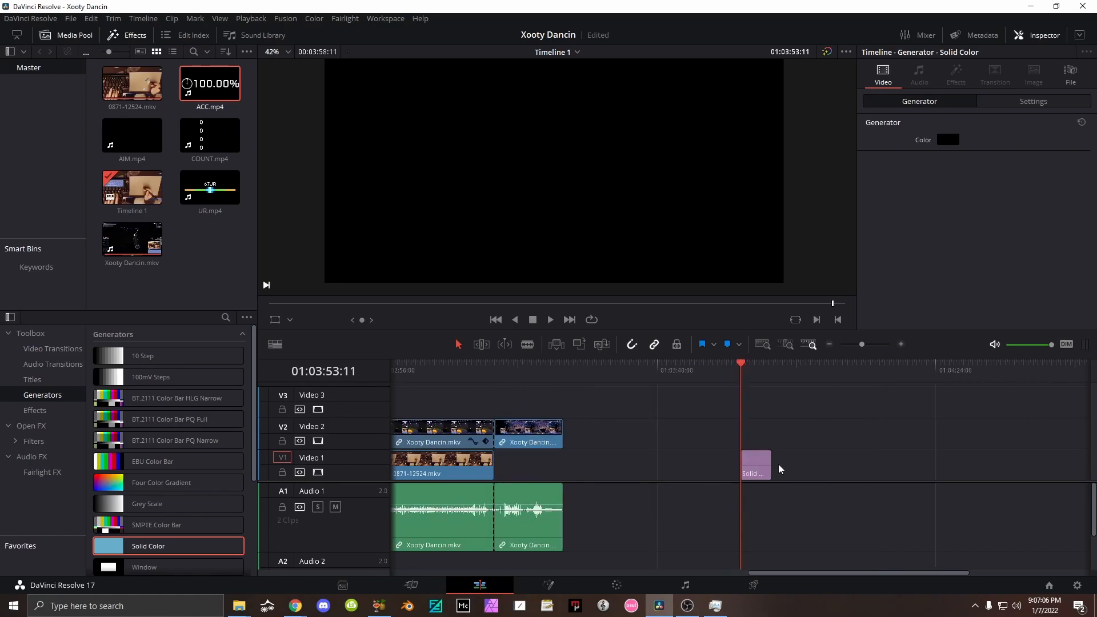
Extend the end of the Solid Color clip until the timeline lasts about 58:43.
left_click_drag(769, 466, 1096, 470)
scroll(818, 429, "down", 4, "alt")
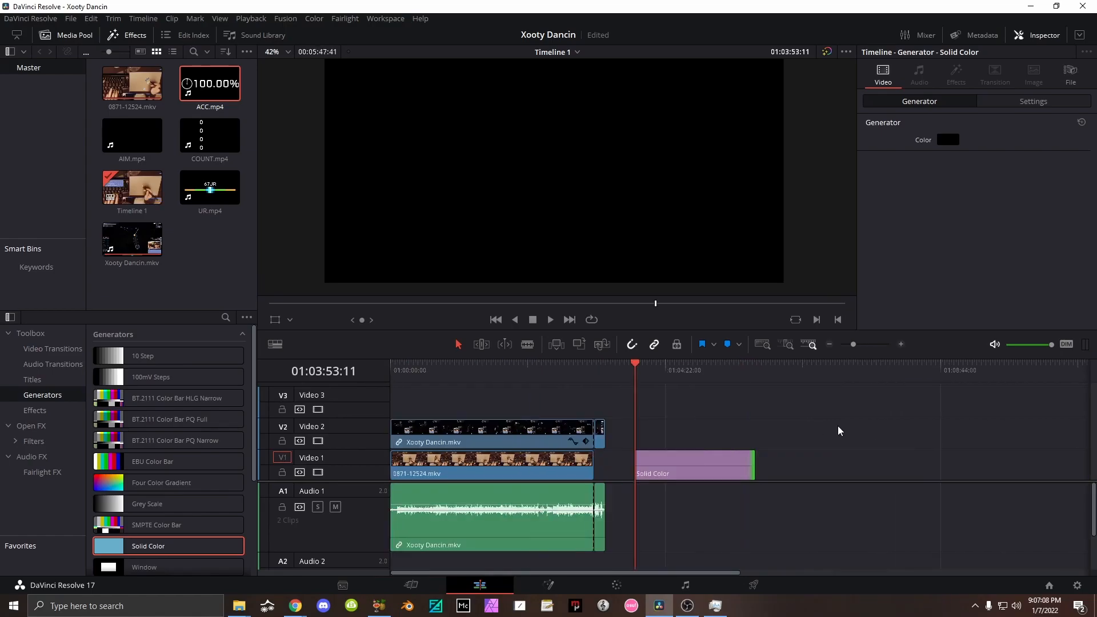
left_click_drag(755, 465, 1080, 455)
scroll(794, 444, "down", 5, "alt")
left_click_drag(440, 466, 626, 464)
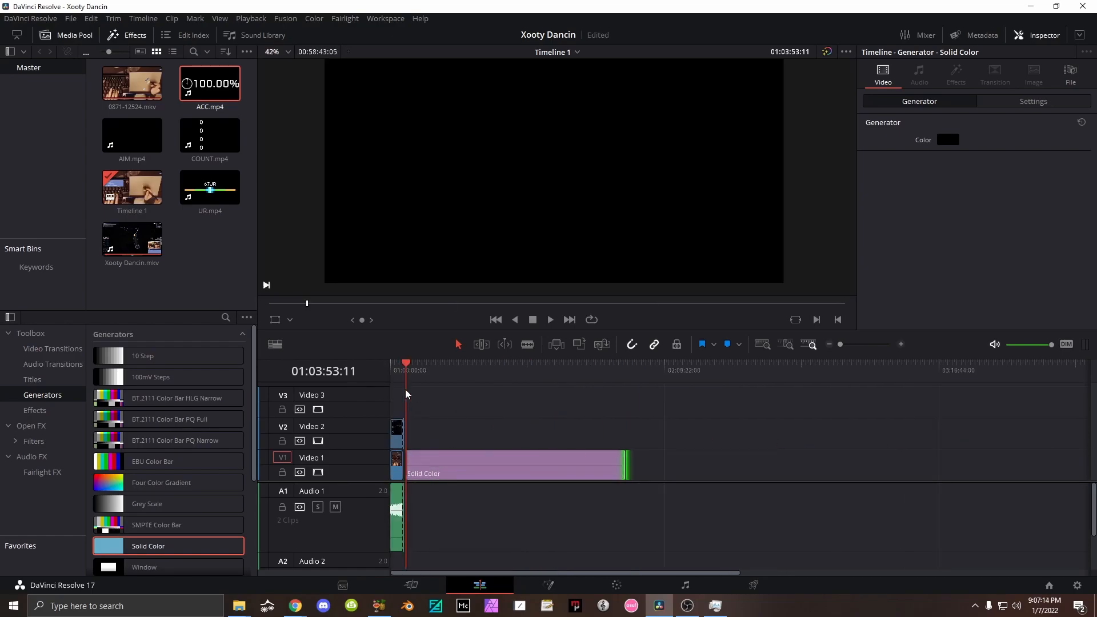
Place ACC.mp4, AIM.mp4, COUNT.mp4 and UR.mp4 one after another on Video 2 above the Solid Color clip.
left_click_drag(211, 94, 416, 435)
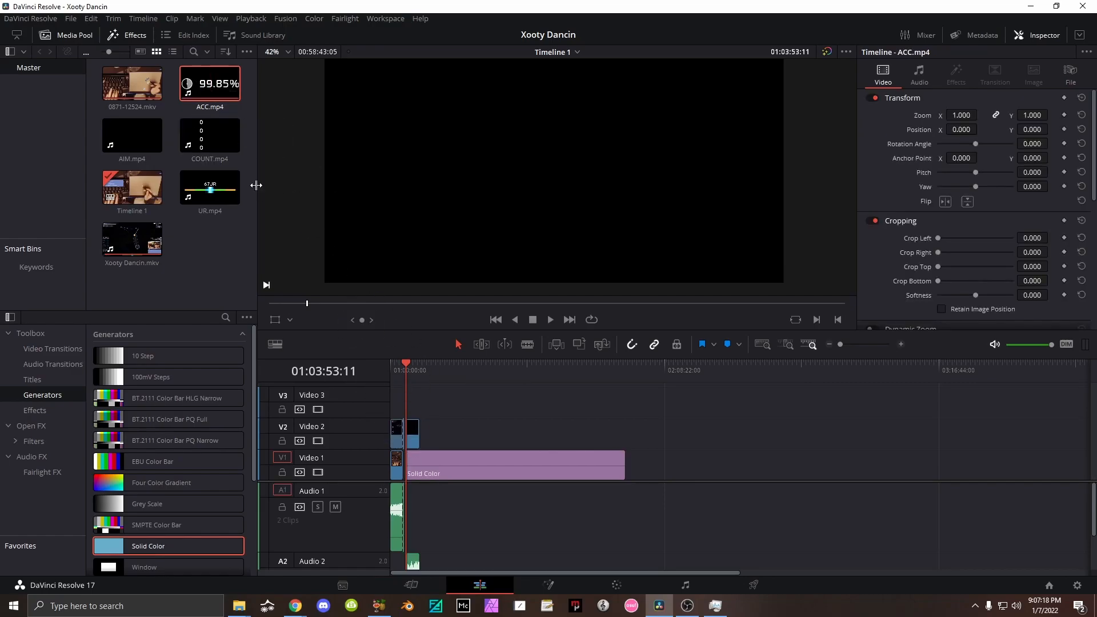
left_click_drag(132, 137, 436, 434)
left_click_drag(209, 137, 474, 435)
left_click_drag(209, 189, 506, 435)
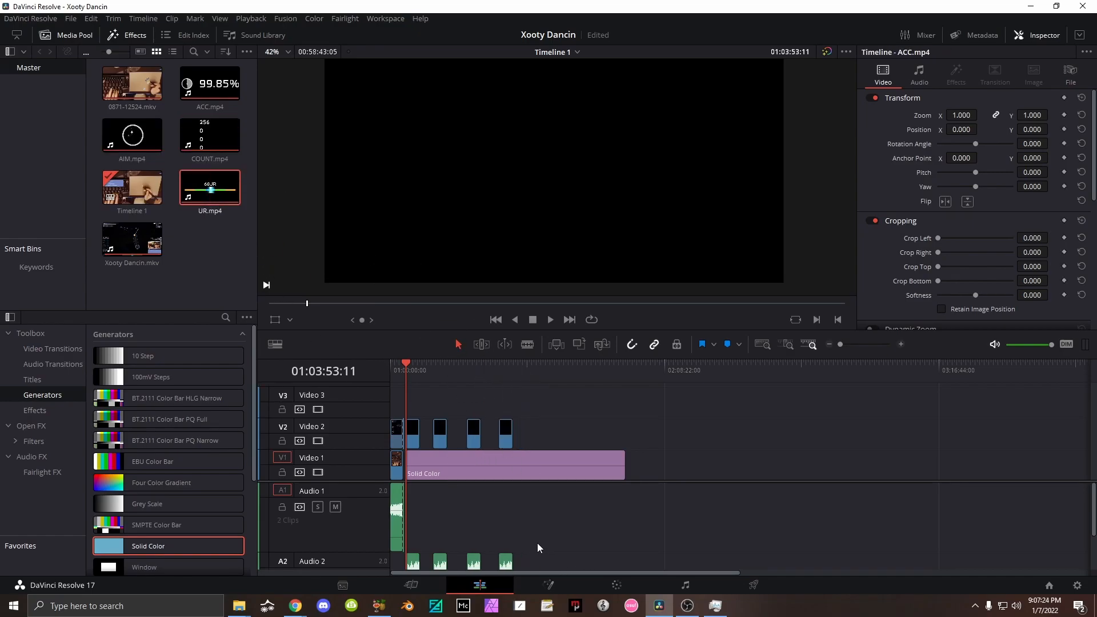
left_click_drag(546, 539, 411, 561)
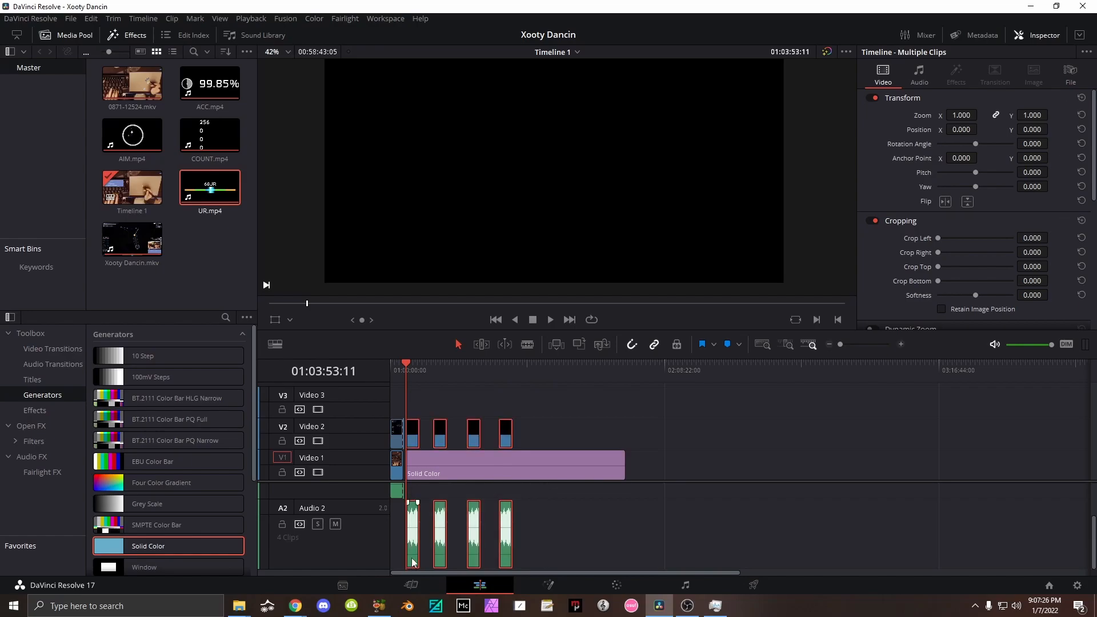
left_click(566, 524)
left_click_drag(564, 523, 413, 534, "alt")
key("Delete")
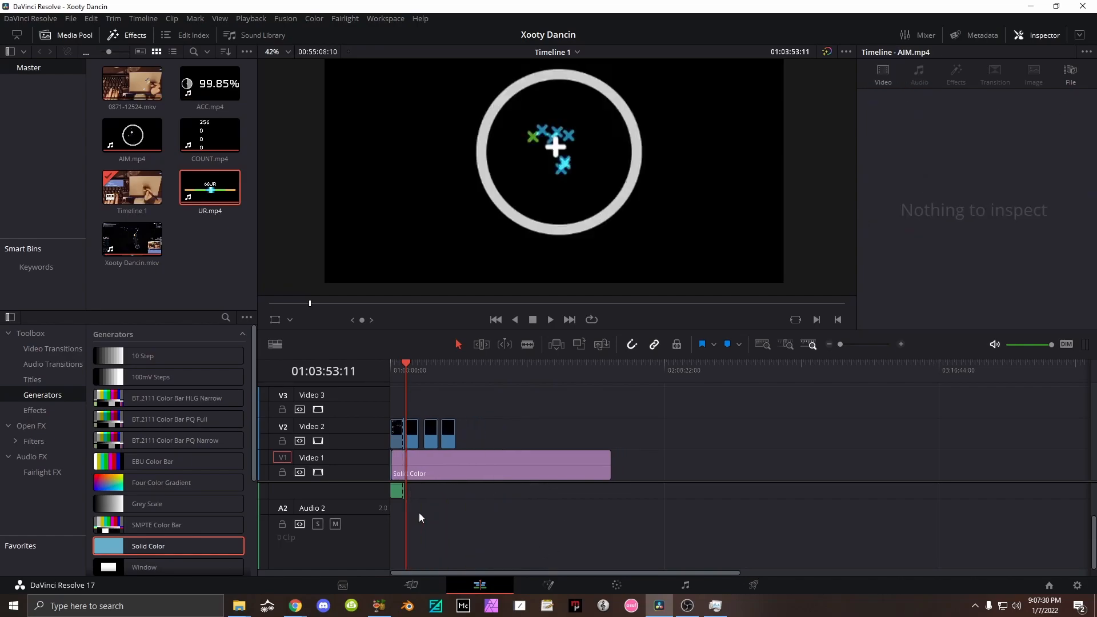
key("ctrl+z")
Delete only the audio of the four overlay clips from Audio 2, without closing the gaps.
left_click_drag(545, 521, 410, 542, "alt")
key("BackSpace")
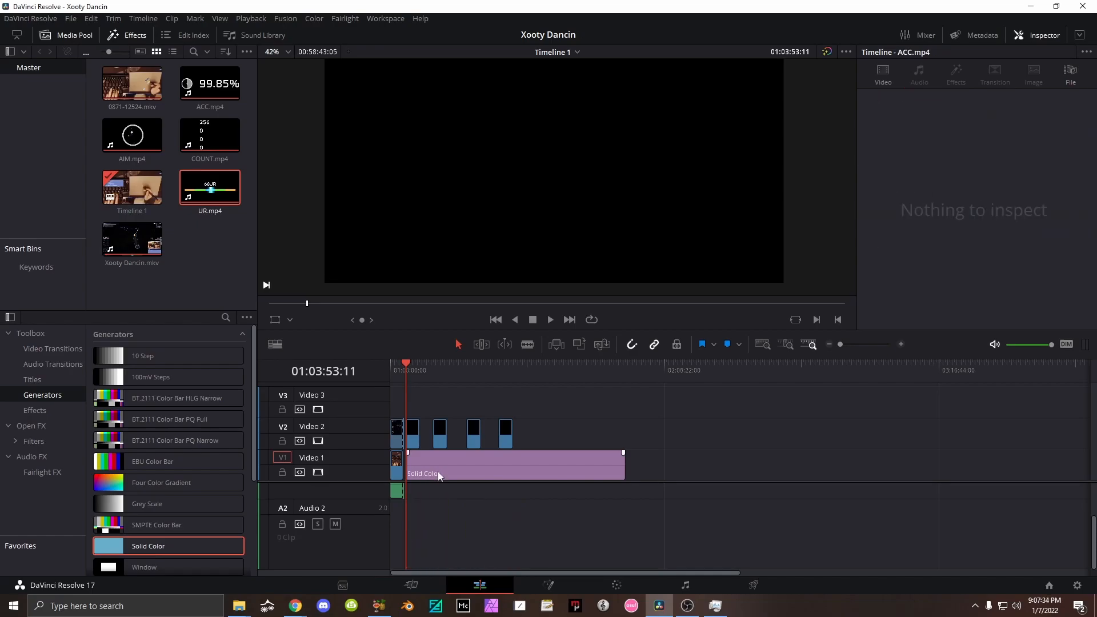
scroll(581, 408, "up", 4, "alt")
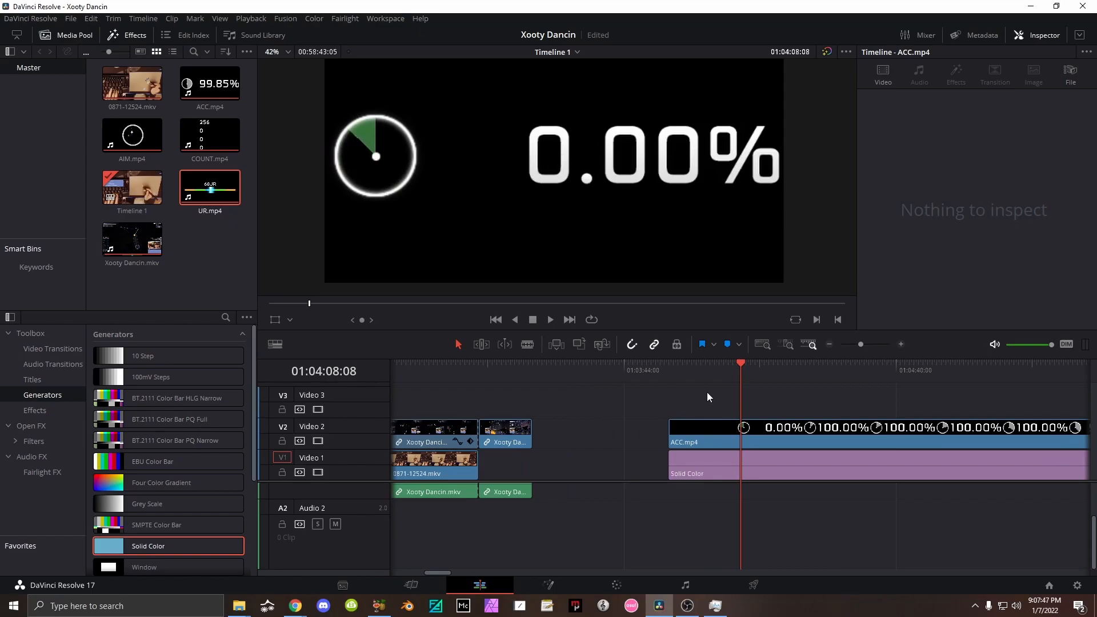
left_click(840, 424)
left_click(618, 586)
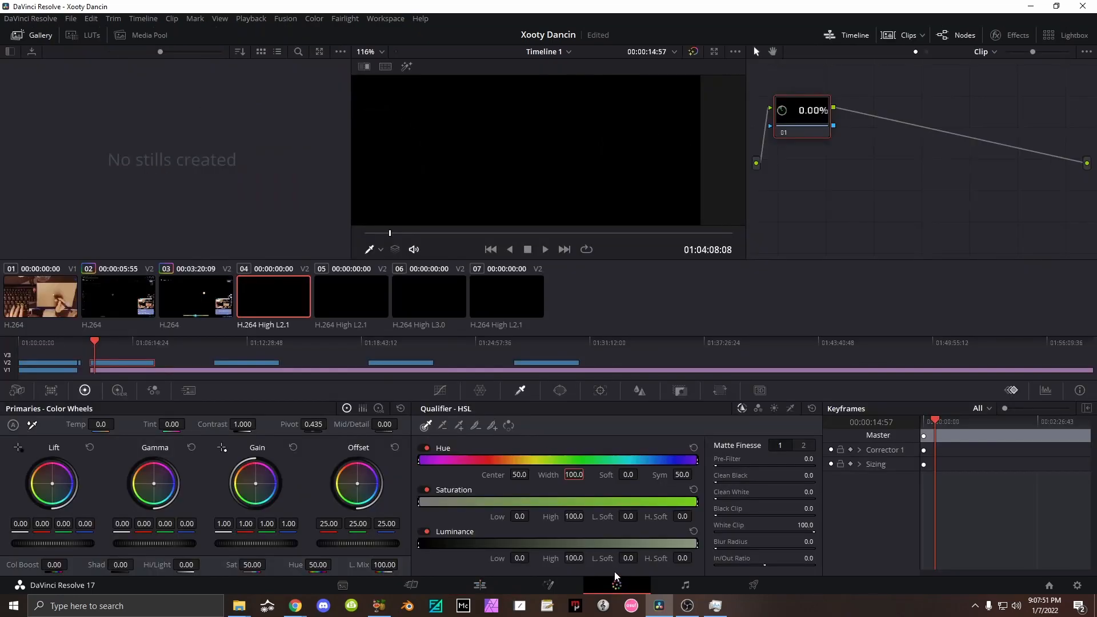
left_click(479, 585)
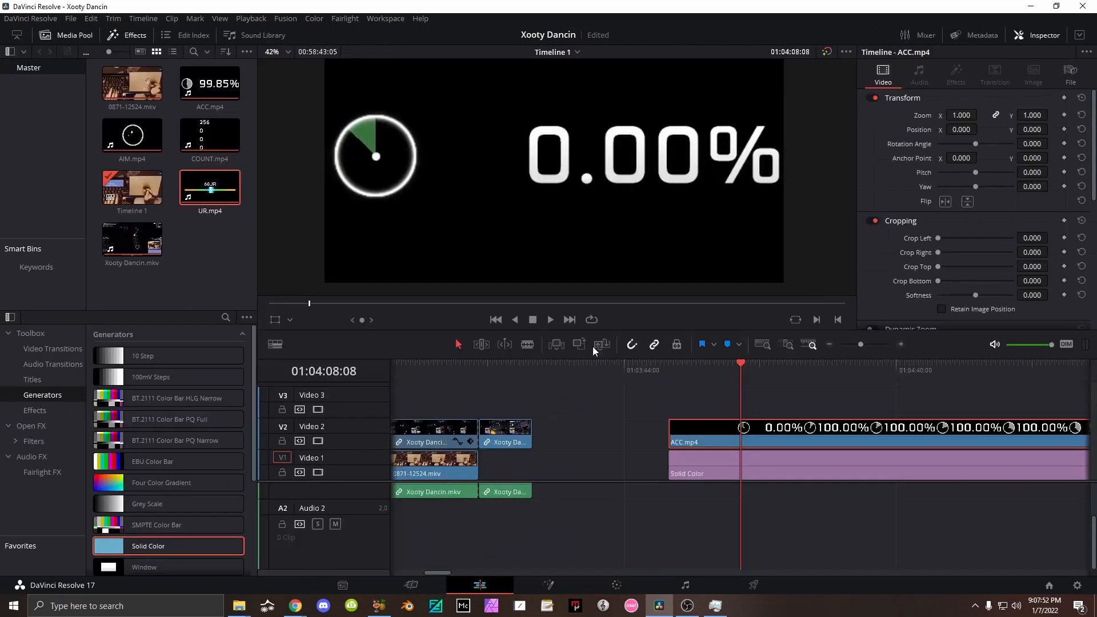
Change the Solid Color generator's color to white.
left_click(752, 467)
left_click(946, 140)
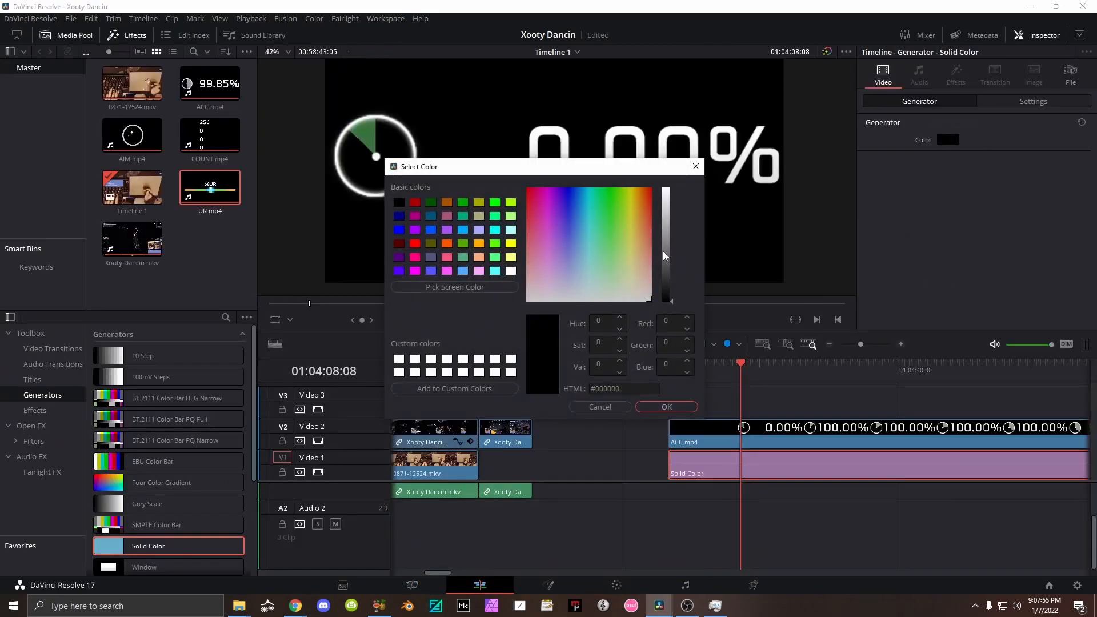
left_click_drag(670, 232, 667, 189)
left_click(667, 406)
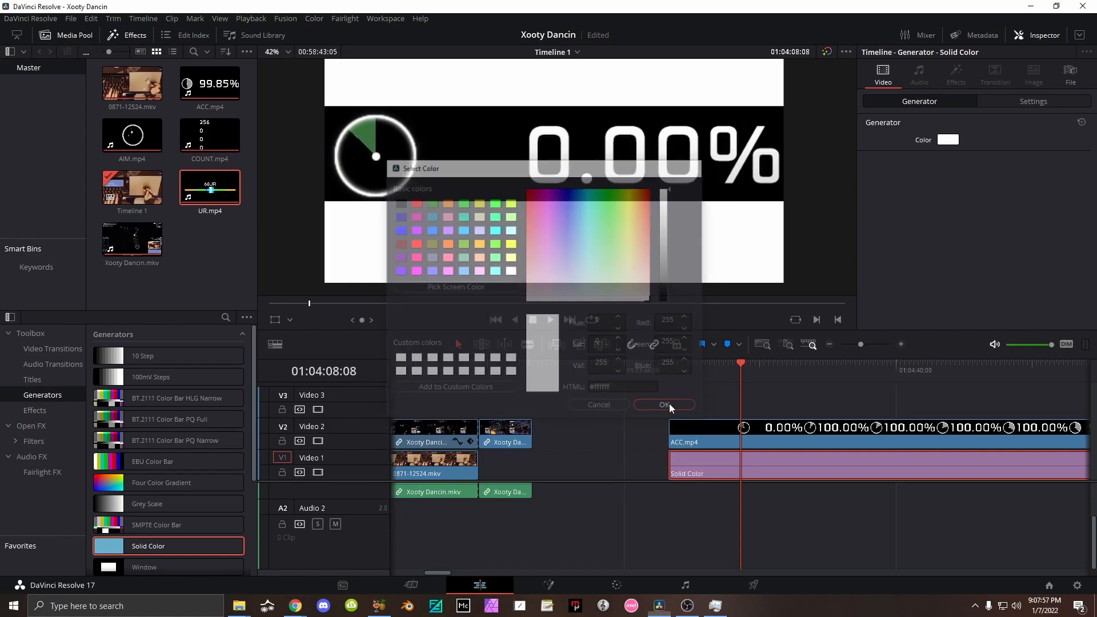
Add an alpha output to ACC.mp4's node graph on the Color page and connect the node's key output to it.
left_click(714, 446)
left_click(617, 585)
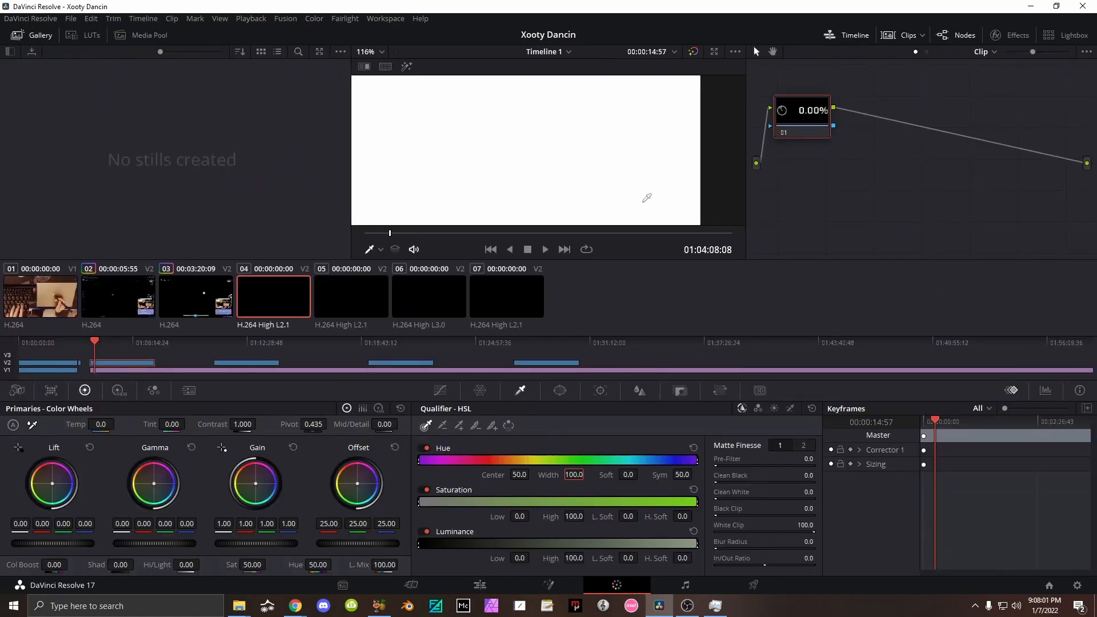
right_click(821, 173)
left_click(876, 220)
left_click_drag(1088, 185, 833, 125)
Sample the black background of ACC.mp4 with the HSL qualifier, invert the selection and set the hue width to 100.
left_click(637, 150)
right_click(833, 187)
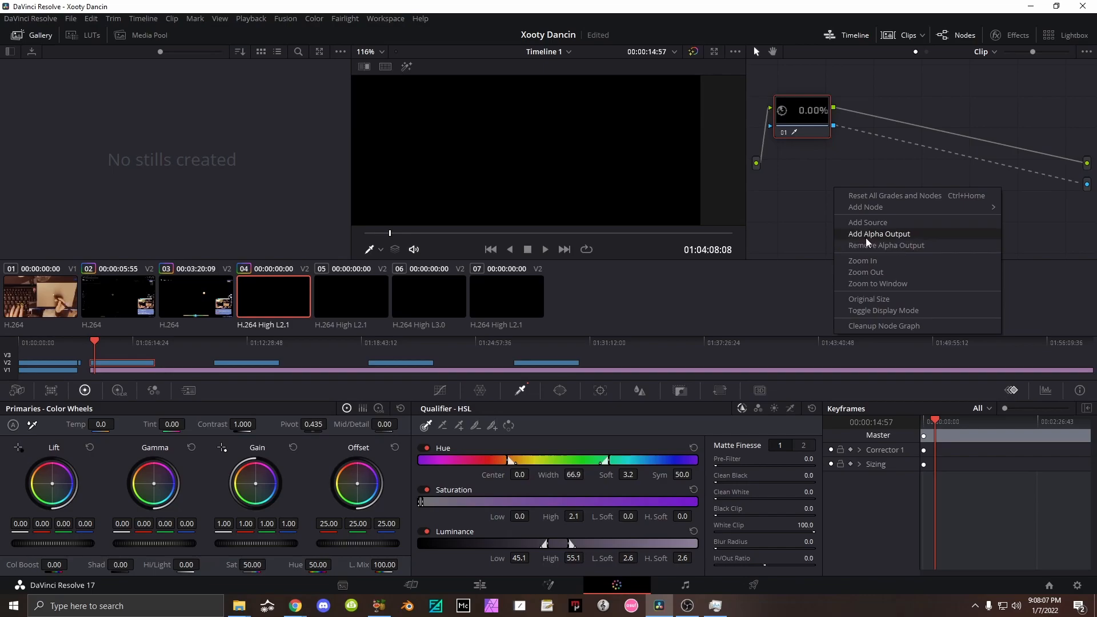
left_click(508, 427)
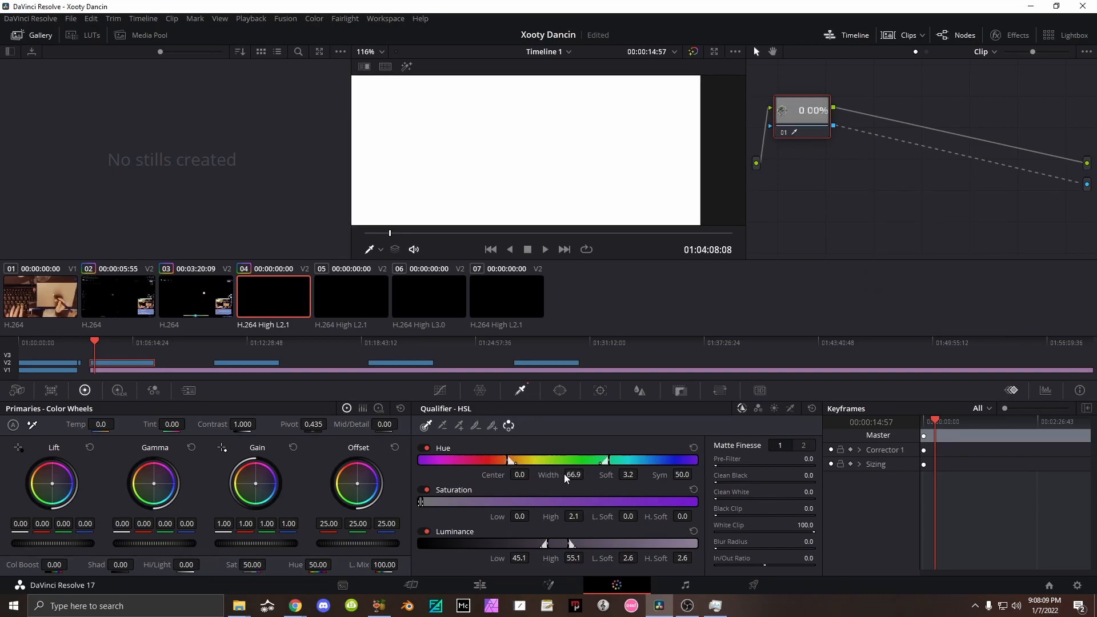
left_click_drag(579, 475, 758, 91)
scroll(576, 131, "down", 5)
scroll(588, 167, "down", 2)
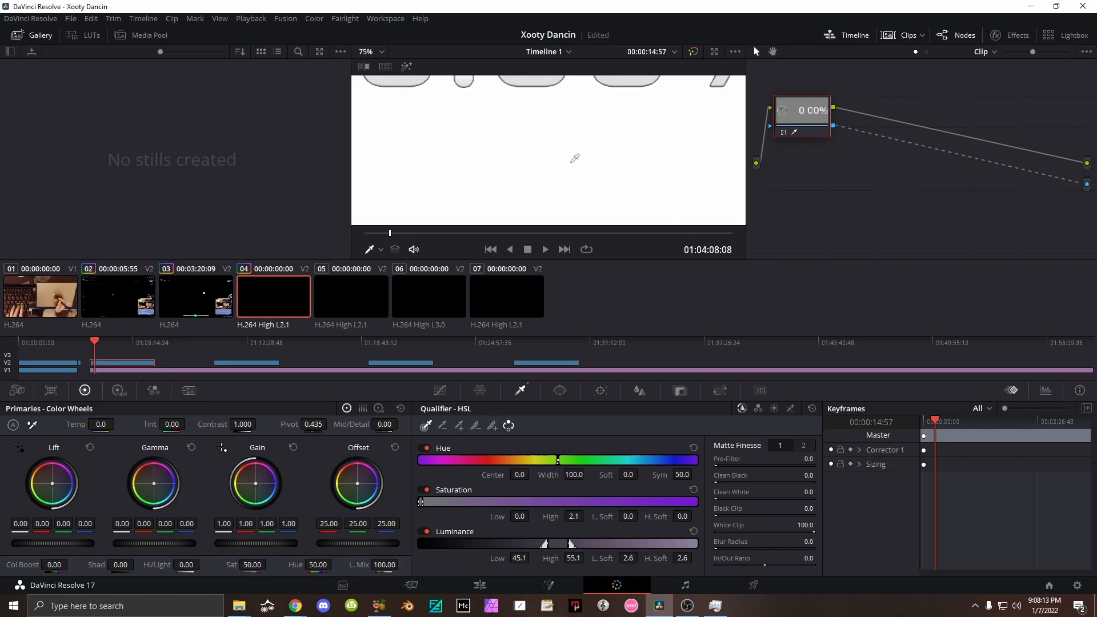
scroll(623, 151, "down", 2)
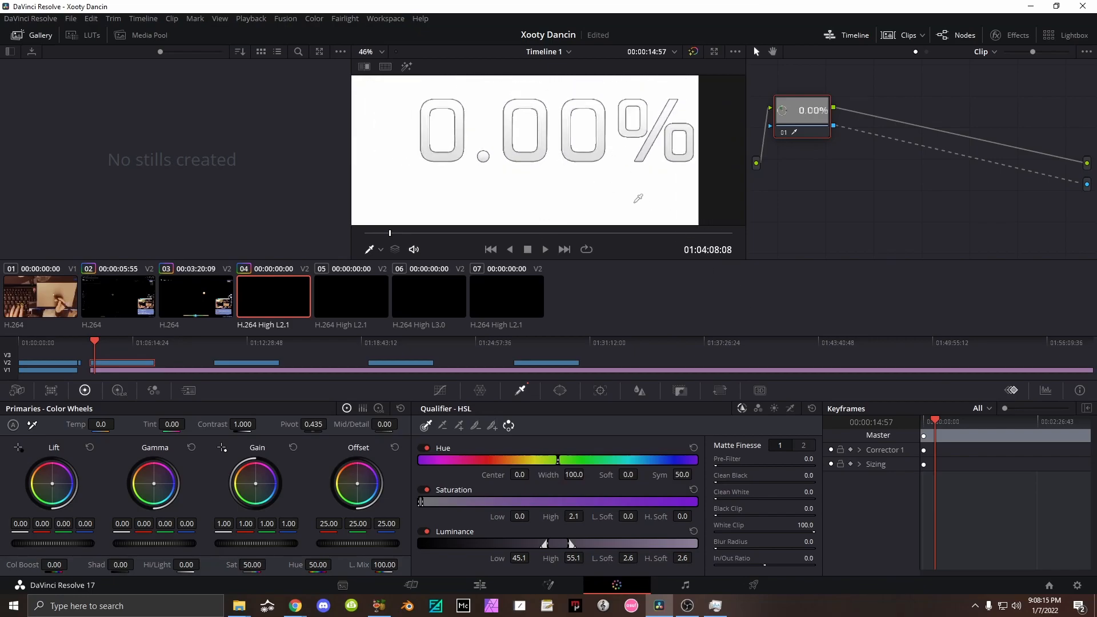
Blur the ACC.mp4 matte and set its morph operation to Grow with a radius of 22.3.
left_click_drag(808, 542, 846, 541)
left_click(802, 446)
left_click(762, 464)
left_click(769, 487)
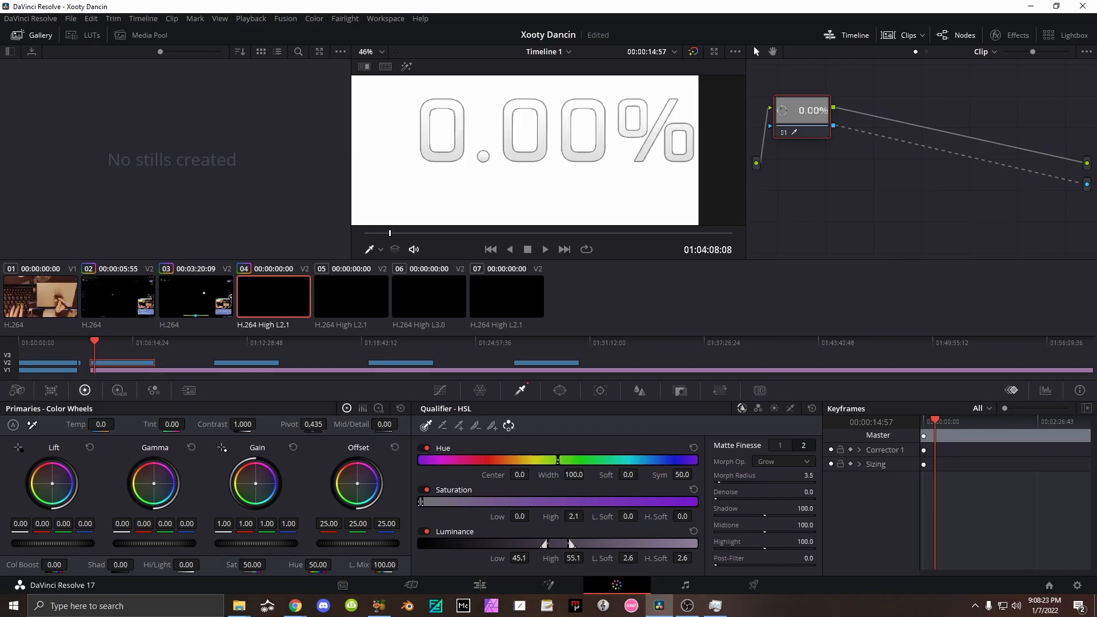
left_click_drag(807, 475, 845, 475)
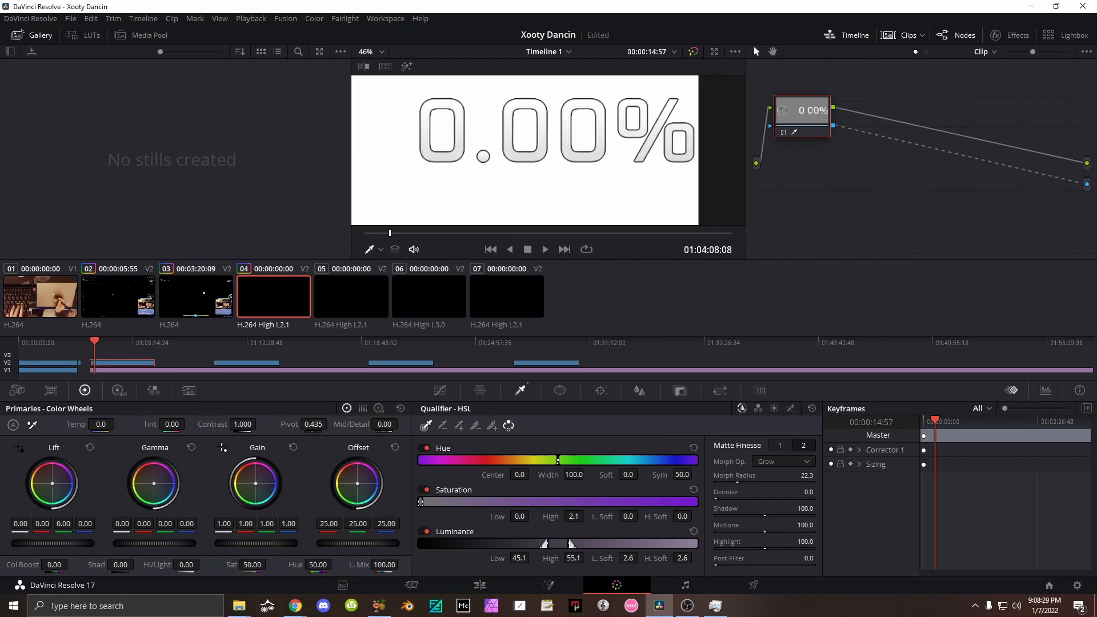
Give AIM.mp4 a connected alpha output and key out its black background with an inverted qualifier at hue width 100.
left_click(361, 282)
right_click(845, 192)
left_click(899, 233)
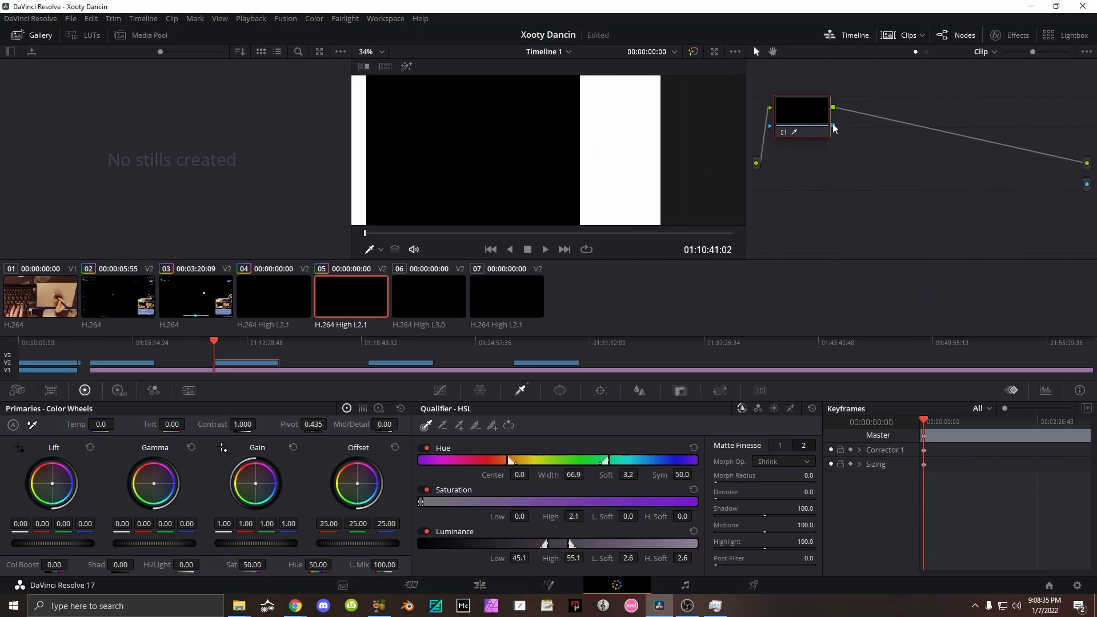
left_click_drag(575, 475, 1029, 484)
left_click(508, 426)
Set the AIM.mp4 matte's morph operation to Grow with radius 15.0 and its blur radius to 46.8.
left_click(779, 462)
left_click(771, 487)
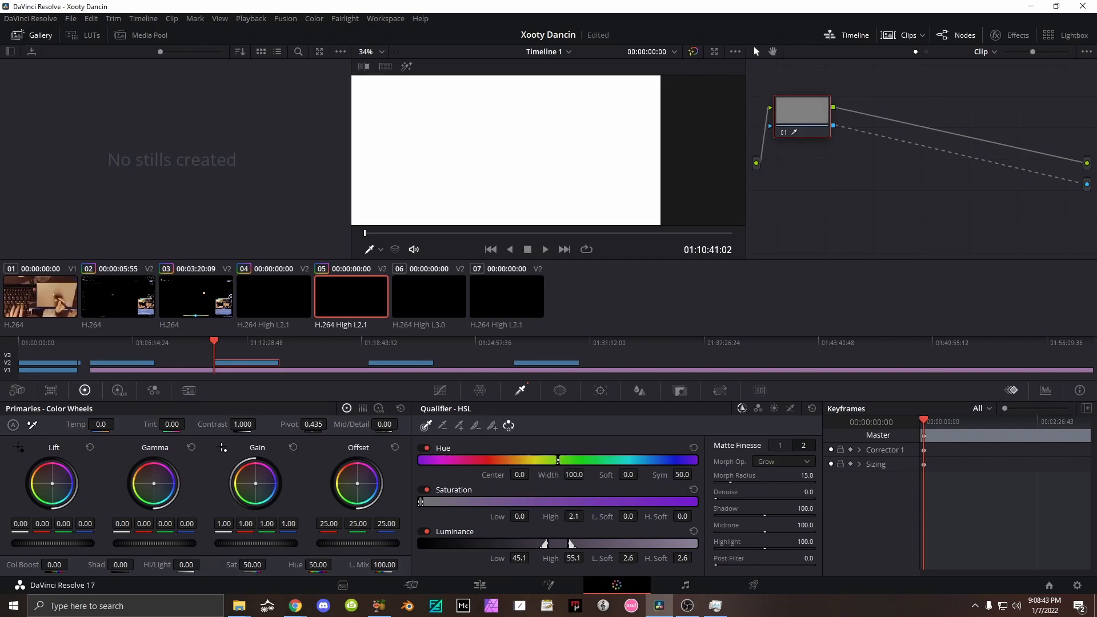
left_click(780, 446)
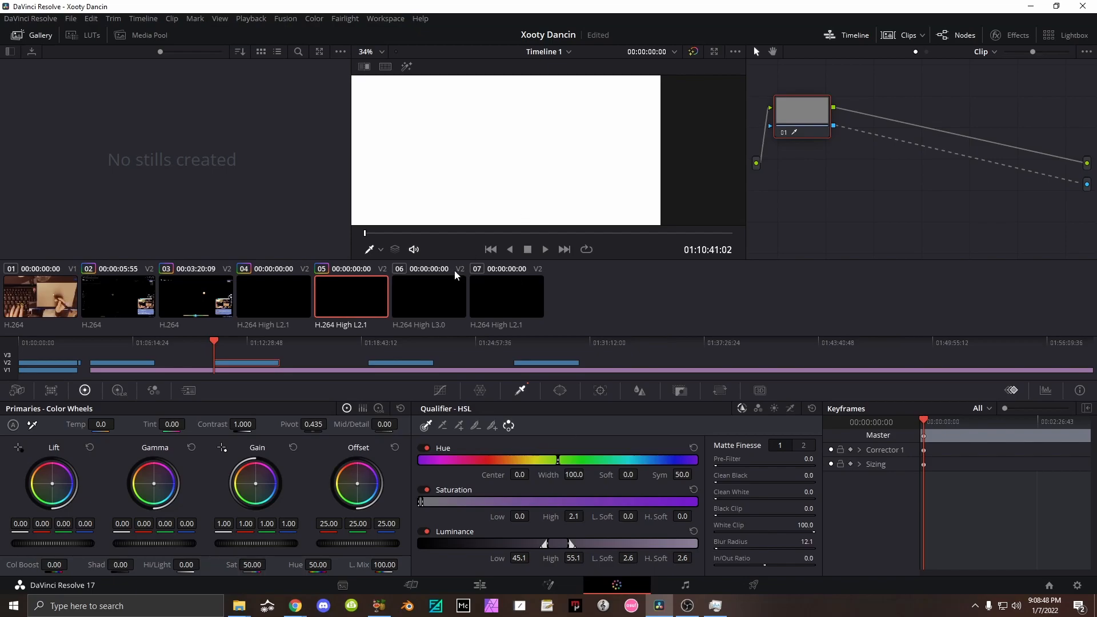
left_click(430, 233)
left_click_drag(806, 542, 857, 542)
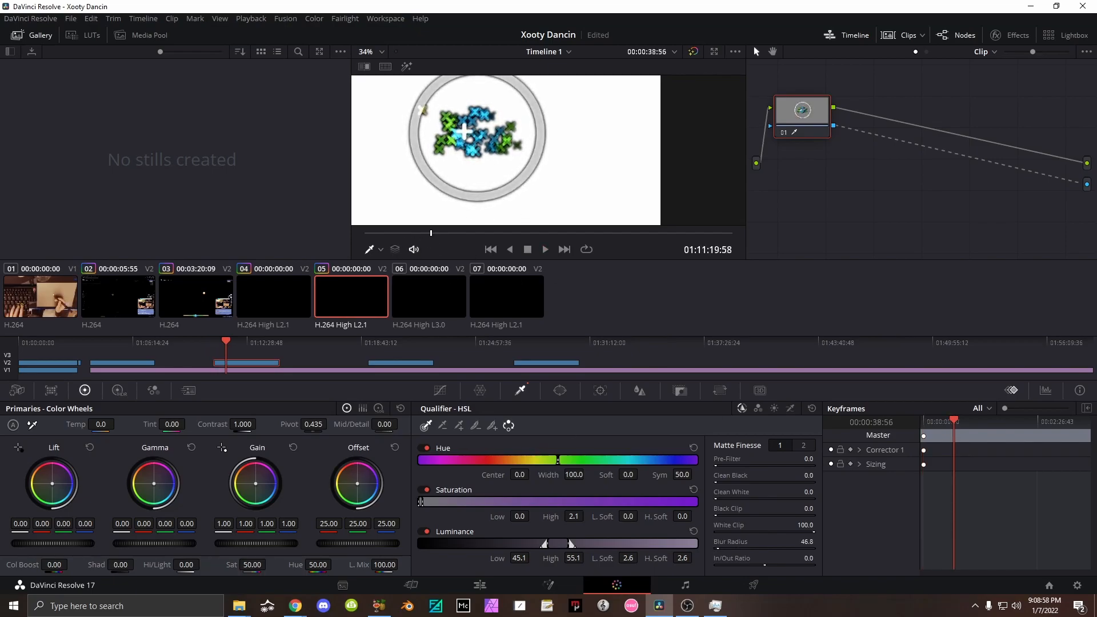
Set the COUNT.mp4 matte's blur radius to 32.4 with Grow as the morph operation.
left_click(803, 445)
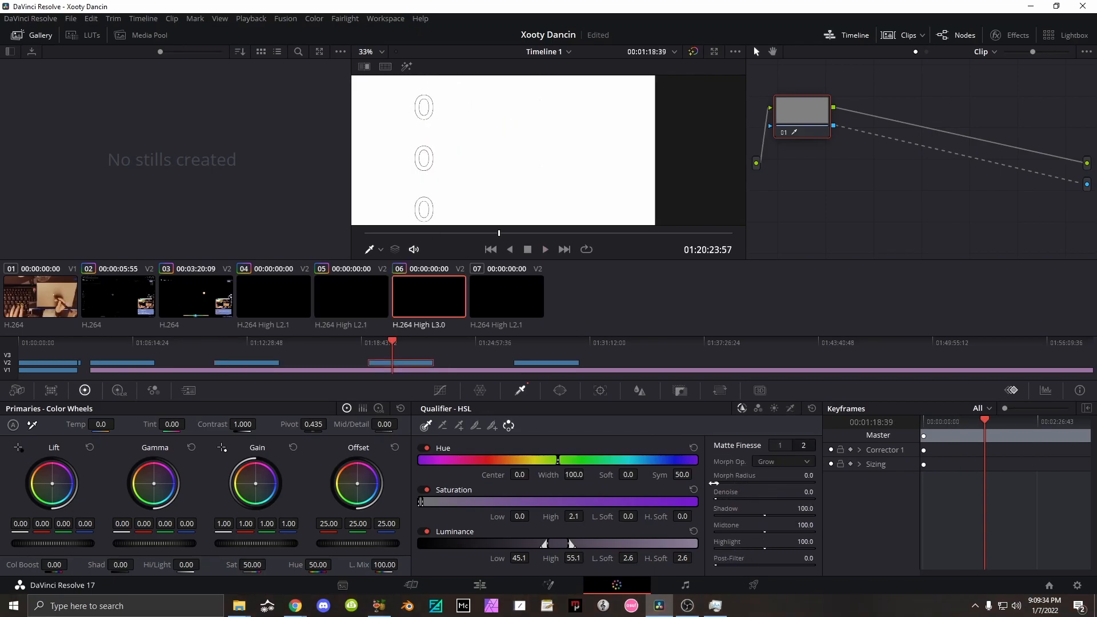
left_click(780, 445)
left_click_drag(715, 547, 742, 547)
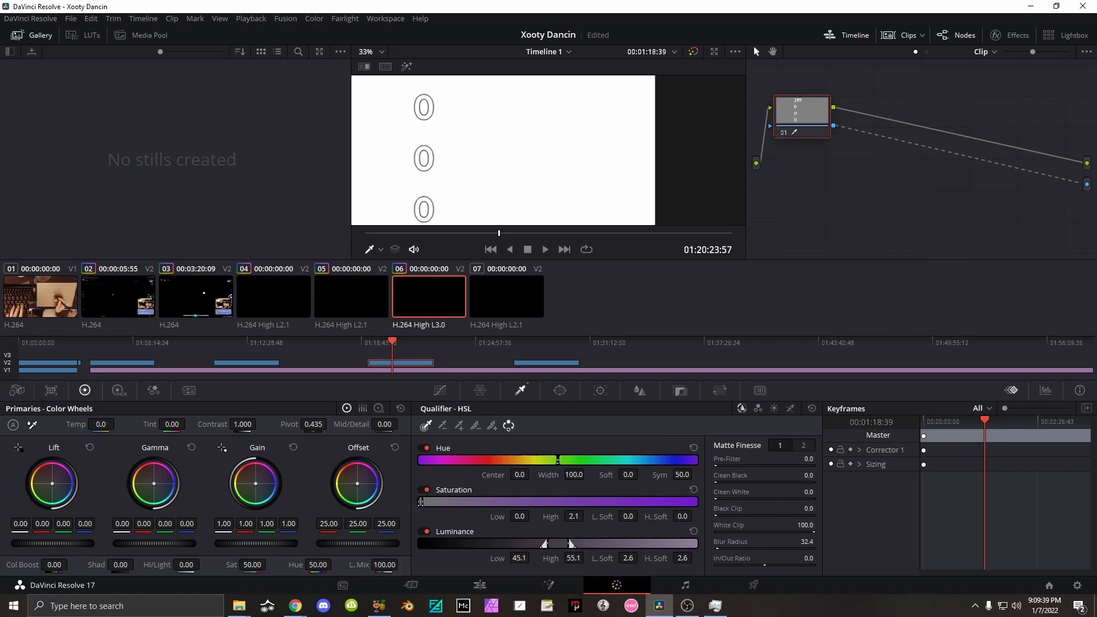
Key UR.mp4's black background through a connected alpha output, with the qualifier's hue width at 100.
left_click(503, 299)
left_click(548, 160)
right_click(831, 193)
left_click(873, 237)
left_click_drag(1086, 184, 832, 126)
left_click_drag(574, 474, 641, 475)
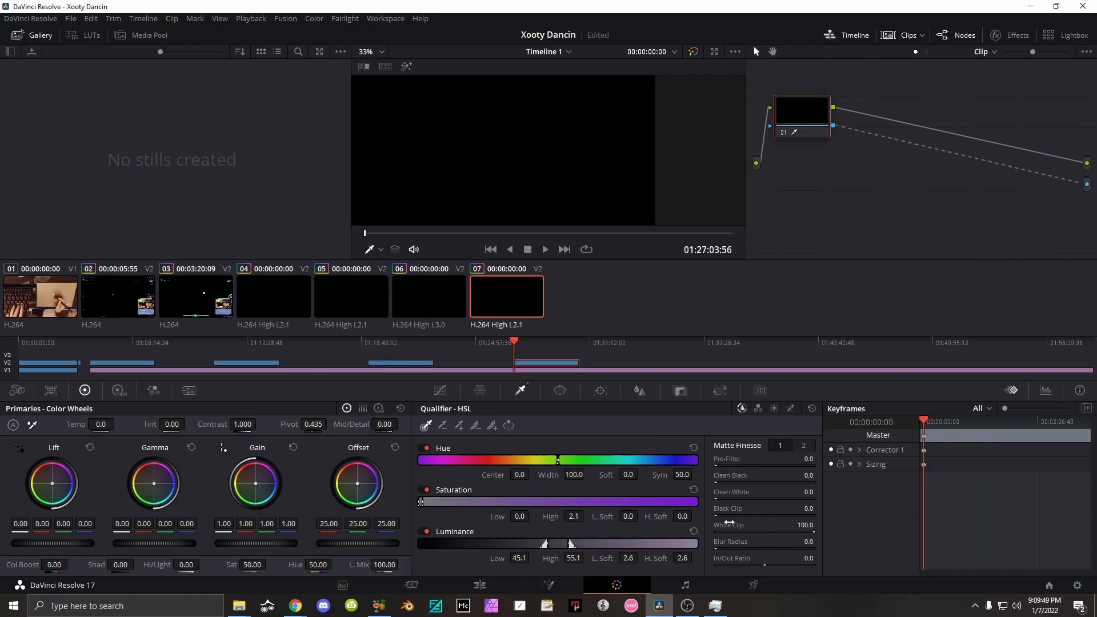
Refine the UR.mp4 key where the hit error bar is visible, setting the saturation high to 1.3 and high softness to 3.8.
left_click(537, 233)
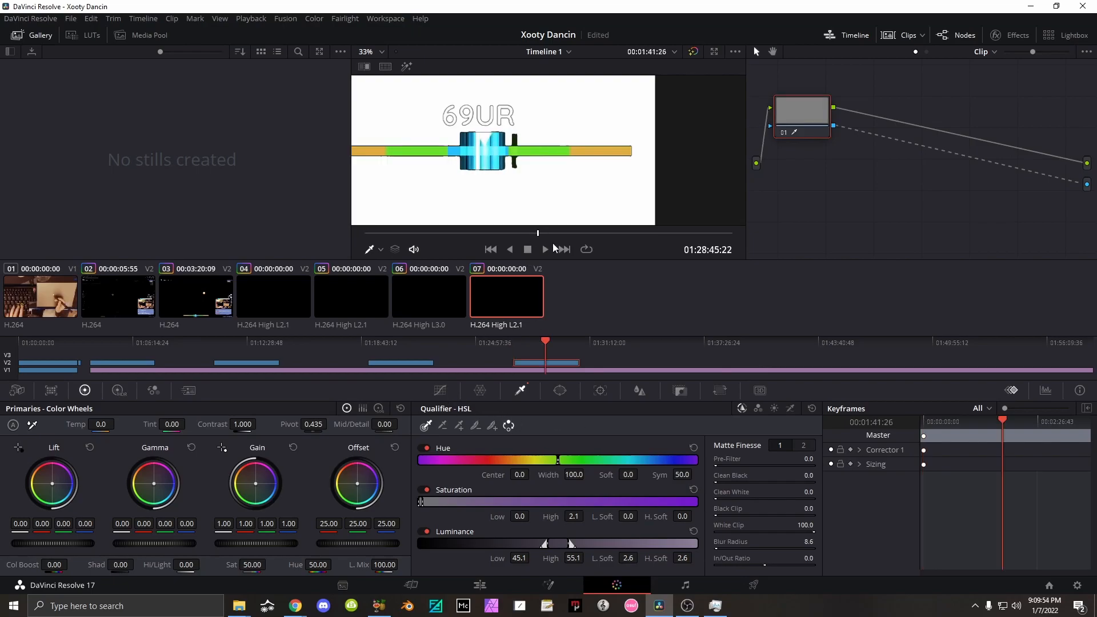
left_click_drag(728, 550, 738, 551)
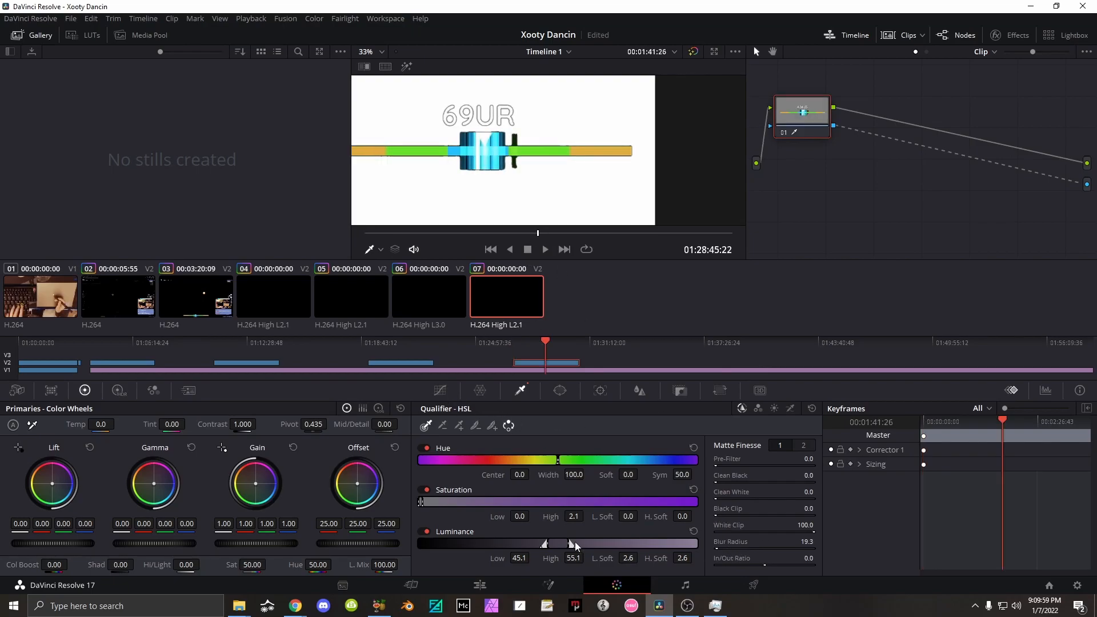
left_click_drag(682, 517, 688, 517)
mouse_move(572, 516)
left_mouse_down()
mouse_move(560, 517)
mouse_move(571, 517)
left_mouse_up()
left_click_drag(682, 516, 736, 481)
Set the UR.mp4 matte to Grow, with clean black 6.0, clean white 2.1 and blur radius 81.1.
left_click(804, 446)
left_click(770, 461)
left_click(762, 487)
left_click(781, 445)
mouse_move(731, 550)
left_mouse_down()
mouse_move(760, 550)
mouse_move(747, 550)
left_mouse_up()
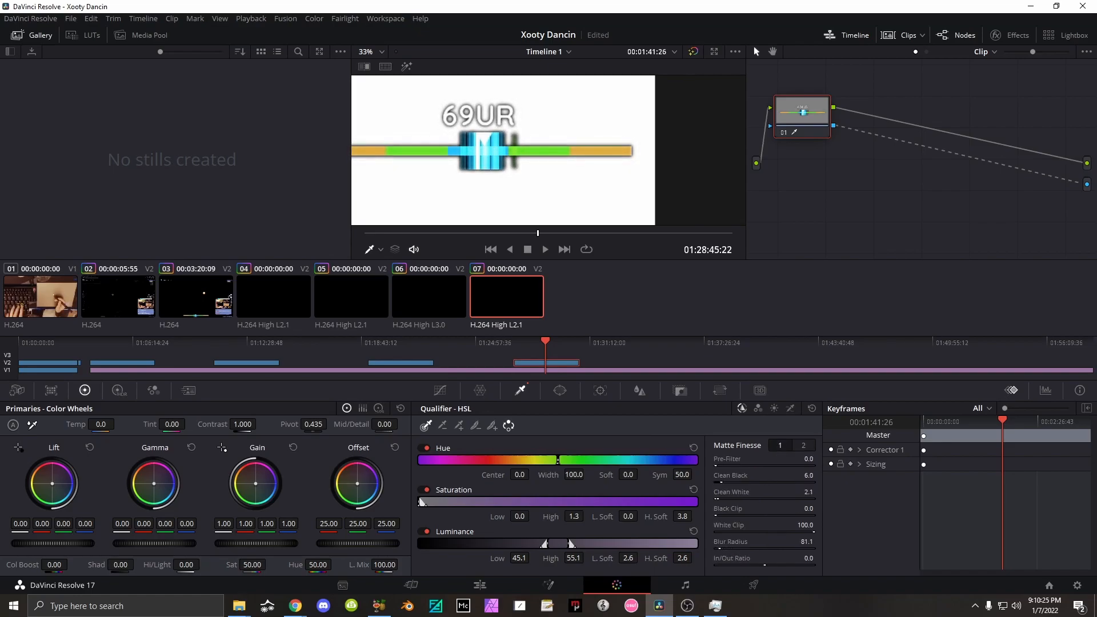
Return to the Edit page and play the start of ACC.mp4 to check the key over the white background.
left_click(480, 585)
scroll(715, 411, "down", 6, "alt")
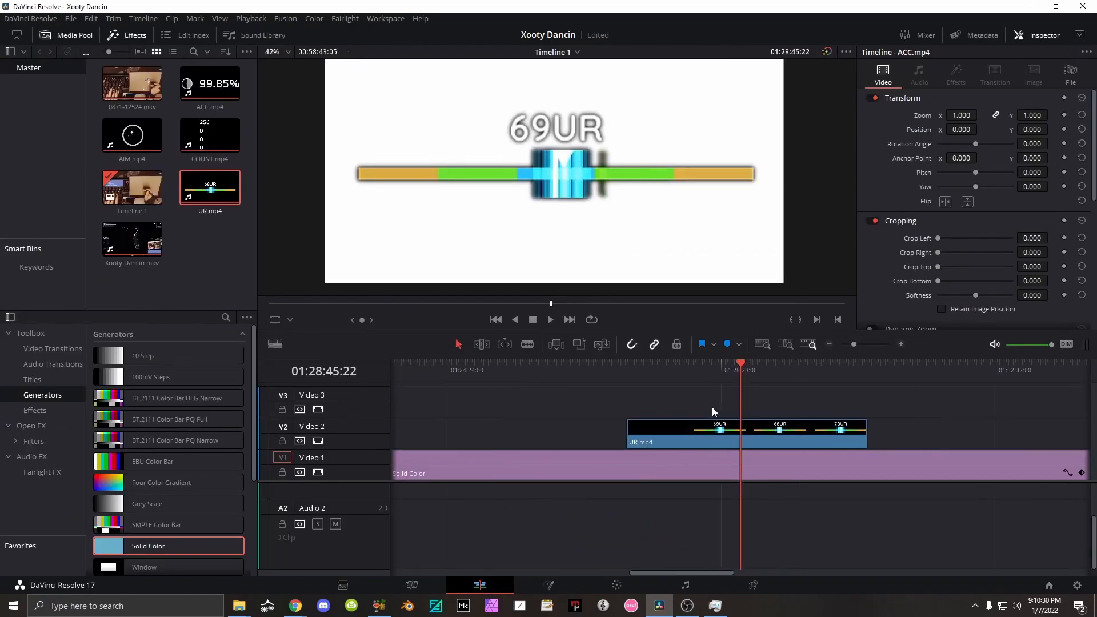
scroll(561, 408, "up", 3, "alt")
scroll(581, 407, "down", 5, "alt")
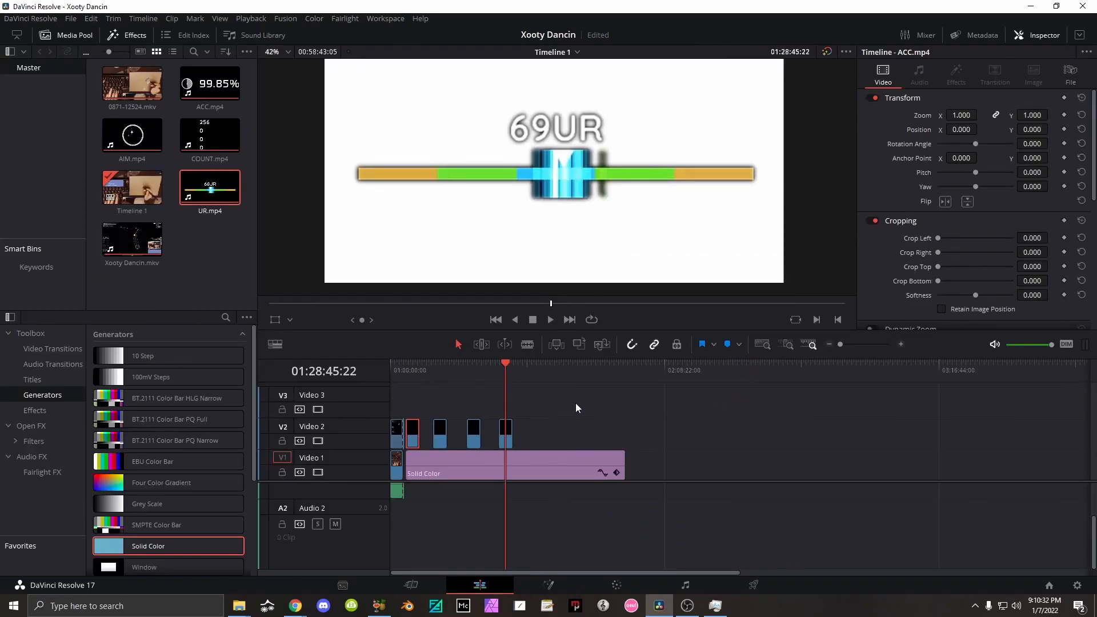
left_click_drag(420, 370, 412, 371)
key("space")
left_click(433, 409)
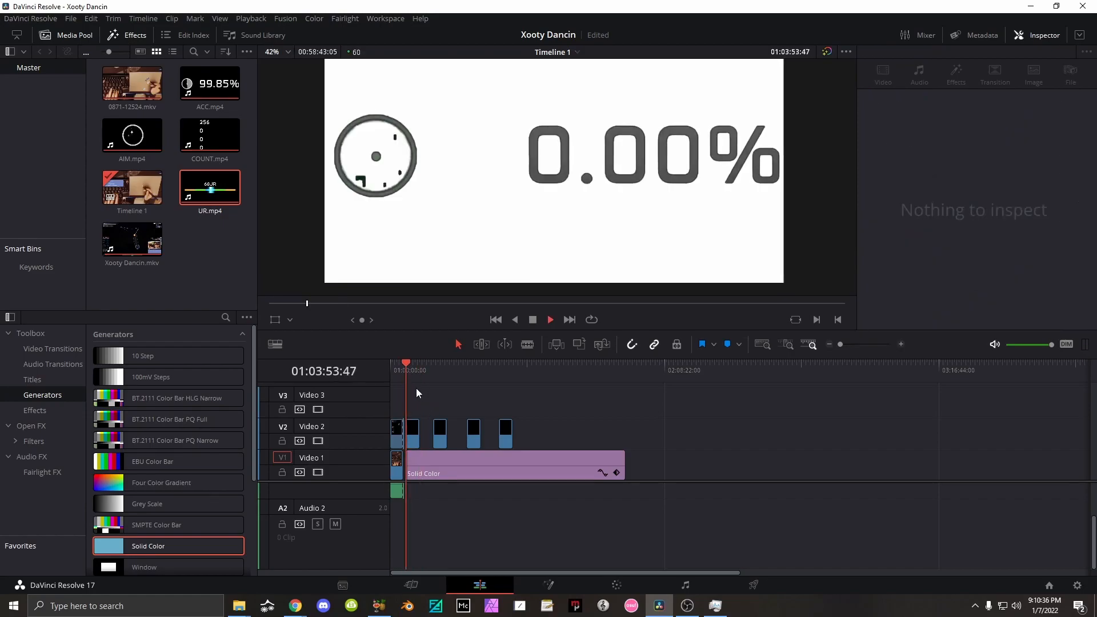
key("space")
Duplicate ACC.mp4 onto Video 3 directly above AIM.mp4.
left_click(414, 436)
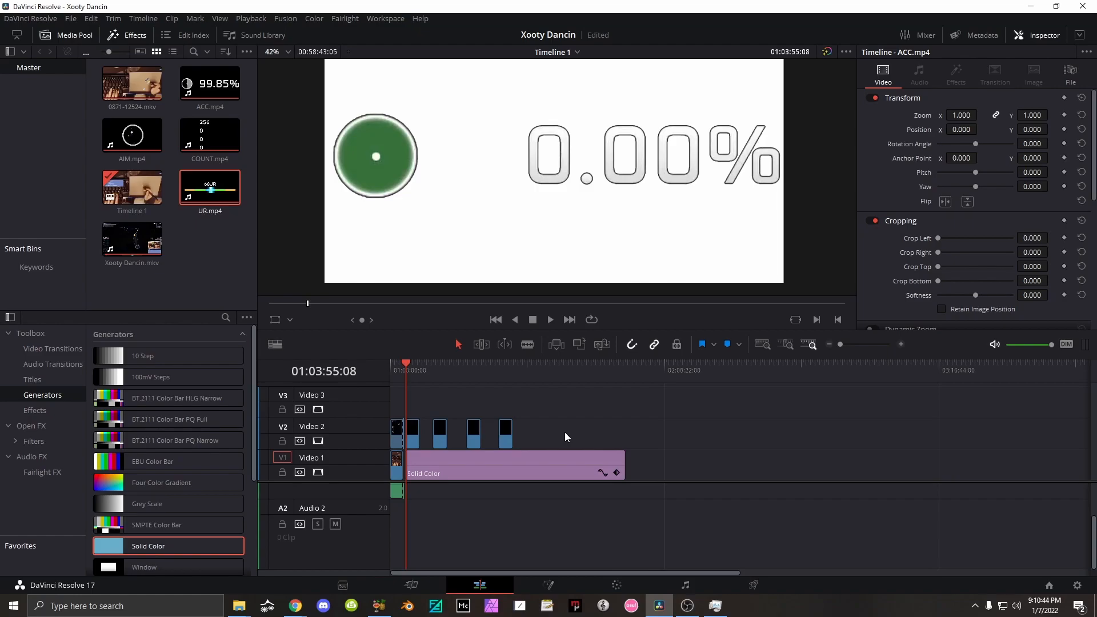
scroll(555, 435, "up", 5, "alt")
scroll(589, 433, "down", 5, "alt")
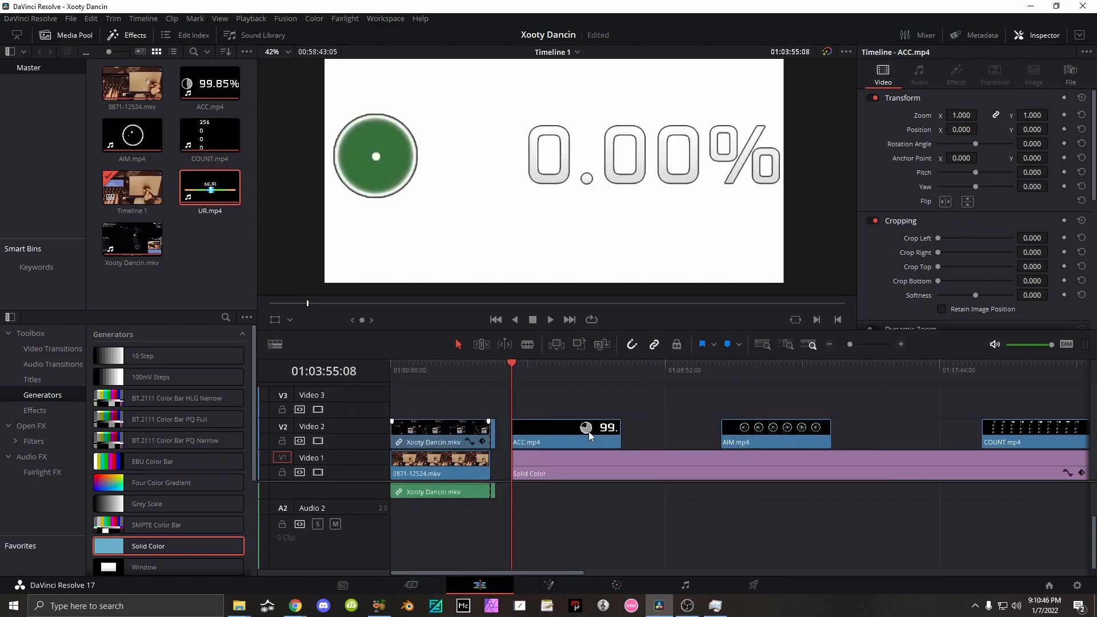
scroll(589, 431, "up", 5, "alt")
scroll(582, 431, "down", 5, "alt")
scroll(525, 424, "up", 3, "alt")
left_click(546, 440)
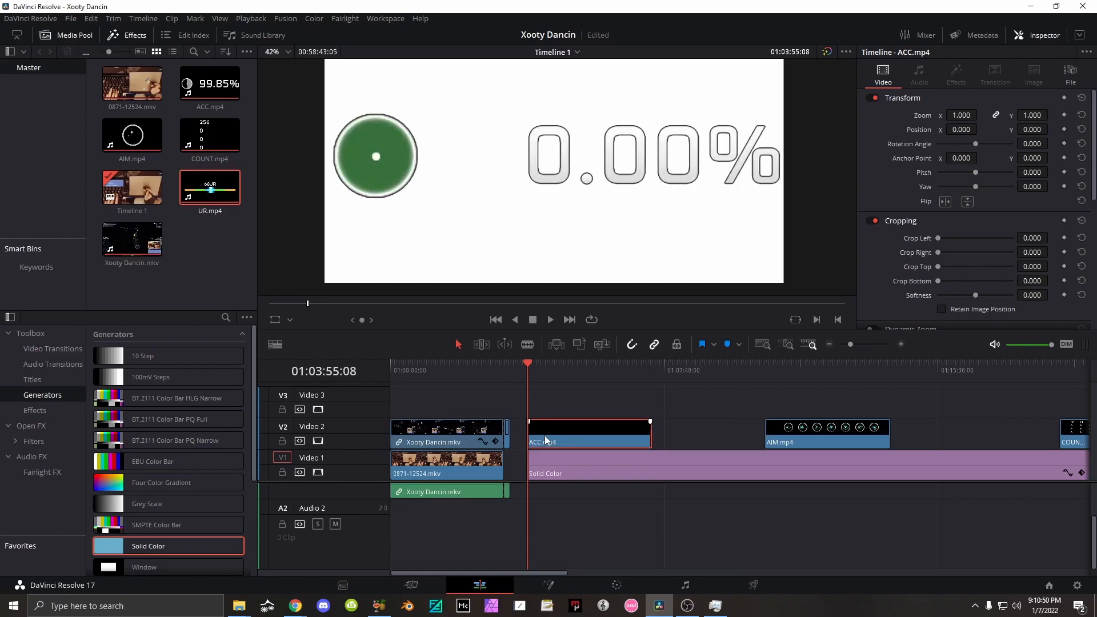
left_click_drag(548, 440, 801, 402, "alt")
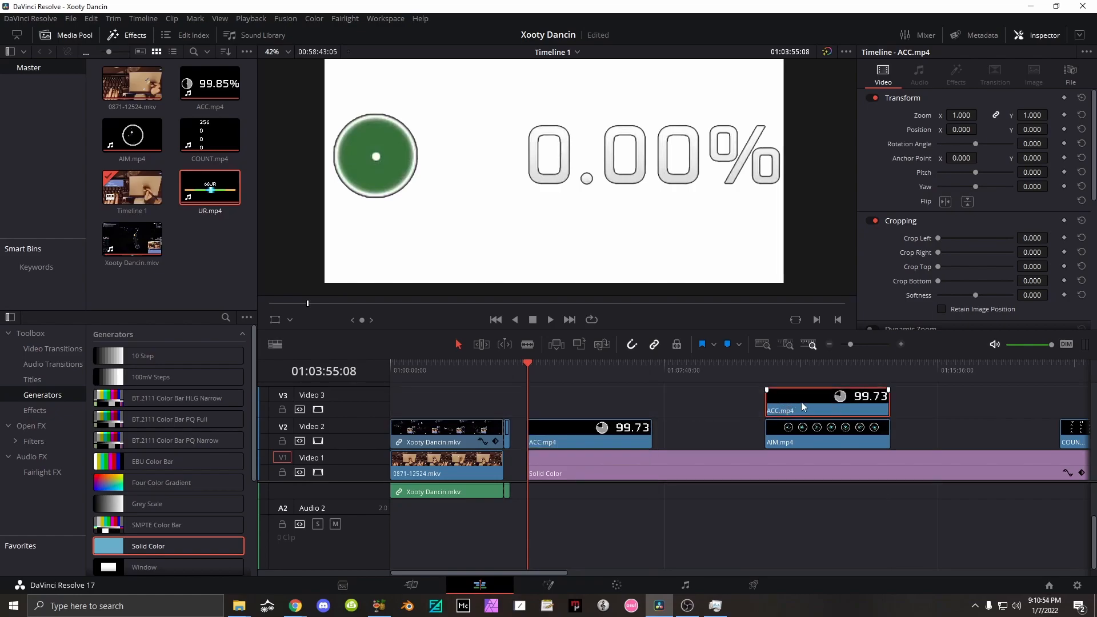
Swap the stacked clips so AIM.mp4 lies on Video 3 above the ACC.mp4 copy on Video 2.
left_click(796, 369)
left_click_drag(775, 439, 651, 399)
left_click_drag(735, 403, 860, 403)
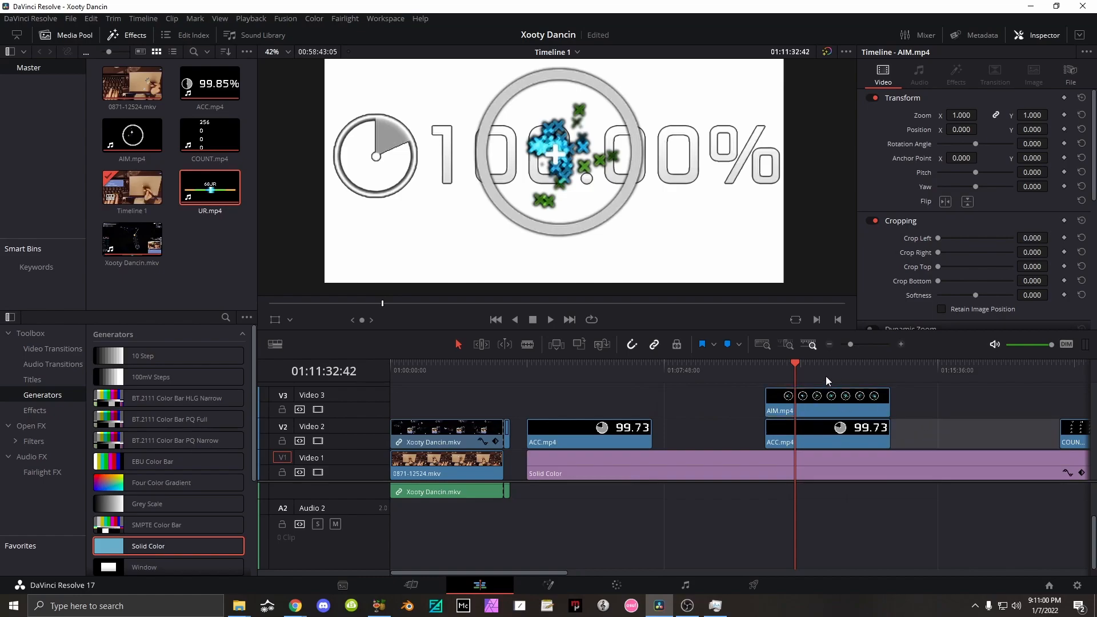
Crop the ACC.mp4 copy's right side by 1507.622, set its zoom to 1.960 and its position to X 1485, Y 62.
left_click(799, 430)
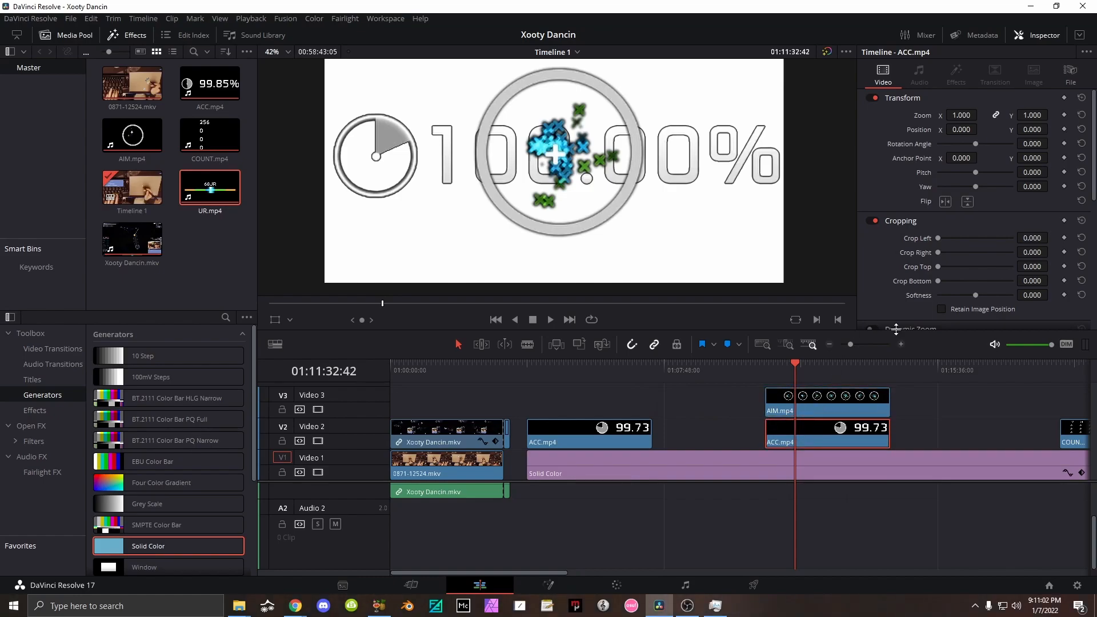
left_click_drag(939, 251, 1031, 253)
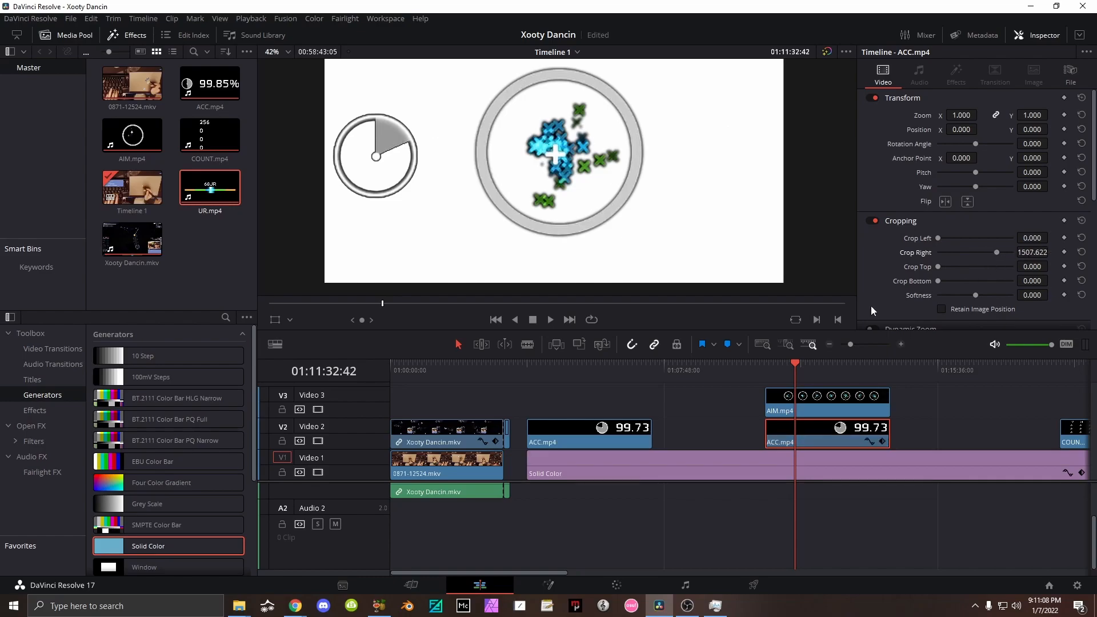
left_click(821, 398)
key("ctrl+z")
mouse_move(961, 130)
left_mouse_down()
mouse_move(1023, 130)
mouse_move(994, 115)
mouse_move(971, 130)
mouse_move(981, 130)
mouse_move(966, 115)
mouse_move(966, 130)
mouse_move(1029, 129)
mouse_move(981, 130)
left_mouse_up()
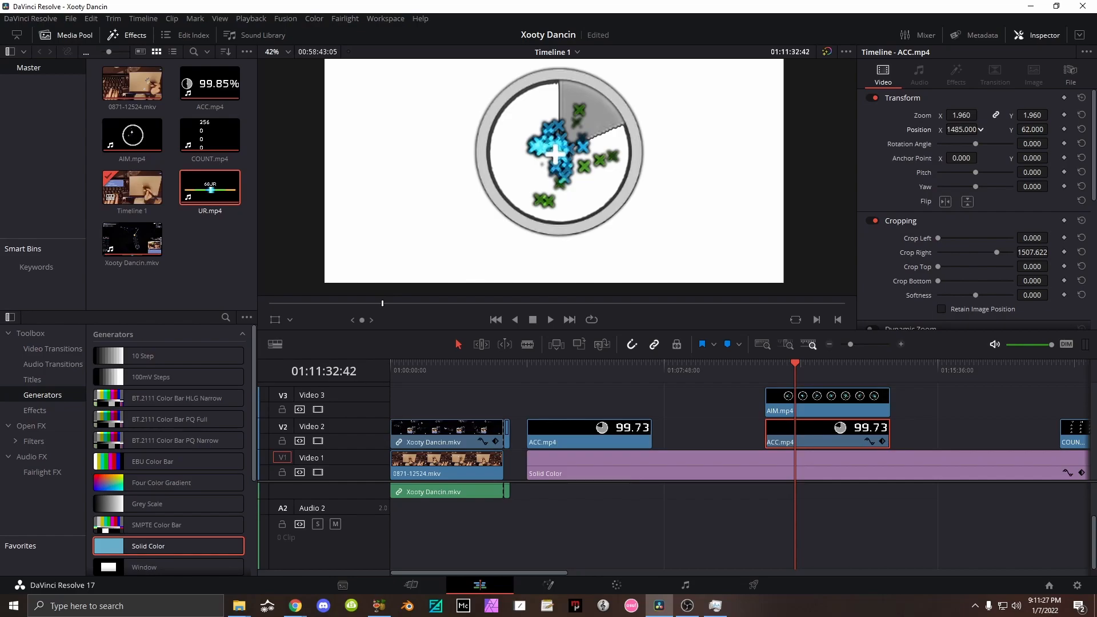
Combine the stacked AIM.mp4 and ACC.mp4 copy on Videos 2 and 3 into a compound clip named AIM.
left_click(960, 433)
left_click_drag(811, 362, 835, 364)
left_click_drag(895, 392, 835, 430)
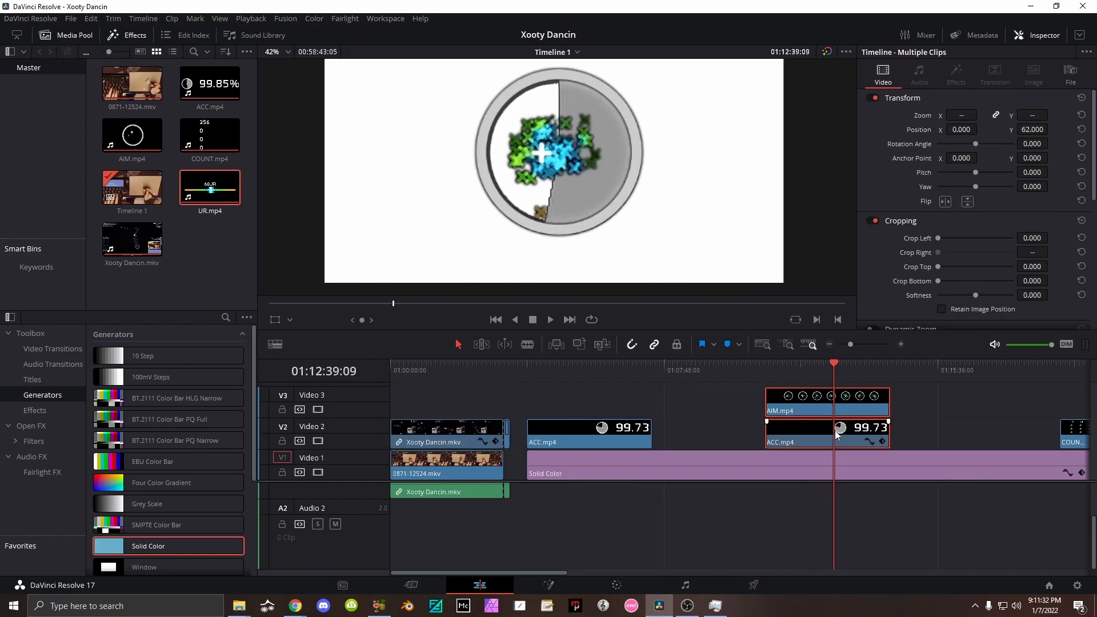
right_click(841, 423)
left_click(872, 434)
right_click(869, 437)
left_click(917, 38)
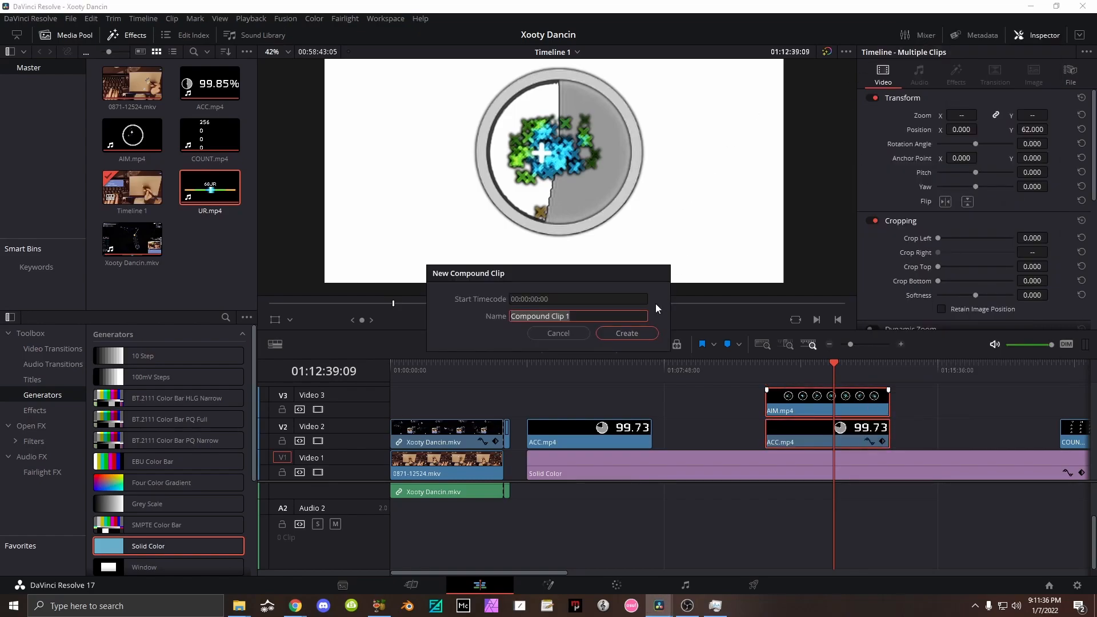
key("ctrl+a")
type("AIM")
key("Return")
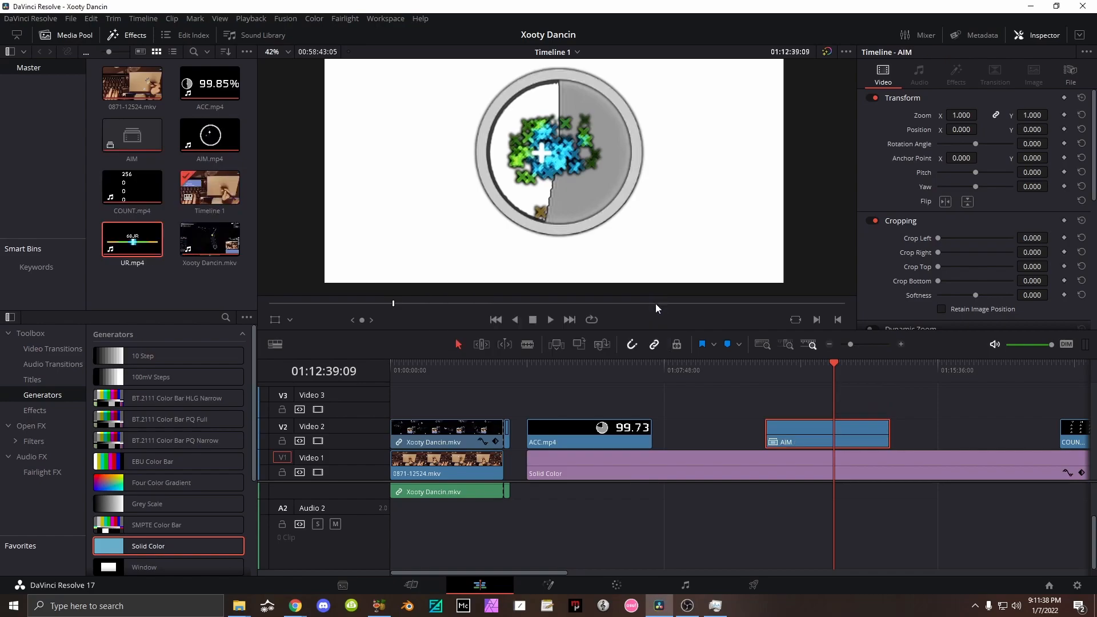
Crop the left side of the separate ACC.mp4 clip by 410.400 to cut off the pie indicator and keep the percentage.
left_click(548, 385)
left_click(583, 431)
left_click(578, 368)
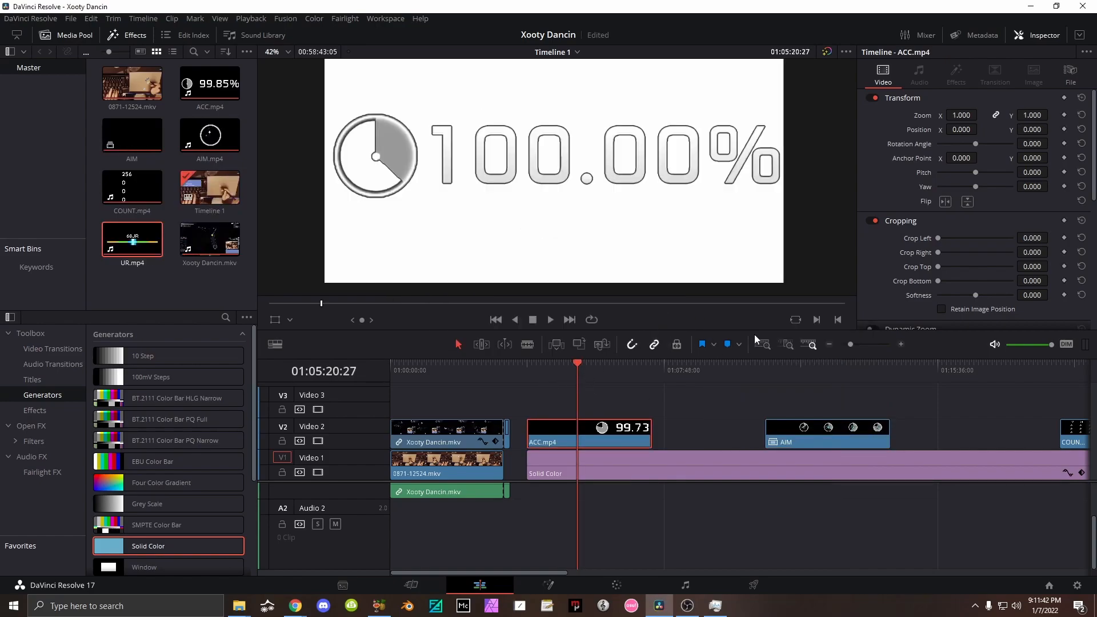
left_click_drag(939, 253, 954, 241)
key("ctrl+z")
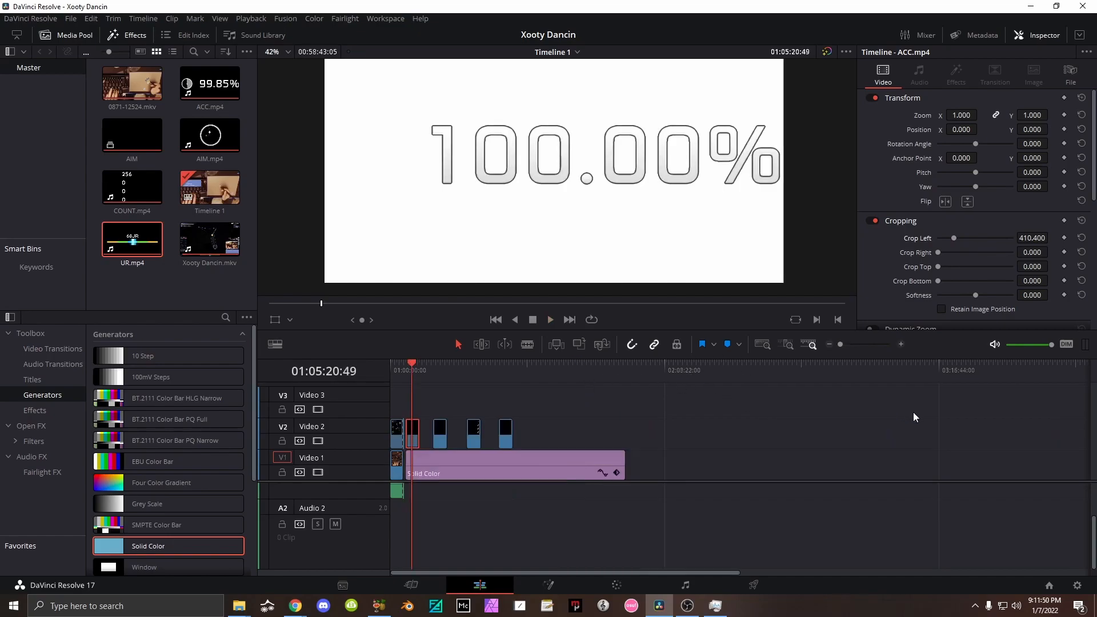
scroll(759, 396, "up", 2, "alt")
scroll(831, 399, "down", 3, "alt")
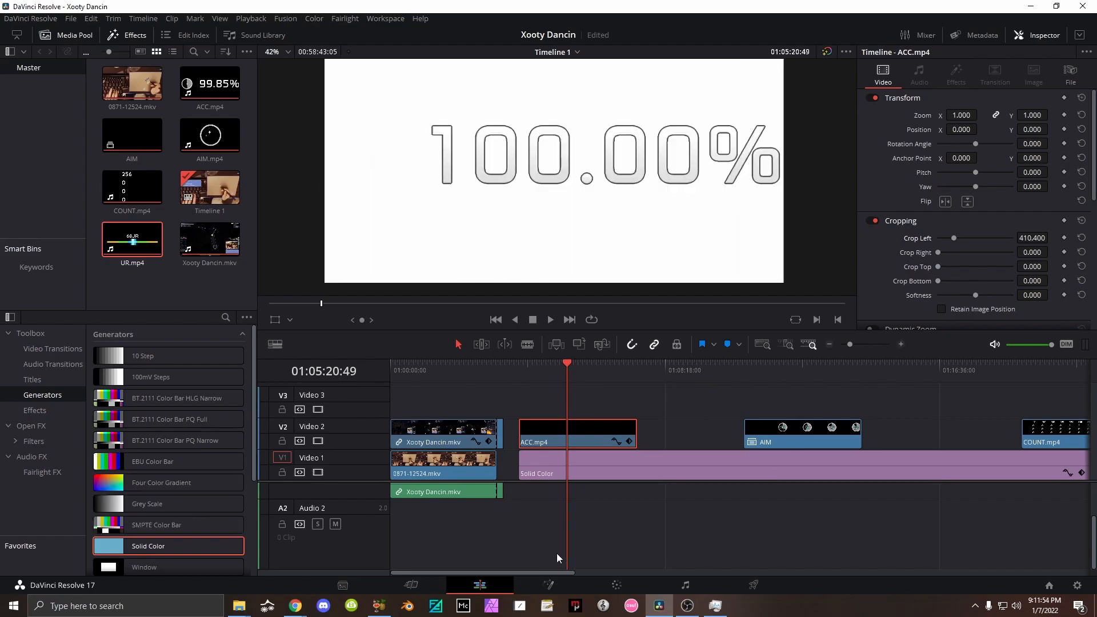
In the Color page's Matte Finesse, set ACC.mp4's Morph Radius to 40.8 and Blur Radius to 230.2, and return to the Edit page.
left_click(616, 583)
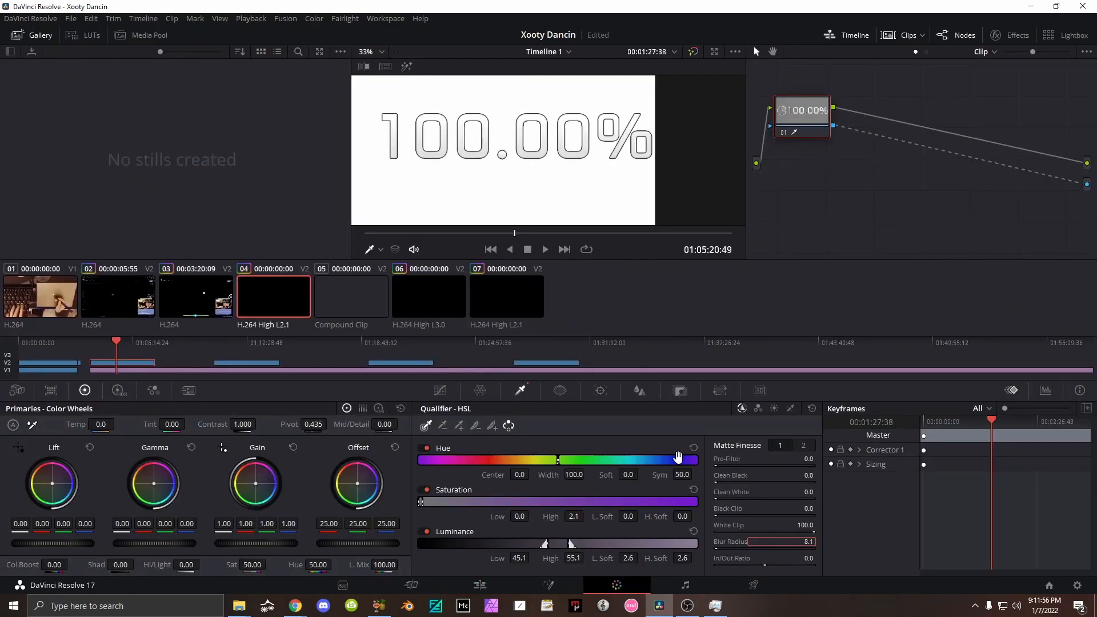
left_click_drag(721, 547, 743, 547)
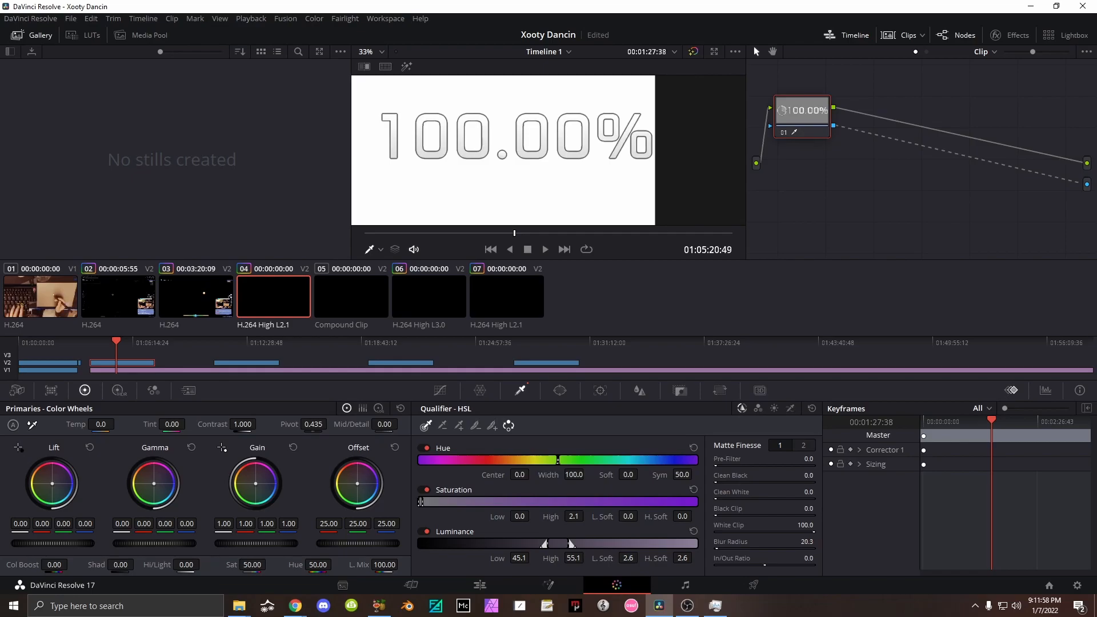
left_click(780, 445)
left_click_drag(721, 483, 766, 483)
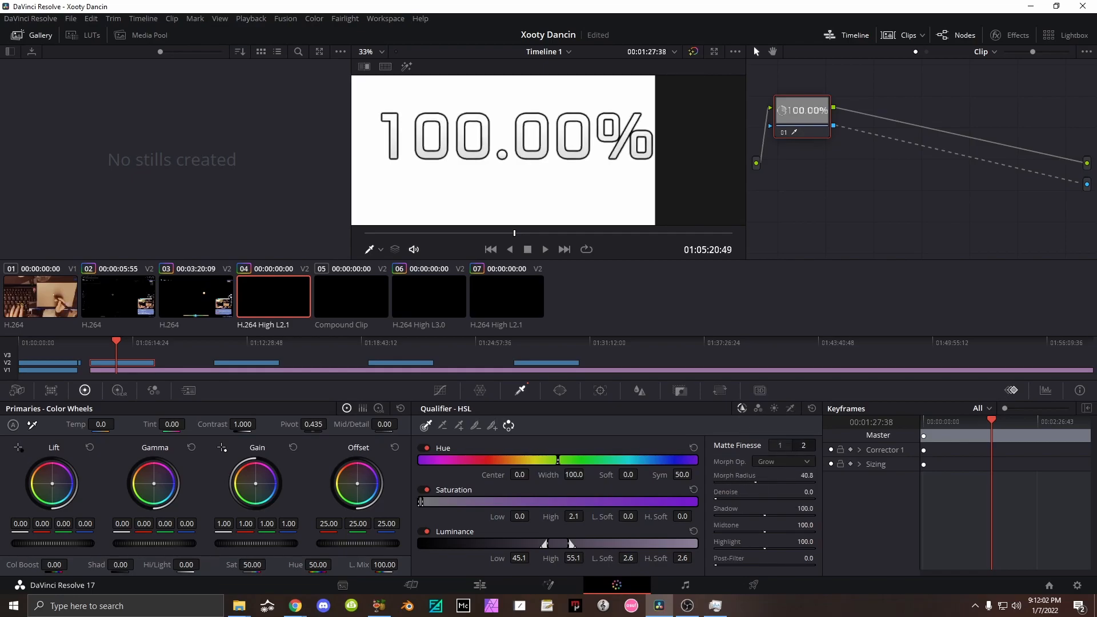
left_click(783, 448)
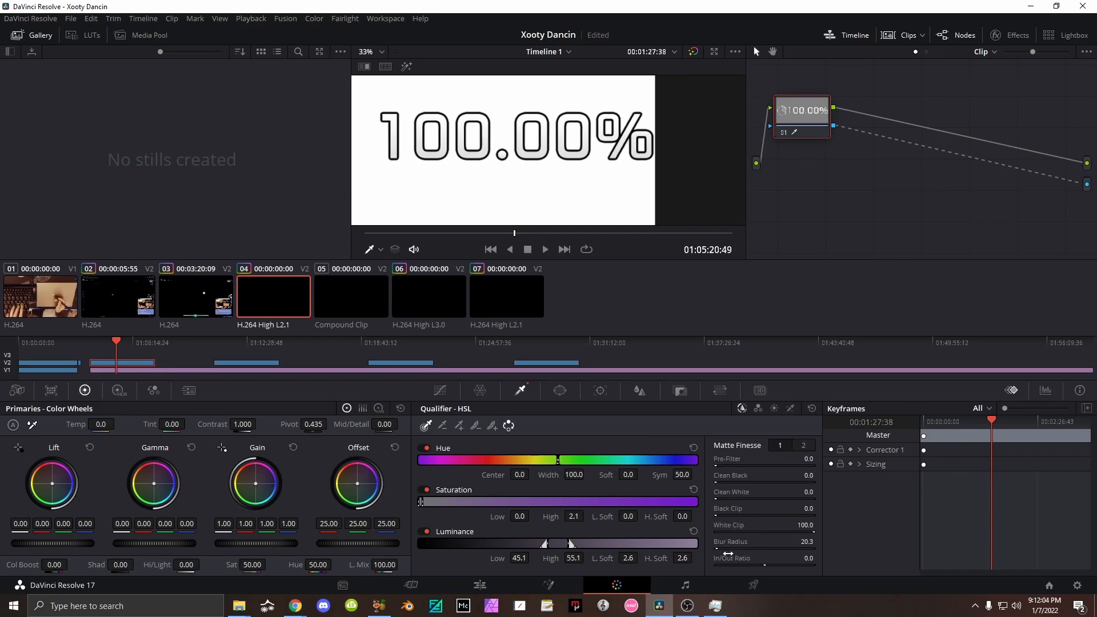
left_click_drag(745, 544, 823, 545)
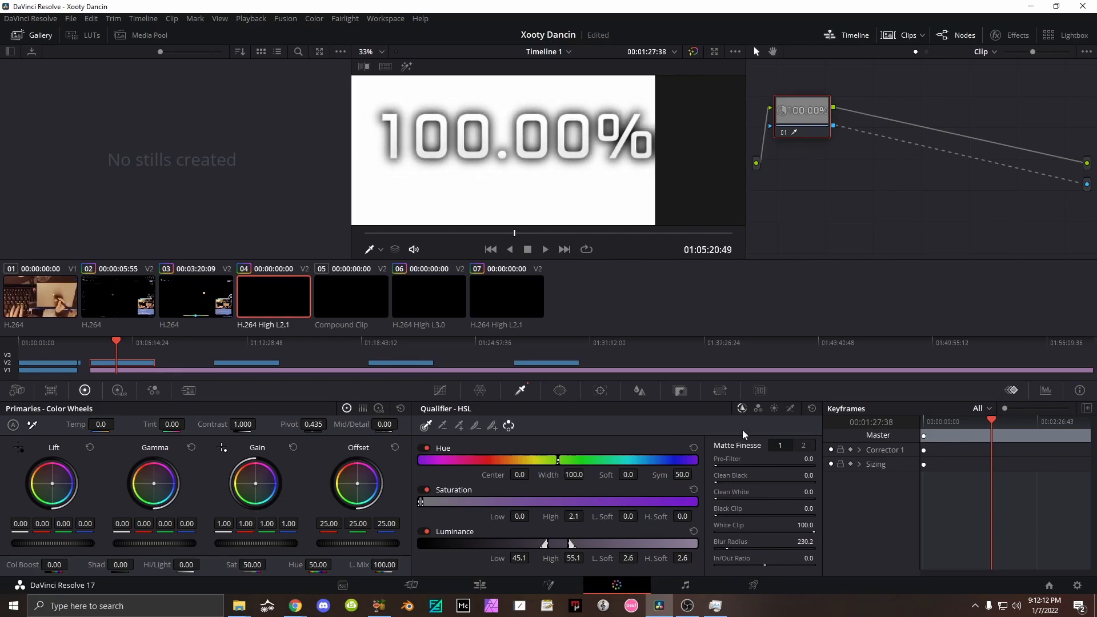
left_click(479, 584)
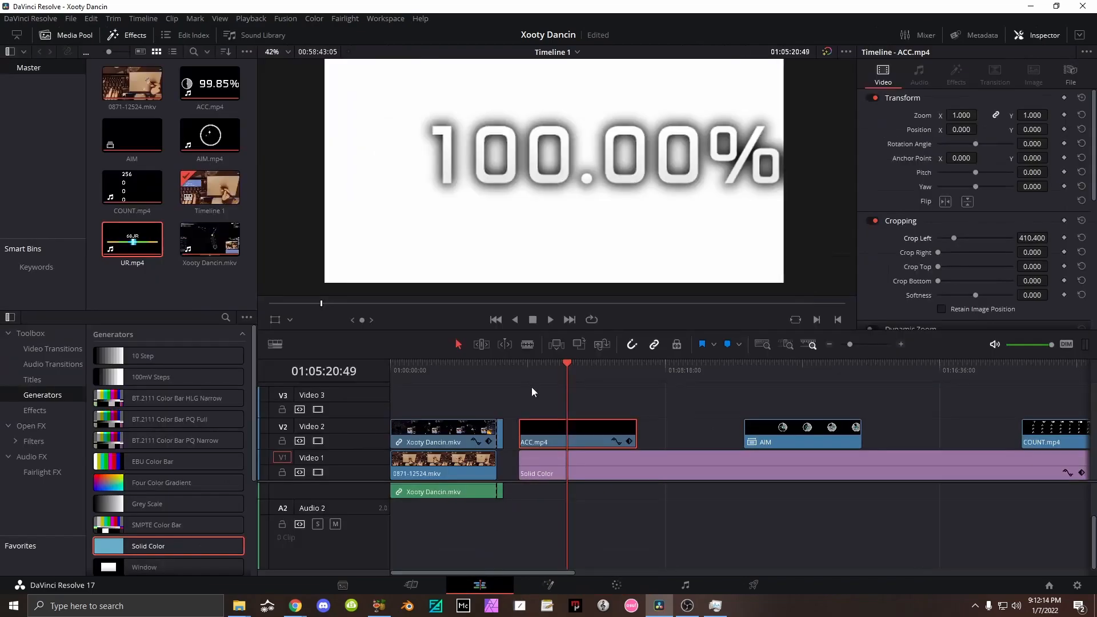
Set ACC.mp4's zoom to 0.400 and position to X -721, Y 742, and move it onto Video 3 at the timeline start.
left_click_drag(968, 114, 910, 131)
left_click_drag(1032, 129, 1087, 130)
scroll(428, 106, "down", 4)
middle_click_drag(420, 104, 409, 137)
left_click_drag(563, 430, 402, 399)
left_click(414, 369)
left_click(417, 372)
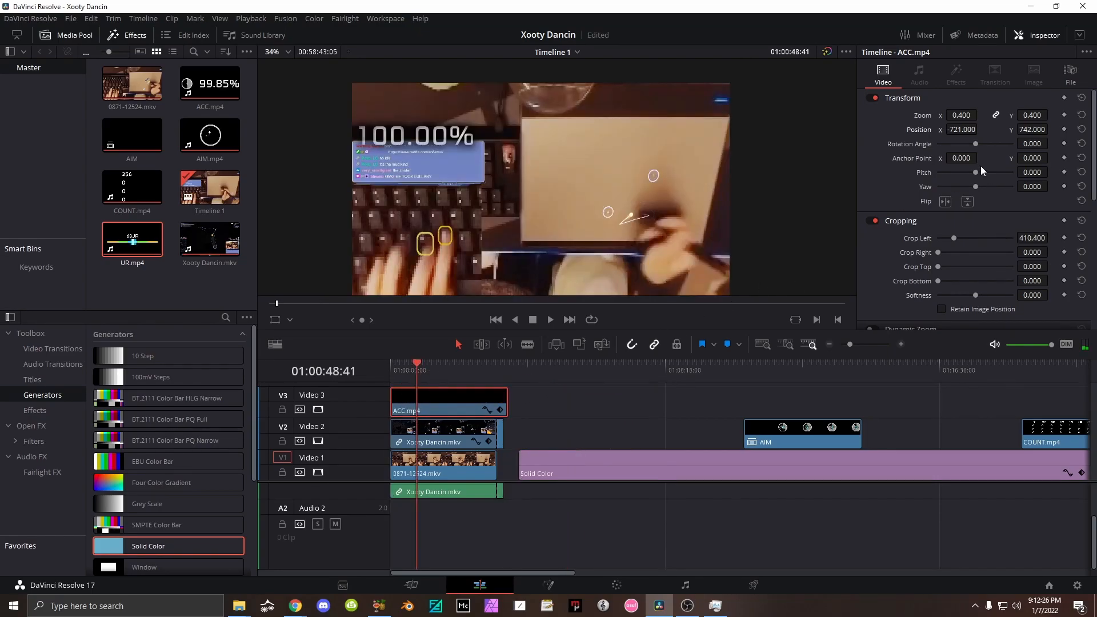
Set ACC.mp4's zoom to 0.310 and its position to X -782, Y 1310 in the upper-left corner of the frame.
left_click_drag(1028, 130, 1051, 129)
left_click_drag(964, 115, 958, 130)
left_click_drag(1030, 130, 1037, 130)
In the Color page's Matte Finesse, set ACC.mp4's Blur Radius to 41.1 and Morph Radius to 26.8.
left_click(616, 585)
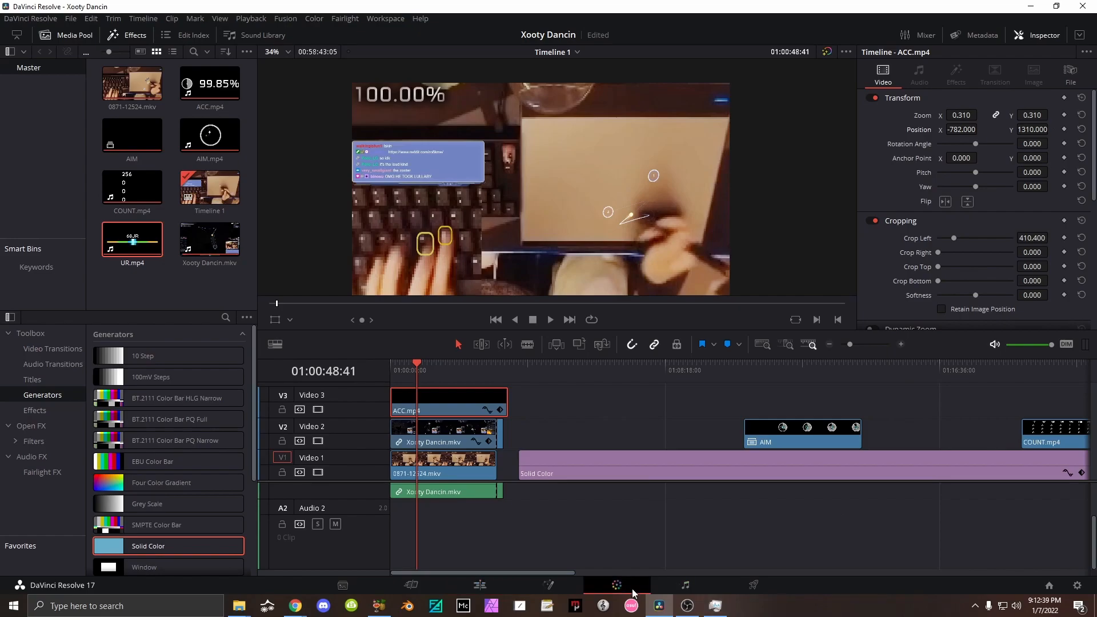
middle_click_drag(466, 90, 575, 161)
scroll(470, 153, "up", 2)
middle_click_drag(496, 170, 533, 233)
left_click_drag(734, 543, 726, 543)
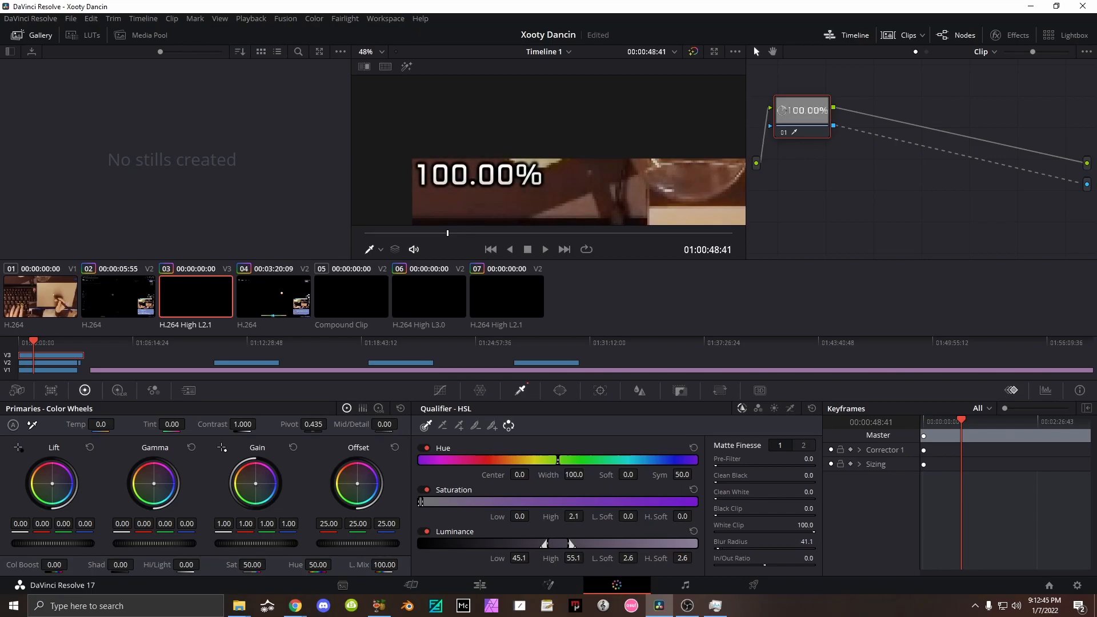
left_click(803, 447)
left_click_drag(755, 476, 748, 476)
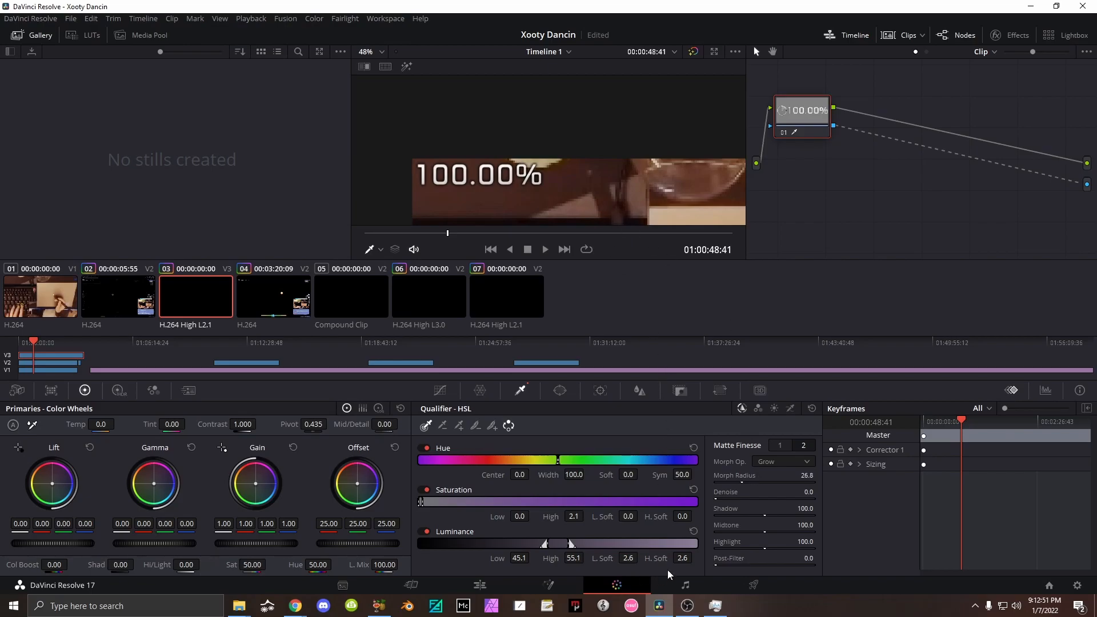
Return to the Edit page and play a moment of the liveplay to check the accuracy counter's outline.
left_click(479, 585)
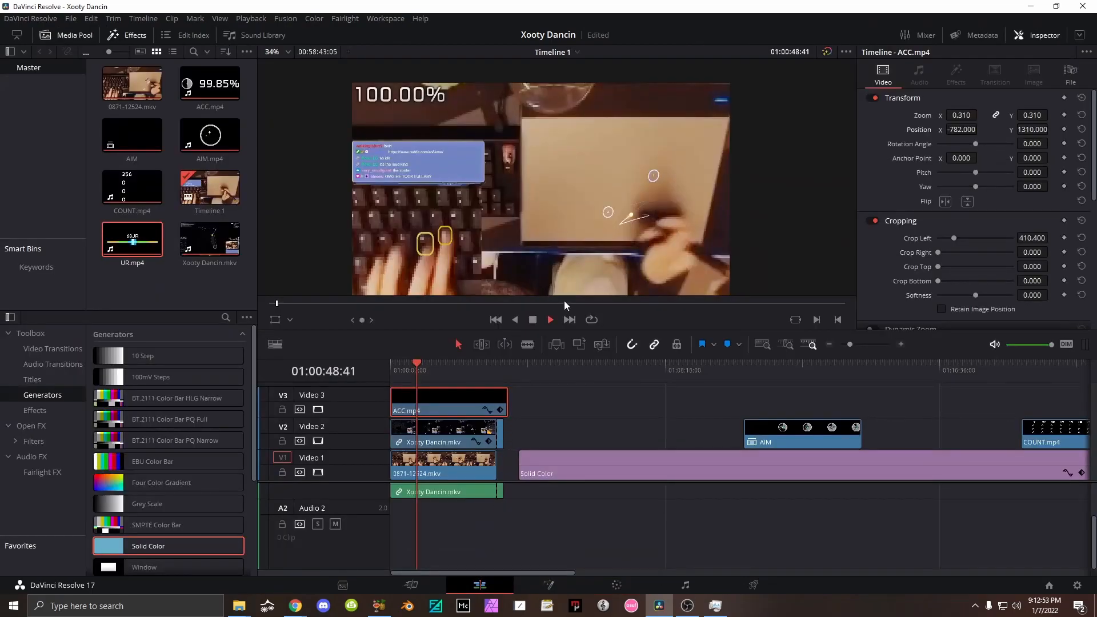
key("space")
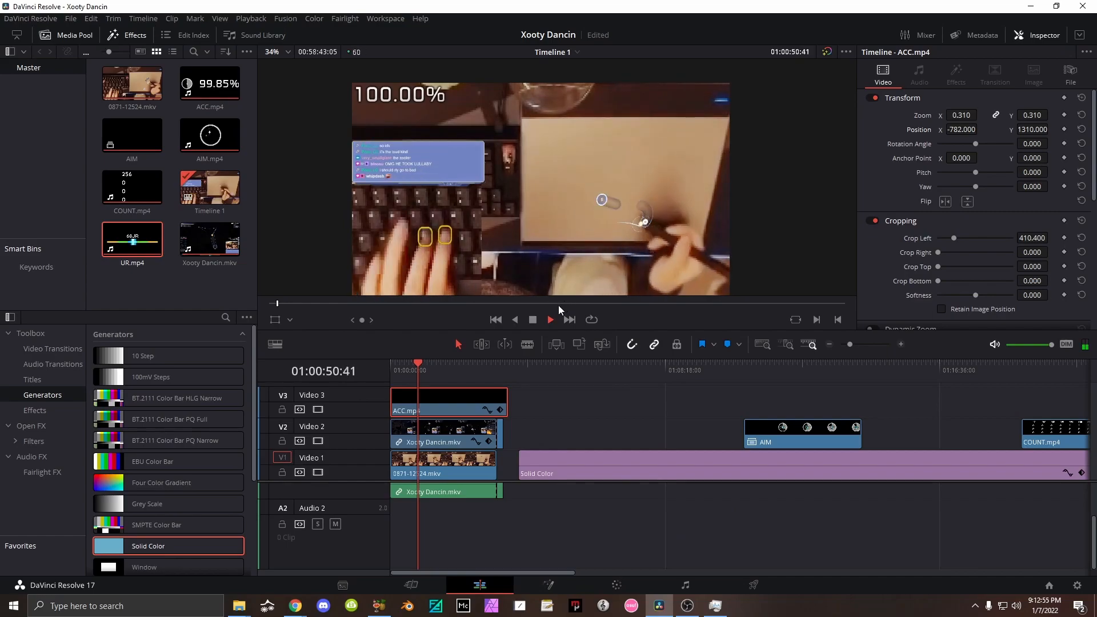
key("space")
Move the AIM compound clip onto Video 4 at the timeline start, above ACC.mp4.
left_click(775, 366)
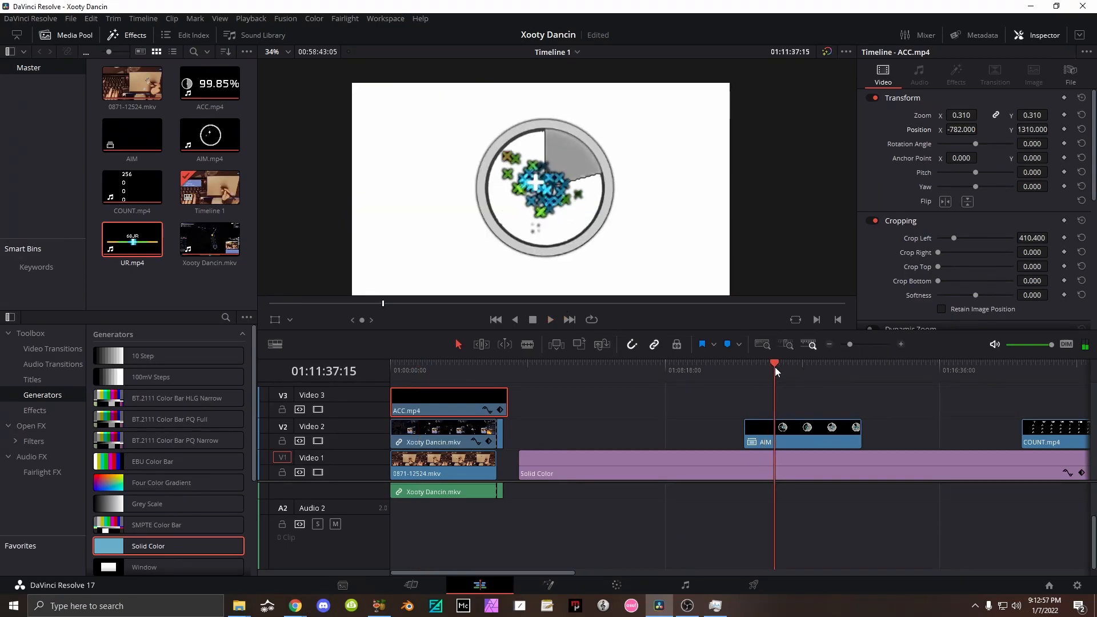
left_click_drag(789, 435, 456, 372)
left_click(498, 369)
scroll(691, 426, "up", 1)
scroll(680, 425, "up", 1)
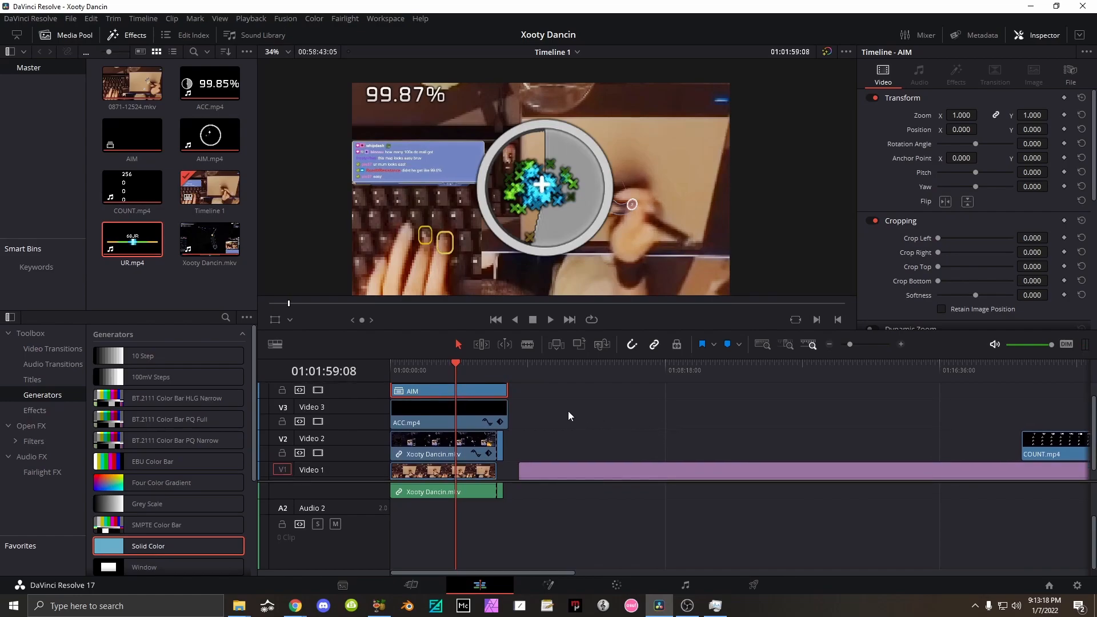
Set the AIM clip's zoom to 0.360 and its position to X 810, Y -399 in the frame's lower-right corner.
left_click_drag(962, 116, 1035, 131)
middle_click_drag(774, 231, 777, 197)
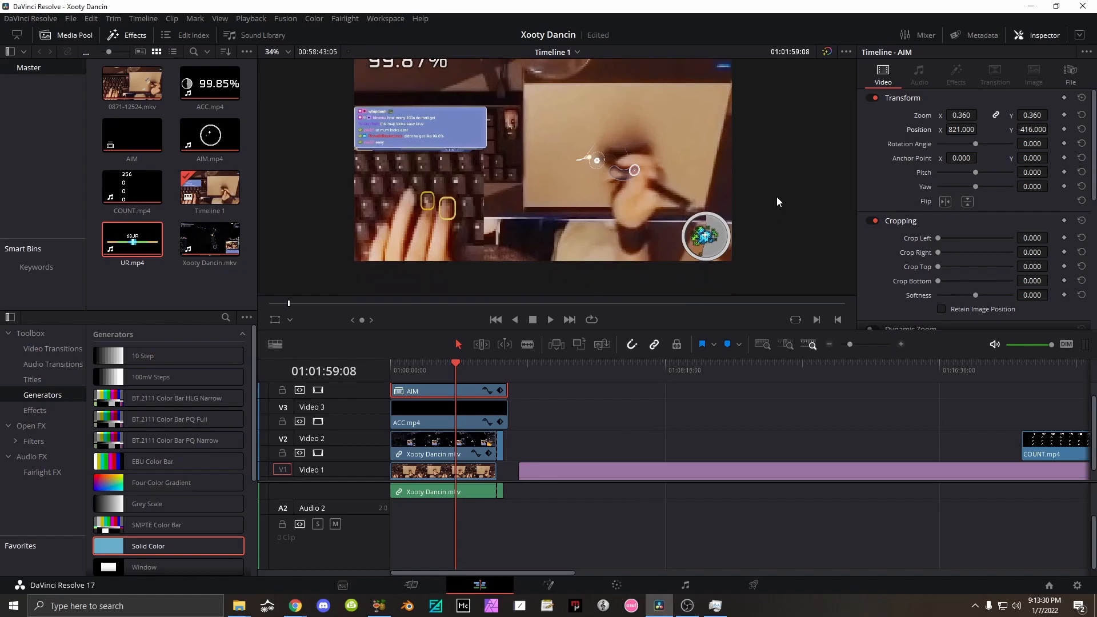
left_click_drag(1036, 129, 1051, 129)
left_click_drag(984, 130, 980, 128)
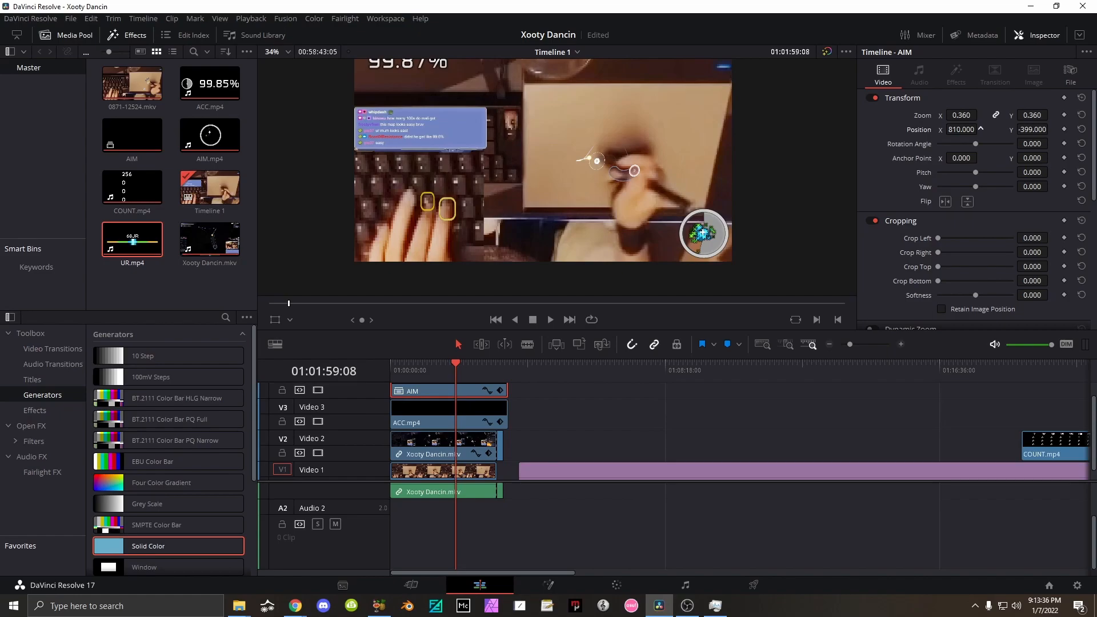
Move COUNT.mp4 earlier along Video 2 to shortly after the liveplay clips and show its frame.
left_click_drag(1046, 441, 603, 441)
left_click(605, 366)
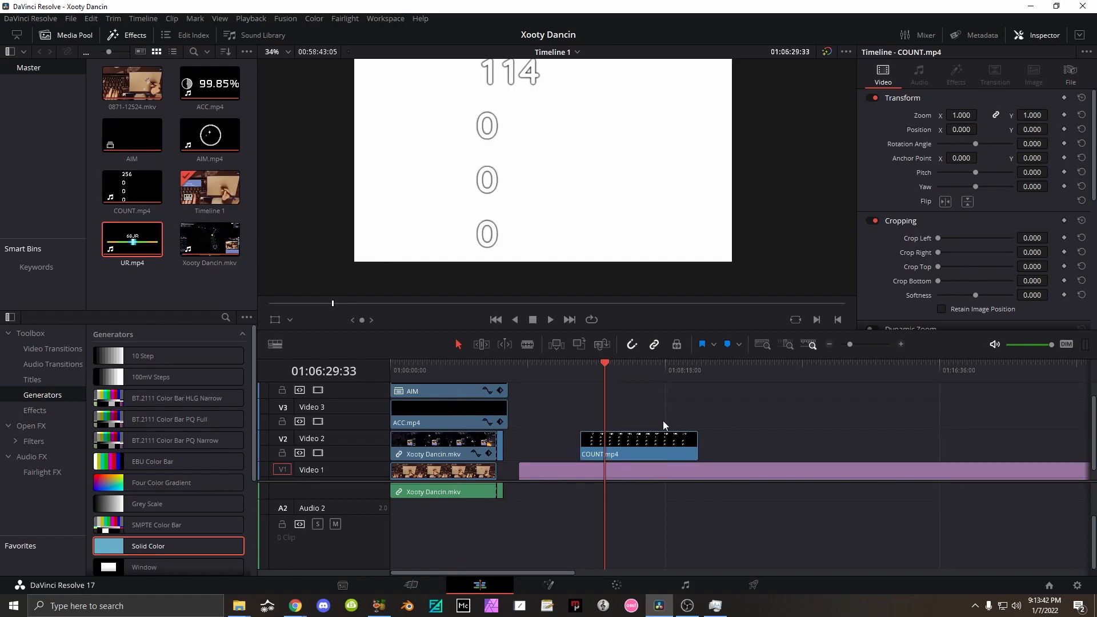
left_click(814, 440)
Switch to File Explorer and bring CounterH.png from the Liveplays folder into the DaVinci Resolve timeline.
key("alt+Tab")
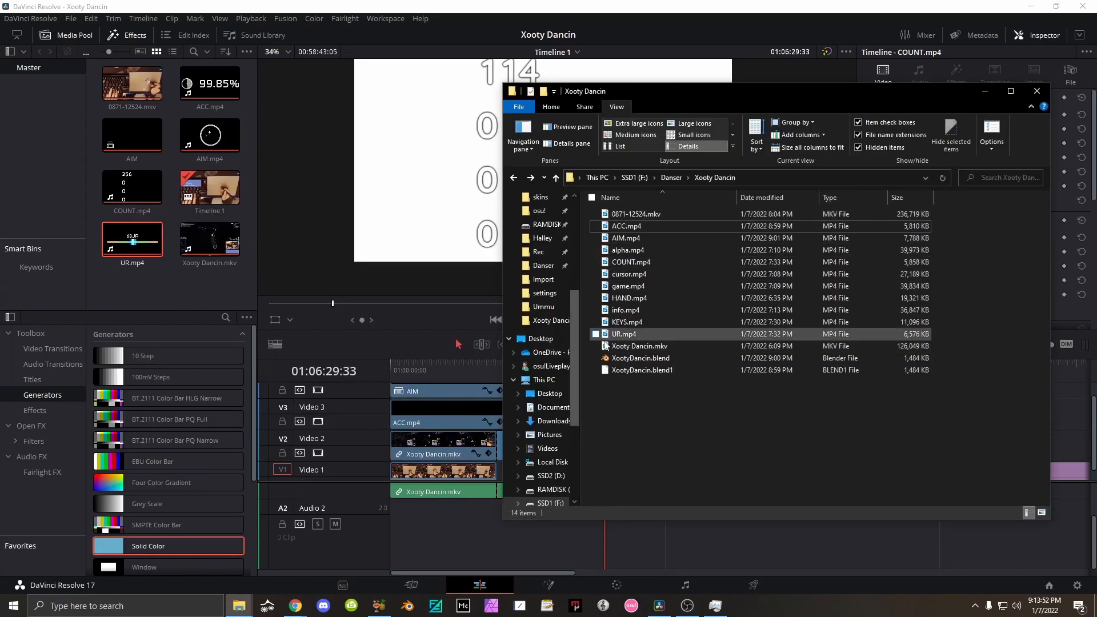
scroll(572, 306, "up", 2)
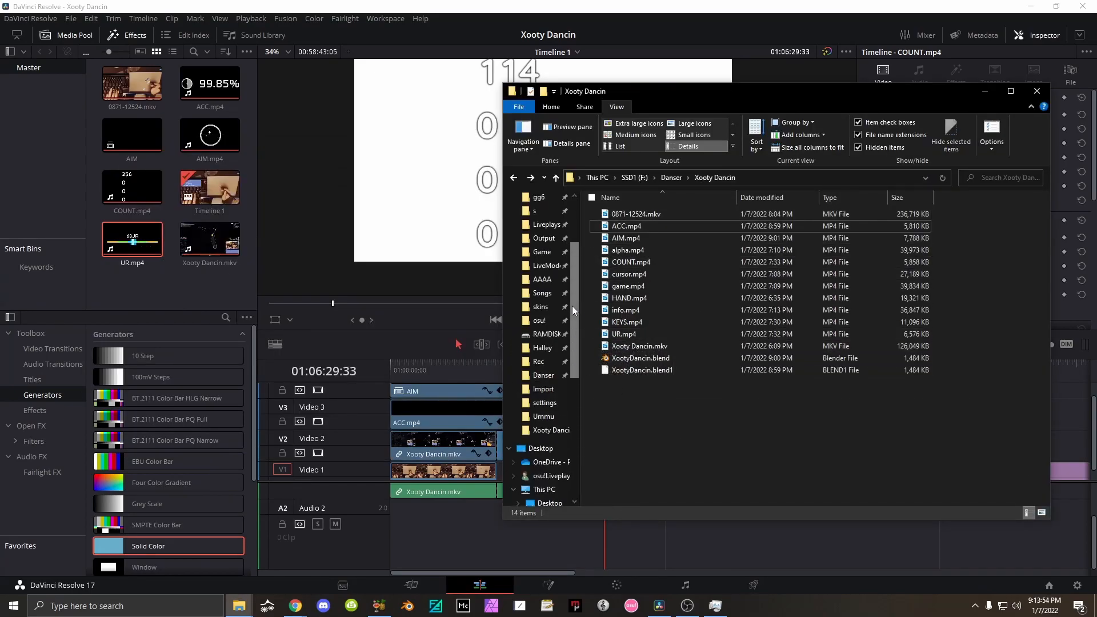
left_click(546, 279)
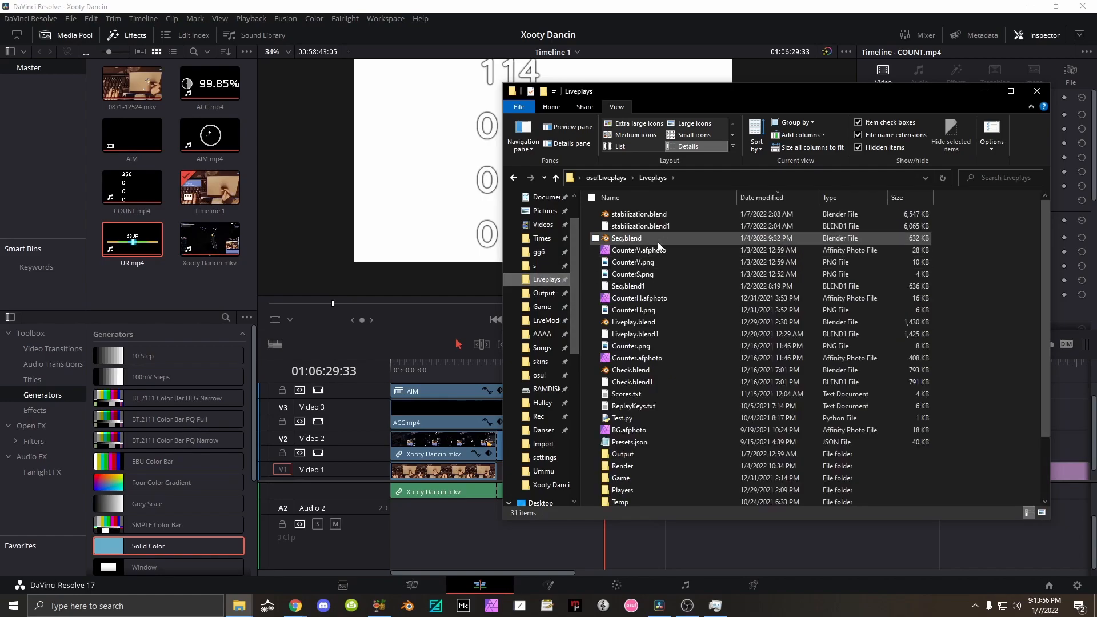
left_click_drag(634, 311, 599, 420)
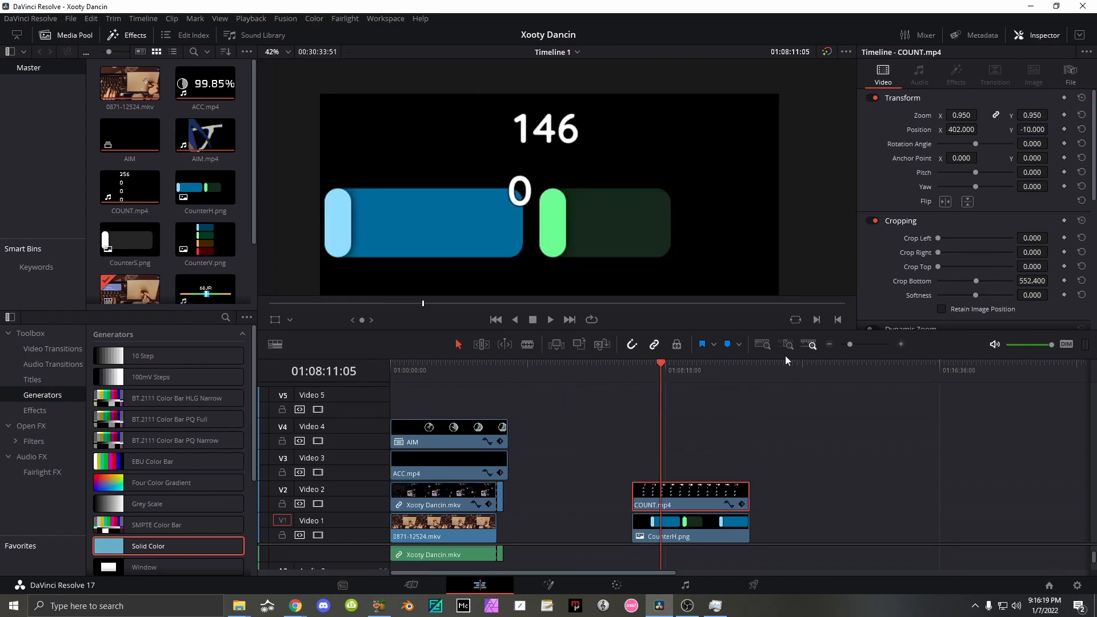
left_click_drag(719, 500, 702, 482, "alt")
left_click_drag(962, 115, 1031, 116)
left_click_drag(956, 115, 956, 116)
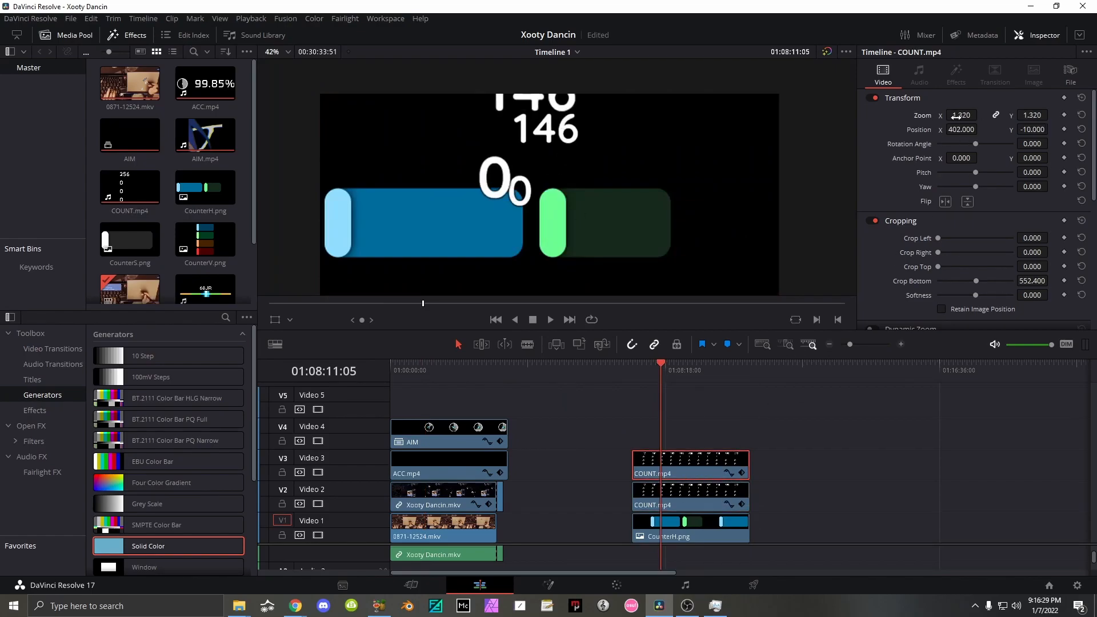
key("Delete")
key("ctrl+z")
left_click(695, 470)
key("BackSpace")
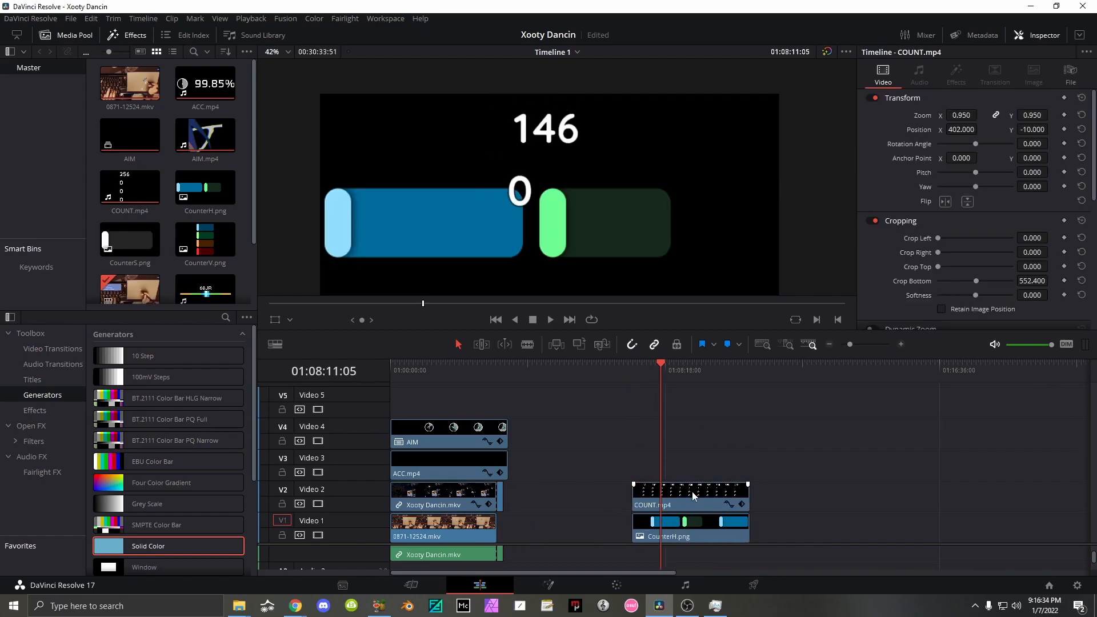
Set COUNT.mp4's zoom to 1.390 and position to X -982, Y -592 so its first number sits in the blue box.
left_click_drag(966, 130, 369, 130)
left_click_drag(962, 116, 733, 130)
left_click_drag(962, 115, 971, 116)
left_click_drag(962, 130, 1007, 130)
mouse_move(1032, 130)
left_mouse_down()
mouse_move(1007, 130)
mouse_move(1020, 130)
left_mouse_up()
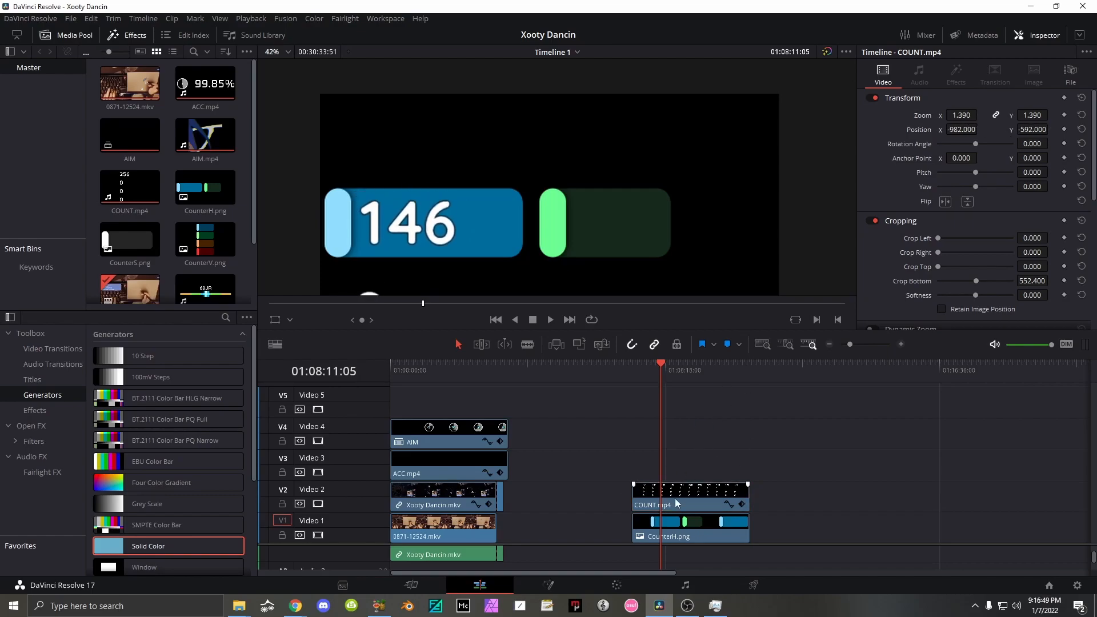
Duplicate COUNT.mp4 onto Video 3, crop its top by 280.300 and bottom by 601.101, and position it at X 1727, Y -208 over the green box.
left_click_drag(689, 485, 696, 472, "alt")
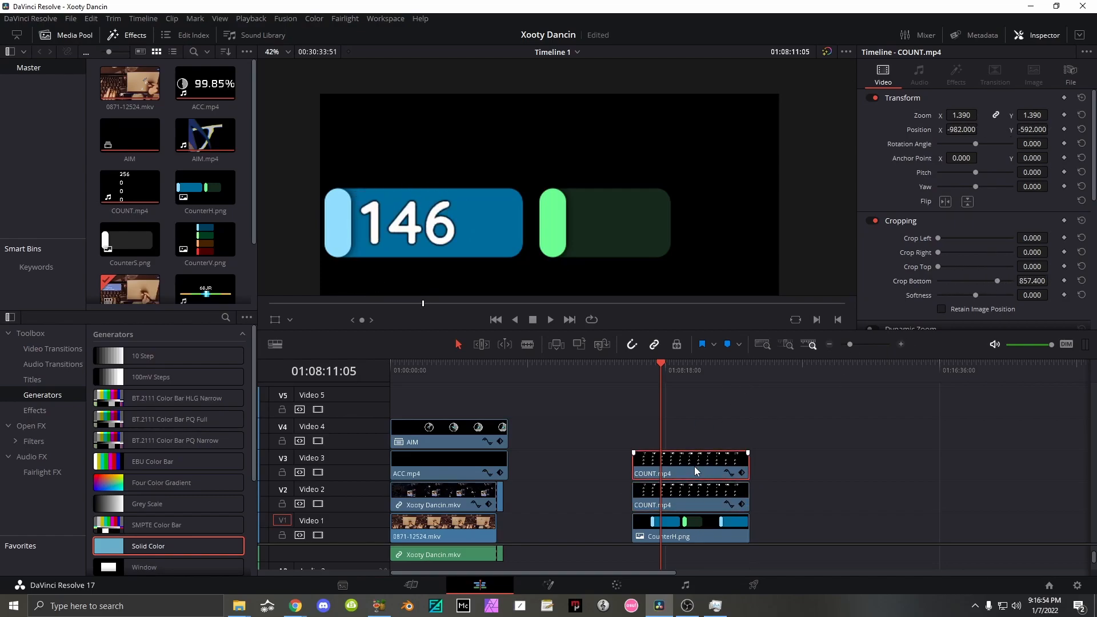
left_click_drag(958, 131, 1094, 130)
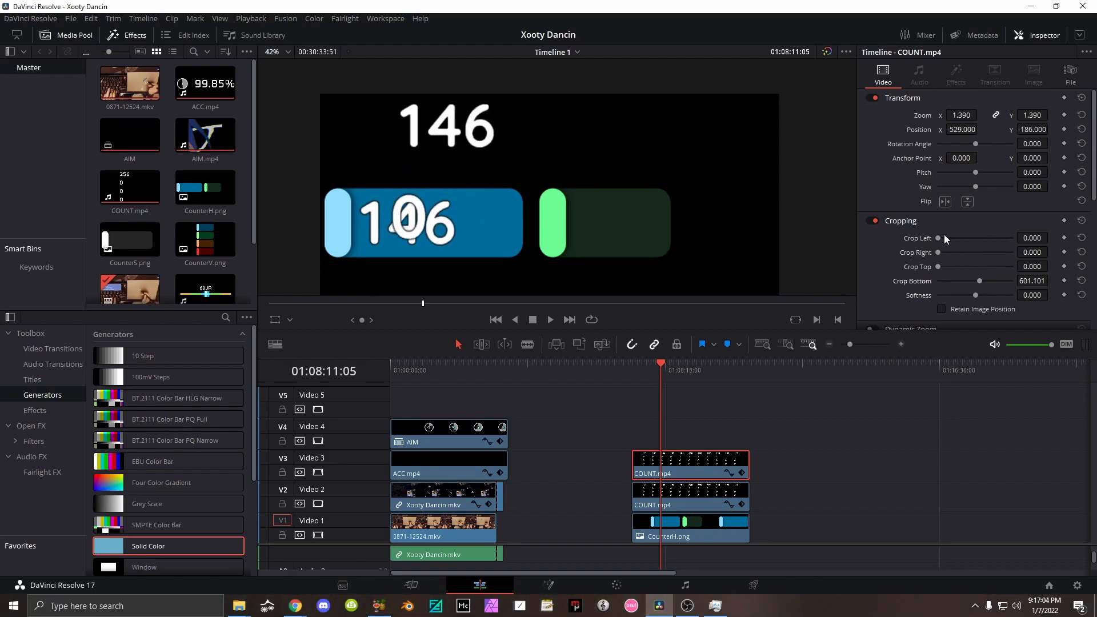
left_click_drag(938, 267, 964, 268)
left_click_drag(960, 130, 869, 129)
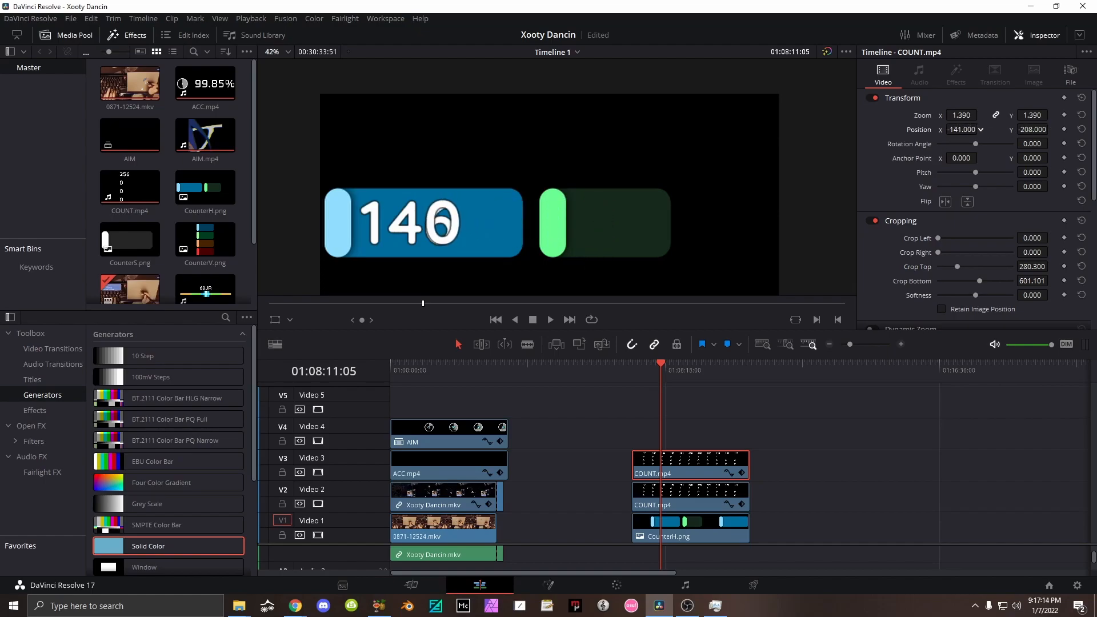
left_click_drag(962, 130, 1069, 130)
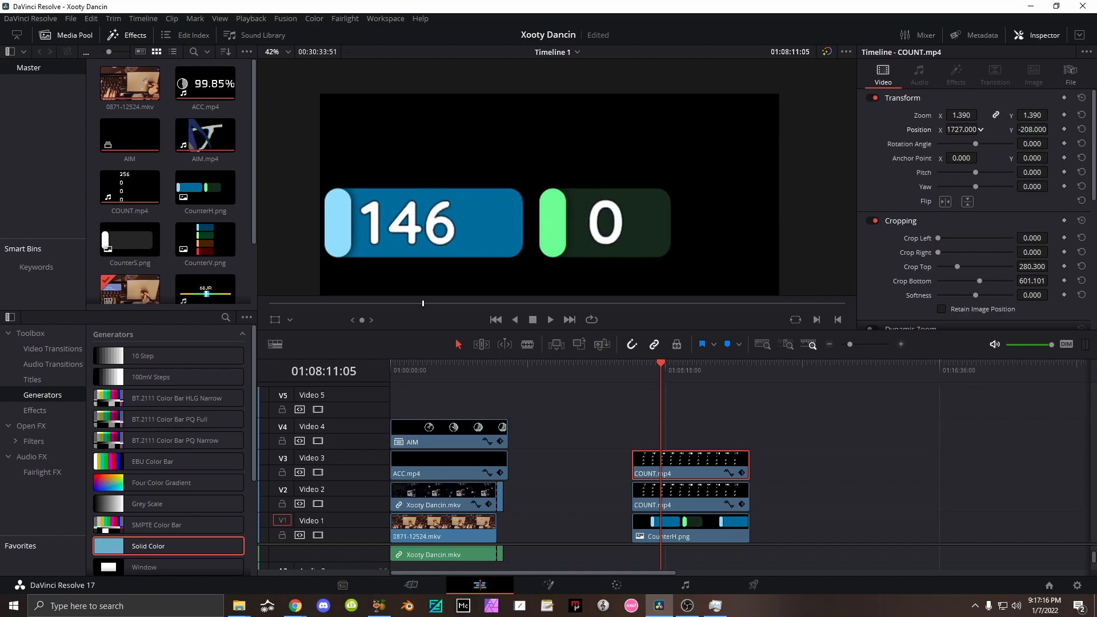
Play a later part of the stacked counter clips to check the numbers inside their boxes.
left_click(716, 369)
left_click(790, 425)
key("space")
Combine both COUNT.mp4 clips and CounterH.png into a compound clip named Counter and place it on Video 5 at the timeline start.
left_click_drag(822, 464, 364, 386)
right_click(695, 523)
left_click(761, 226)
type("Counter")
key("Return")
left_click(415, 368)
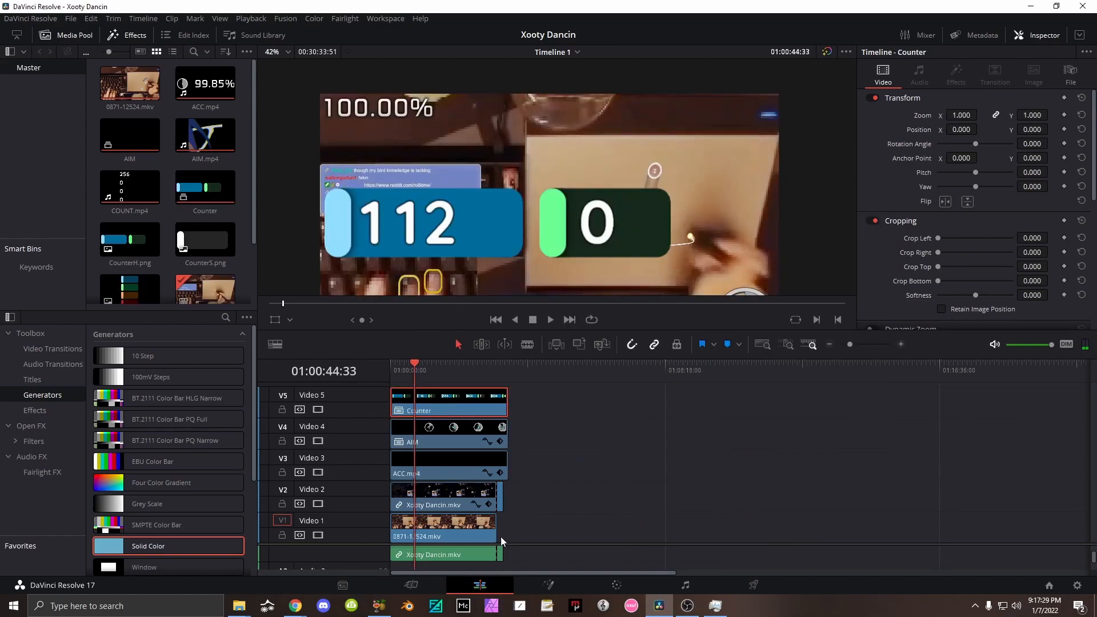
Set the Counter clip's zoom to 0.330 and its position to X -639, Y 327 so it sits beneath the accuracy percentage.
mouse_move(970, 116)
left_mouse_down()
mouse_move(806, 129)
mouse_move(966, 115)
left_mouse_up()
left_click_drag(970, 129, 961, 130)
left_click_drag(1032, 129, 1044, 130)
left_click(407, 469)
left_click_drag(965, 116, 1000, 129)
left_click_drag(962, 130, 953, 129)
Play the timeline and view the whole frame to check the placement of the counter overlay.
key("space")
left_click(679, 512)
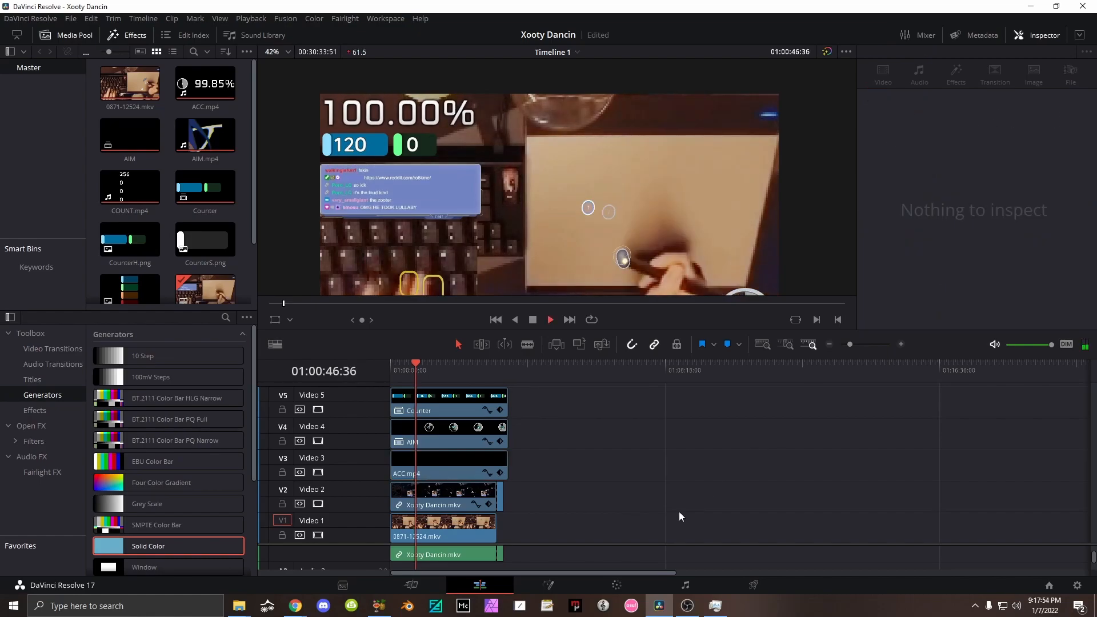
scroll(584, 210, "down", 2)
scroll(584, 211, "down", 1)
middle_click_drag(584, 210, 558, 187)
key("space")
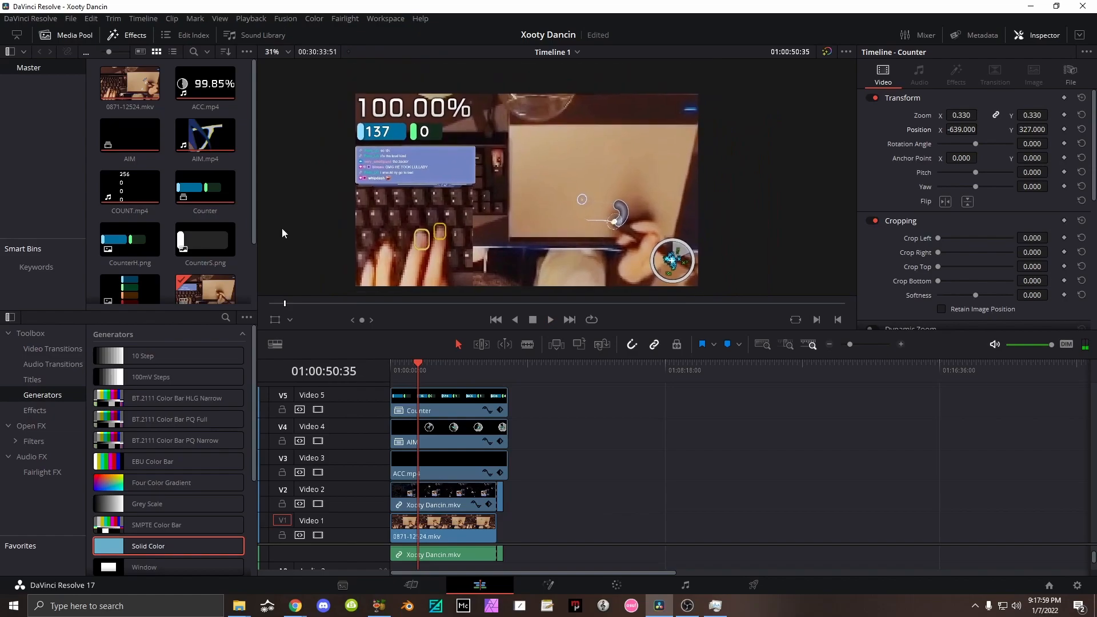
Place UR.mp4 on an empty stretch of Video 2 and duplicate it directly above onto Video 3.
scroll(639, 480, "down", 5, "alt")
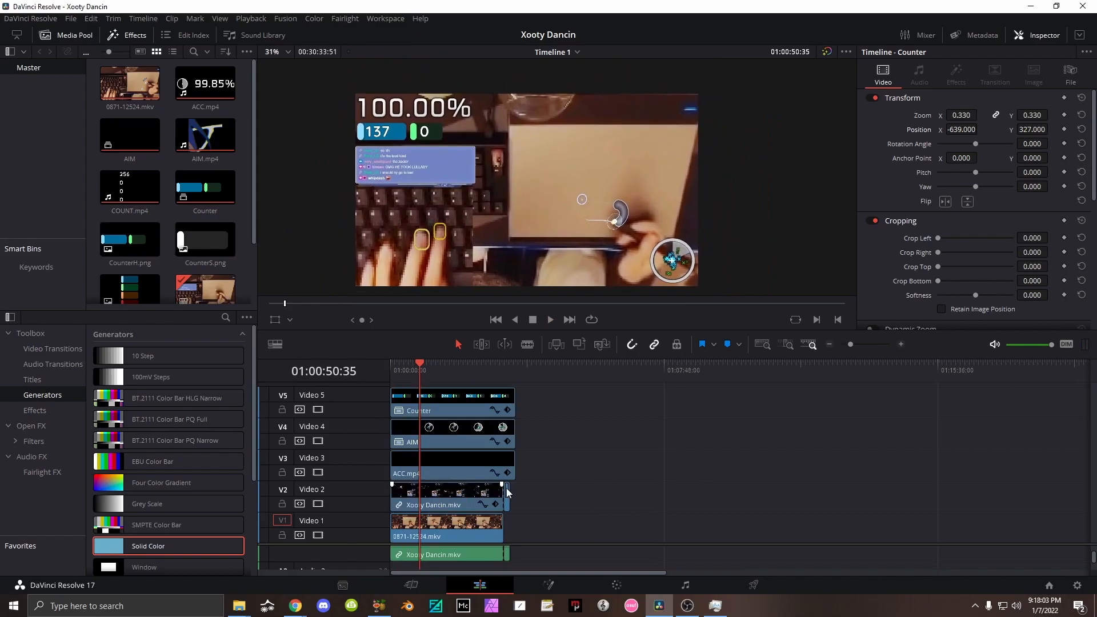
double_click(506, 493)
left_click_drag(506, 494, 513, 466, "alt")
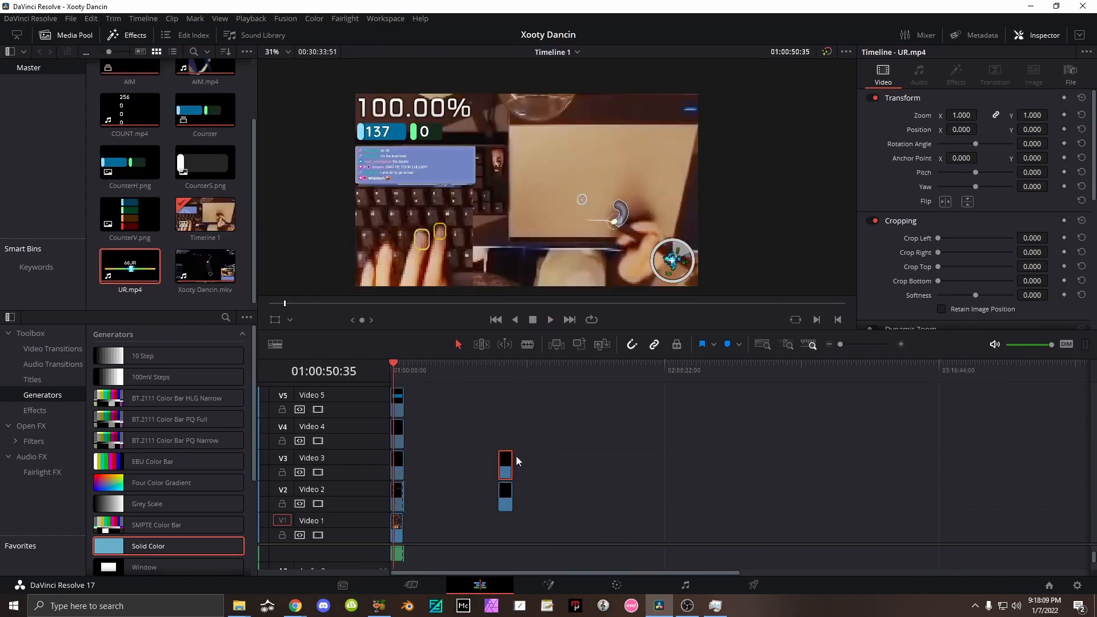
left_click(500, 366)
scroll(560, 443, "up", 5, "alt")
left_click_drag(811, 369, 924, 369)
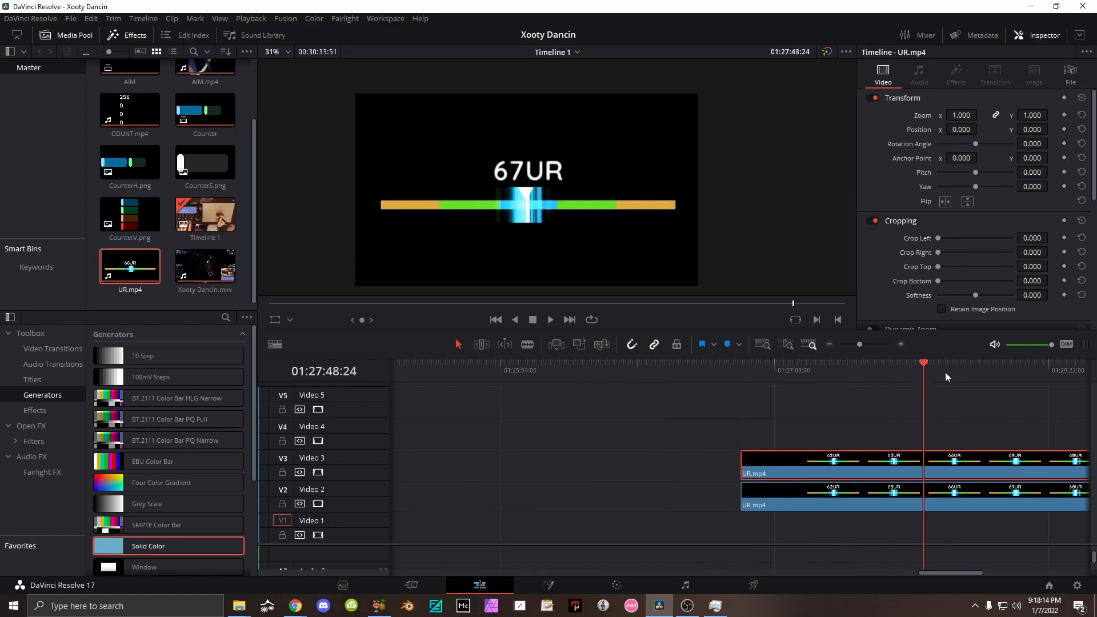
left_click_drag(917, 465, 643, 464)
left_click(703, 366)
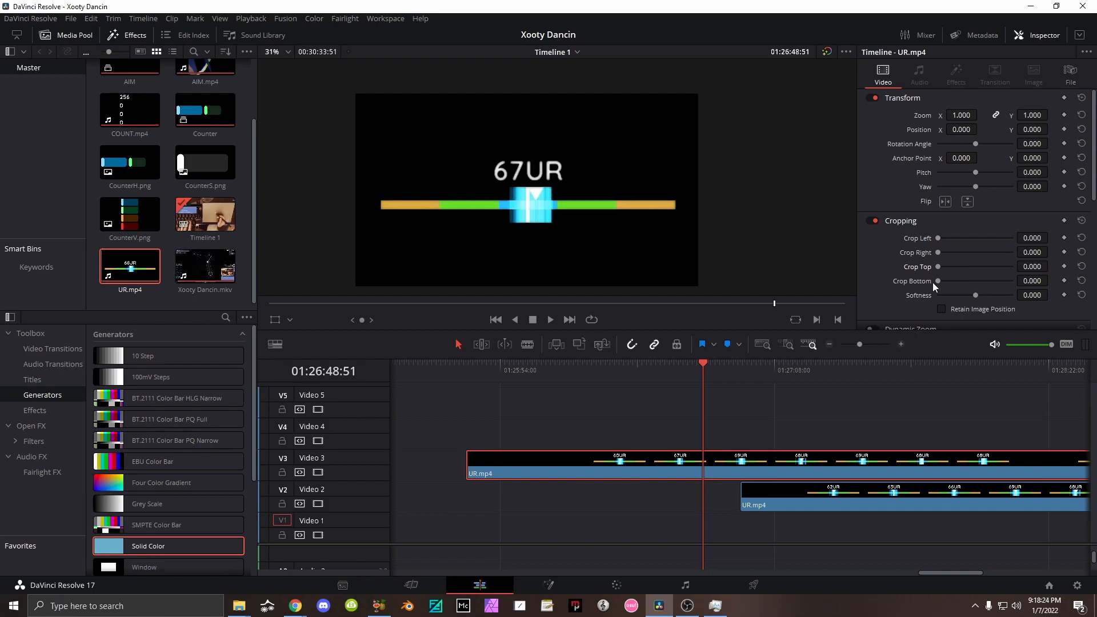
left_click_drag(930, 282, 972, 282)
key("ctrl+z")
key("ctrl+z")
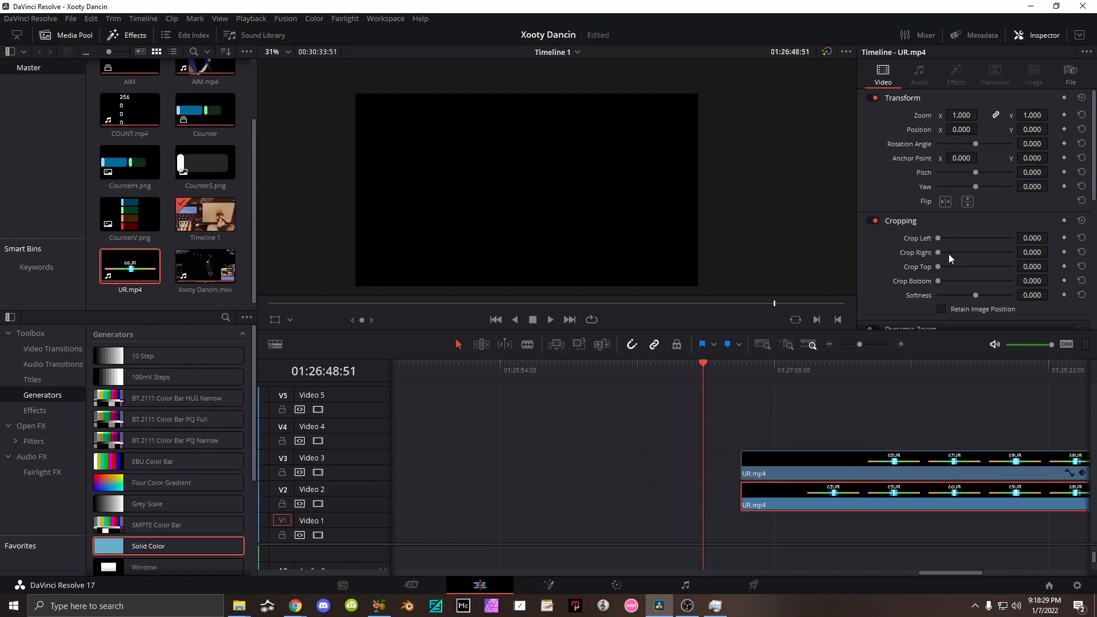
Crop the Video 2 UR.mp4 clip by 189.701 at the top and the Video 3 copy by 246.290 at the bottom.
left_click(914, 366)
left_click_drag(962, 267, 970, 267)
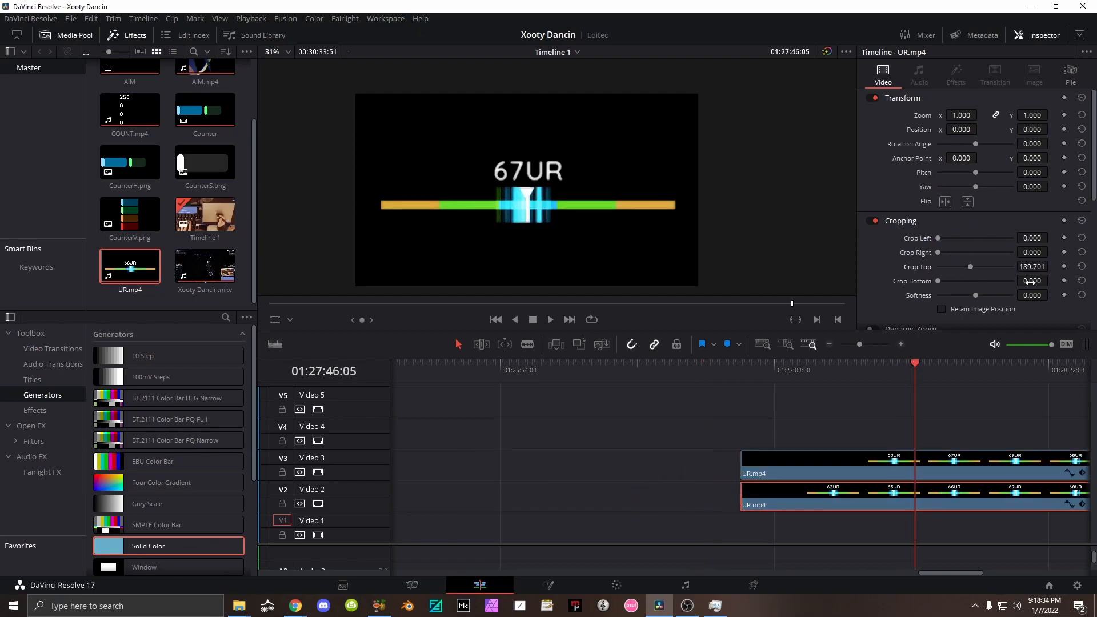
left_click(847, 472)
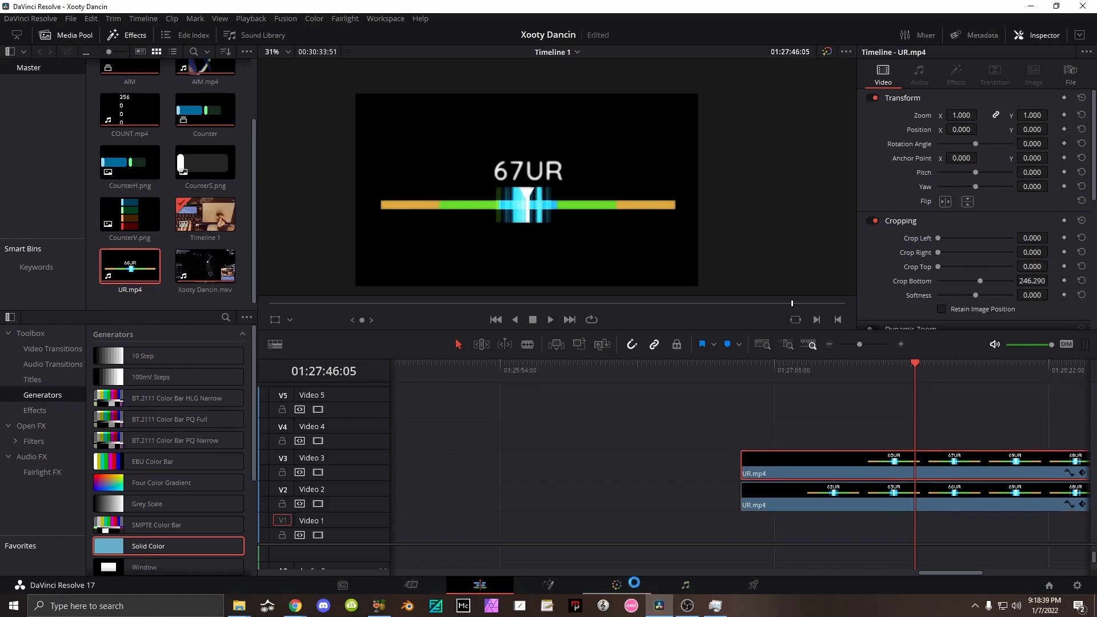
Key out the UR.mp4 clips' black background with the HSL qualifier and alpha output, using Clean Black 6.0, Clean White 2.1 and Blur Radius 32.8.
left_click(643, 583)
left_click(779, 446)
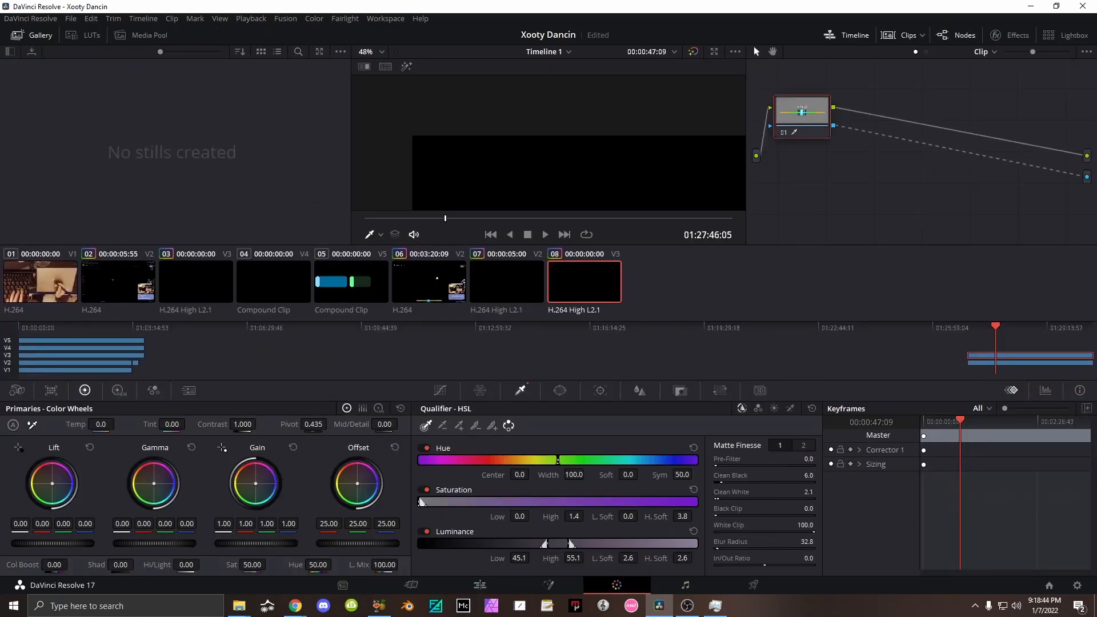
left_click(483, 583)
Scale the Video 3 UR.mp4 clip holding the UR number to a zoom of 0.690.
left_click_drag(865, 425, 843, 496)
right_click(838, 463)
left_click(805, 411)
left_click(817, 465)
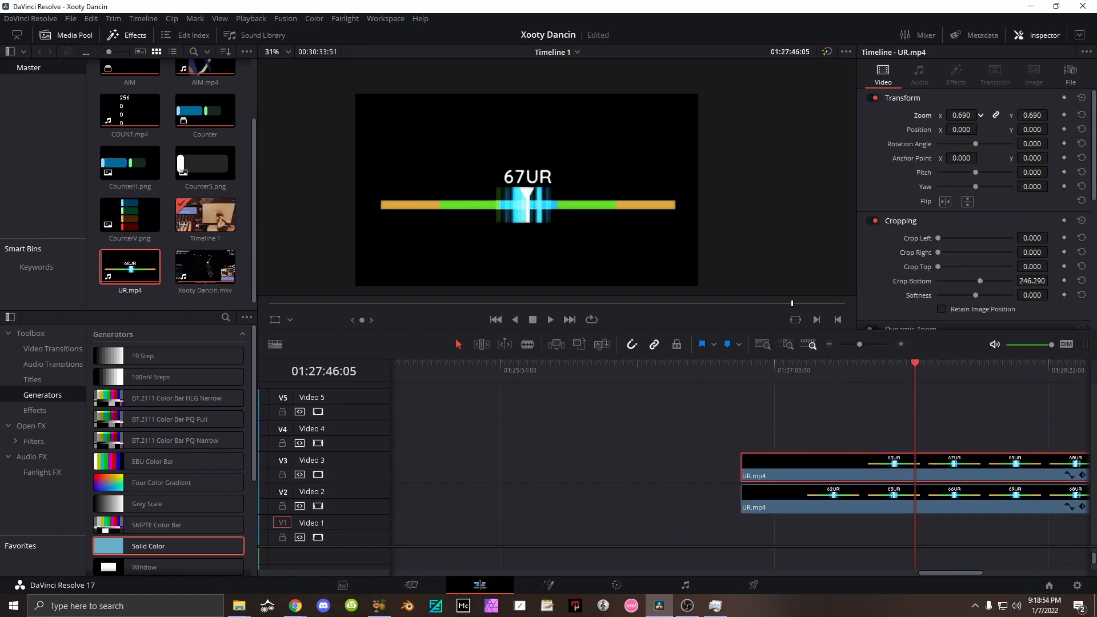
Combine both UR.mp4 clips into a compound clip named UR and place it on Video 6 at the timeline start.
left_click_drag(875, 412, 858, 517)
right_click(869, 491)
left_click(902, 115)
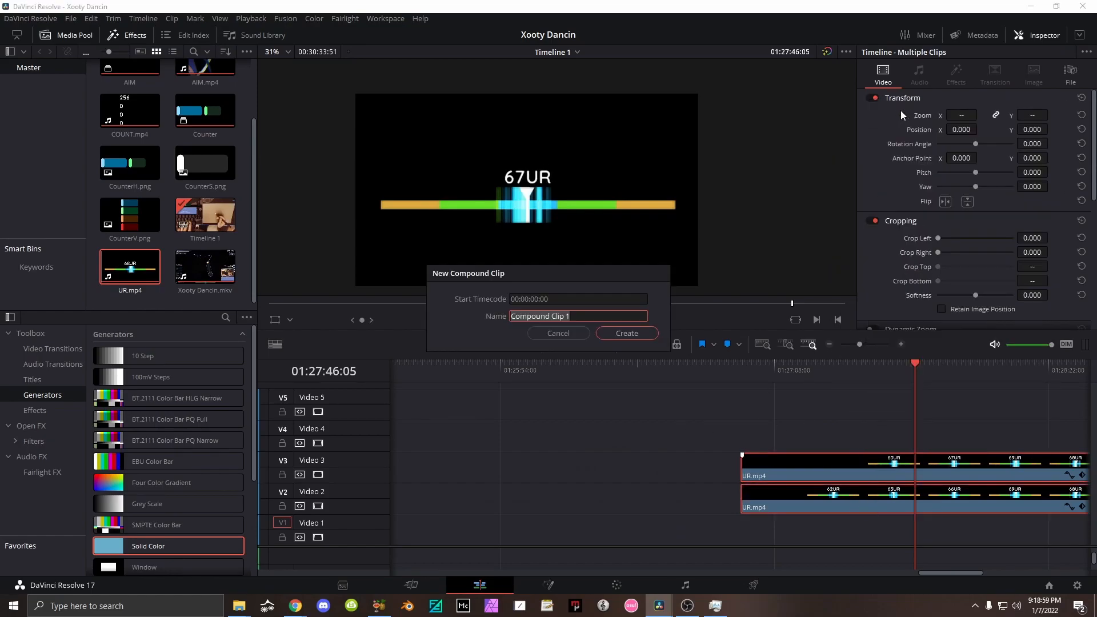
key("Return")
scroll(458, 481, "down", 10, "alt")
left_click_drag(506, 501, 398, 372)
Reduce the timeline's track heights so all six video tracks and the audio fit in view.
left_click_drag(493, 546, 494, 551)
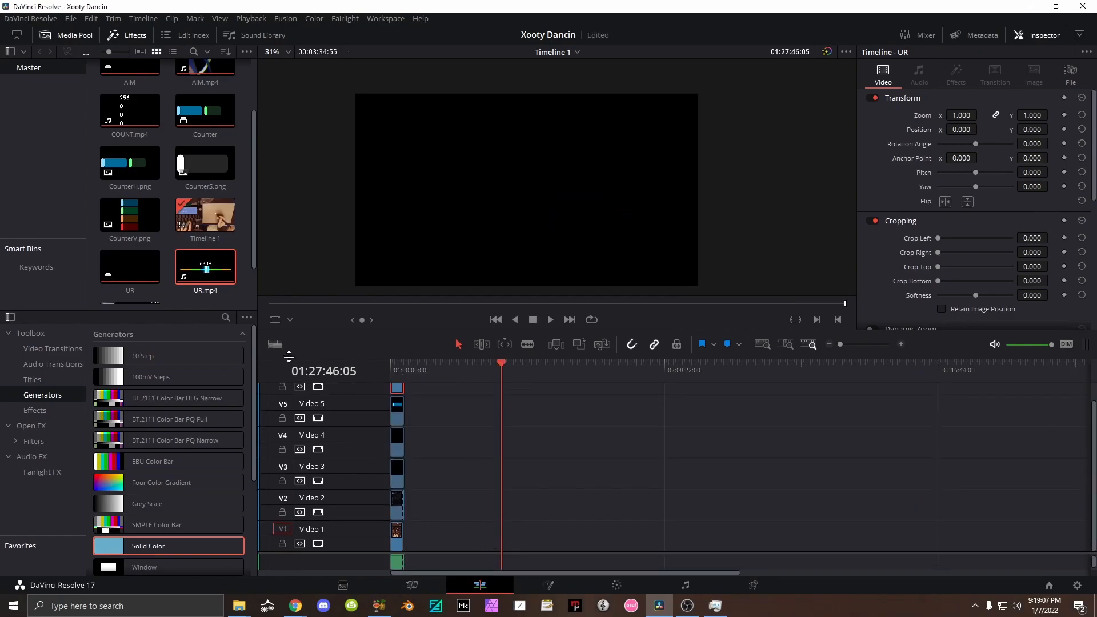
left_click(275, 345)
left_click_drag(265, 518, 248, 514)
left_click(411, 437)
left_click(404, 366)
left_click_drag(472, 553, 482, 499)
scroll(436, 454, "up", 5, "alt")
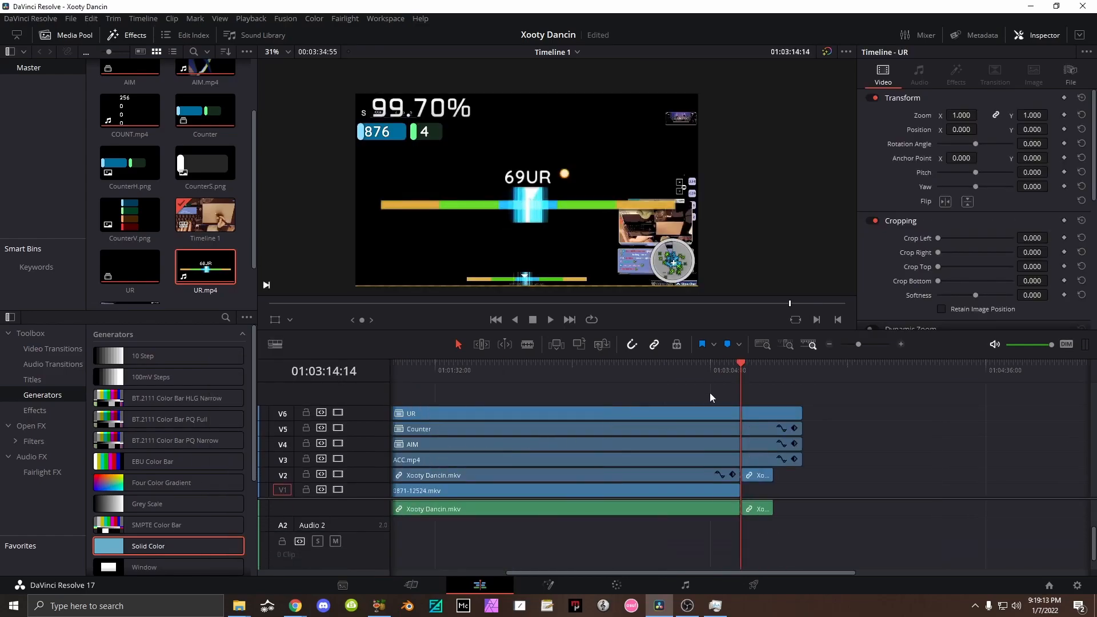
Step frame by frame through the opening seconds to compare the timing of the overlays with the first gameplay hits.
left_click_drag(488, 359, 292, 367)
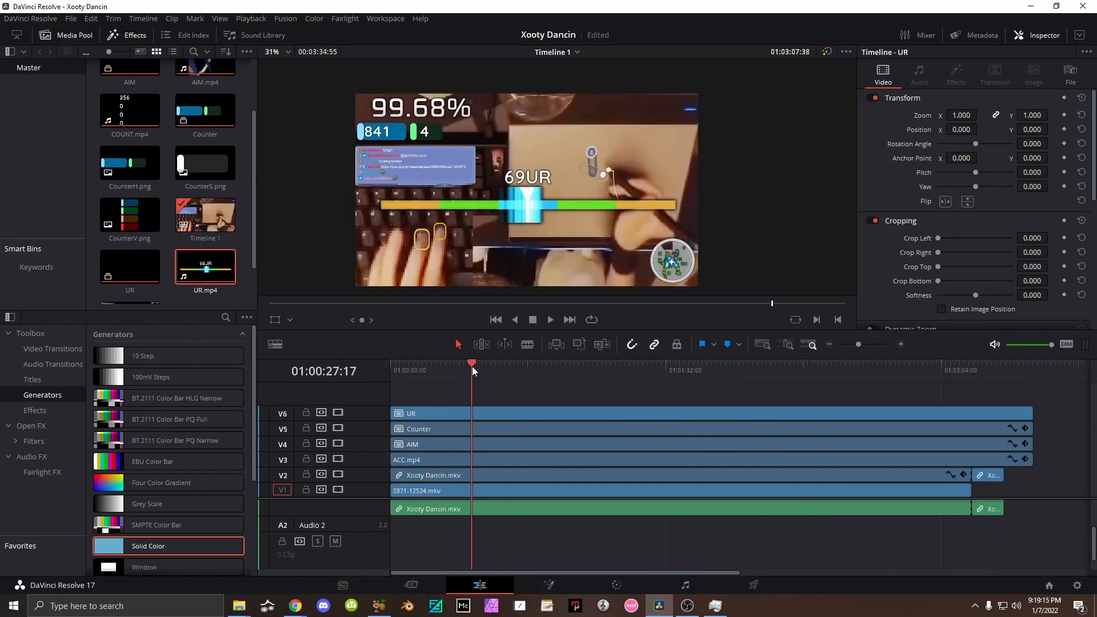
left_click_drag(466, 362, 402, 361)
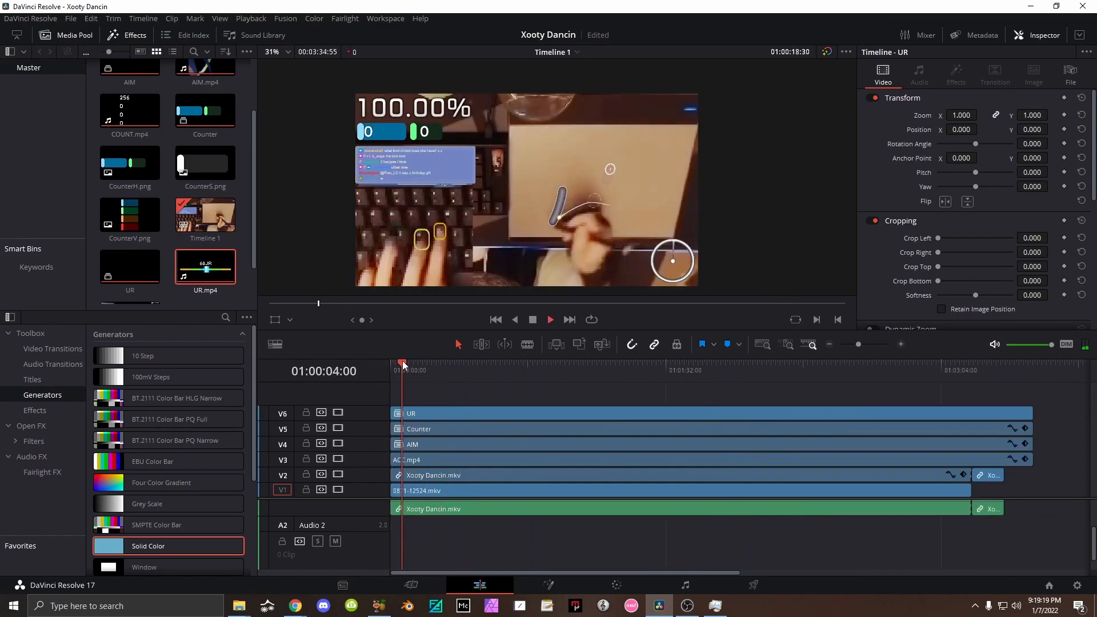
key("space")
key("Left")
key("Left")
key("Left")
key("Left")
key("Left")
key("Left")
key("Left")
key("Left")
key("Left")
key("Left")
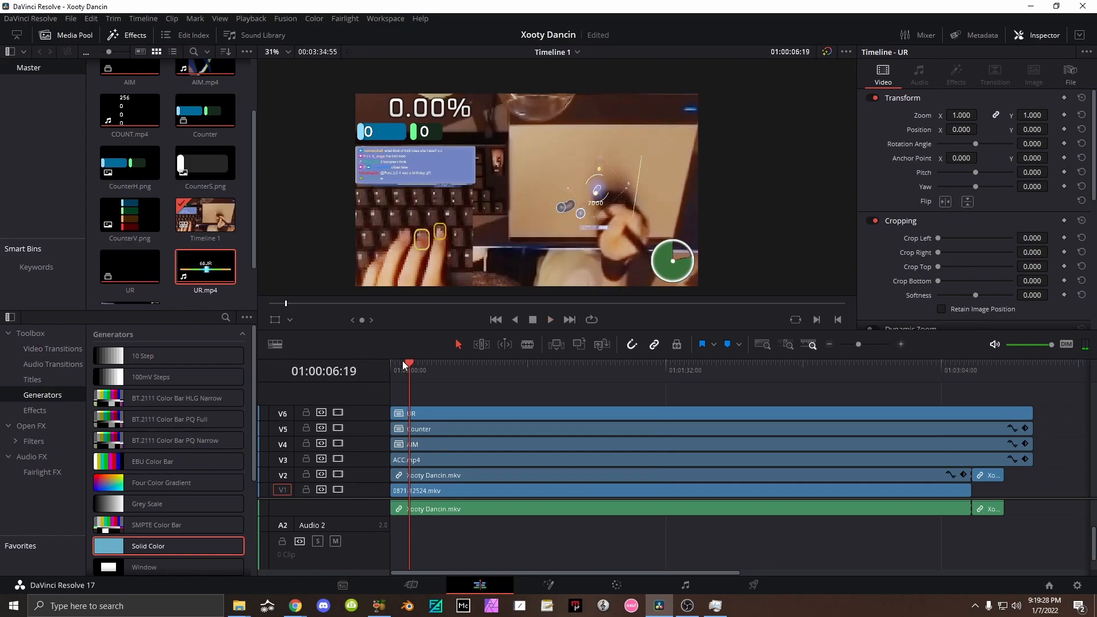
key("Right")
key("Right")
key("Right")
key("Right")
key("Right")
key("Right")
key("Right")
key("Right")
key("Right")
key("Right")
key("Right")
key("Right")
key("Right")
key("Right")
key("Right")
key("Right")
key("Right")
key("Left")
key("Left")
key("Left")
key("Left")
key("Left")
key("Left")
key("space")
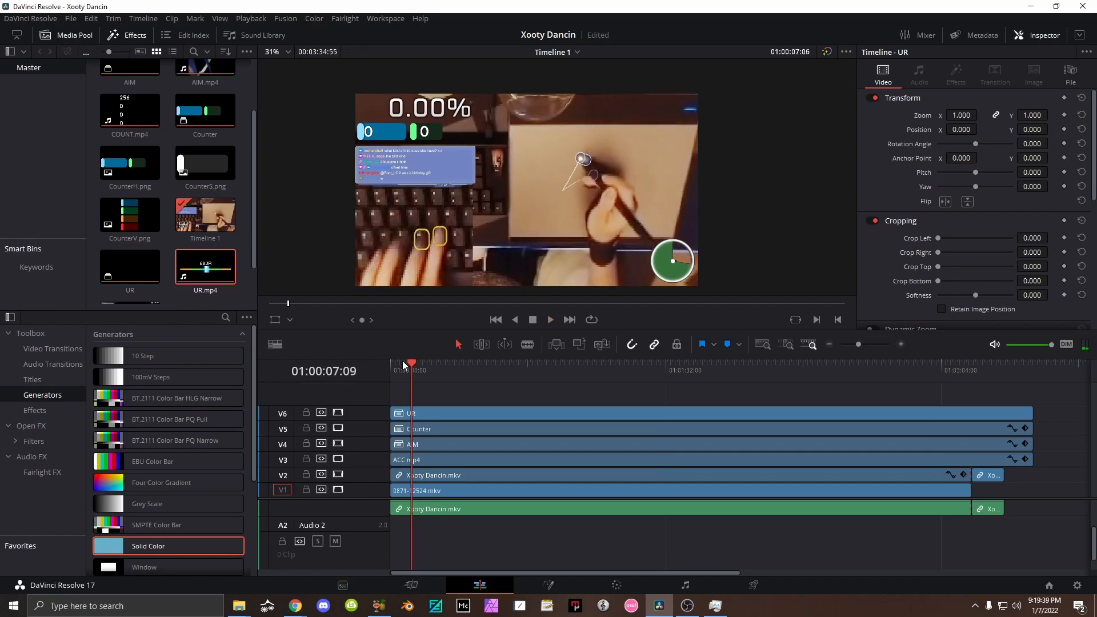
key("Left")
key("Left")
key("Left")
key("Left")
key("Left")
key("Left")
key("Left")
key("Left")
key("Left")
key("Left")
key("Left")
key("Left")
key("Left")
key("Left")
key("Left")
key("Left")
key("Left")
key("Left")
key("Left")
key("Left")
key("Right")
key("Right")
key("Right")
key("Right")
key("Right")
key("Right")
key("Right")
key("Right")
key("Right")
key("Right")
key("Right")
key("Right")
key("Right")
key("Right")
key("Left")
key("Left")
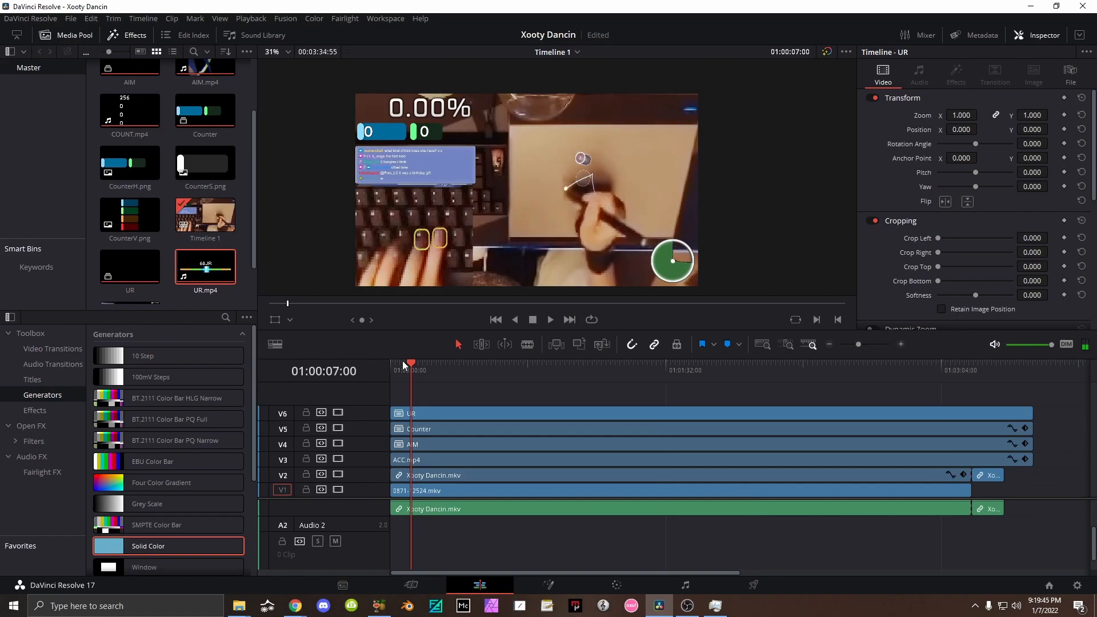
key("Right")
key("Left")
key("Left")
key("Left")
key("Left")
key("Left")
key("Left")
key("Left")
key("Left")
key("Left")
key("Left")
key("Left")
key("Left")
key("Left")
key("Left")
key("Left")
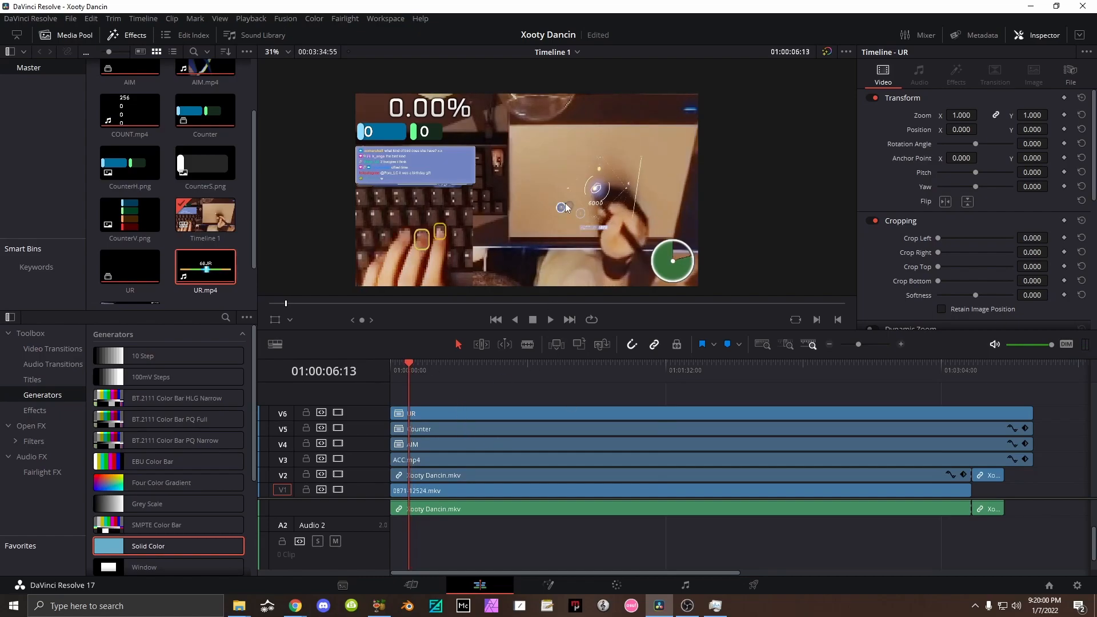
Trim the starts of the UR, Counter, AIM and ACC.mp4 clips to 01:00:07:09.
key("space")
left_click_drag(422, 413, 422, 446)
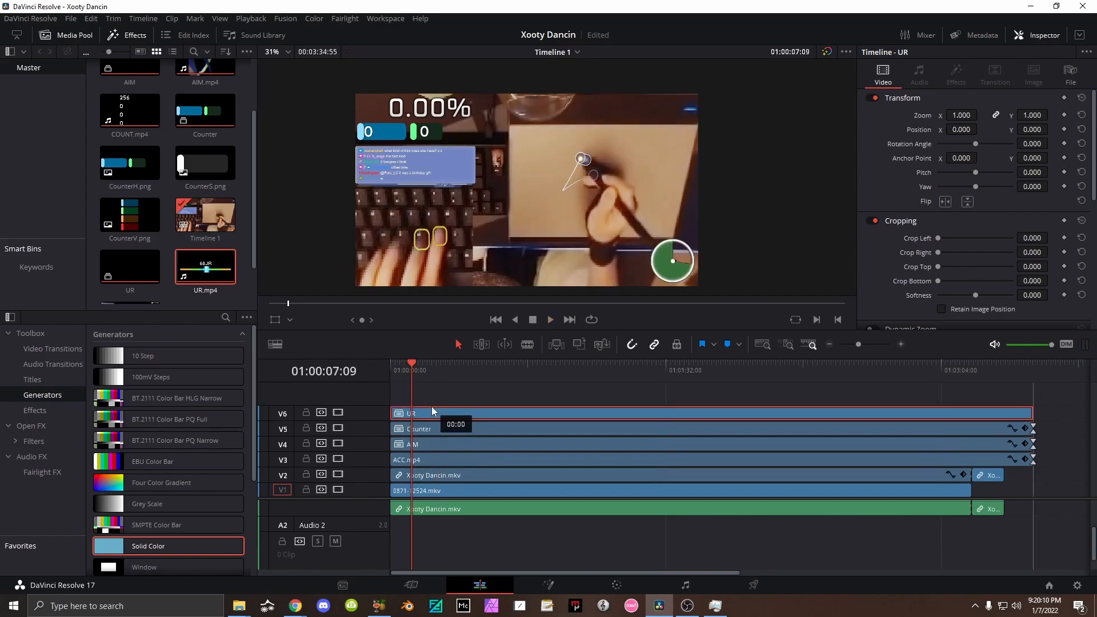
left_click_drag(400, 395, 417, 464)
left_click_drag(396, 416, 452, 437)
left_click_drag(447, 396, 436, 460)
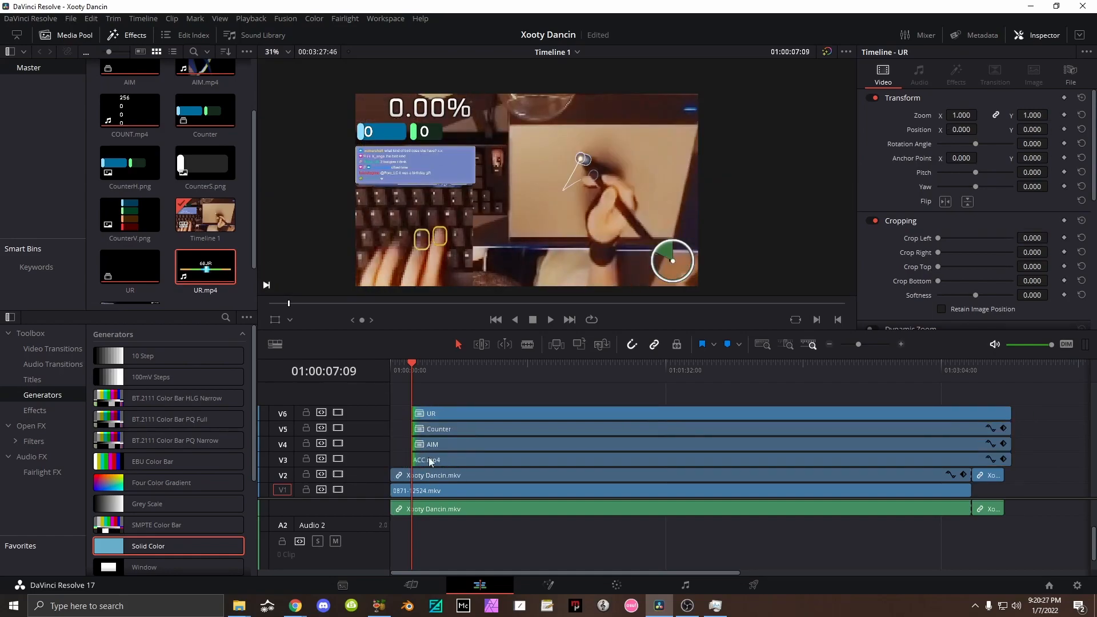
Trim a further 02:32 from the starts of the four overlay clips, and move them all back by 02:32.
left_click_drag(431, 457, 439, 457)
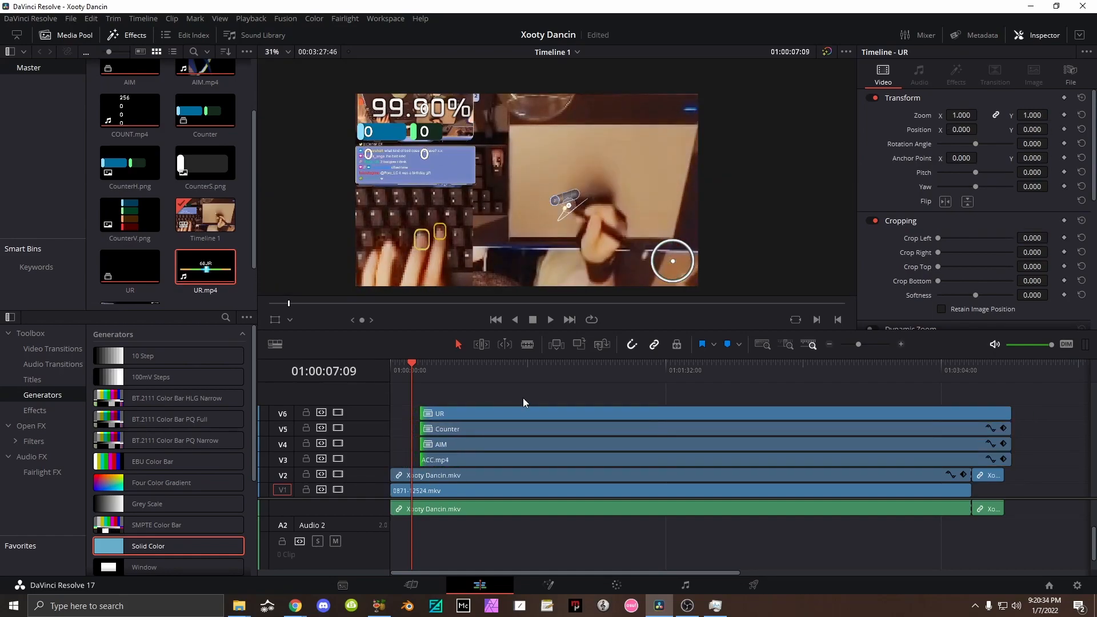
left_click_drag(522, 397, 425, 464)
left_click_drag(430, 460, 423, 459)
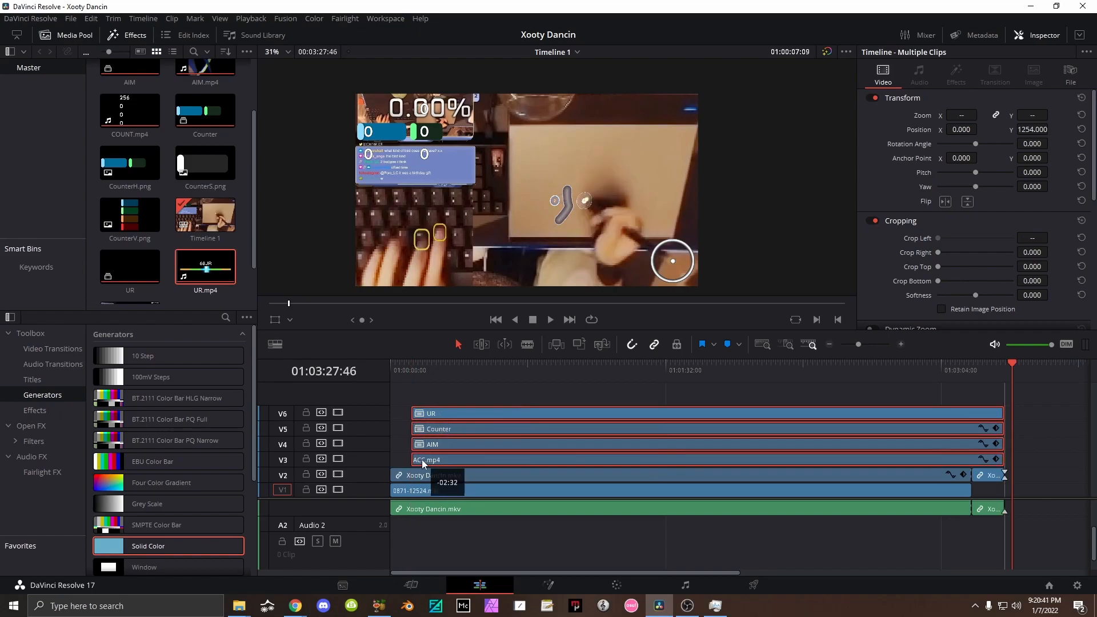
Play up to 01:00:07:02 and nudge the four overlay clips earlier to sync the counters with the gameplay hits.
key("Down")
left_click(406, 375)
key("space")
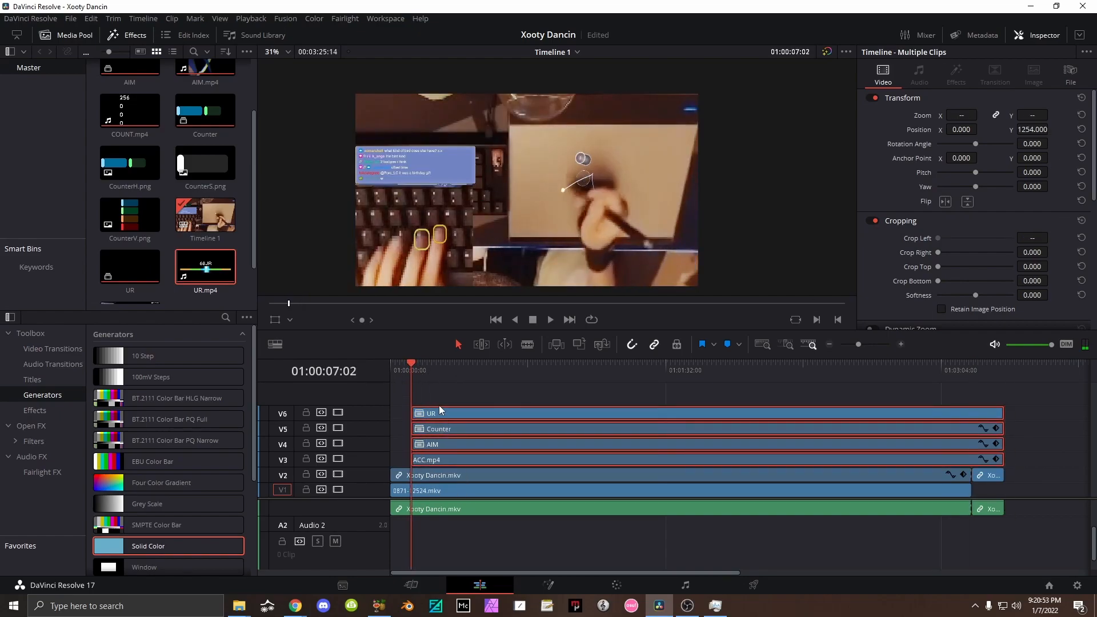
left_click_drag(442, 406, 439, 404)
key("comma")
key("comma")
key("comma")
key("comma")
key("comma")
key("comma")
key("comma")
key("comma")
key("comma")
key("comma")
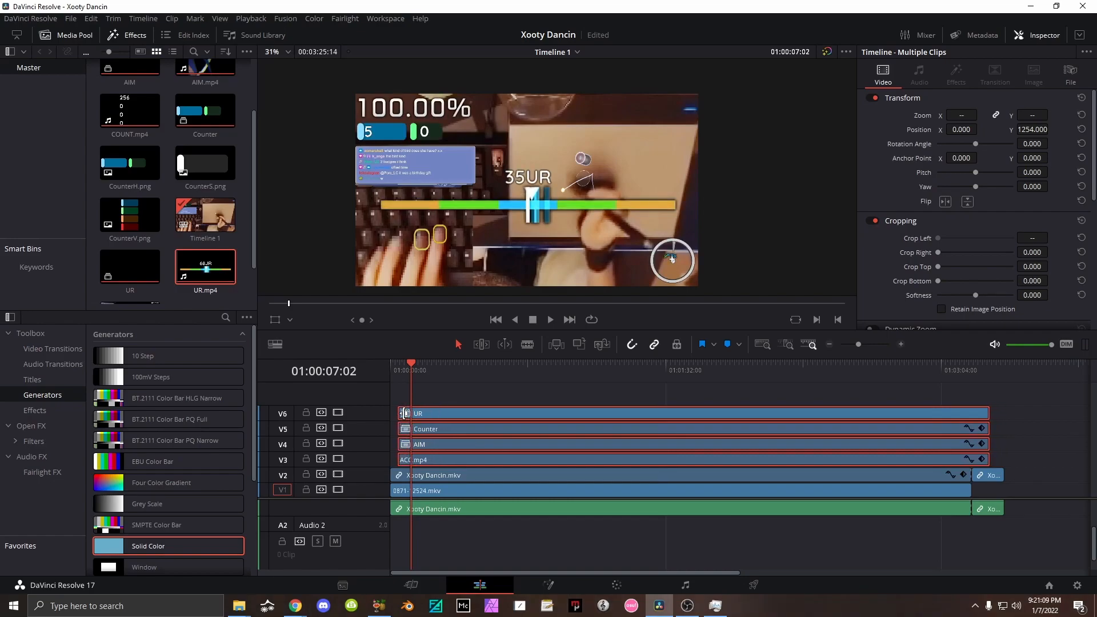
Extend the starts of the four overlay clips back to the timeline start and play from the beginning to check the sync.
left_click_drag(399, 416, 391, 416)
left_click(391, 366)
key("space")
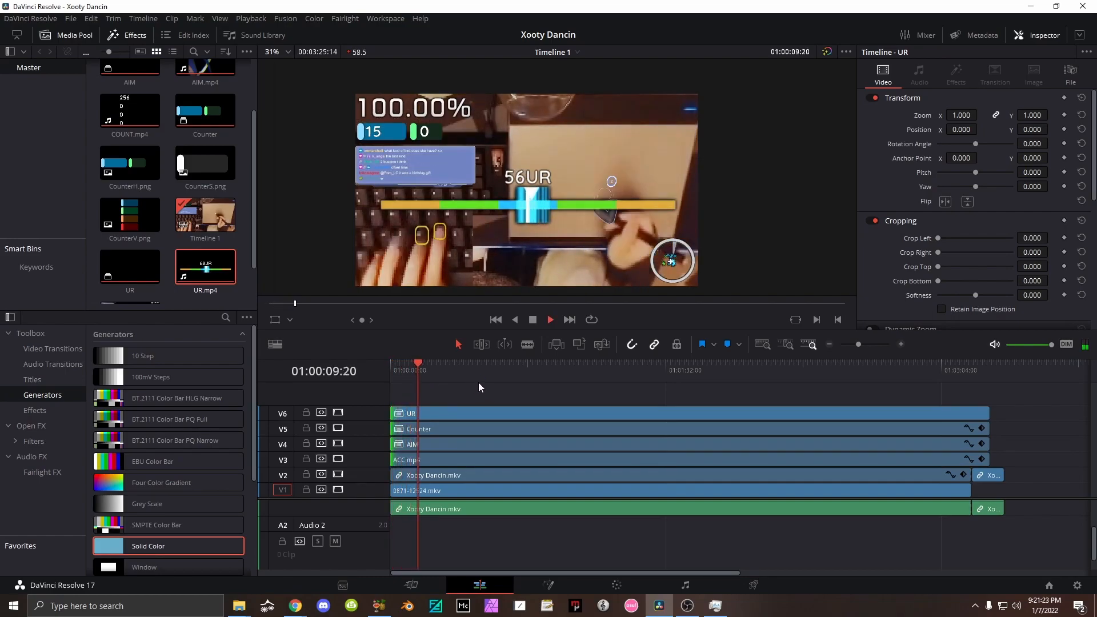
key("space")
left_click_drag(1006, 445, 697, 409)
scroll(526, 473, "down", 3, "alt")
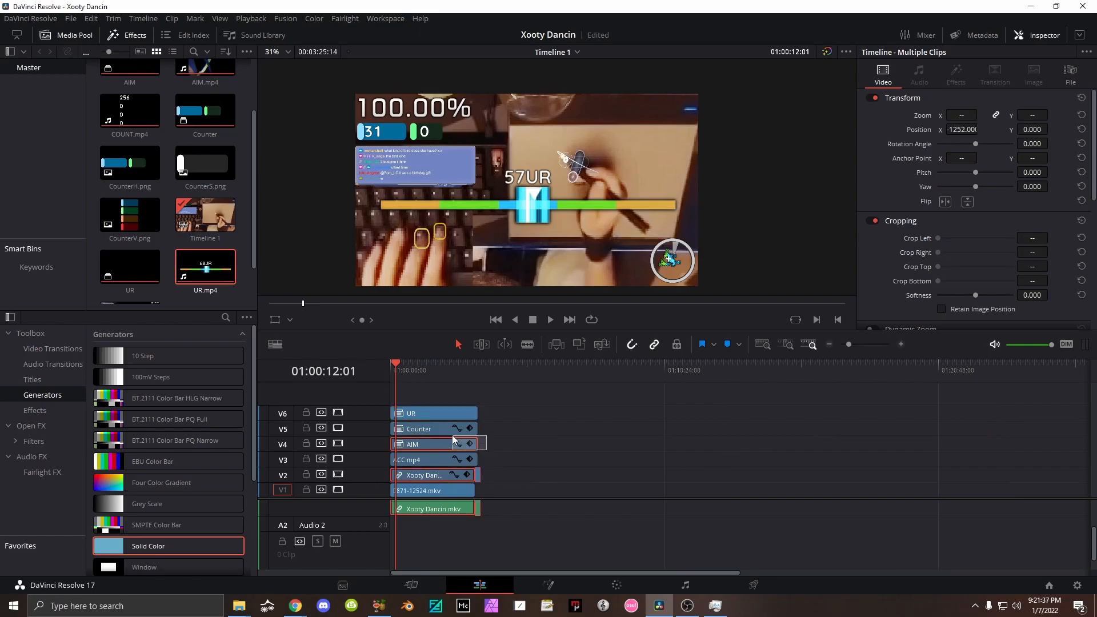
left_click_drag(402, 445, 561, 447)
key("ctrl+z")
left_click(497, 441)
Move the UR, AIM, ACC.mp4 and Xooty Dancin.mkv clips further along the timeline, leaving the Counter over the 0871-12524.mkv video.
left_click(440, 444)
left_click(434, 413, "ctrl")
left_click(428, 459, "ctrl")
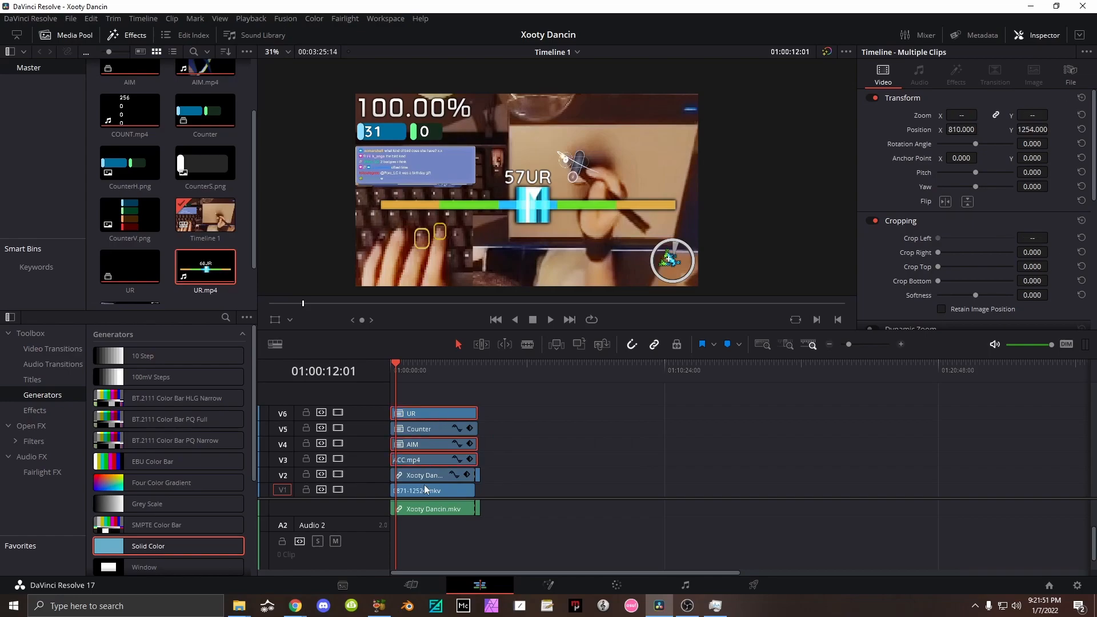
left_click_drag(469, 476, 652, 475)
left_click(502, 436)
Play from the timeline start and go frame by frame around 01:00:06:35 to compare the counter with the first gameplay hits.
key("space")
left_click(392, 364)
scroll(579, 210, "up", 3)
scroll(578, 210, "up", 1)
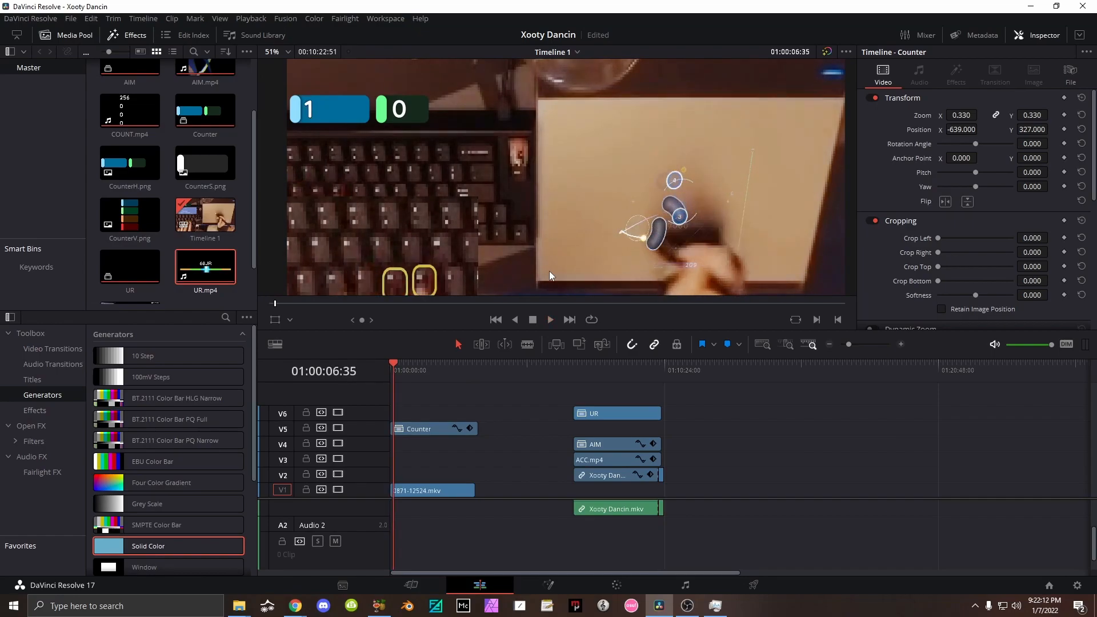
key("Right")
key("Right")
key("Right")
key("Right")
key("Right")
key("Right")
key("Right")
key("Right")
key("Left")
key("Left")
key("Left")
key("Left")
key("Left")
key("Left")
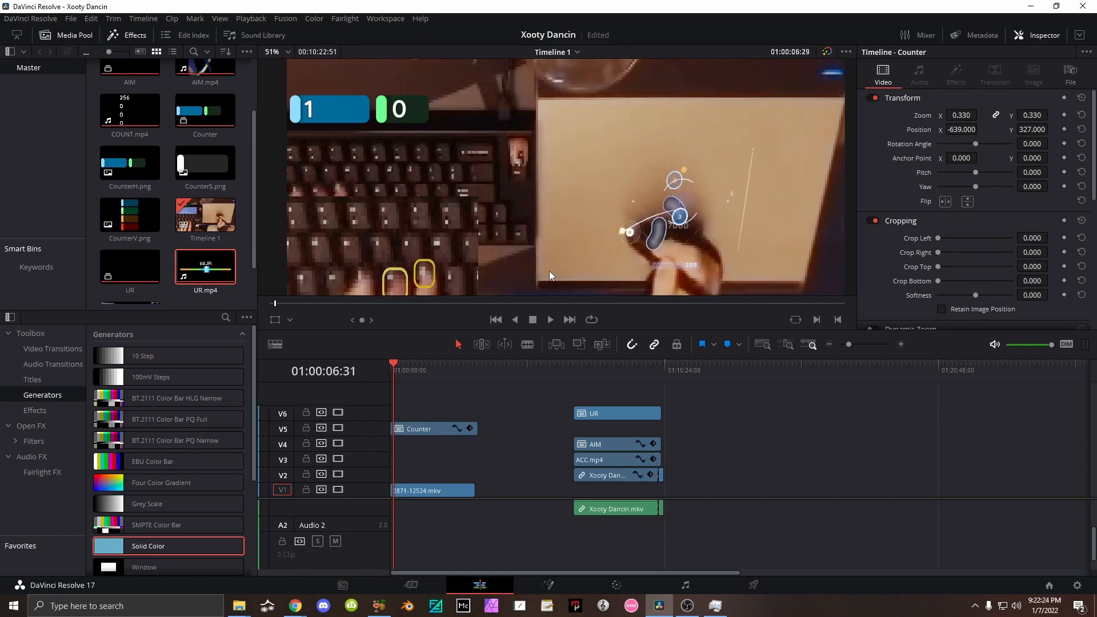
key("Right")
key("Right")
key("Right")
key("Right")
key("Right")
key("Right")
key("Right")
key("Right")
key("Right")
key("Right")
key("Right")
key("Right")
key("Right")
key("Right")
key("Right")
key("Right")
key("Right")
key("Right")
key("Right")
key("Right")
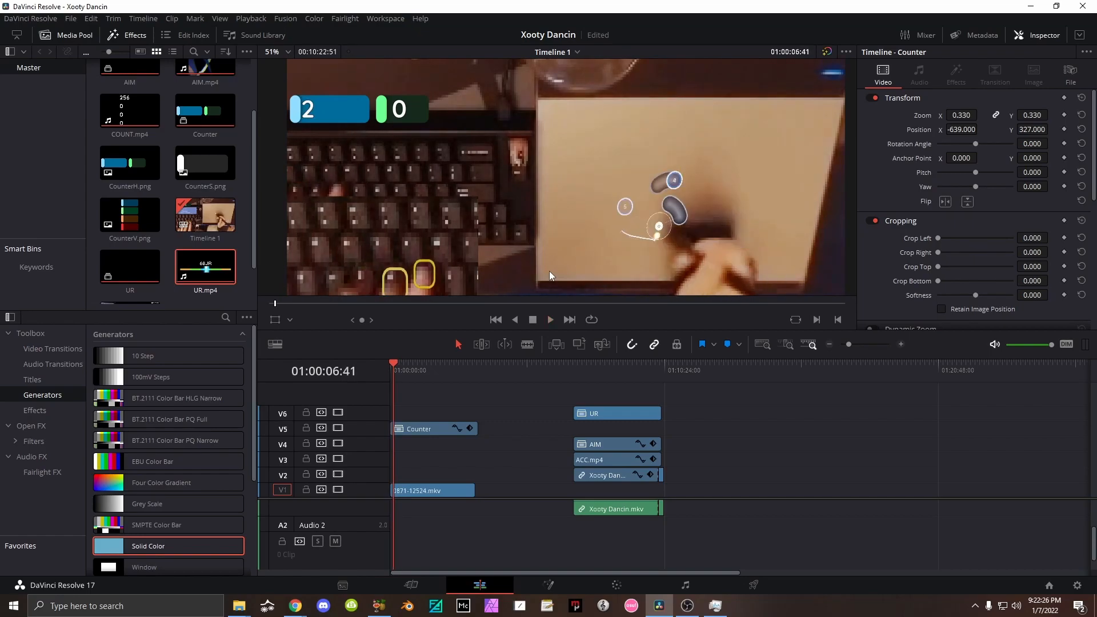
key("Left")
key("Left")
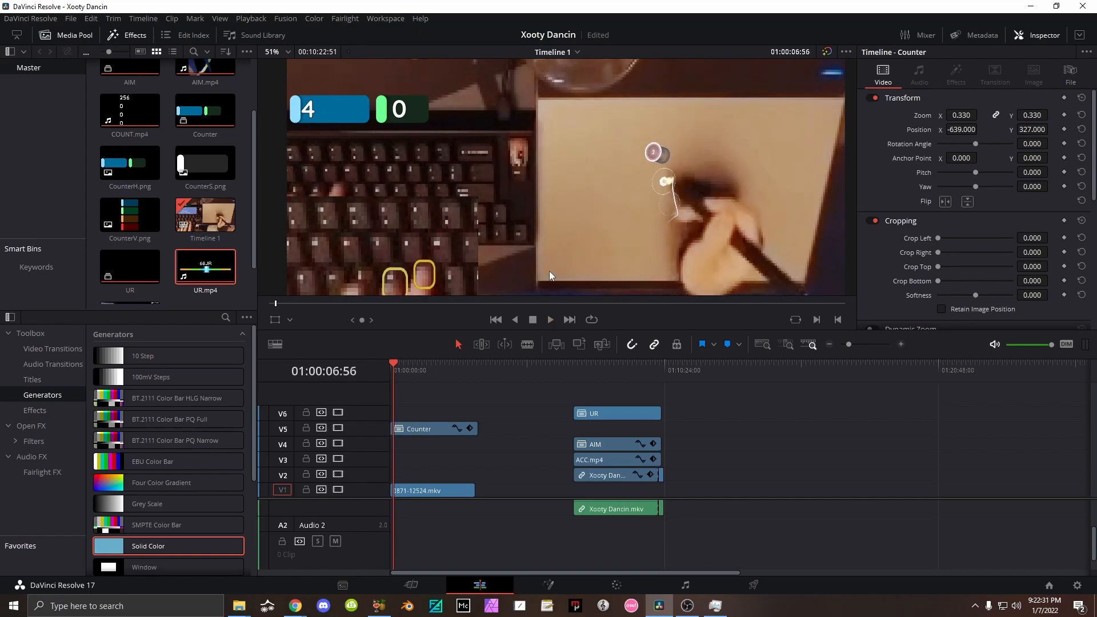
Go frame by frame from 01:00:06:56 to 01:00:07:06 to compare the counter with the next gameplay hits.
key("Right")
key("Right")
key("Right")
key("Right")
key("Right")
key("Right")
key("Right")
key("Right")
key("Right")
key("Right")
key("Right")
key("Right")
key("Right")
key("Left")
key("Left")
key("Left")
key("Left")
key("Left")
key("Left")
key("Left")
key("Left")
key("Left")
key("Left")
key("Left")
key("Left")
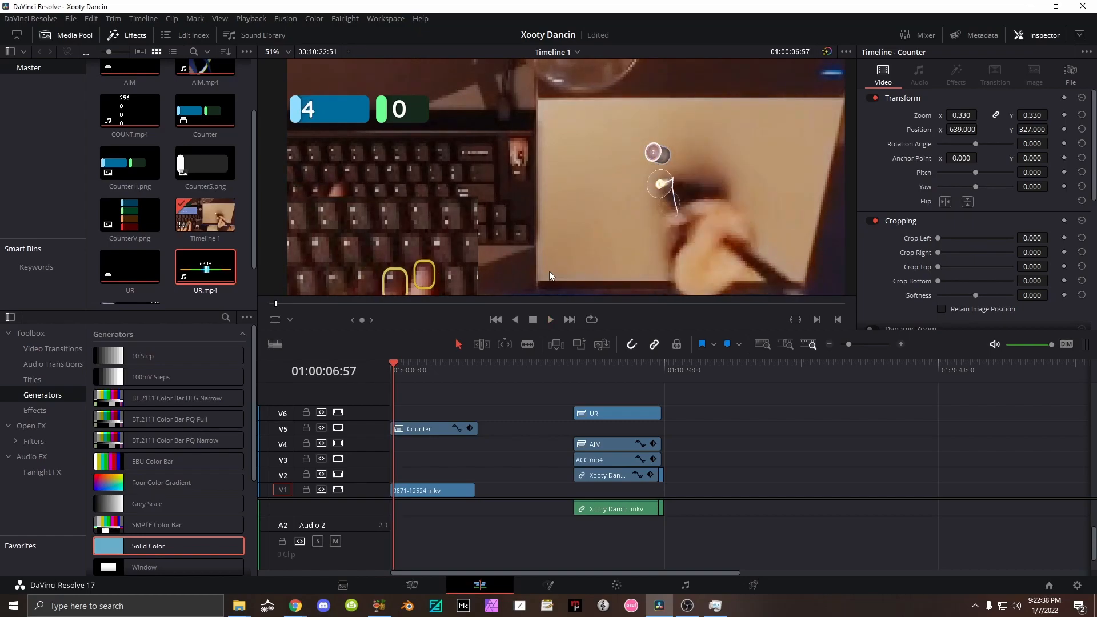
key("Right")
key("Right")
key("Right")
key("Right")
key("Right")
key("Right")
key("Right")
key("Right")
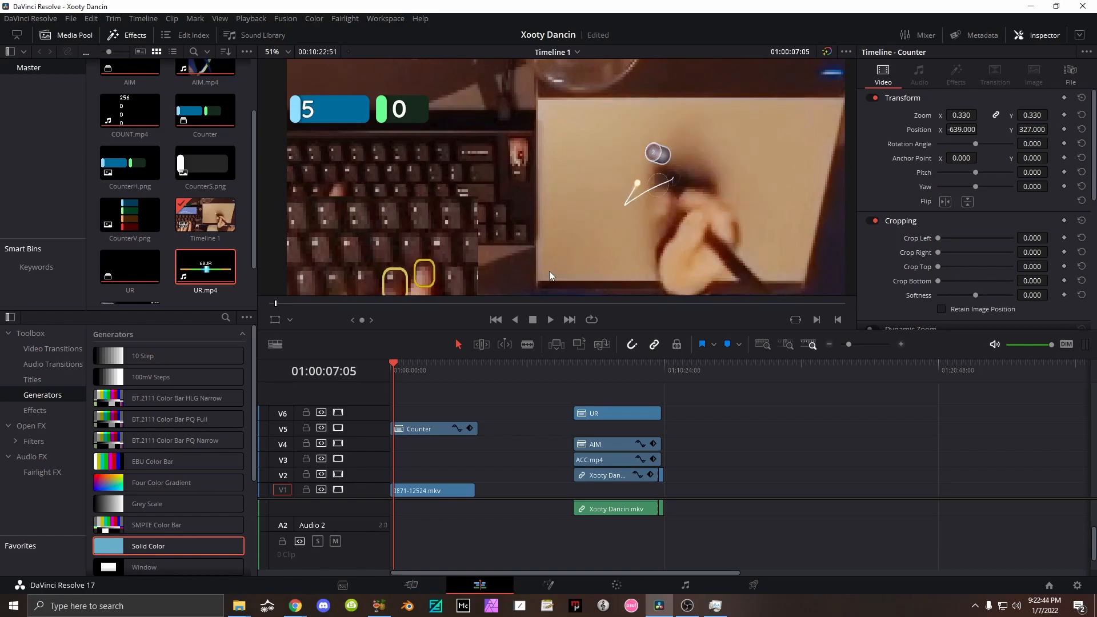
key("Left")
key("Right")
key("Right")
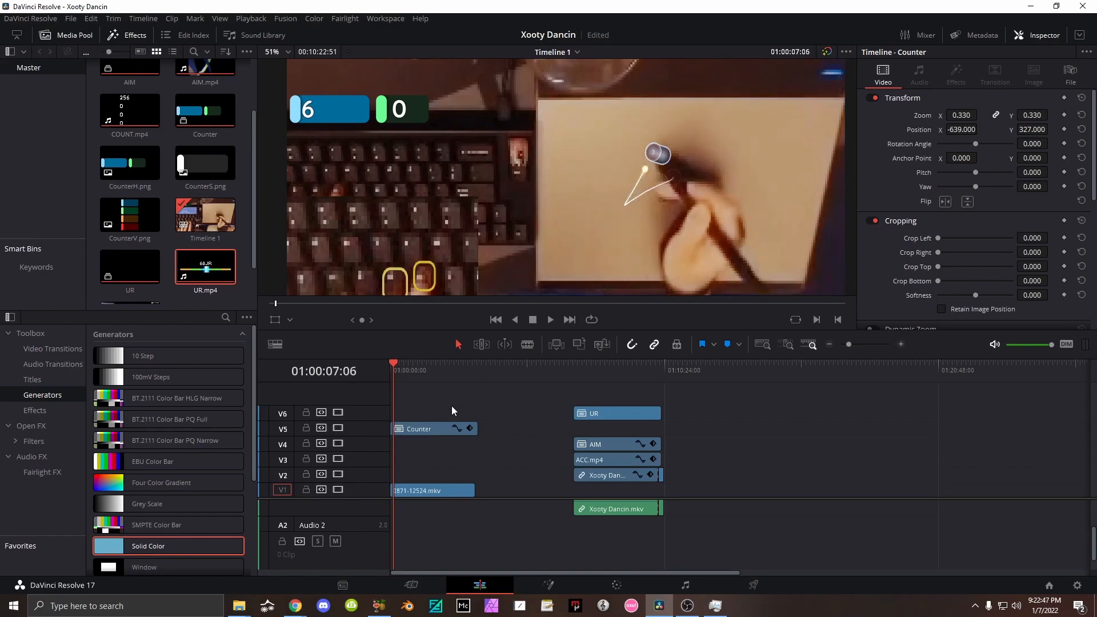
Move the UR, AIM, ACC.mp4 and Xooty Dancin.mkv clips back to the timeline start.
left_click(470, 429)
scroll(781, 395, "up", 2, "alt")
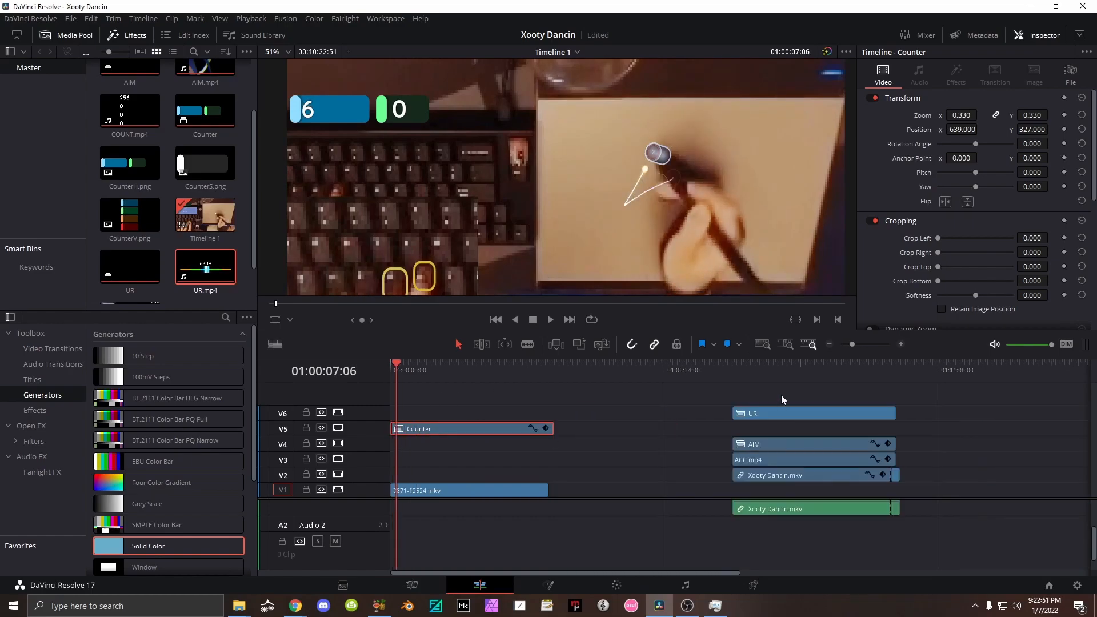
left_click_drag(945, 402, 774, 531)
left_click_drag(759, 415, 411, 446)
Nudge the overlay clips four frames earlier to match the counters to the gameplay hits.
scroll(469, 444, "up", 5, "alt")
key("Left")
key("Left")
key("Left")
key("Left")
left_click_drag(454, 399, 391, 431)
key("comma")
key("comma")
key("comma")
key("comma")
Play the opening up to 01:00:11:12 and the closing section up to 01:03:12:56 to check the overlay sync.
left_click(452, 390)
key("space")
key("space")
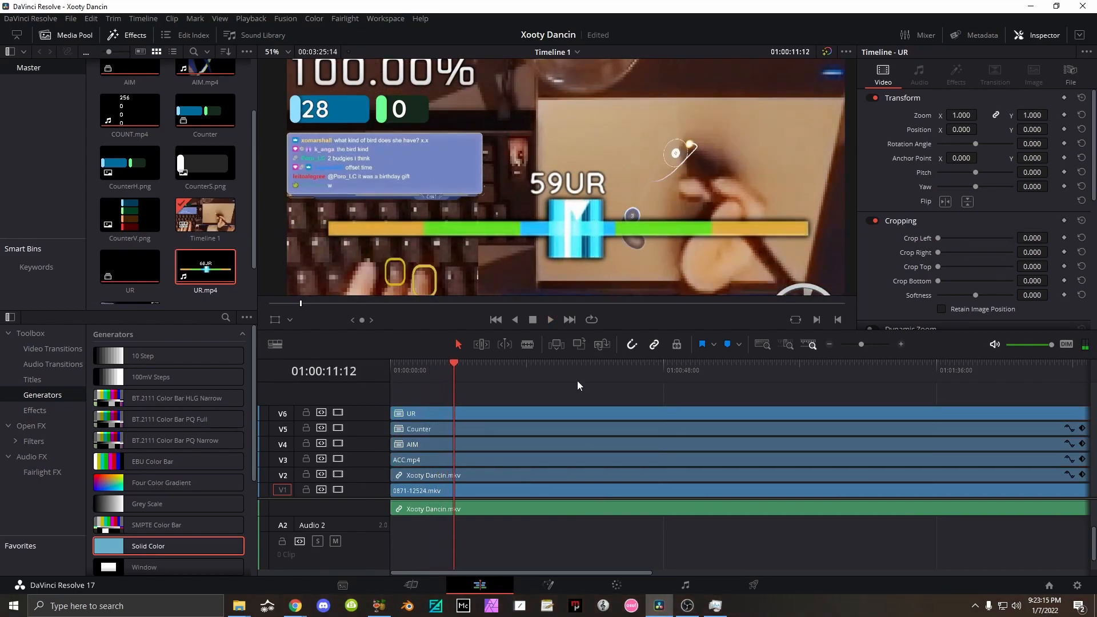
scroll(577, 380, "down", 4, "alt")
left_click(708, 372)
key("space")
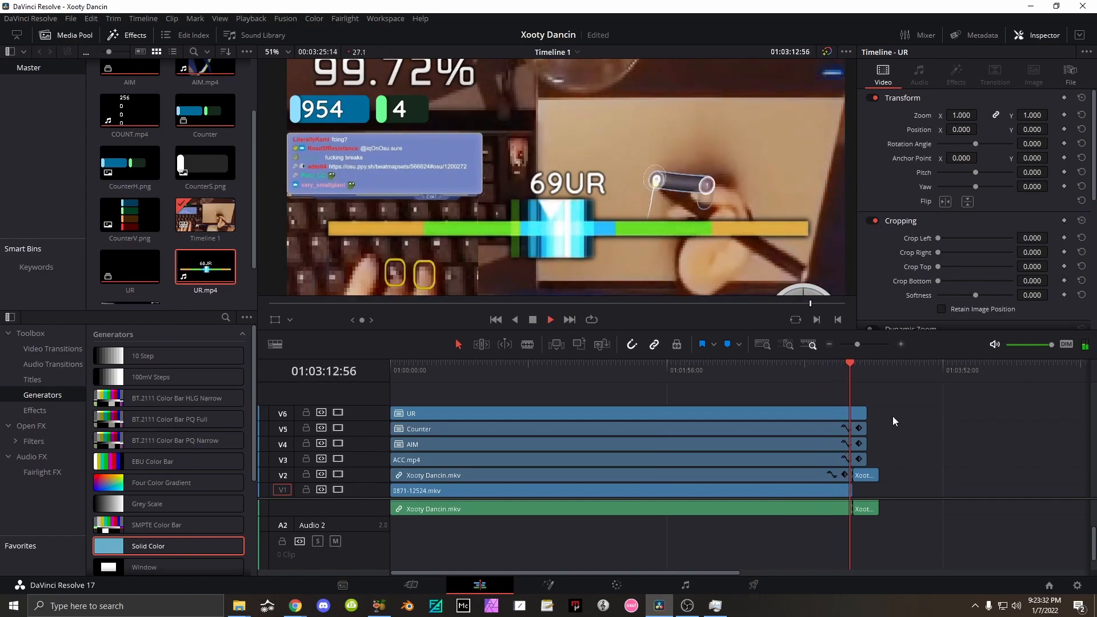
key("space")
Go back and forth frame by frame up to 01:03:13:01 to compare the counter with the final gameplay hits.
key("Left")
key("Left")
key("Left")
key("Left")
key("Left")
key("Left")
key("Left")
key("Left")
key("Left")
key("Left")
key("Left")
key("Left")
key("Left")
key("Left")
key("Left")
key("Left")
key("Left")
key("Left")
key("Left")
key("Left")
key("Right")
key("Right")
key("Right")
key("Right")
key("Right")
key("Right")
key("Right")
key("Right")
key("Right")
key("Right")
key("Right")
key("Right")
key("Right")
key("Right")
key("Right")
key("Right")
key("Right")
key("Right")
key("Right")
key("Right")
key("Right")
key("Right")
key("Right")
key("Right")
key("Right")
key("Right")
key("Right")
key("Right")
key("Right")
key("Right")
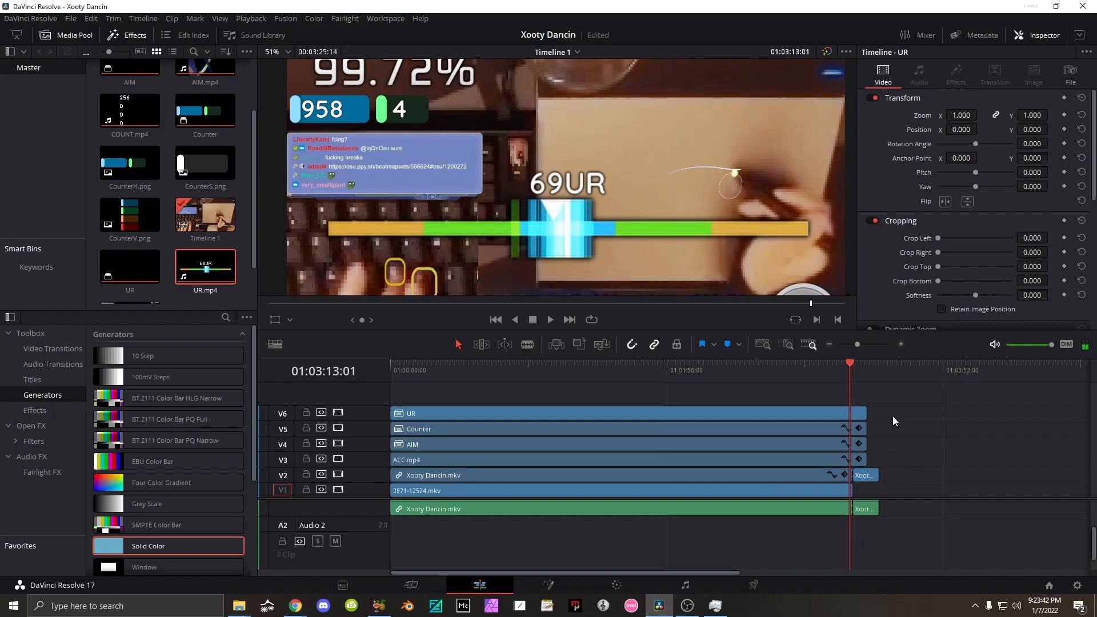
Trim the ends of the UR, Counter, AIM and ACC.mp4 clips back to 01:03:13:27, just after the final hit.
key("Right")
key("Right")
key("Right")
key("Right")
key("Right")
key("Right")
key("Right")
key("Right")
key("Right")
key("Right")
key("Right")
key("Right")
key("Right")
key("Right")
key("Right")
key("Right")
key("Right")
key("Right")
key("Right")
key("Right")
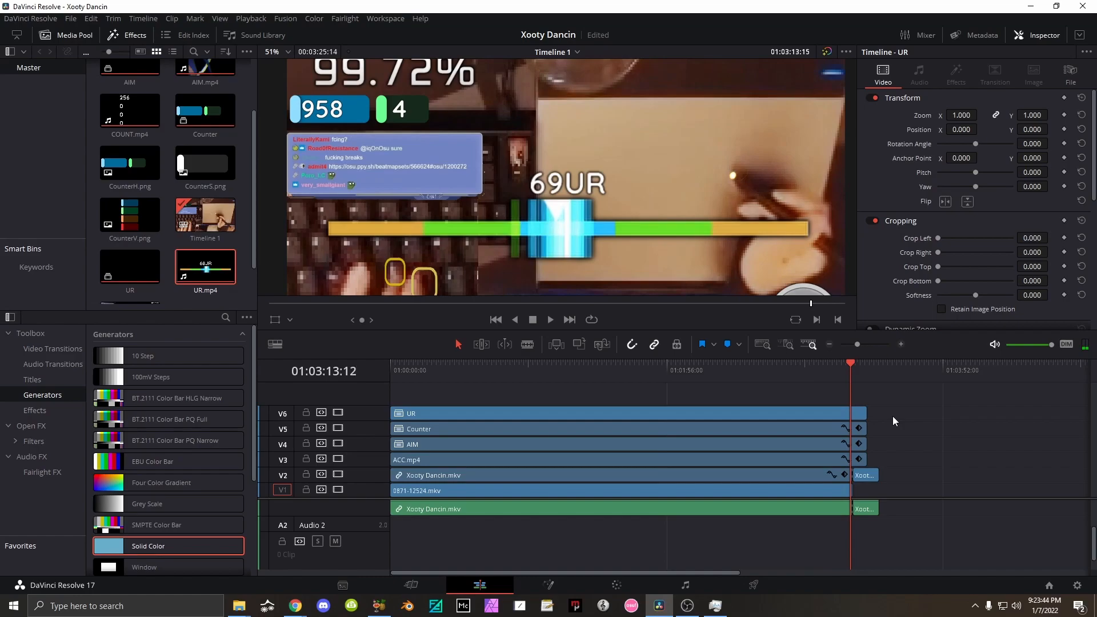
left_click_drag(871, 414, 852, 459)
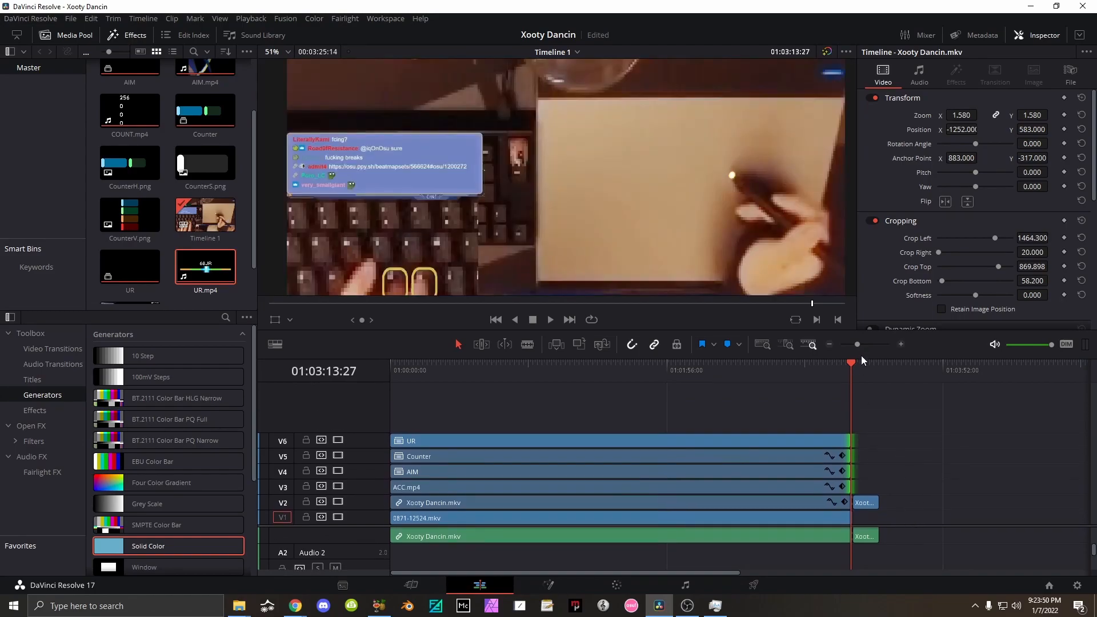
Move the closing Xooty Dancin.mkv clip up to a new Video 7 track and extend its start back over the final gameplay.
left_click_drag(852, 358, 844, 225)
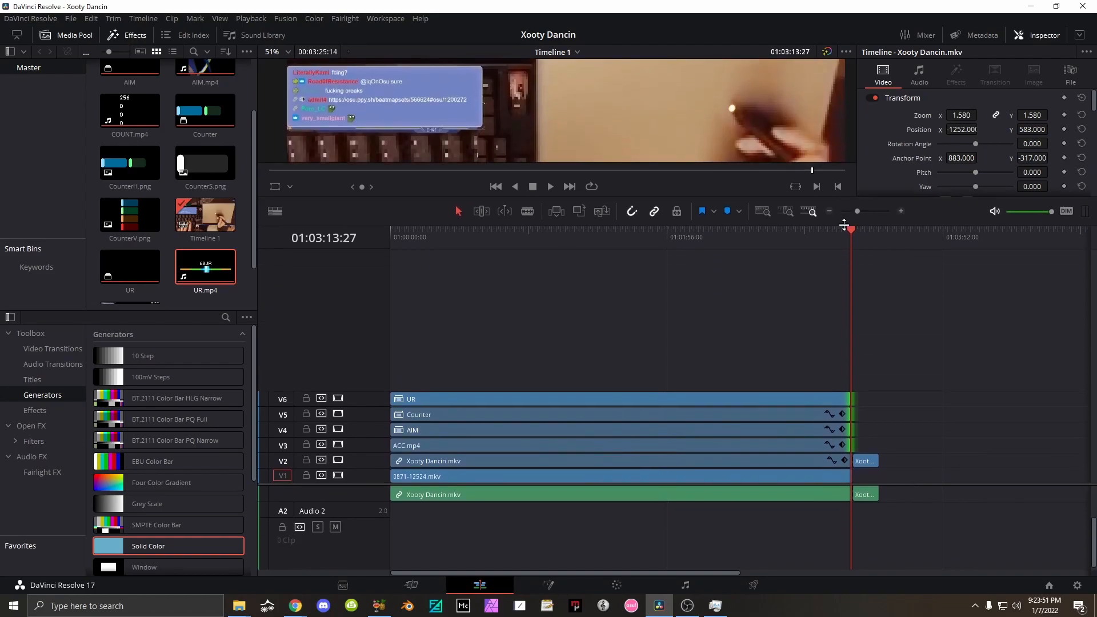
left_click(274, 212)
left_click_drag(263, 383, 272, 379)
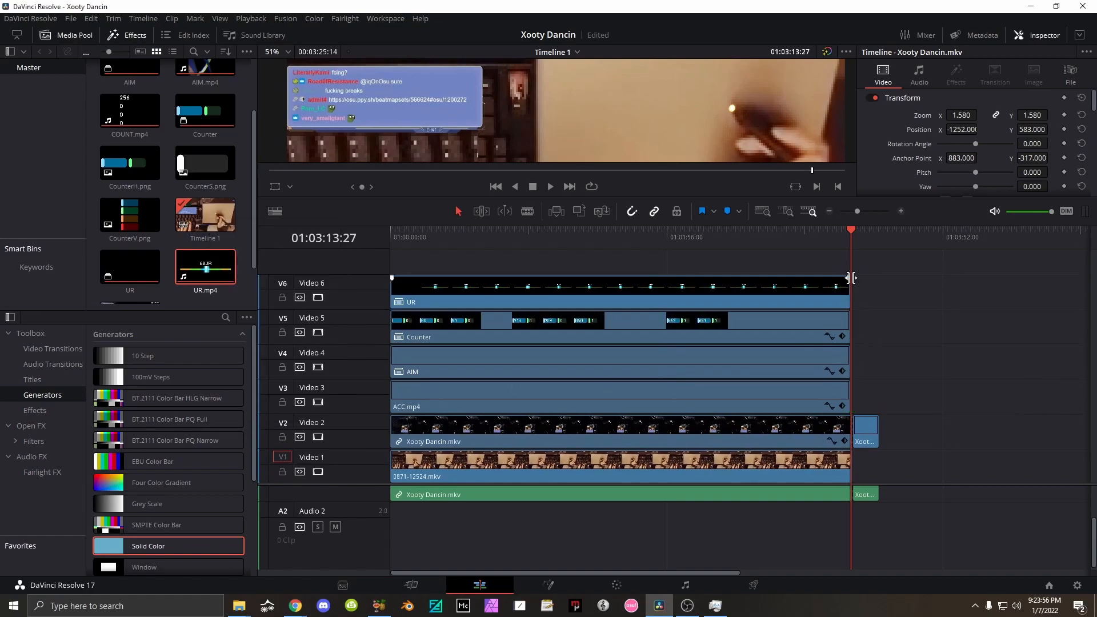
left_click_drag(869, 442, 869, 270)
left_click_drag(868, 269, 851, 269)
middle_click_drag(916, 372, 892, 382)
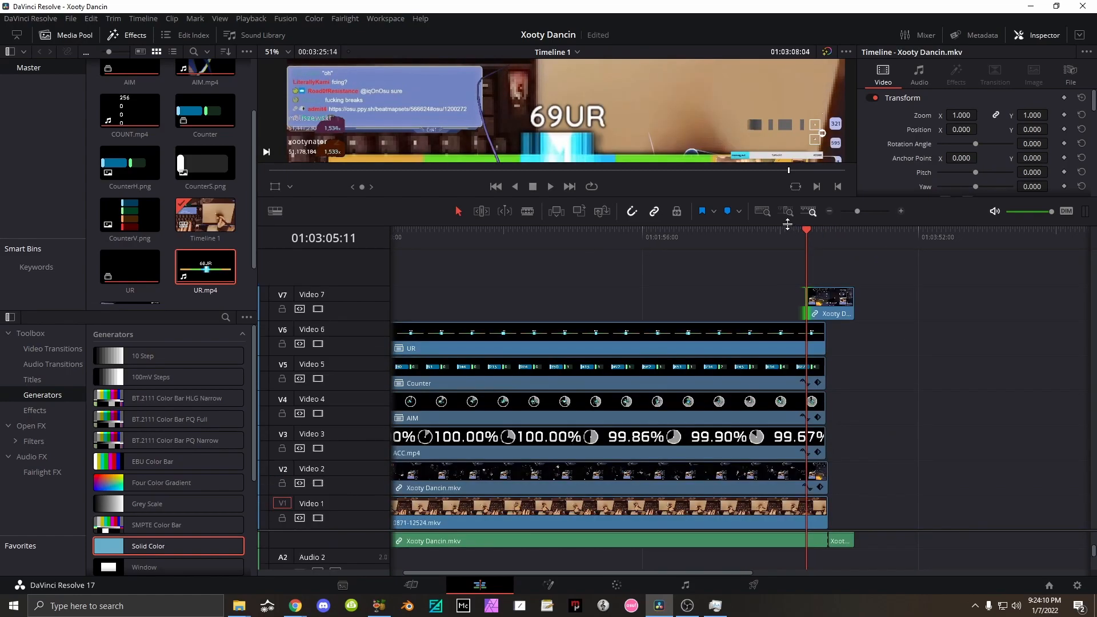
left_click_drag(787, 224, 788, 274)
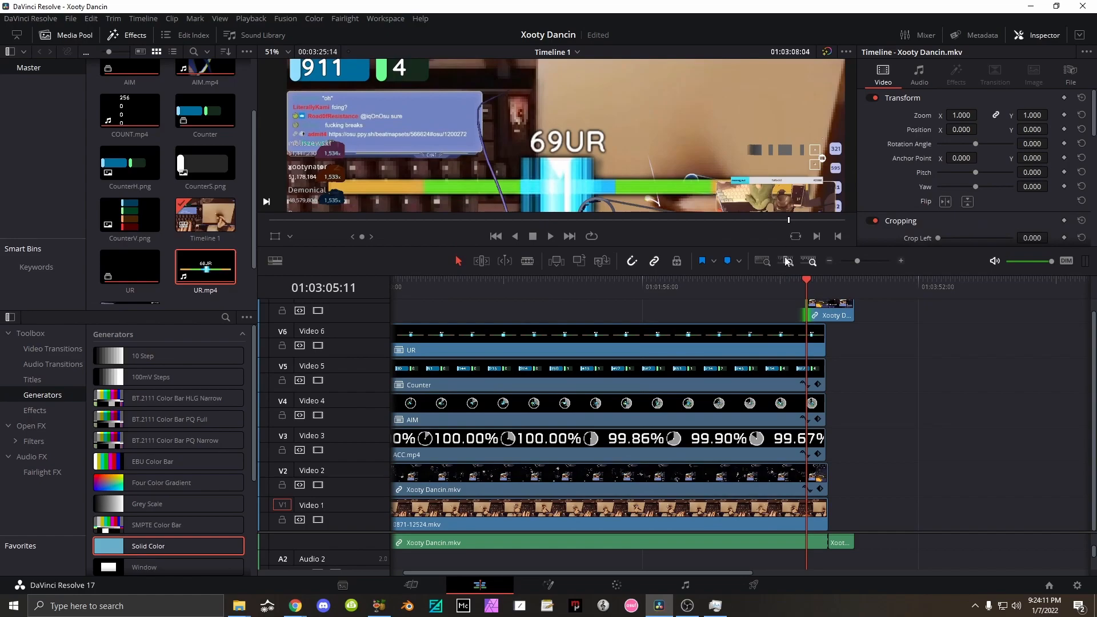
Remove the alpha output from the Video 7 clip's node graph on the Color page, and return to the Edit page.
key("space")
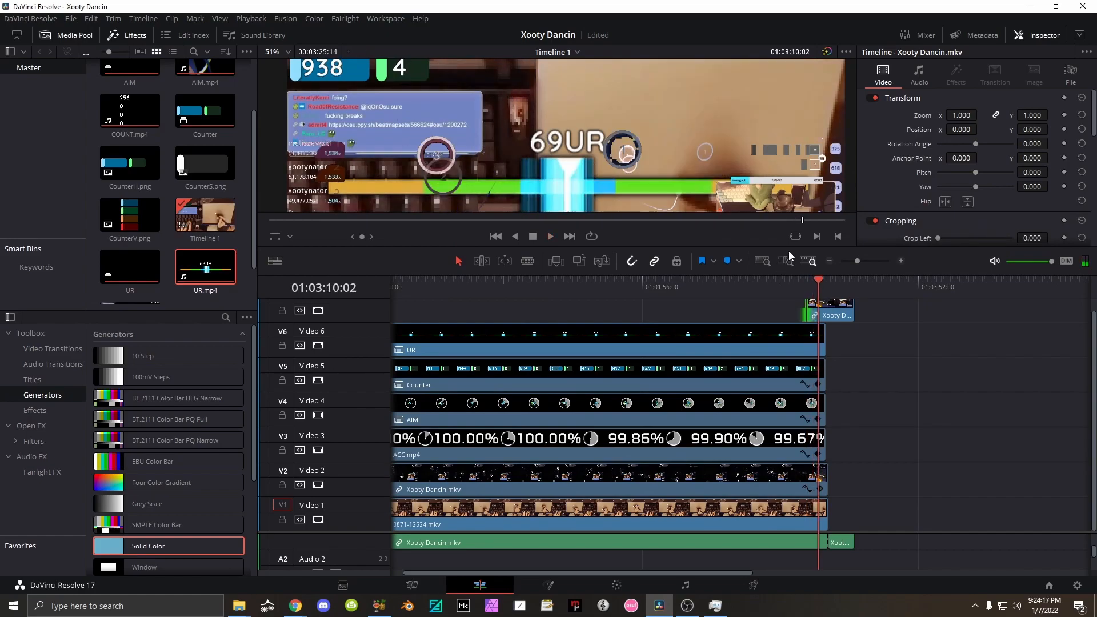
key("space")
left_click(844, 308)
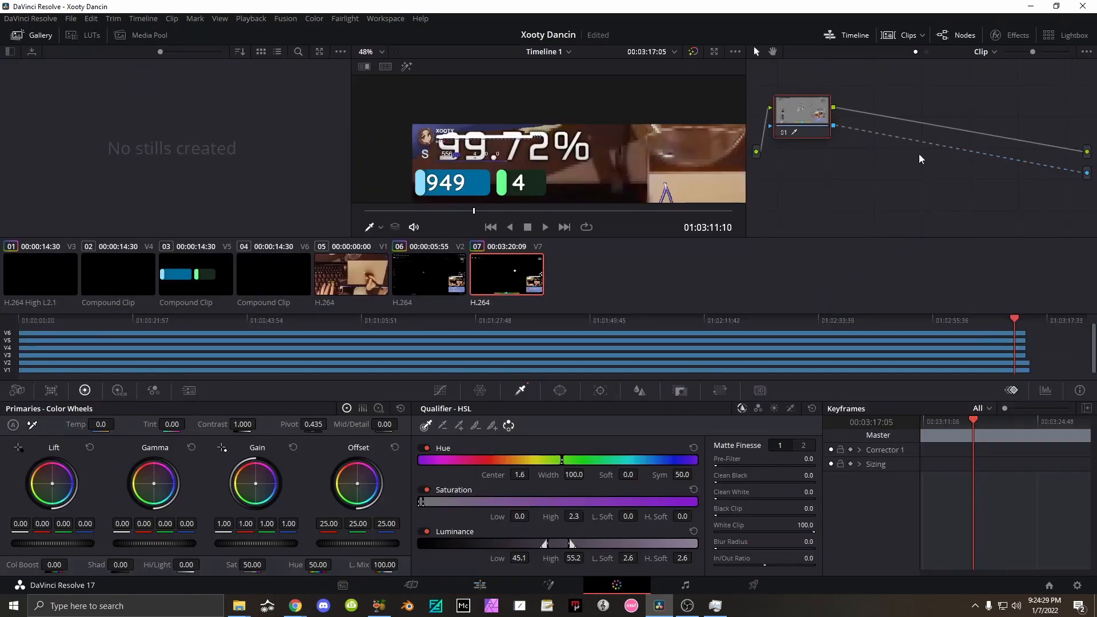
right_click(1039, 163)
left_click(1026, 173)
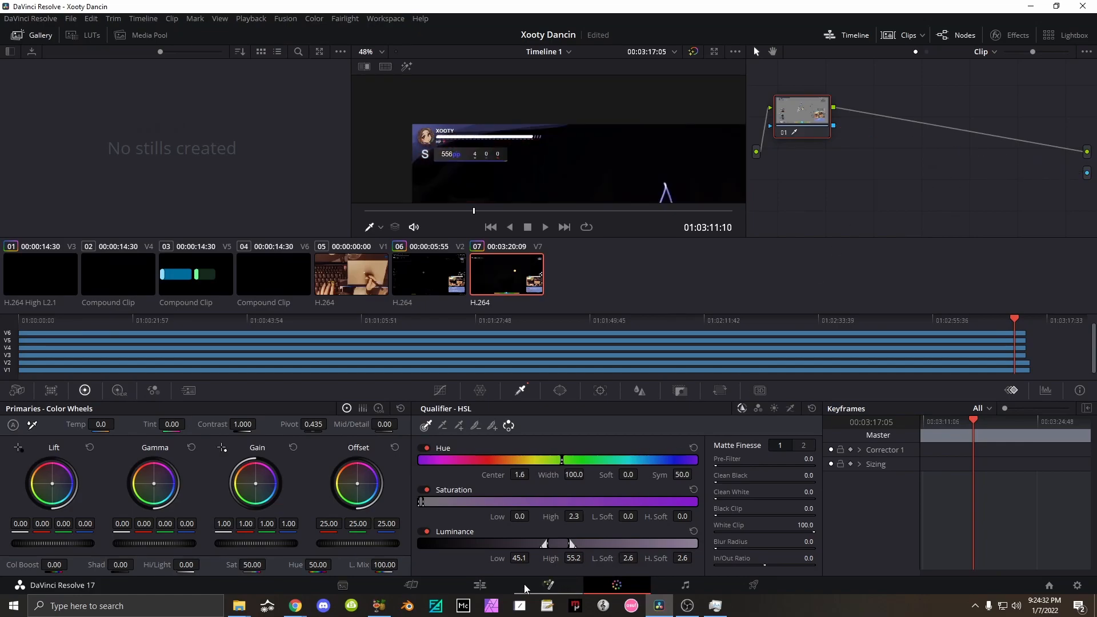
left_click(481, 585)
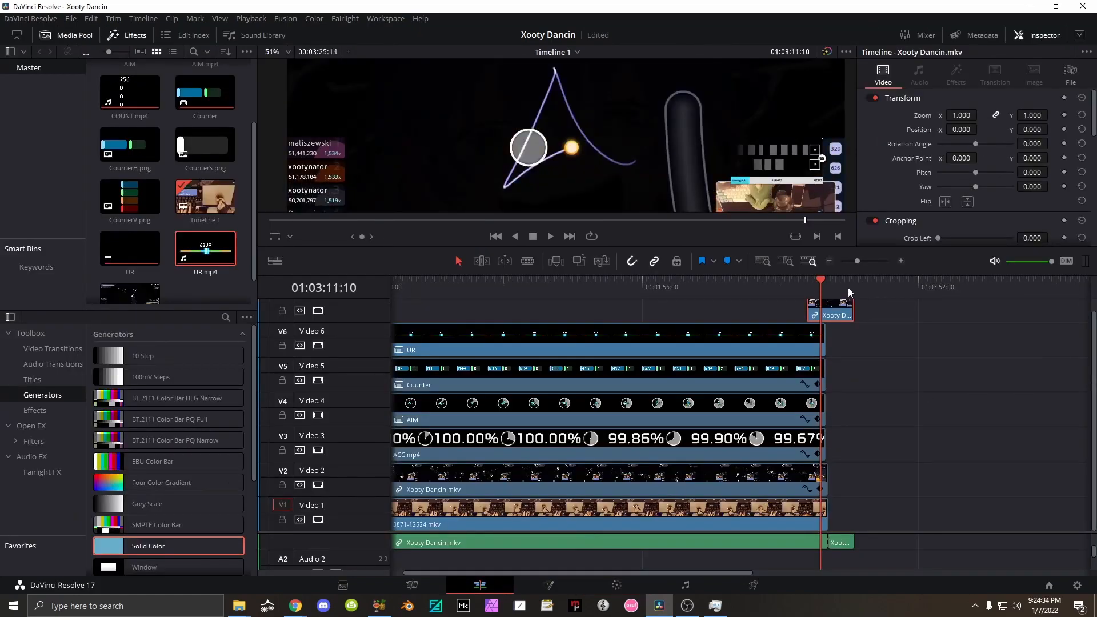
Shorten the start of the Video 7 clip to just after 01:03:11:10 and play the transition into it.
left_click(811, 313)
left_click_drag(811, 313, 825, 314)
middle_click_drag(886, 343, 857, 418)
left_click_drag(798, 300, 794, 304)
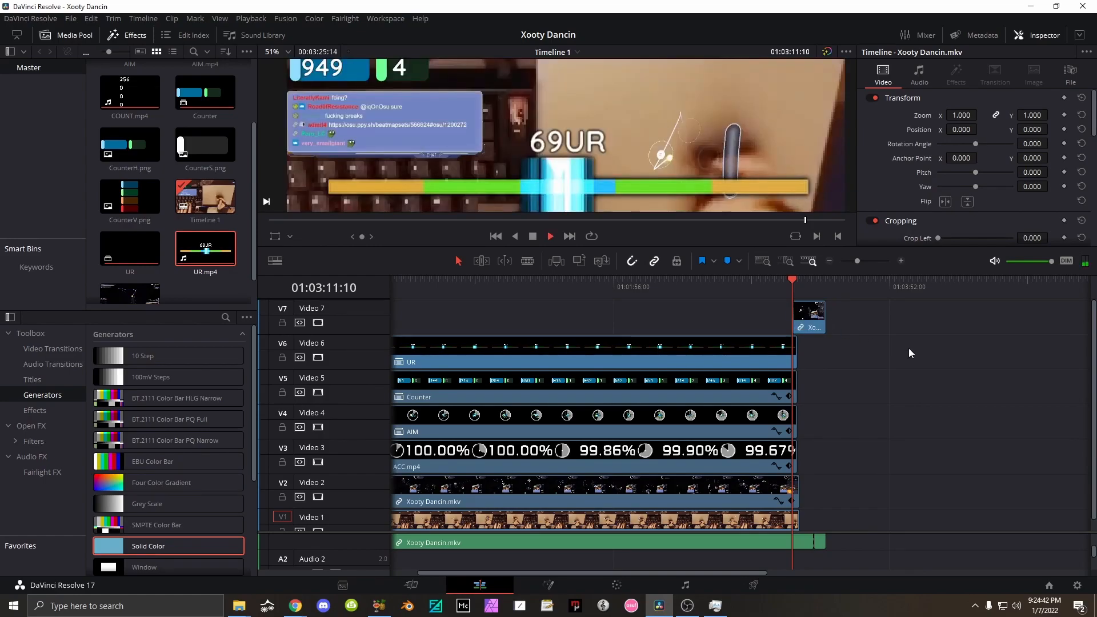
key("space")
key("space")
Scale the UR overlay to 0.570 and position it at X 187, Y -430, checking the frame at 01:01:06:47.
left_click_drag(795, 283, 710, 284)
scroll(843, 383, "down", 2, "ctrl")
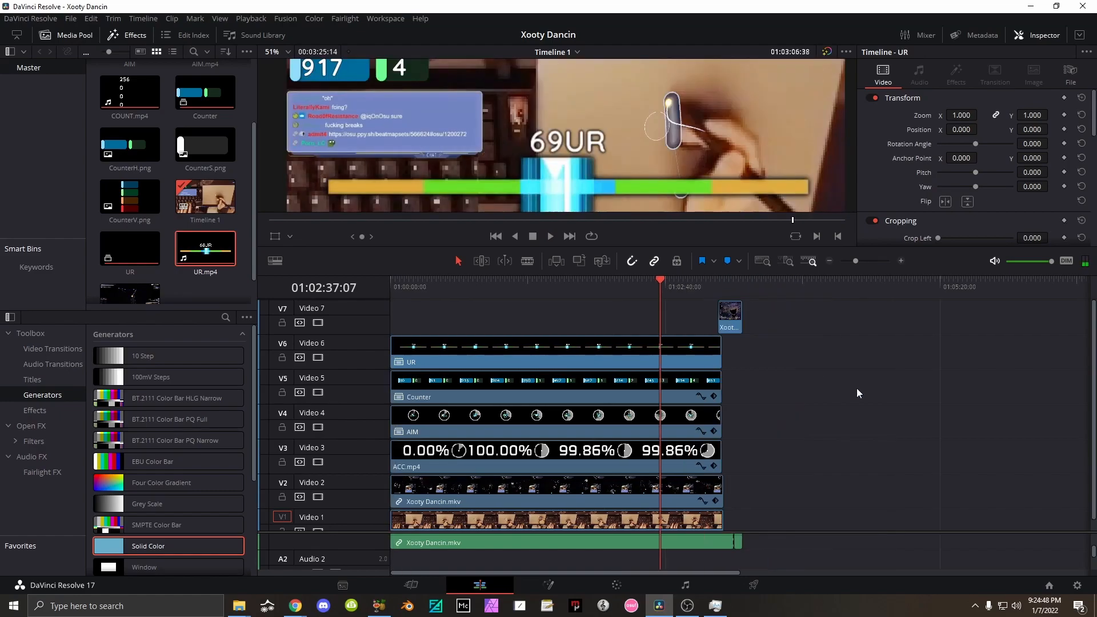
scroll(811, 431, "down", 8, "alt")
scroll(503, 321, "up", 8, "alt")
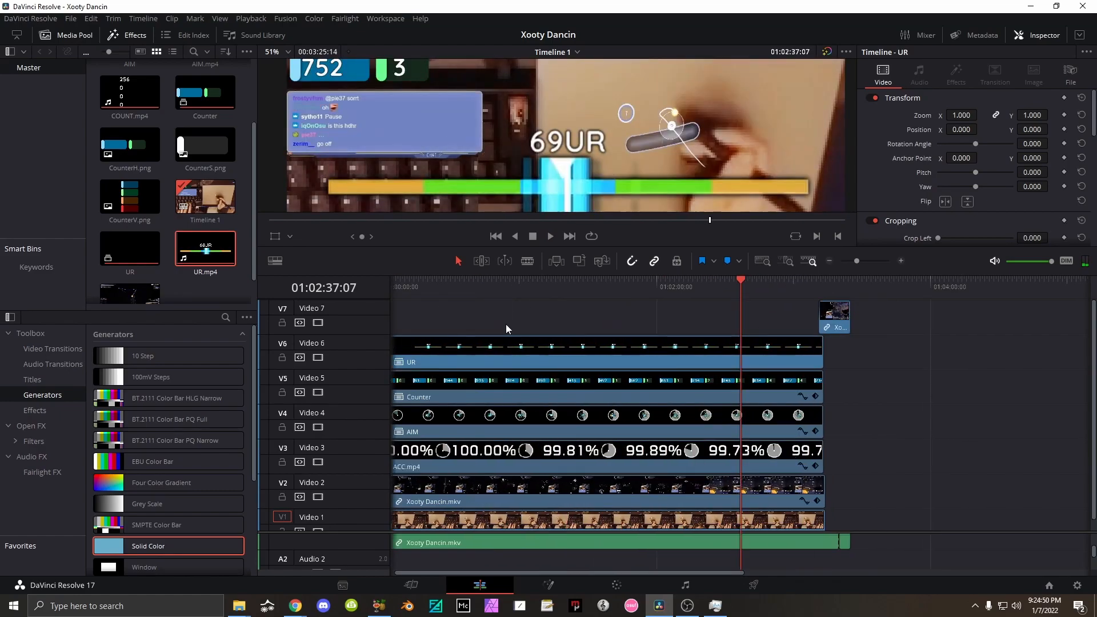
scroll(509, 321, "down", 1, "alt")
left_click_drag(580, 286, 402, 289)
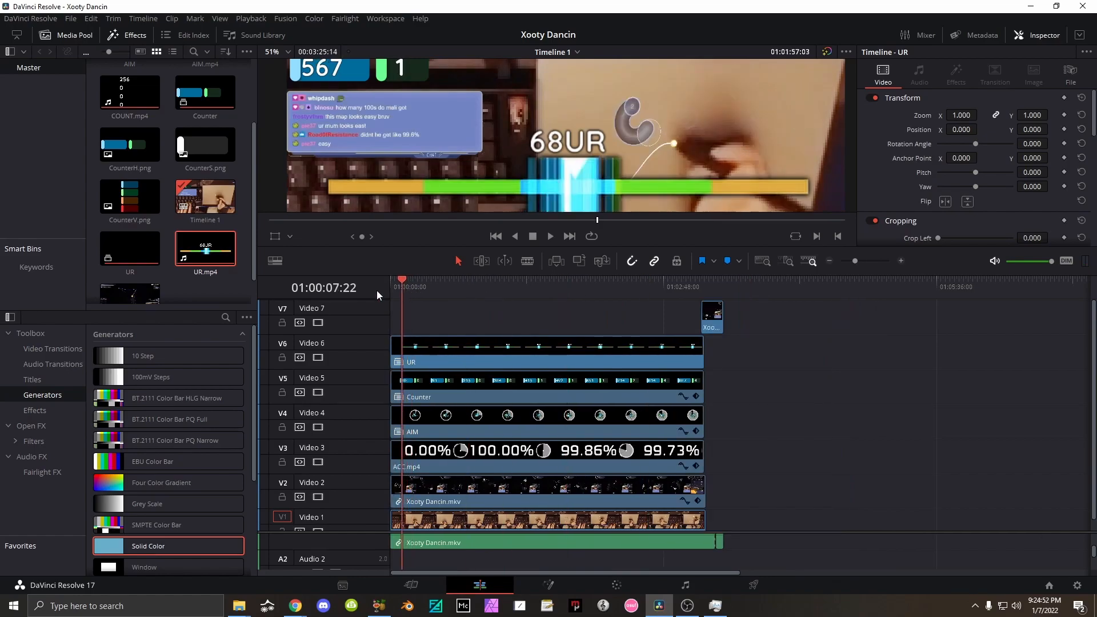
left_click(442, 351)
scroll(661, 136, "down", 2)
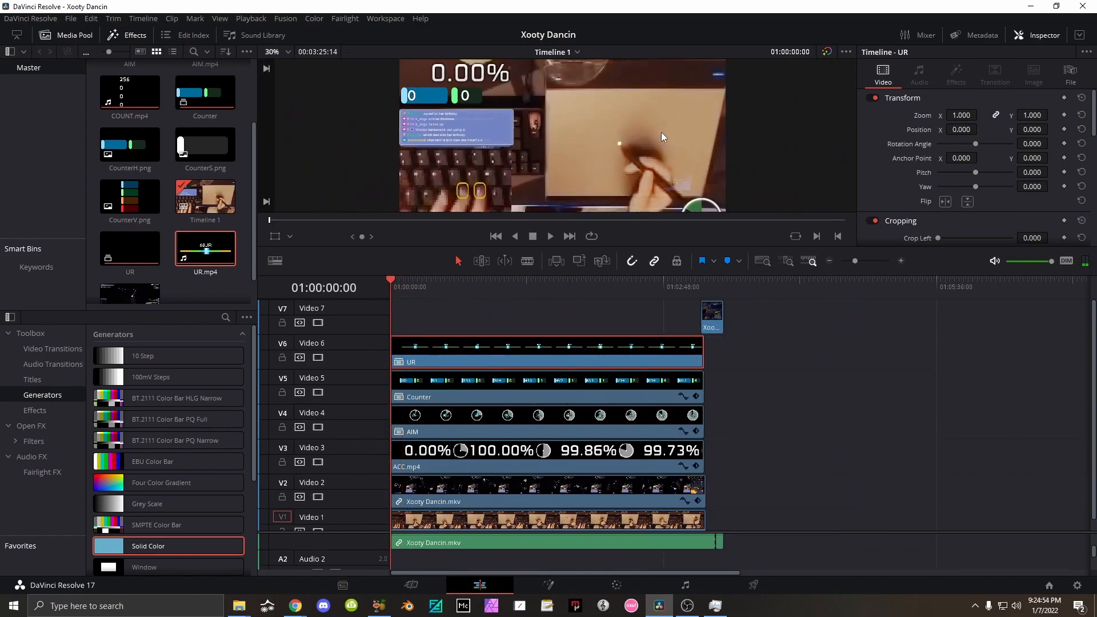
left_click(500, 286)
scroll(721, 138, "down", 1)
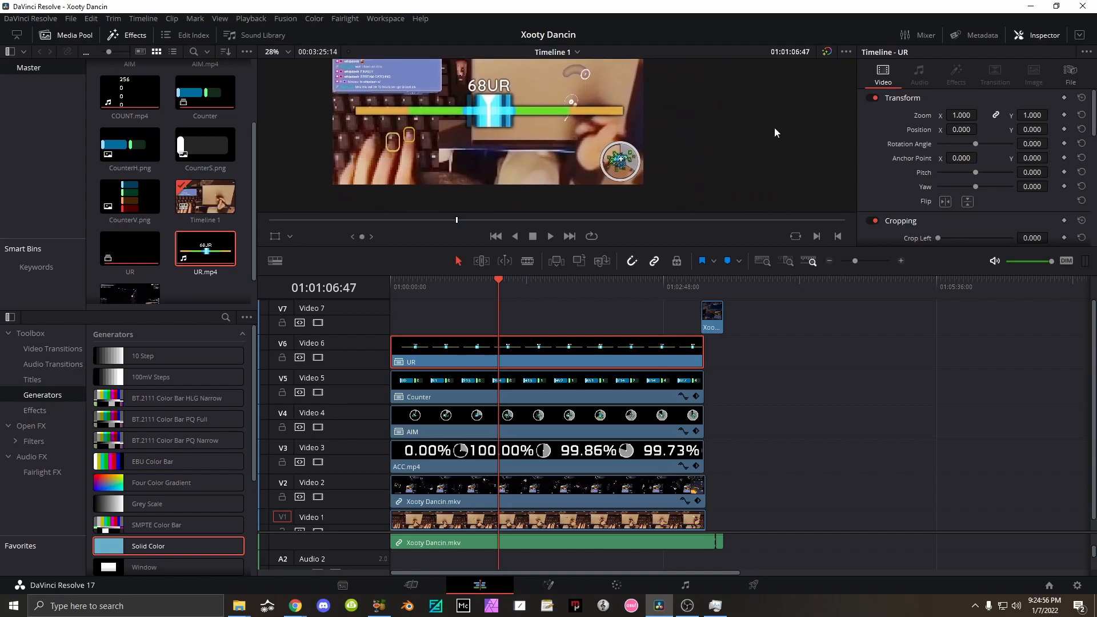
left_click_drag(980, 114, 1023, 129)
Play from 01:01:06:47 to 01:01:10:49 to check the UR overlay's size and placement with the other counters.
key("space")
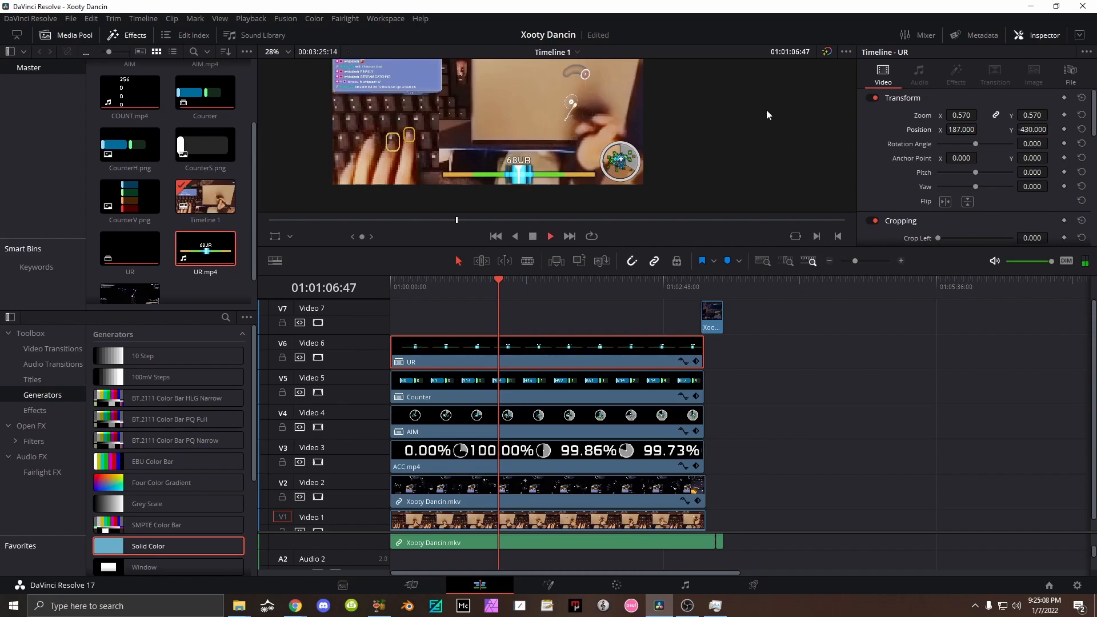
scroll(684, 137, "down", 2)
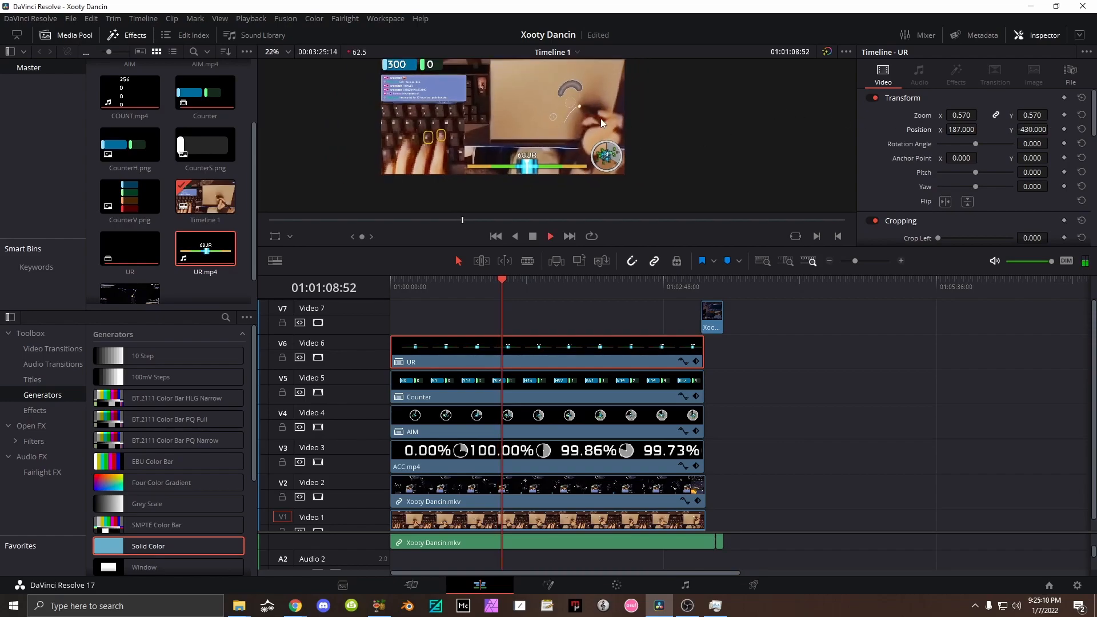
key("space")
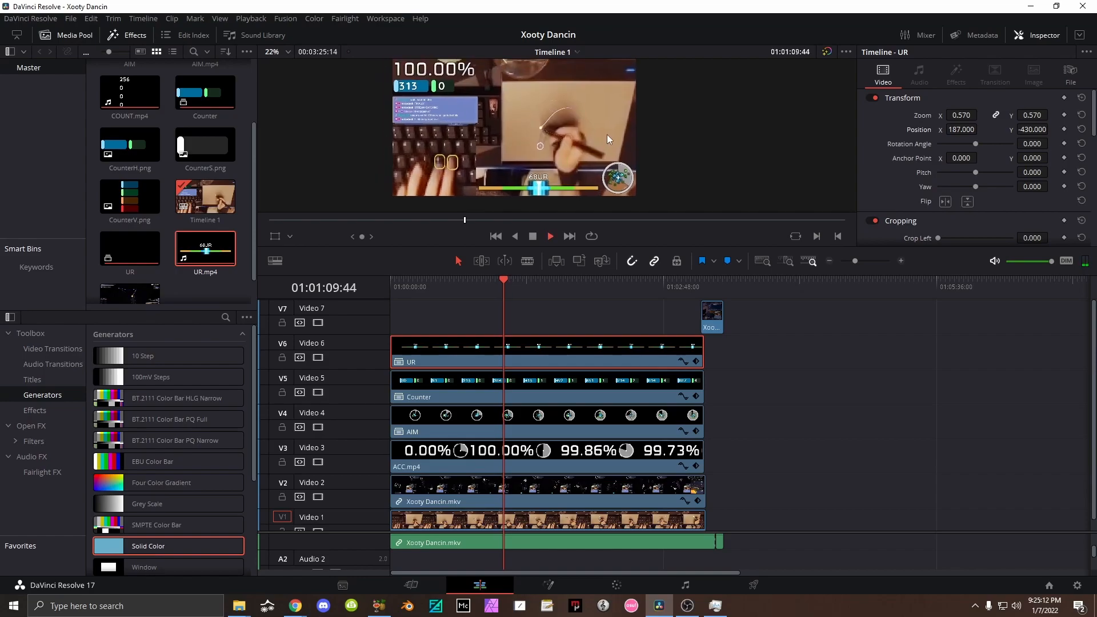
key("space")
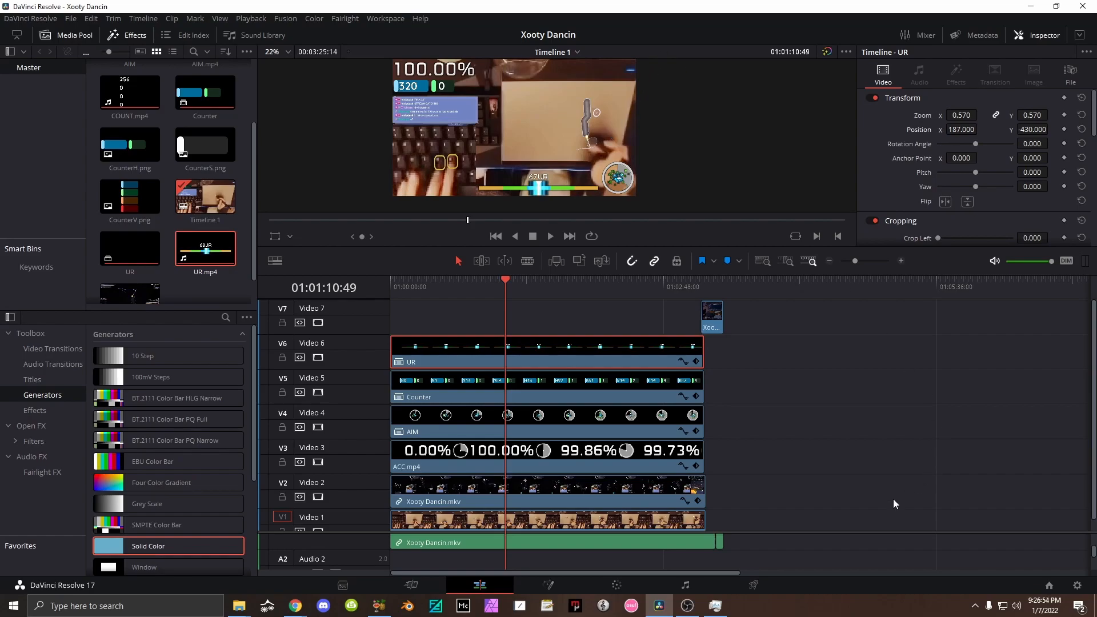
Open the Deliver page's render settings for Timeline 1.
left_click(760, 585)
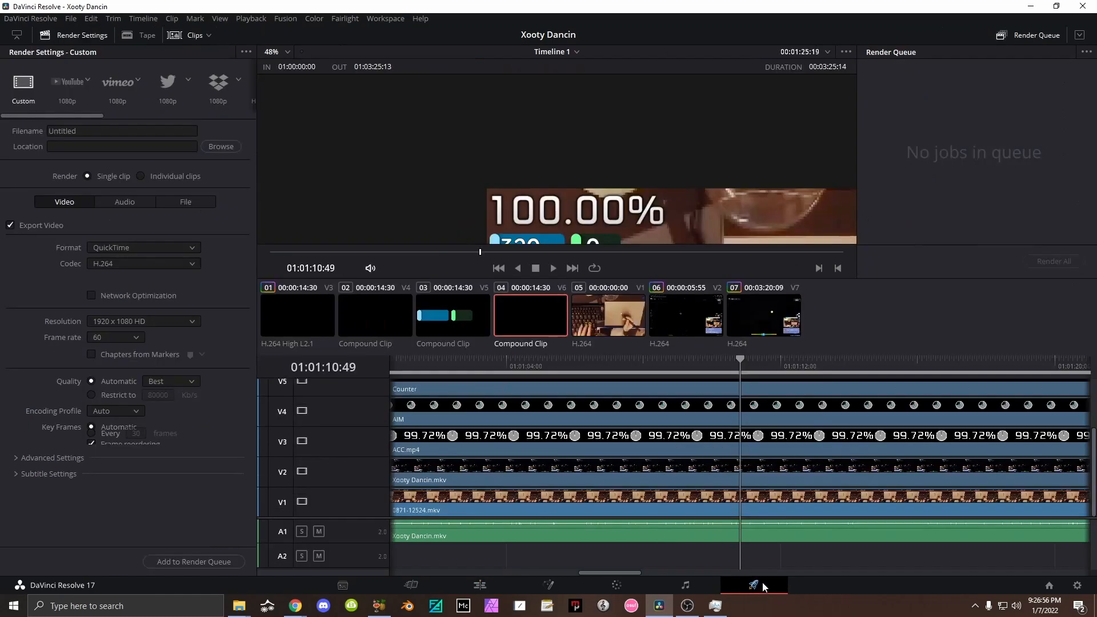